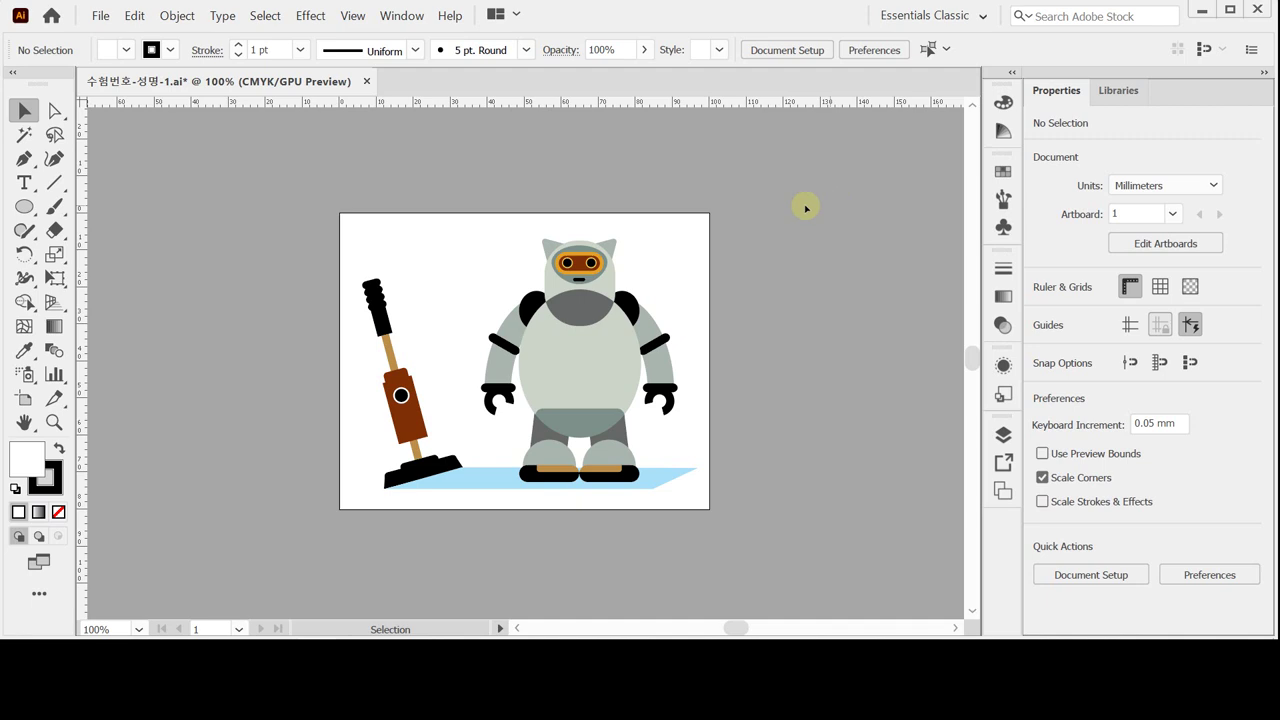
# - Create a 100 × 80 mm CMYK document at 300 ppi and paste the copied guides into it
pyautogui.click(100, 15)
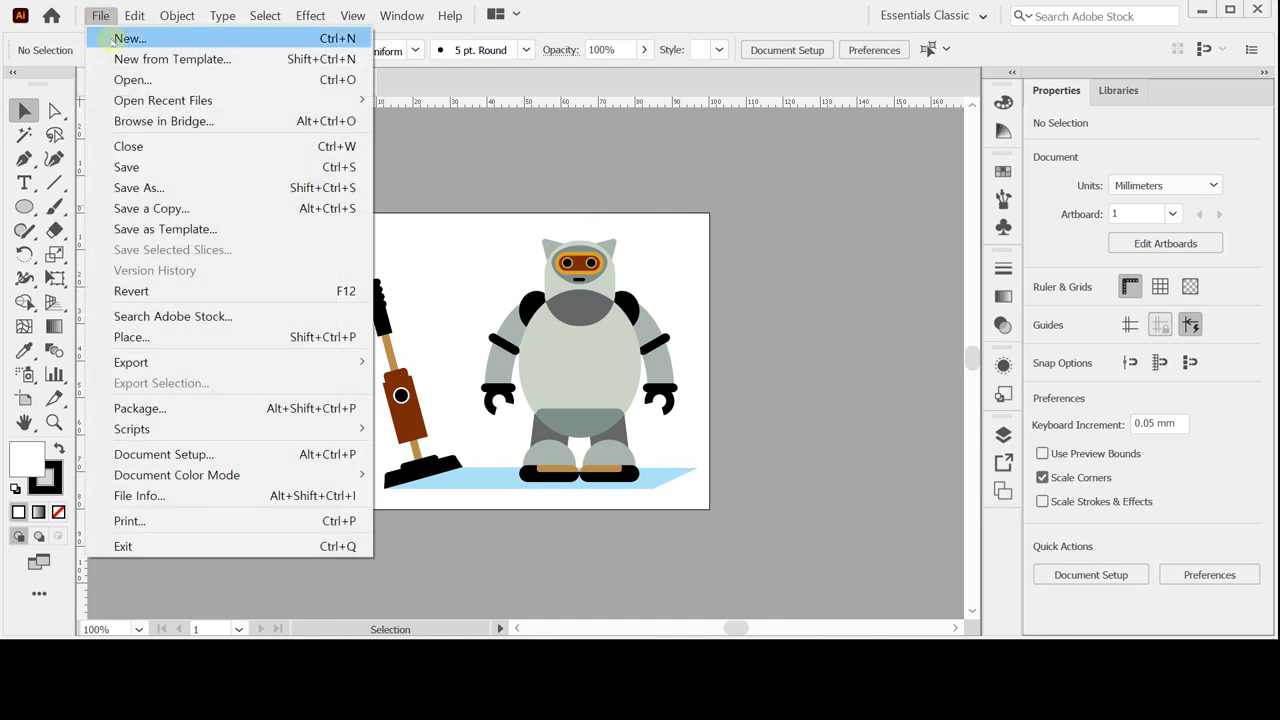
pyautogui.click(112, 38)
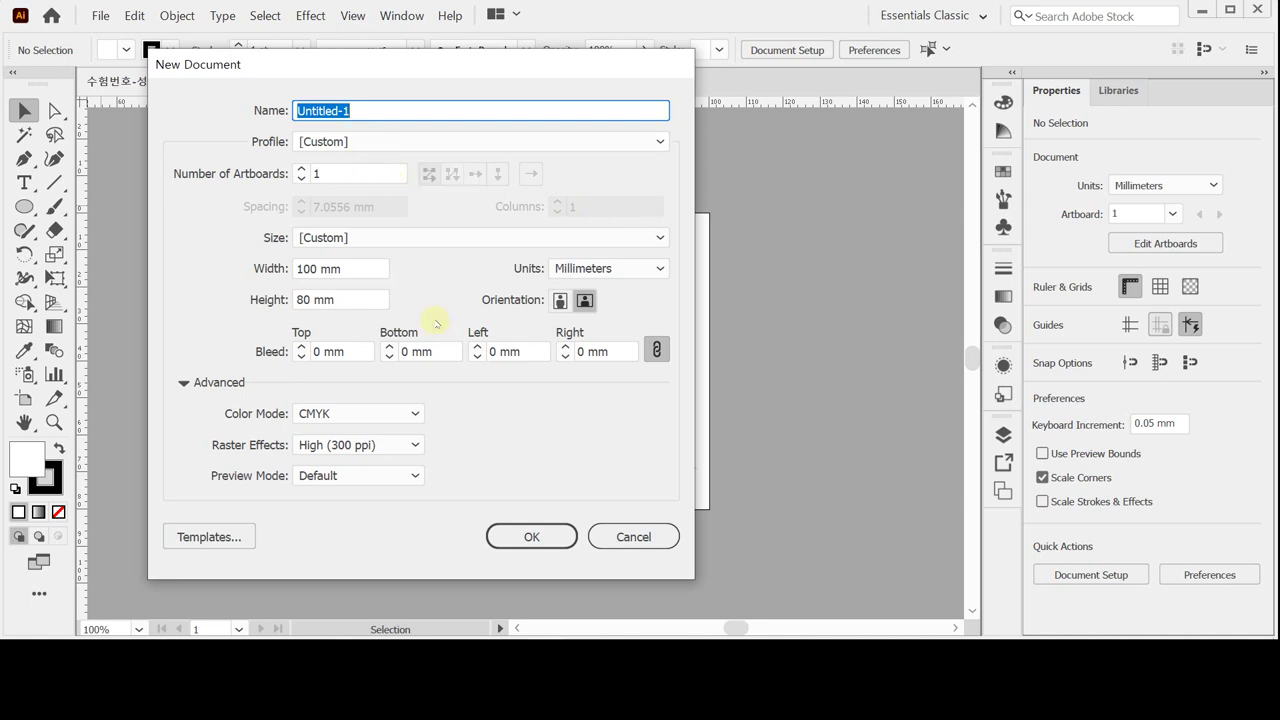
pyautogui.click(354, 300)
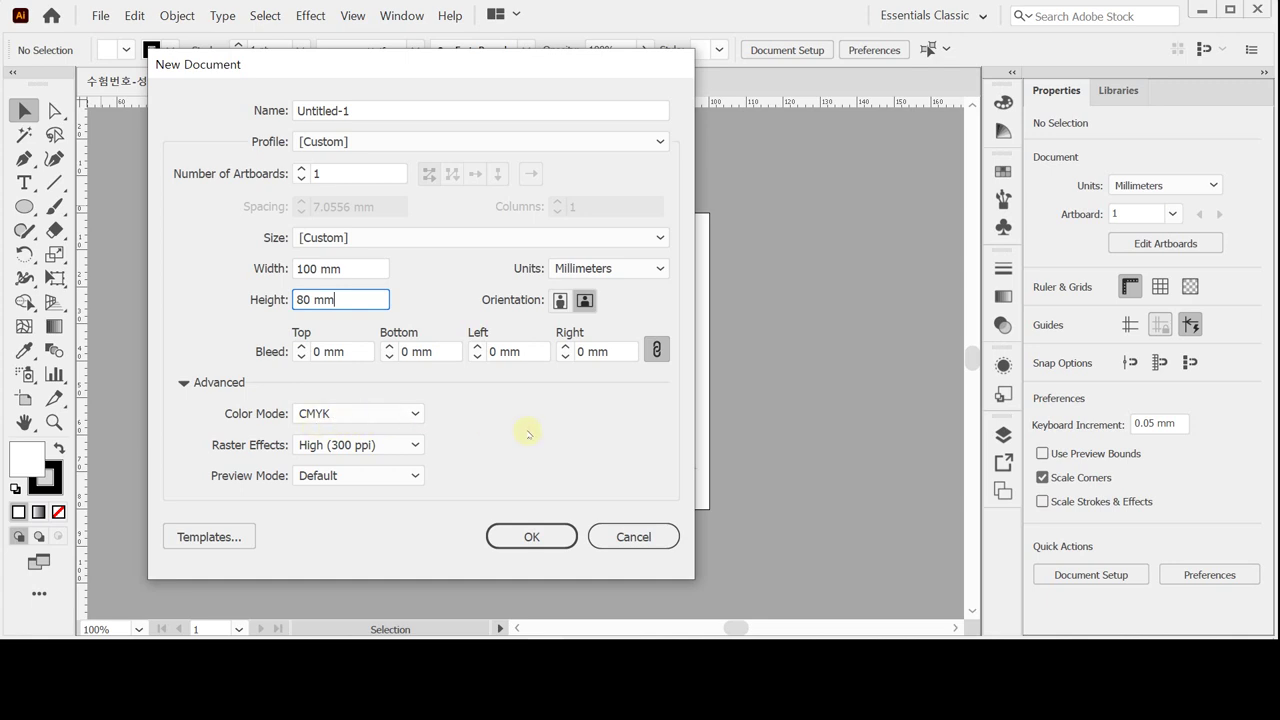
pyautogui.click(541, 539)
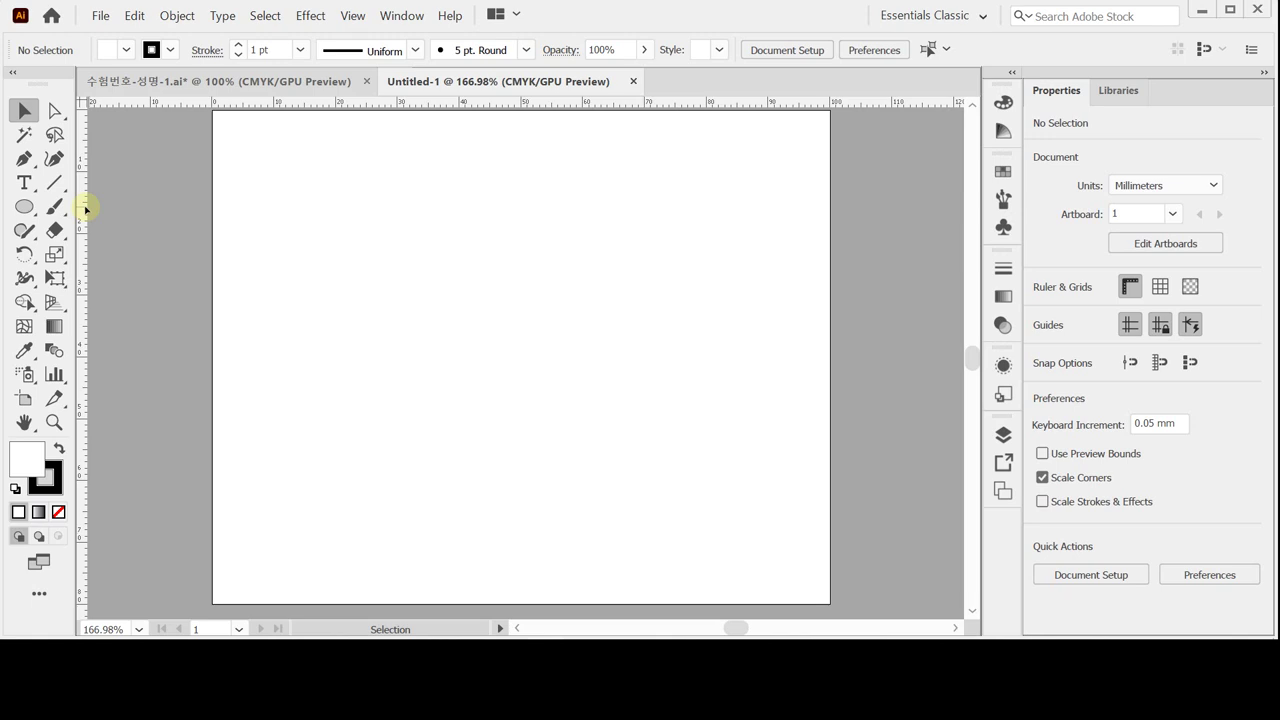
pyautogui.hotkey('ctrl', 'v')
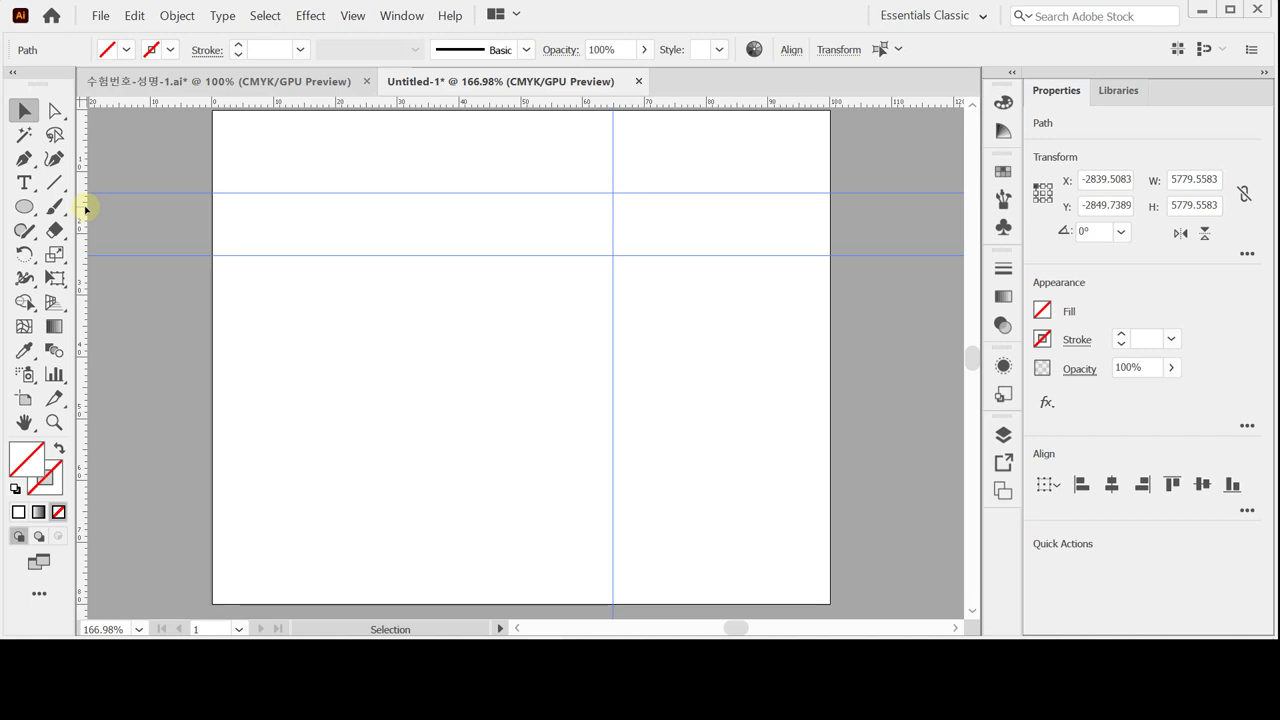
pyautogui.press('ctrl')
# - Save the document in the GTQ folder as 수험번호-성명-1.ai in Illustrator 2020 format
pyautogui.hotkey('ctrl', 's')
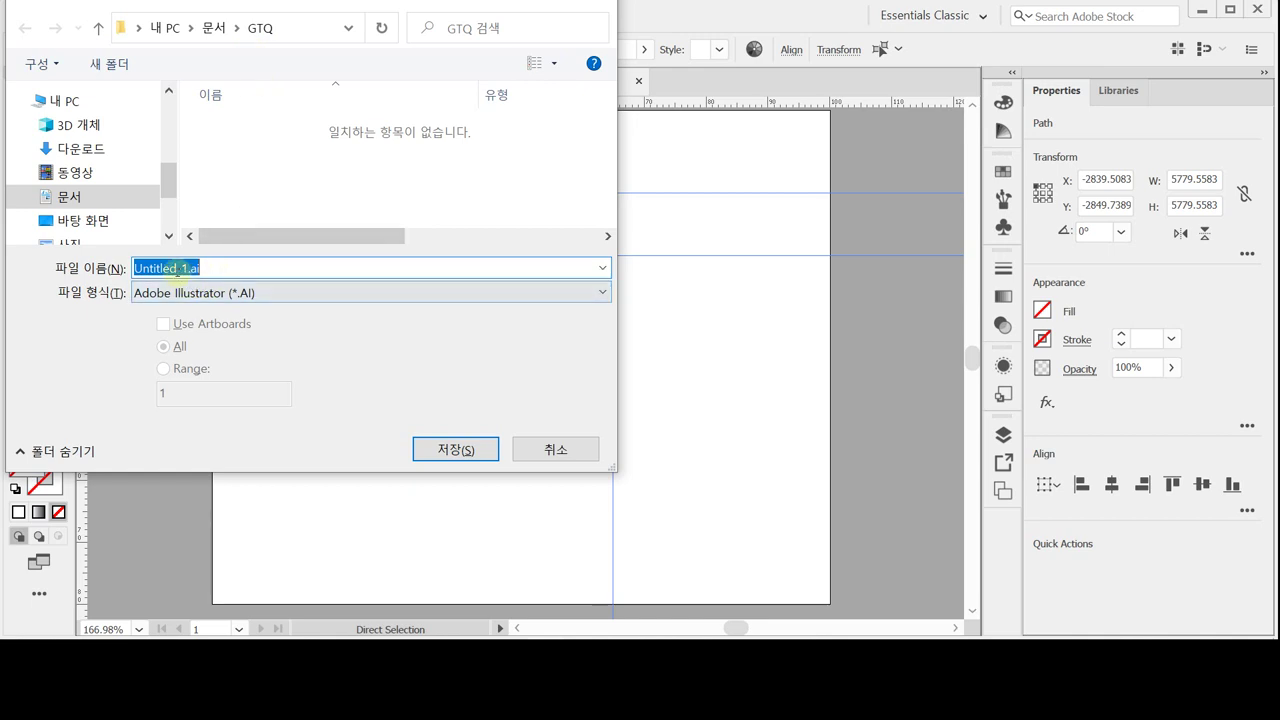
pyautogui.doubleClick(165, 268)
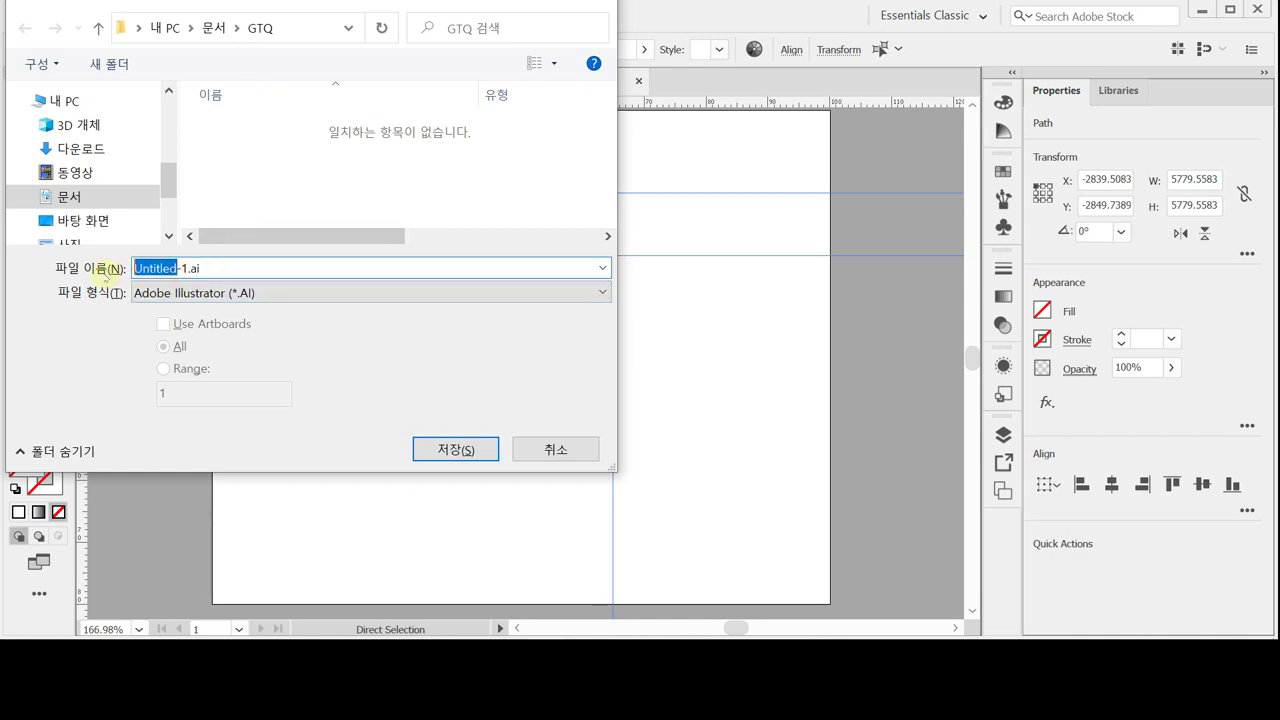
pyautogui.write('수험번')
pyautogui.write('호-ㅅ')
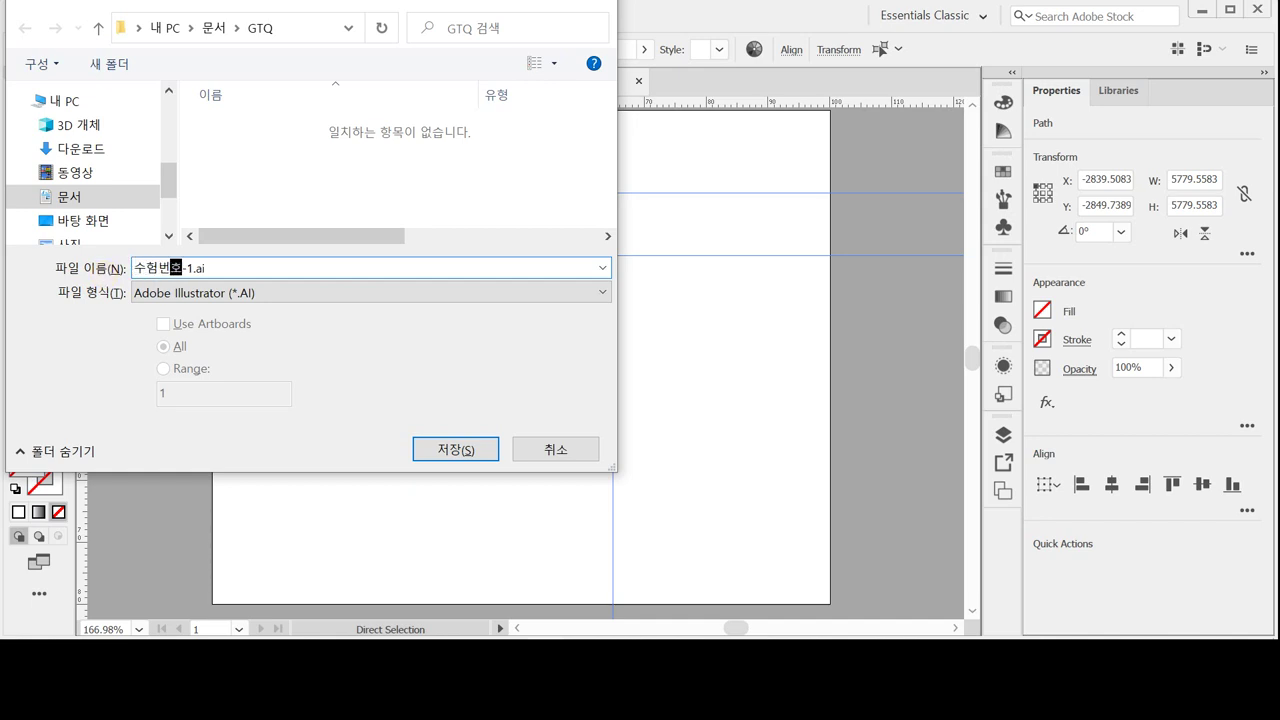
pyautogui.write('성명-')
pyautogui.click(452, 450)
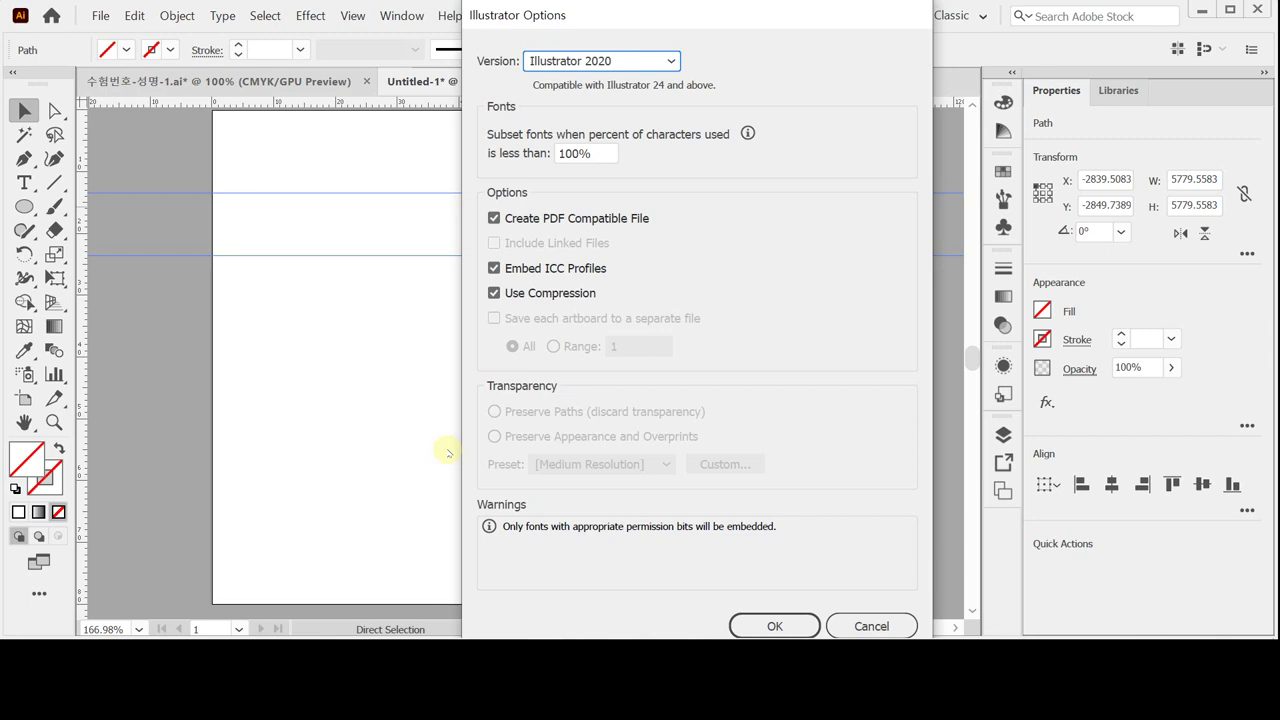
pyautogui.click(753, 624)
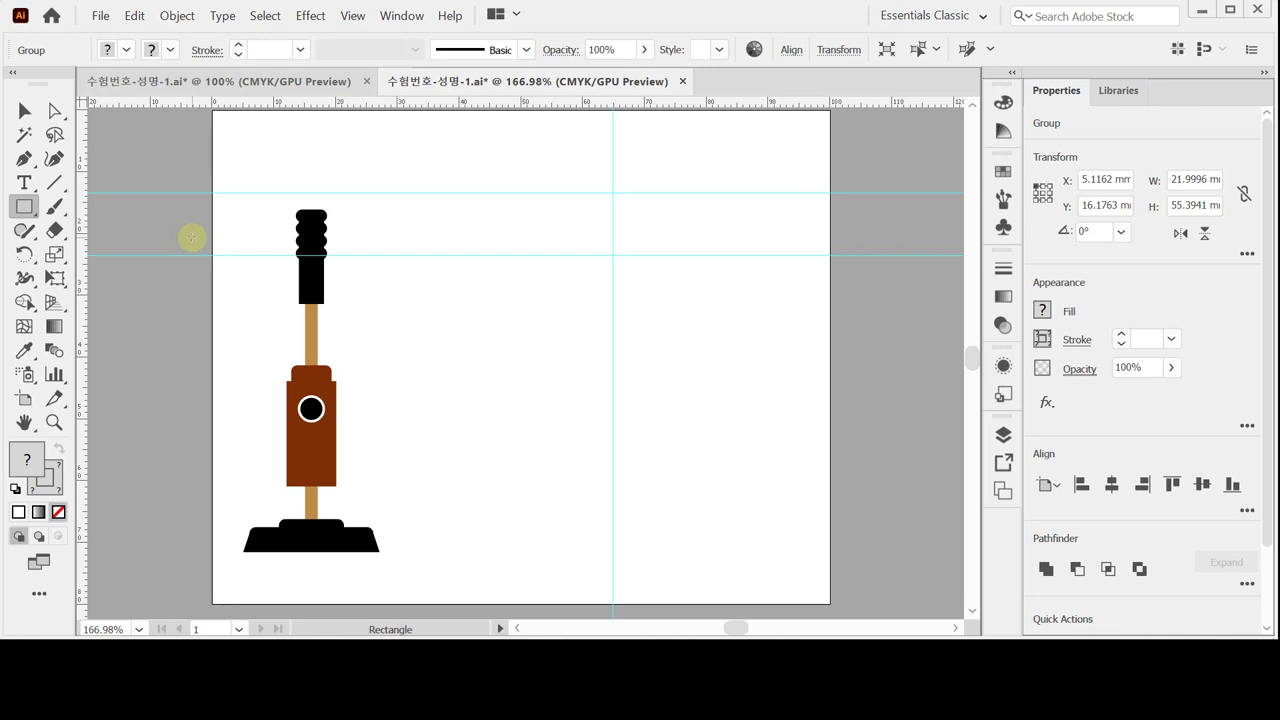
# - Convert the grouped vacuum cleaner artwork into guides and deselect it
pyautogui.press('ctrl')
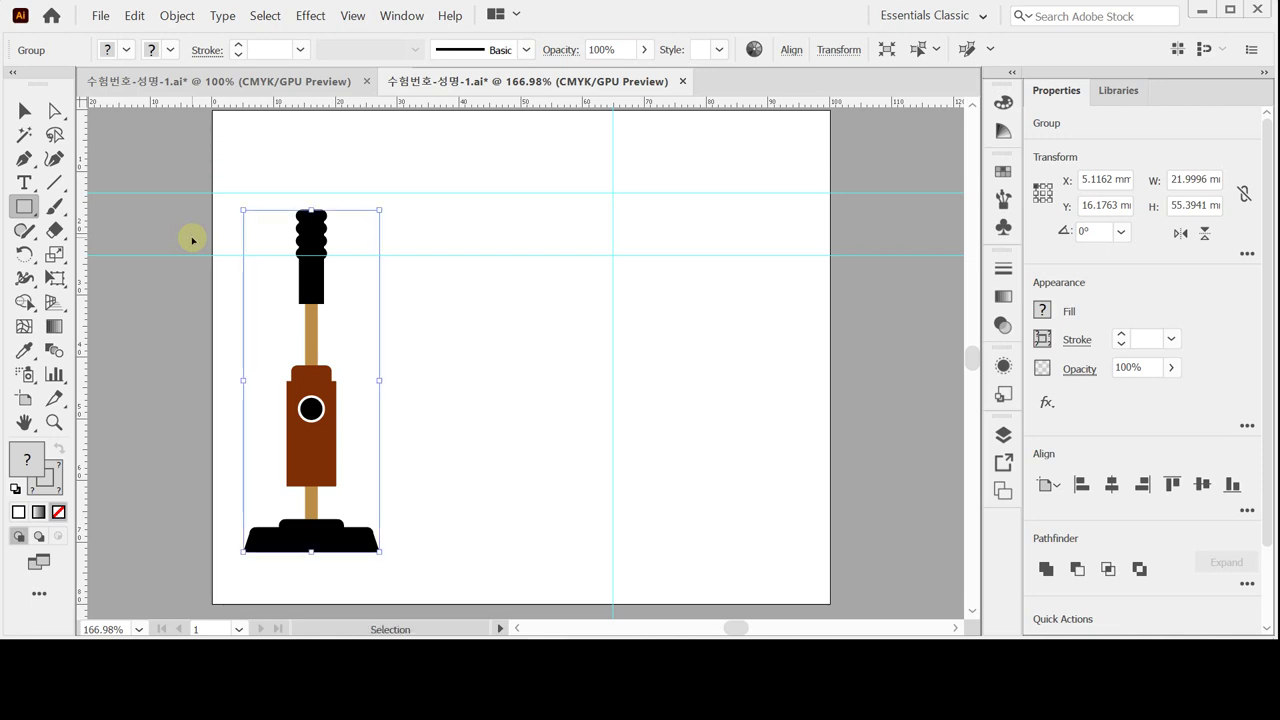
pyautogui.hotkey('ctrl', 'y')
pyautogui.keyDown('ctrl'); pyautogui.click(193, 240); pyautogui.keyUp('ctrl')
# - Detach the shape tools as a floating set beside the vacuum cleaner guides
pyautogui.hotkey('ctrl', 'space')
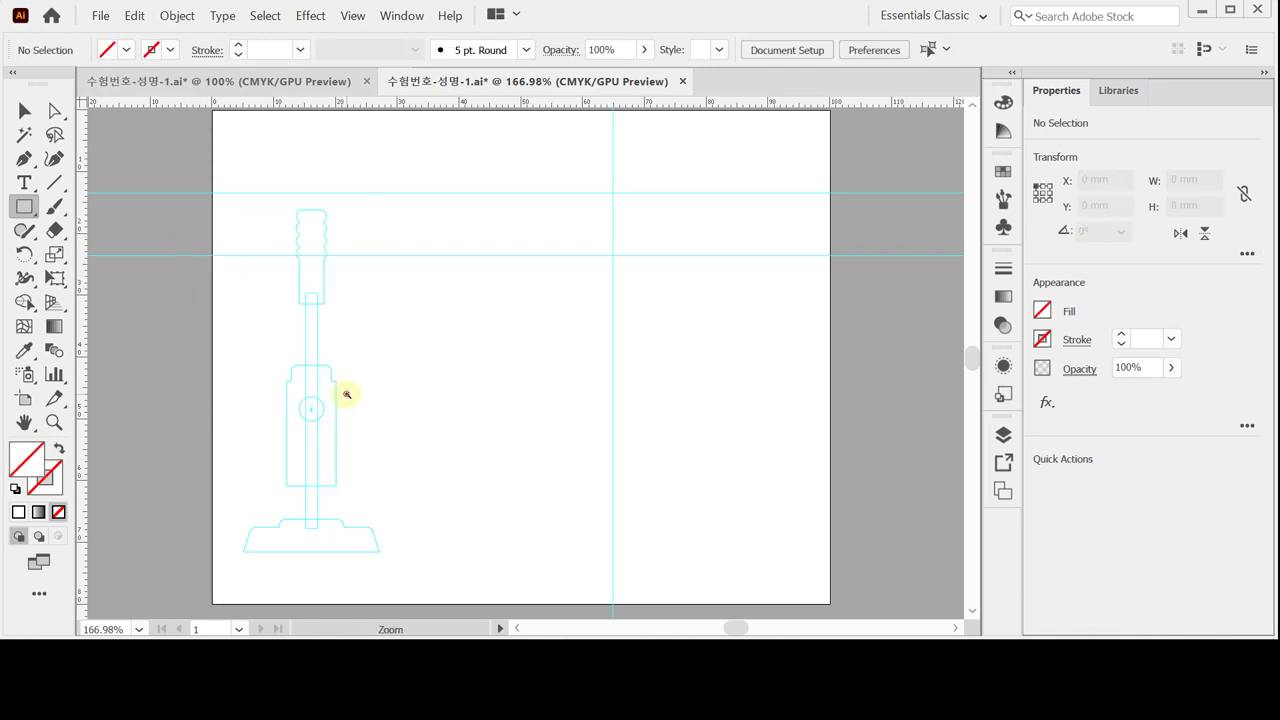
pyautogui.keyDown('ctrl'); pyautogui.click(348, 394); pyautogui.keyUp('ctrl')
pyautogui.keyDown('ctrl'); pyautogui.click(500, 360); pyautogui.keyUp('ctrl')
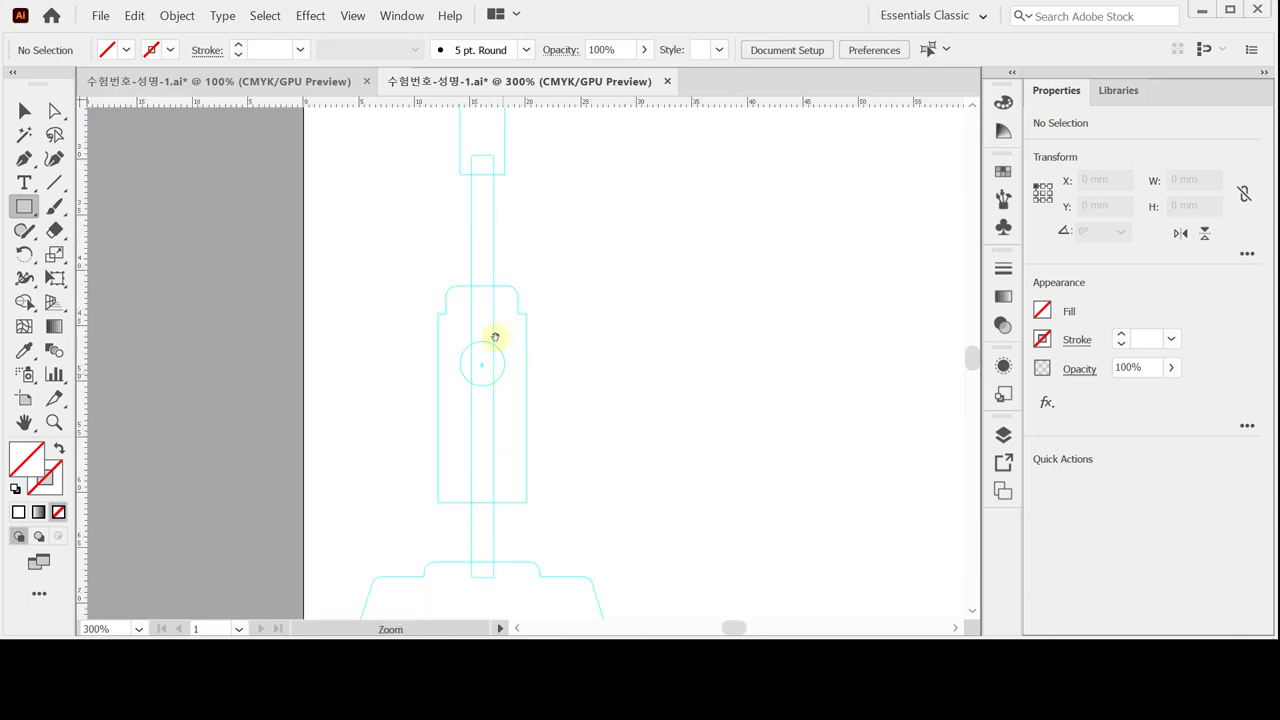
pyautogui.moveTo(491, 337); pyautogui.dragTo(475, 457)
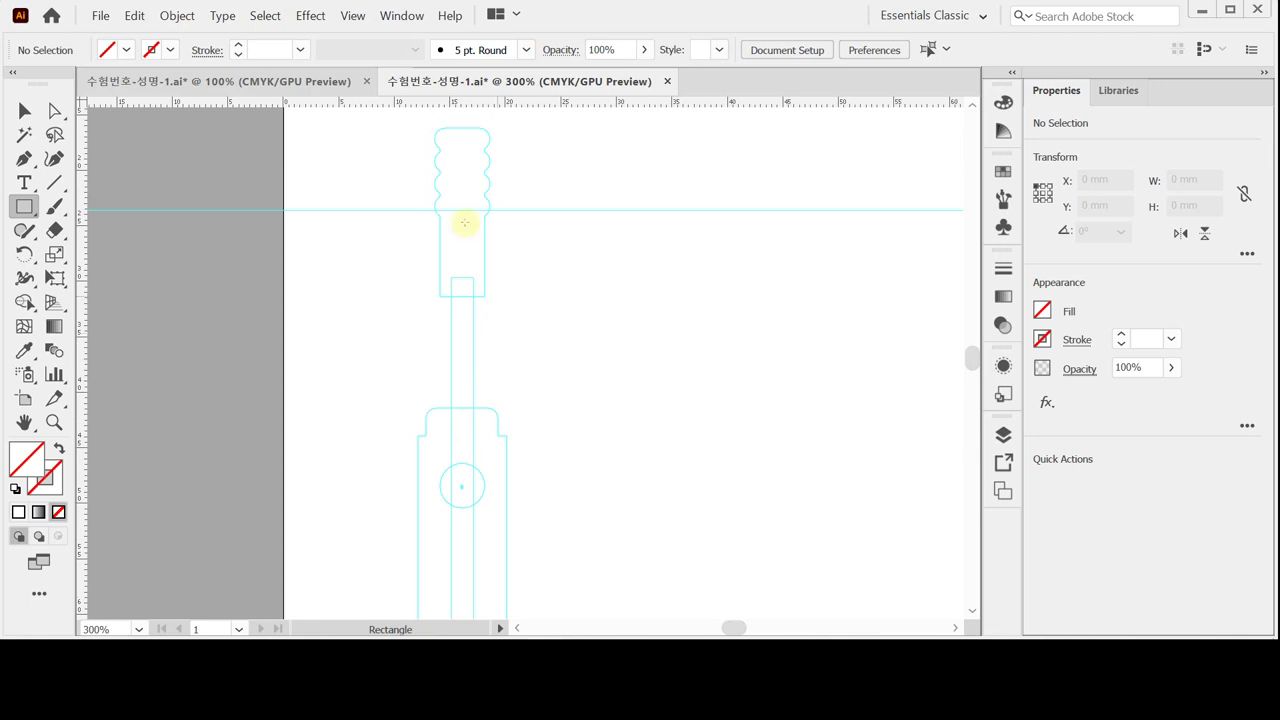
pyautogui.click(28, 207)
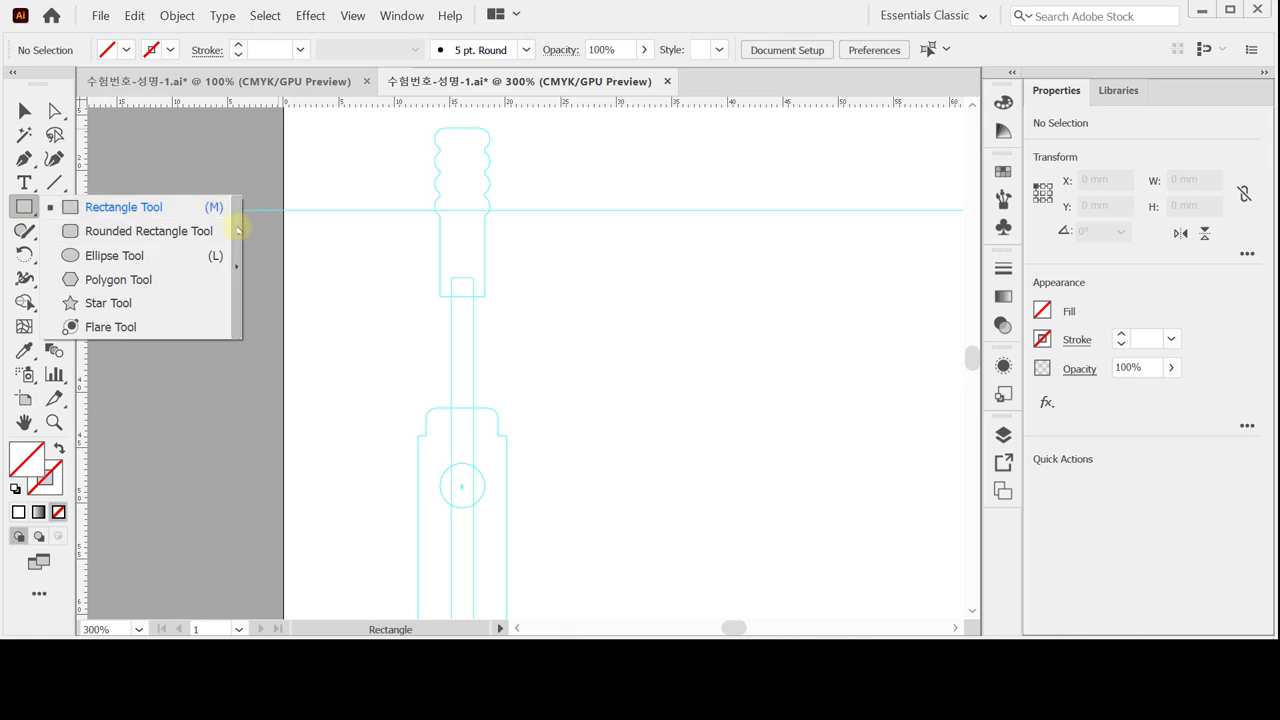
pyautogui.moveTo(238, 231); pyautogui.dragTo(184, 158)
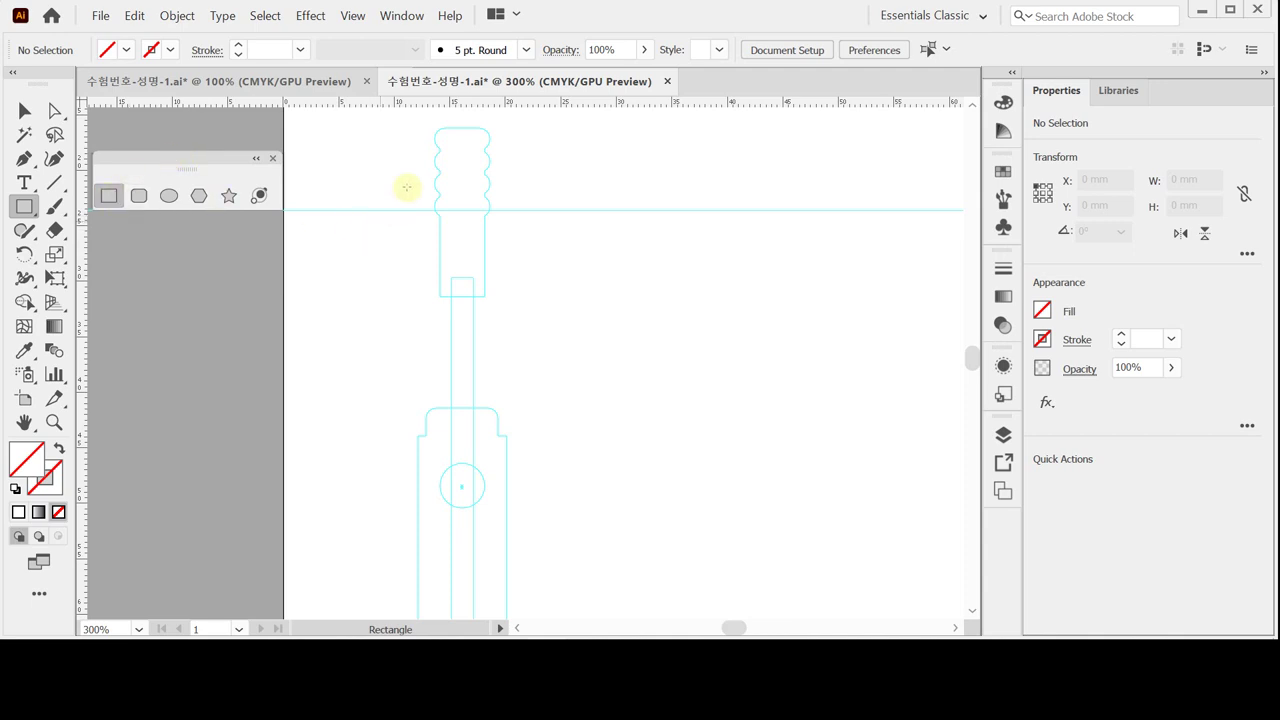
# - Create a 4 × 15 mm rectangle over the vacuum cleaner's handle guide
pyautogui.click(440, 143)
pyautogui.write('4')
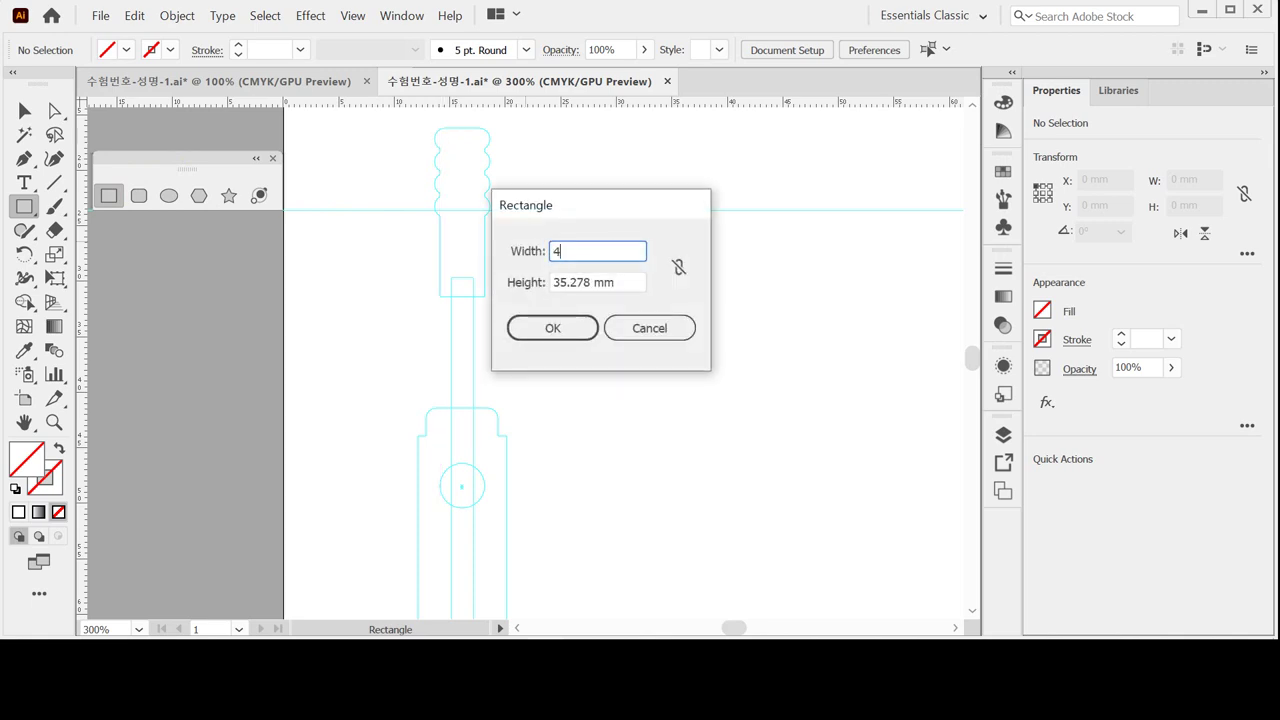
pyautogui.press('Tab')
pyautogui.write('15')
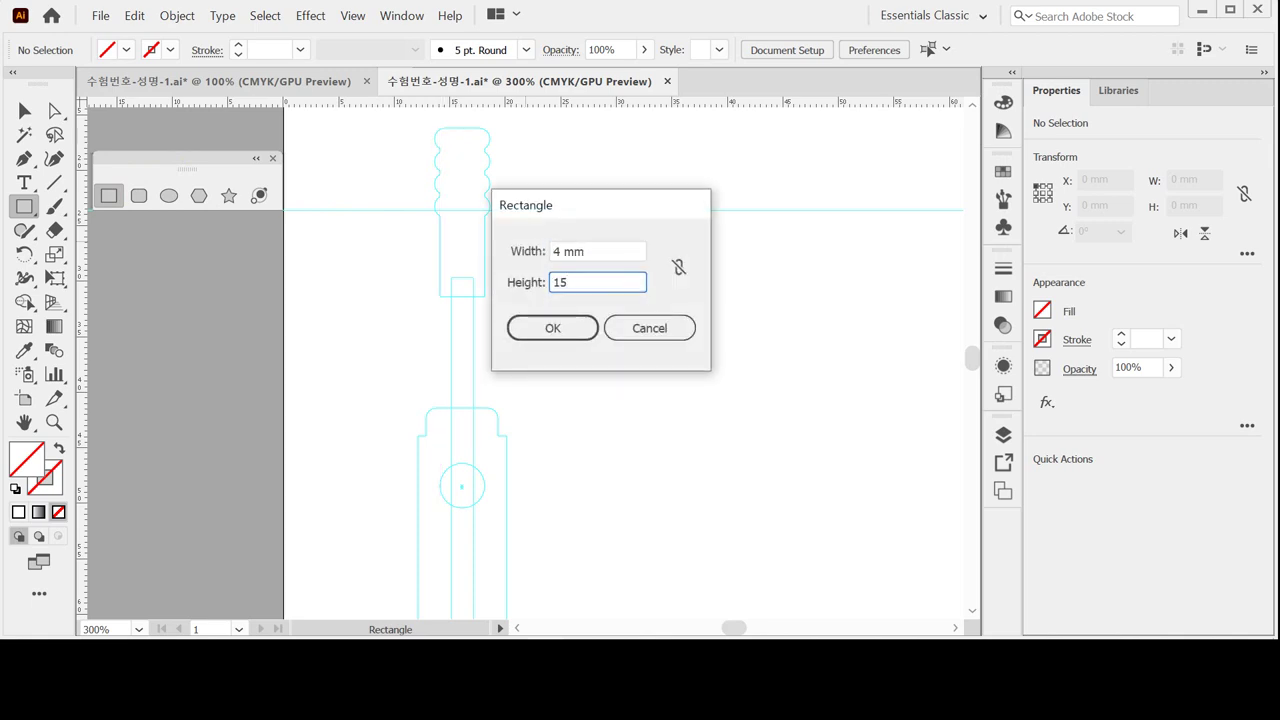
pyautogui.press('Return')
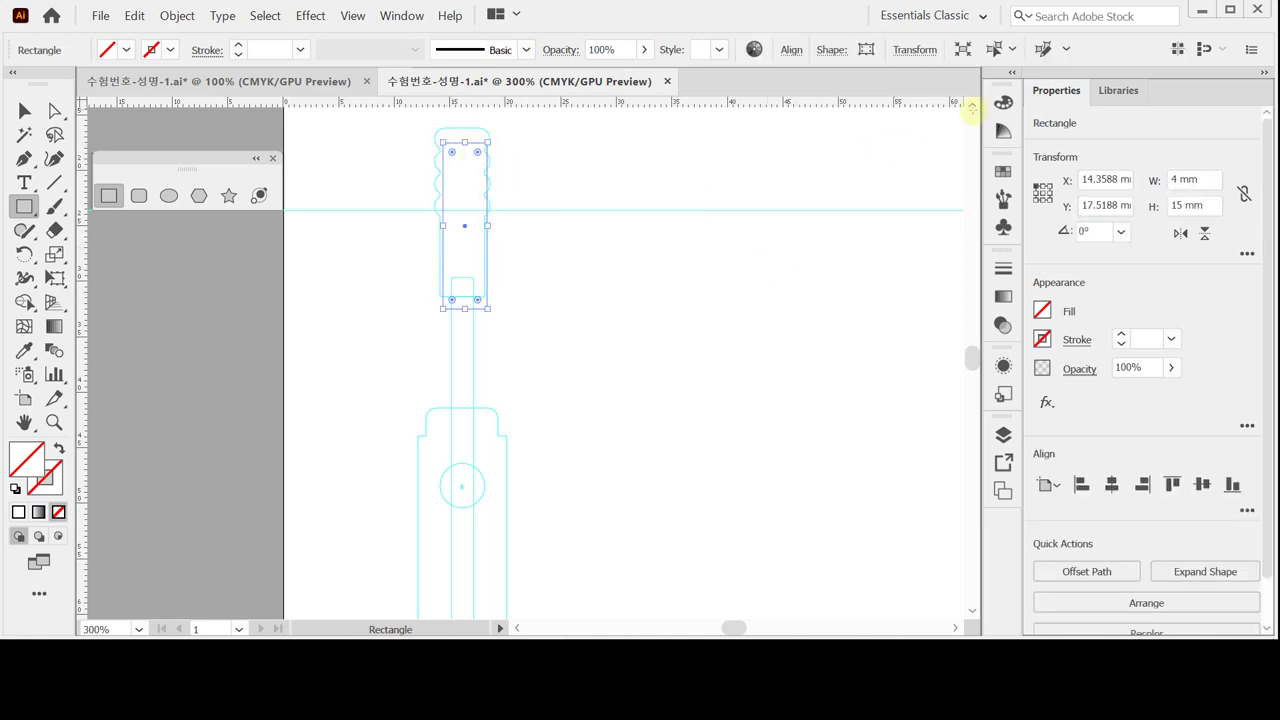
# - Undock and expand the Color controls, and fill the handle rectangle with black
pyautogui.moveTo(1006, 104); pyautogui.dragTo(777, 120)
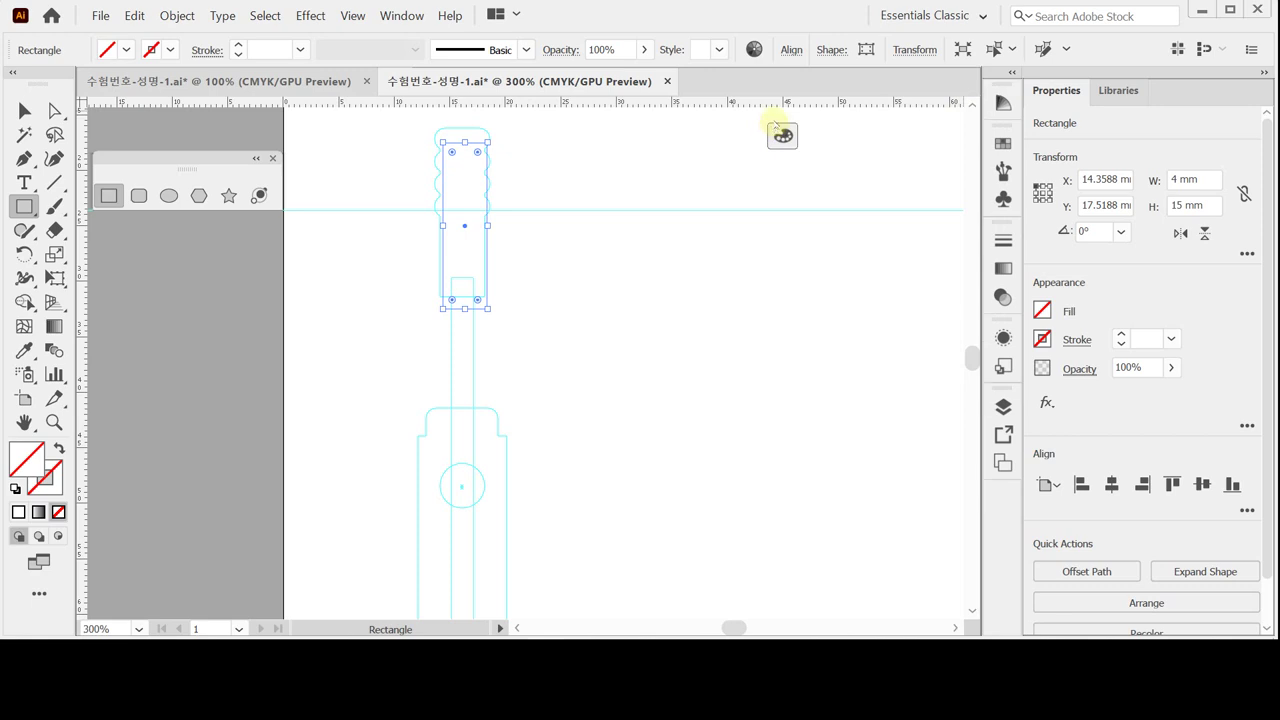
pyautogui.click(776, 113)
pyautogui.doubleClick(782, 129)
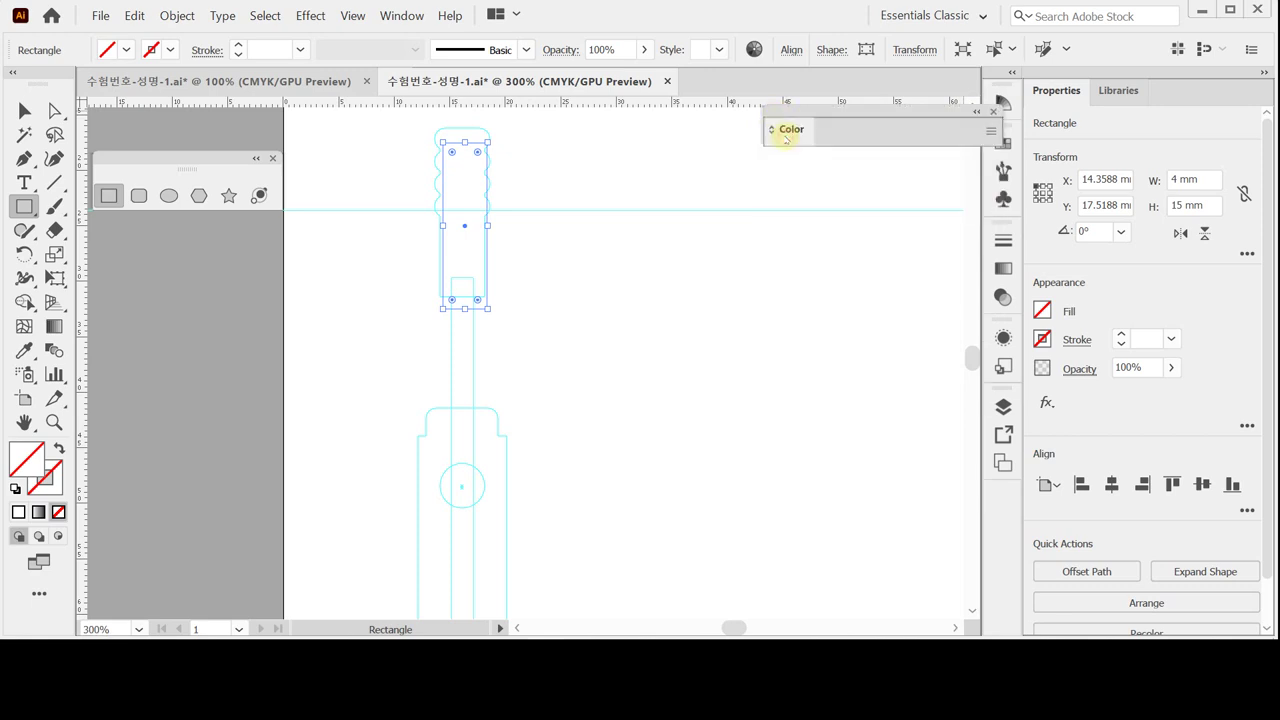
pyautogui.doubleClick(784, 131)
pyautogui.click(788, 265)
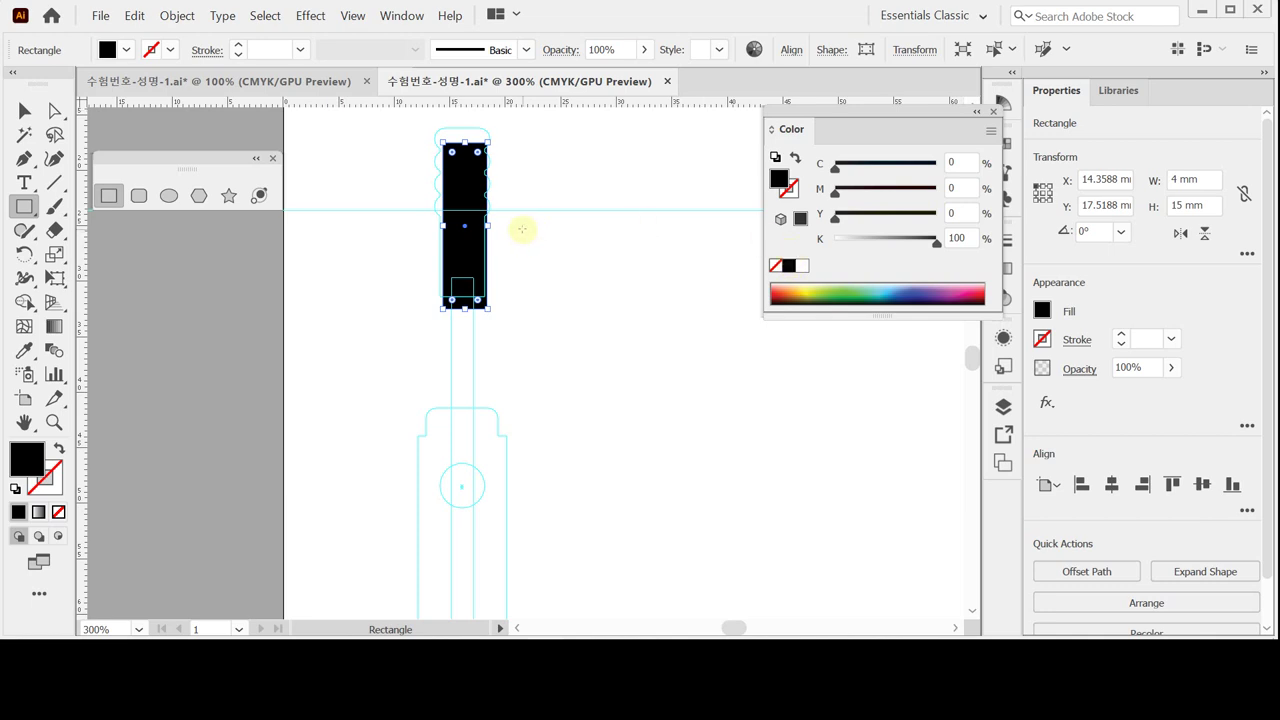
# - Nudge the black handle rectangle 0.15 mm left and 1.05 mm up to line up with its guide
pyautogui.press('Left')
pyautogui.press('Left')
pyautogui.press('Left')
pyautogui.press('Up')
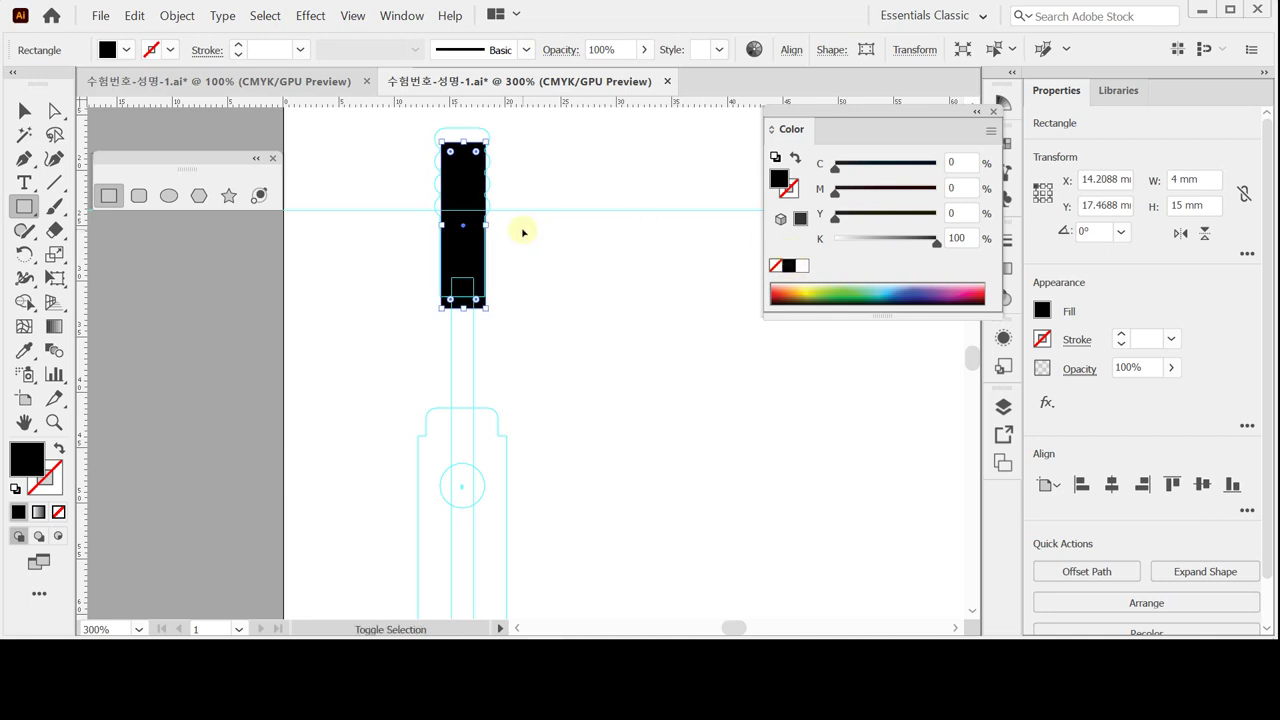
pyautogui.hotkey('shift', 'Up')
pyautogui.hotkey('shift', 'Up')
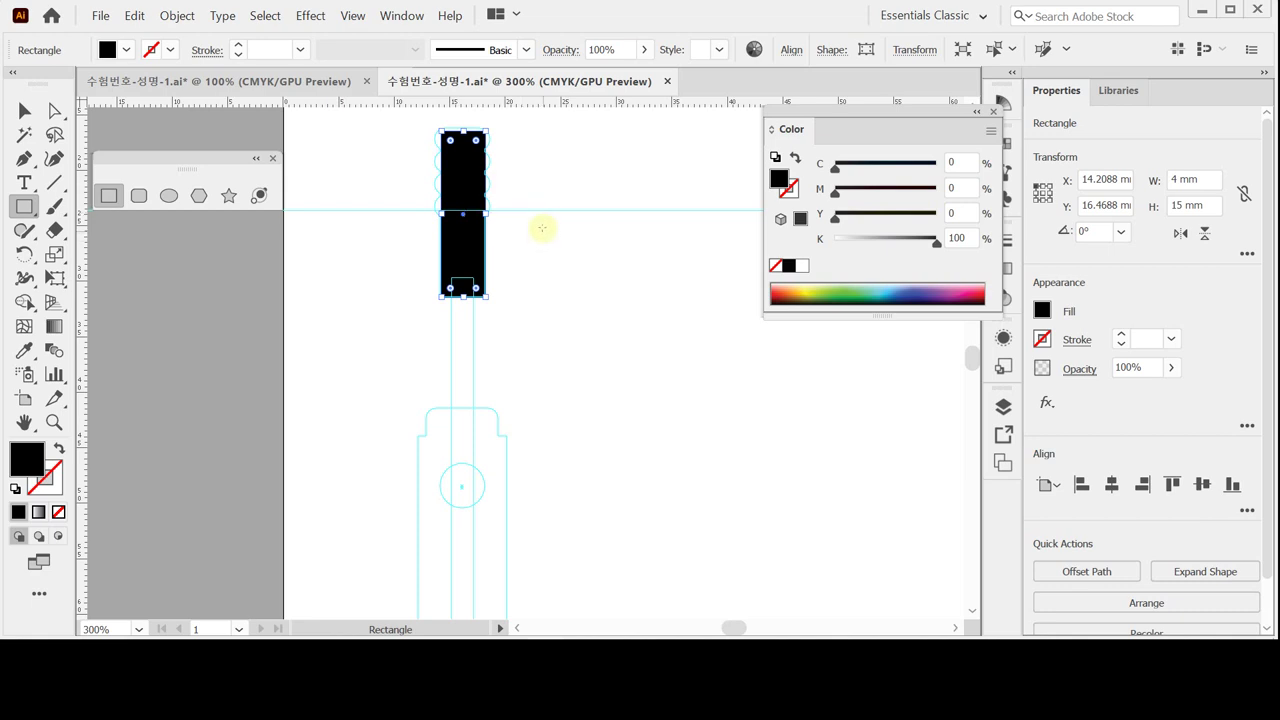
# - Create a 2 × 38 mm rectangle over the long pole guide, starting inside the handle's lower end
pyautogui.scroll(-3, 480, 362)
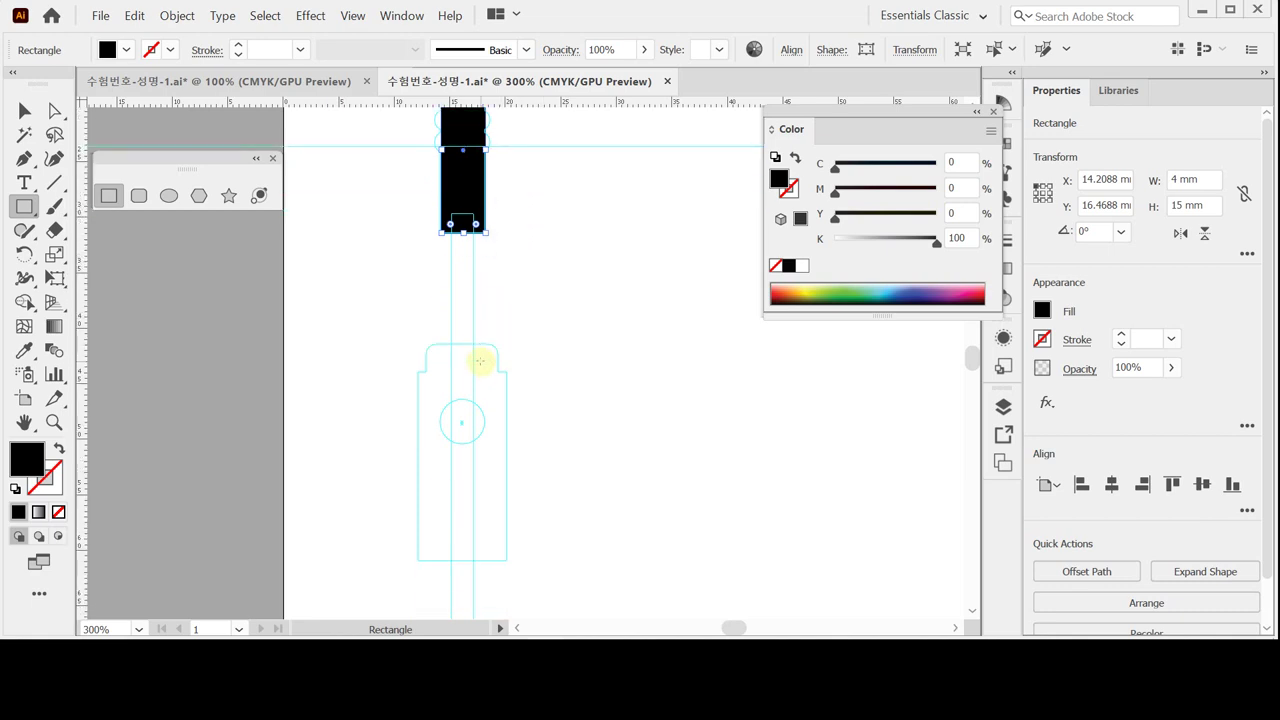
pyautogui.scroll(-2, 480, 361)
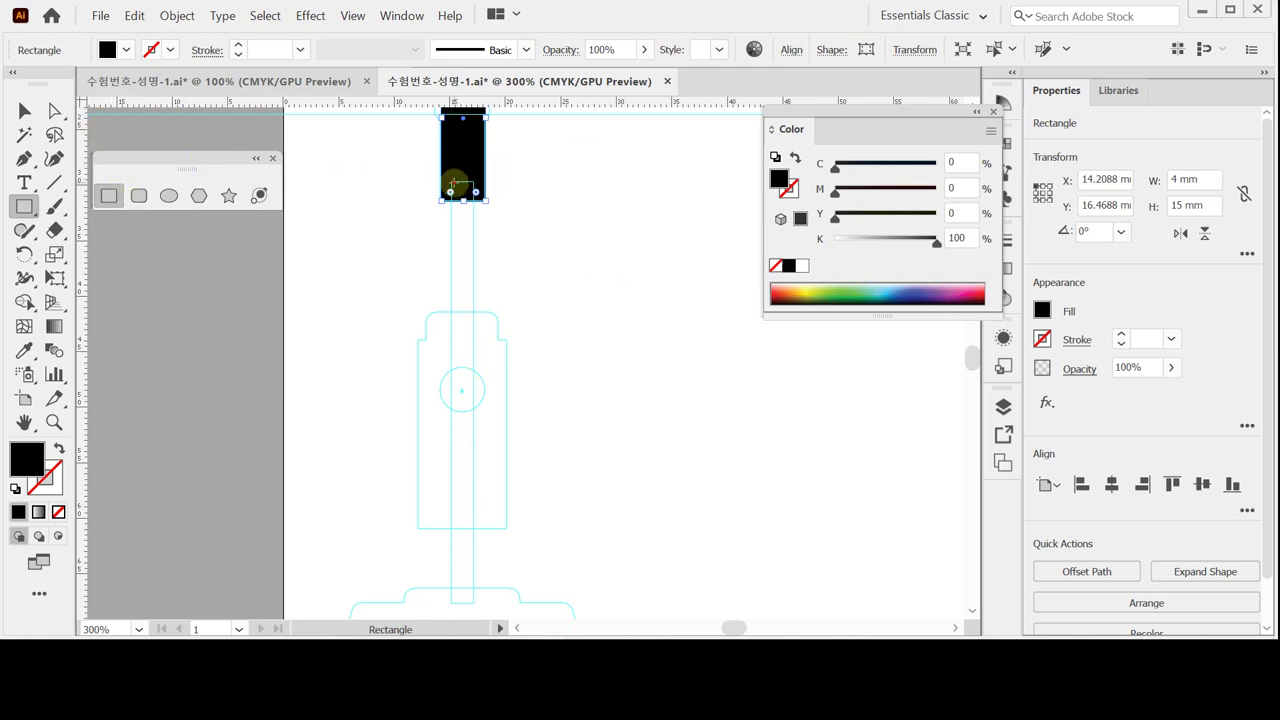
pyautogui.click(453, 187)
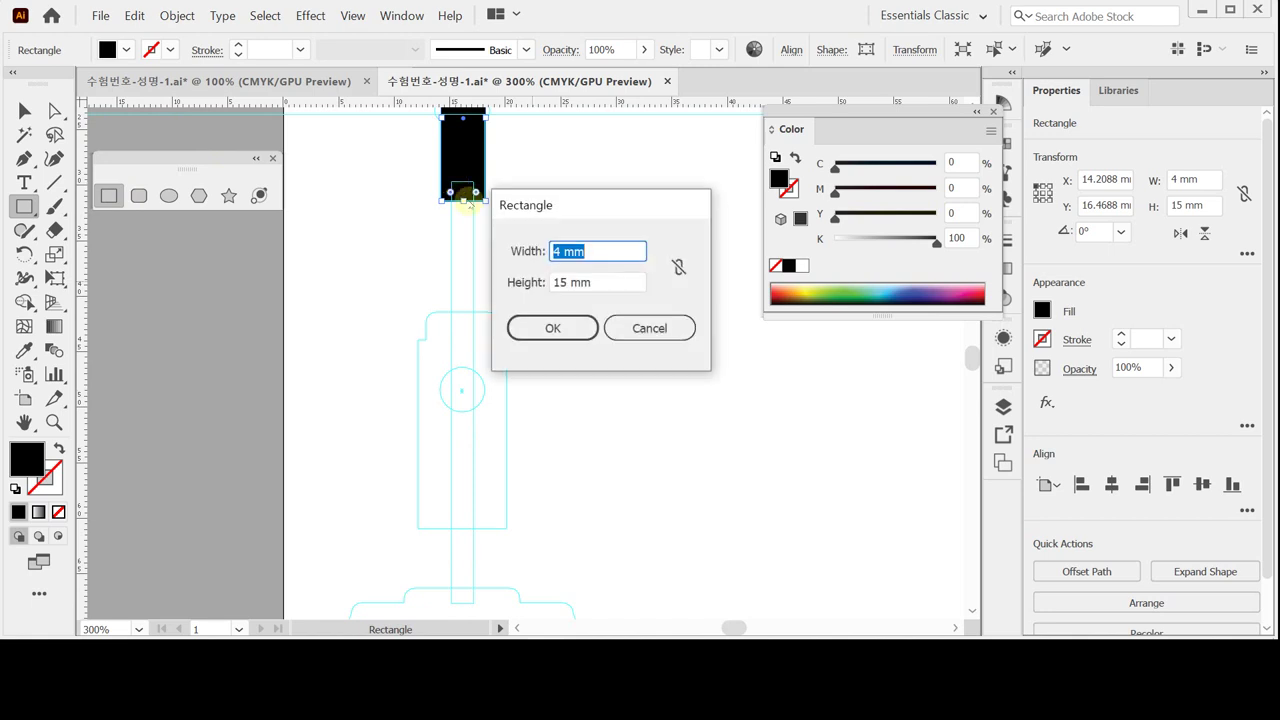
pyautogui.write('2')
pyautogui.press('Tab')
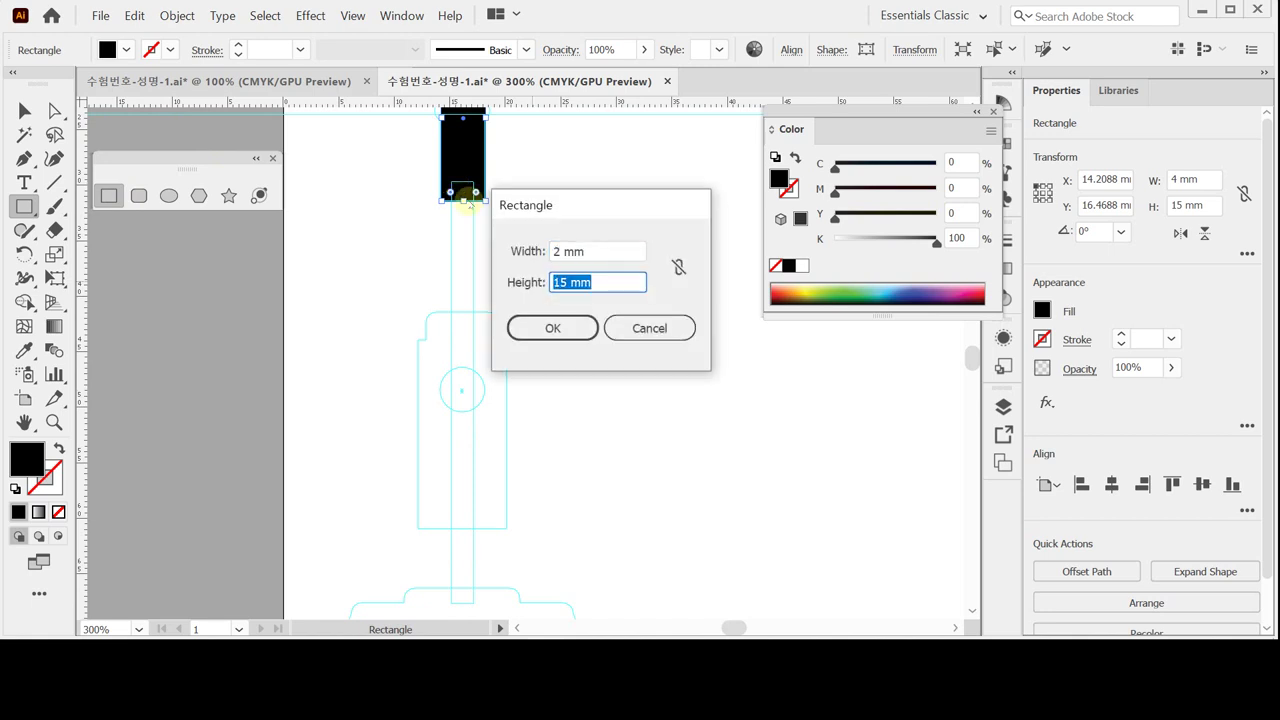
pyautogui.write('38')
pyautogui.press('Return')
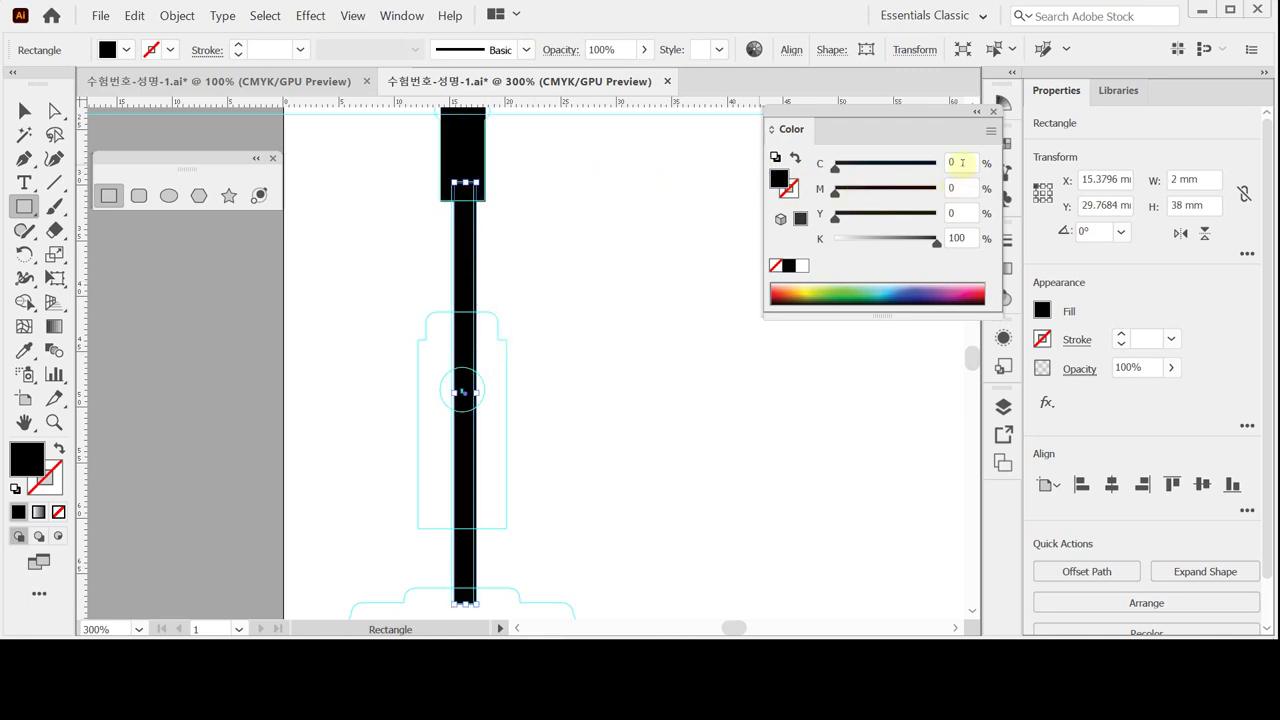
# - Fill the pole rectangle with C20 M40 Y80 K10 and make its empty stroke the active color
pyautogui.click(962, 162)
pyautogui.write('20')
pyautogui.press('Tab')
pyautogui.write('40')
pyautogui.press('Tab')
pyautogui.write('80')
pyautogui.press('Tab')
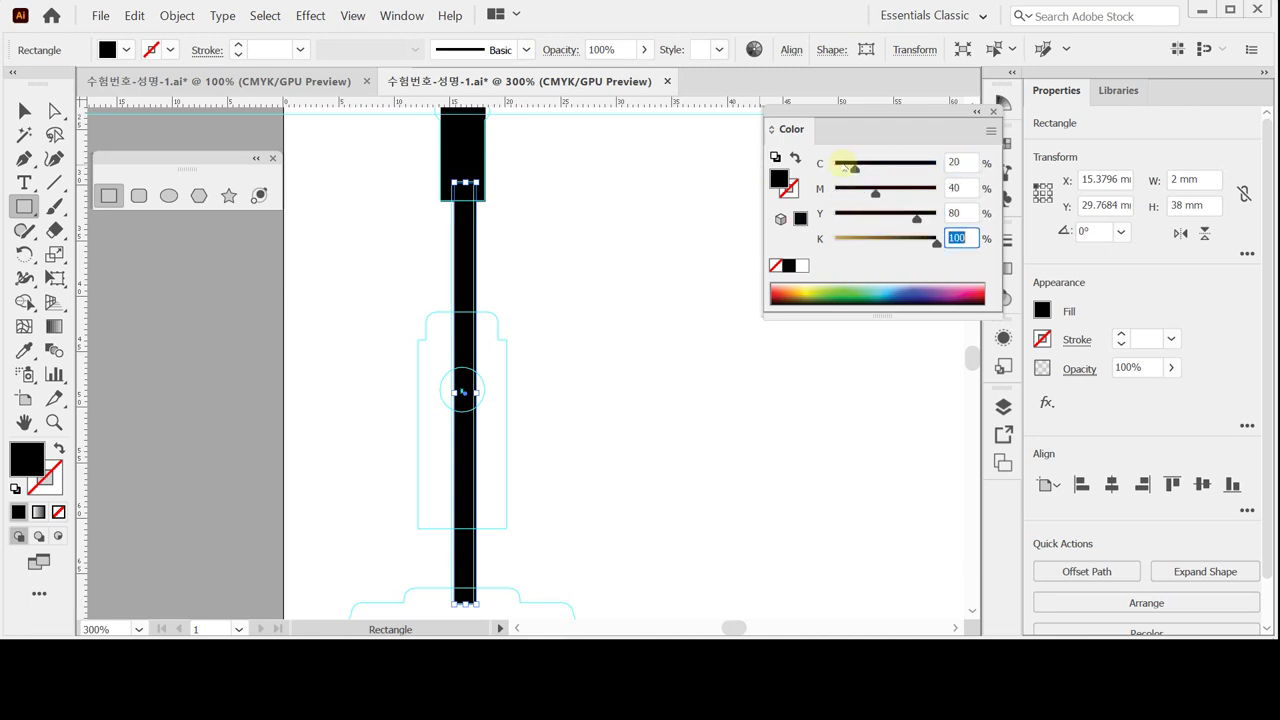
pyautogui.write('10')
pyautogui.press('Tab')
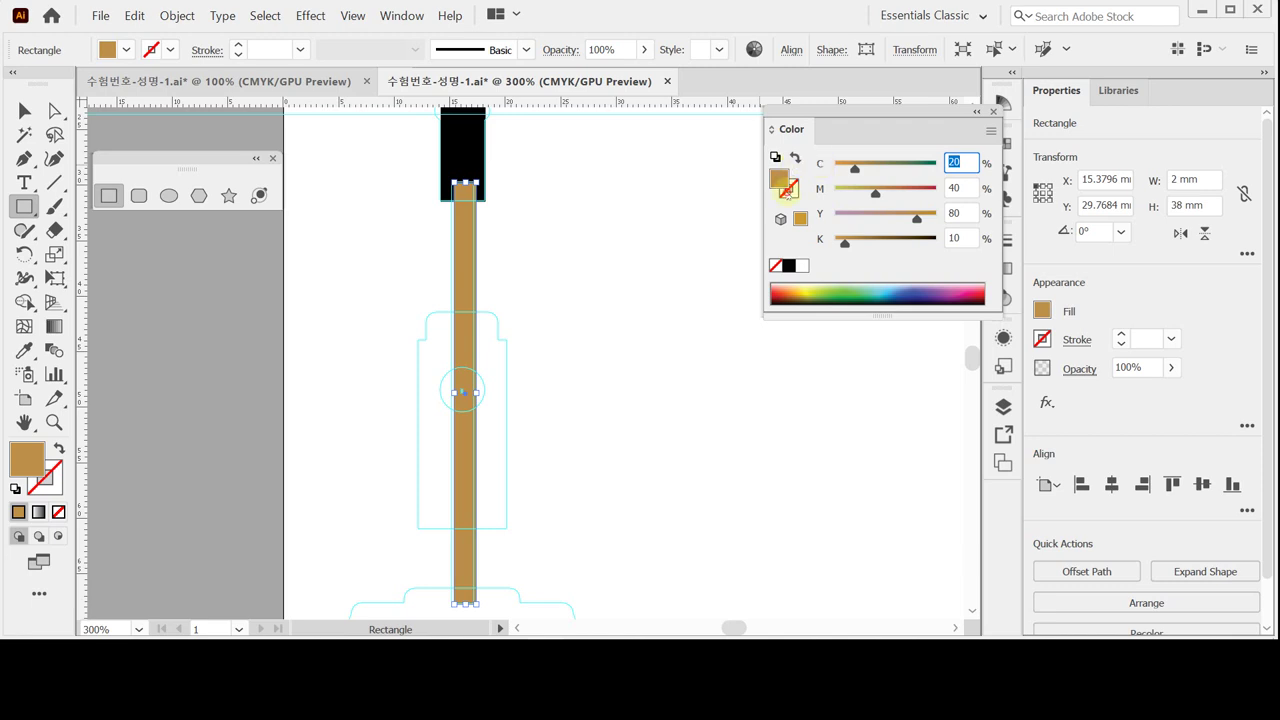
pyautogui.click(788, 189)
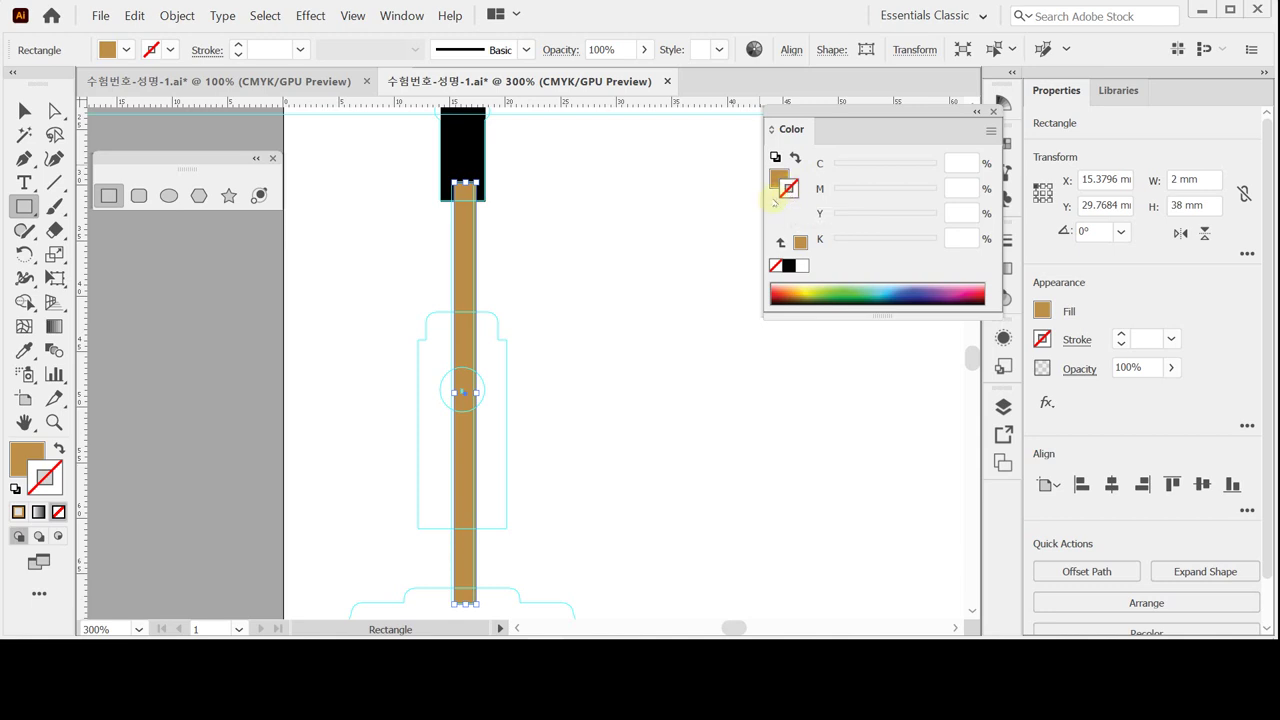
# - Create a 5 × 2 mm rounded rectangle with a 2 mm corner radius at the handle's upper end and fill it with black
pyautogui.click(139, 196)
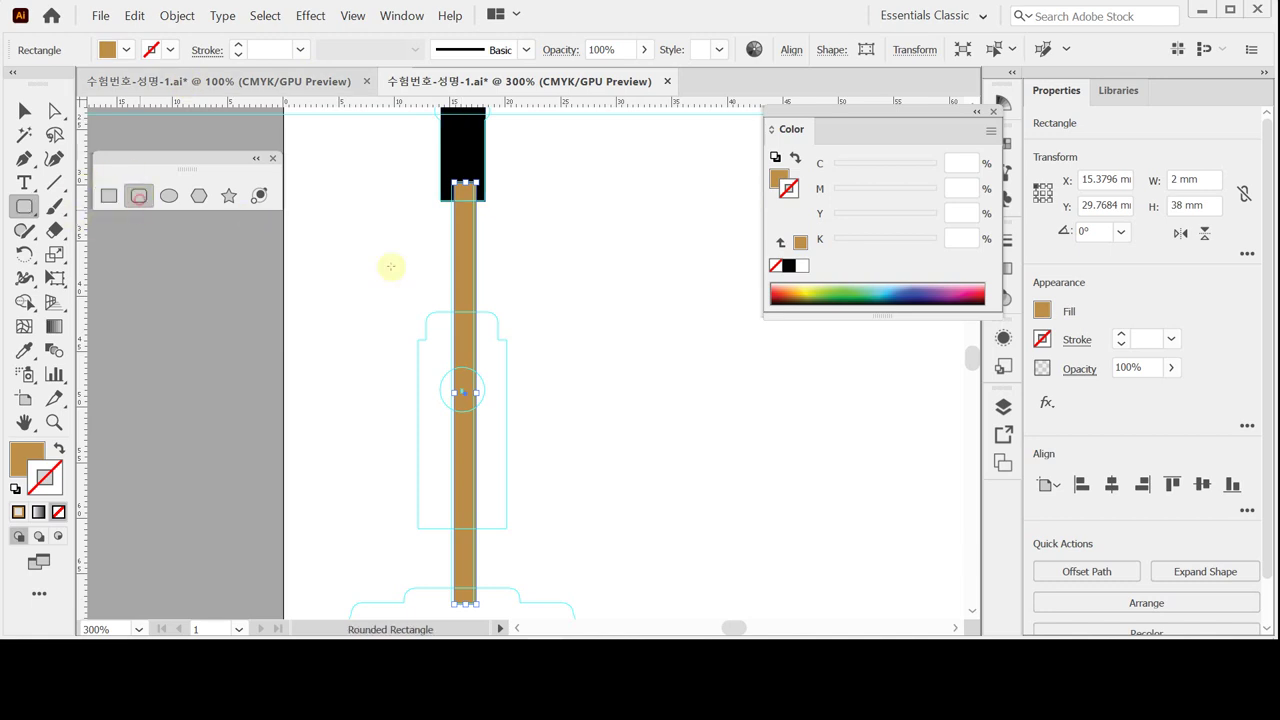
pyautogui.scroll(3, 410, 258)
pyautogui.scroll(1, 413, 251)
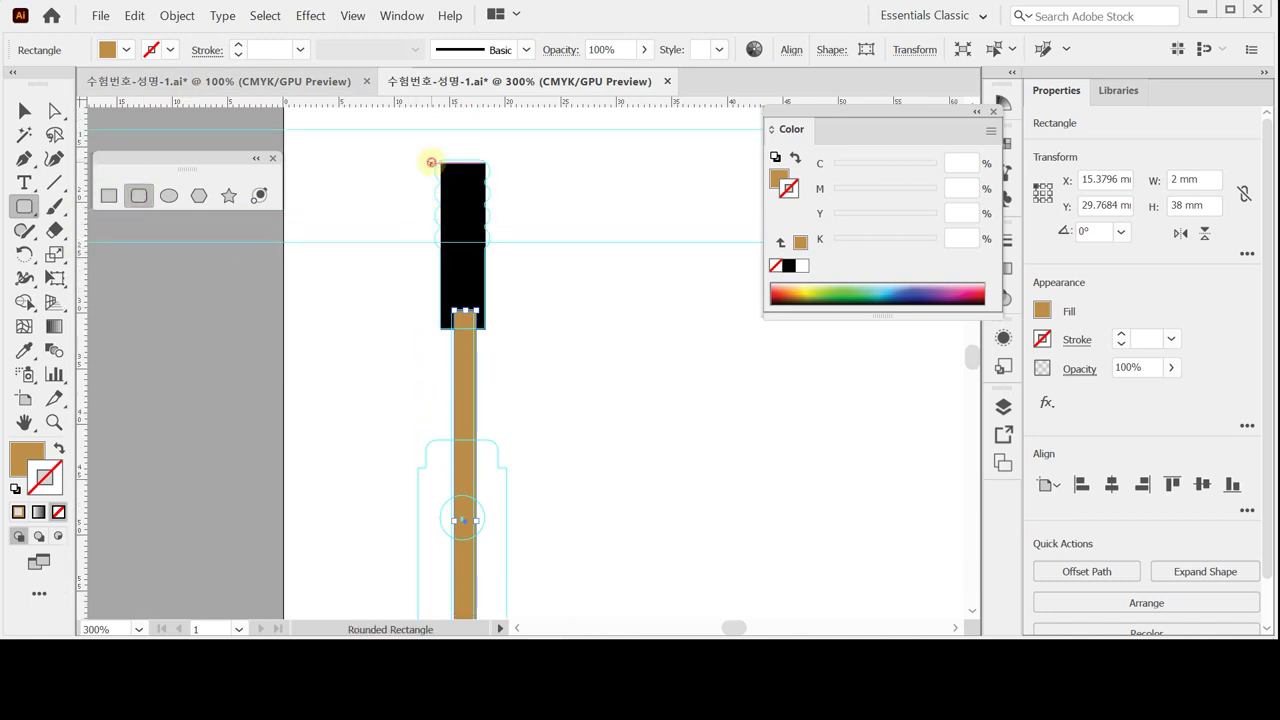
pyautogui.click(430, 160)
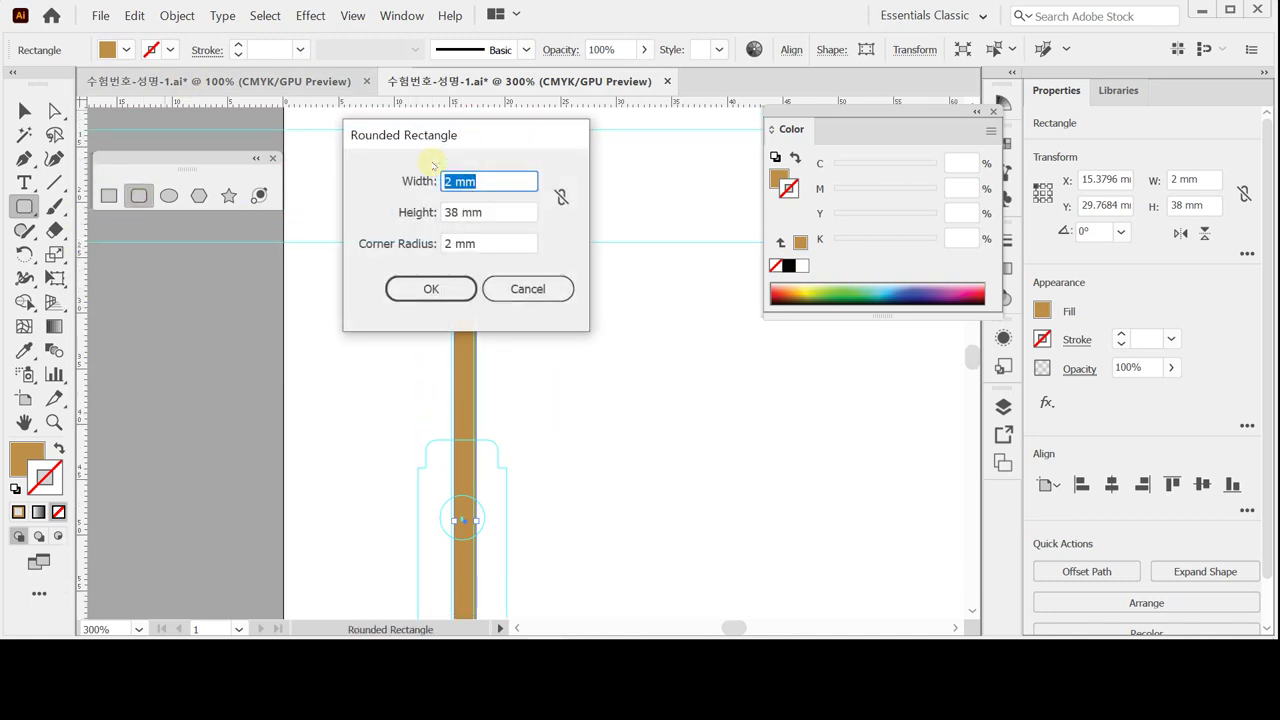
pyautogui.write('5')
pyautogui.press('Tab')
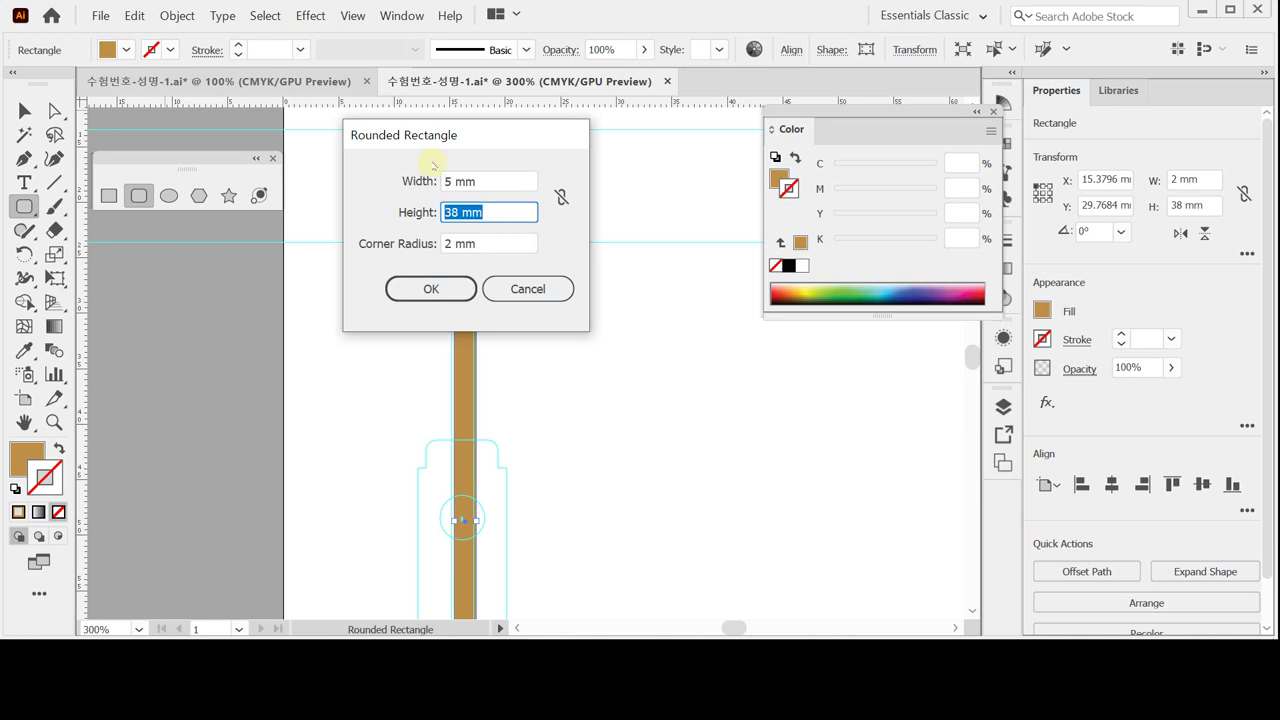
pyautogui.write('2')
pyautogui.press('Tab')
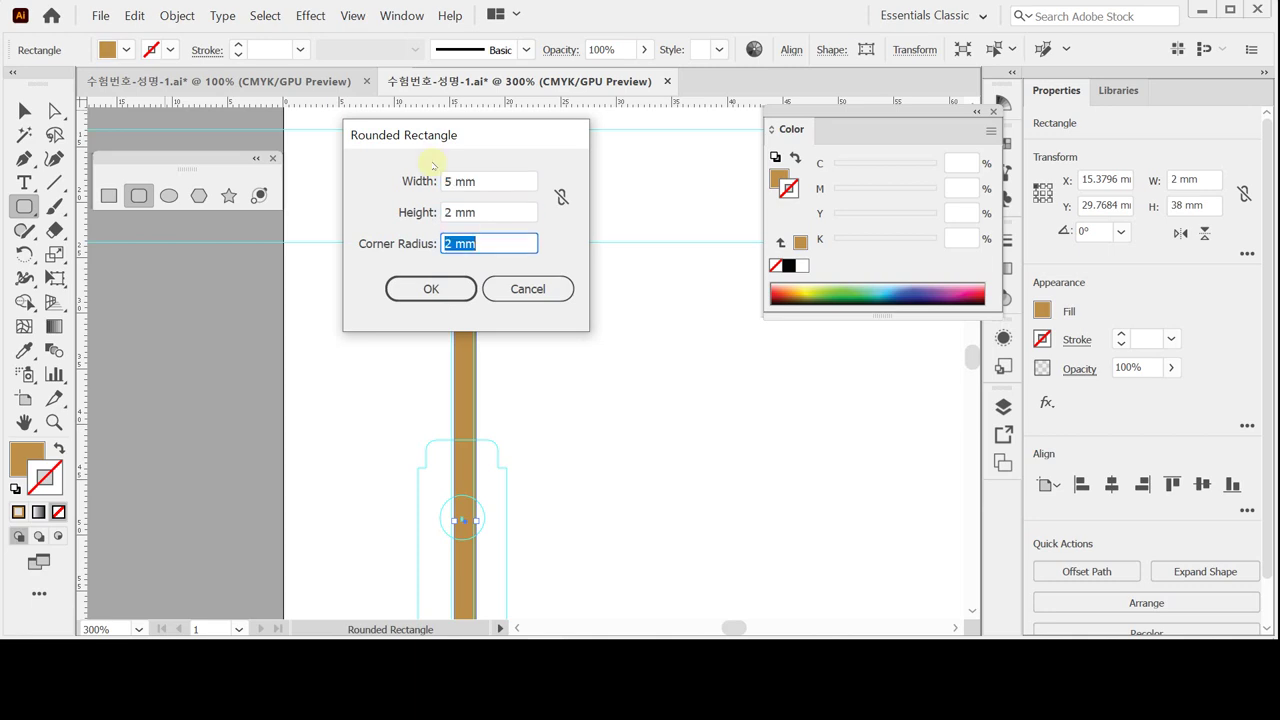
pyautogui.write('2')
pyautogui.press('Return')
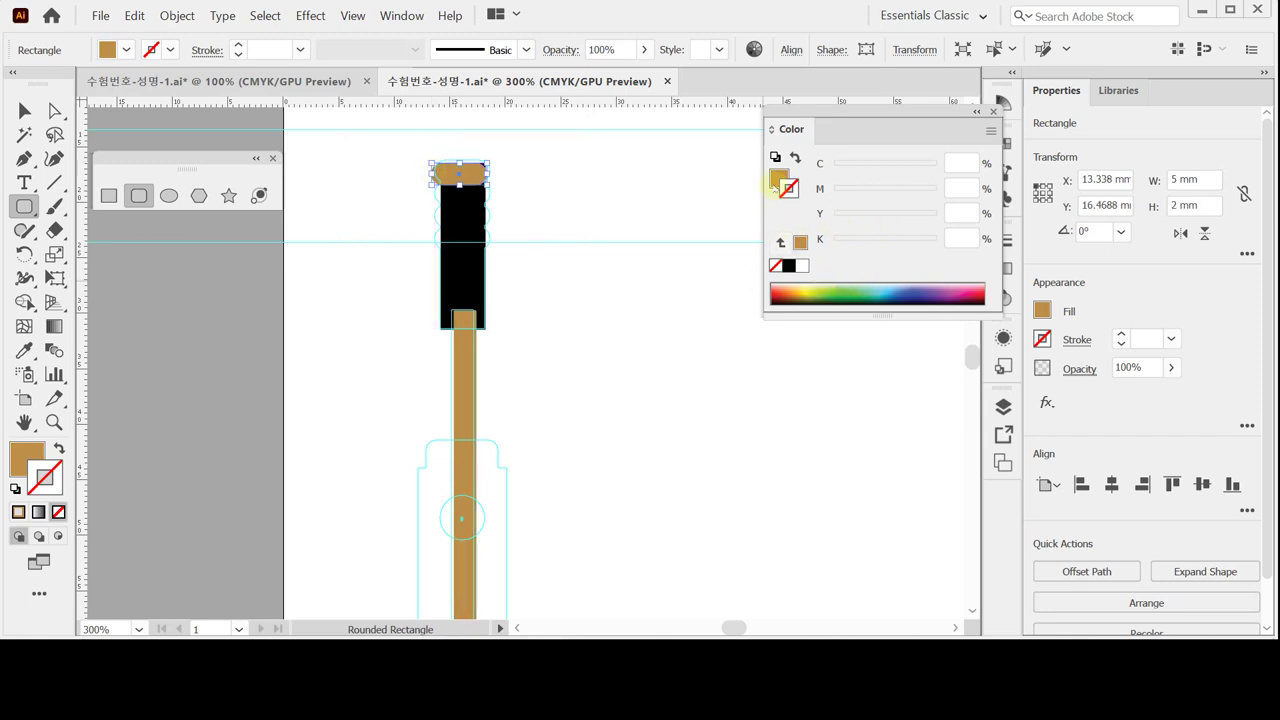
pyautogui.click(786, 266)
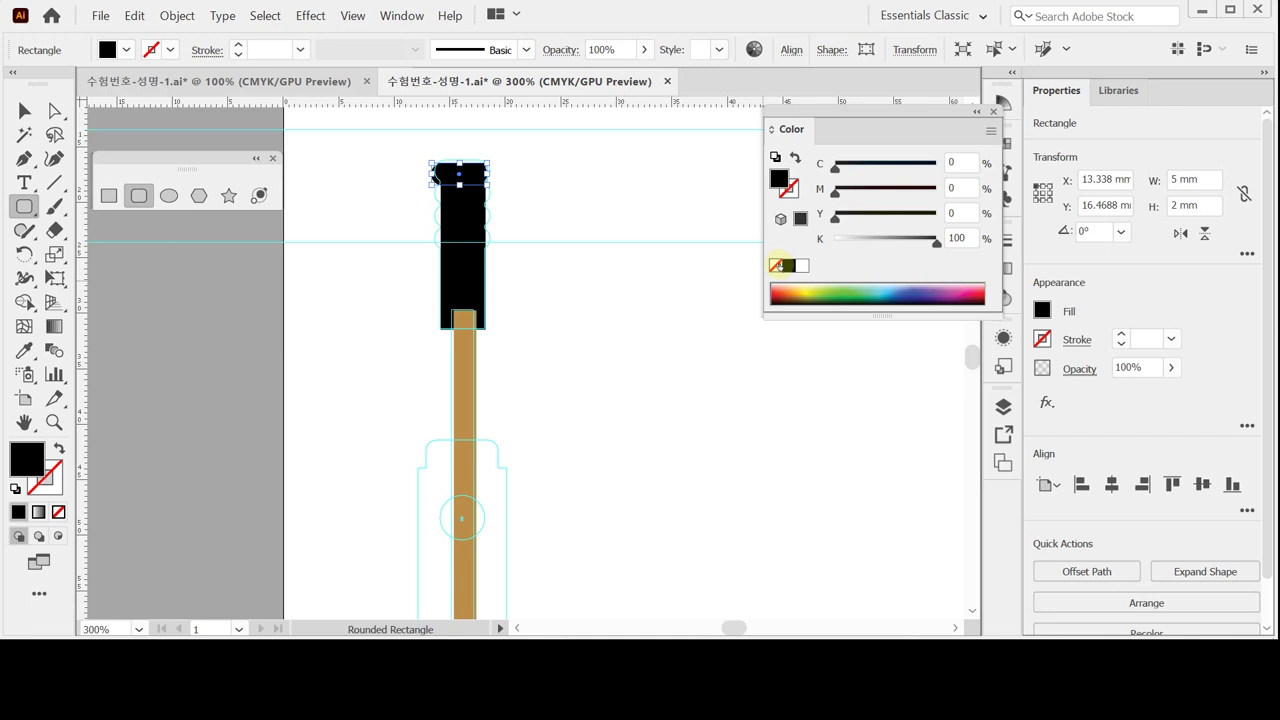
# - Align the rounded rectangle, handle and pole to one another by their horizontal centers
pyautogui.press('v')
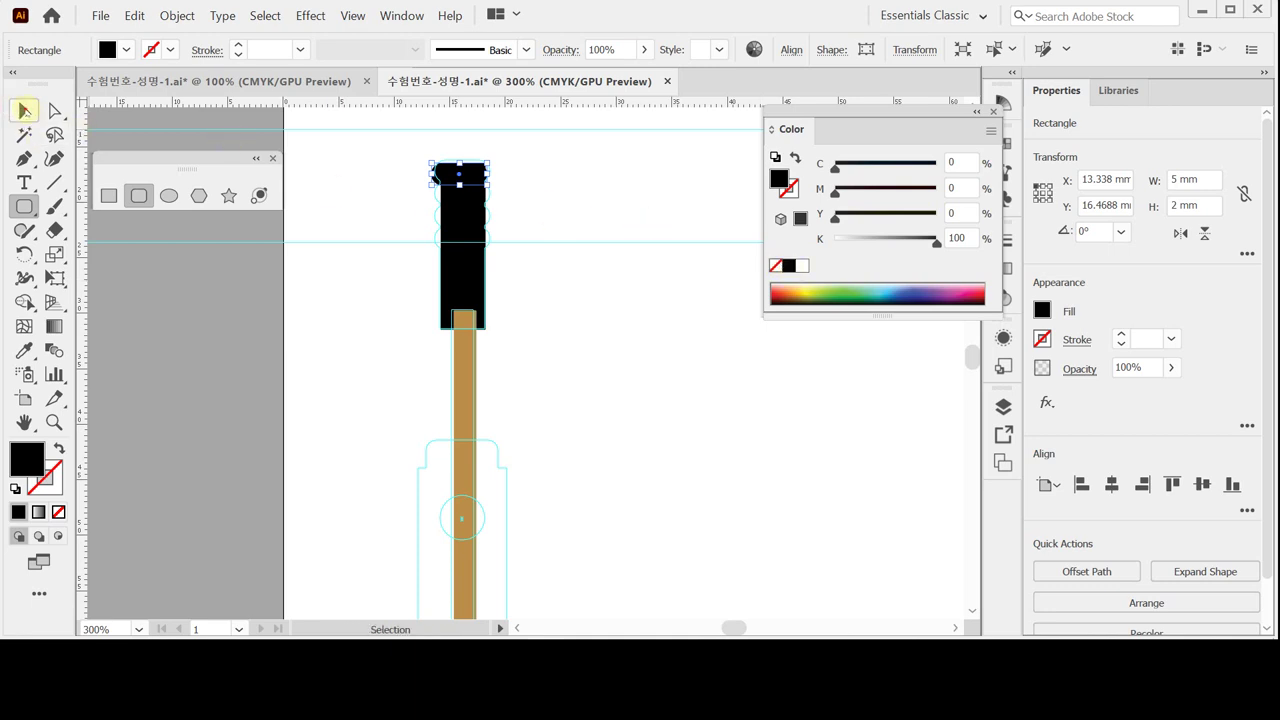
pyautogui.moveTo(417, 149); pyautogui.dragTo(526, 391)
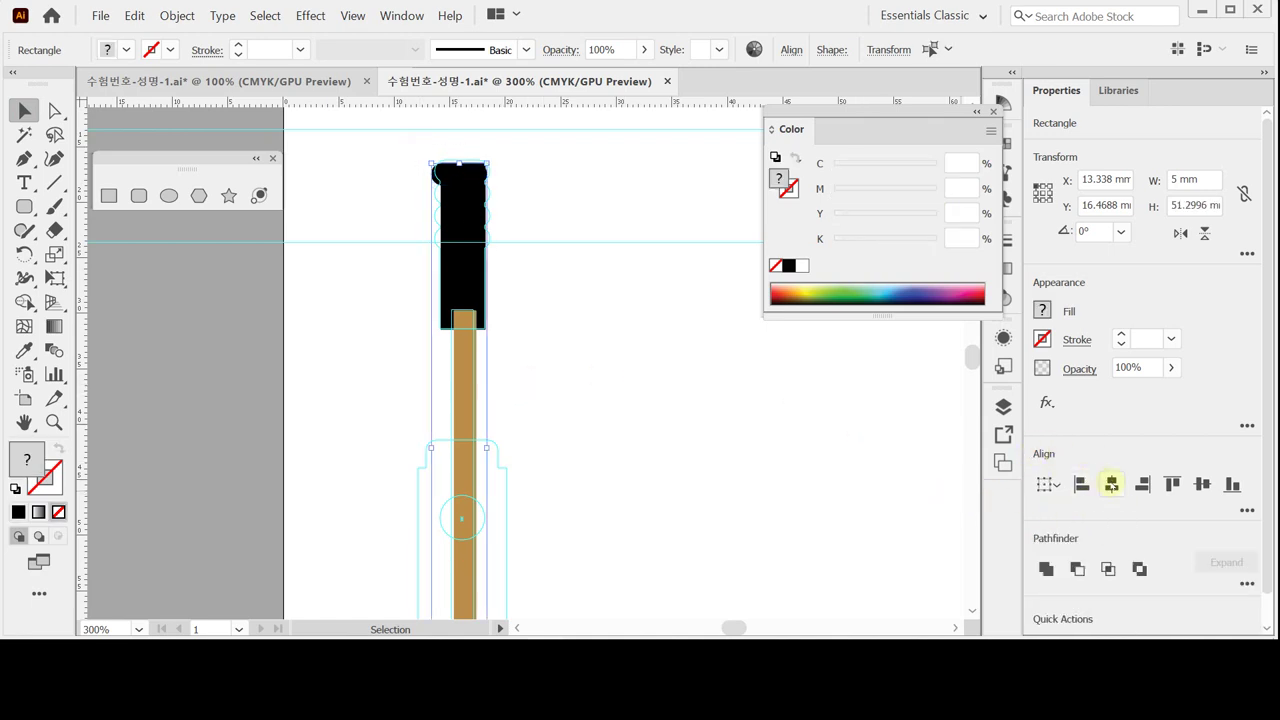
pyautogui.click(1111, 485)
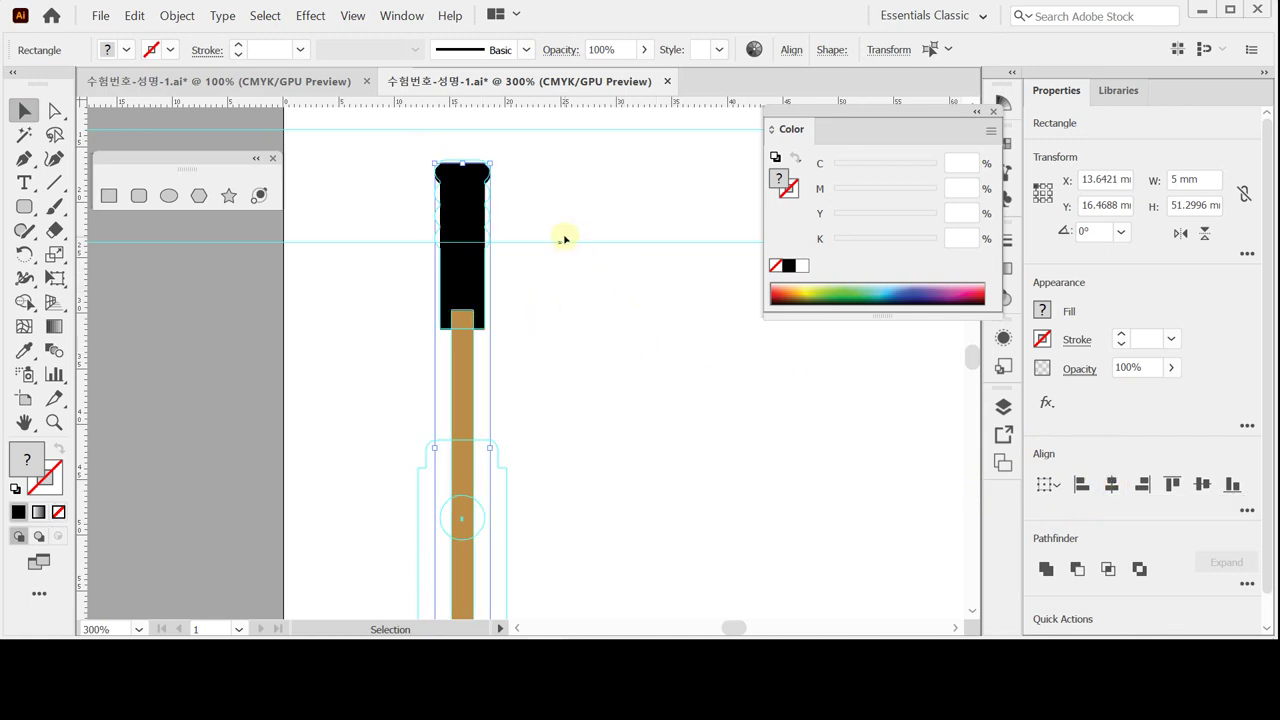
# - Nudge the black rounded rectangle up 0.25 mm so it matches the uppermost grip guide
pyautogui.click(460, 197)
pyautogui.keyDown('ctrl'); pyautogui.click(500, 271); pyautogui.keyUp('ctrl')
pyautogui.keyDown('ctrl'); pyautogui.click(501, 360); pyautogui.keyUp('ctrl')
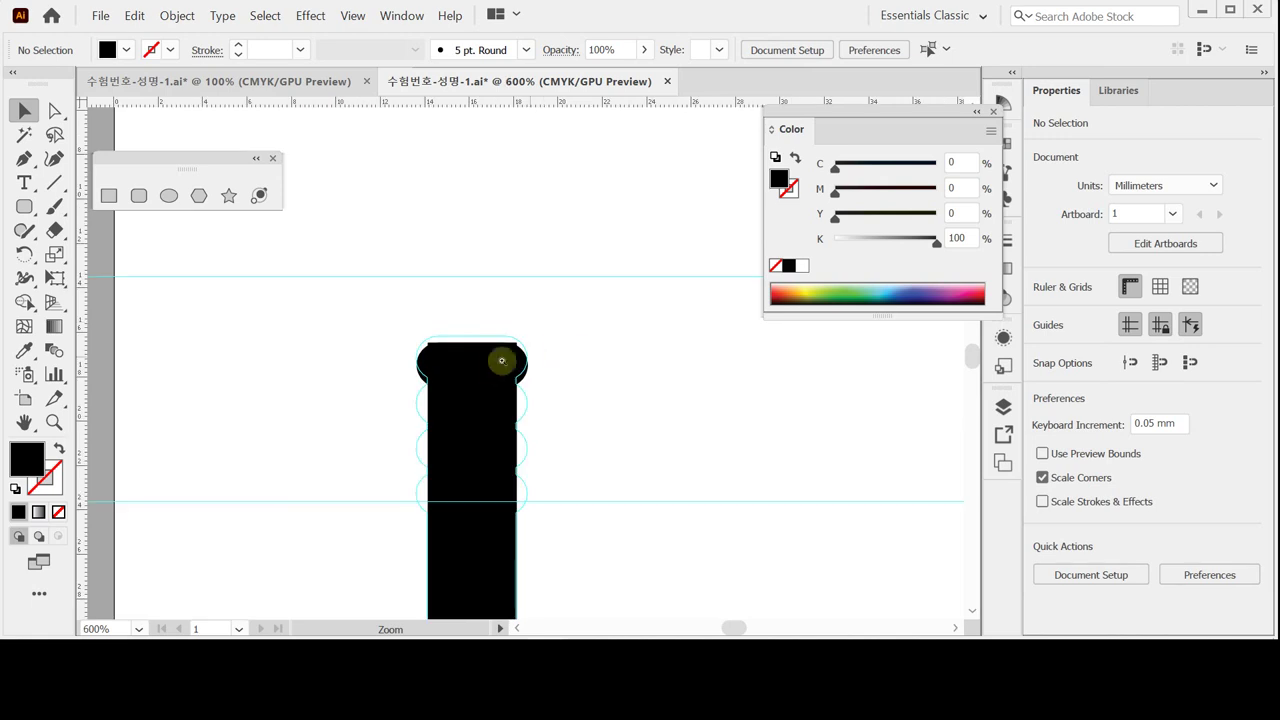
pyautogui.moveTo(501, 360); pyautogui.dragTo(506, 237)
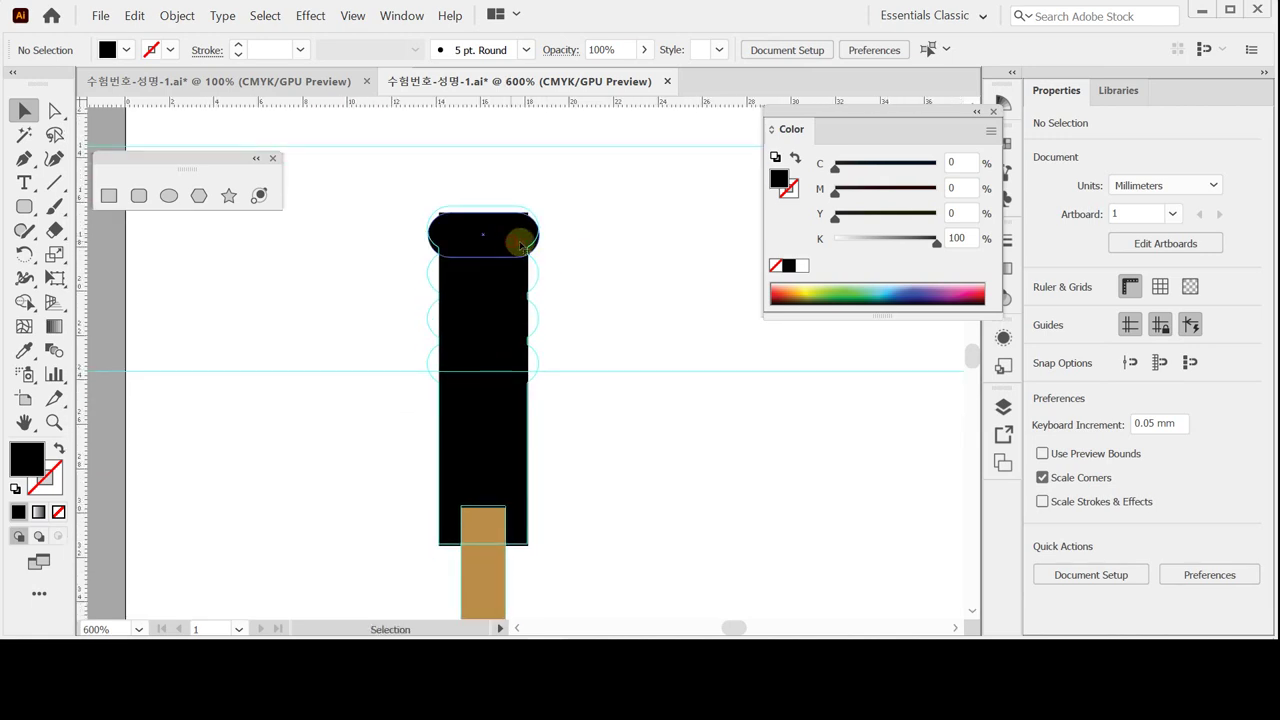
pyautogui.click(520, 246)
pyautogui.press('Up')
pyautogui.press('Up')
pyautogui.press('Up')
pyautogui.press('Up')
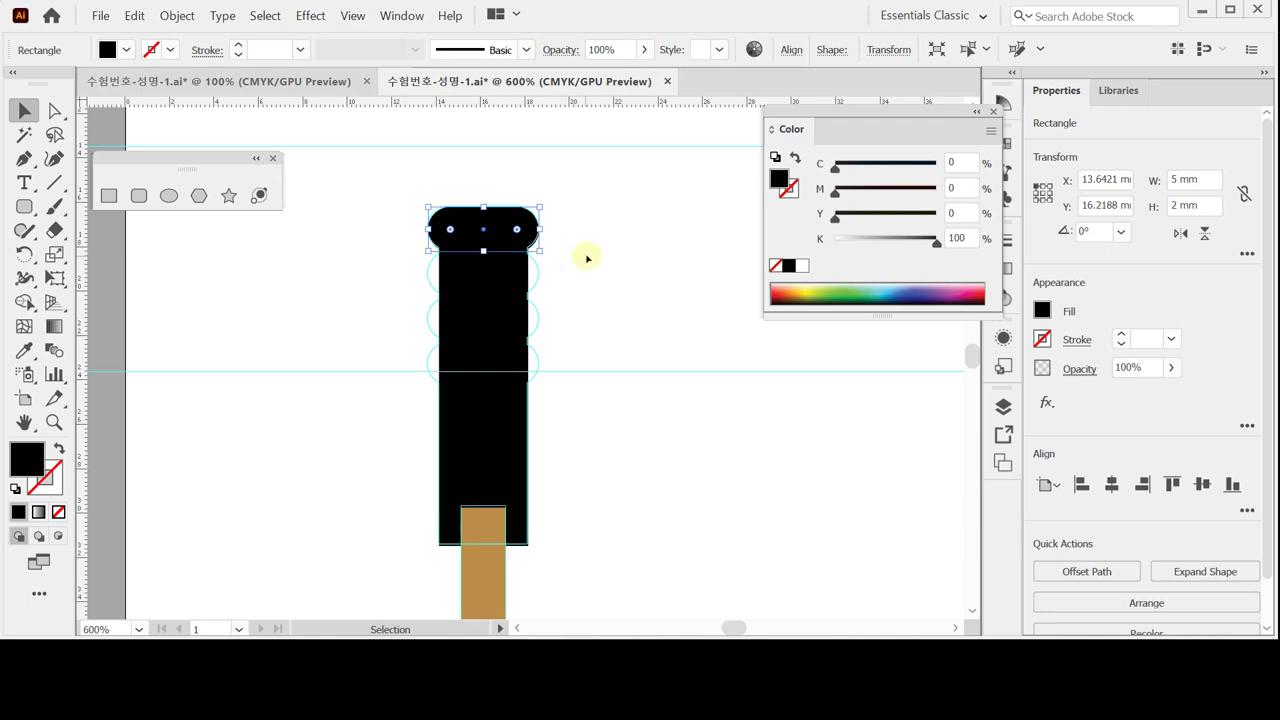
pyautogui.click(587, 255)
# - Try copying the rounded rectangle straight down by about 1.83 mm and repeating the copy twice
pyautogui.click(510, 232)
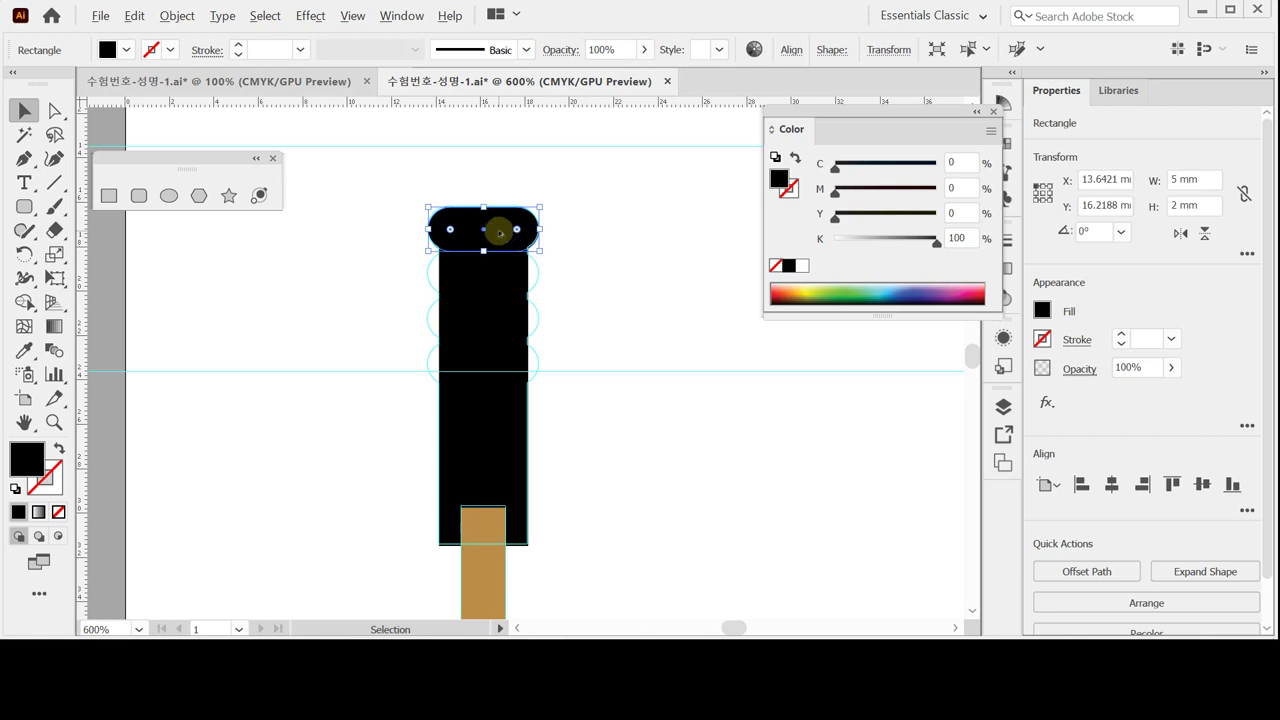
pyautogui.moveTo(499, 233); pyautogui.dragTo(499, 274)
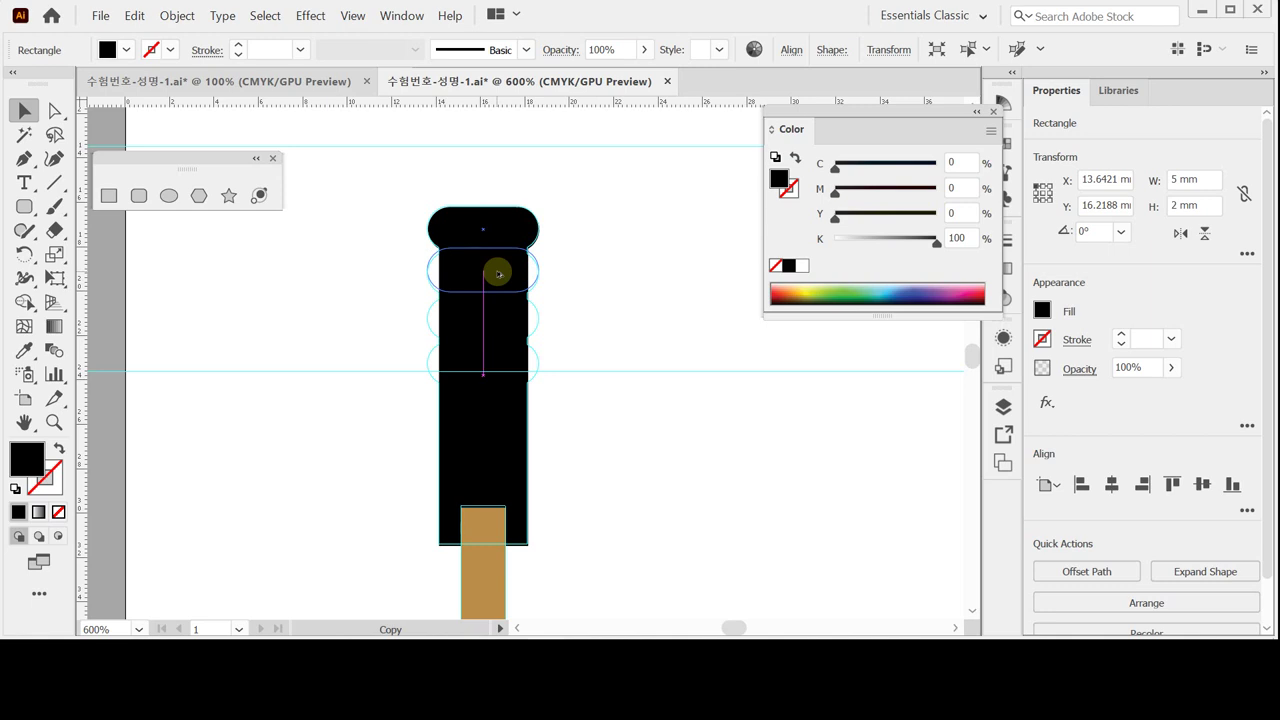
pyautogui.moveTo(498, 273); pyautogui.dragTo(498, 273)
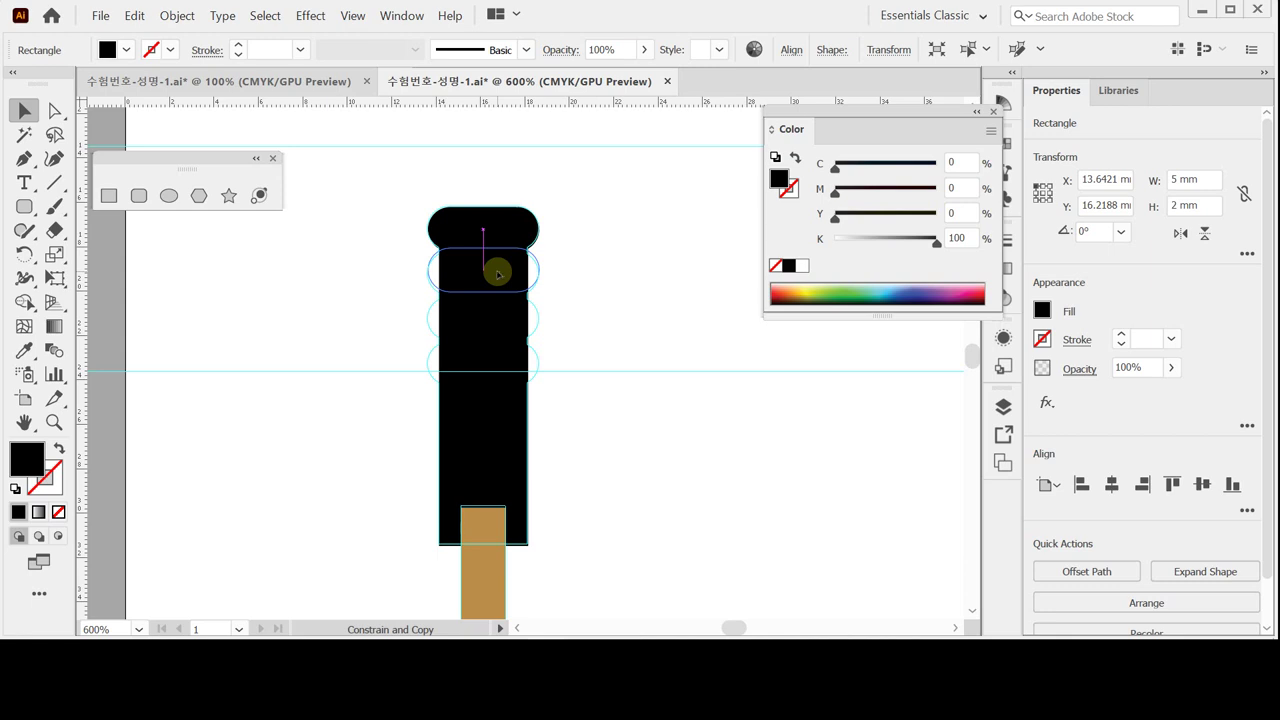
pyautogui.moveTo(497, 273); pyautogui.dragTo(497, 273)
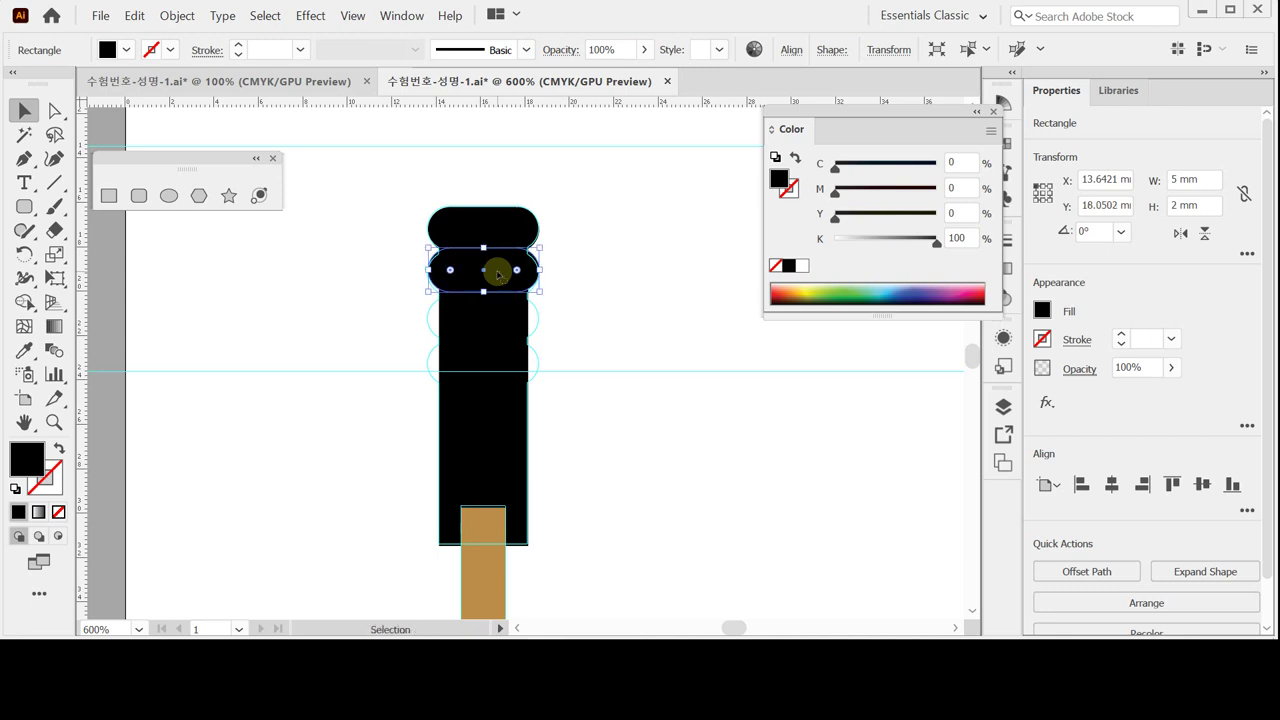
pyautogui.hotkey('ctrl', 'd')
pyautogui.hotkey('ctrl', 'd')
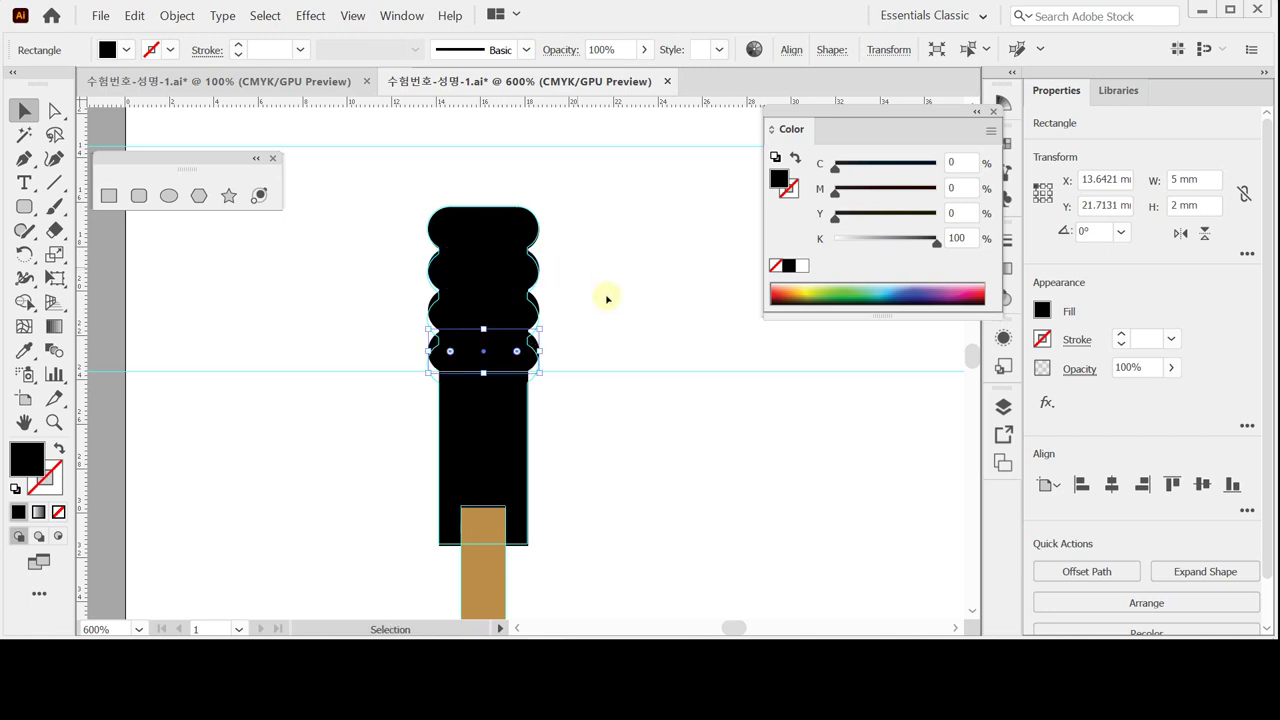
# - Undo the three copies of the rounded rectangle
pyautogui.moveTo(597, 369); pyautogui.dragTo(596, 330)
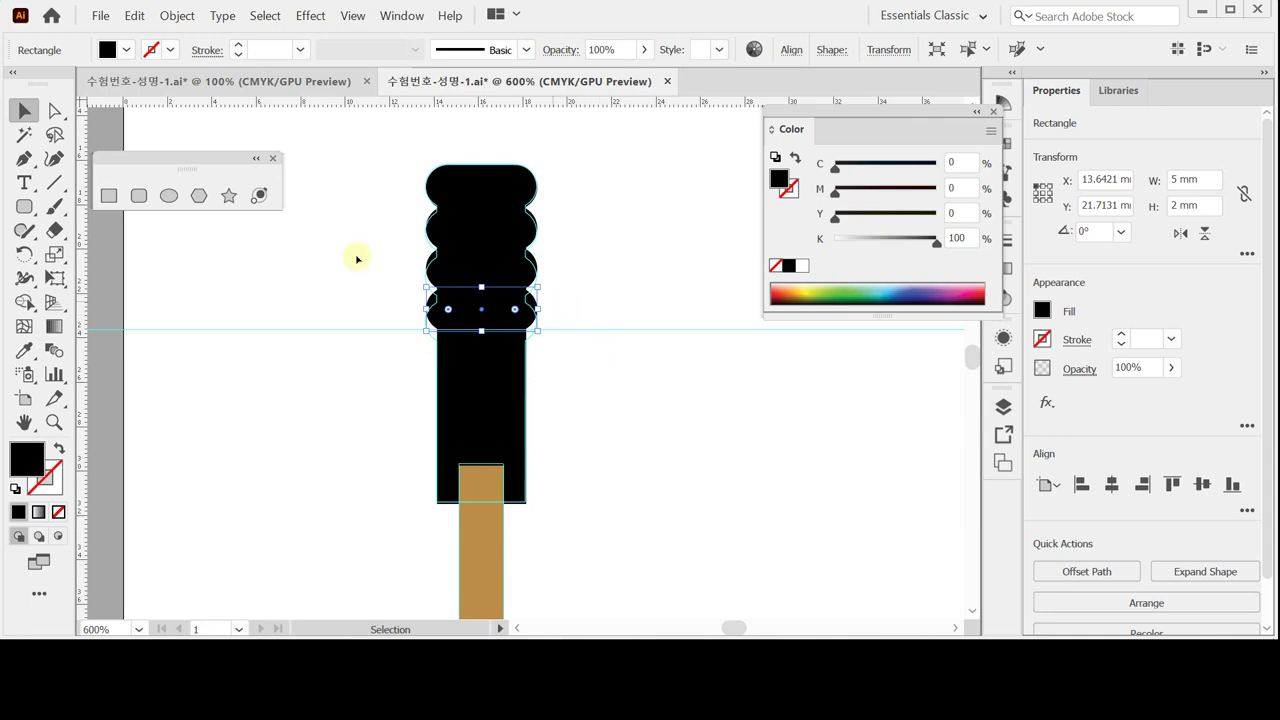
pyautogui.press('ctrl')
pyautogui.press('ctrl')
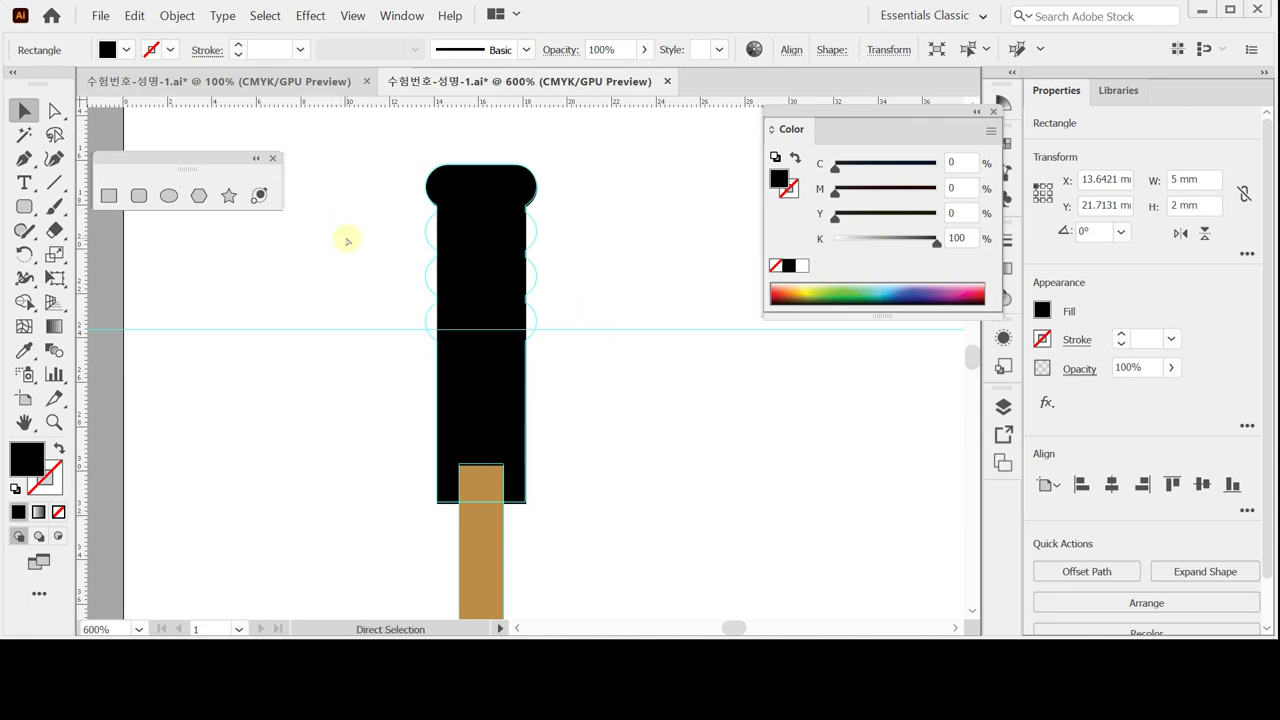
# - Copy the uppermost rounded rectangle 2 mm straight down onto the next grip guide and repeat the copy twice
pyautogui.moveTo(448, 187); pyautogui.dragTo(498, 193)
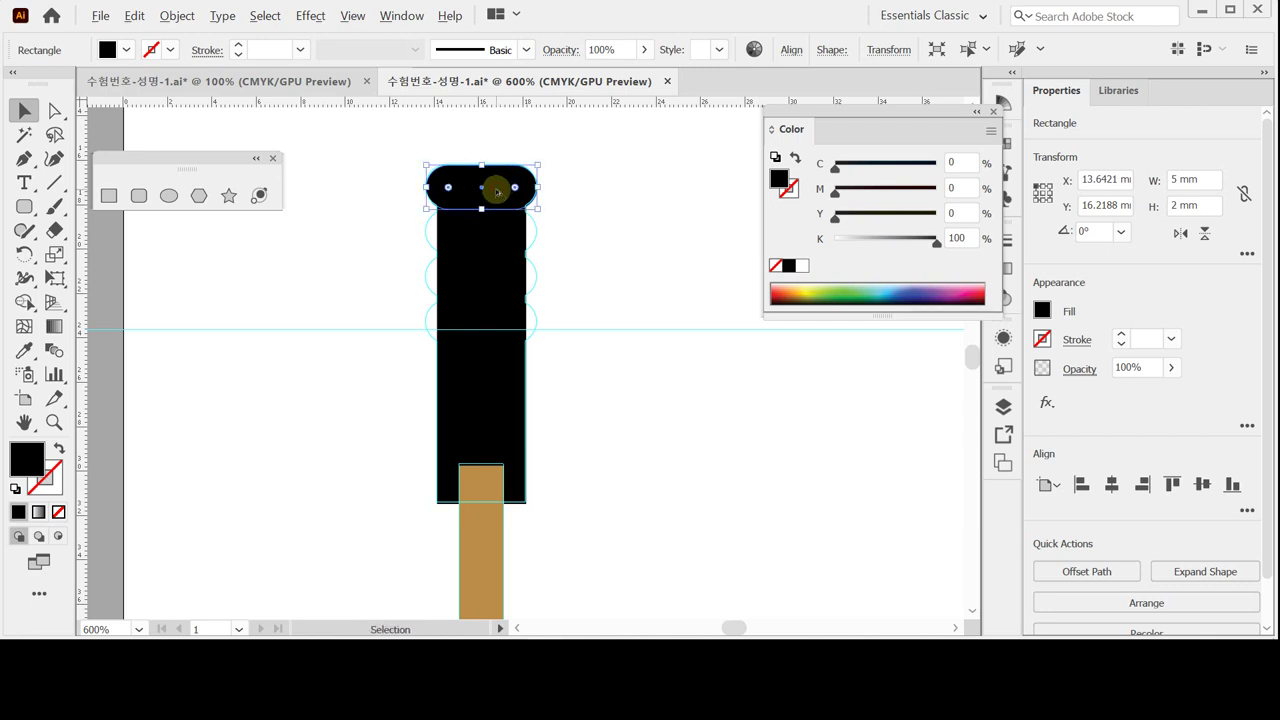
pyautogui.moveTo(498, 192); pyautogui.dragTo(495, 237)
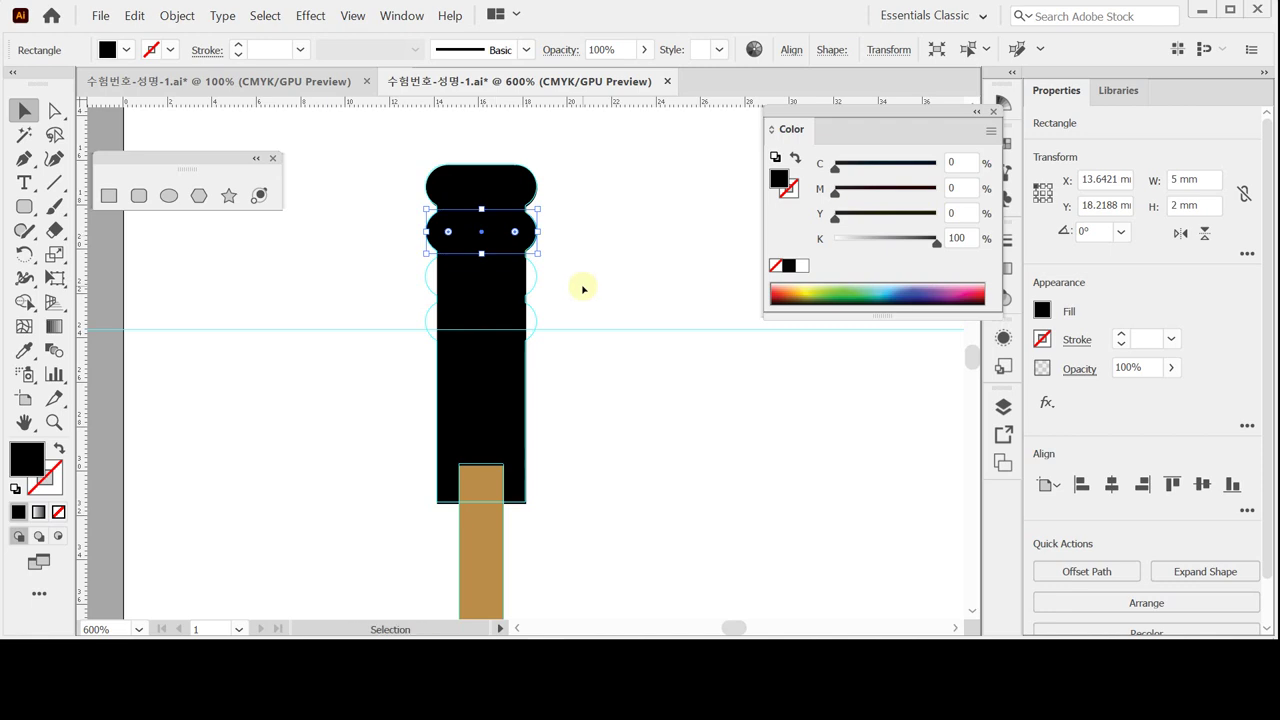
pyautogui.keyDown('ctrl'); pyautogui.click(583, 289); pyautogui.keyUp('ctrl')
pyautogui.hotkey('ctrl', 'z')
pyautogui.keyDown('ctrl'); pyautogui.click(572, 268); pyautogui.keyUp('ctrl')
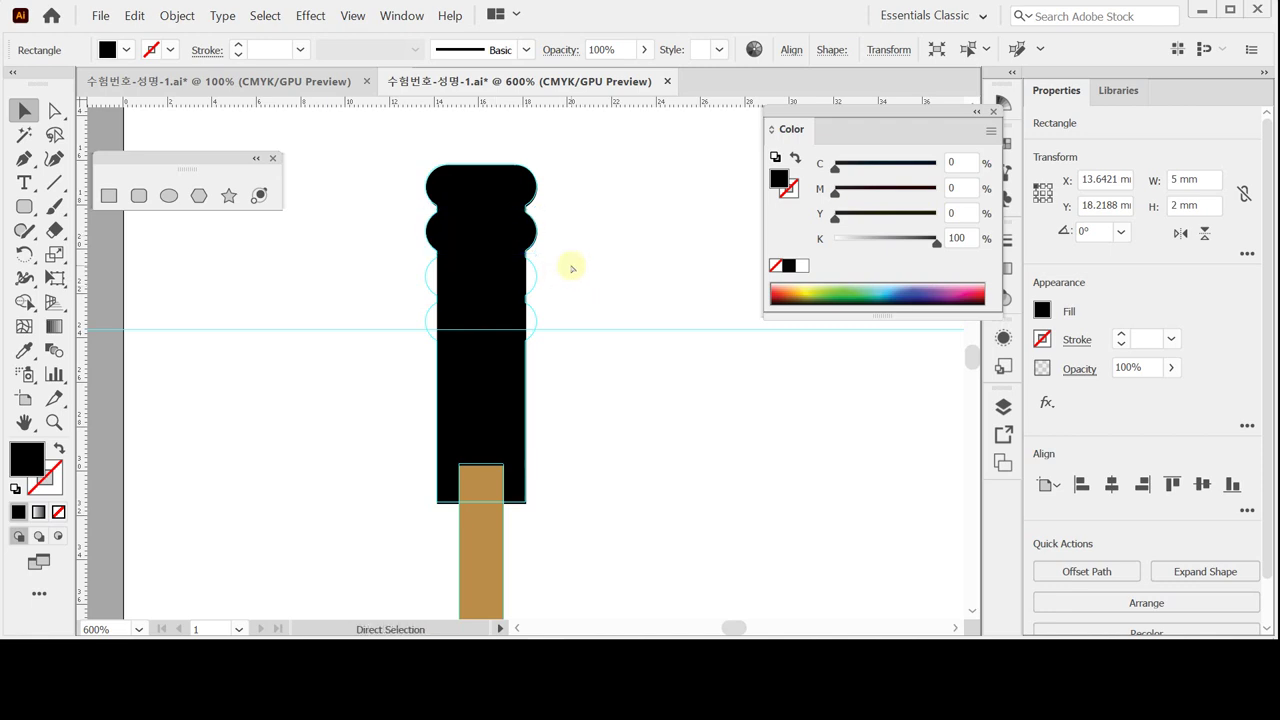
pyautogui.hotkey('ctrl', 'd')
pyautogui.hotkey('ctrl', 'd')
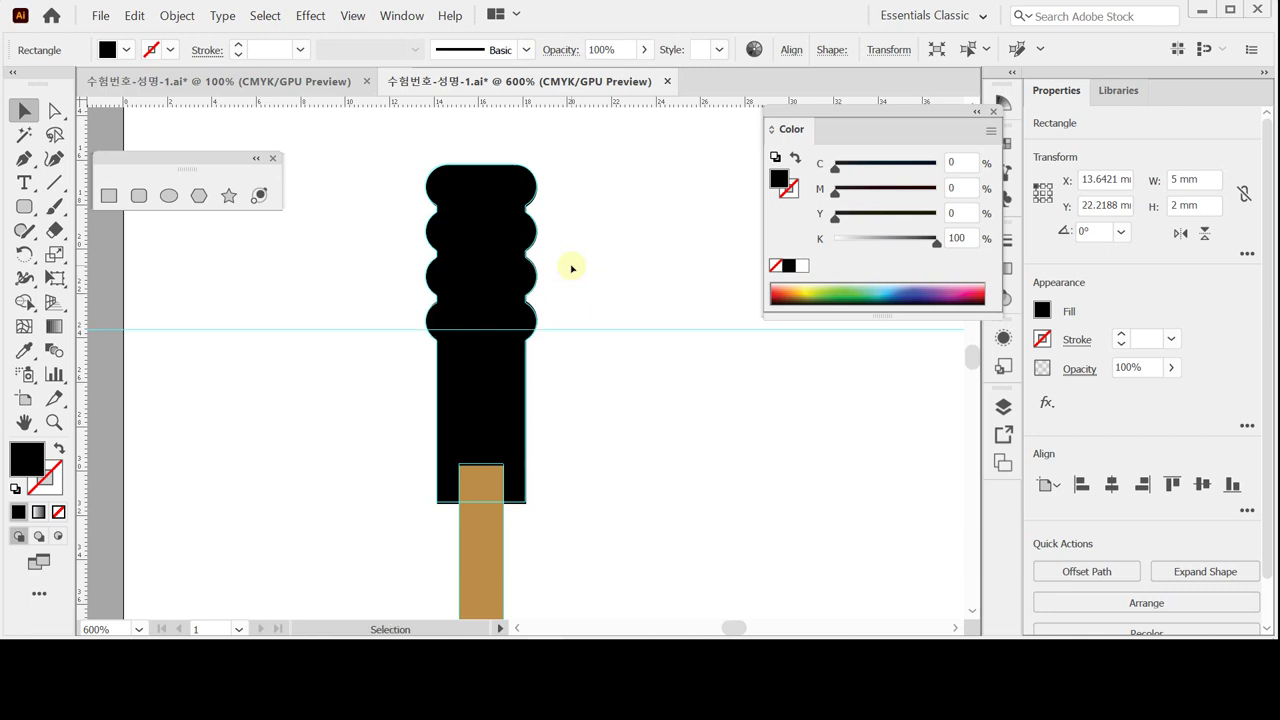
# - Unite the four grip rounded rectangles and the black handle rectangle into a single shape
pyautogui.press('ctrl')
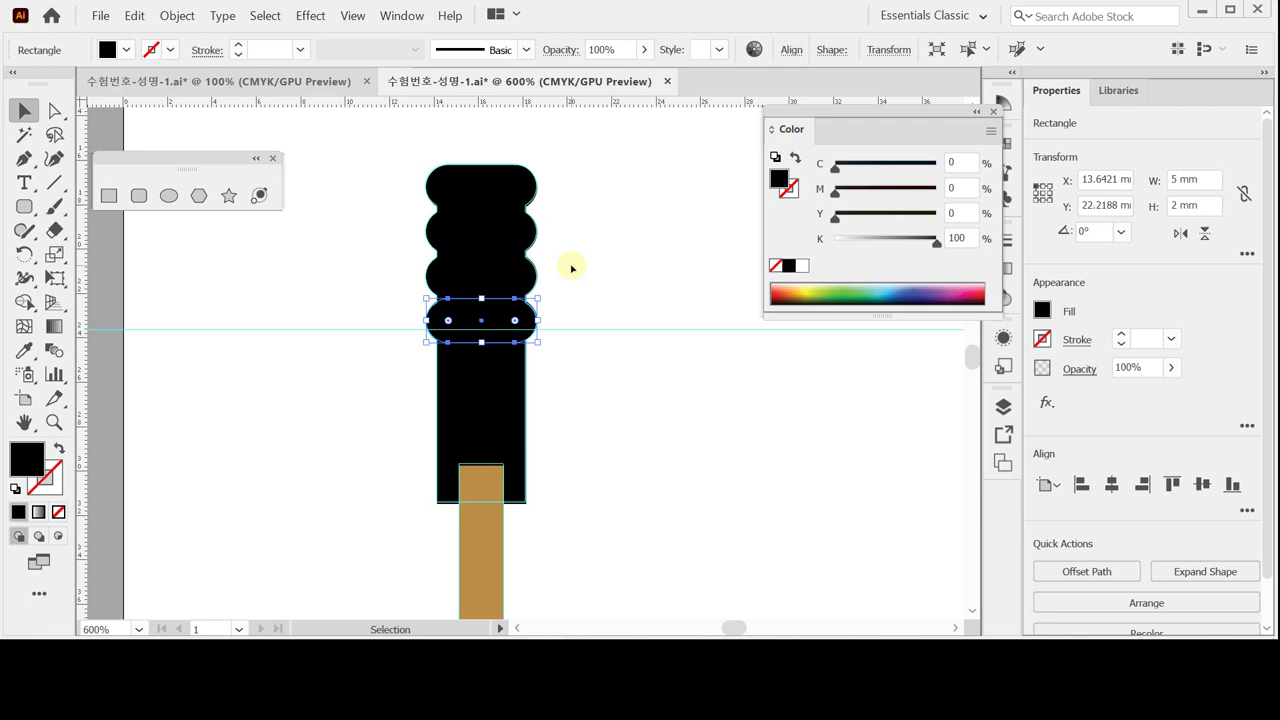
pyautogui.moveTo(382, 145); pyautogui.dragTo(471, 362)
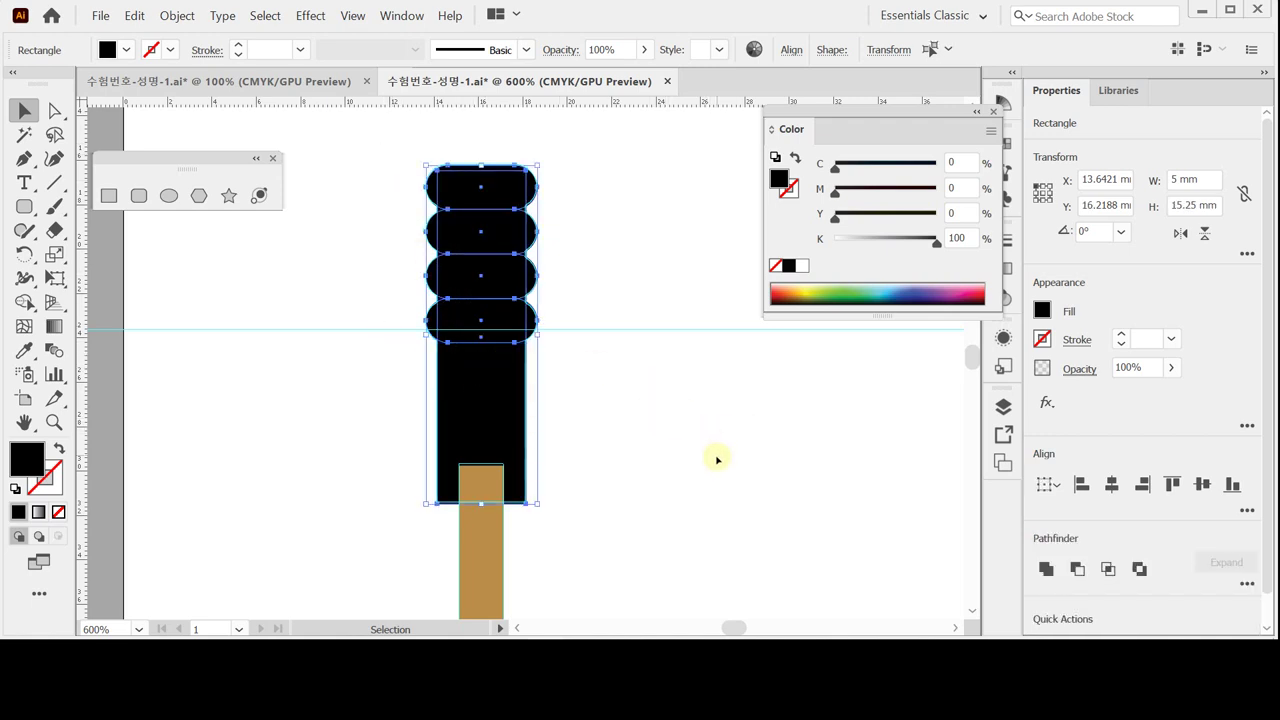
pyautogui.click(1046, 568)
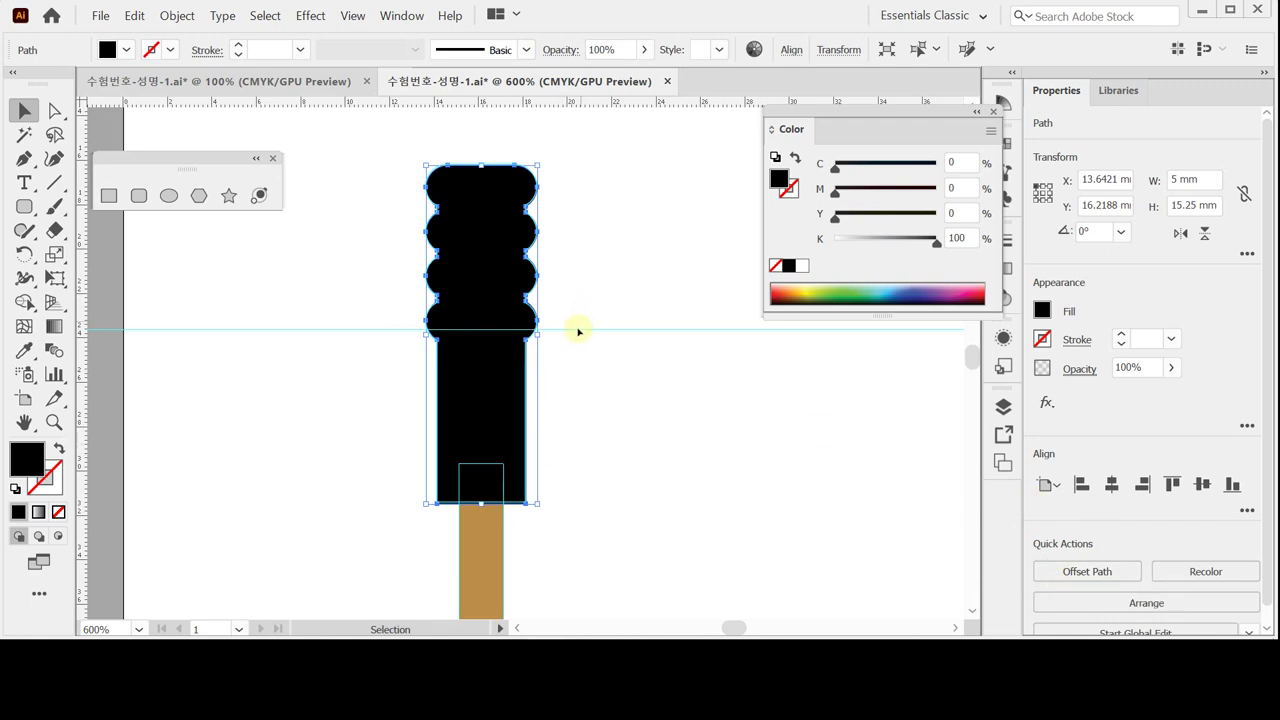
# - Draw a rounded rectangle about 6.5 × 5.15 mm over the body guide's narrow upper part and reduce its corner radius to match the guide
pyautogui.scroll(-1, 589, 315)
pyautogui.scroll(-1, 589, 315)
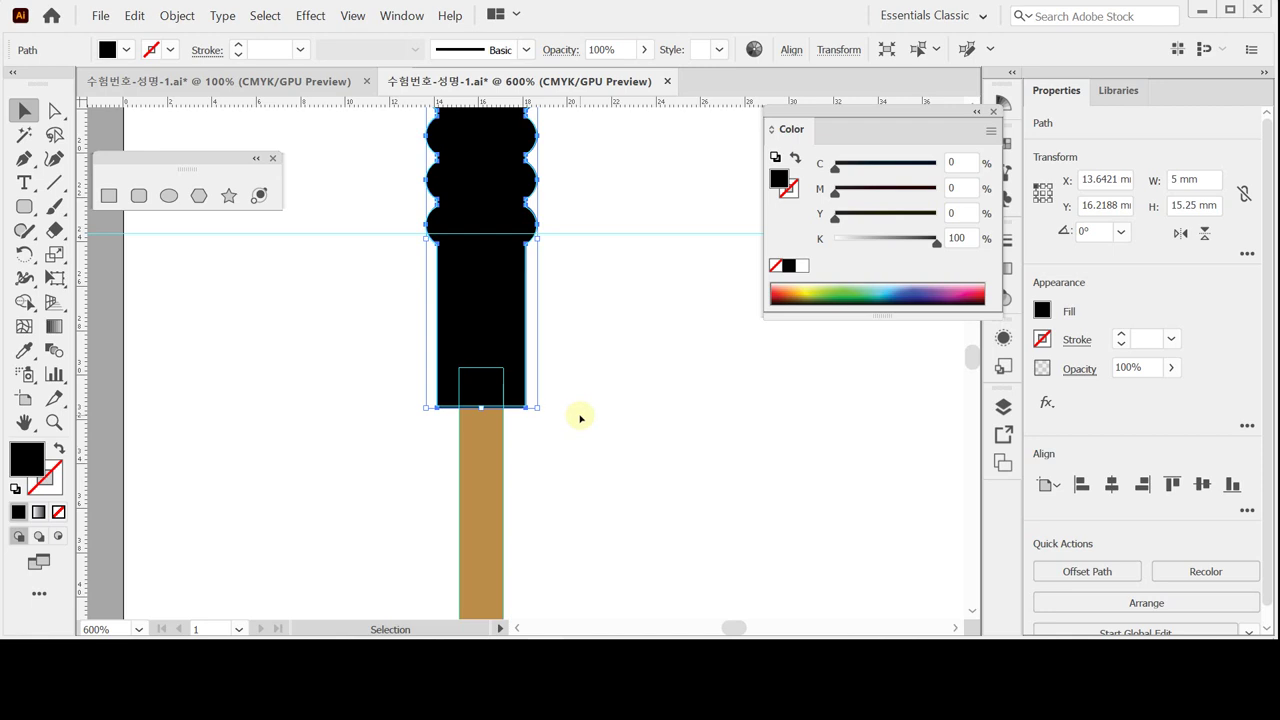
pyautogui.scroll(-10, 580, 418)
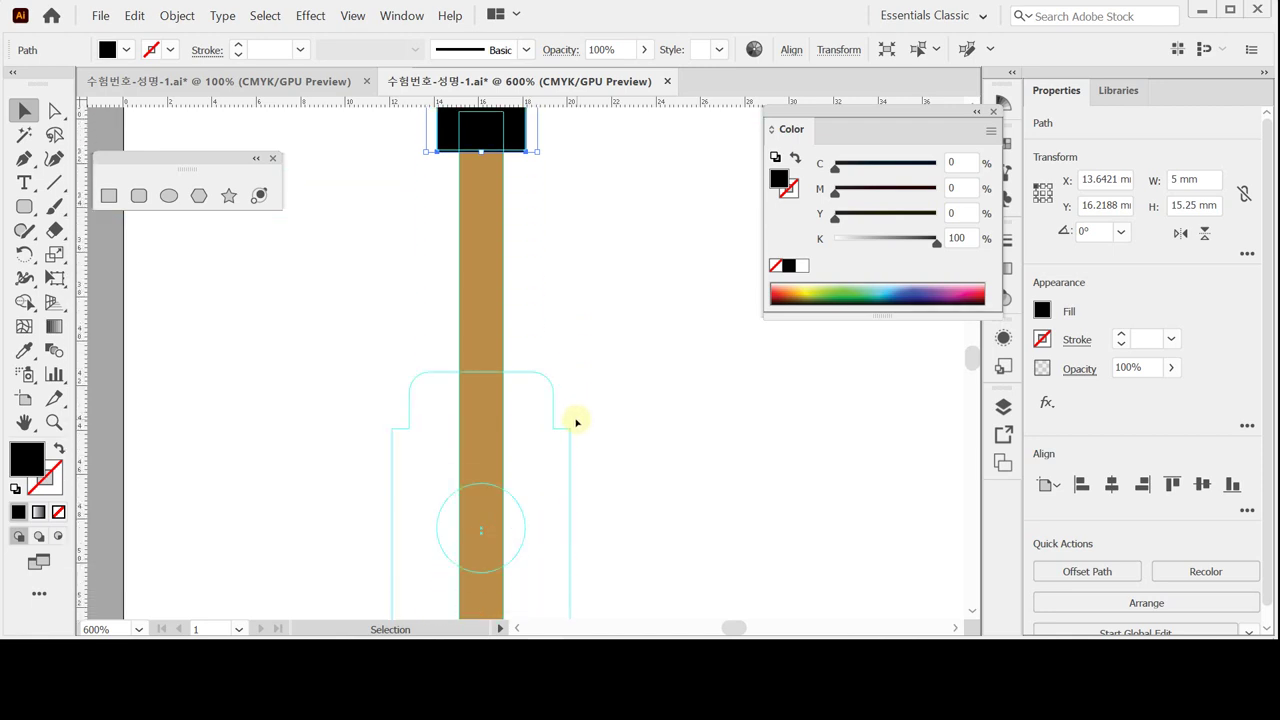
pyautogui.scroll(-8, 576, 422)
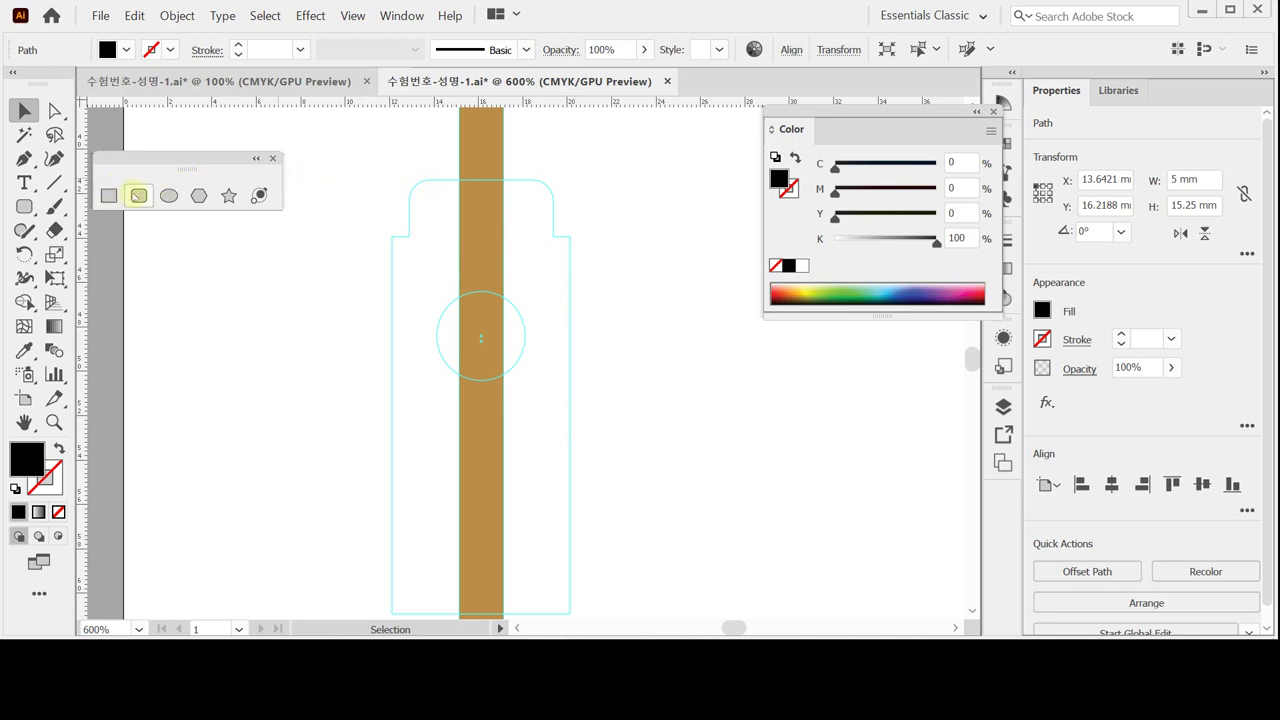
pyautogui.click(138, 195)
pyautogui.moveTo(407, 180); pyautogui.dragTo(553, 295)
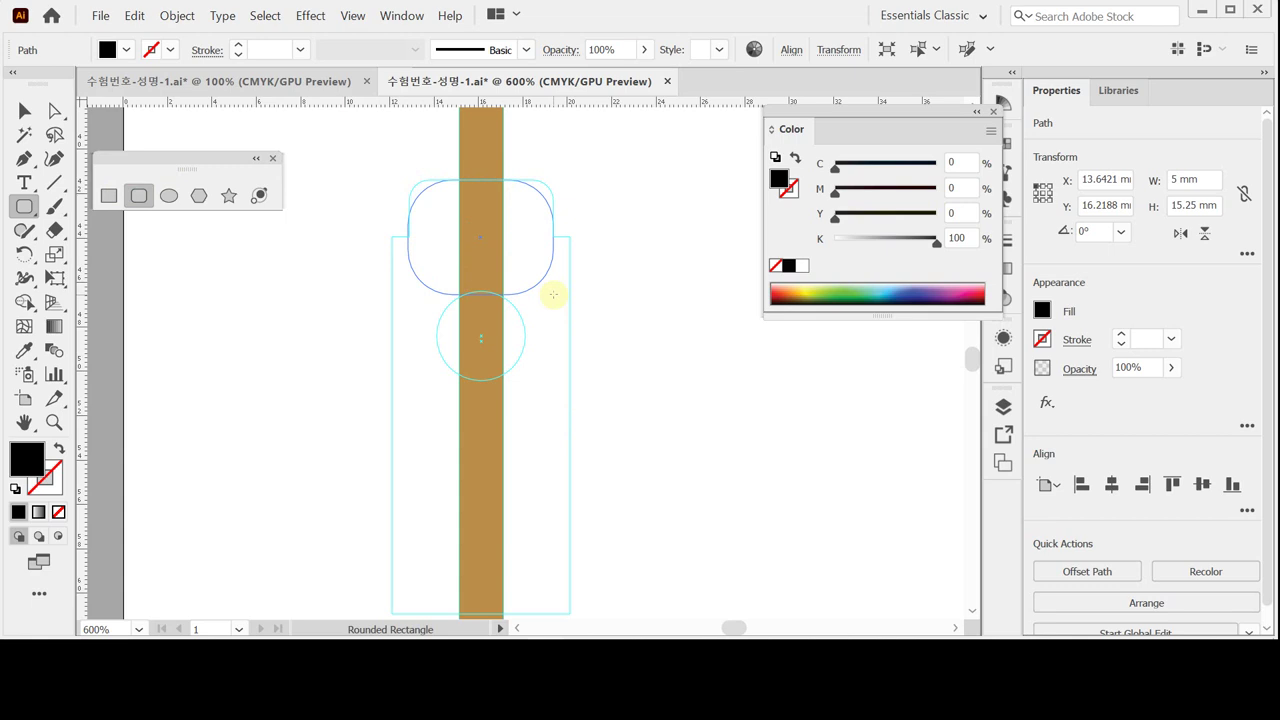
pyautogui.moveTo(553, 295); pyautogui.dragTo(555, 294)
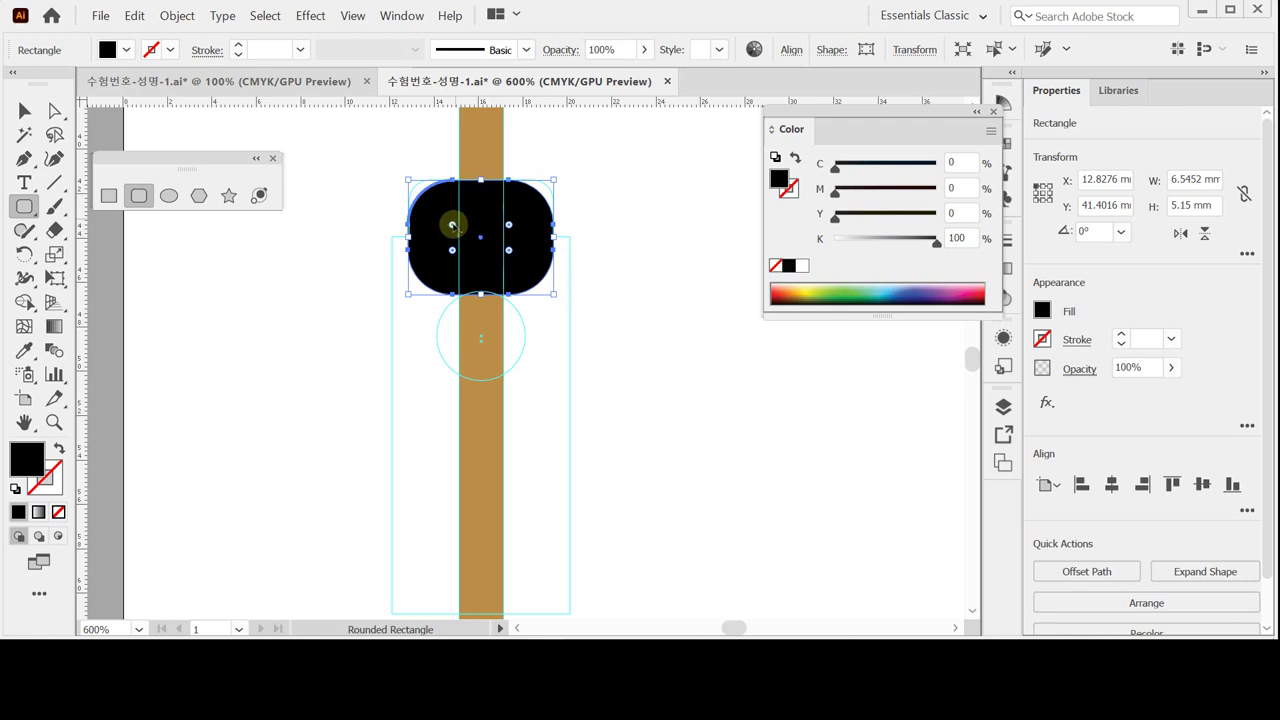
pyautogui.moveTo(452, 225); pyautogui.dragTo(432, 205)
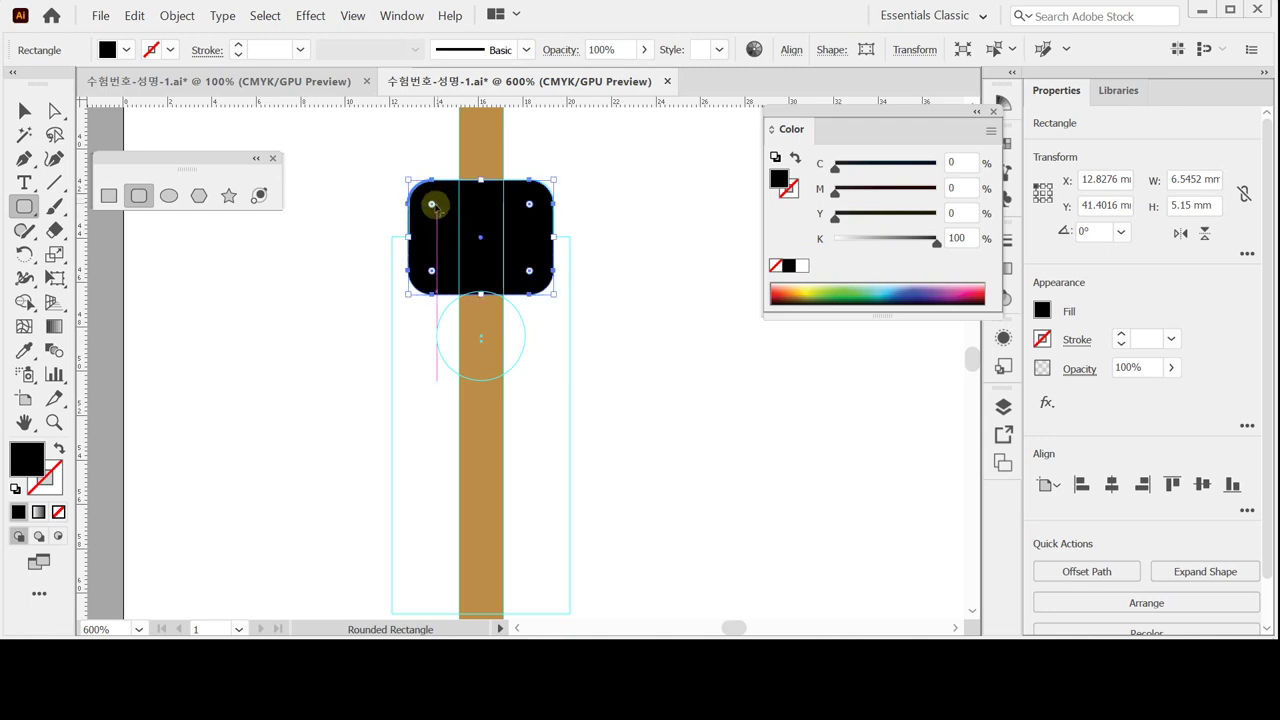
# - Draw a trial rounded rectangle about 5.6 × 4.6 mm in the empty area beside the body, varying its corner radius while drawing, and delete it
pyautogui.press('space')
pyautogui.click(481, 362)
pyautogui.moveTo(481, 362); pyautogui.dragTo(334, 374)
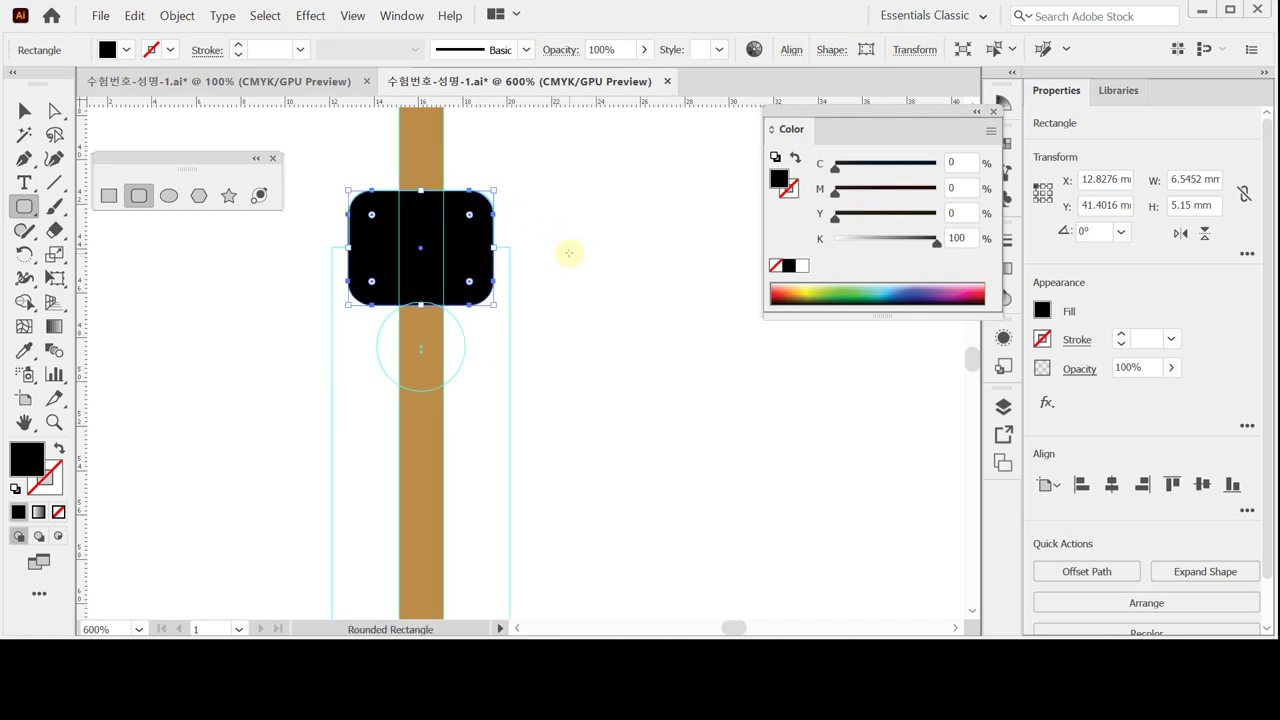
pyautogui.moveTo(565, 244); pyautogui.dragTo(689, 346)
pyautogui.press('Down')
pyautogui.press('Down')
pyautogui.press('Down')
pyautogui.press('Left')
pyautogui.press('Up')
pyautogui.press('Up')
pyautogui.press('Up')
pyautogui.press('Up')
pyautogui.press('Left')
pyautogui.press('Right')
pyautogui.press('Down')
pyautogui.press('Down')
pyautogui.press('Down')
pyautogui.press('Down')
pyautogui.press('Down')
pyautogui.press('Down')
pyautogui.press('Down')
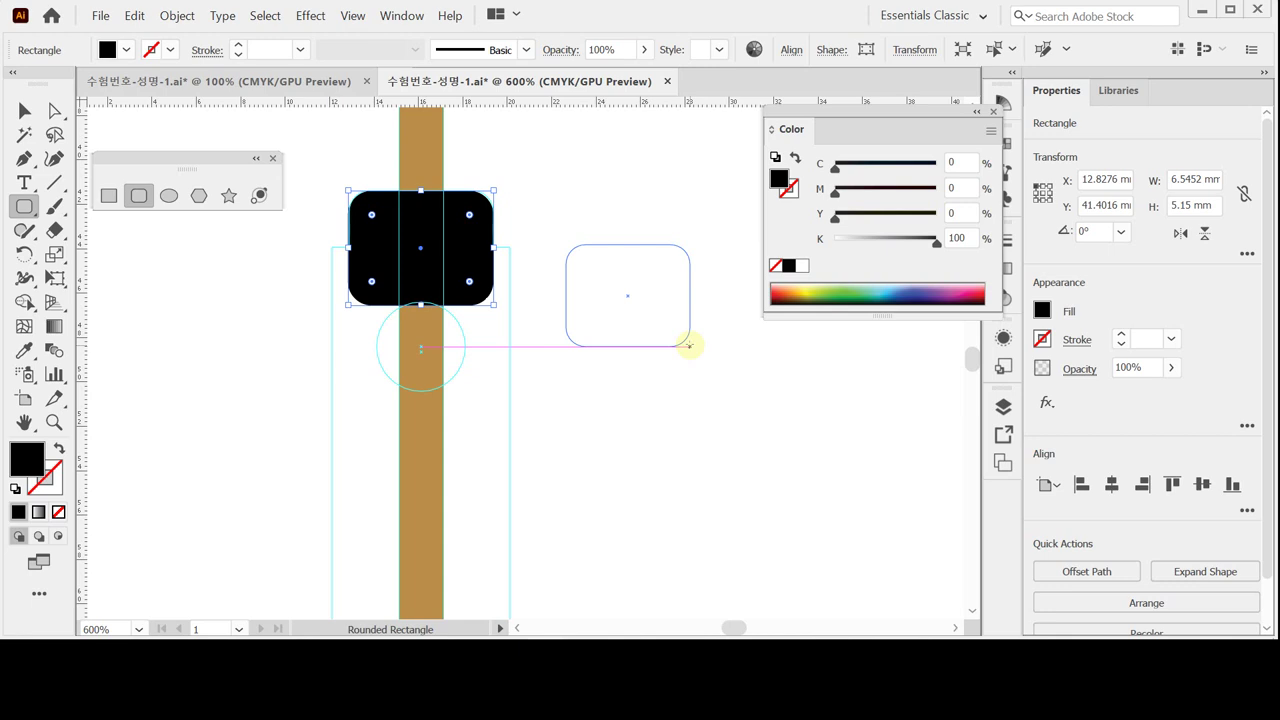
pyautogui.moveTo(689, 346); pyautogui.dragTo(689, 346)
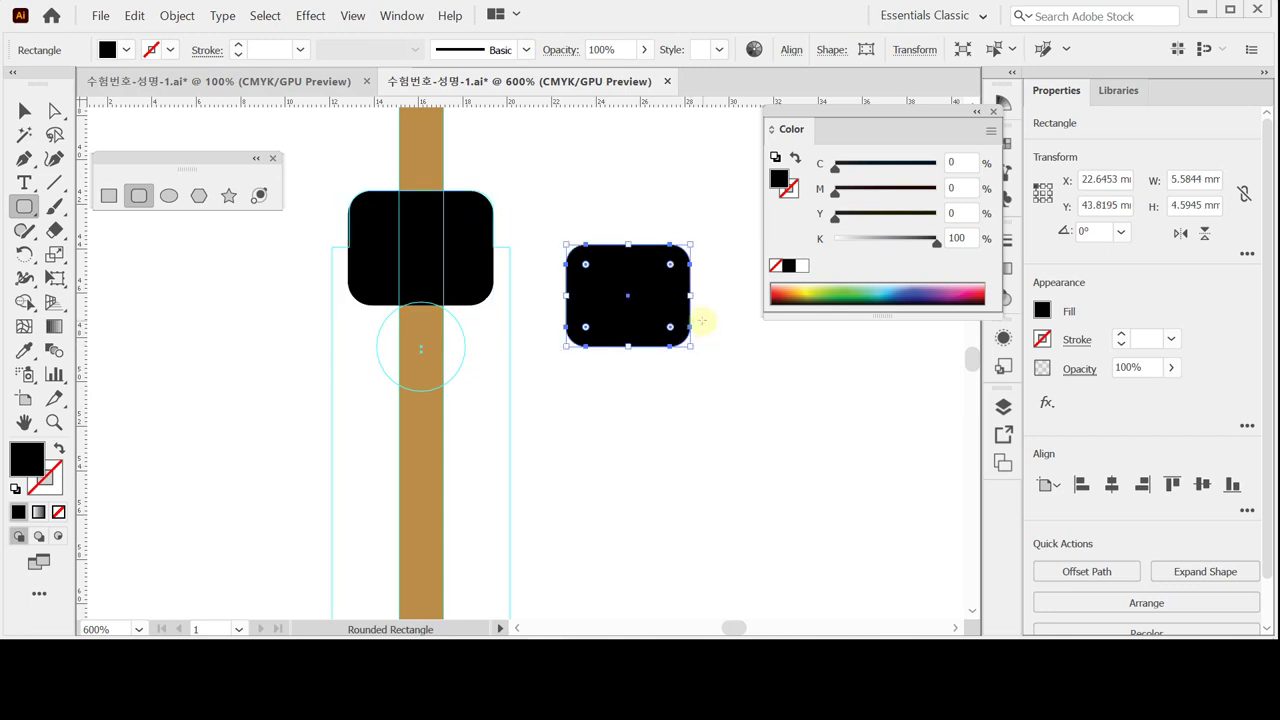
pyautogui.press('Delete')
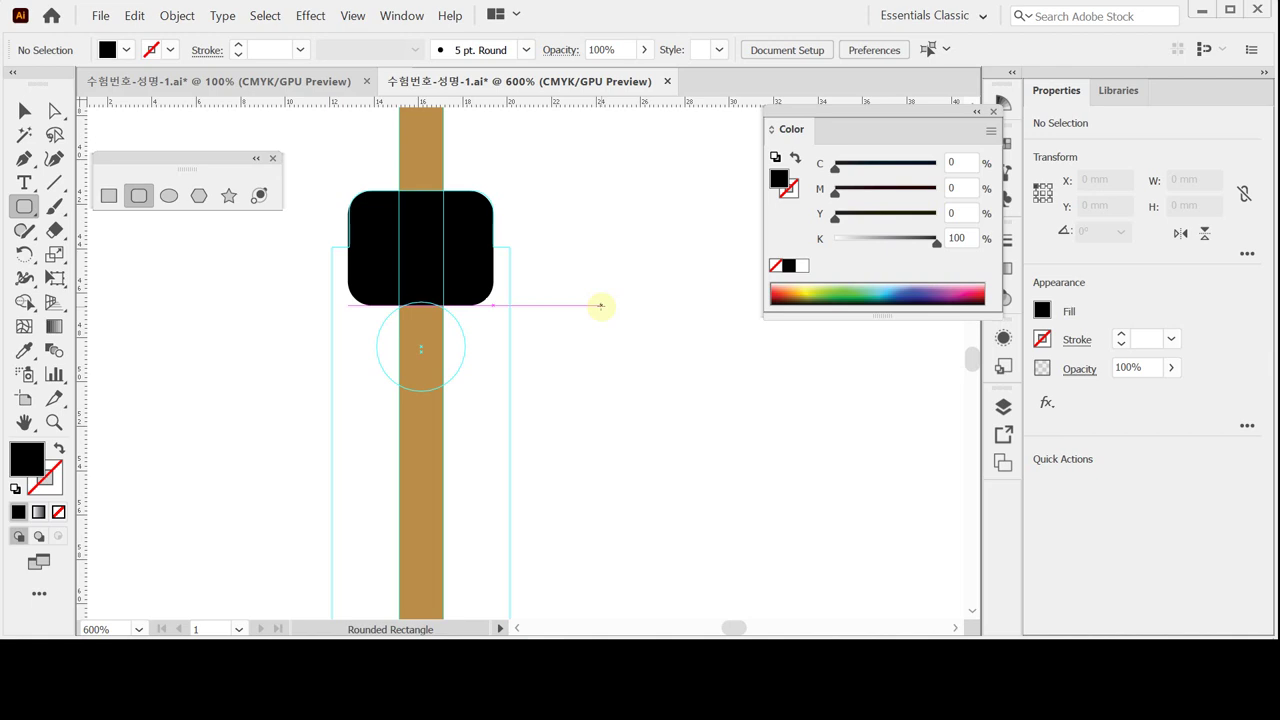
# - Fill the black rounded rectangle on the body's upper part with C 10, M 80, Y 100, K 20
pyautogui.keyDown('ctrl'); pyautogui.click(454, 266); pyautogui.keyUp('ctrl')
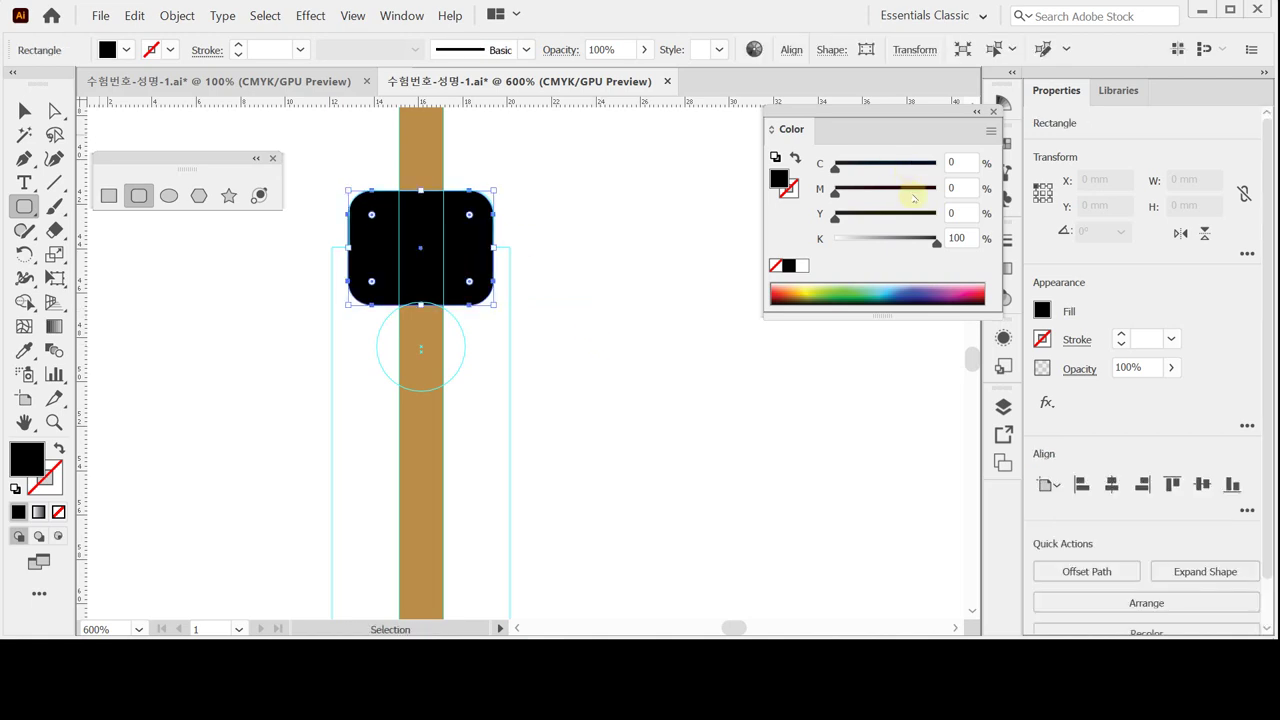
pyautogui.click(884, 173)
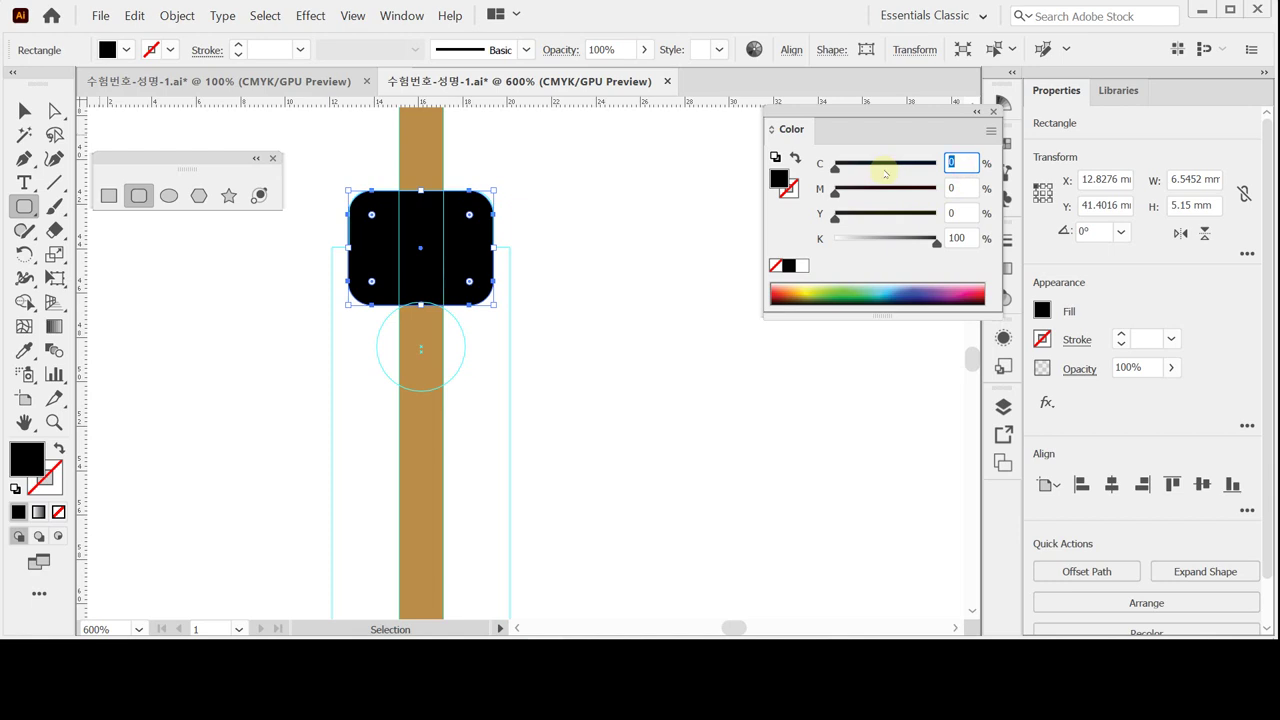
pyautogui.write('10')
pyautogui.press('Tab')
pyautogui.write('80')
pyautogui.press('Tab')
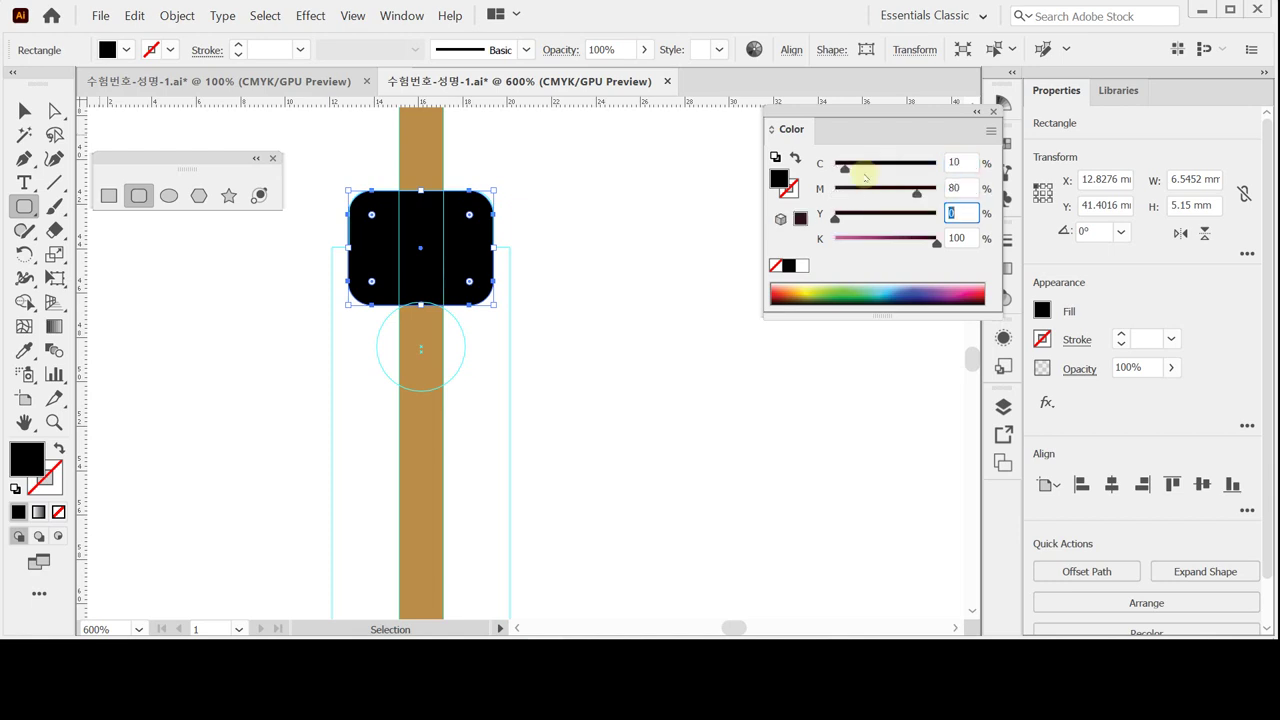
pyautogui.write('100')
pyautogui.press('Tab')
pyautogui.write('20')
pyautogui.press('Return')
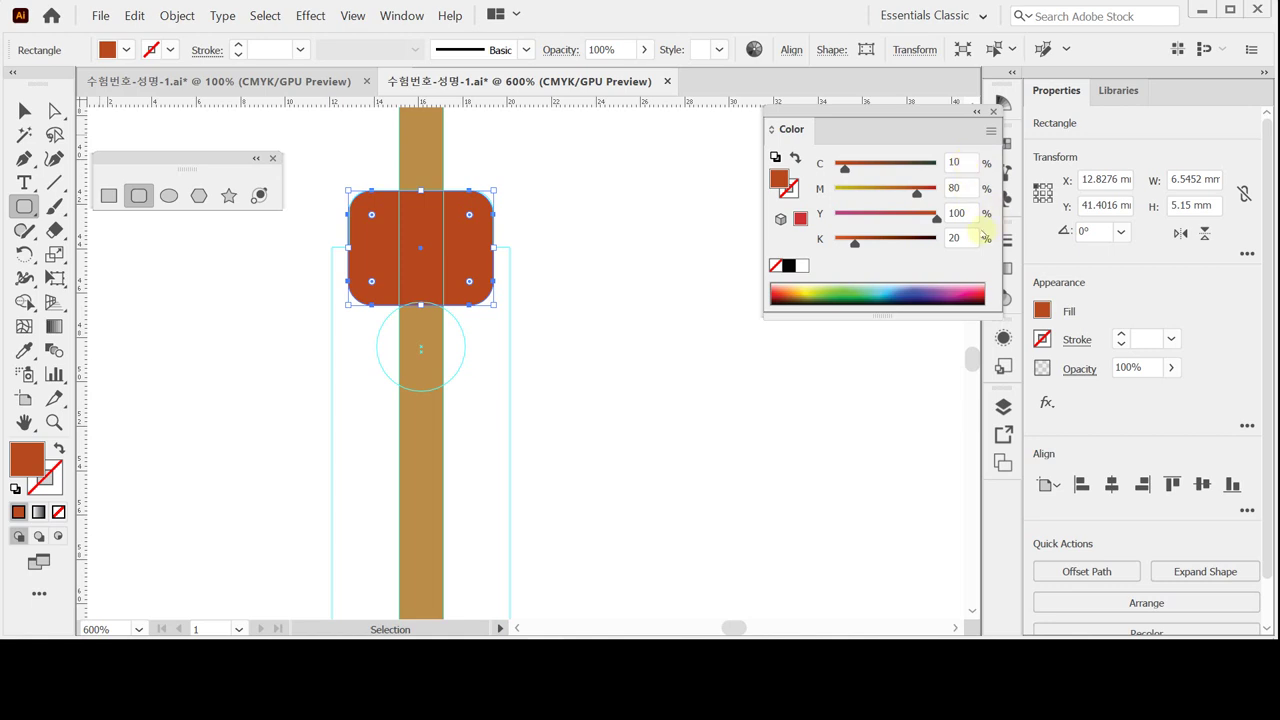
# - Darken the rounded rectangle's fill by setting its K value to 50%
pyautogui.click(960, 238)
pyautogui.write('50')
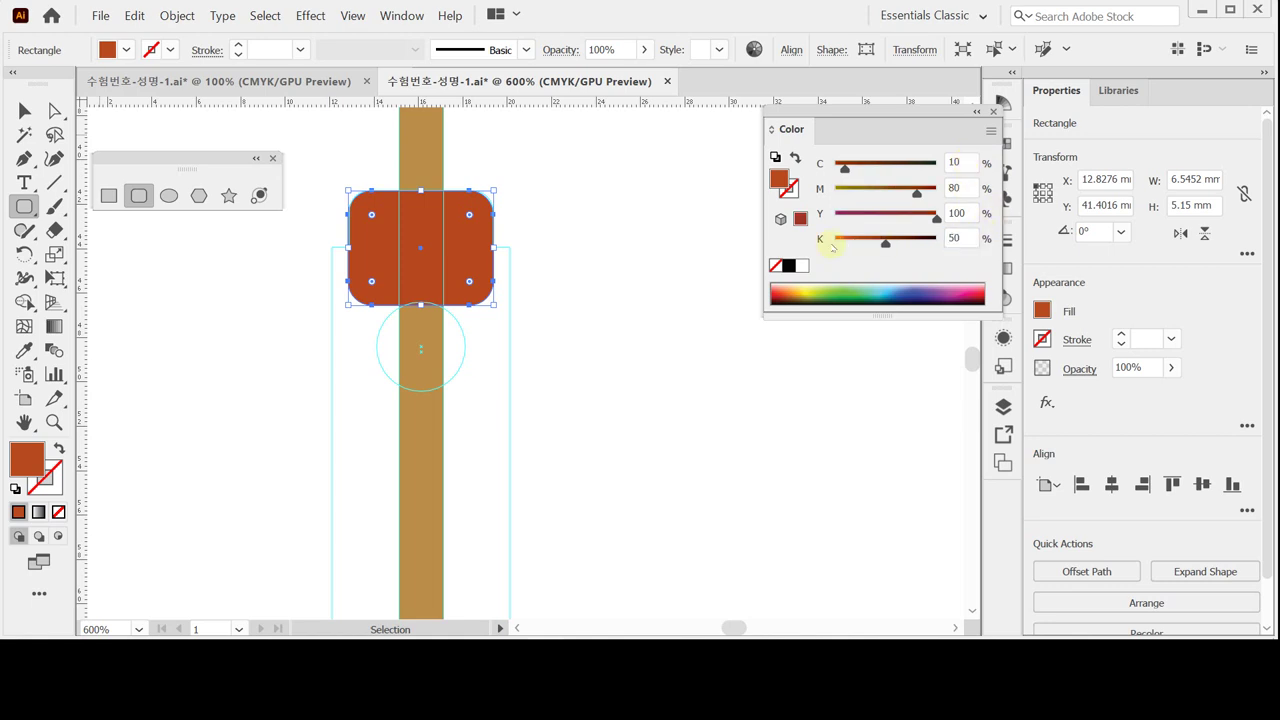
pyautogui.press('Return')
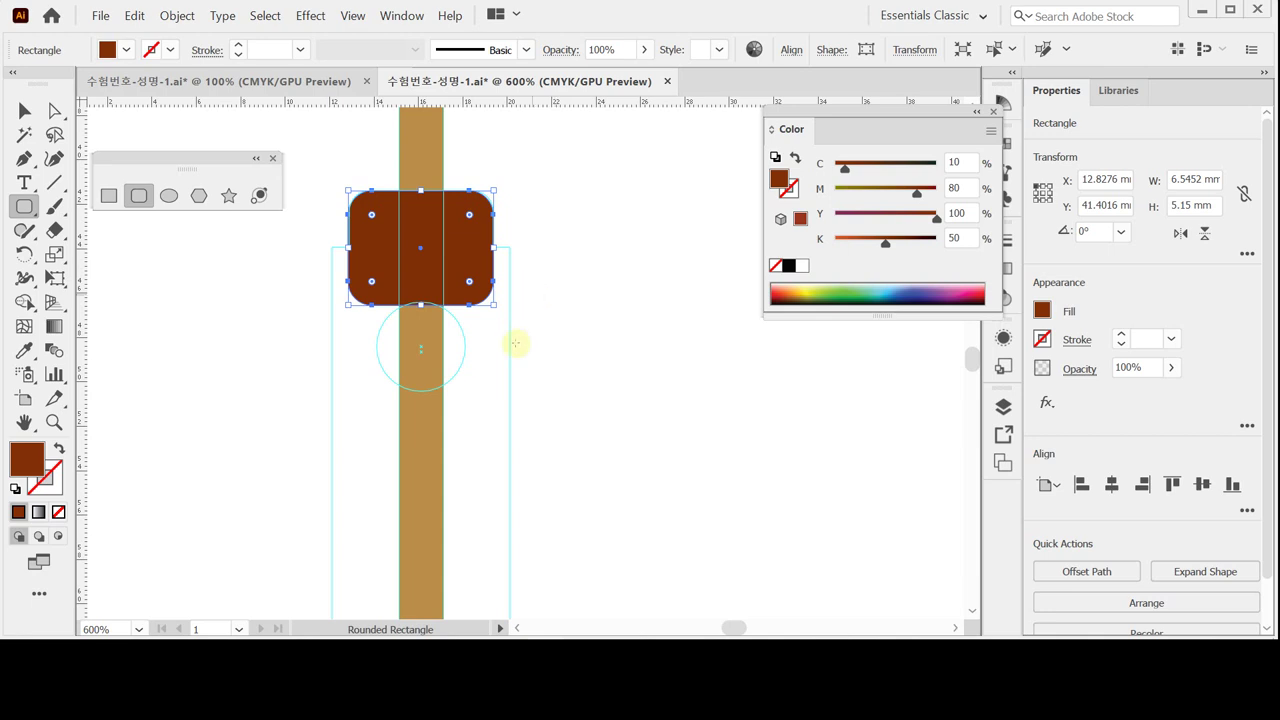
# - Reapply a K value of 50% to the upper body rounded rectangle's fill and deselect it
pyautogui.hotkey('ctrl', '-')
pyautogui.moveTo(486, 374); pyautogui.dragTo(438, 302)
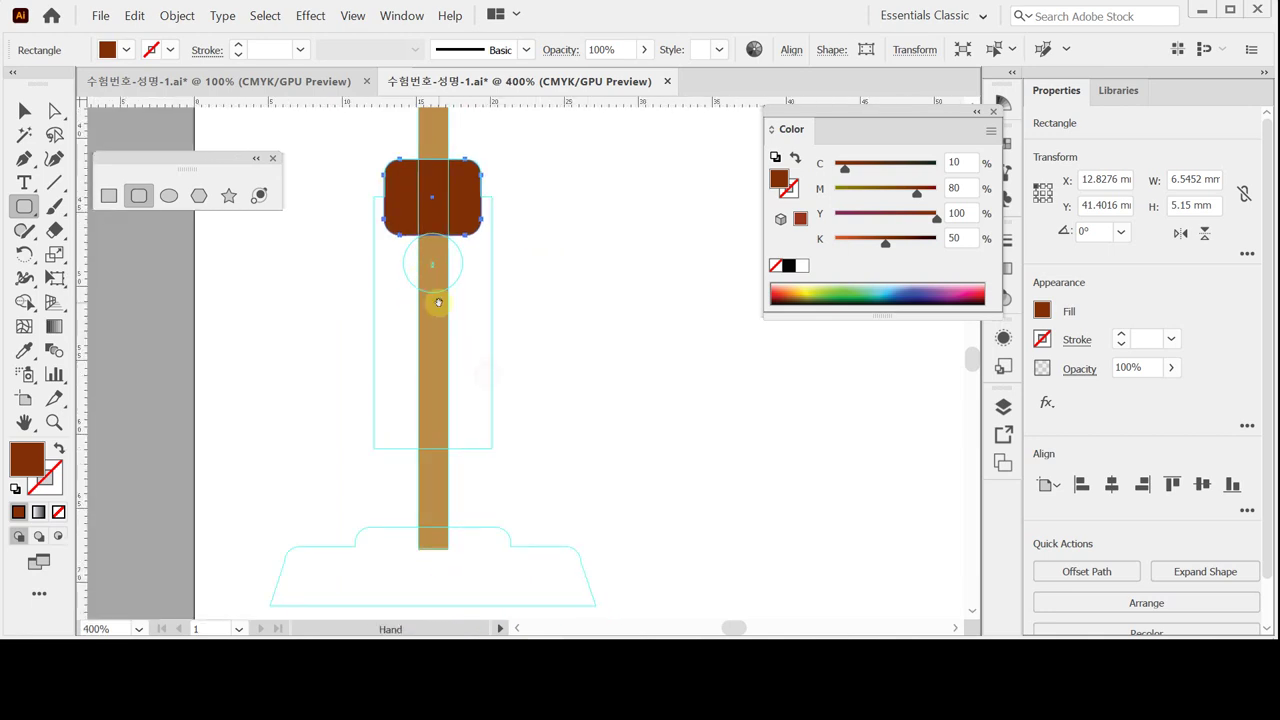
pyautogui.click(109, 195)
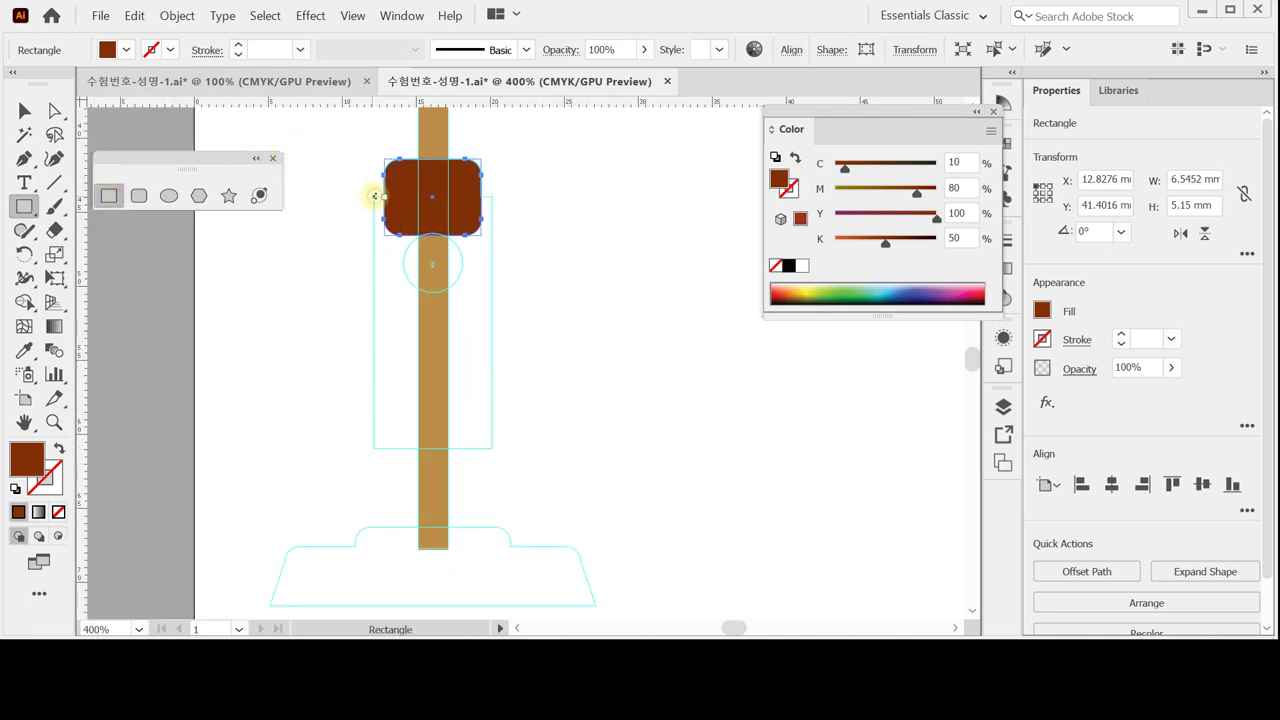
pyautogui.keyDown('ctrl'); pyautogui.click(318, 210); pyautogui.keyUp('ctrl')
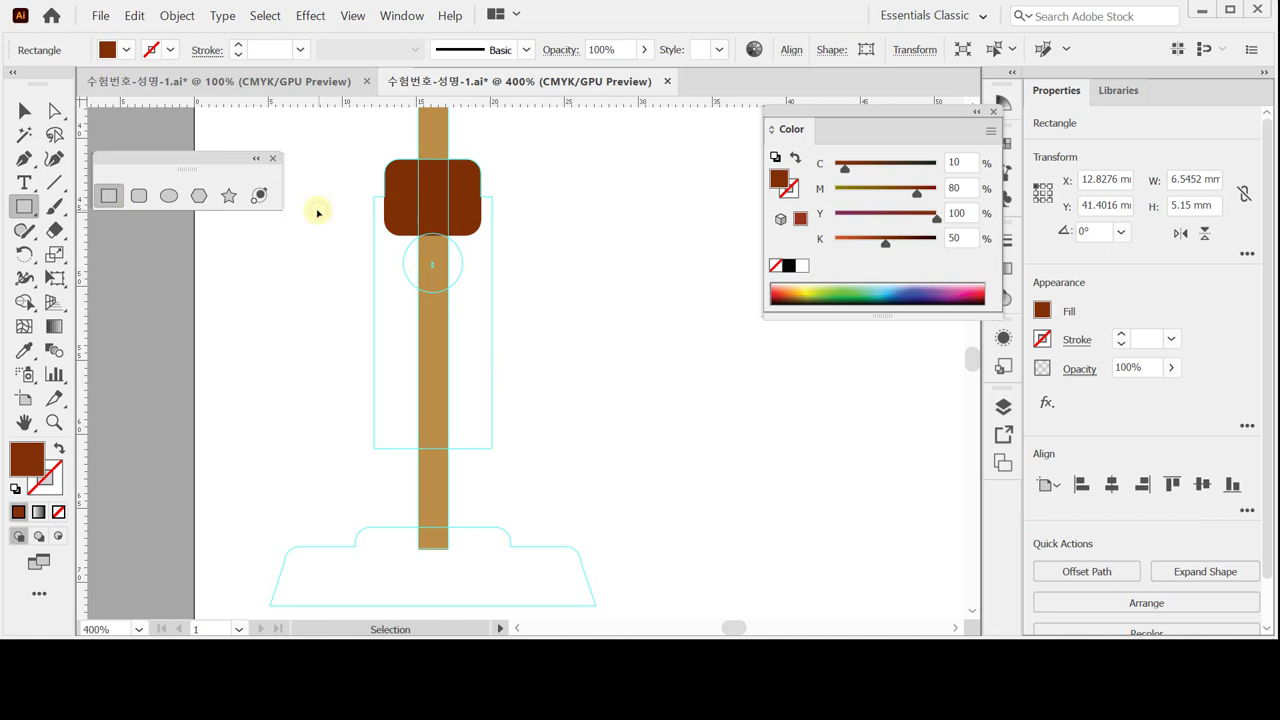
pyautogui.keyDown('ctrl'); pyautogui.click(380, 195); pyautogui.keyUp('ctrl')
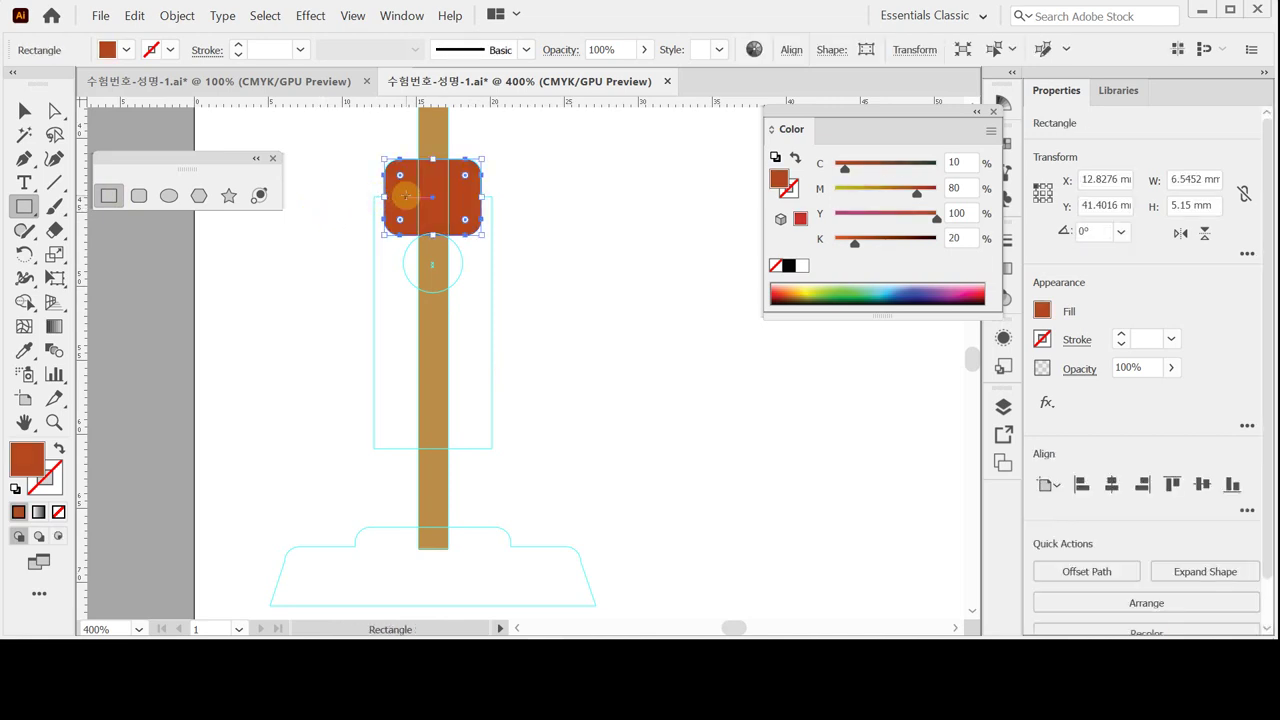
pyautogui.click(966, 237)
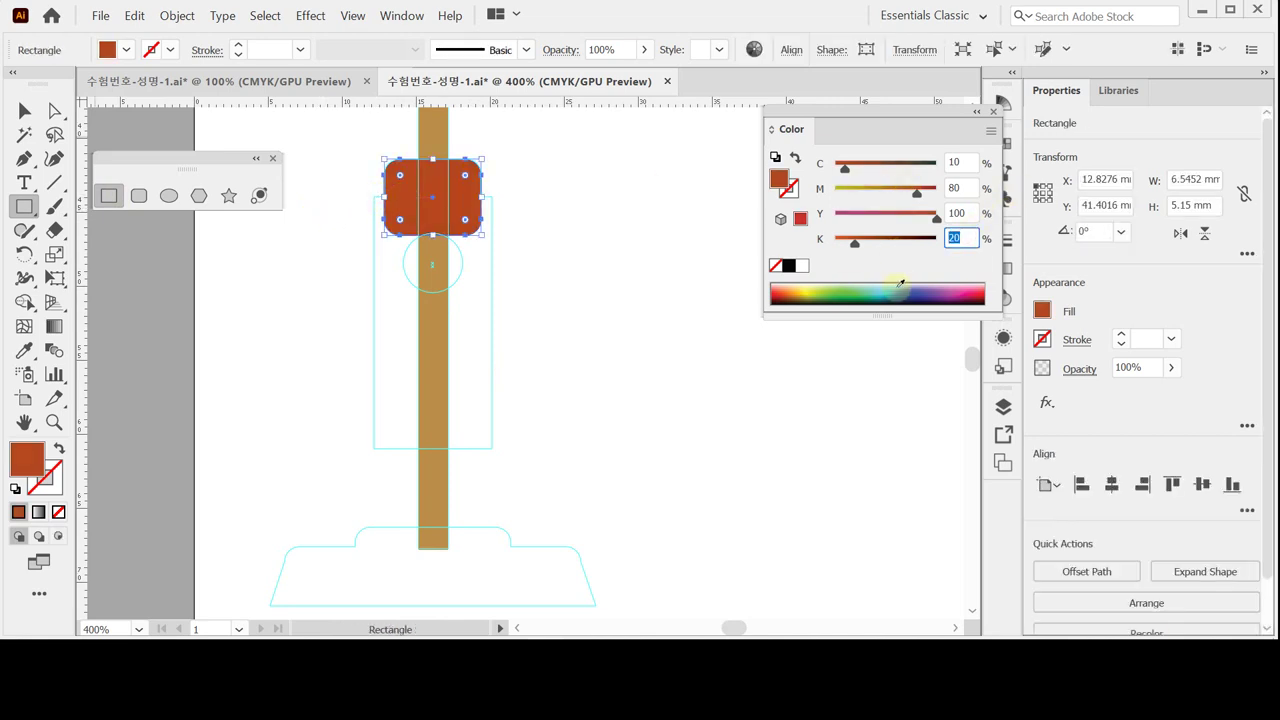
pyautogui.write('50')
pyautogui.press('Return')
pyautogui.keyDown('ctrl'); pyautogui.click(315, 250); pyautogui.keyUp('ctrl')
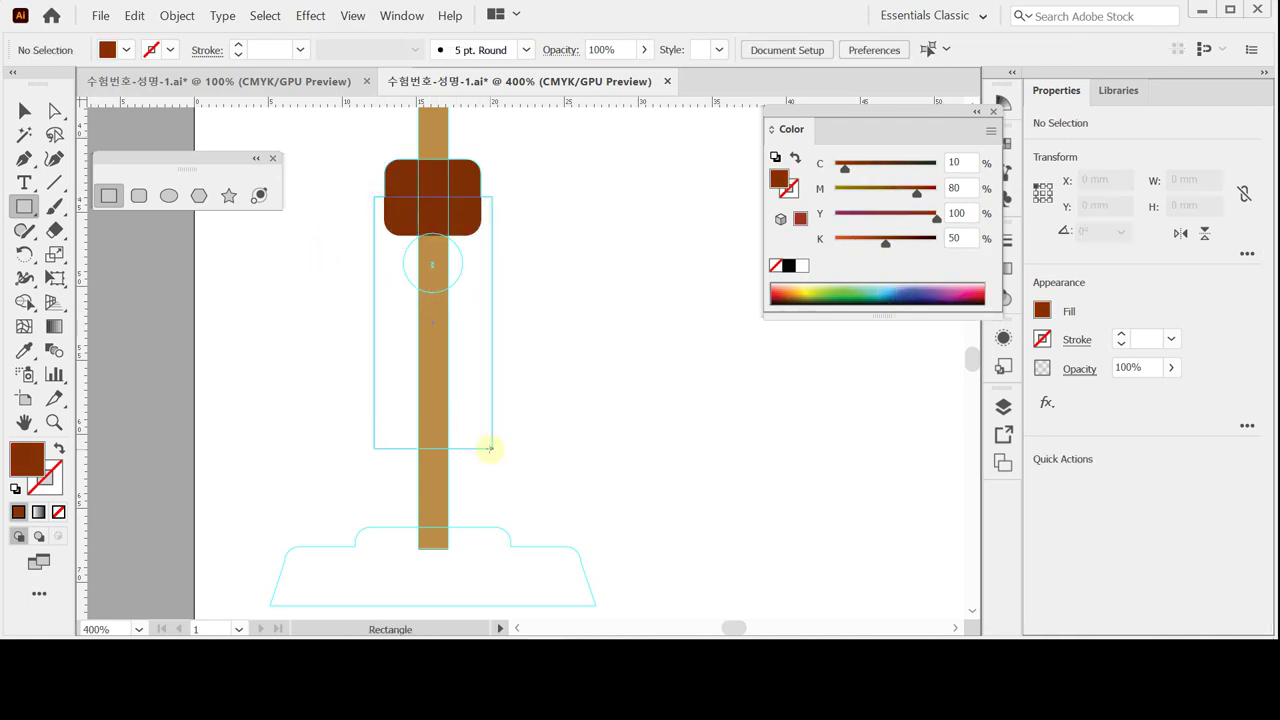
# - Create an exact 8 × 17 mm rectangle from the upper-left corner of the body guide, replacing the freehand attempt
pyautogui.moveTo(490, 449); pyautogui.dragTo(491, 450)
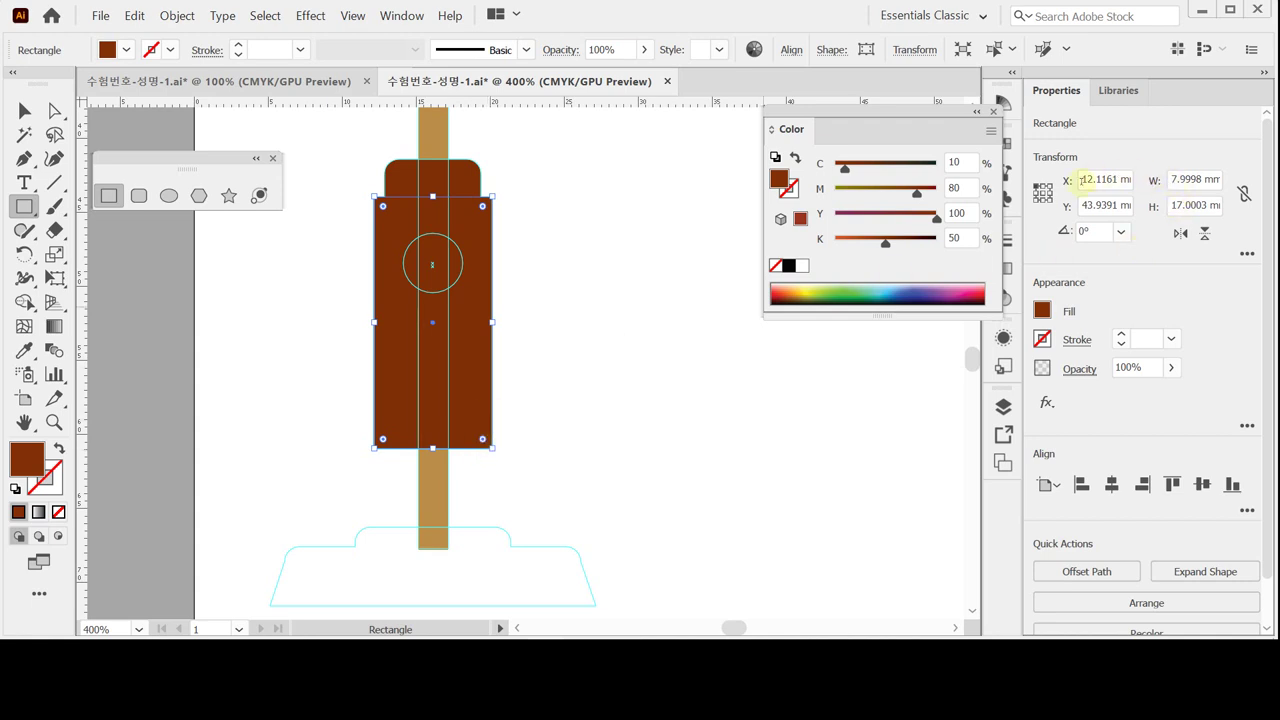
pyautogui.hotkey('ctrl', 'z')
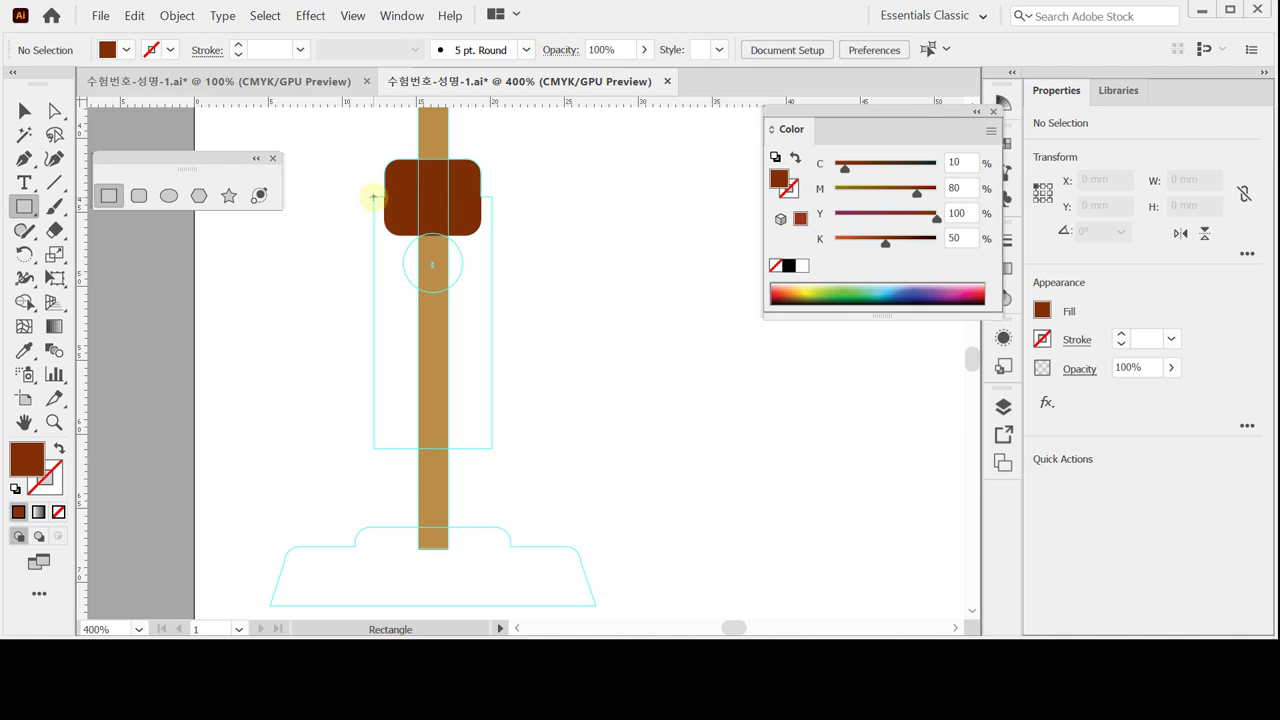
pyautogui.click(373, 191)
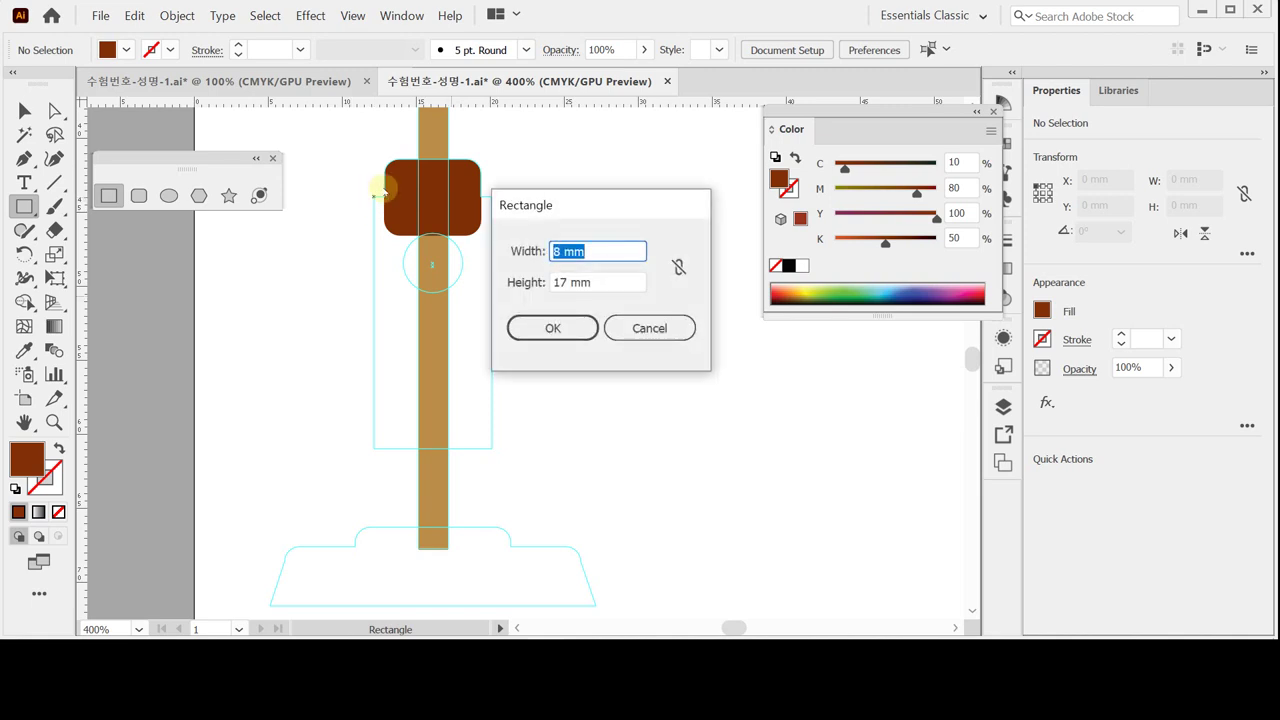
pyautogui.write('8')
pyautogui.press('Tab')
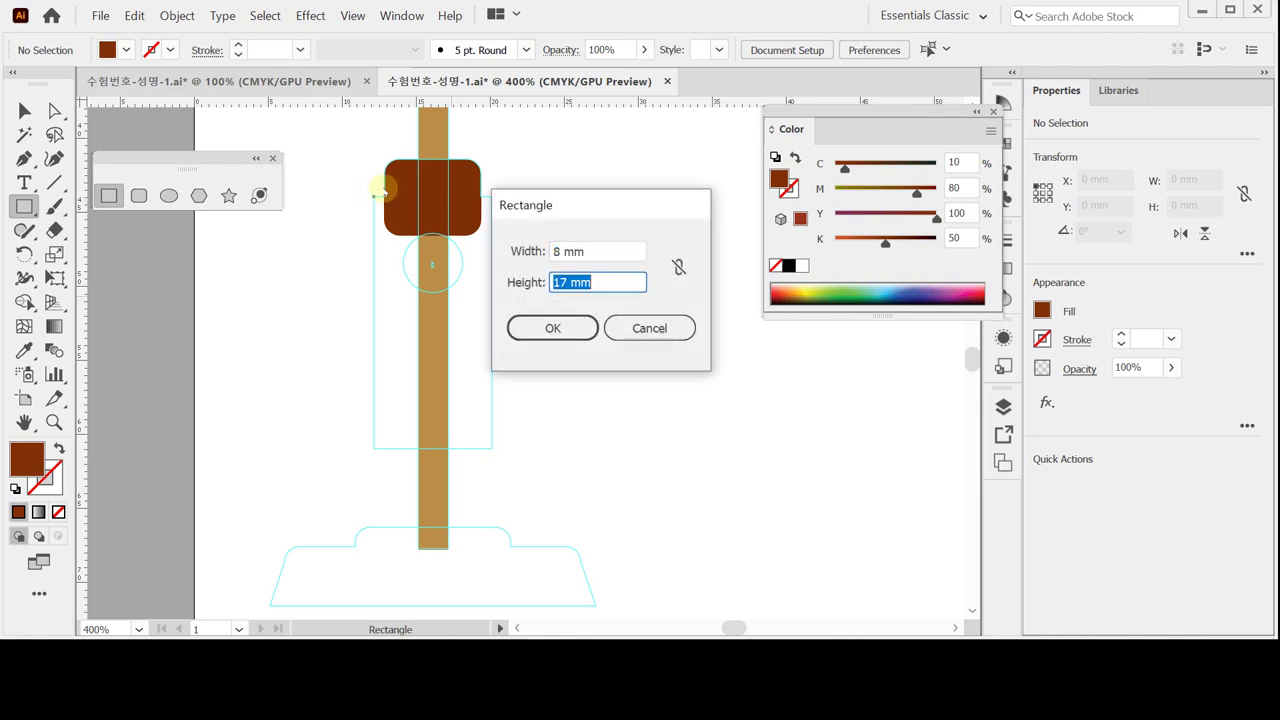
pyautogui.write('17')
pyautogui.press('Return')
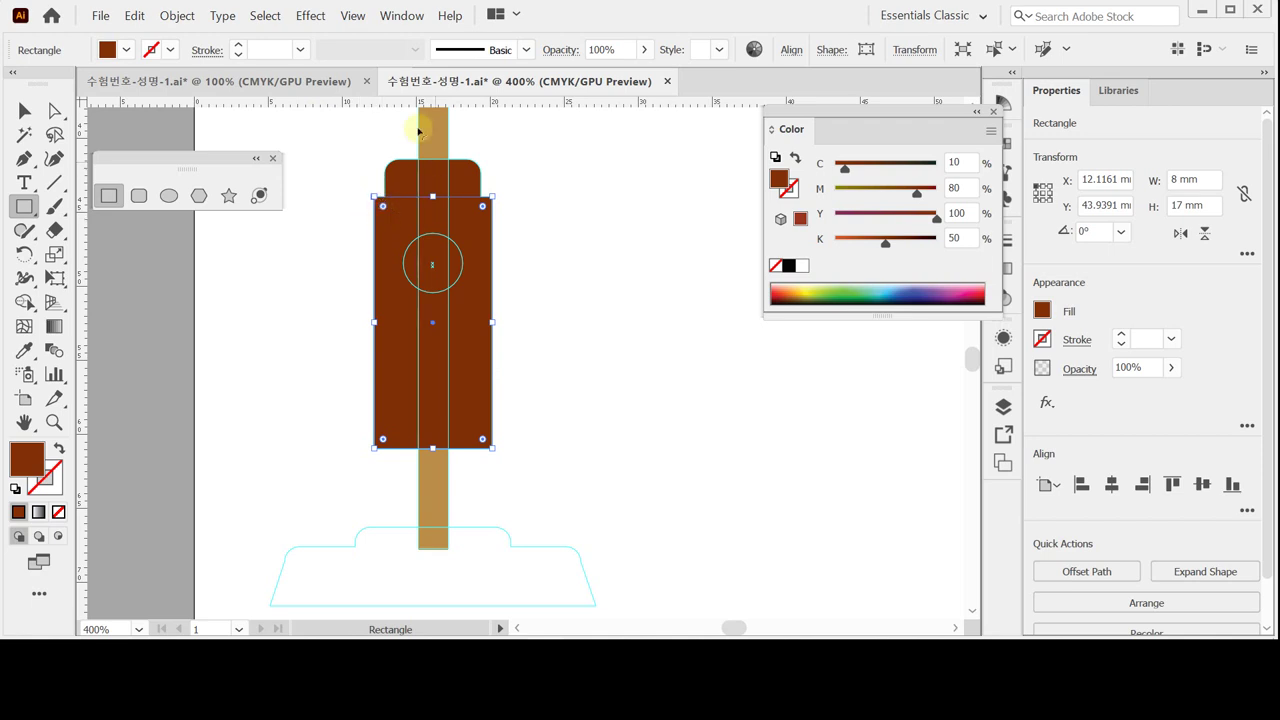
# - Align the body rectangle and the rounded rectangle above it on their horizontal centres and unite them into one shape
pyautogui.click(24, 109)
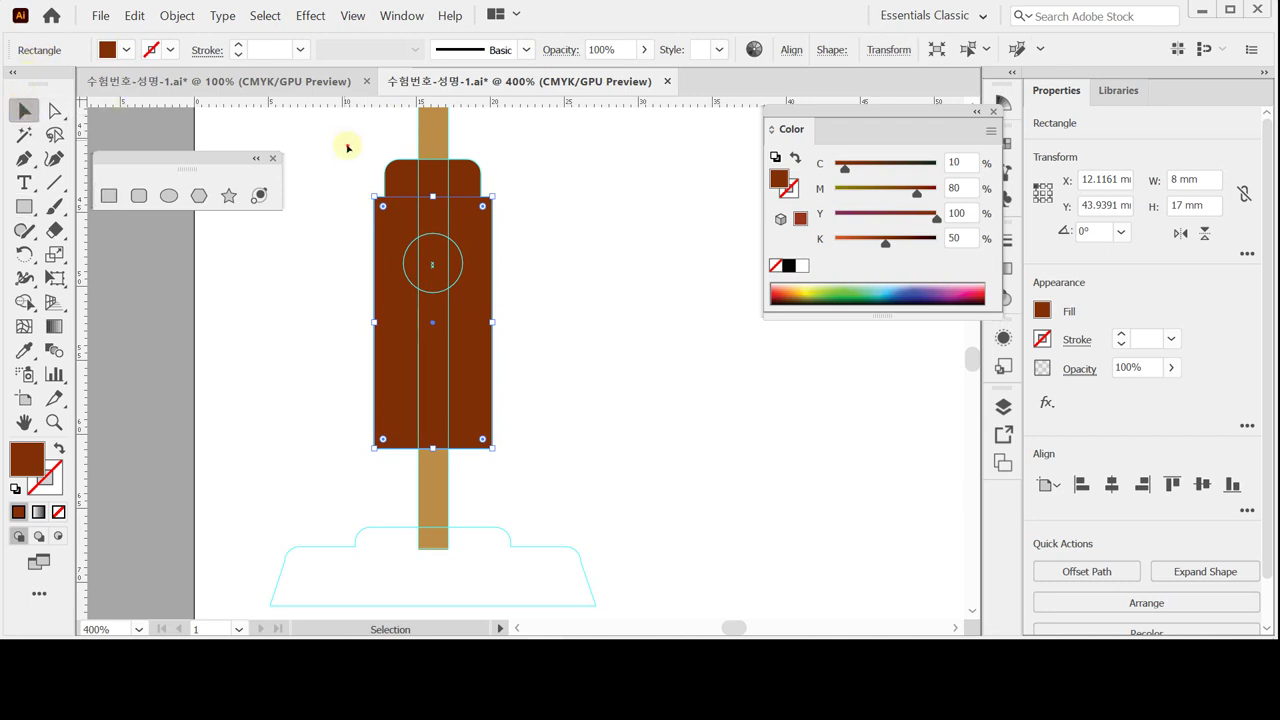
pyautogui.moveTo(343, 143); pyautogui.dragTo(408, 251)
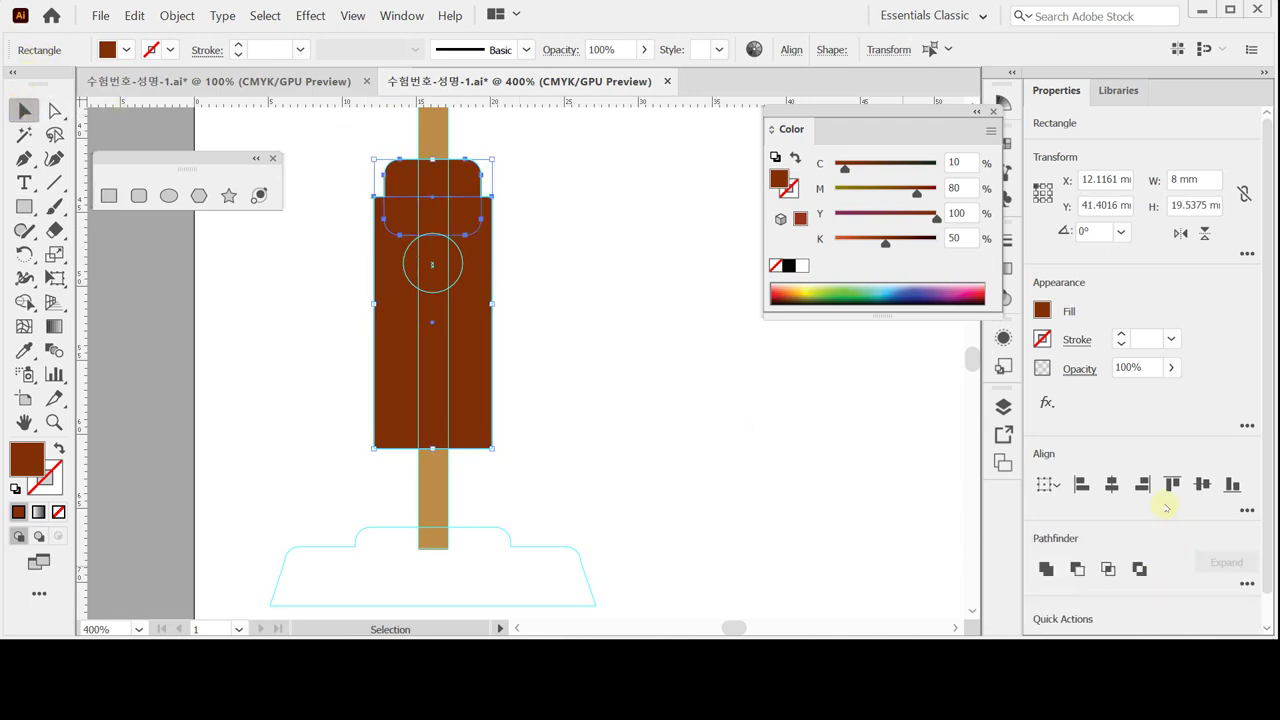
pyautogui.click(1111, 484)
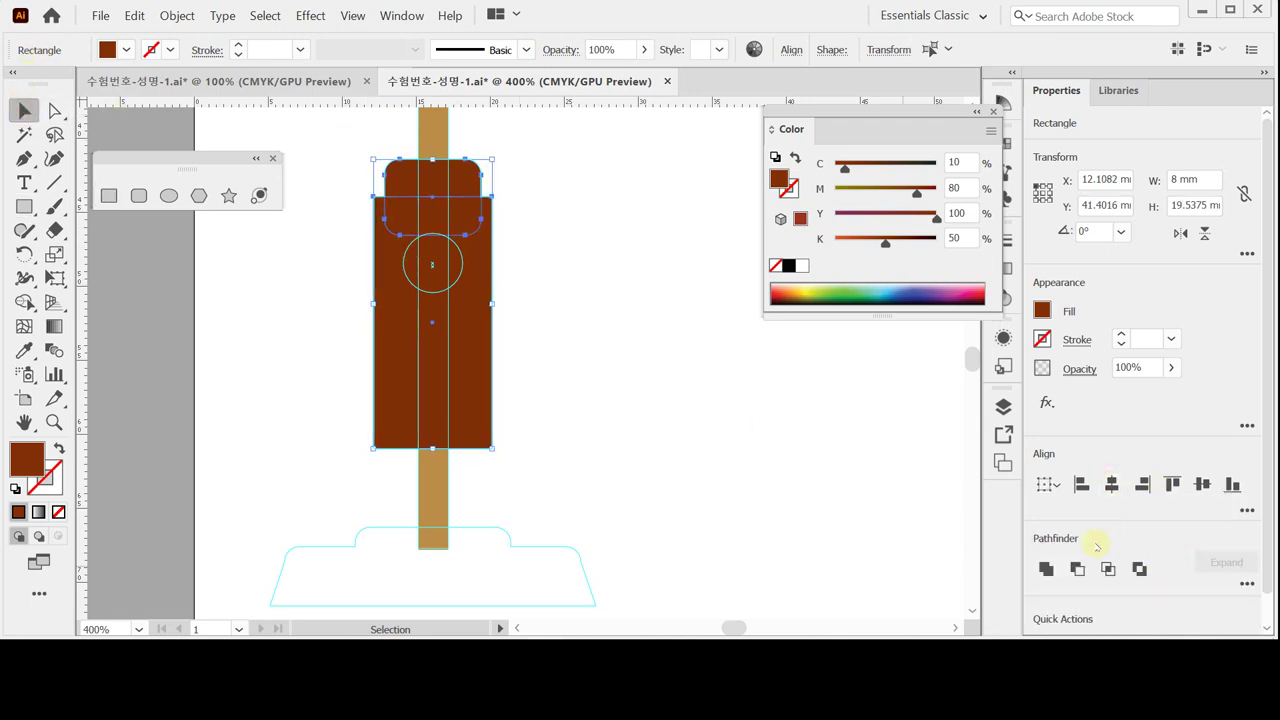
pyautogui.click(1046, 568)
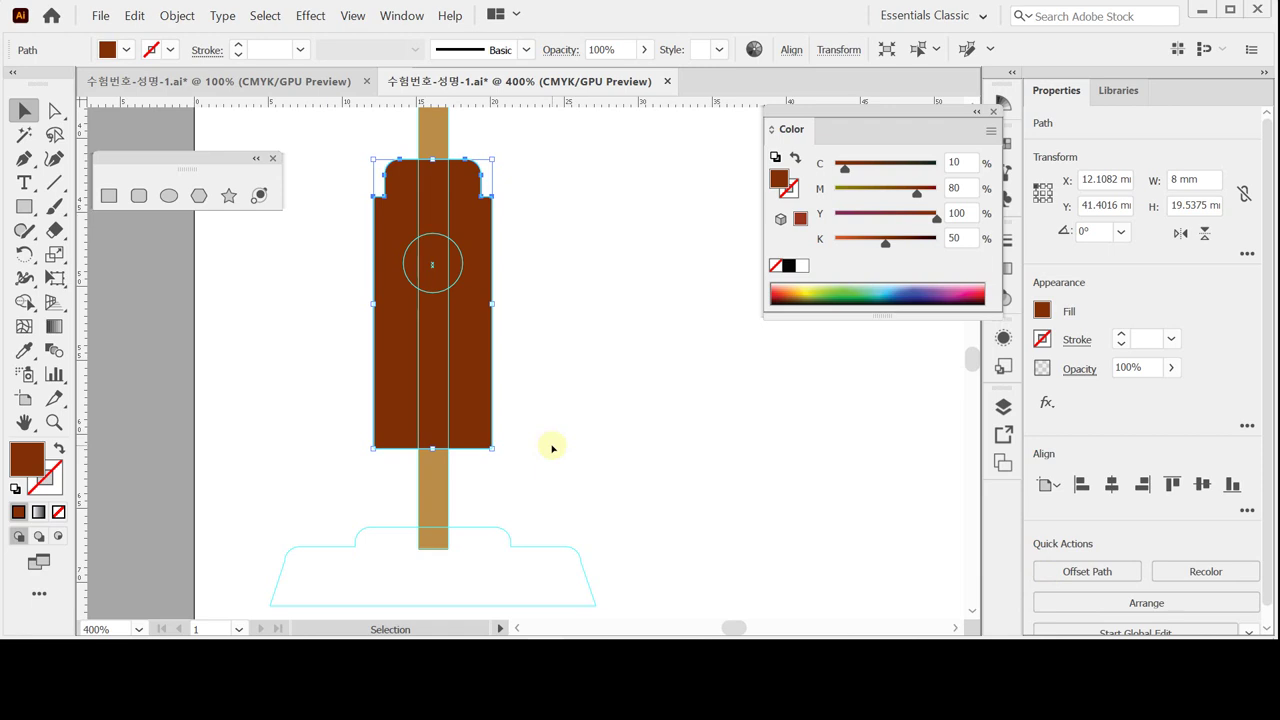
# - Draw a rounded rectangle about 10.4 × 2.2 mm over the raised upper part of the base guide and fill it with black
pyautogui.scroll(-1, 467, 535)
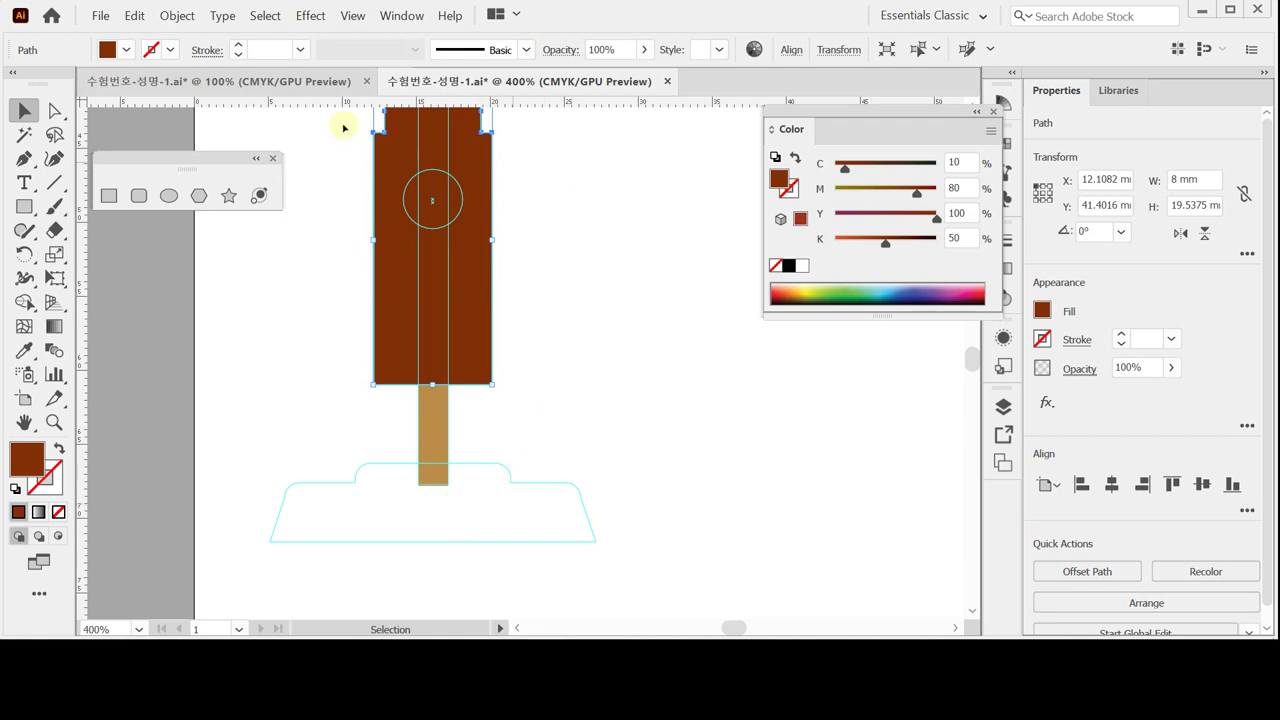
pyautogui.click(139, 195)
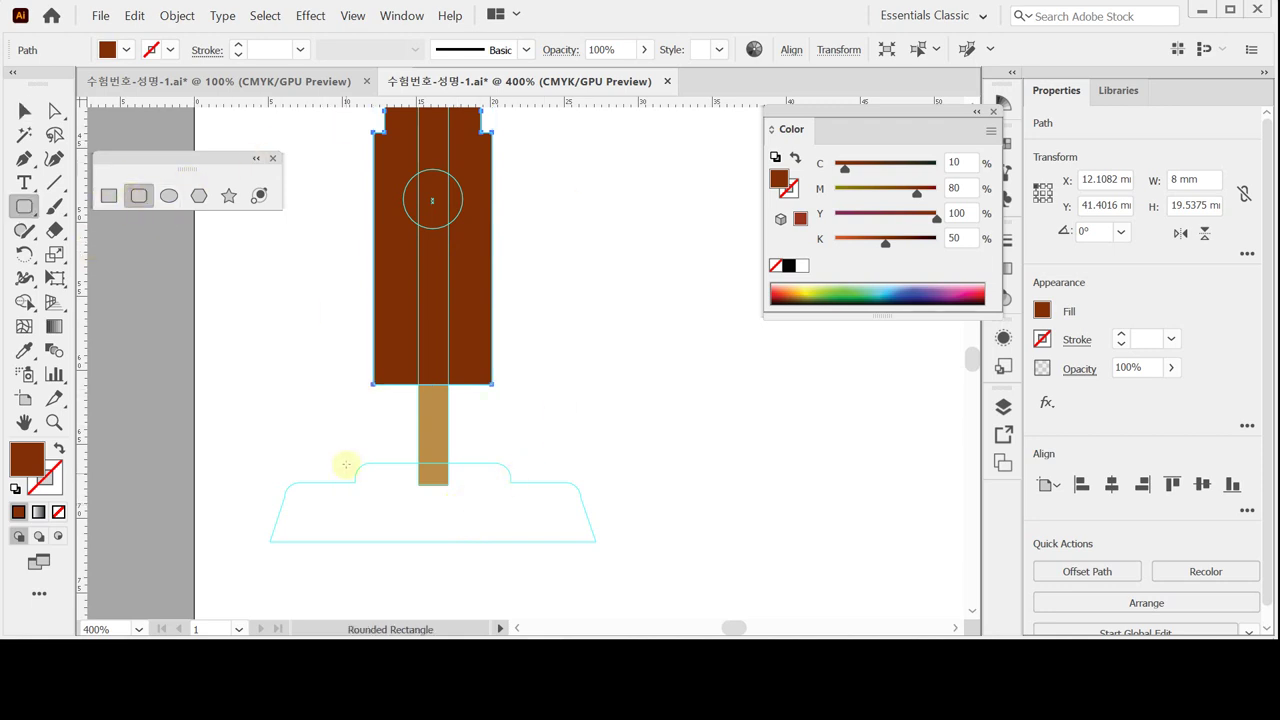
pyautogui.moveTo(356, 463); pyautogui.dragTo(509, 496)
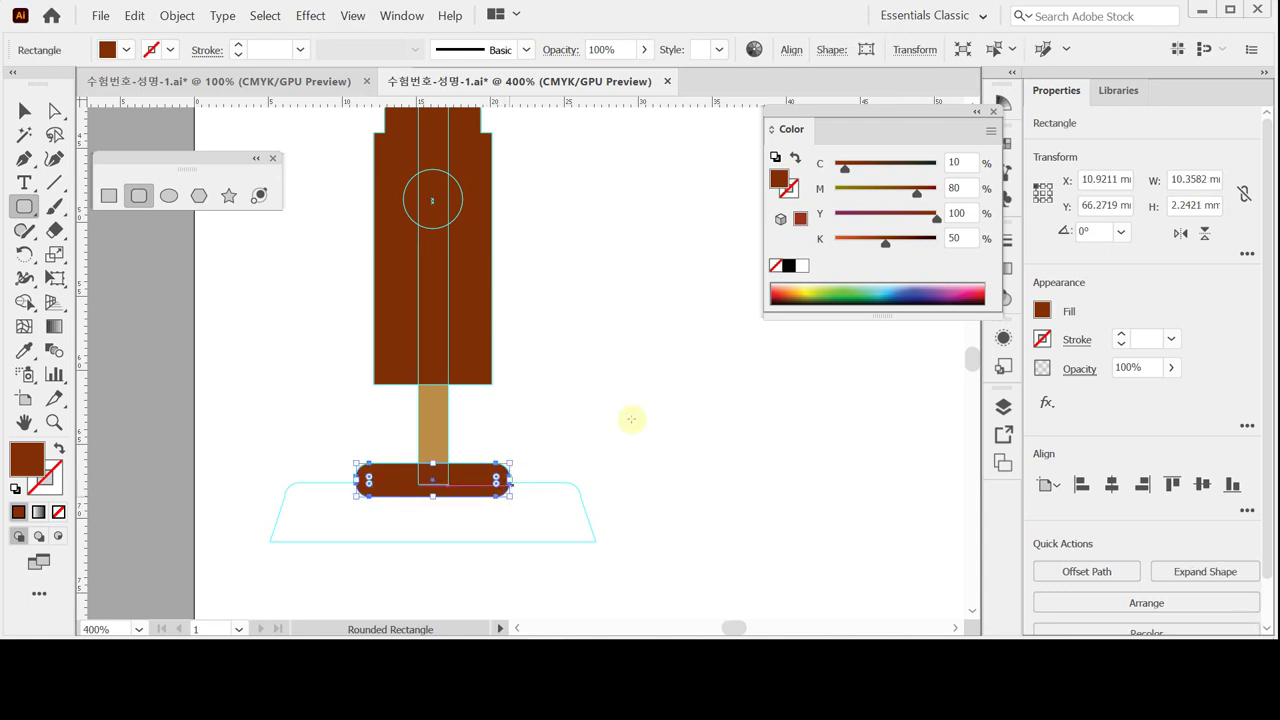
pyautogui.click(788, 266)
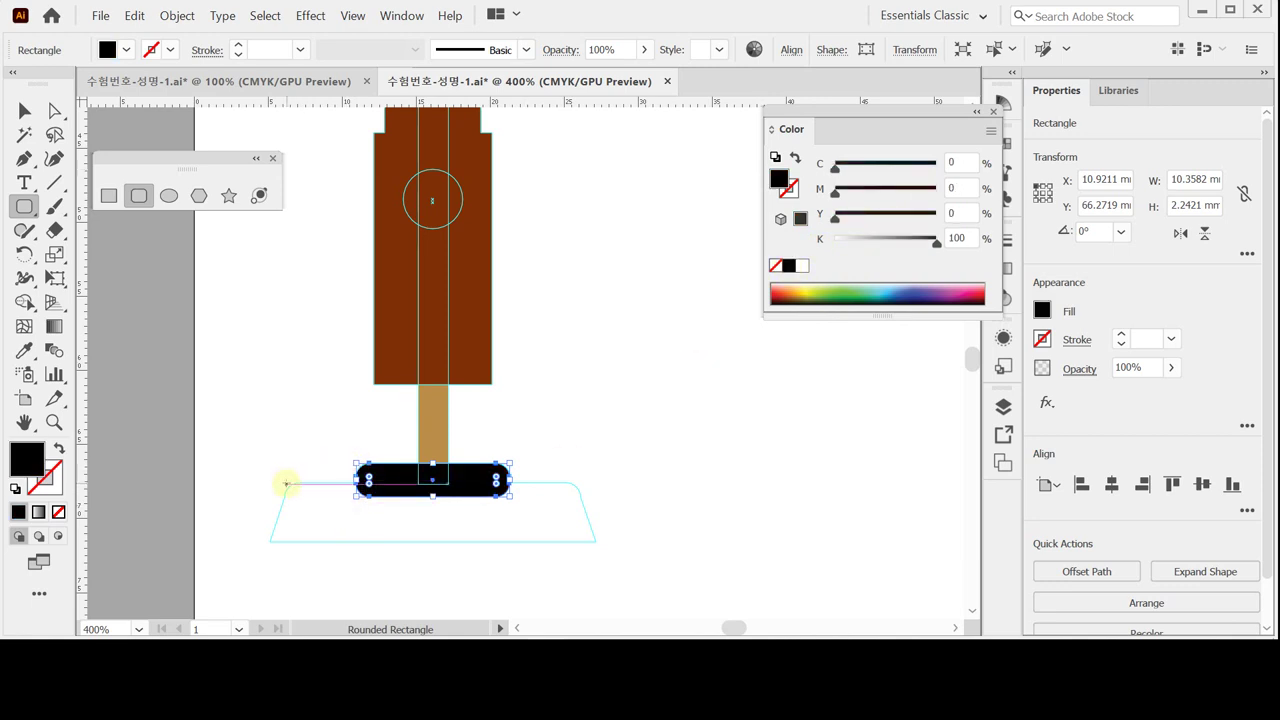
# - Create an exact 20 × 5 mm rounded rectangle with a 1 mm corner radius from the lower base guide's upper-left corner, replacing the freehand attempt
pyautogui.moveTo(286, 484); pyautogui.dragTo(578, 566)
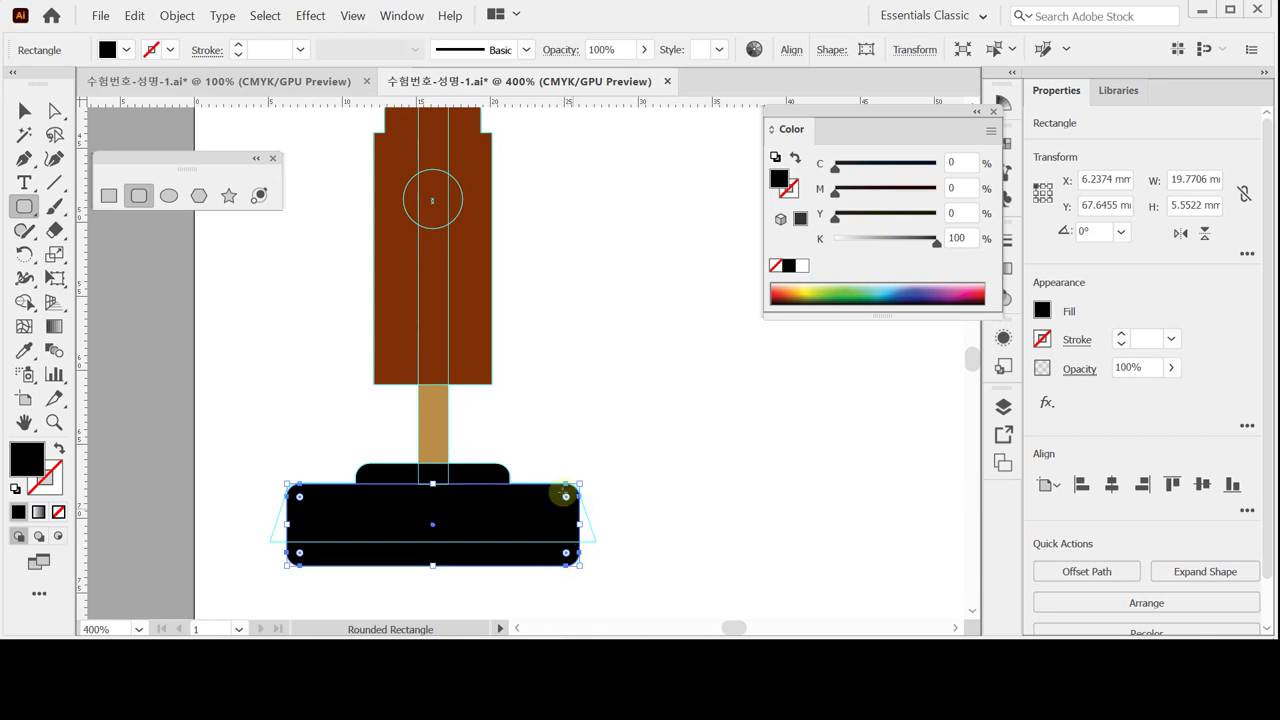
pyautogui.hotkey('ctrl', 'z')
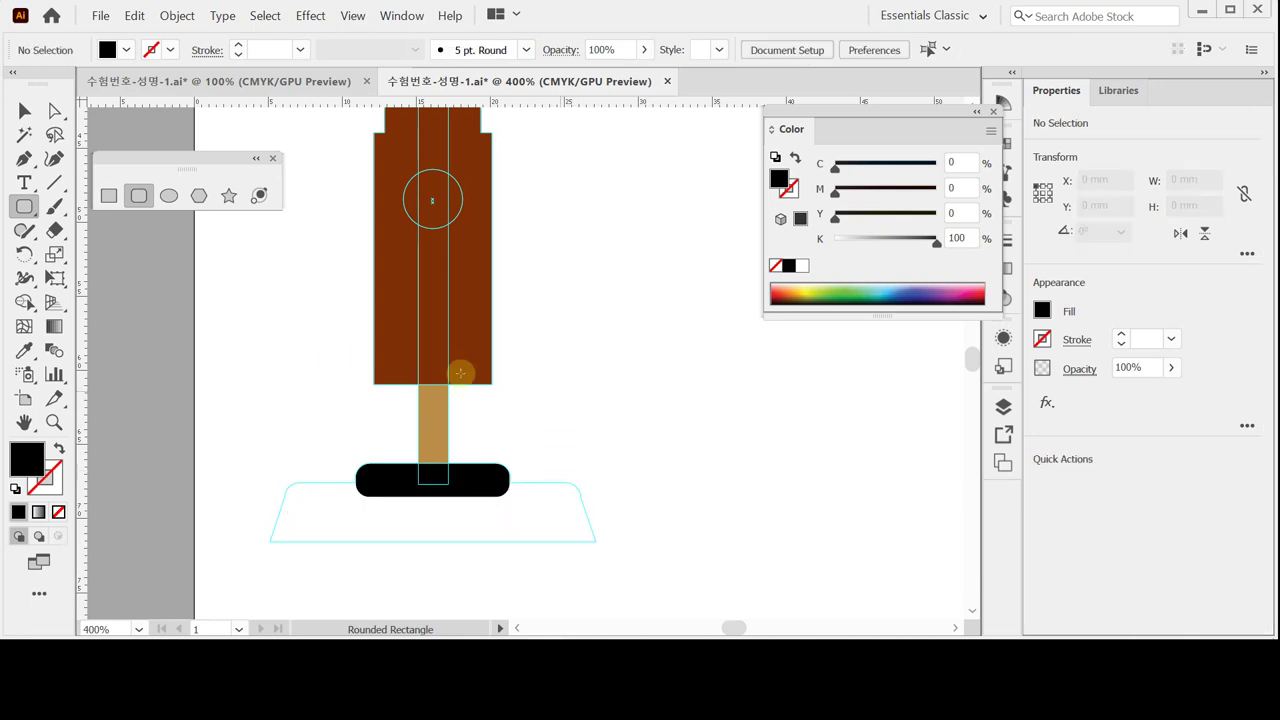
pyautogui.click(286, 488)
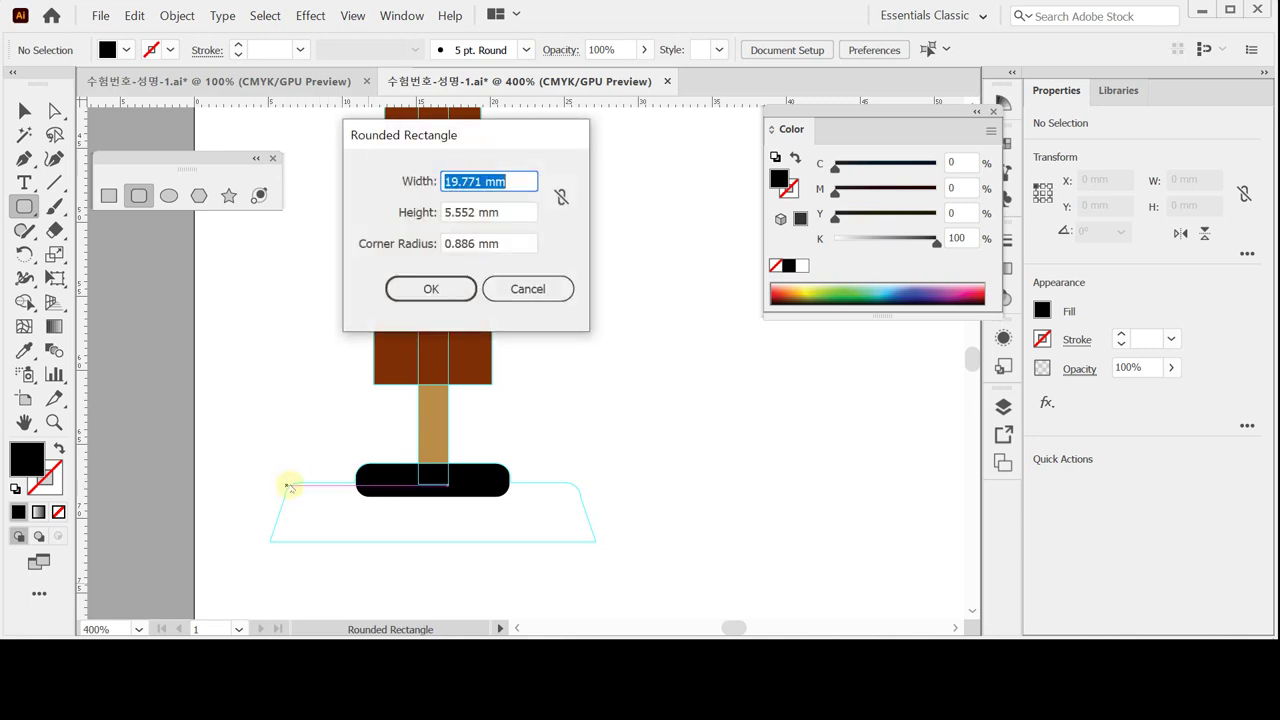
pyautogui.write('20')
pyautogui.press('Tab')
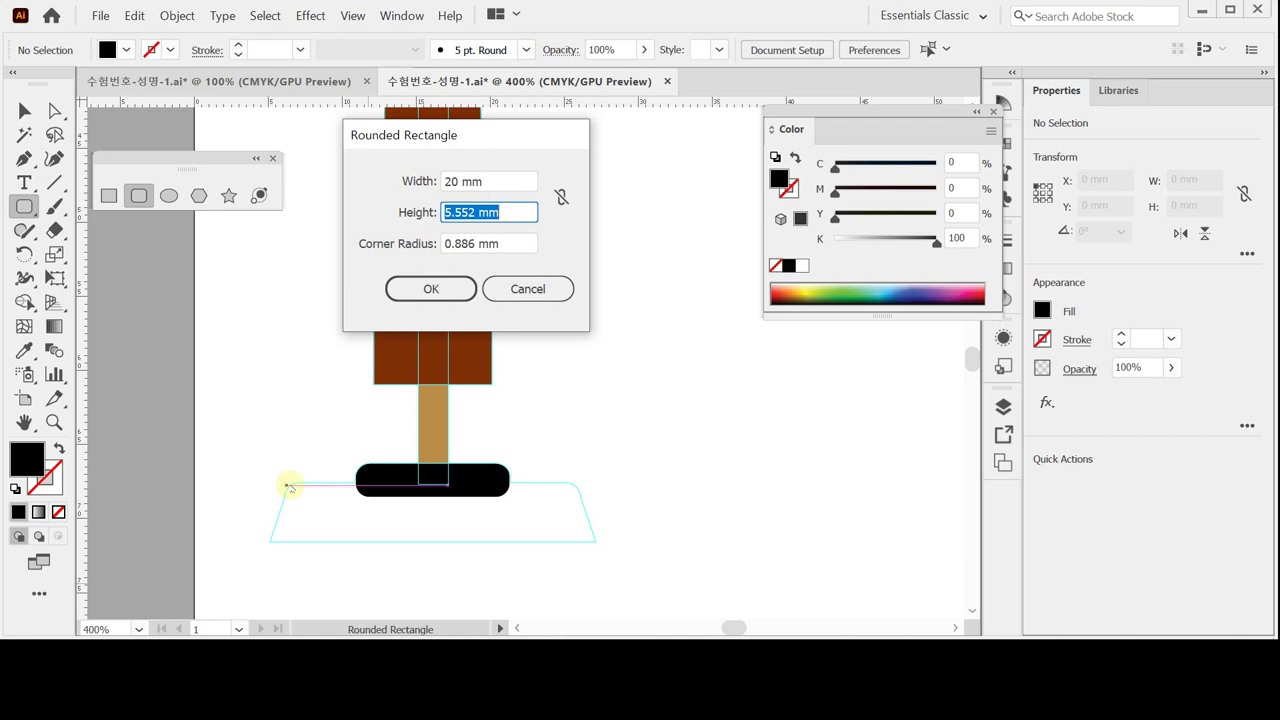
pyautogui.write('5')
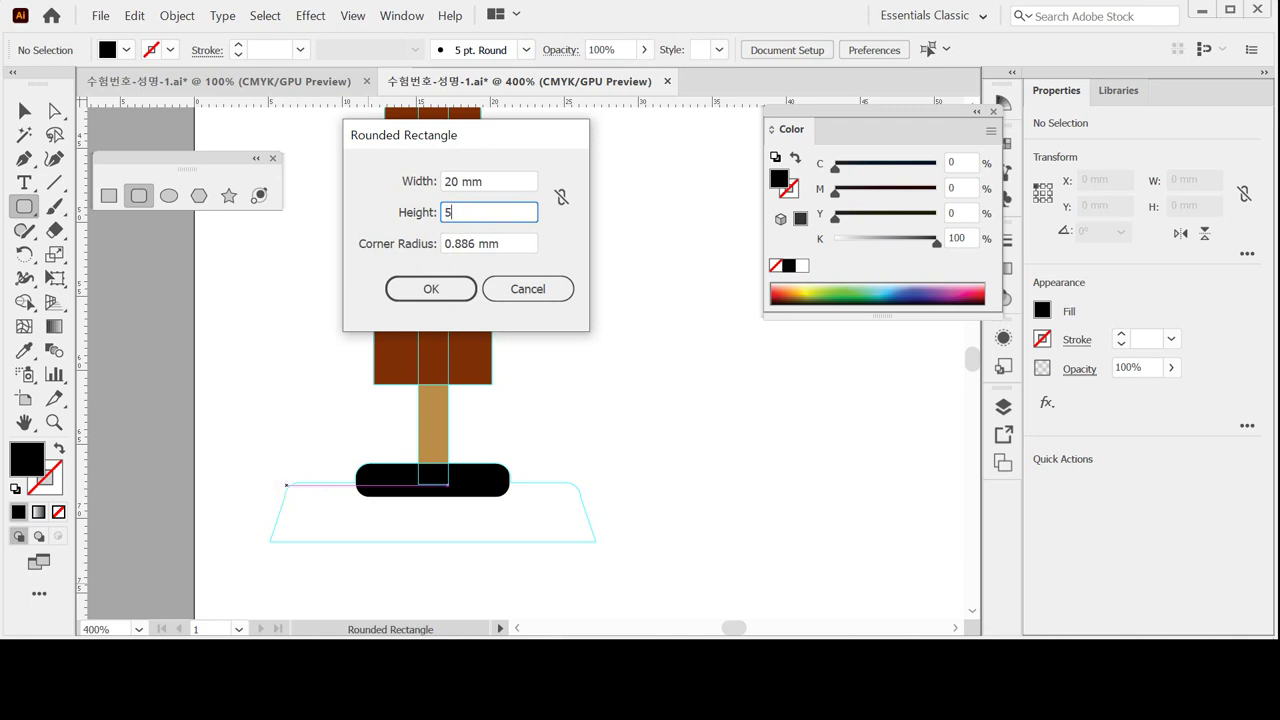
pyautogui.press('Tab')
pyautogui.write('1')
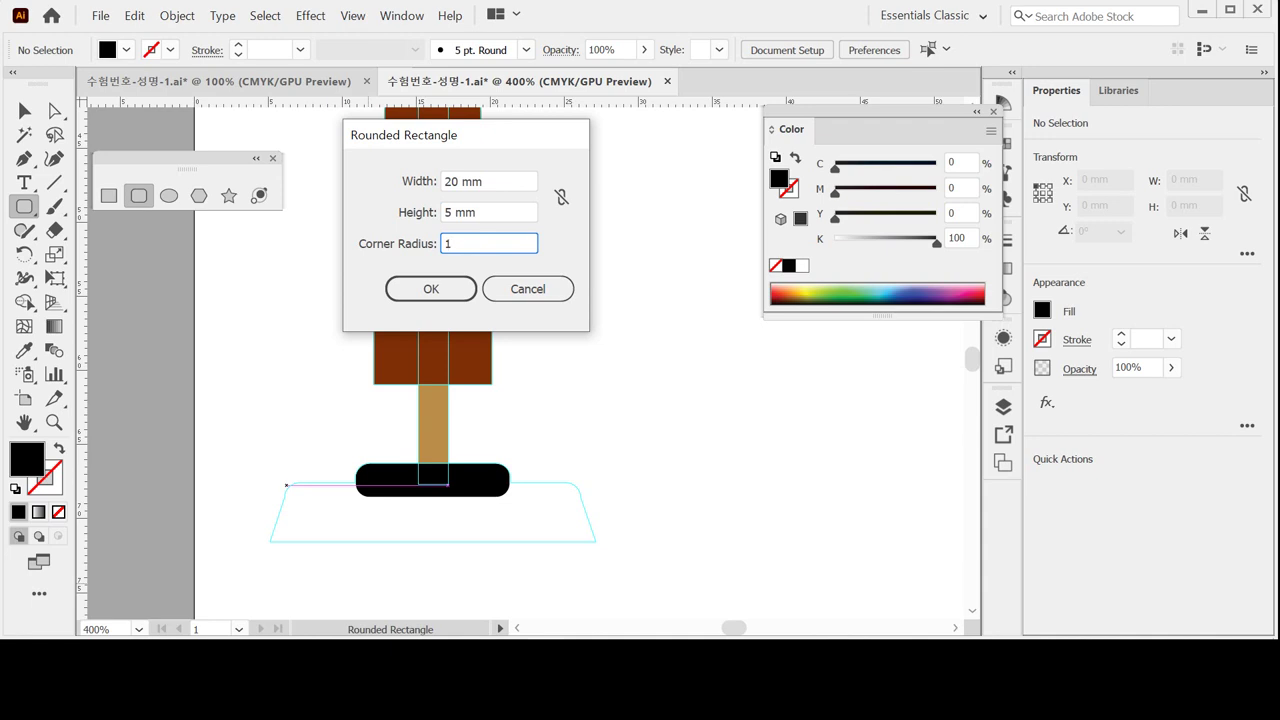
pyautogui.press('Return')
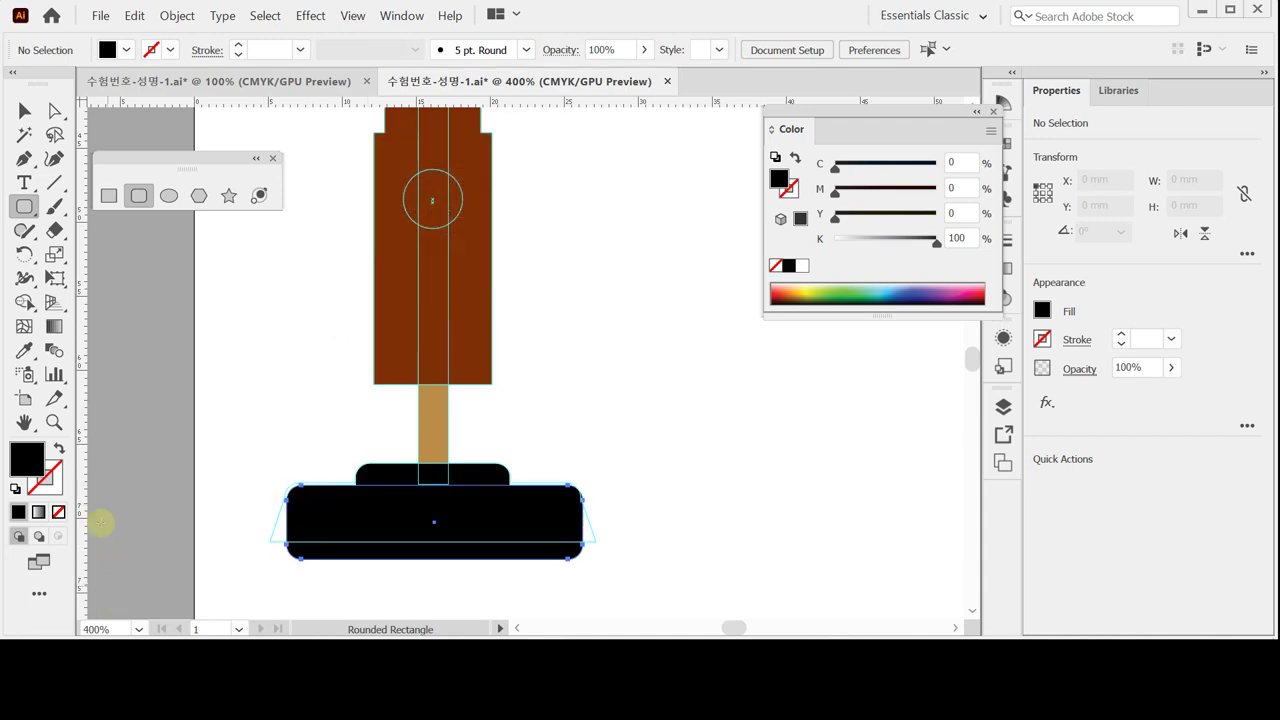
# - Give the lower base rounded rectangle no fill and a 1 pt black stroke, and delete its bottom corner anchor points
pyautogui.click(15, 489)
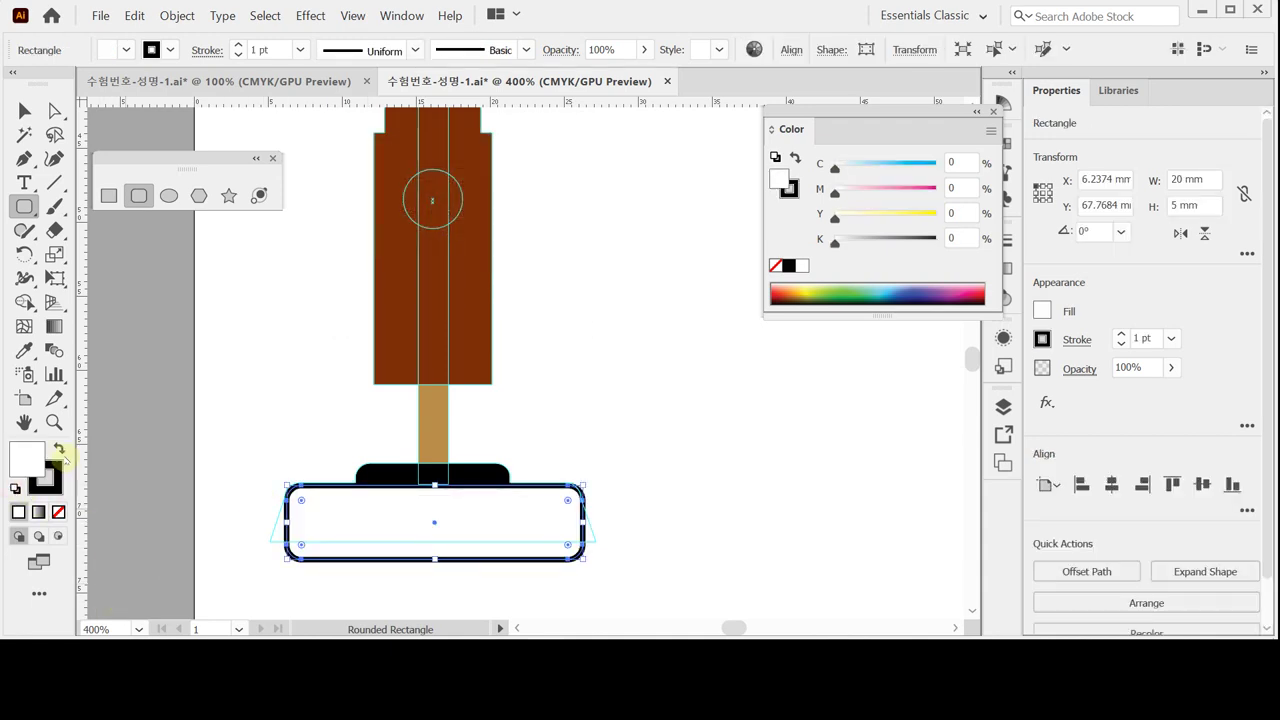
pyautogui.click(58, 512)
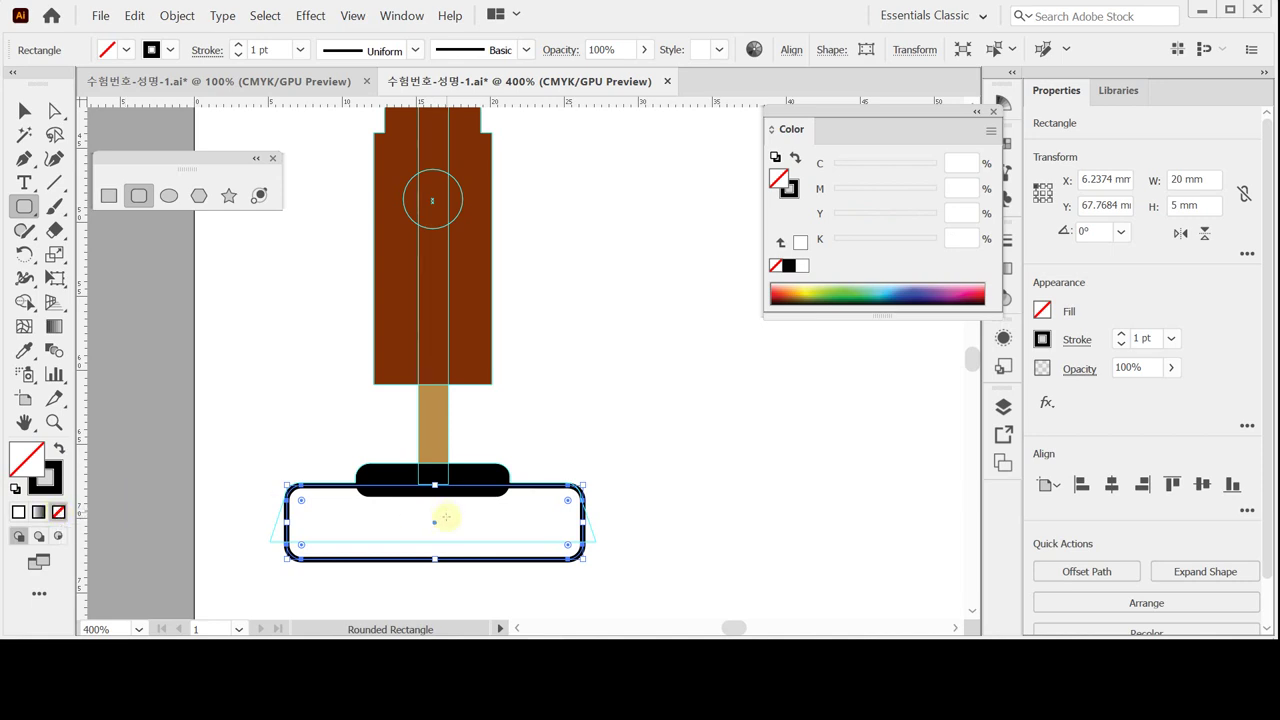
pyautogui.scroll(-1, 456, 514)
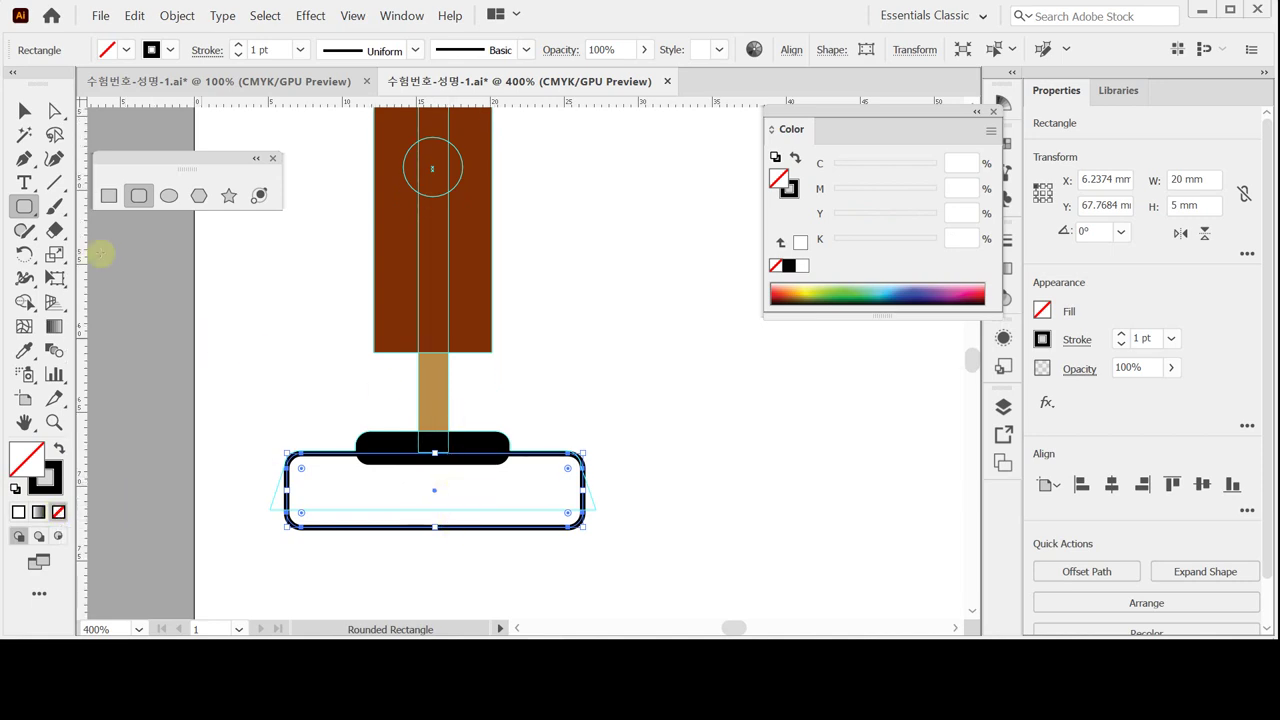
pyautogui.click(54, 110)
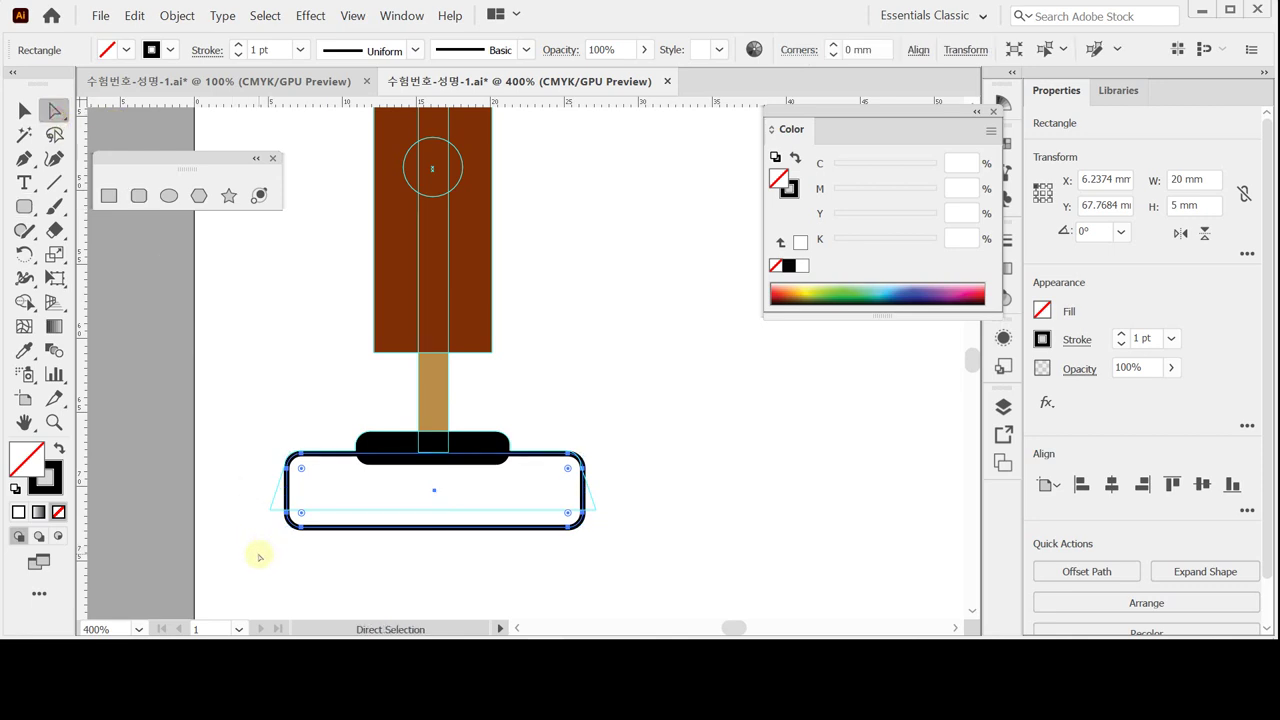
pyautogui.moveTo(236, 566); pyautogui.dragTo(594, 520)
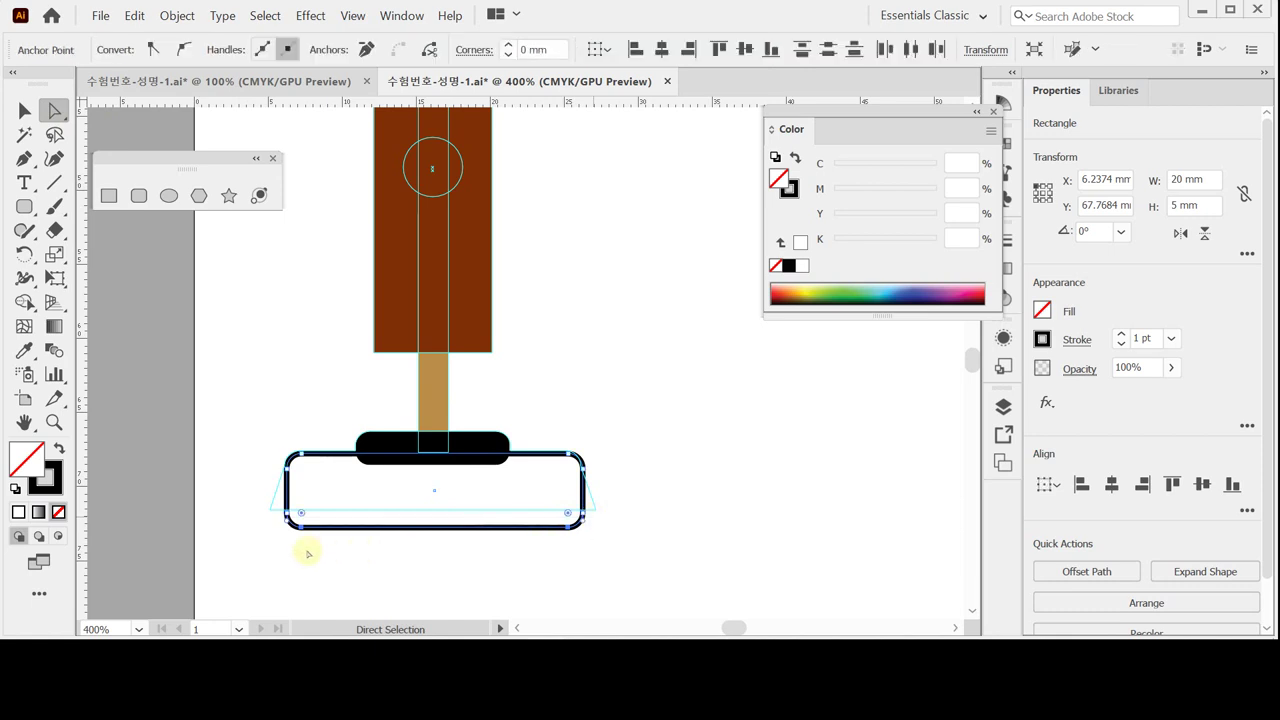
pyautogui.moveTo(278, 556); pyautogui.dragTo(583, 519)
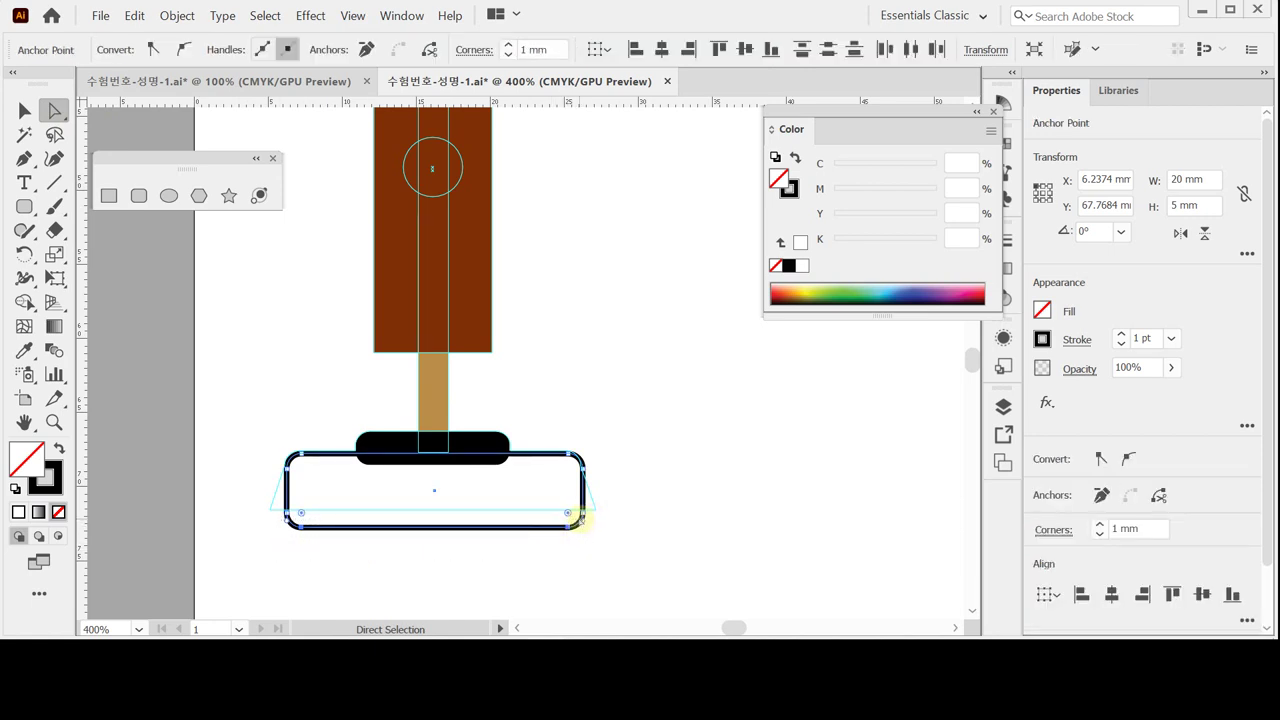
pyautogui.press('Delete')
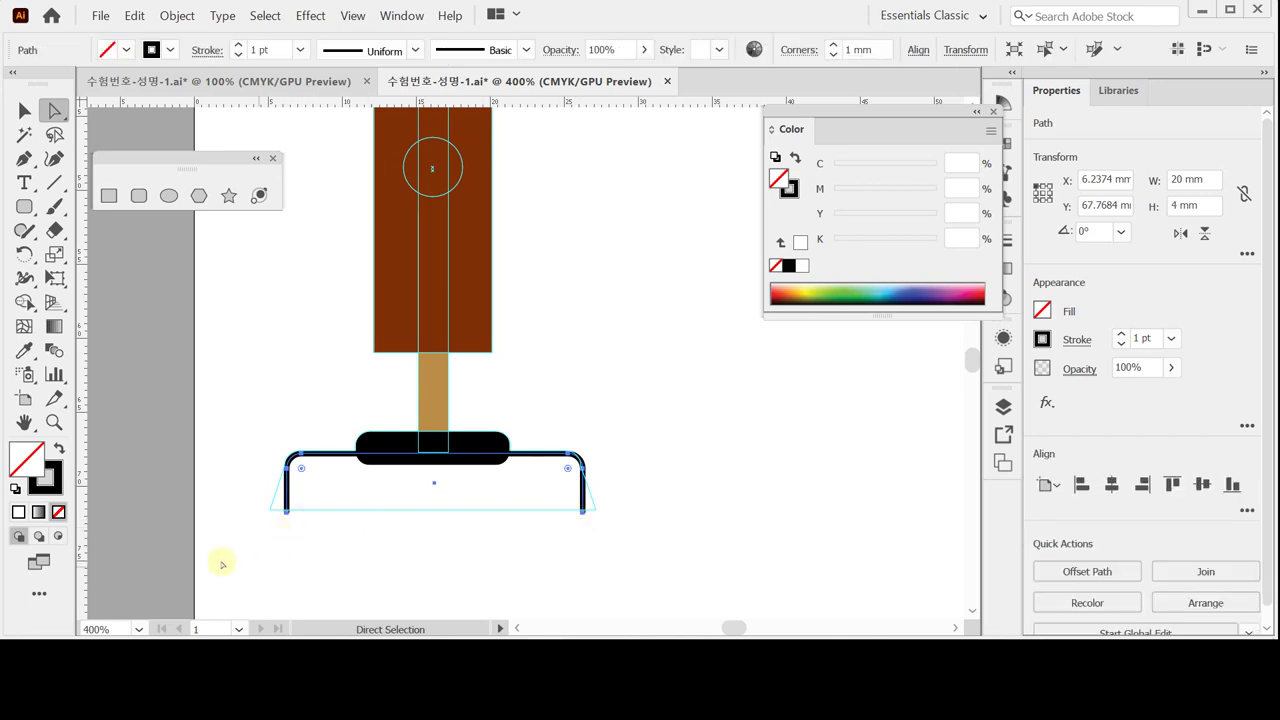
# - Scale the two lower end points of the open base path uniformly to 110% so that its sides flare outward
pyautogui.moveTo(235, 551); pyautogui.dragTo(612, 504)
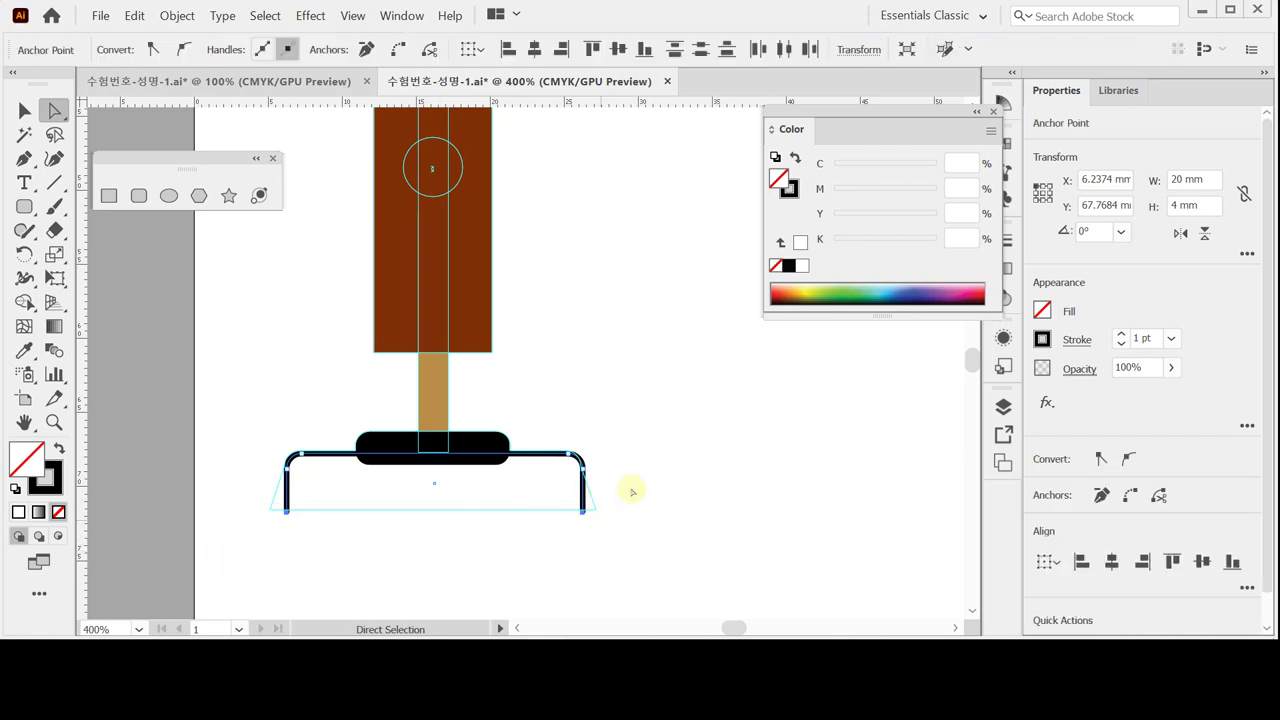
pyautogui.doubleClick(55, 255)
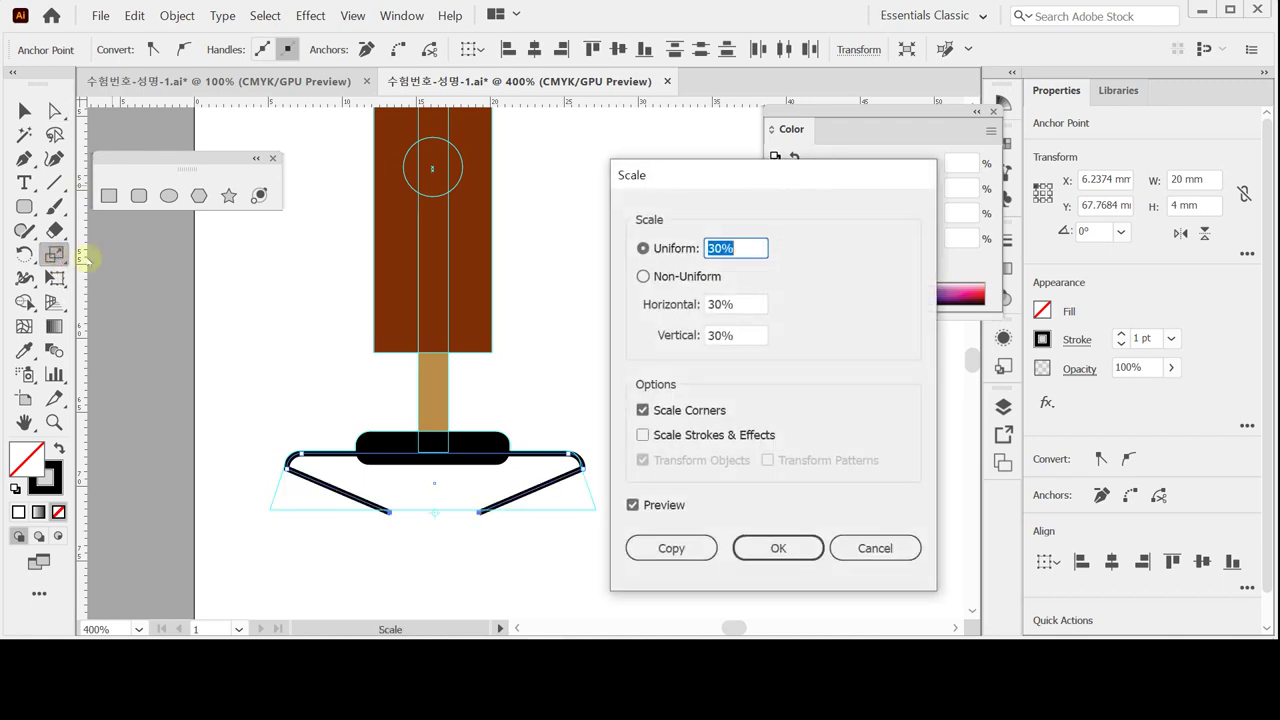
pyautogui.write('110')
pyautogui.press('Tab')
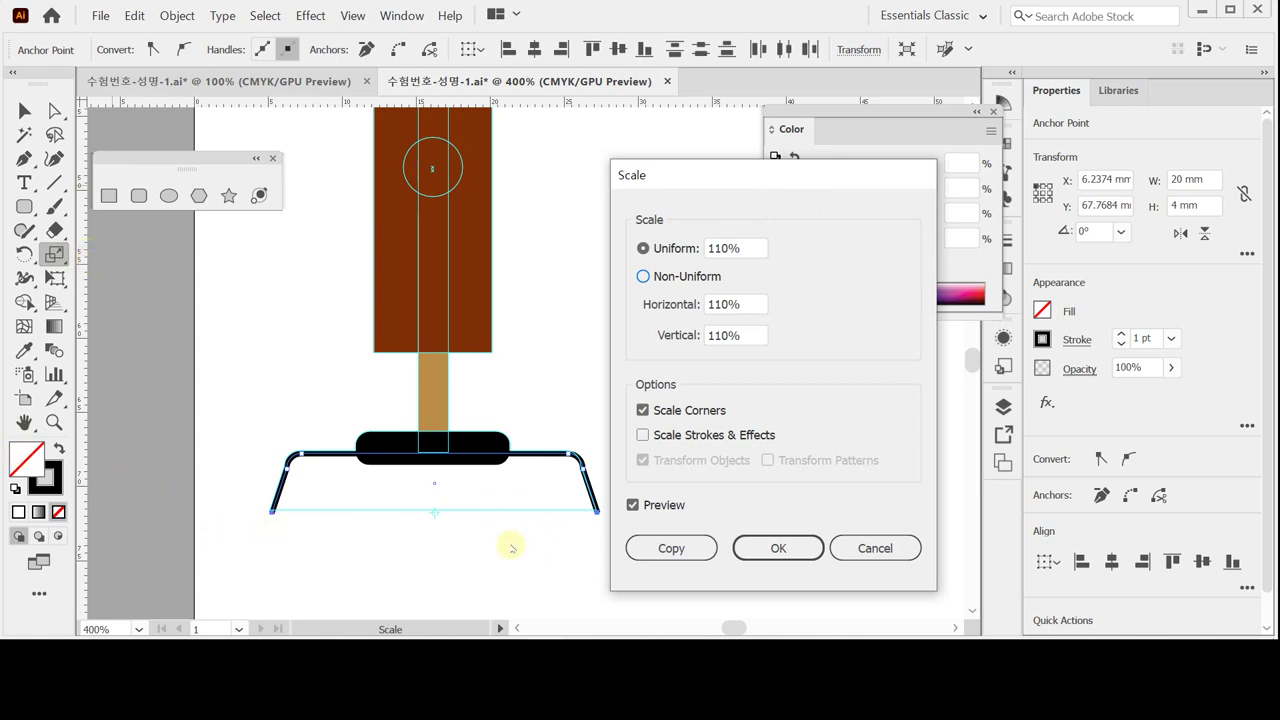
pyautogui.click(778, 548)
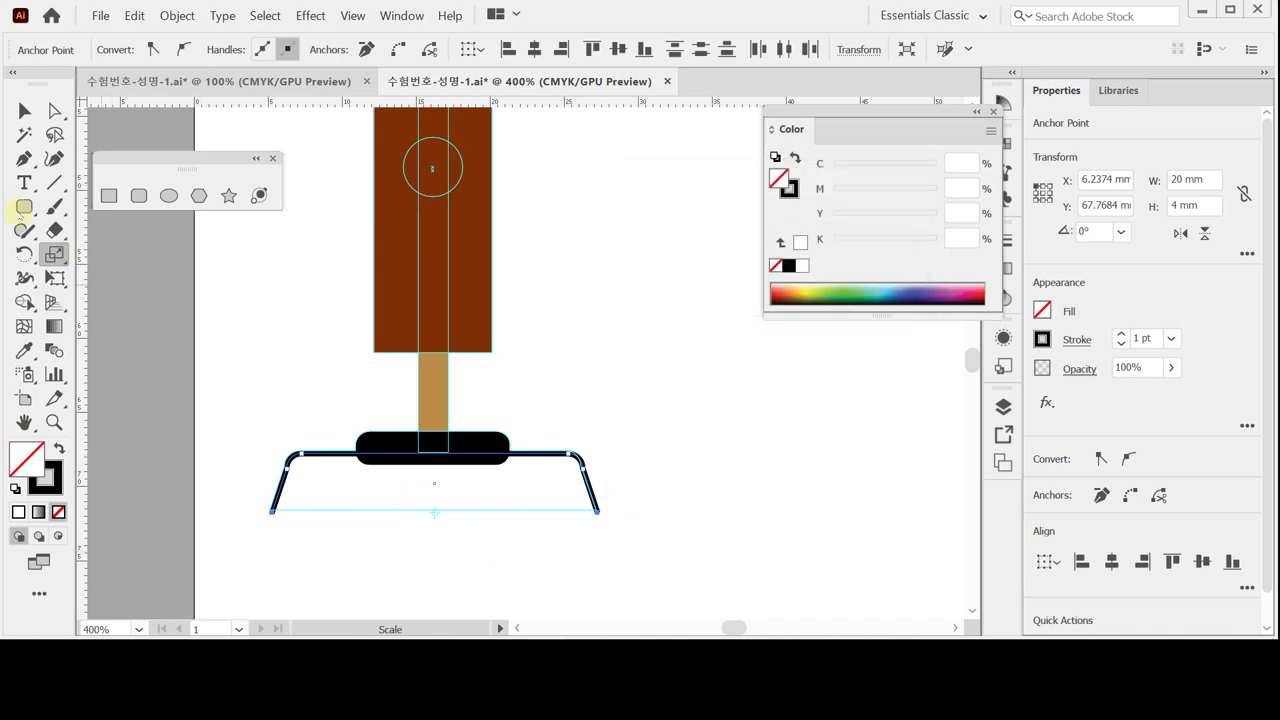
# - Align the base path and the raised black rounded rectangle on their horizontal centres and unite them into one shape
pyautogui.click(24, 110)
pyautogui.moveTo(330, 414); pyautogui.dragTo(386, 500)
pyautogui.click(1111, 484)
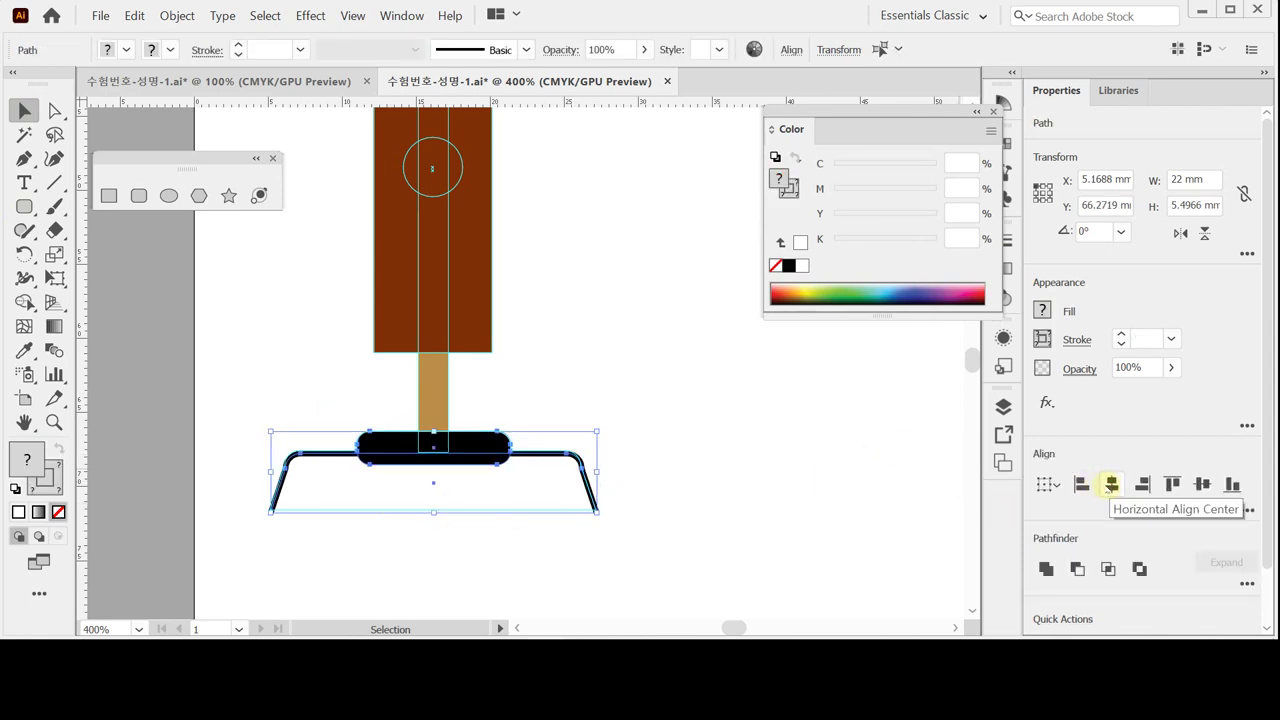
pyautogui.click(1046, 568)
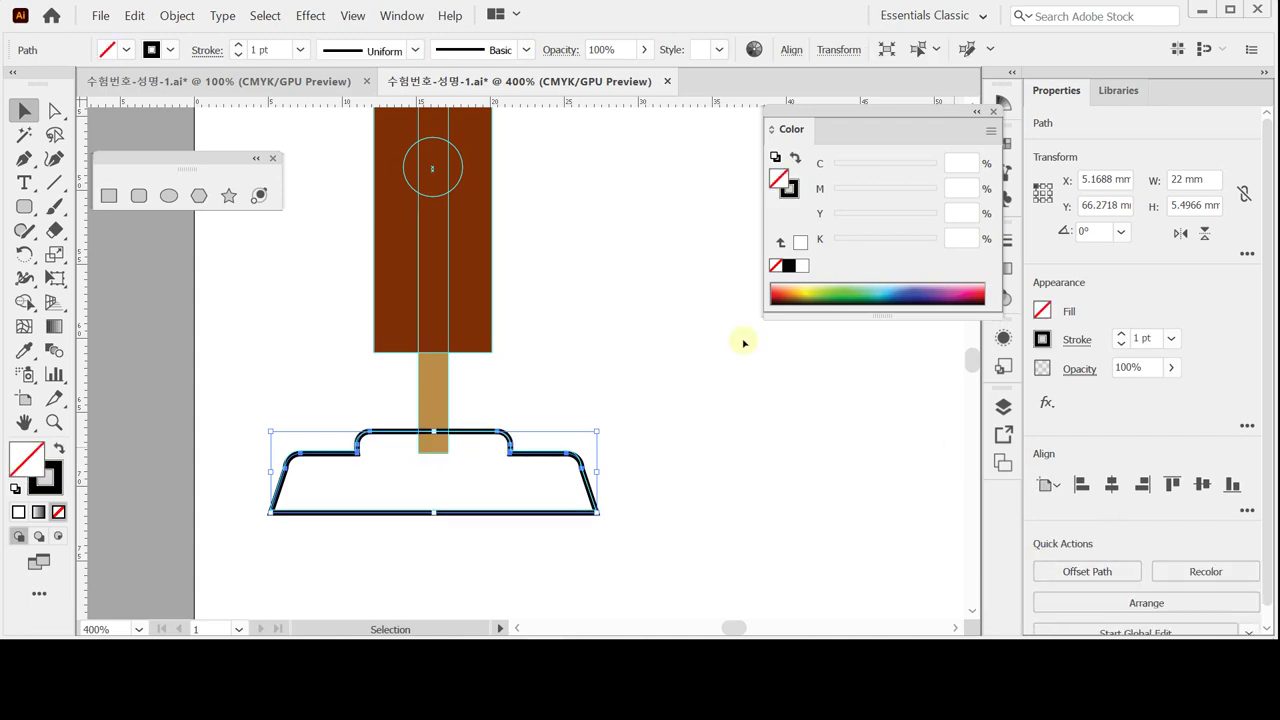
# - Swap the united base's fill and stroke to make it solid black without a stroke, and save the document
pyautogui.click(793, 157)
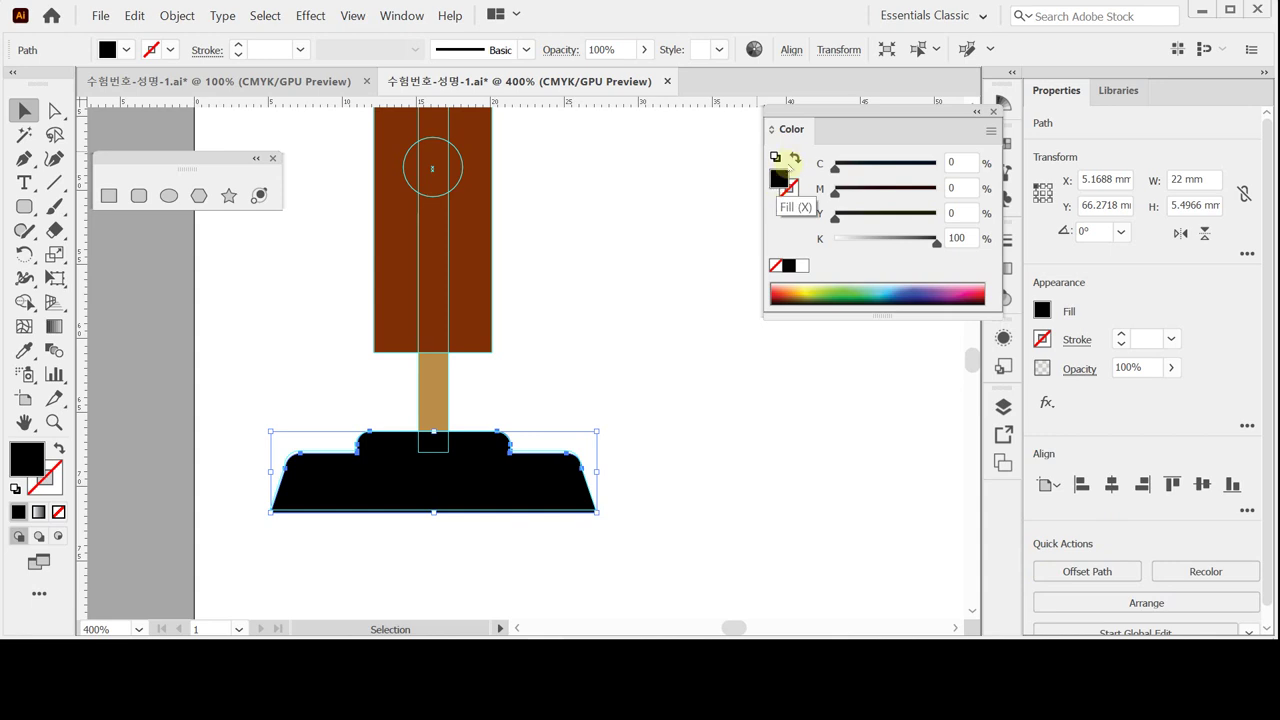
pyautogui.click(794, 157)
pyautogui.click(795, 157)
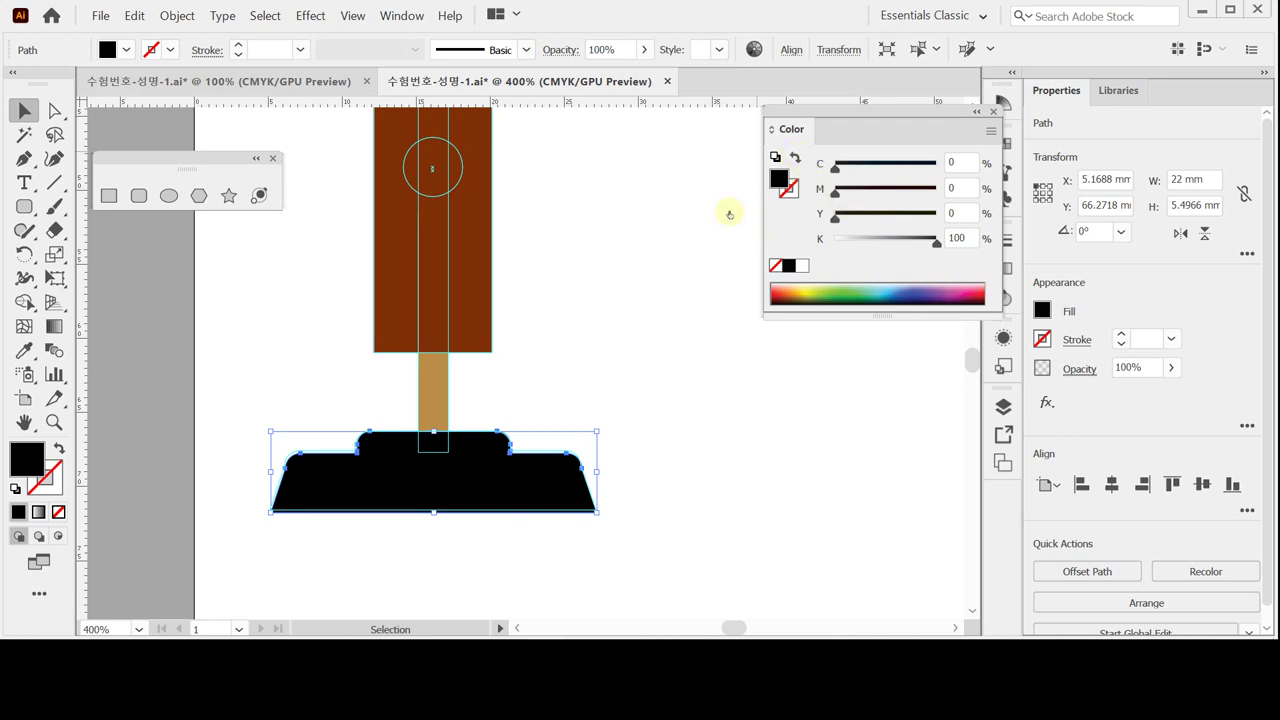
pyautogui.hotkey('ctrl', 's')
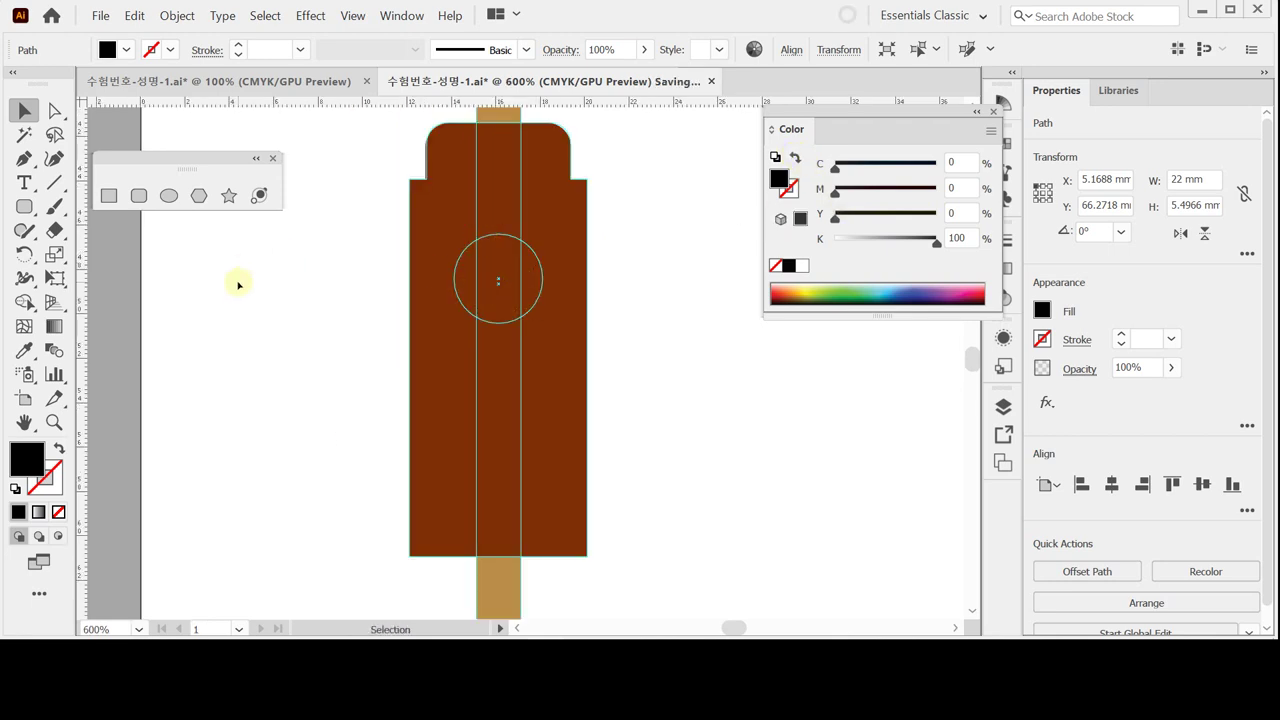
# - Create an exact 4 × 4 mm black circle on the body's circular guide and give it a white 1 pt stroke
pyautogui.click(169, 195)
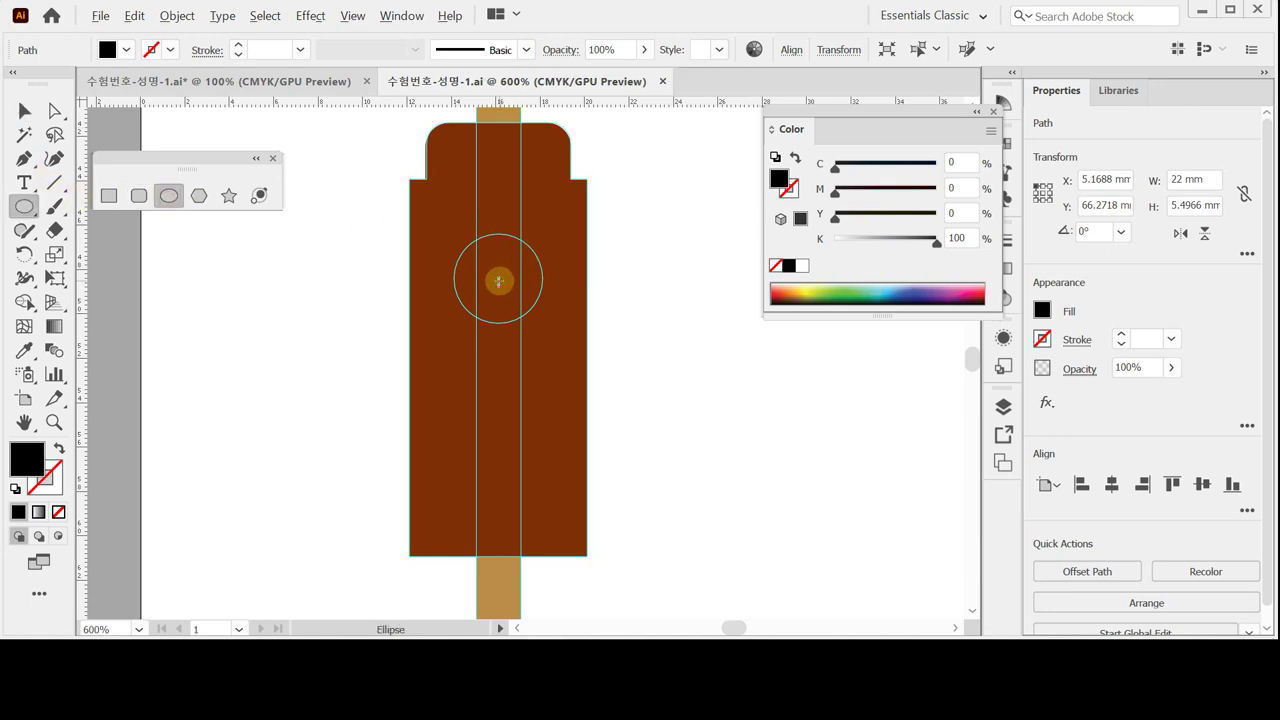
pyautogui.click(498, 281)
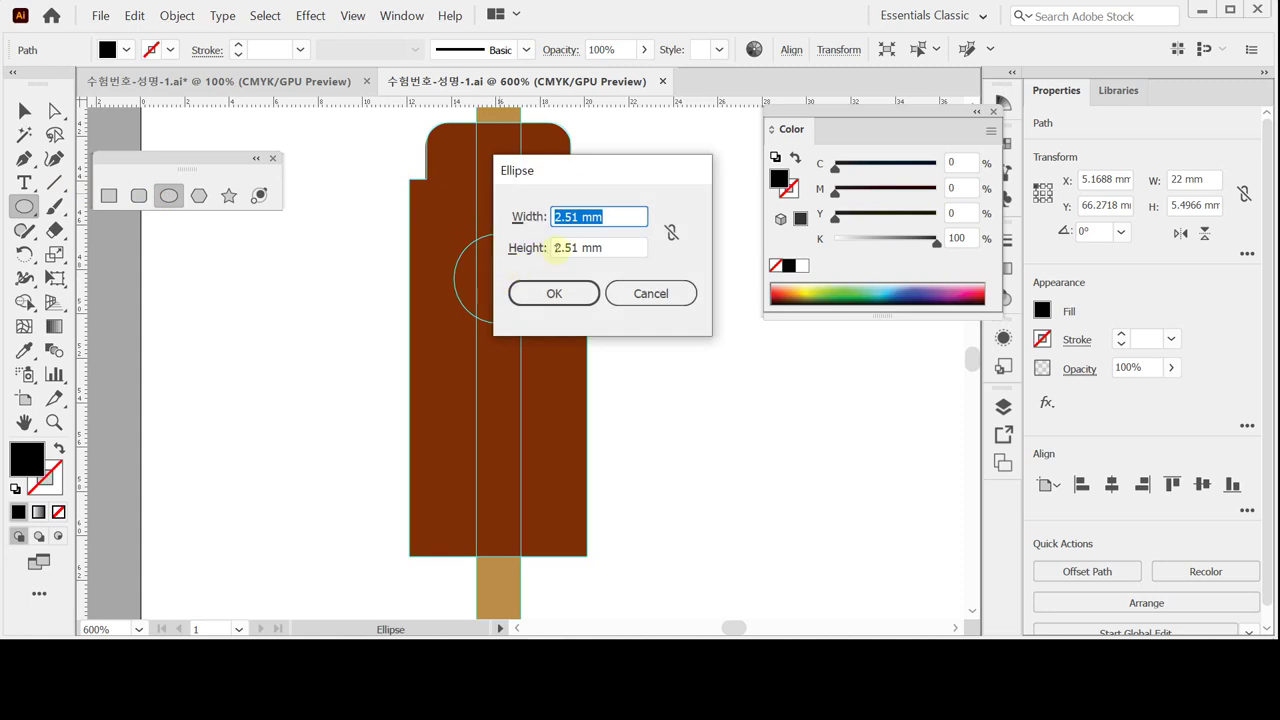
pyautogui.write('4')
pyautogui.press('Tab')
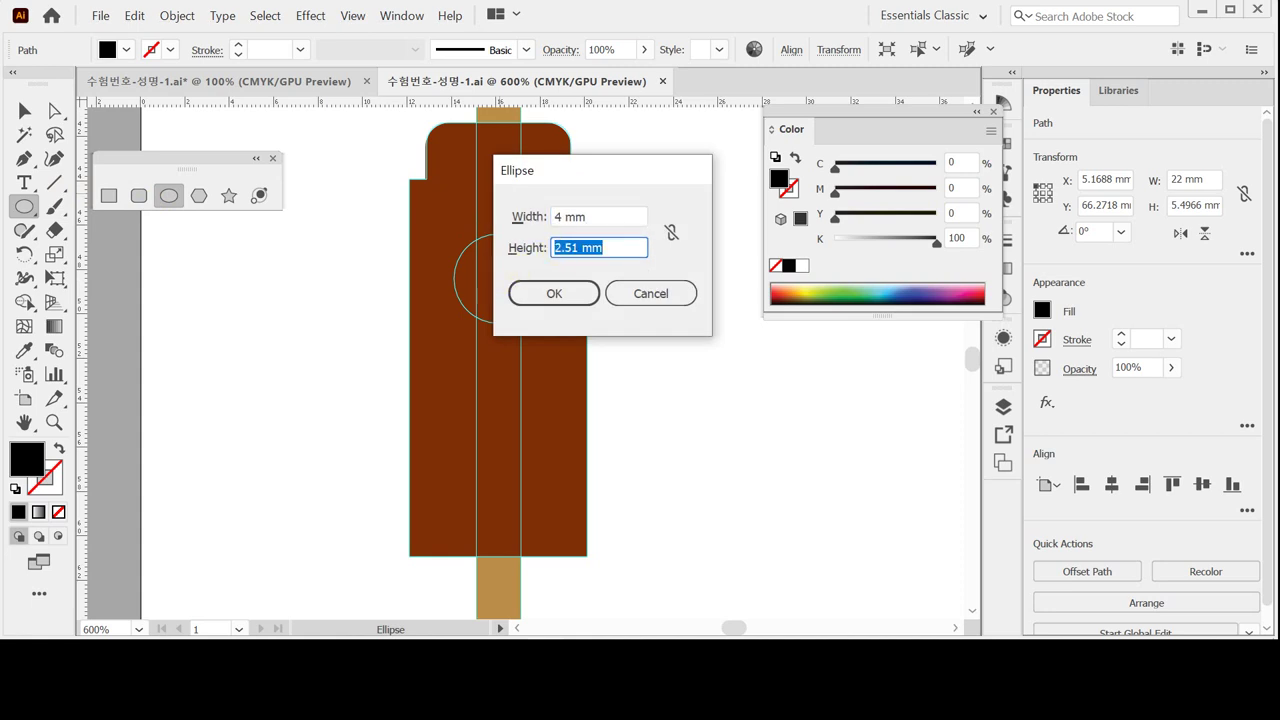
pyautogui.write('4')
pyautogui.press('Tab')
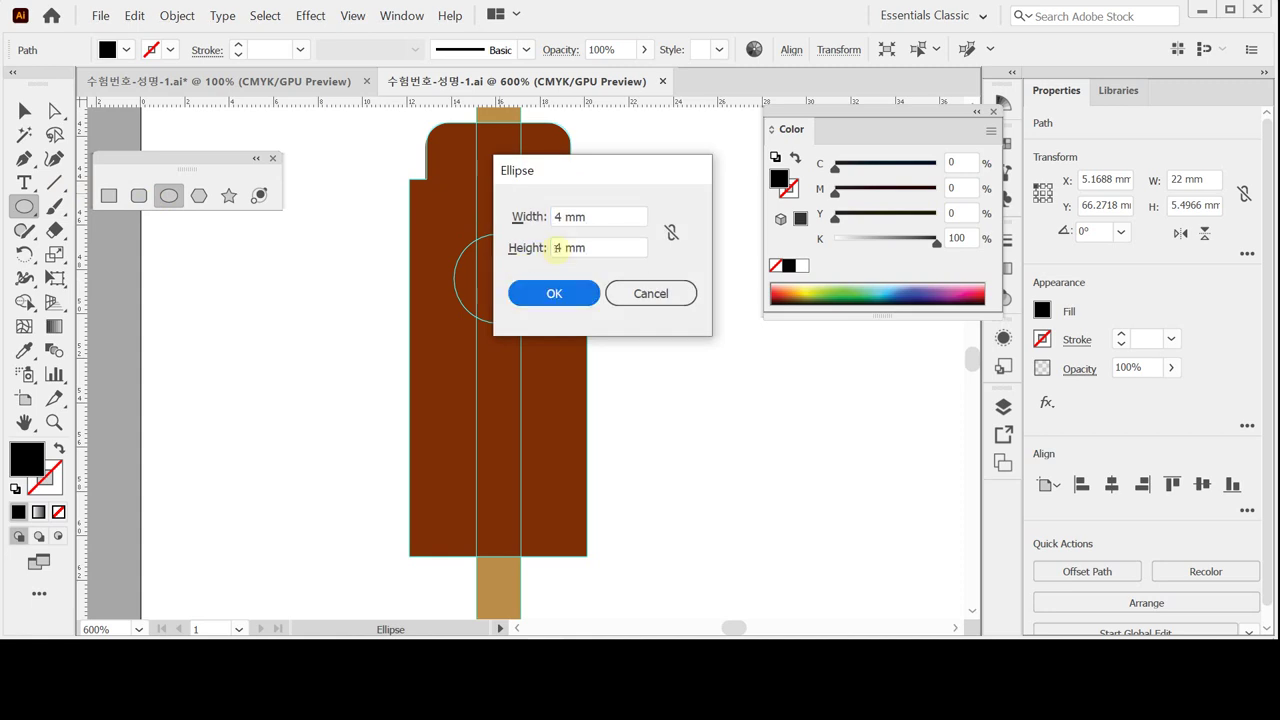
pyautogui.click(554, 293)
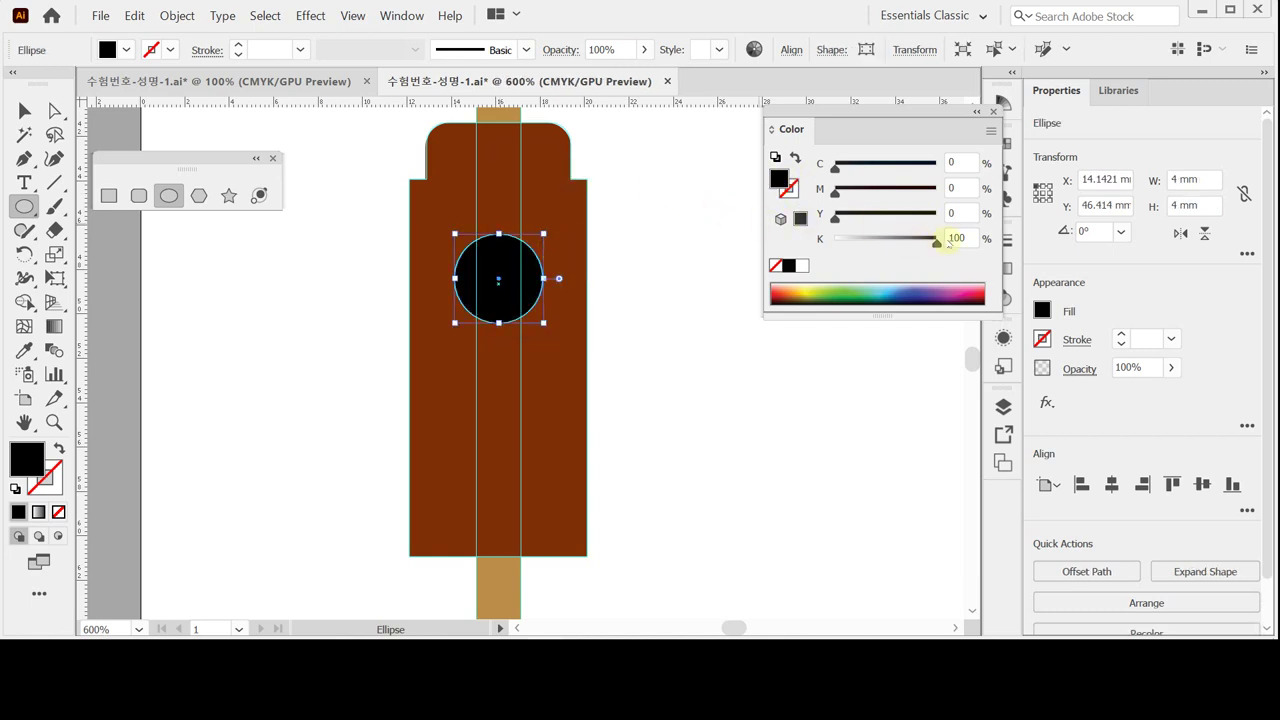
pyautogui.click(789, 190)
pyautogui.click(801, 265)
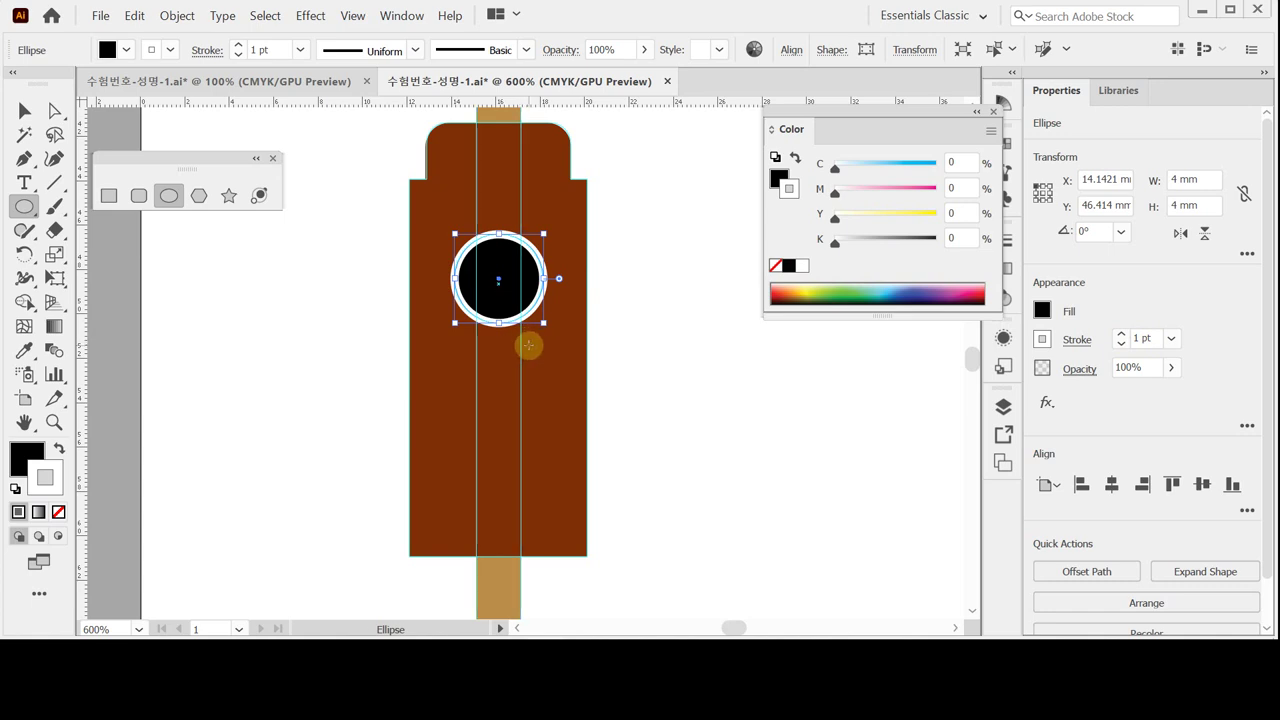
# - Select all of the vacuum cleaner's shapes, from grip to base, and group them
pyautogui.press('ctrl')
pyautogui.keyDown('ctrl'); pyautogui.keyDown('shift'); pyautogui.click(528, 345); pyautogui.keyUp('shift'); pyautogui.keyUp('ctrl')
pyautogui.click(528, 345)
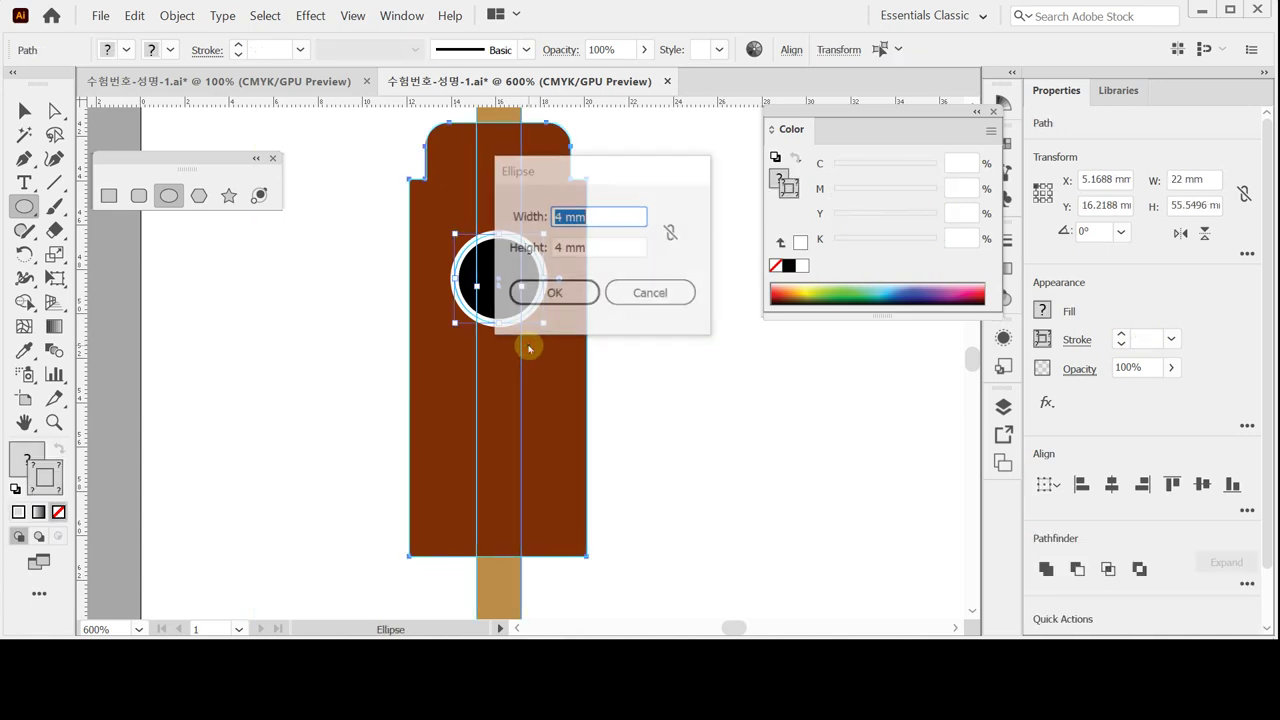
pyautogui.click(623, 292)
pyautogui.keyDown('ctrl'); pyautogui.keyDown('alt'); pyautogui.click(597, 385); pyautogui.keyUp('alt'); pyautogui.keyUp('ctrl')
pyautogui.keyDown('ctrl'); pyautogui.keyDown('alt'); pyautogui.click(597, 385); pyautogui.keyUp('alt'); pyautogui.keyUp('ctrl')
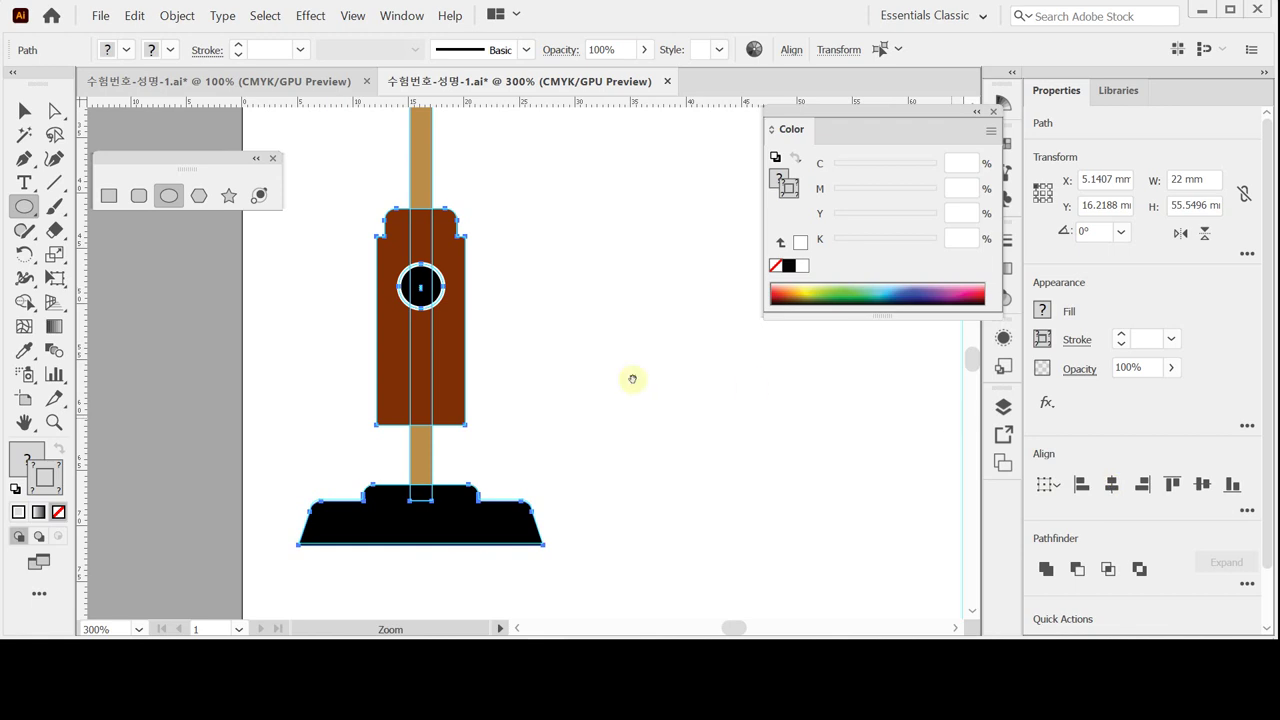
pyautogui.keyDown('ctrl'); pyautogui.keyDown('alt'); pyautogui.click(583, 332); pyautogui.keyUp('alt'); pyautogui.keyUp('ctrl')
pyautogui.moveTo(523, 324); pyautogui.dragTo(523, 340)
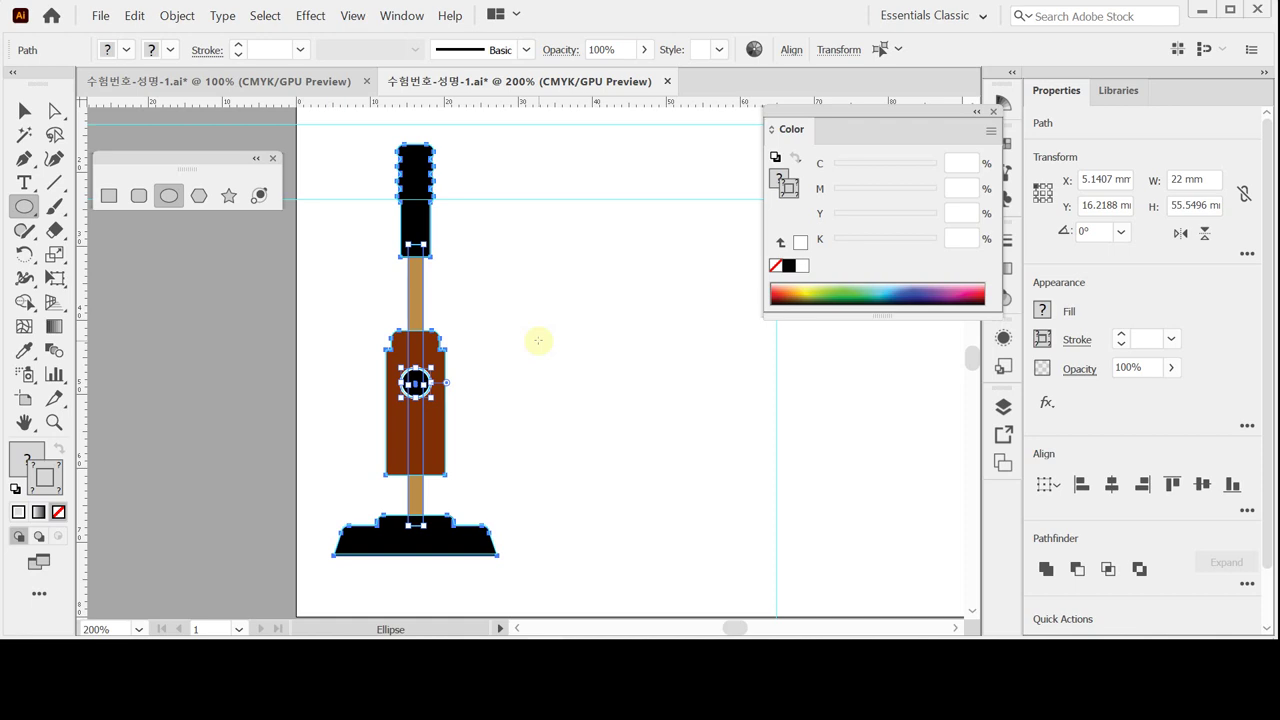
pyautogui.press('ctrl')
pyautogui.hotkey('ctrl', 'g')
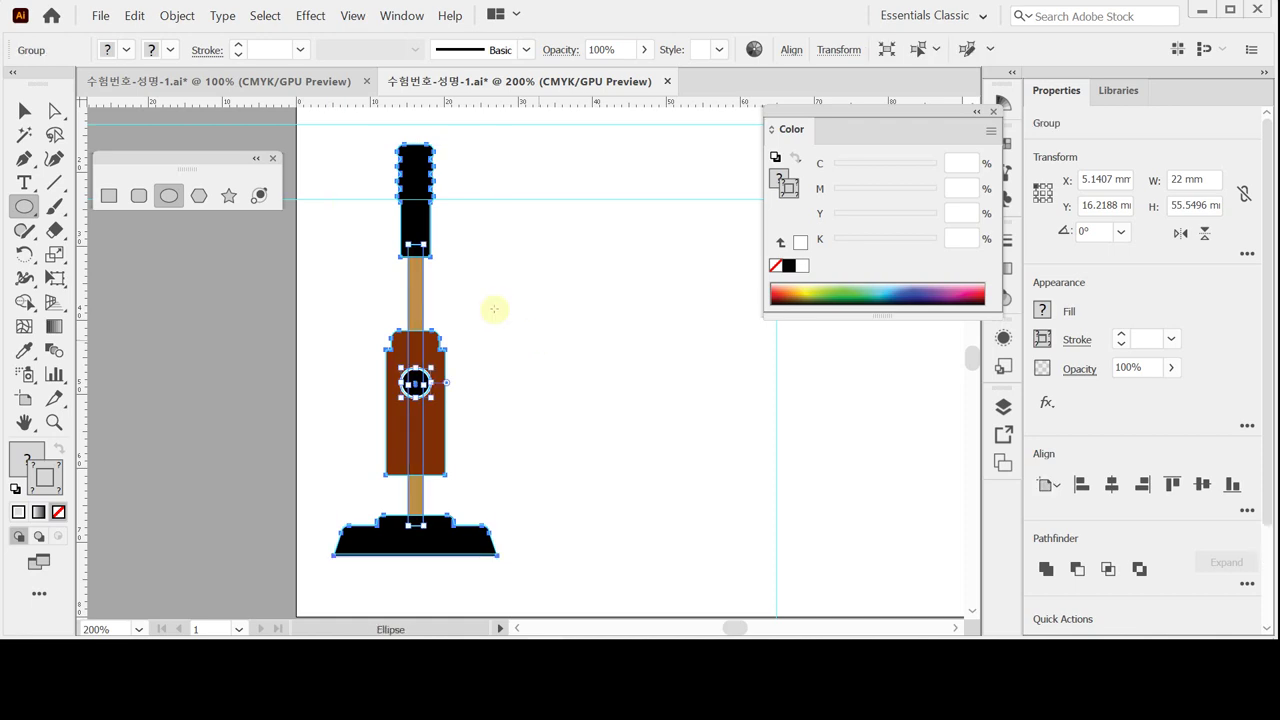
# - Rotate the vacuum cleaner group by 15°
pyautogui.click(24, 257)
pyautogui.doubleClick(24, 257)
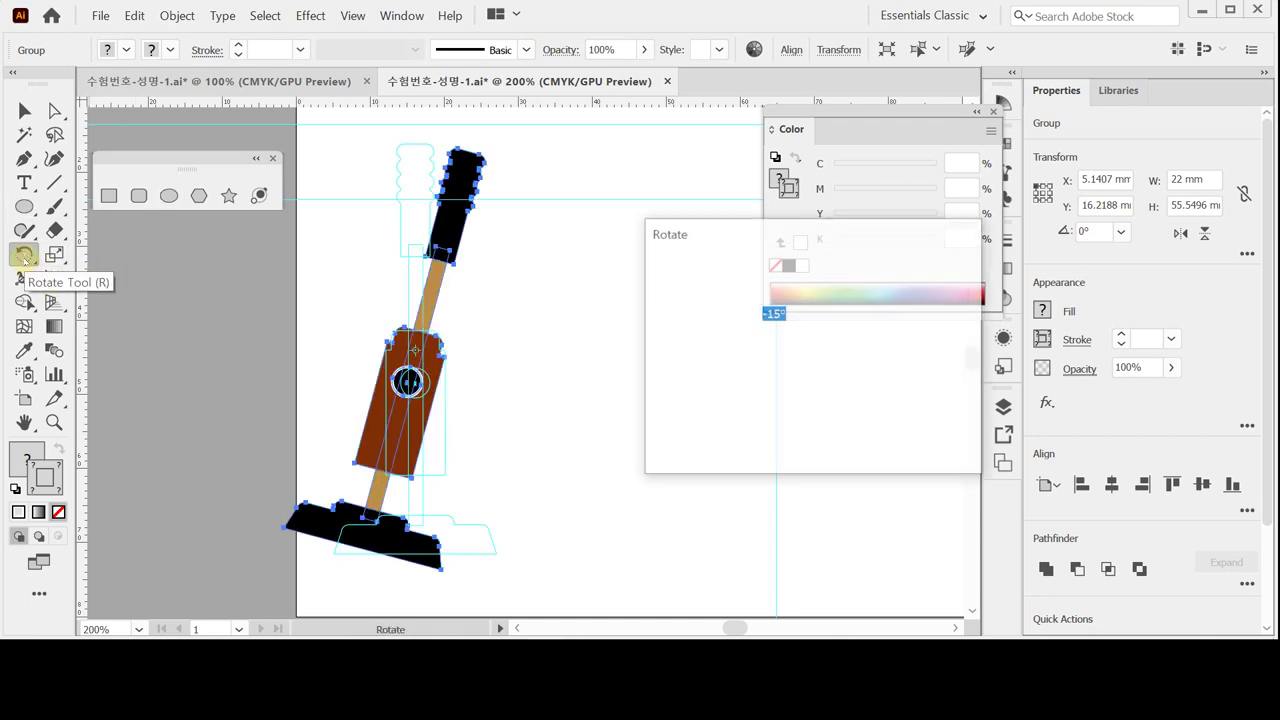
pyautogui.write('15')
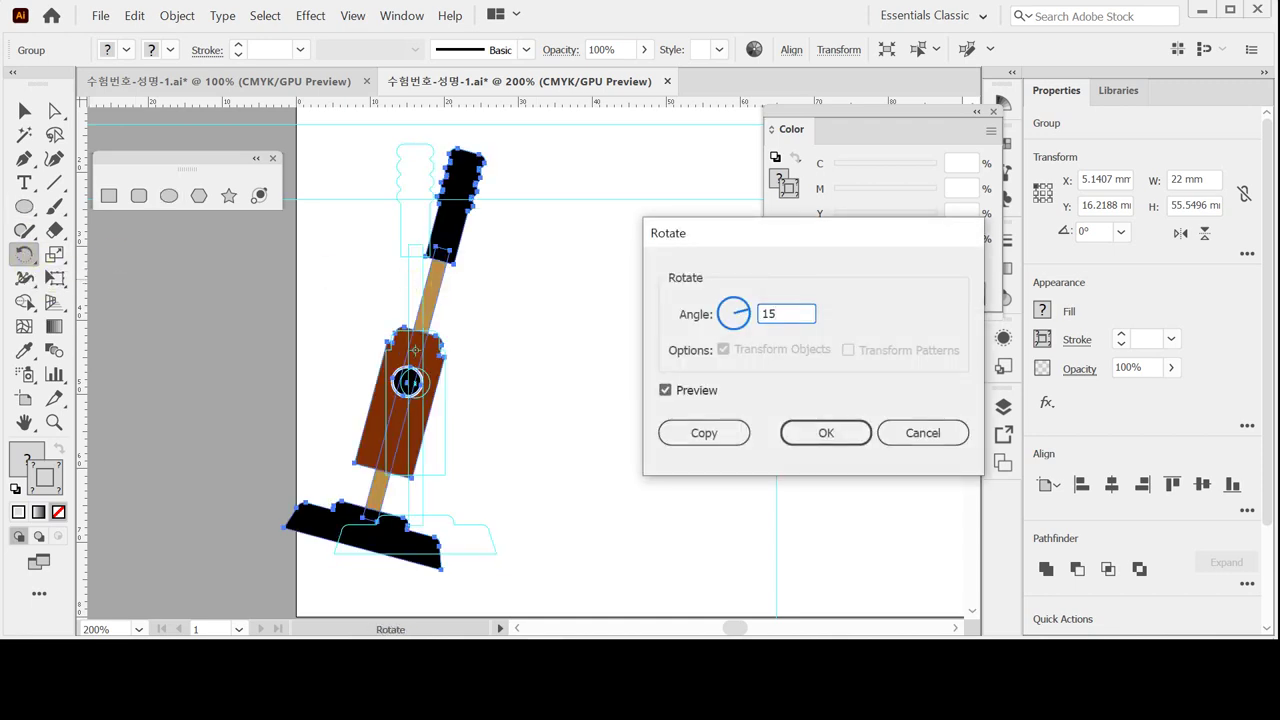
pyautogui.press('Tab')
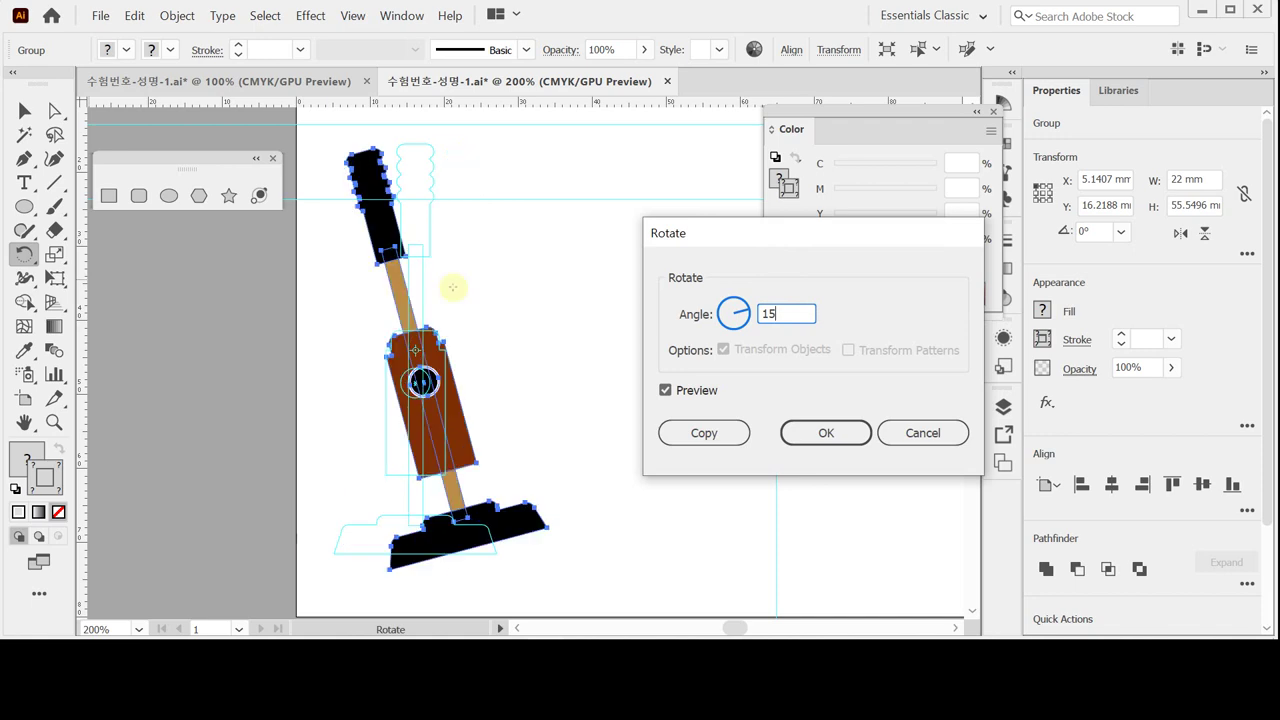
pyautogui.press('Return')
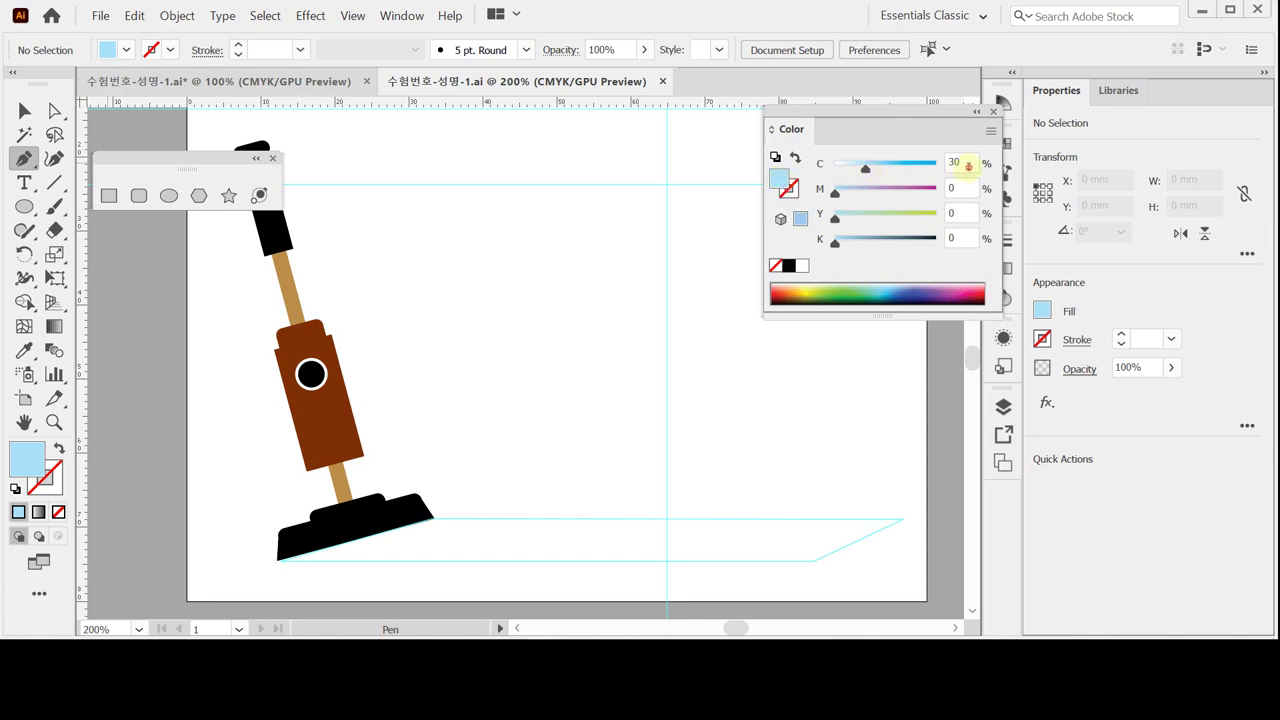
# - Trace the floor guide with the Pen tool as a closed parallelogram filled with C30 M0 Y0 K0, tucking its corner under the vacuum base
pyautogui.click(960, 162)
pyautogui.moveTo(524, 474); pyautogui.dragTo(514, 446)
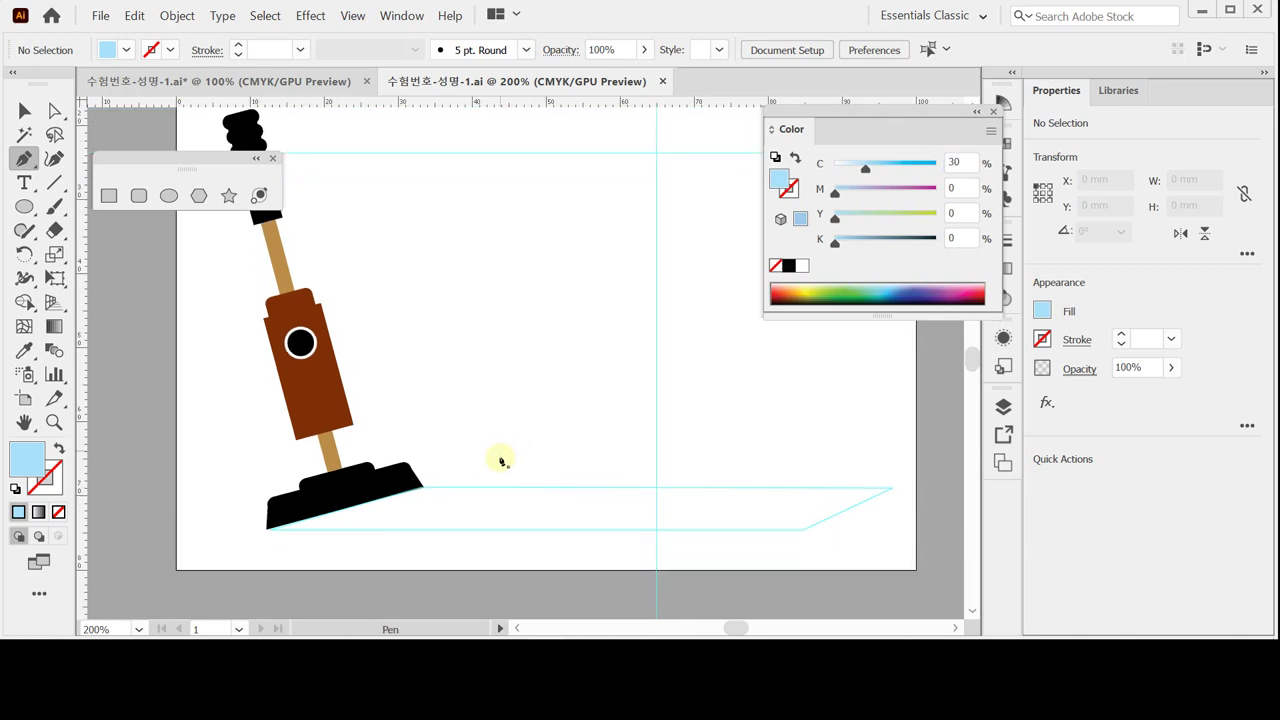
pyautogui.click(268, 528)
pyautogui.click(792, 547)
pyautogui.moveTo(794, 543); pyautogui.dragTo(804, 531)
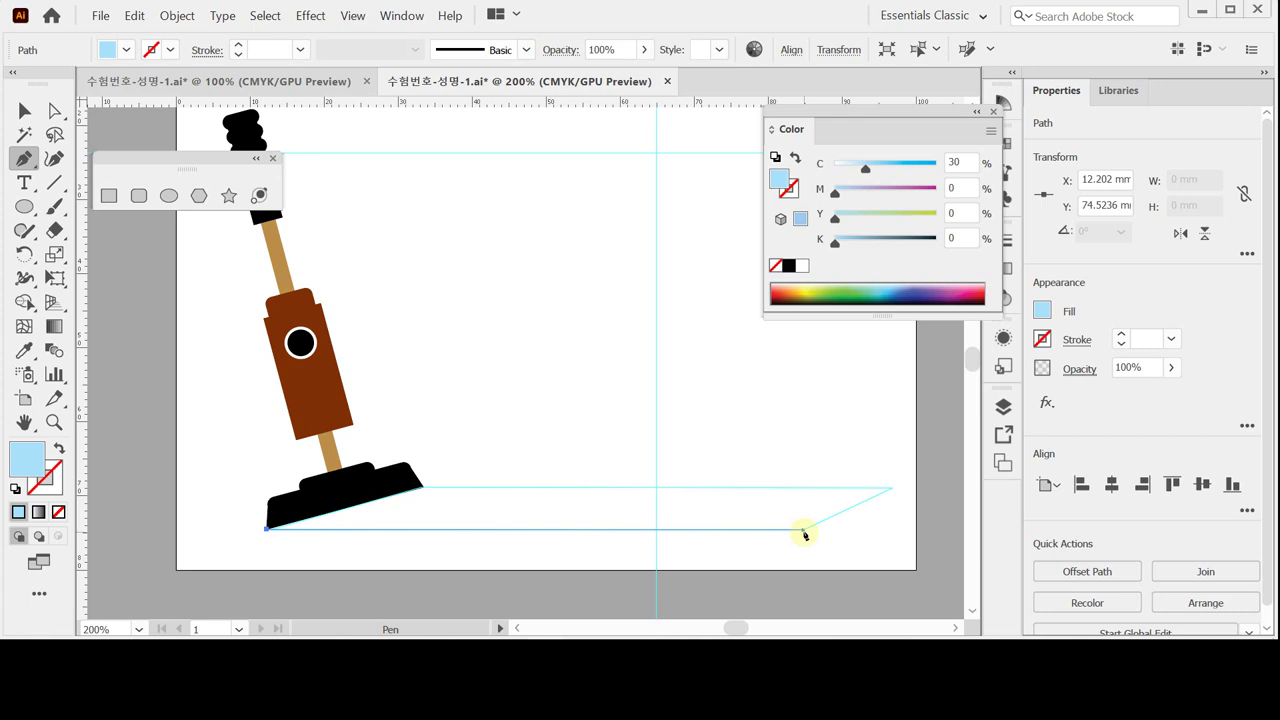
pyautogui.click(803, 531)
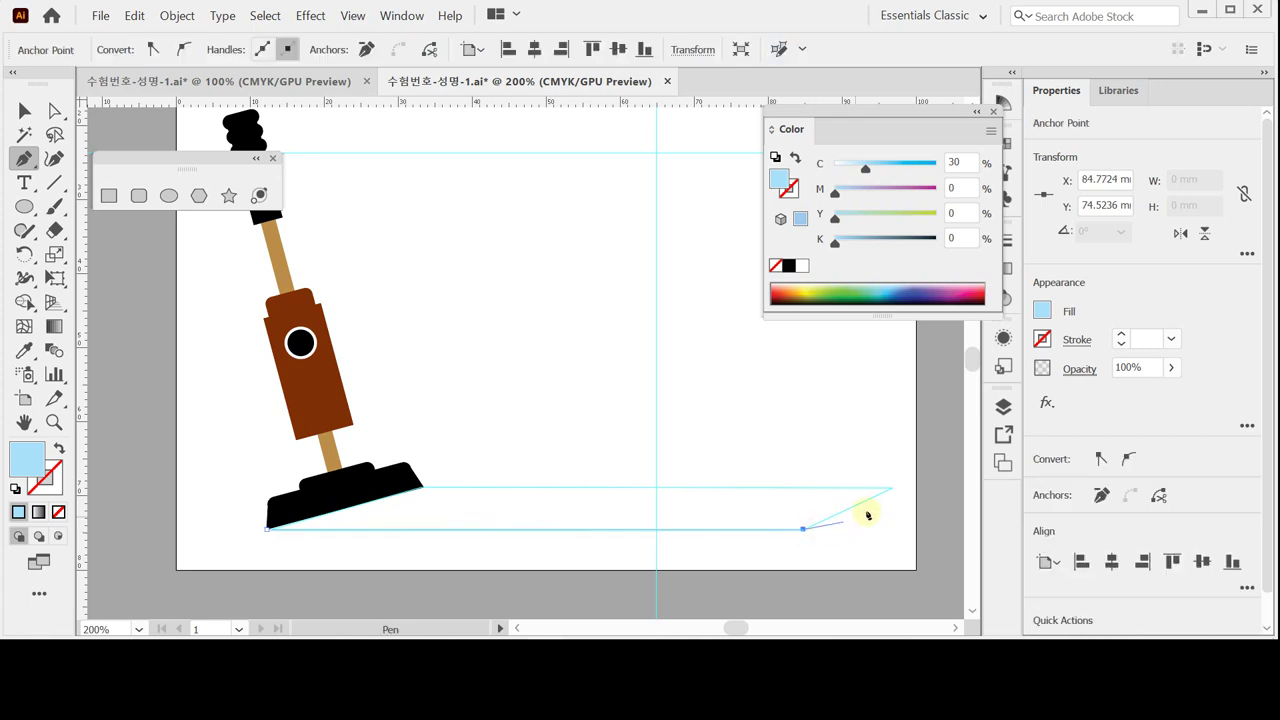
pyautogui.click(892, 489)
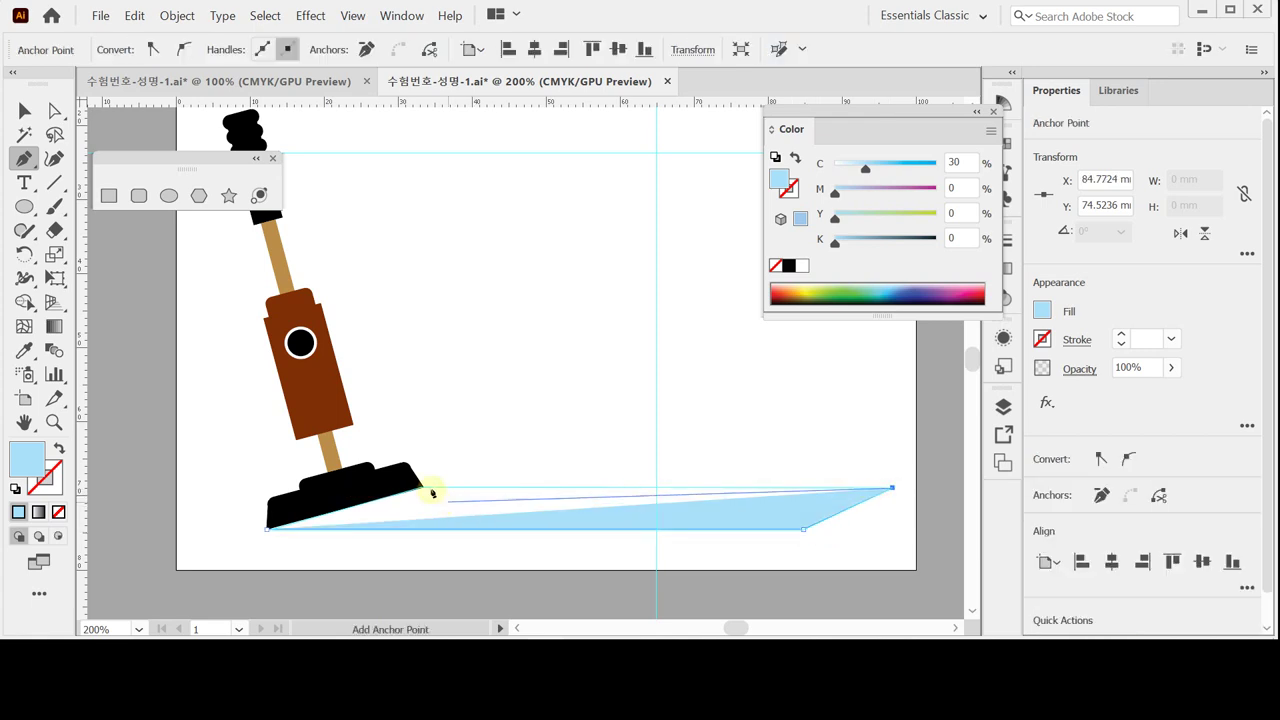
pyautogui.click(400, 487)
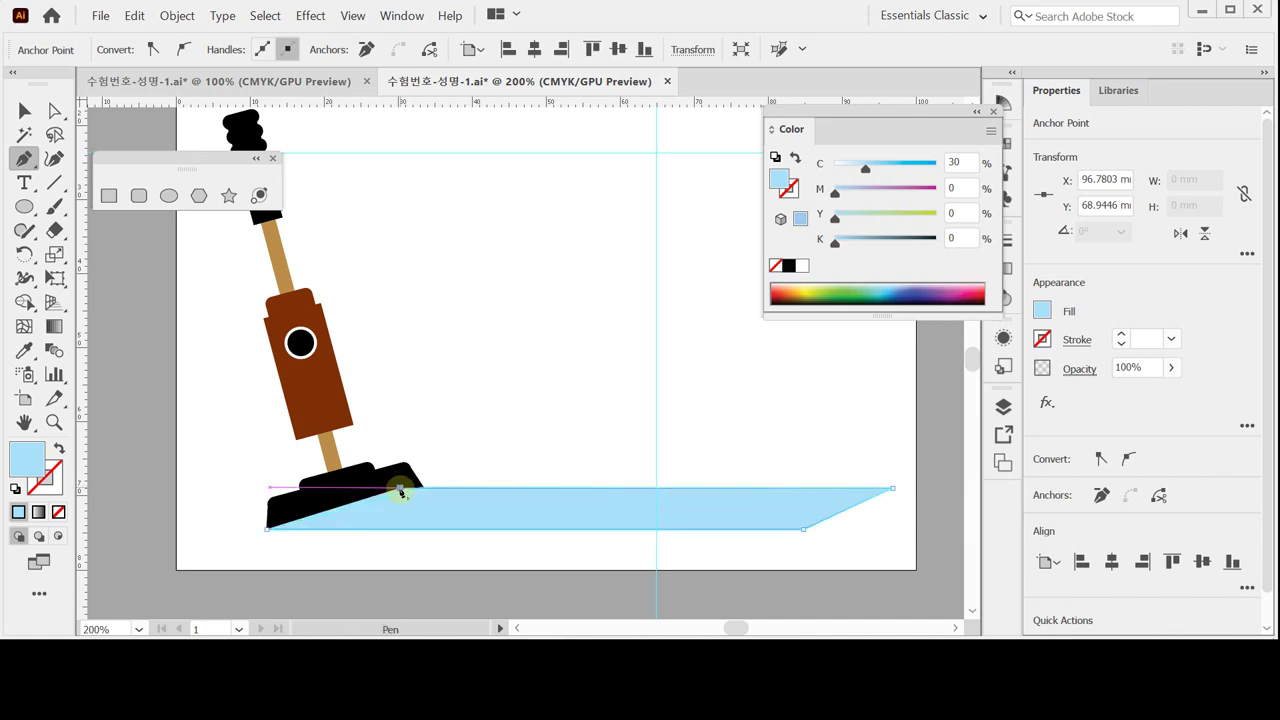
pyautogui.click(268, 532)
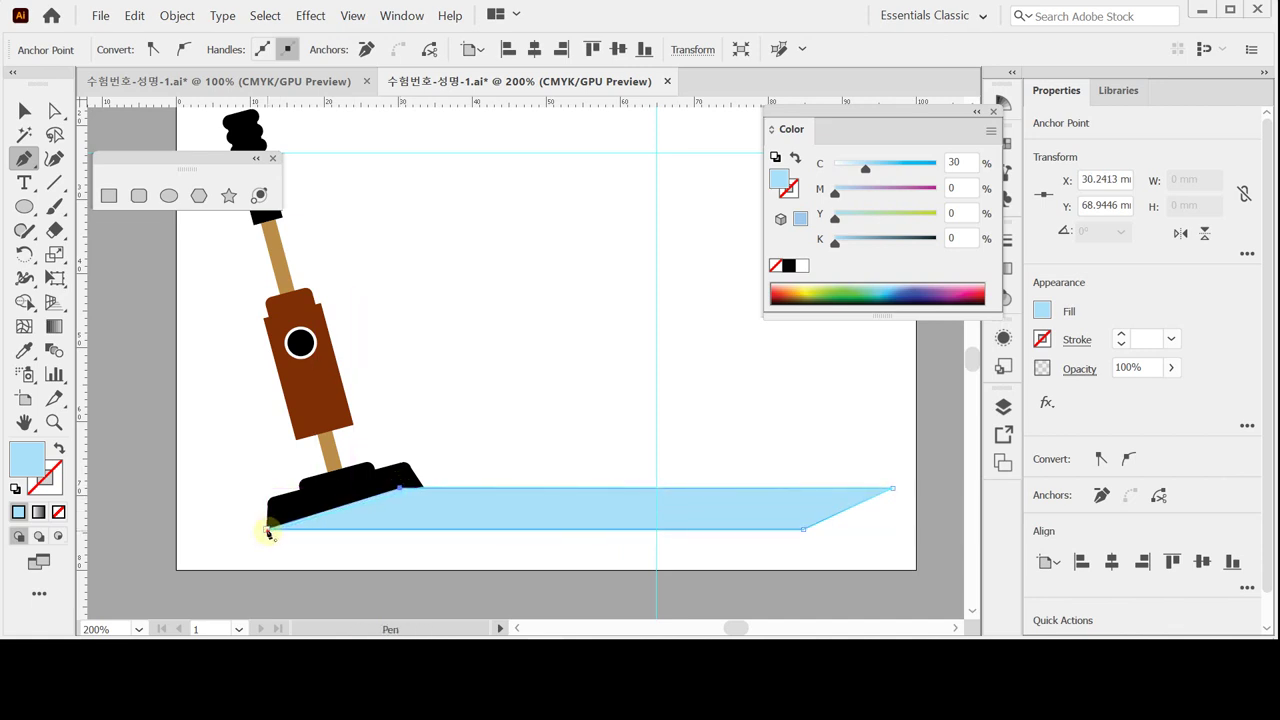
# - Send the light blue floor shape to the back, deselect it and save the document
pyautogui.rightClick(470, 511)
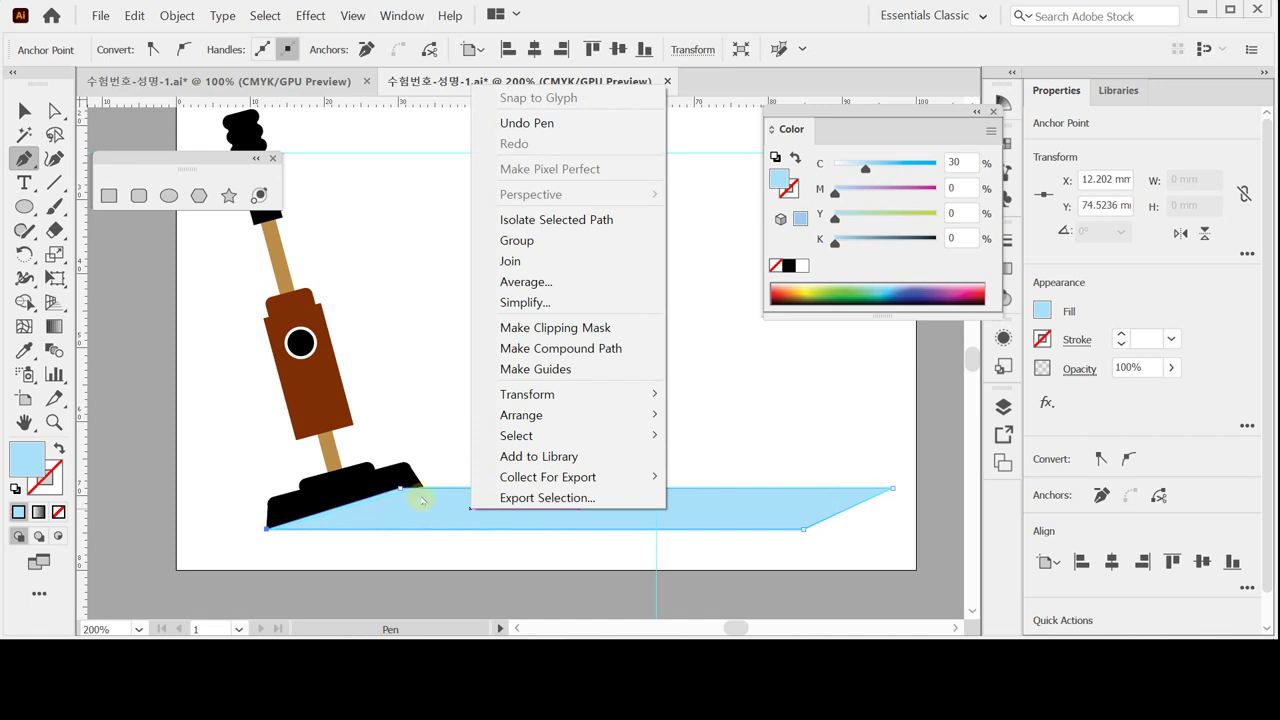
pyautogui.moveTo(555, 423)
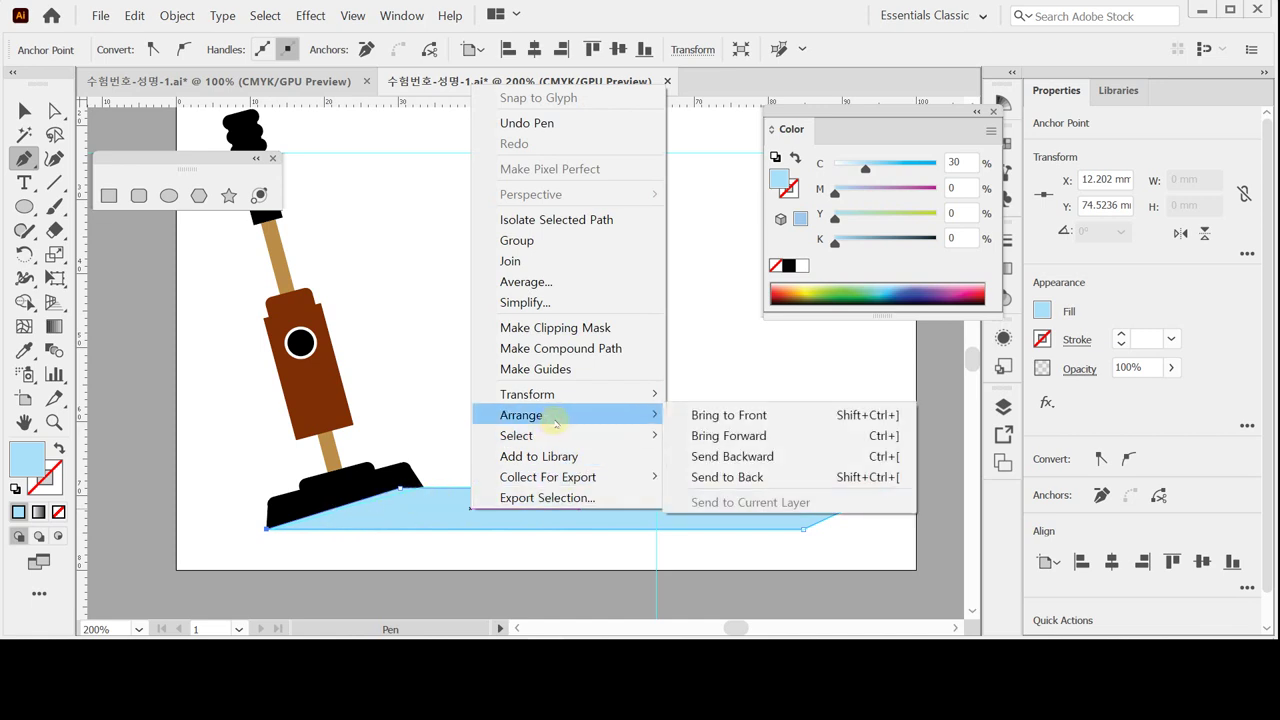
pyautogui.click(727, 477)
pyautogui.keyDown('ctrl'); pyautogui.click(665, 426); pyautogui.keyUp('ctrl')
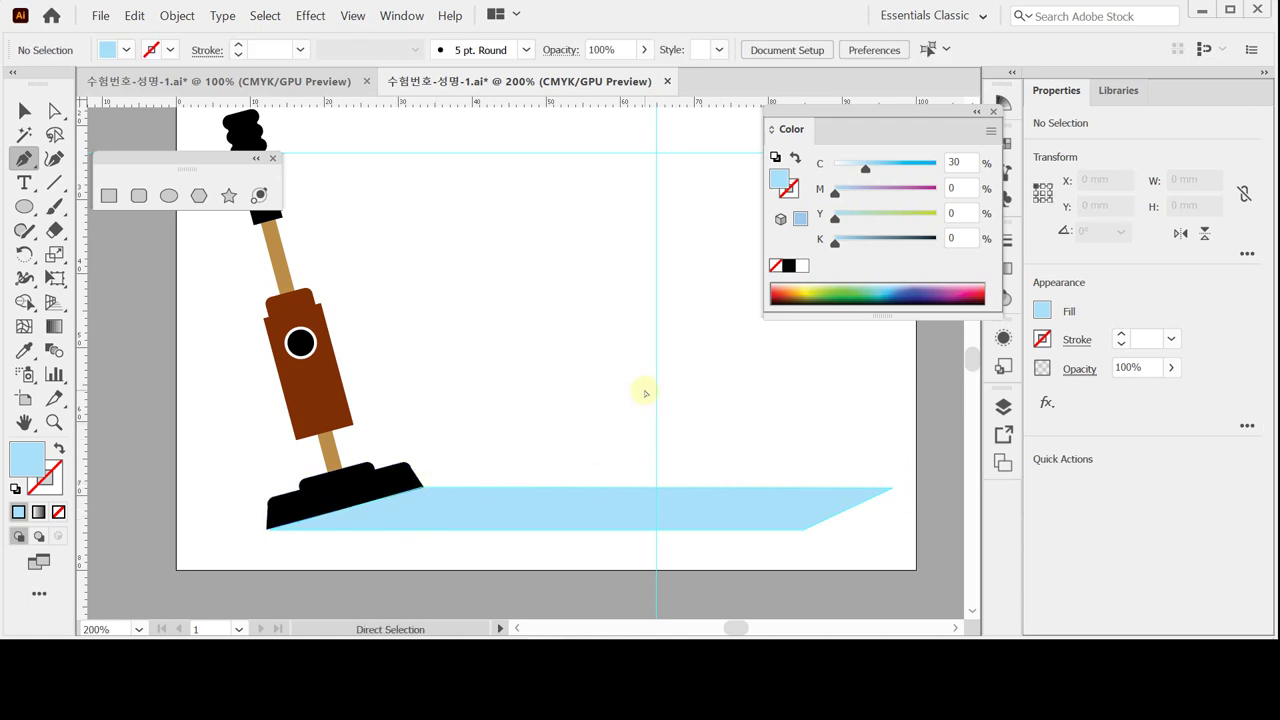
pyautogui.hotkey('ctrl', 's')
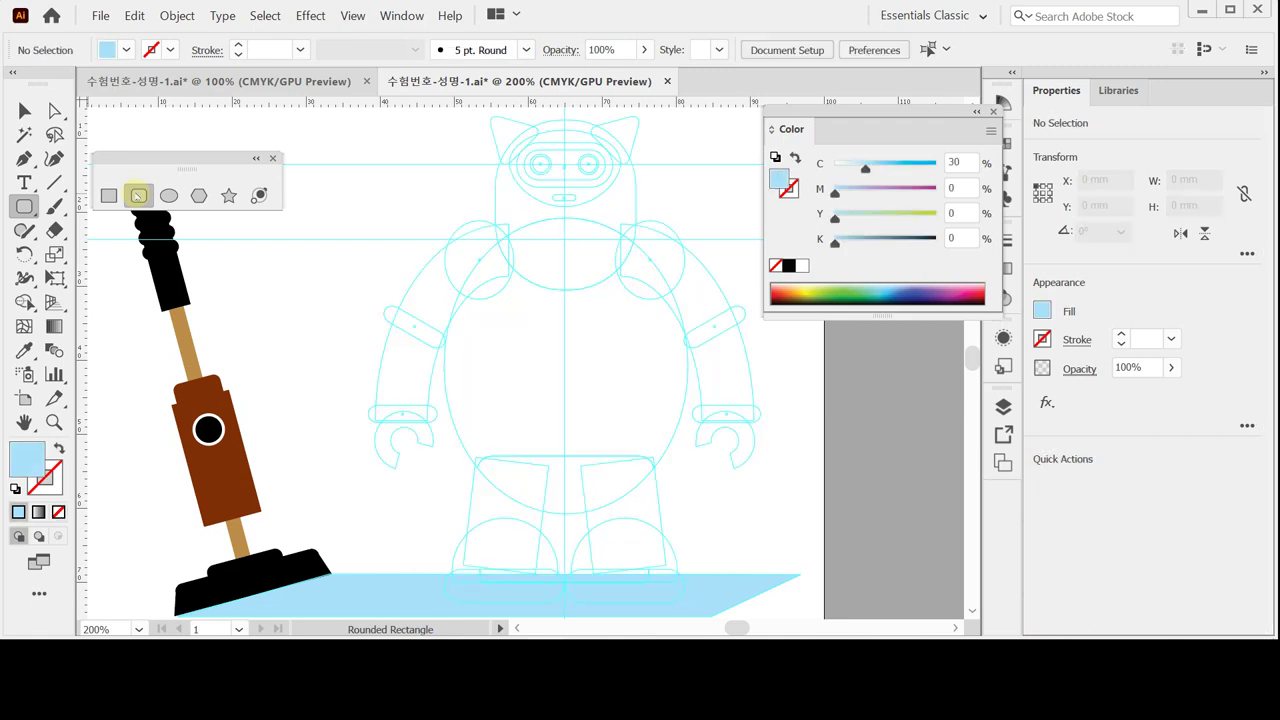
# - Create a 19 × 23 mm rounded rectangle with a 9 mm corner radius on the robot's head guide and apply the default white fill and black stroke
pyautogui.hotkey('ctrl', '+')
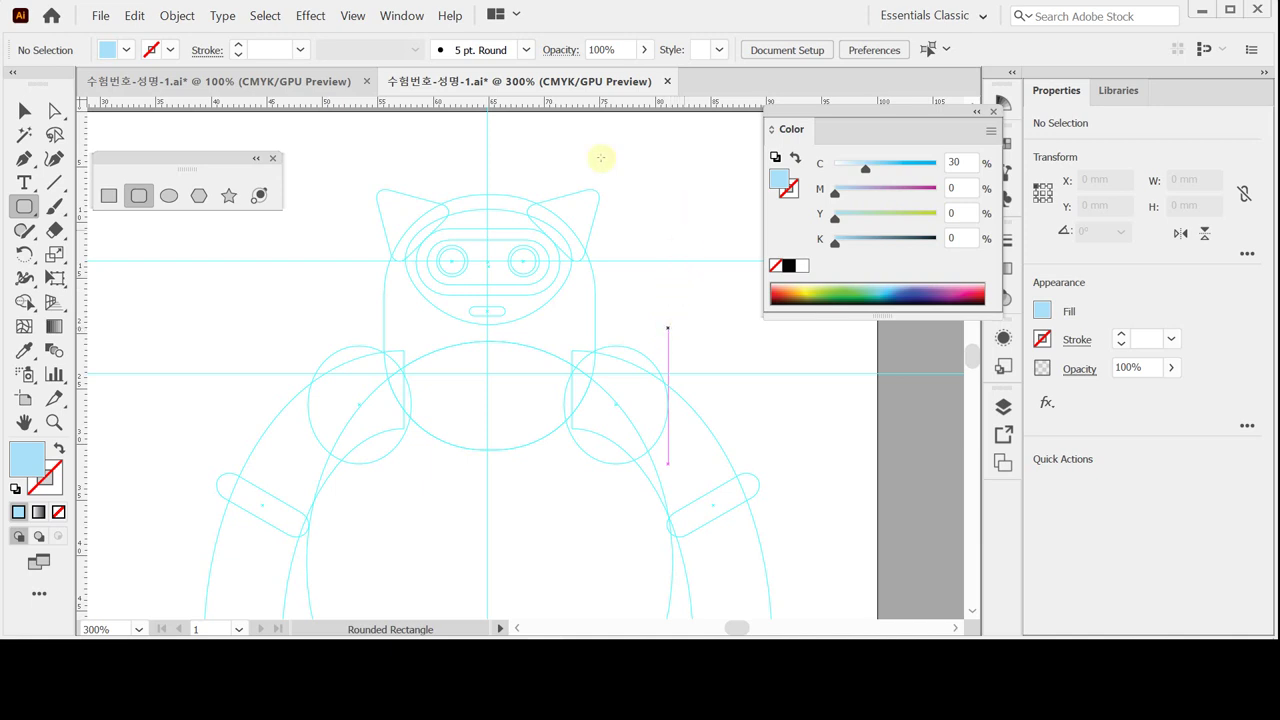
pyautogui.click(141, 196)
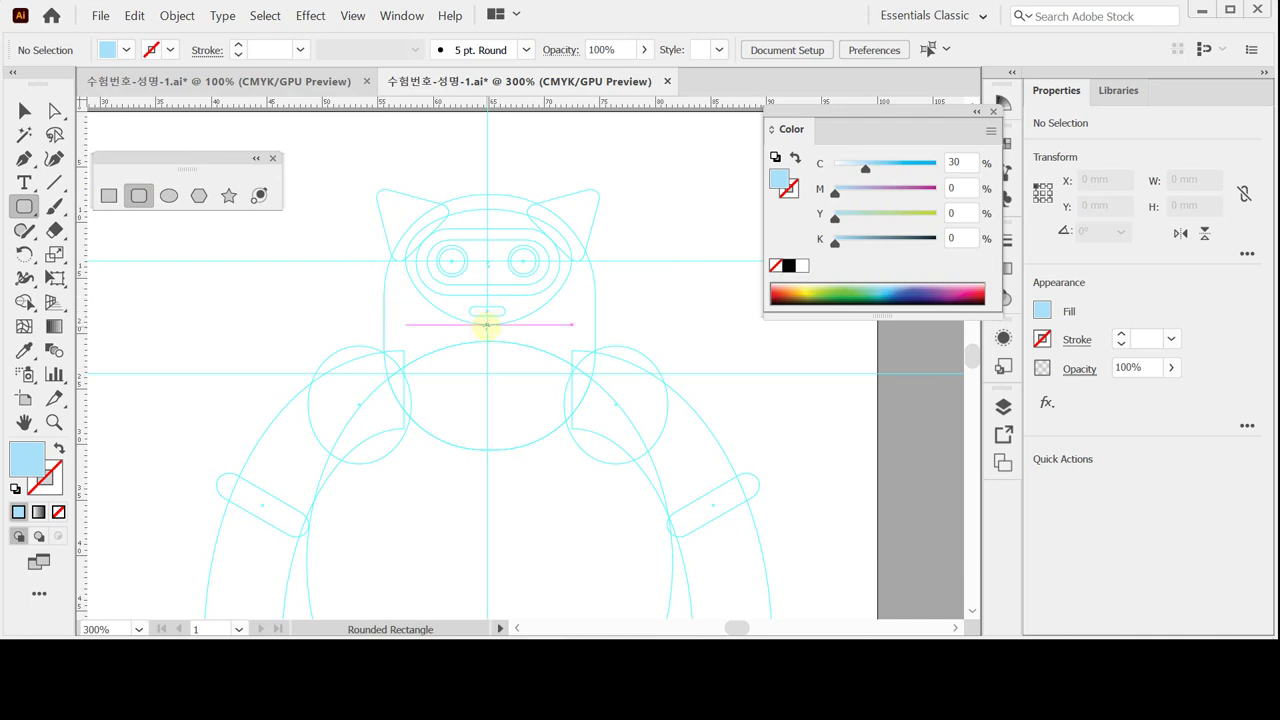
pyautogui.click(486, 325)
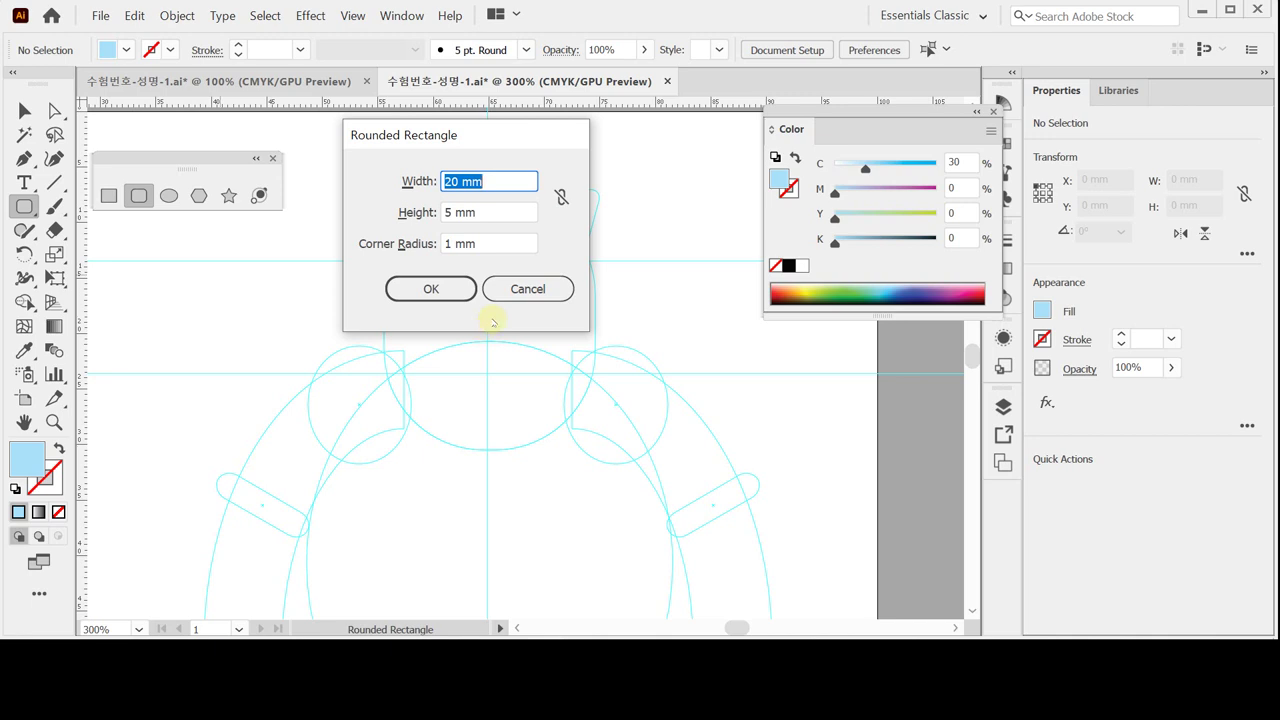
pyautogui.write('19')
pyautogui.press('capslock')
pyautogui.write('23')
pyautogui.press('capslock')
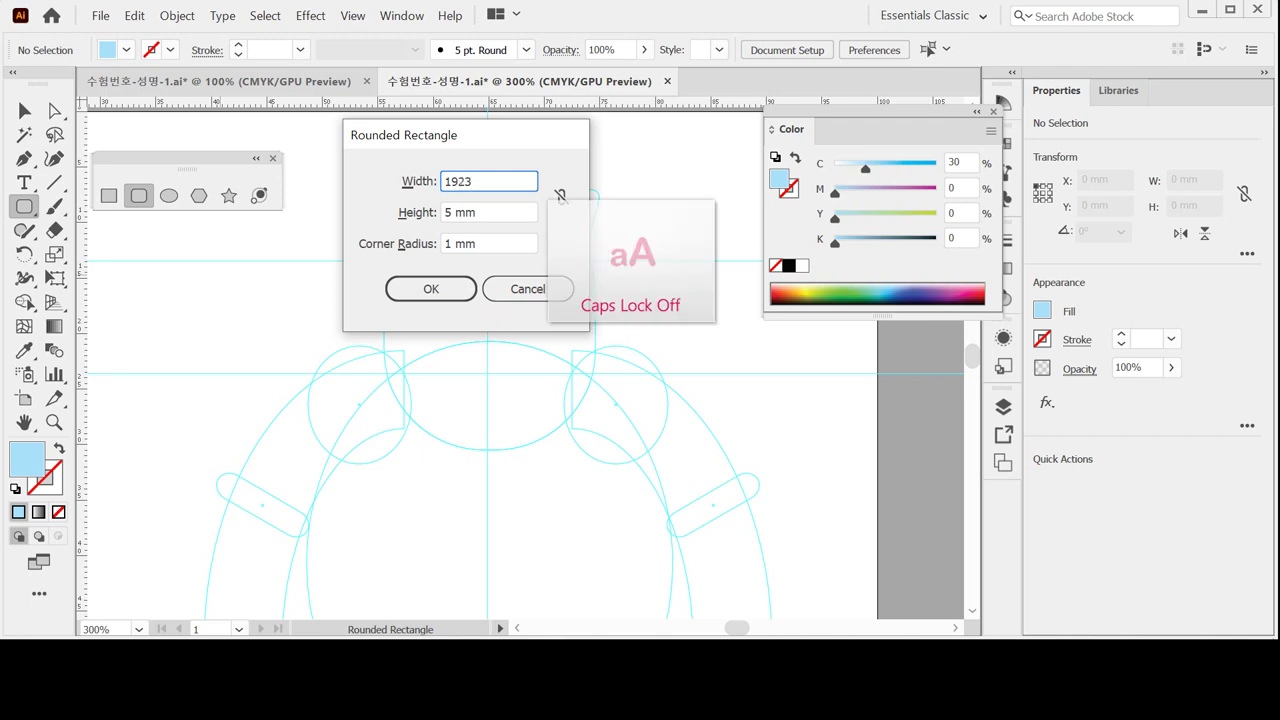
pyautogui.press('BackSpace')
pyautogui.press('BackSpace')
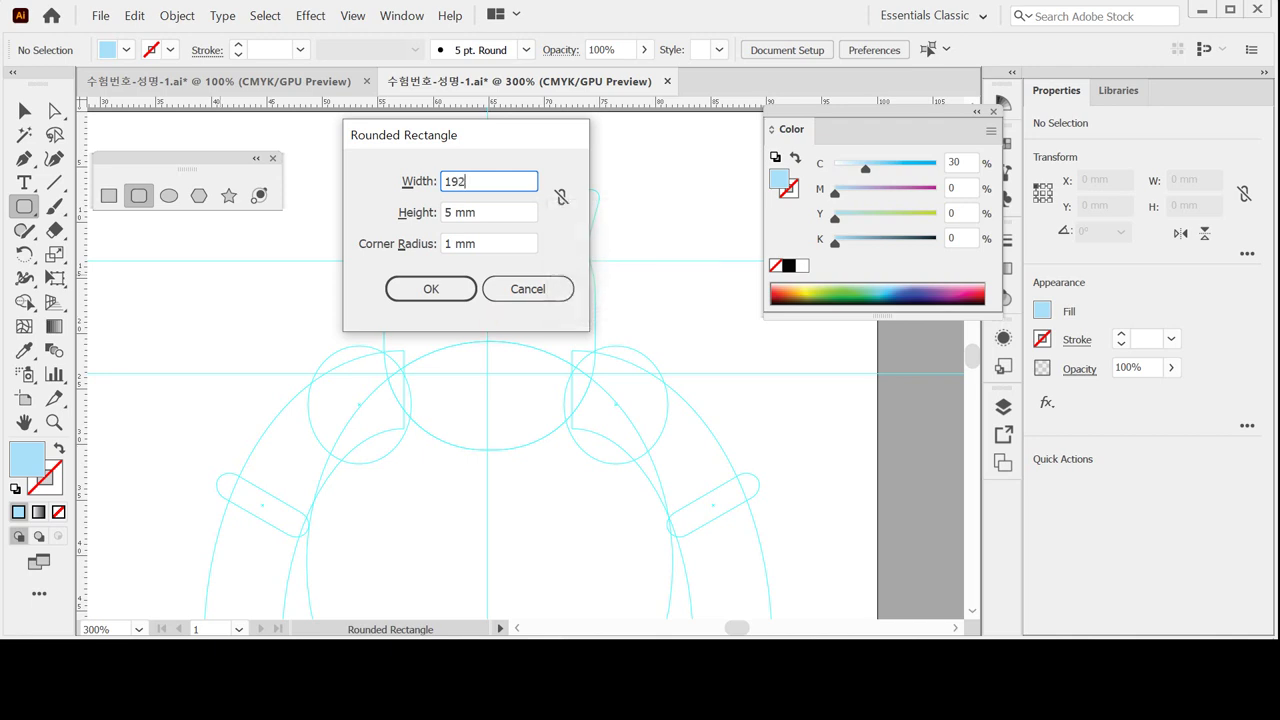
pyautogui.press('Tab')
pyautogui.write('23')
pyautogui.press('Tab')
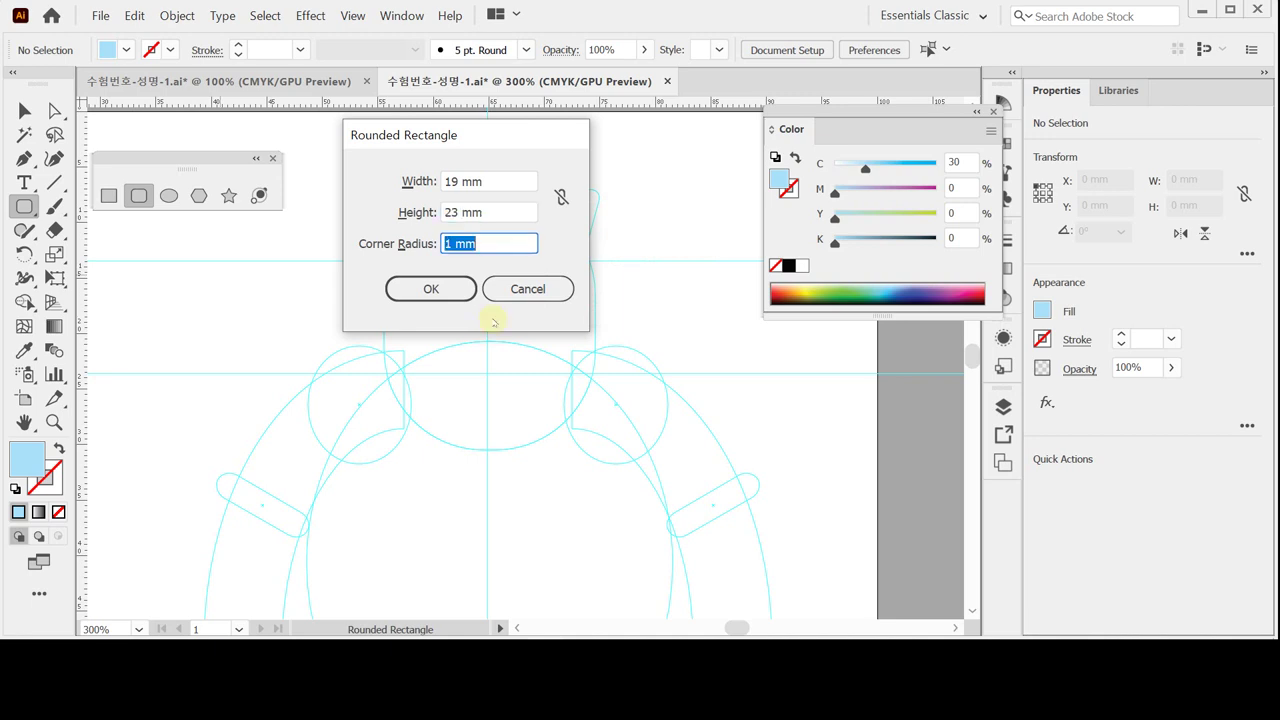
pyautogui.write('9')
pyautogui.press('Tab')
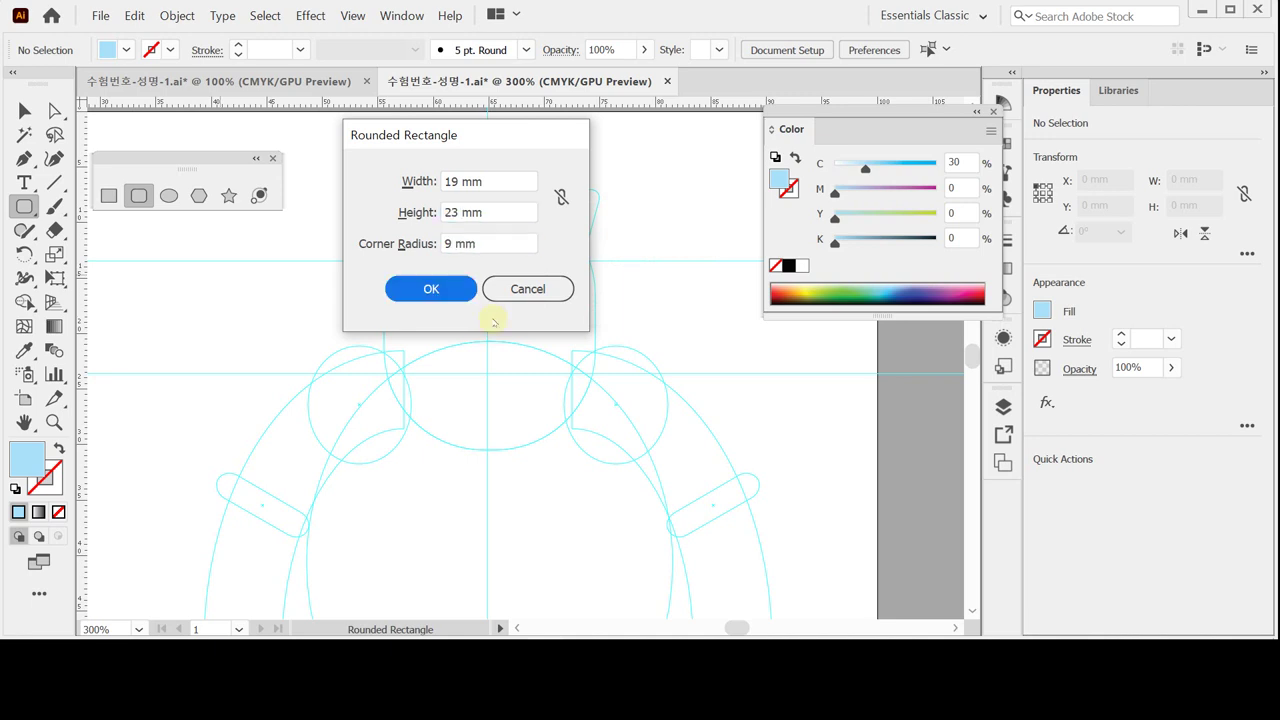
pyautogui.press('Return')
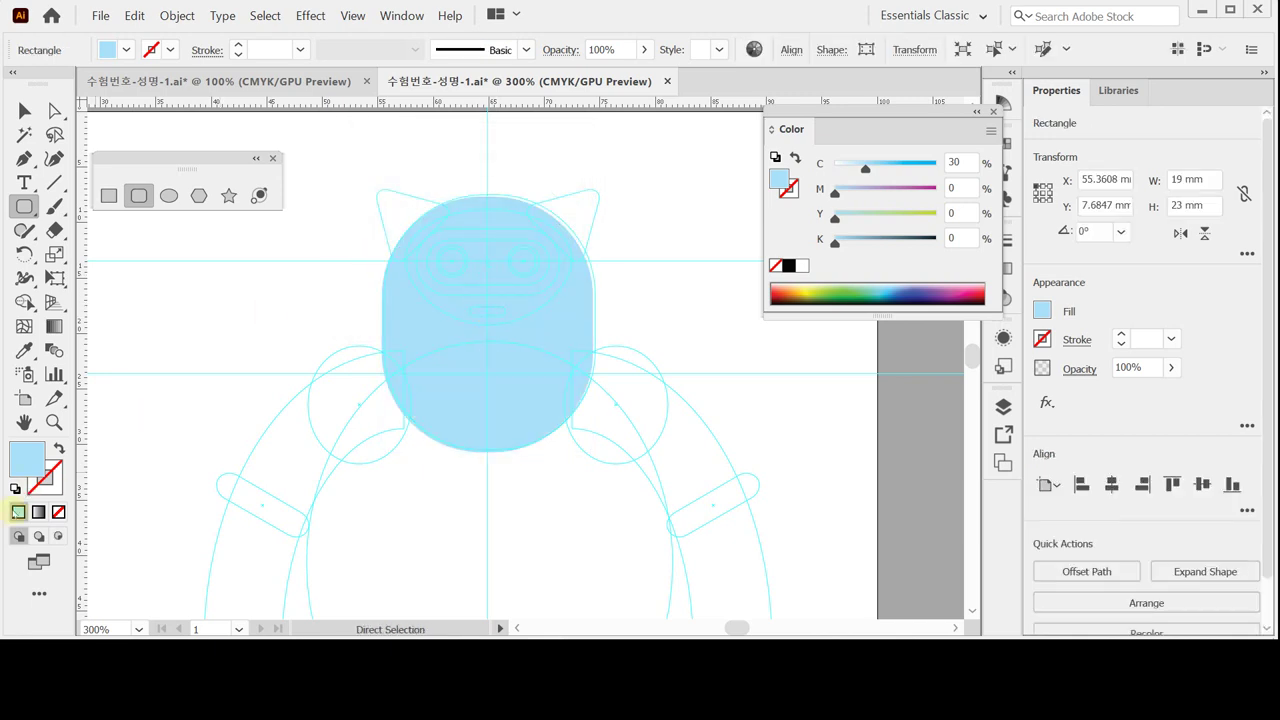
pyautogui.click(15, 489)
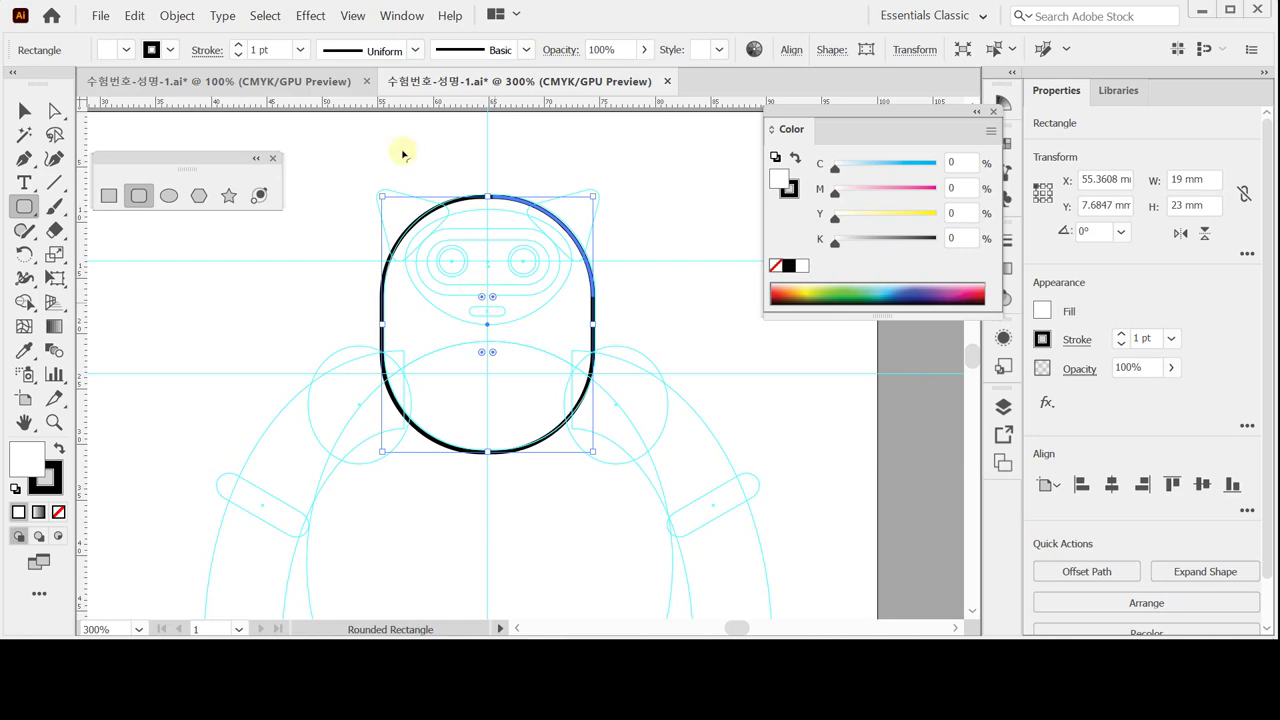
# - Hide the bounding box and show it again with the head's rounded rectangle selected
pyautogui.keyDown('ctrl'); pyautogui.click(403, 154); pyautogui.keyUp('ctrl')
pyautogui.click(352, 15)
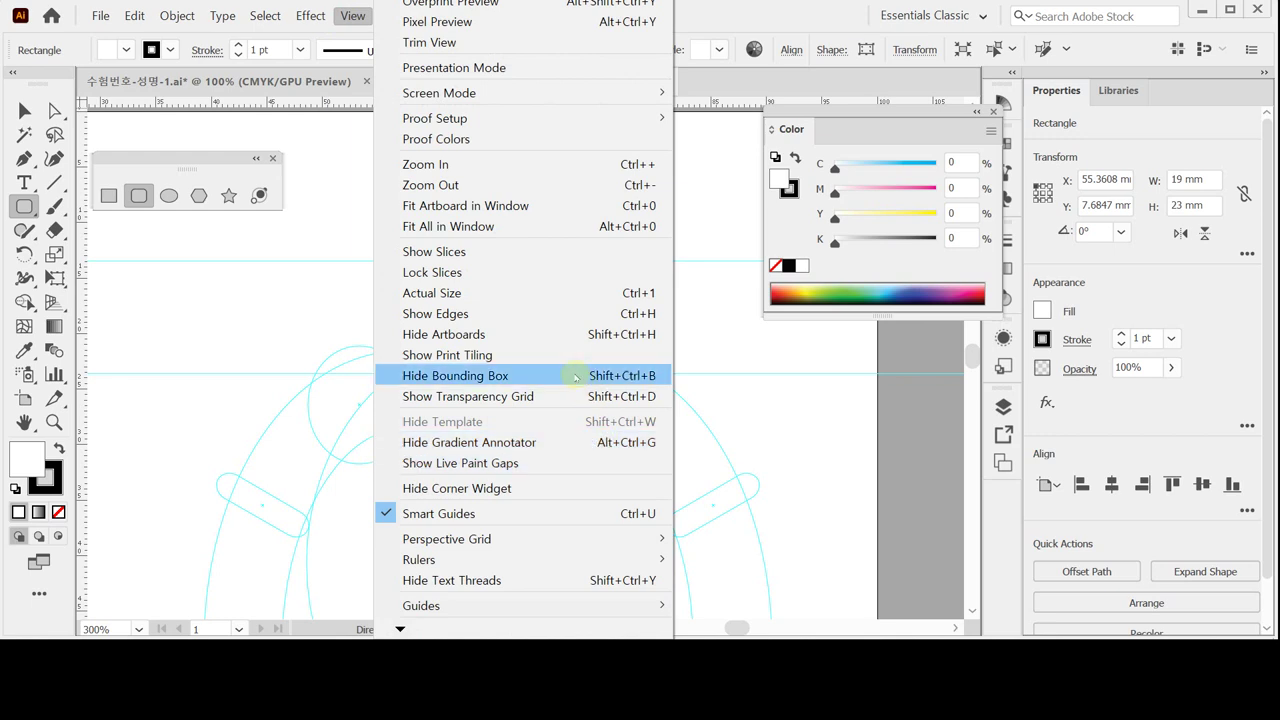
pyautogui.click(575, 376)
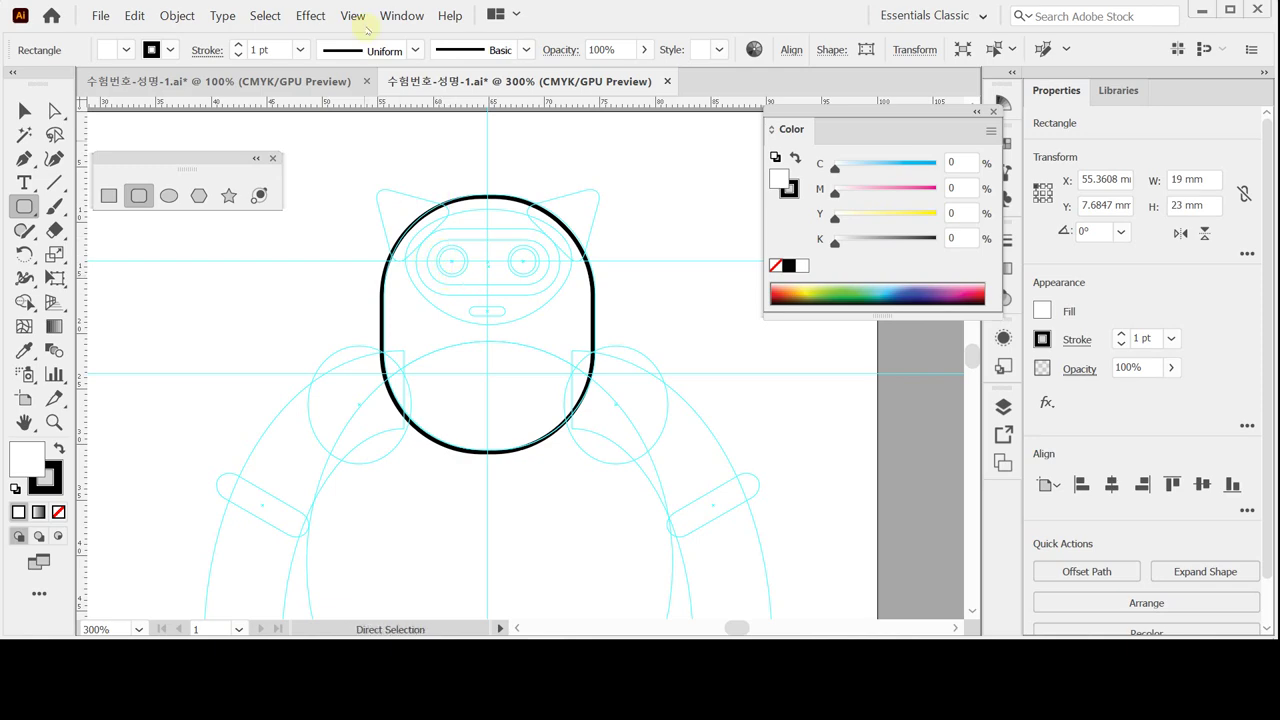
pyautogui.click(350, 17)
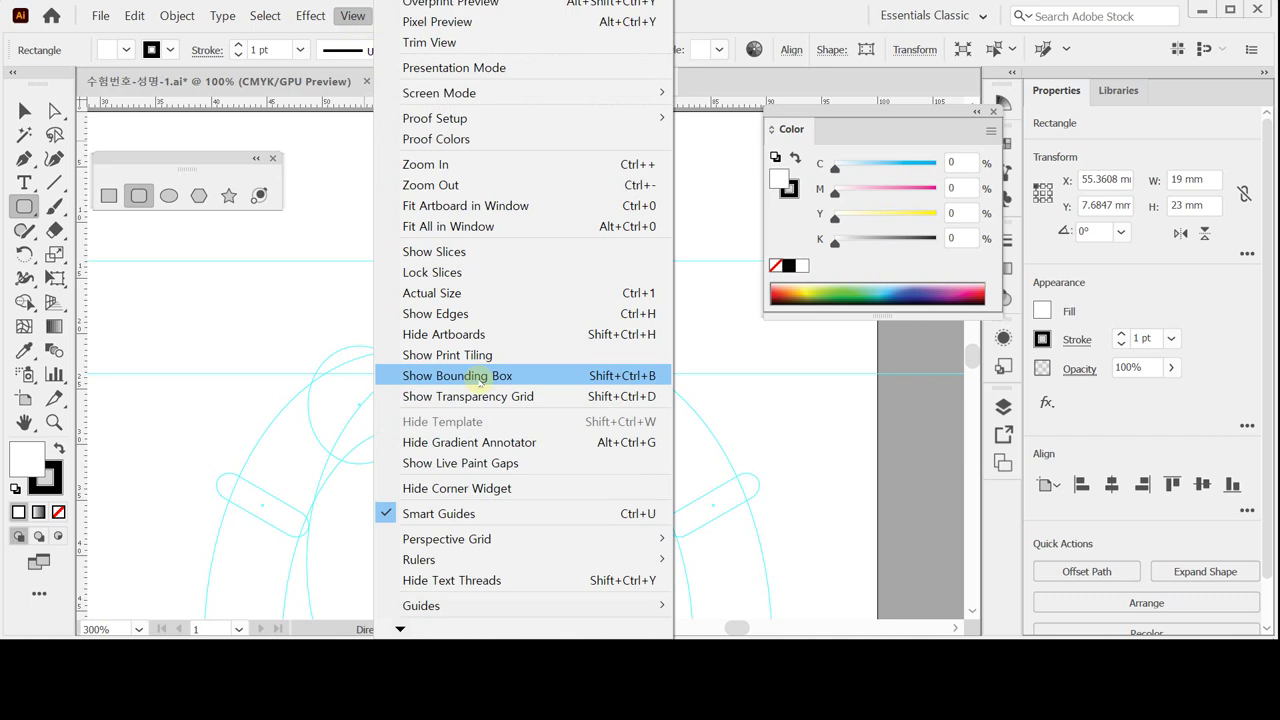
pyautogui.click(480, 381)
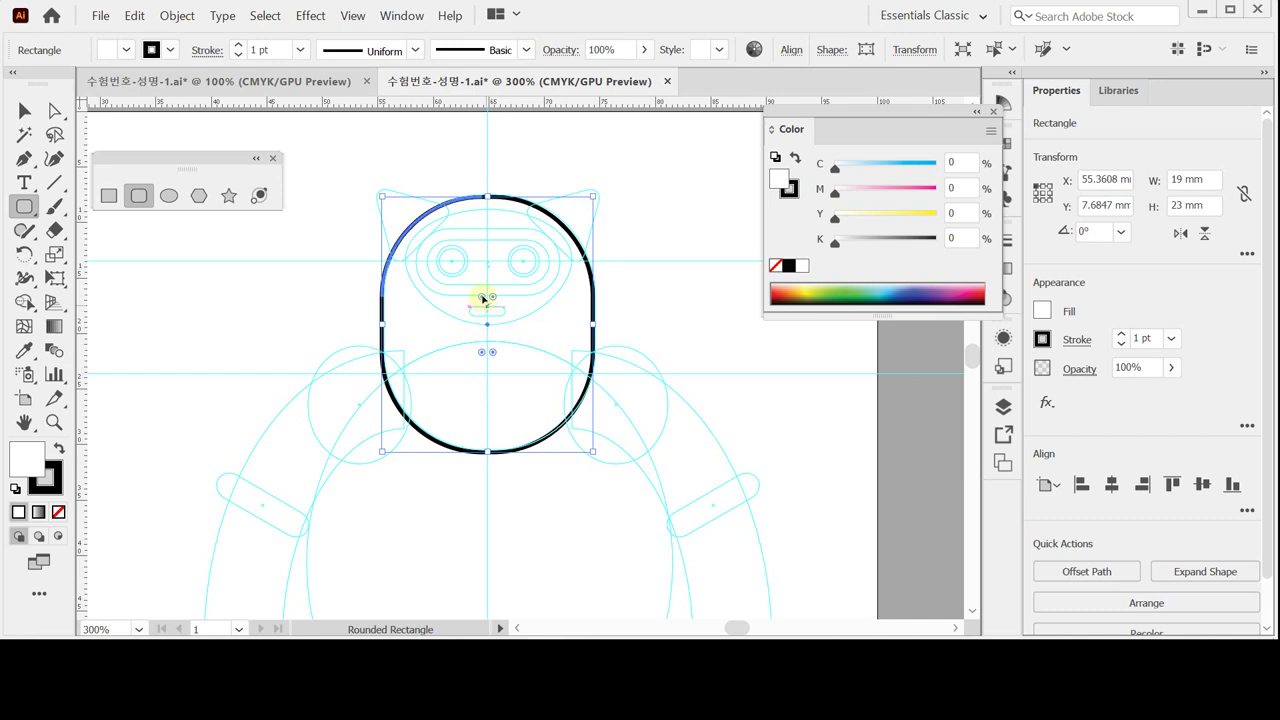
# - Try a smaller corner radius of about 6.9 mm on the head's rounded rectangle, check it in the transform properties and restore the rounder corners
pyautogui.hotkey('ctrl', 'shift', 'a')
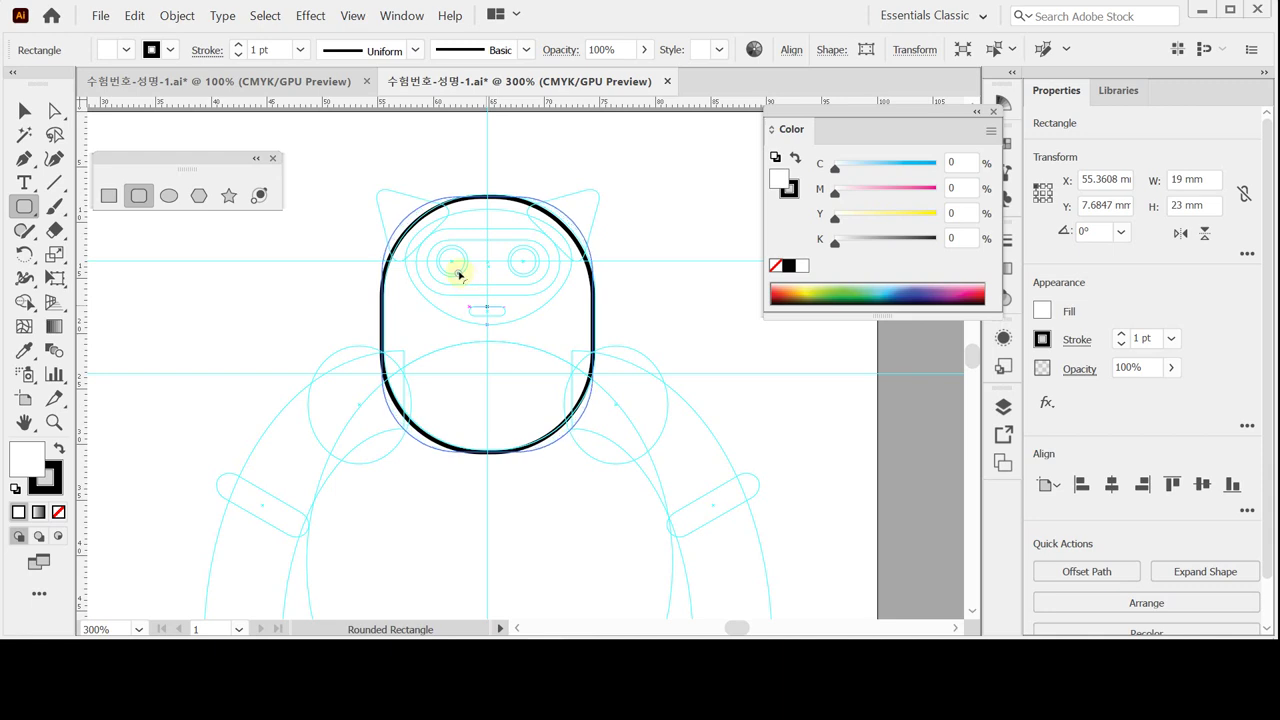
pyautogui.hotkey('ctrl', 'z')
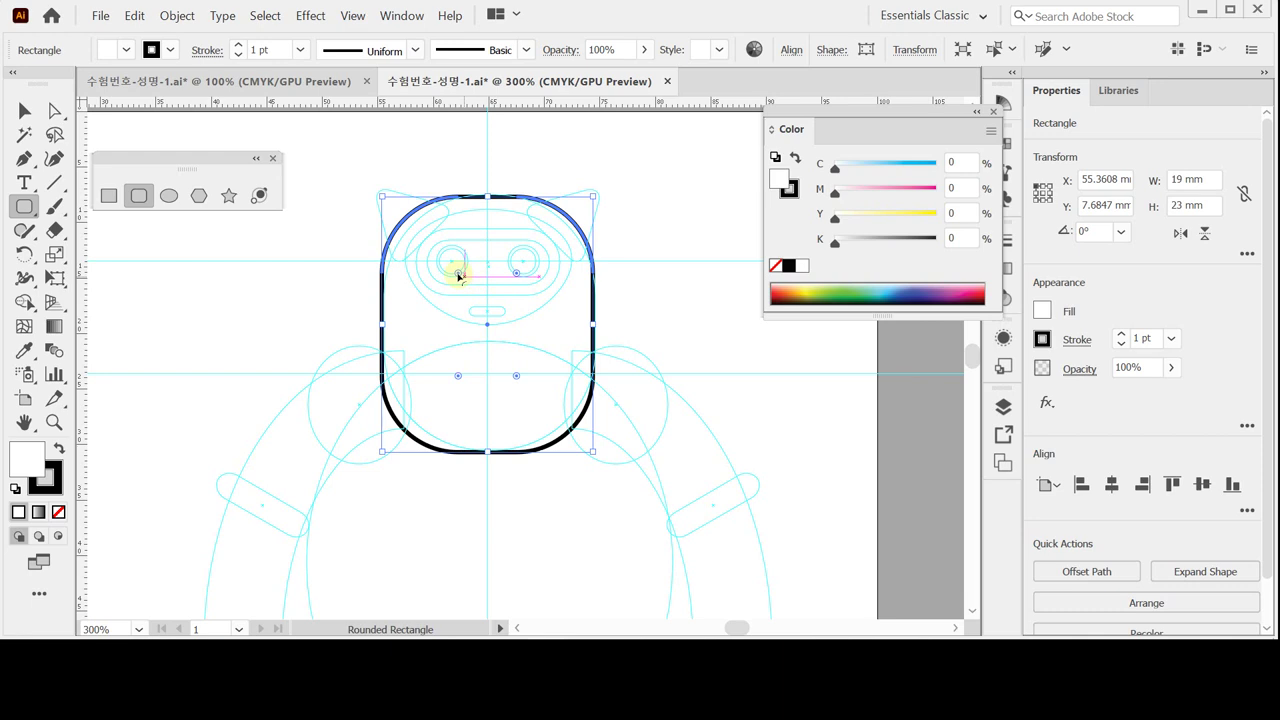
pyautogui.hotkey('shift', 'F8')
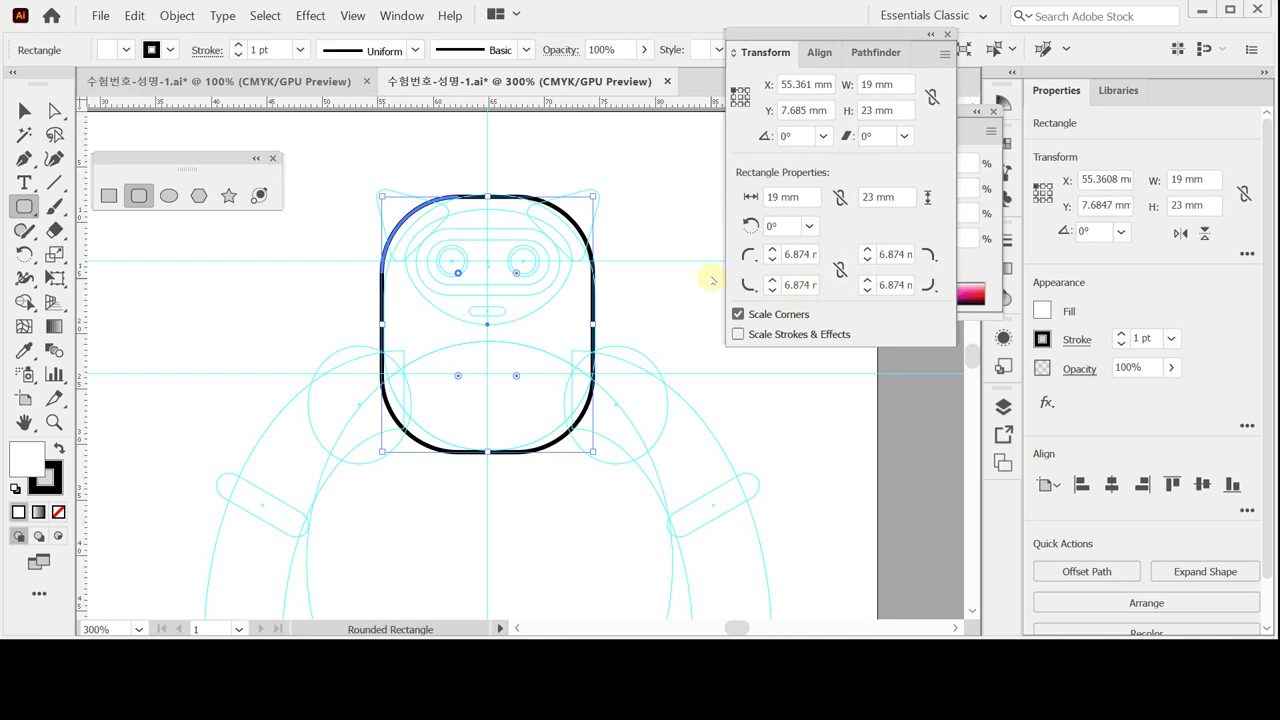
pyautogui.click(947, 34)
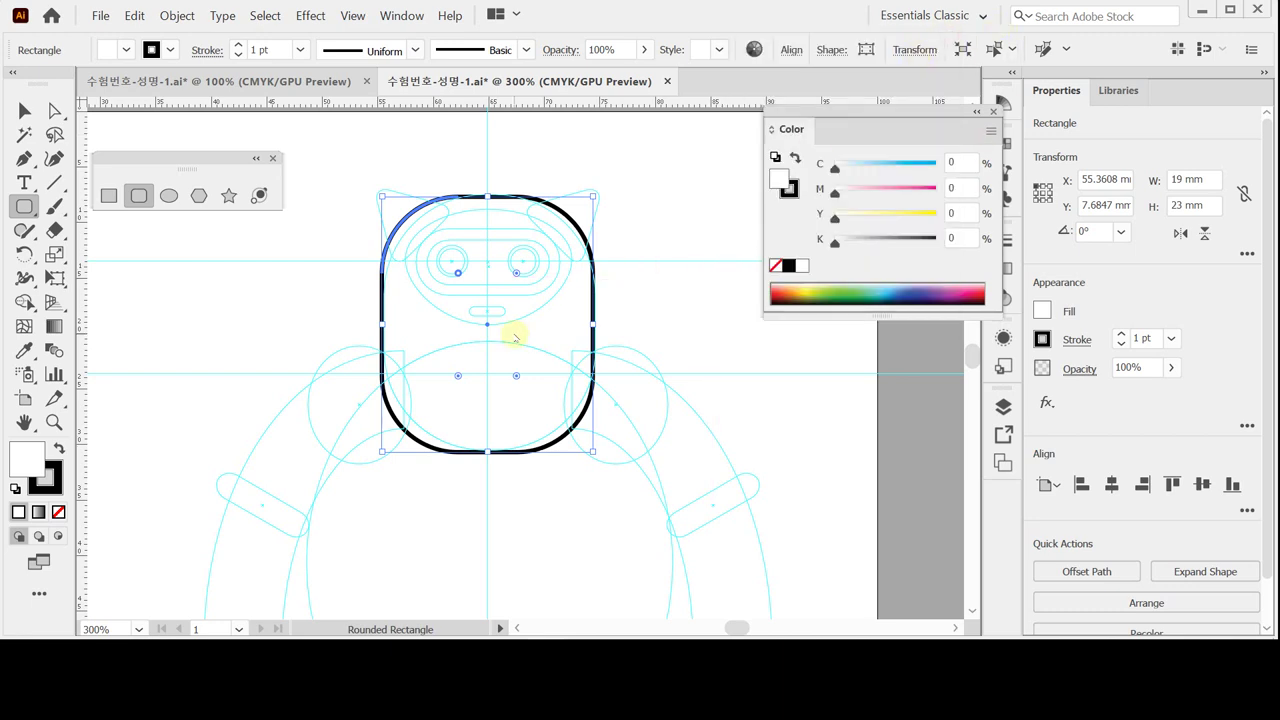
pyautogui.moveTo(515, 337); pyautogui.dragTo(514, 338)
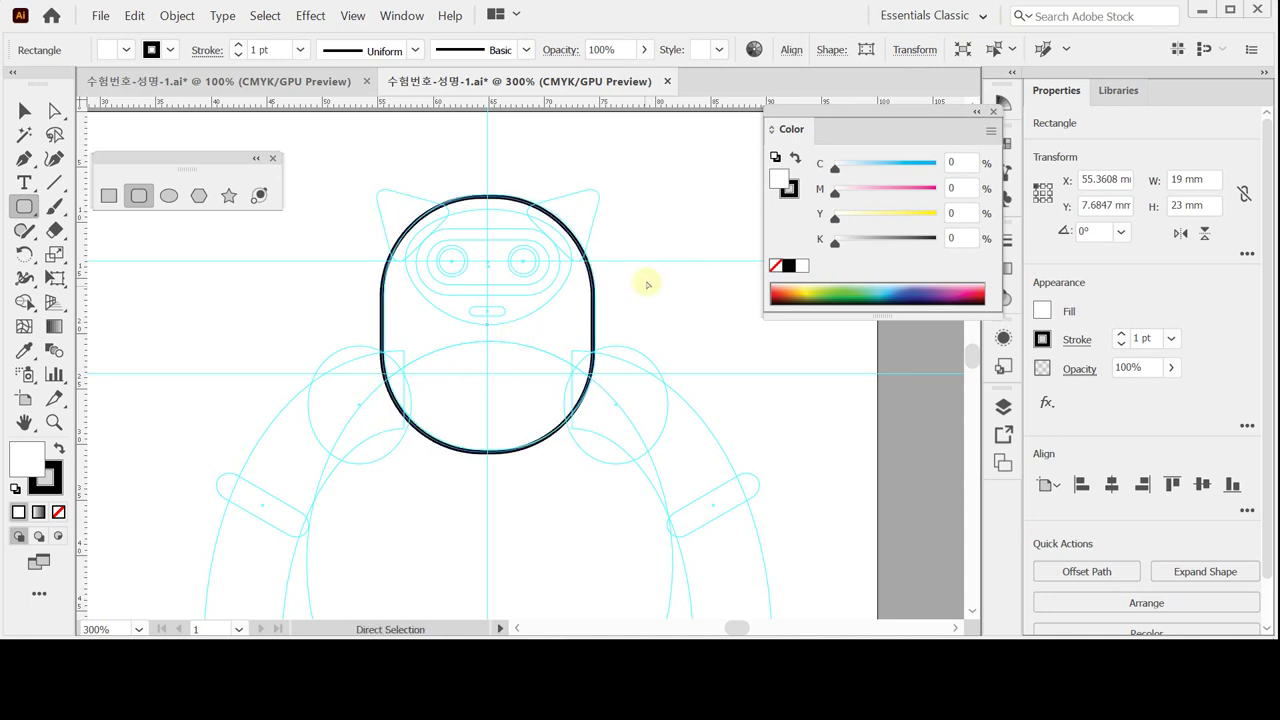
# - Save the document with the head's rounded rectangle in place
pyautogui.keyDown('ctrl'); pyautogui.click(632, 284); pyautogui.keyUp('ctrl')
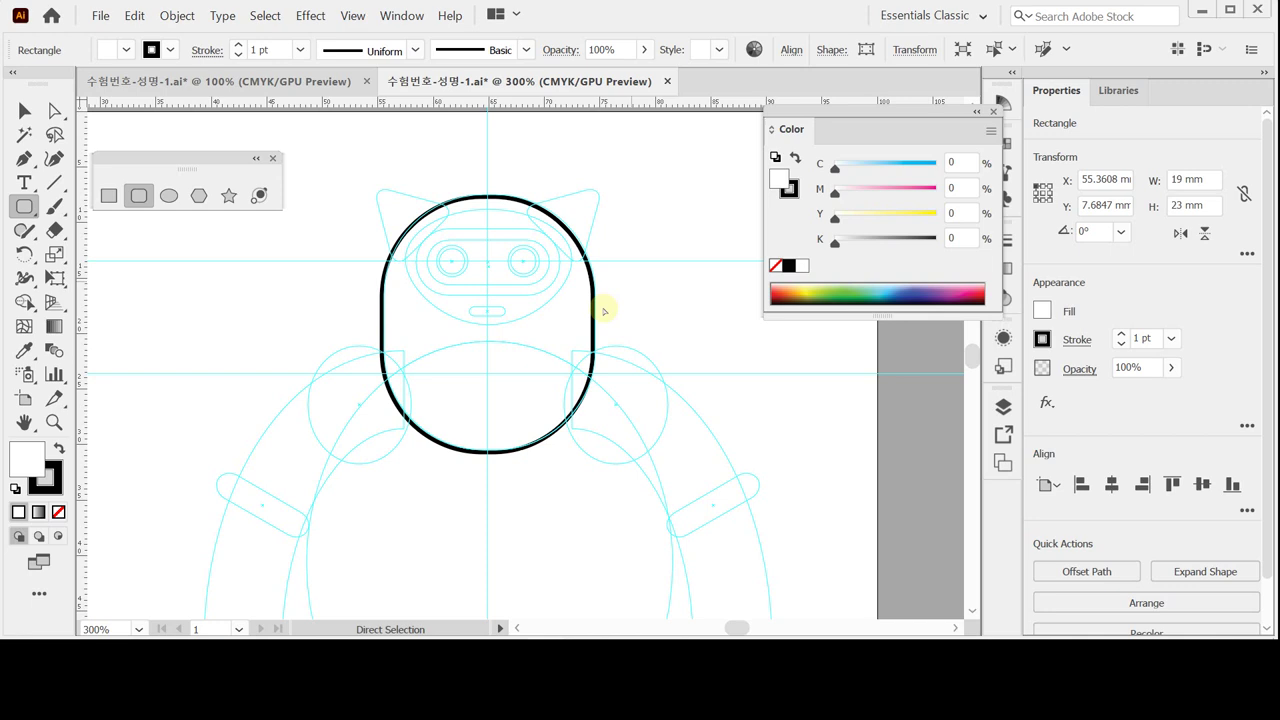
pyautogui.hotkey('ctrl', 's')
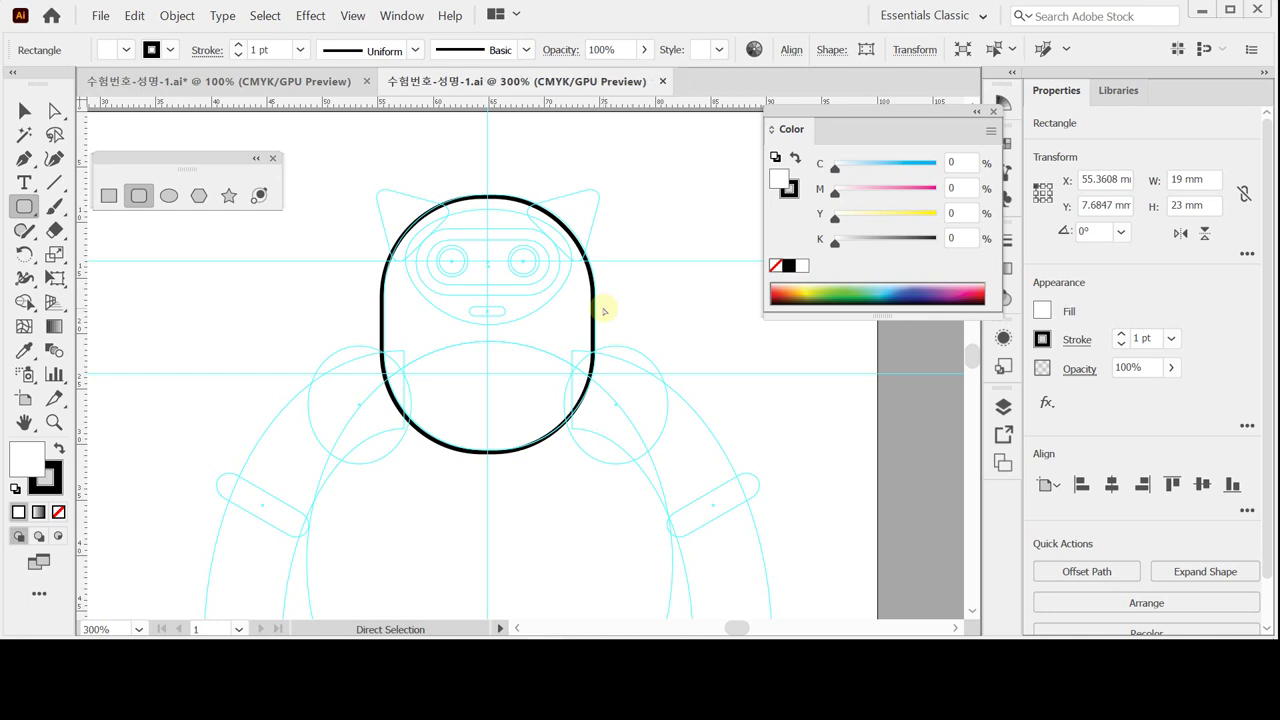
pyautogui.press('ctrl')
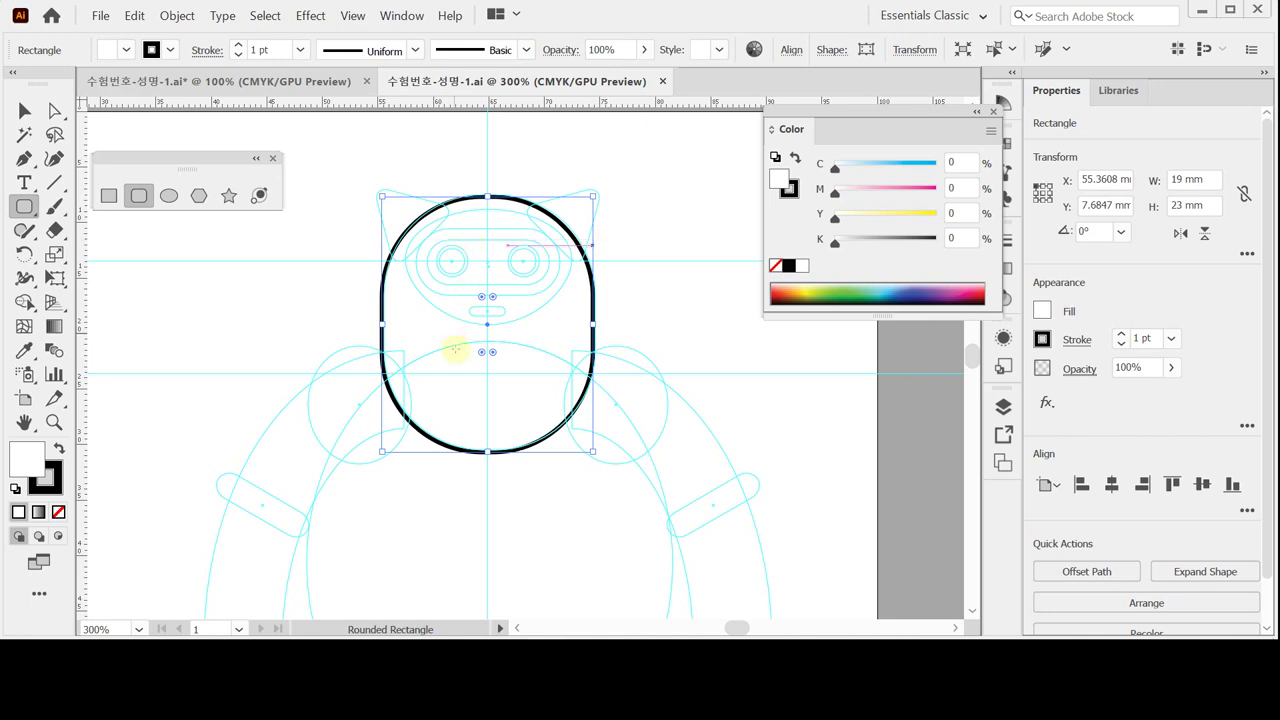
# - Create a 33 × 40 mm ellipse and fit it onto the robot's body guide
pyautogui.scroll(-3, 451, 352)
pyautogui.scroll(-1, 444, 372)
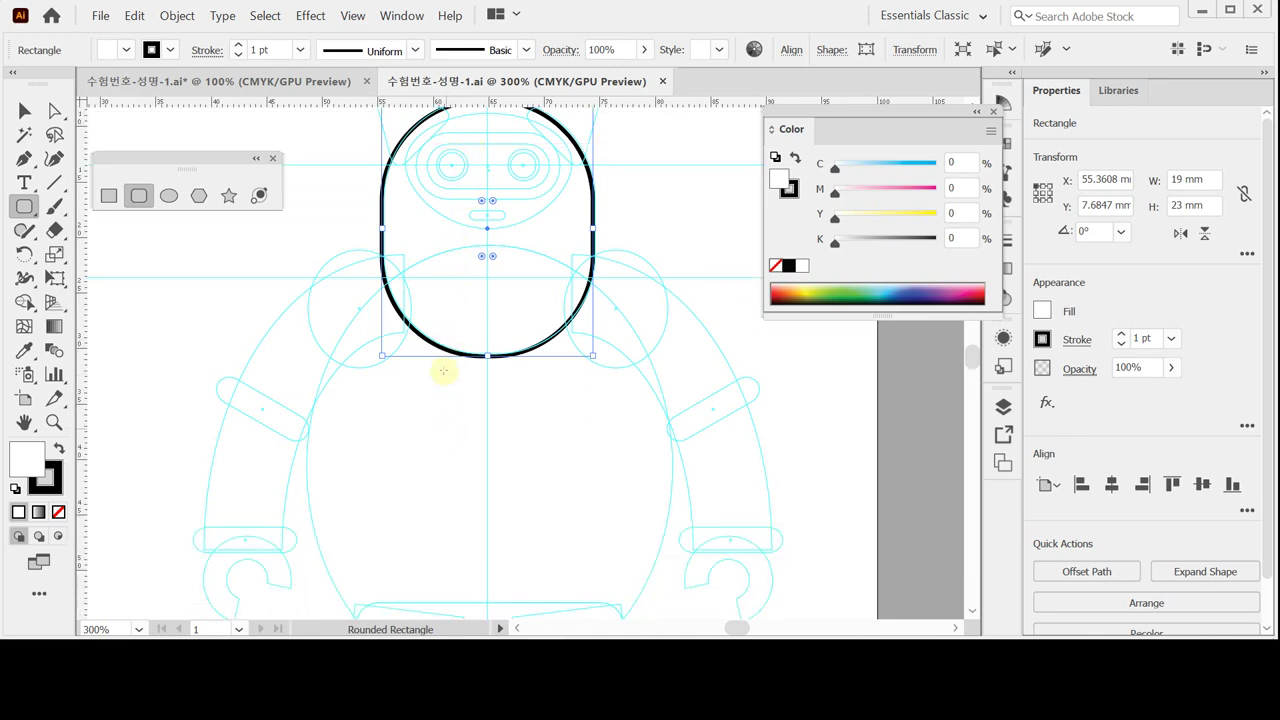
pyautogui.click(170, 197)
pyautogui.scroll(-1, 486, 449)
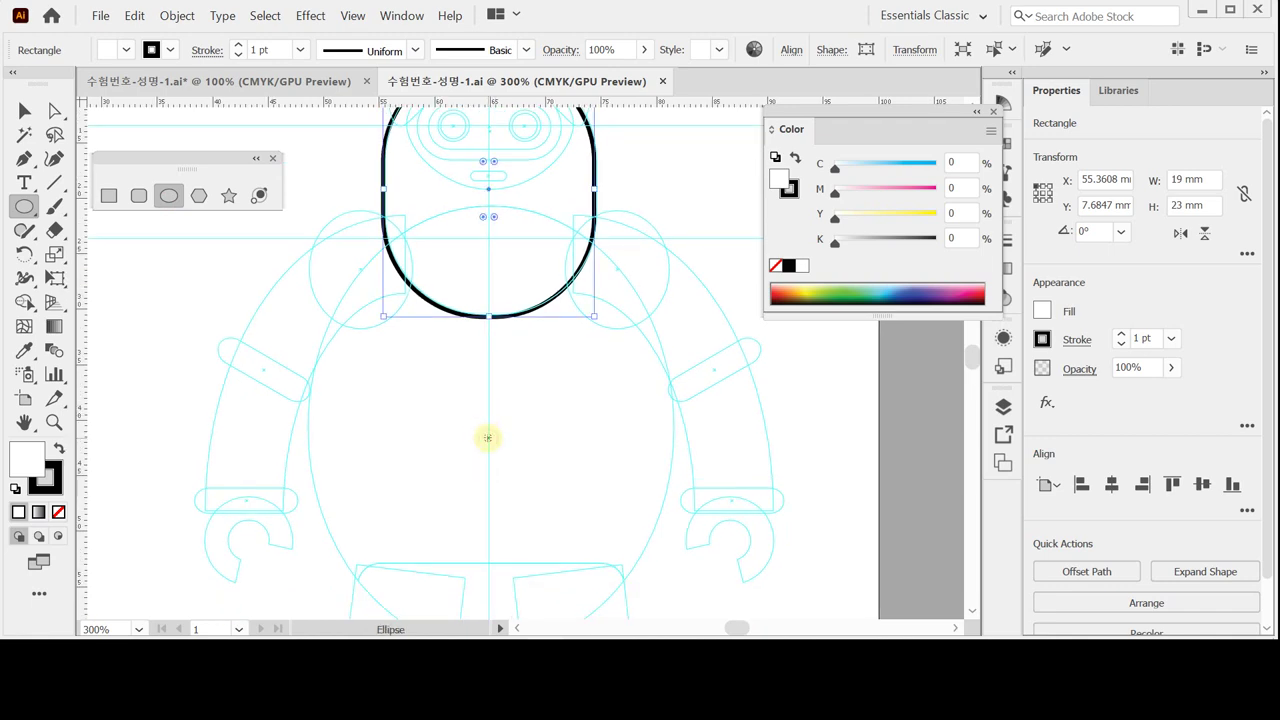
pyautogui.click(487, 437)
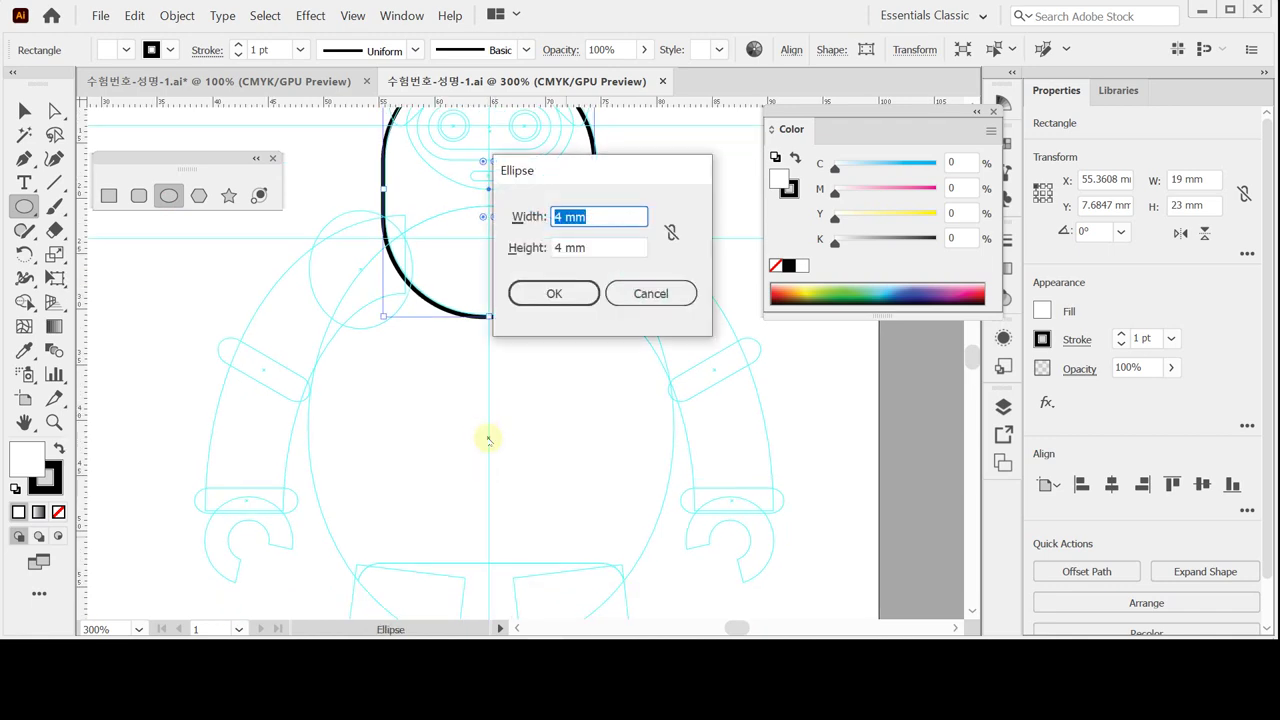
pyautogui.write('33')
pyautogui.press('Tab')
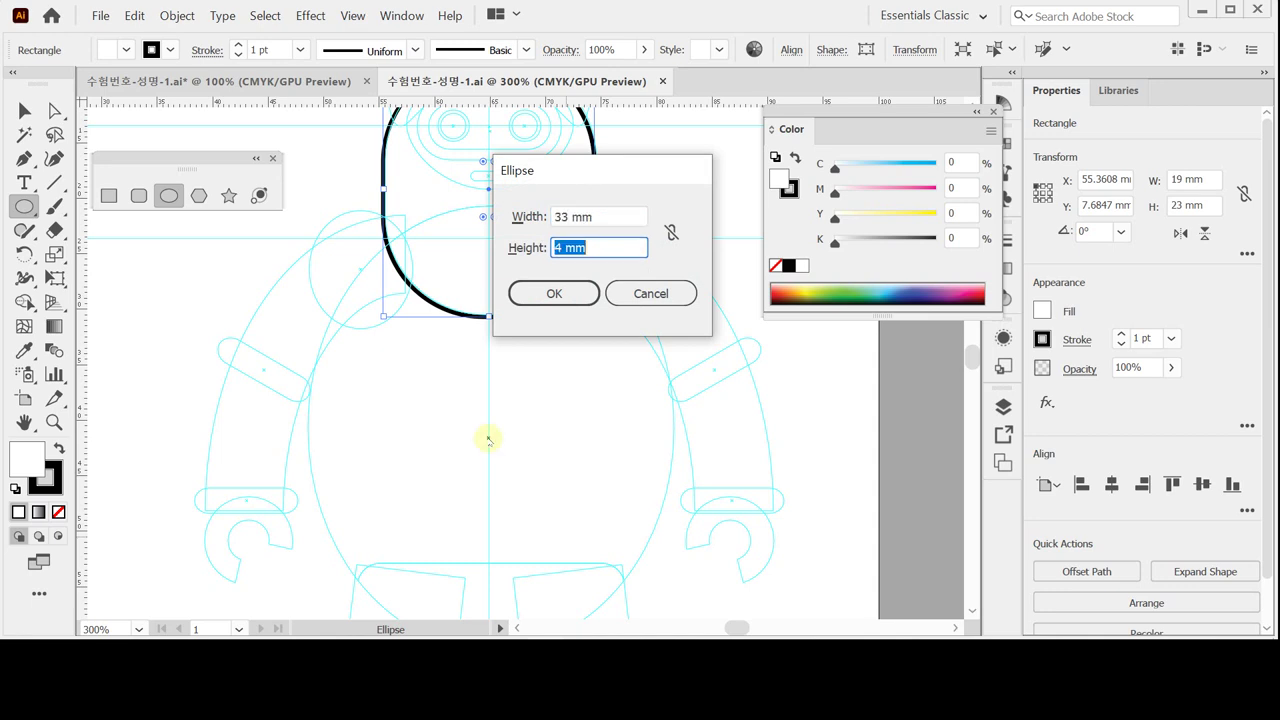
pyautogui.write('40')
pyautogui.press('Return')
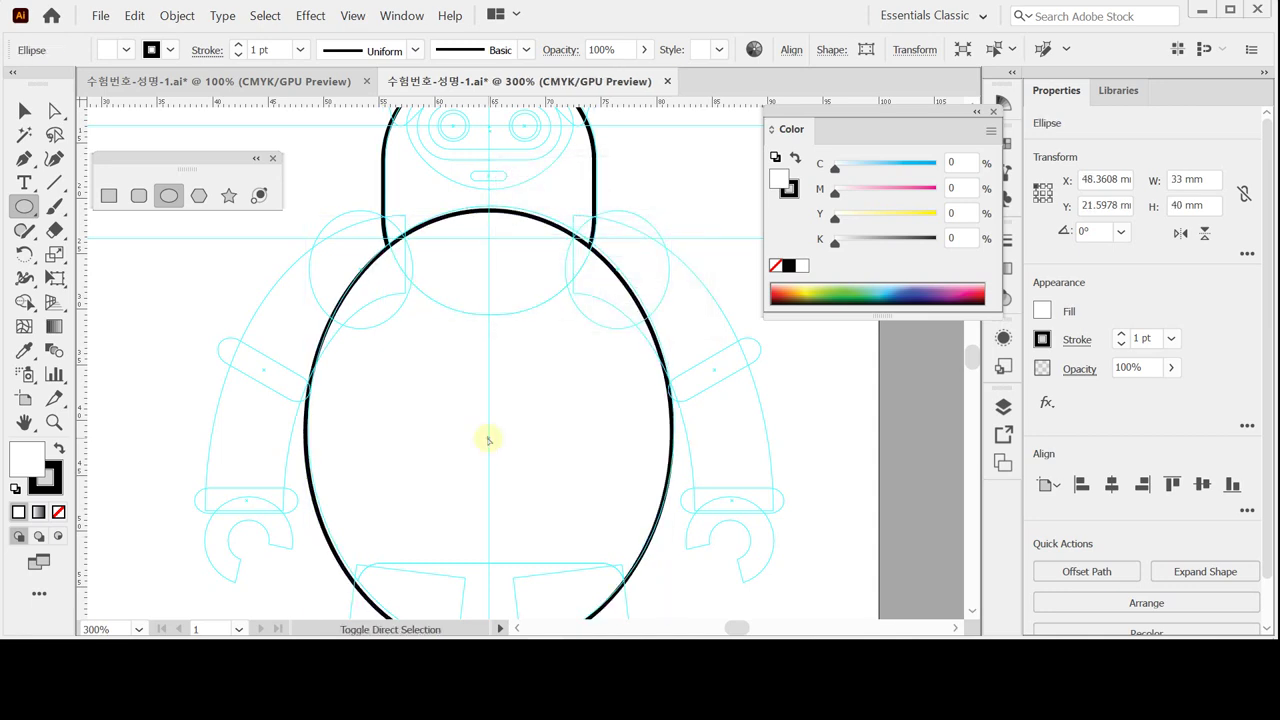
pyautogui.moveTo(488, 440); pyautogui.dragTo(488, 437)
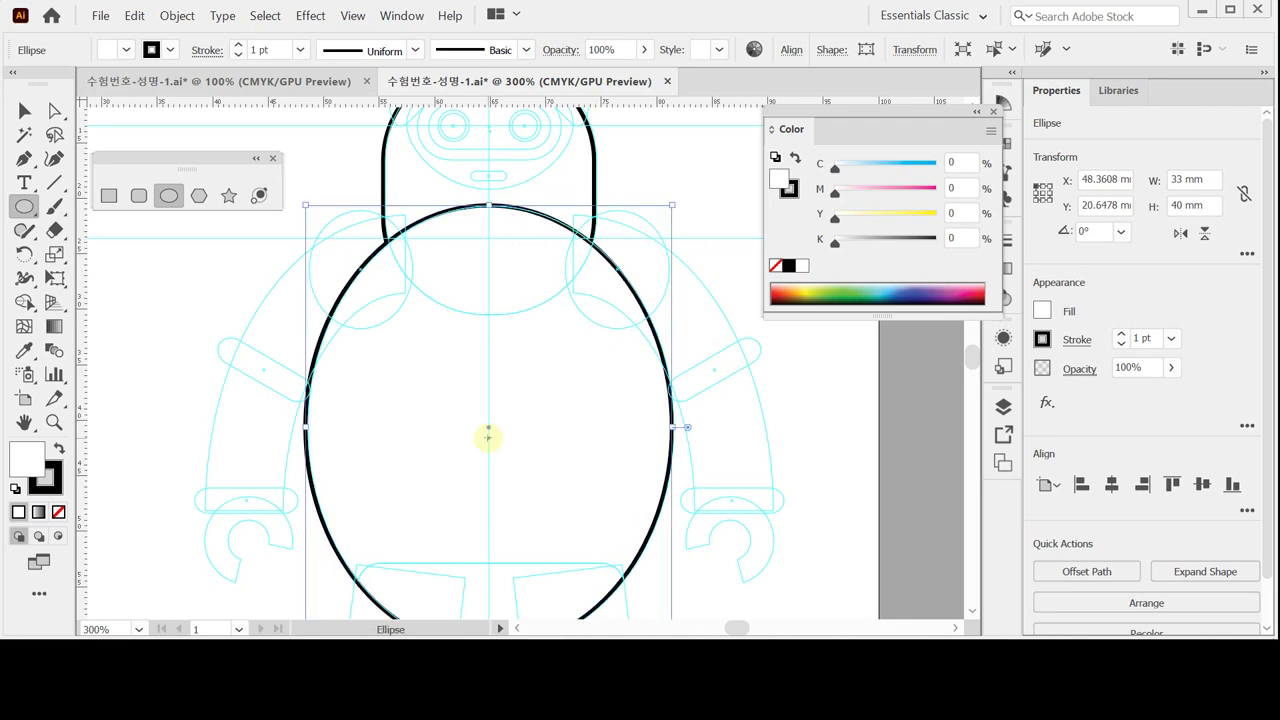
# - Create a 24 × 9 mm rounded rectangle with a 2 mm corner radius over the body's lower end and nudge it up onto its guide
pyautogui.scroll(-3, 514, 543)
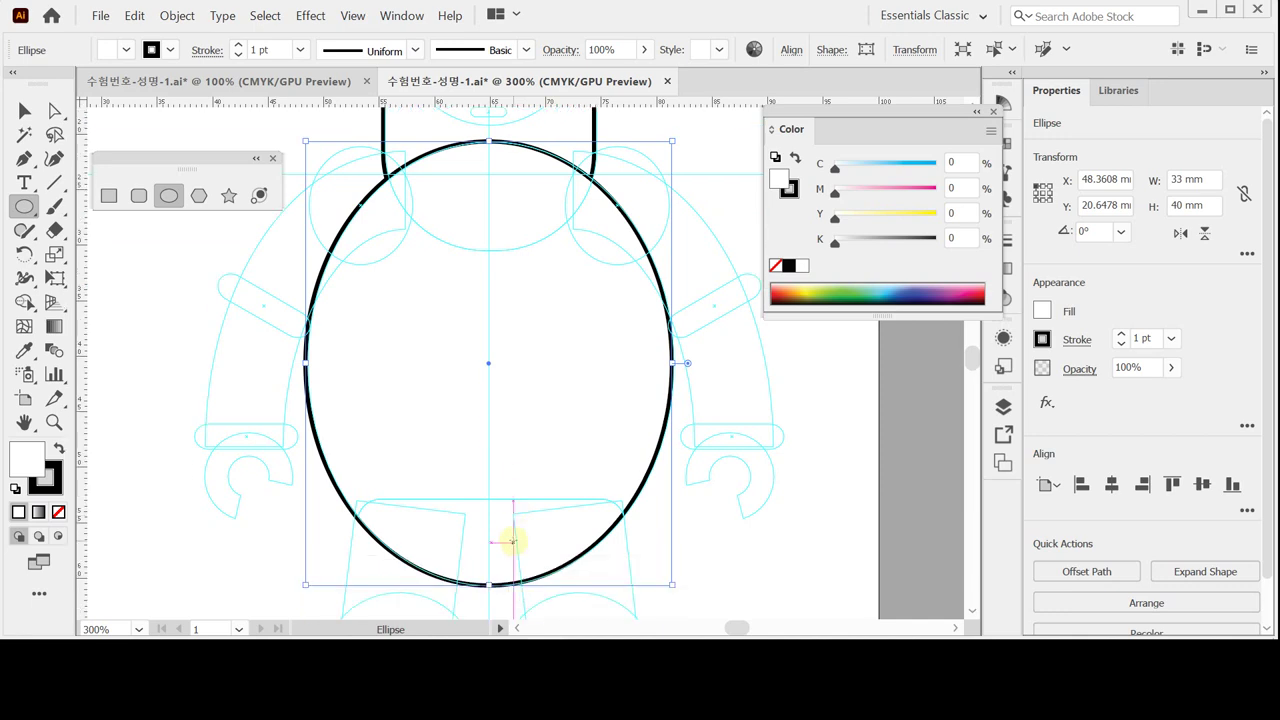
pyautogui.scroll(-1, 480, 537)
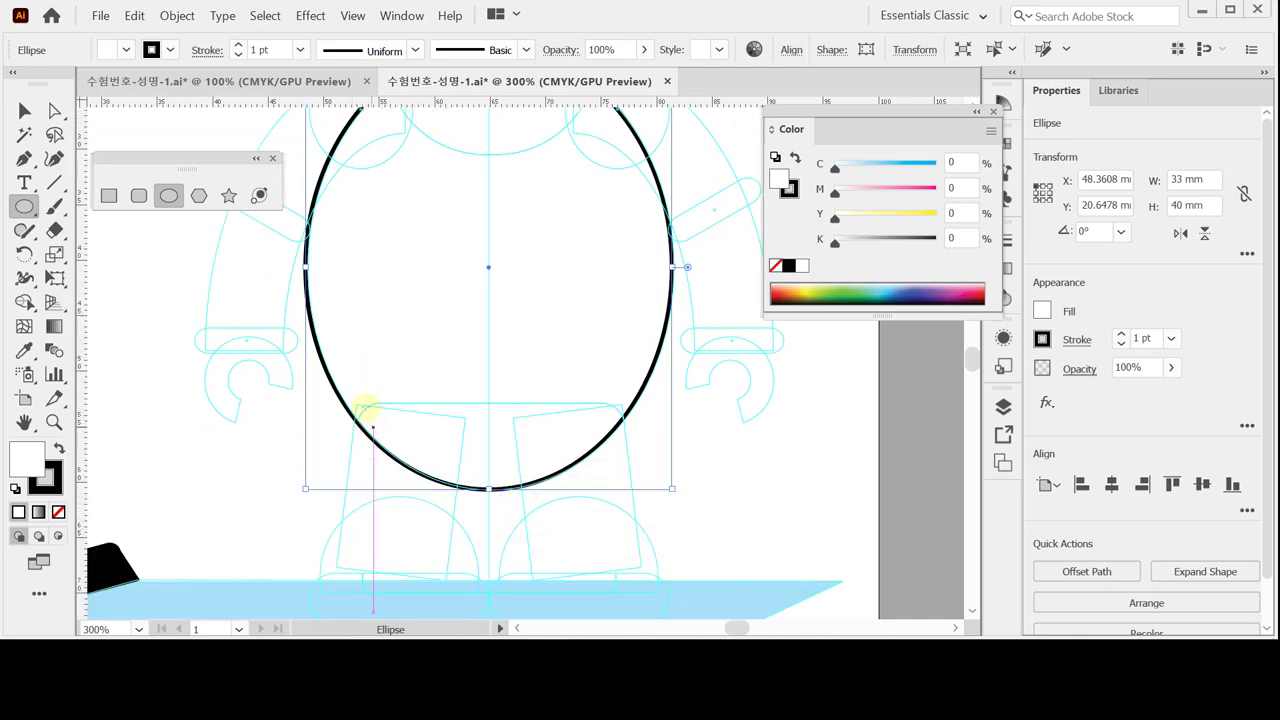
pyautogui.click(139, 195)
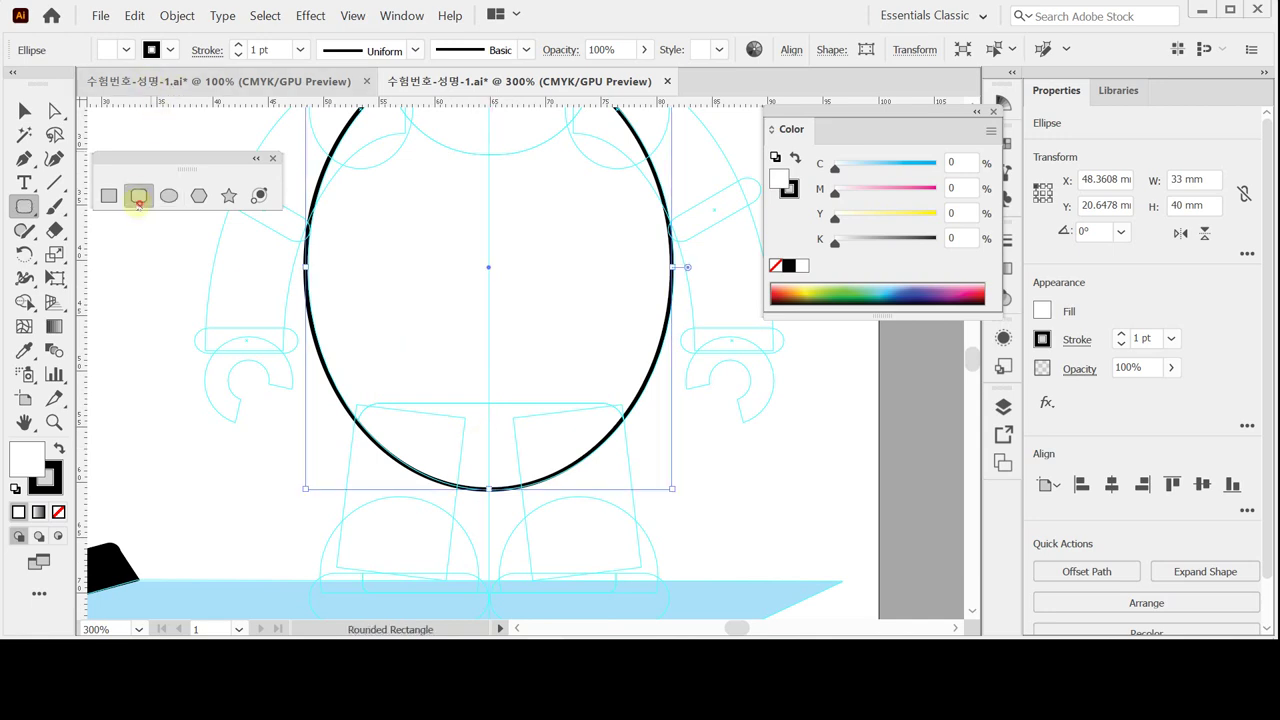
pyautogui.click(489, 461)
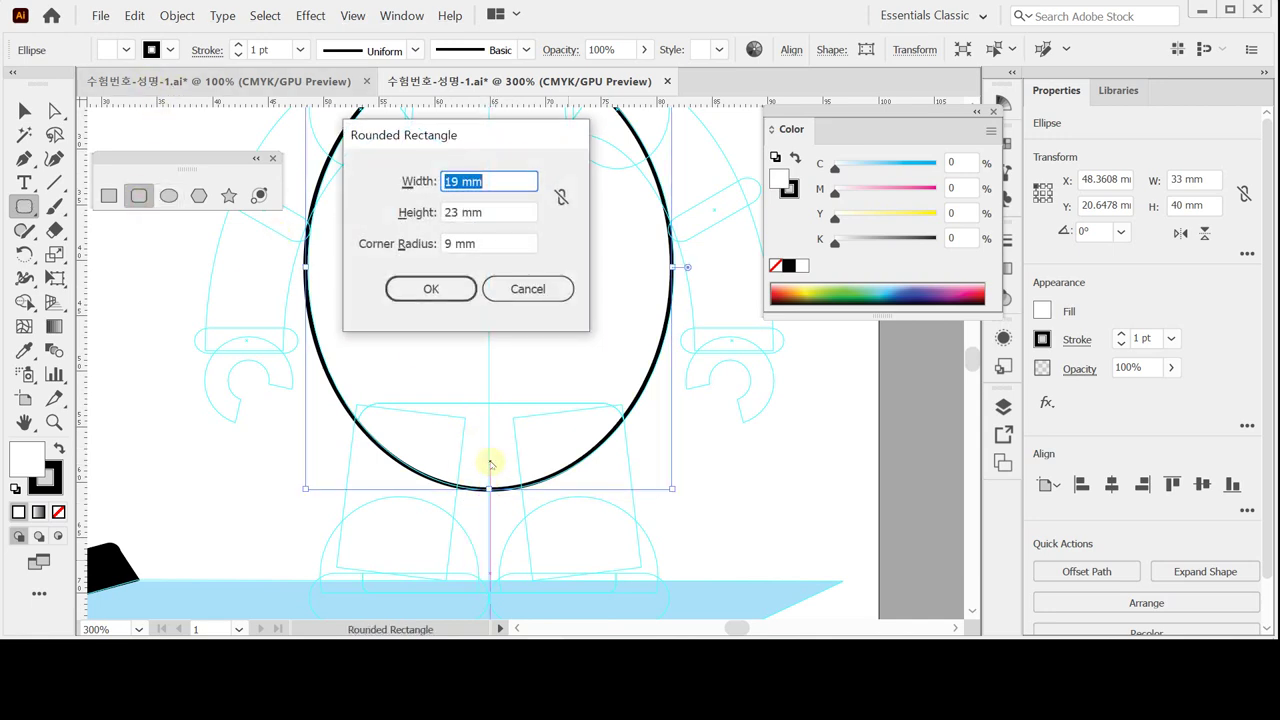
pyautogui.write('24')
pyautogui.press('Tab')
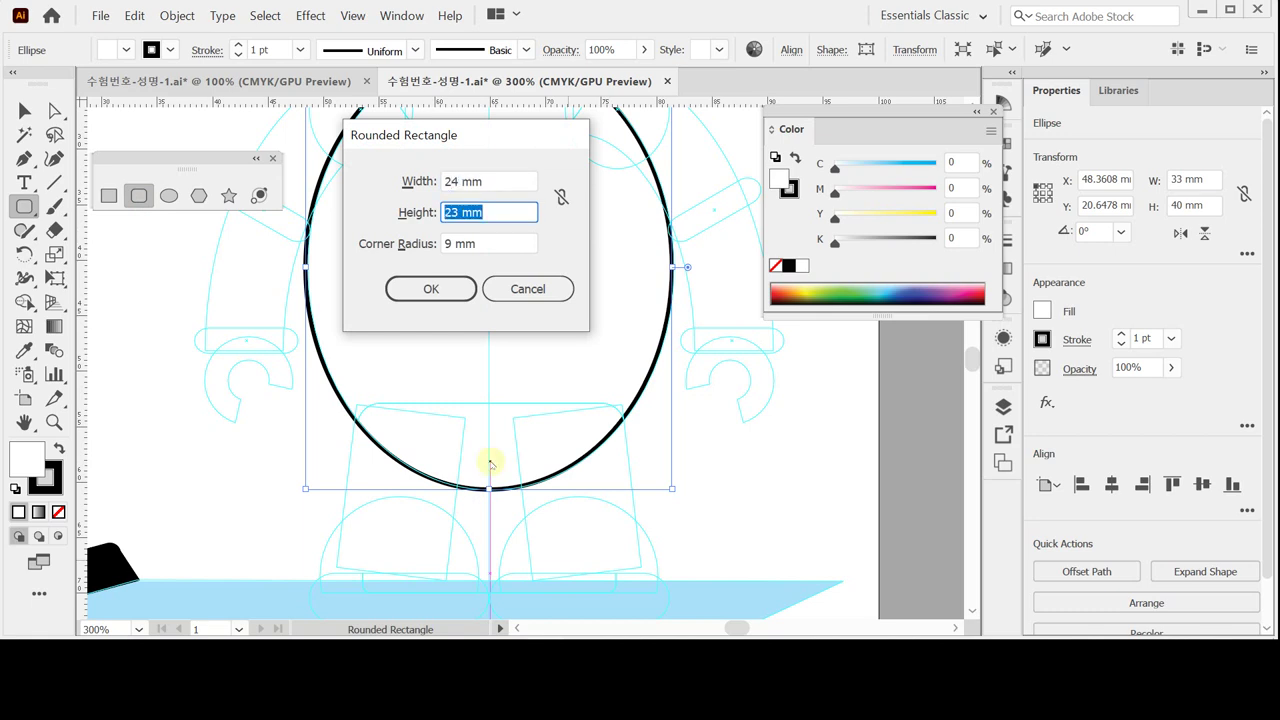
pyautogui.write('9')
pyautogui.press('Tab')
pyautogui.write('2')
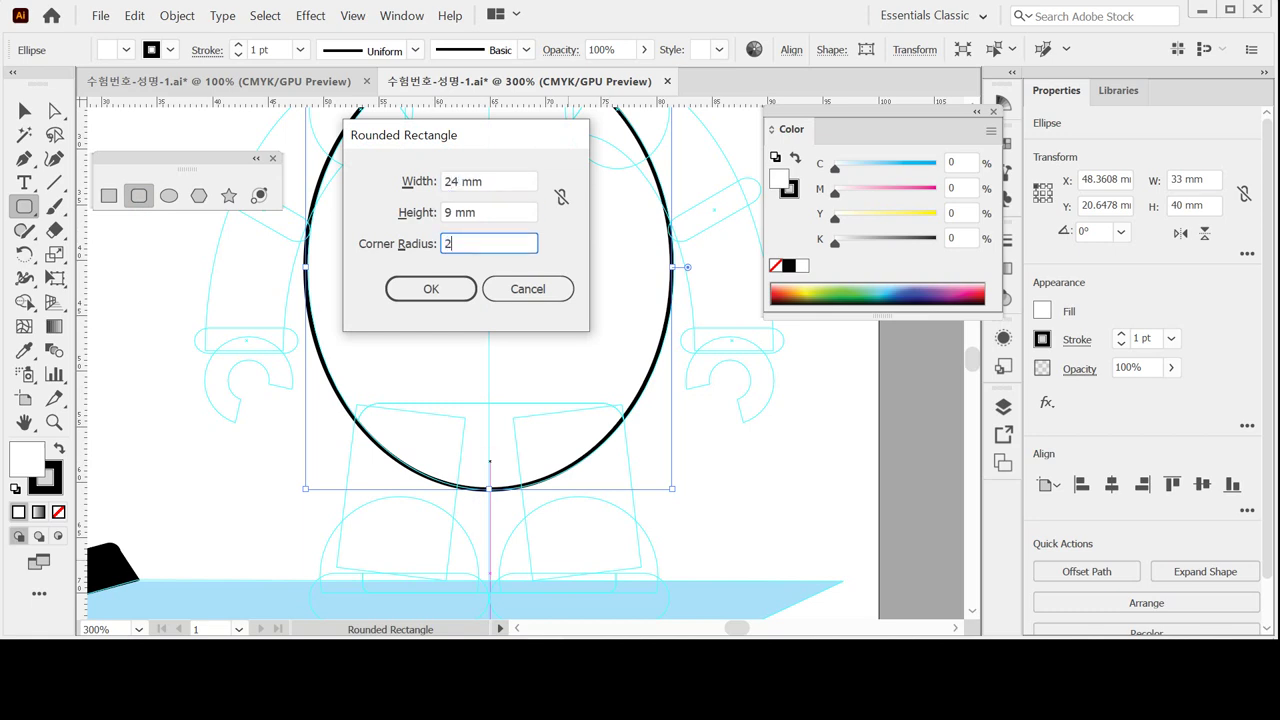
pyautogui.press('Return')
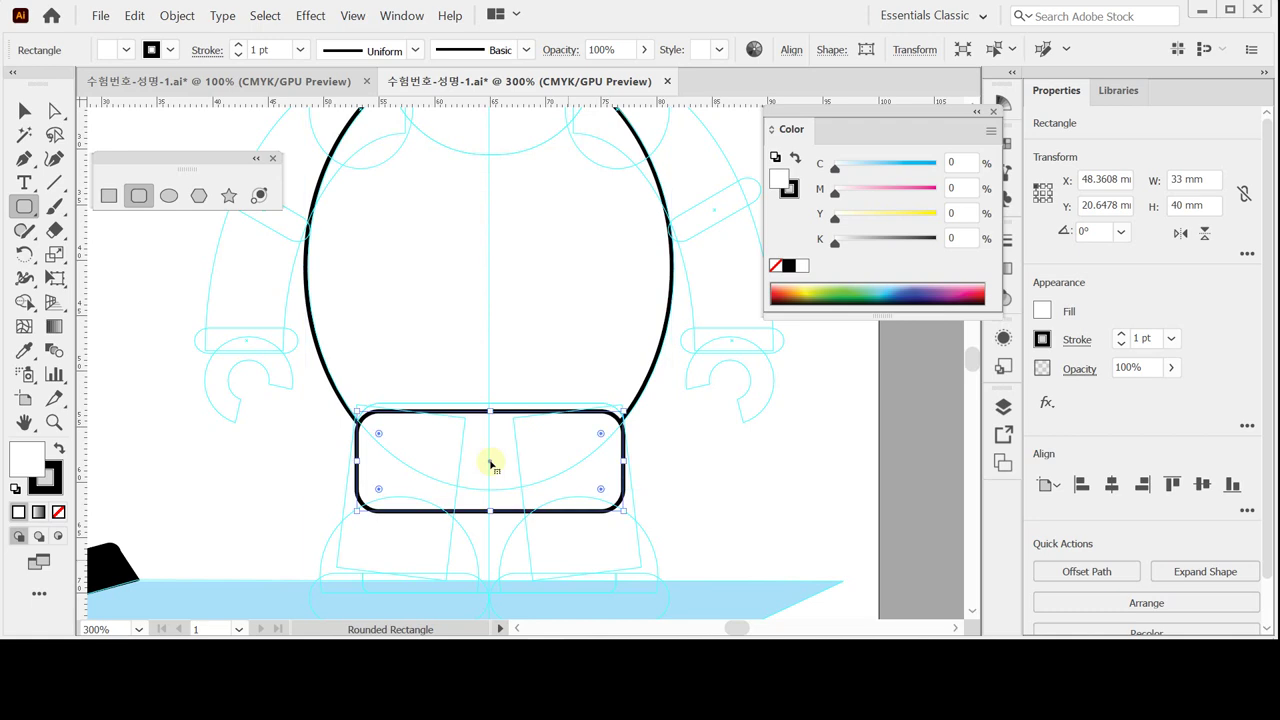
pyautogui.press('Up')
pyautogui.press('Up')
pyautogui.press('Up')
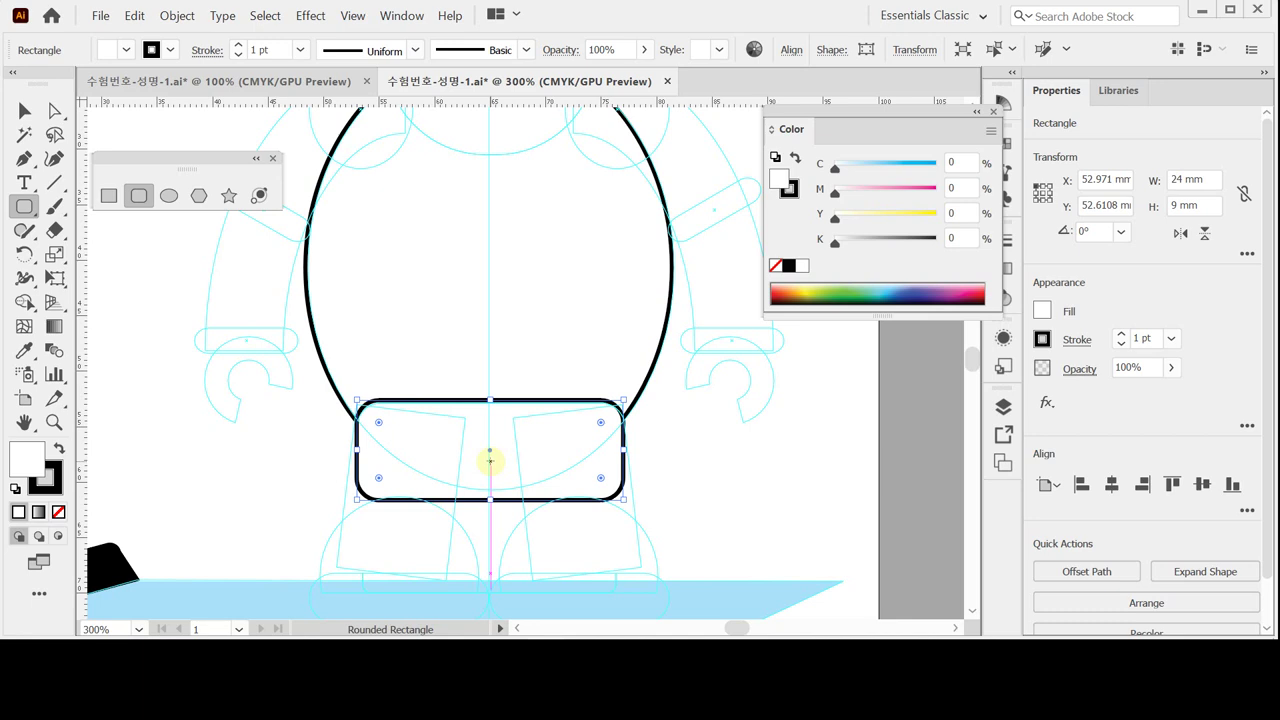
# - Center the head, body and lower rounded rectangle horizontally on each other and split them with the Divide pathfinder
pyautogui.scroll(3, 490, 470)
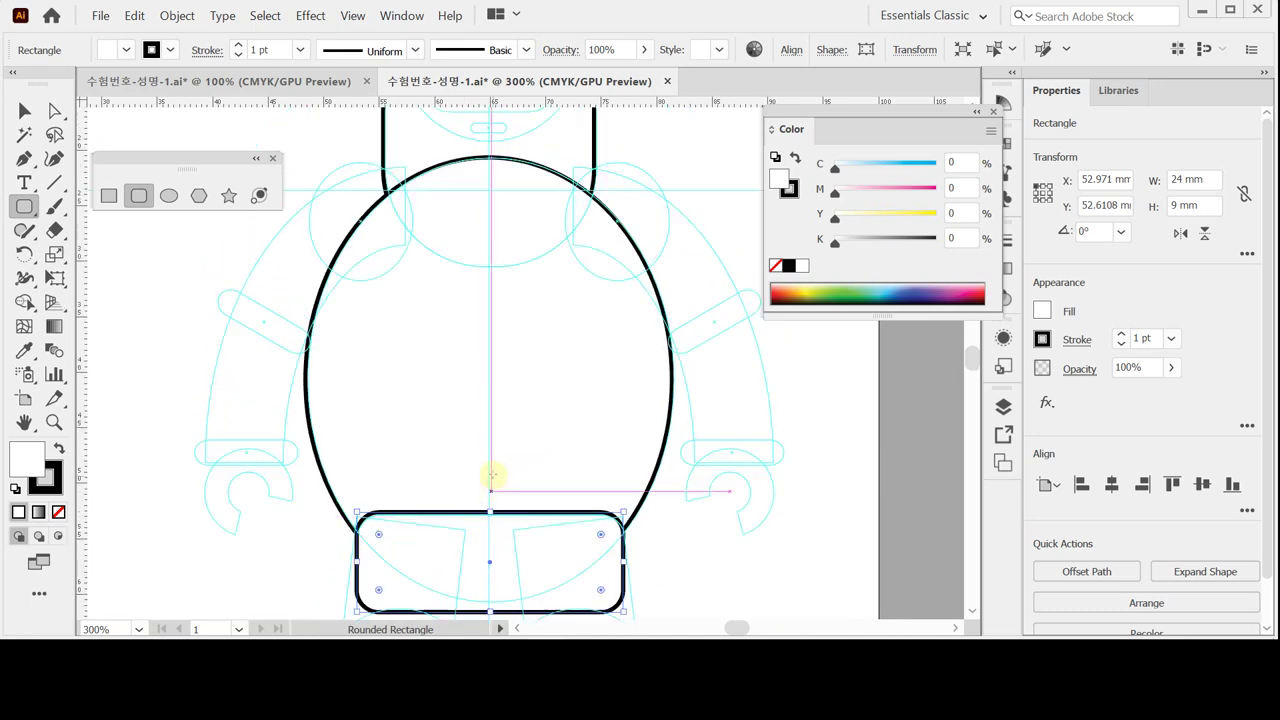
pyautogui.press('v')
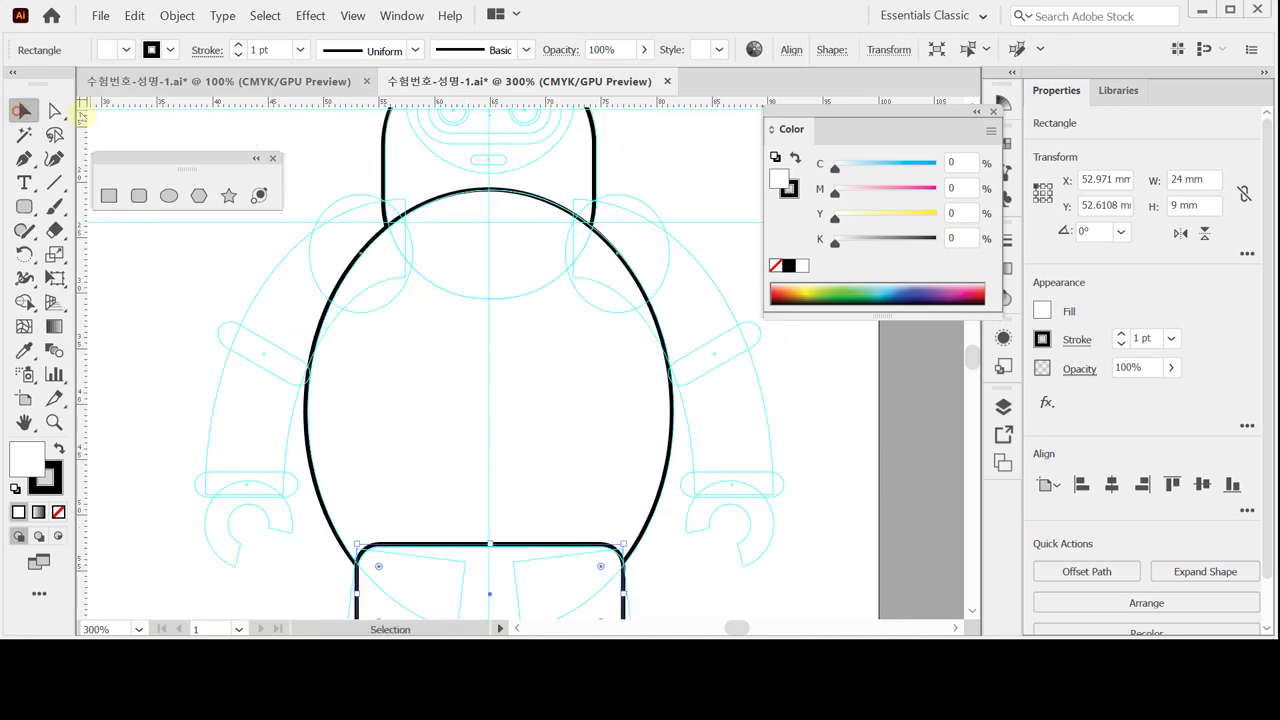
pyautogui.keyDown('shift'); pyautogui.click(632, 545); pyautogui.keyUp('shift')
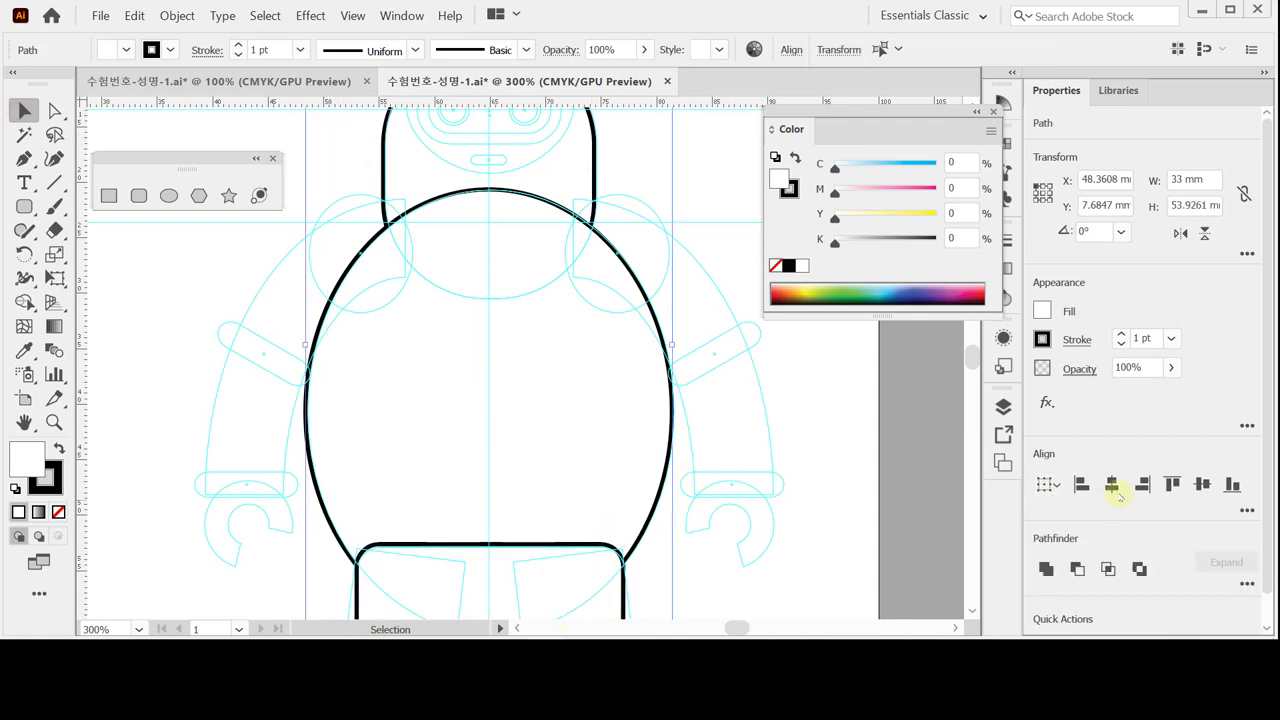
pyautogui.click(1111, 484)
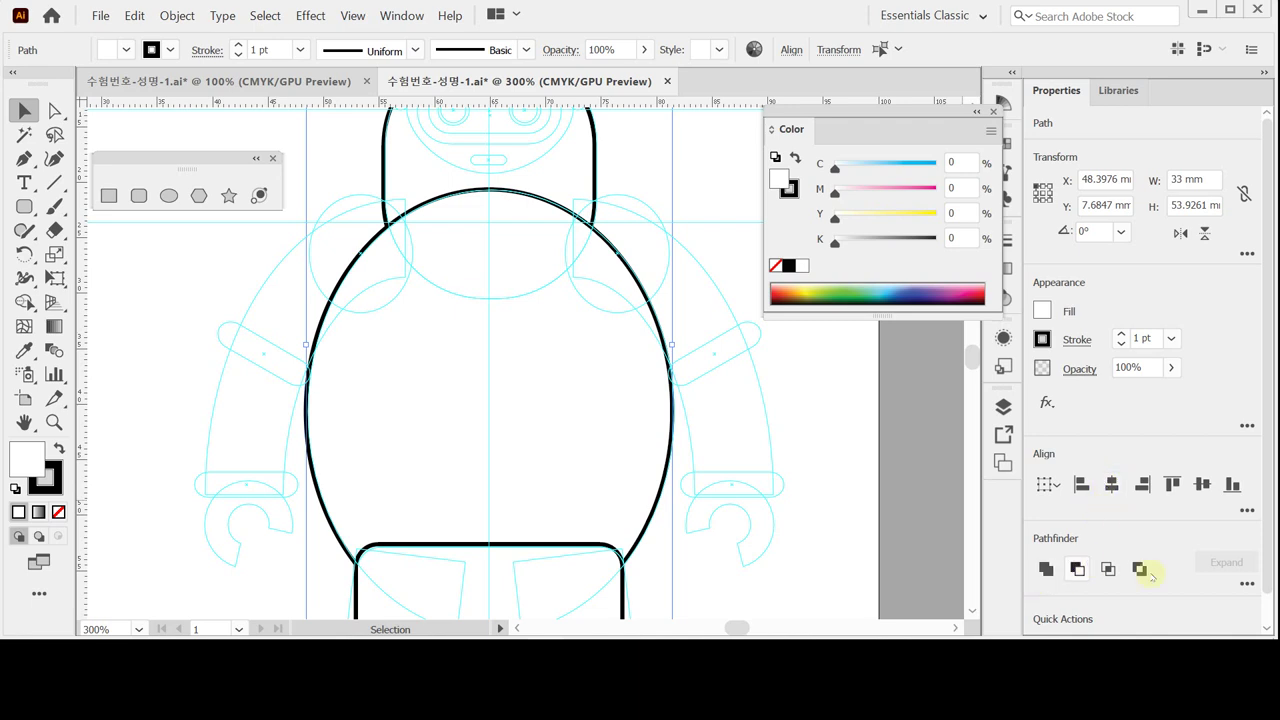
pyautogui.click(1248, 583)
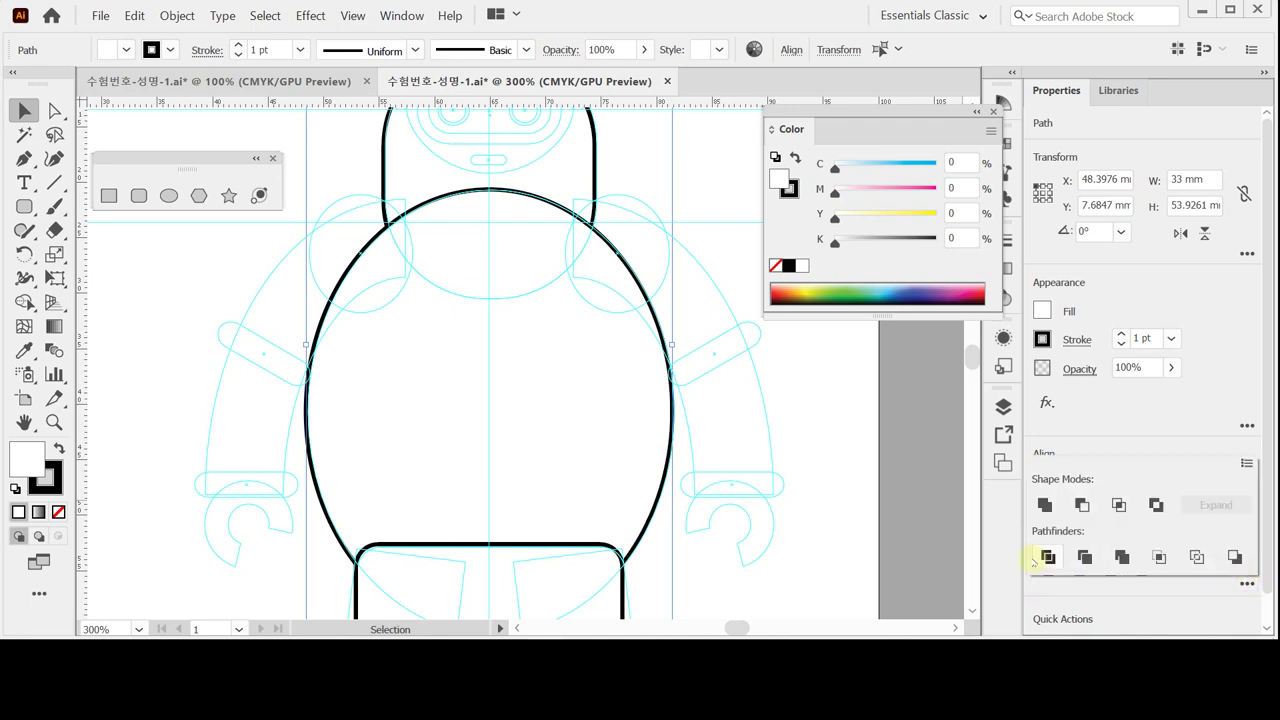
pyautogui.click(1047, 556)
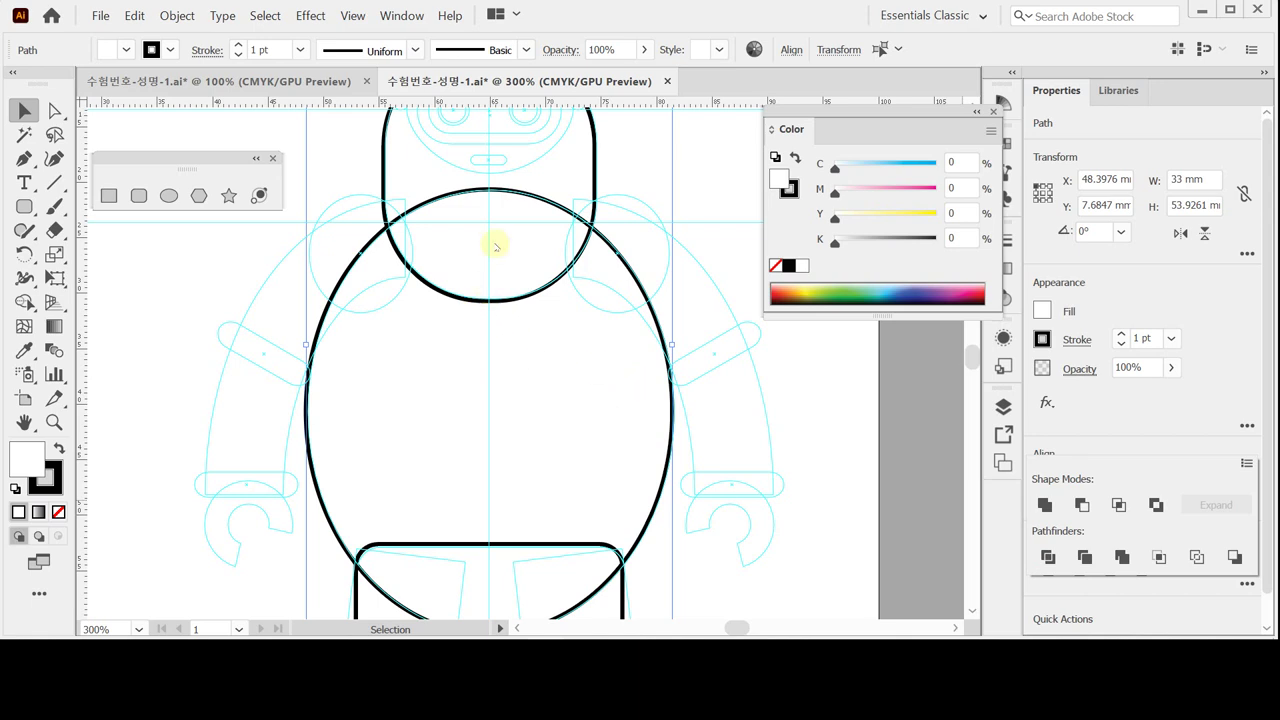
# - Isolate the divided group with the guides hidden and delete the rounded rectangle's leftover piece outside the body ellipse
pyautogui.click(547, 207)
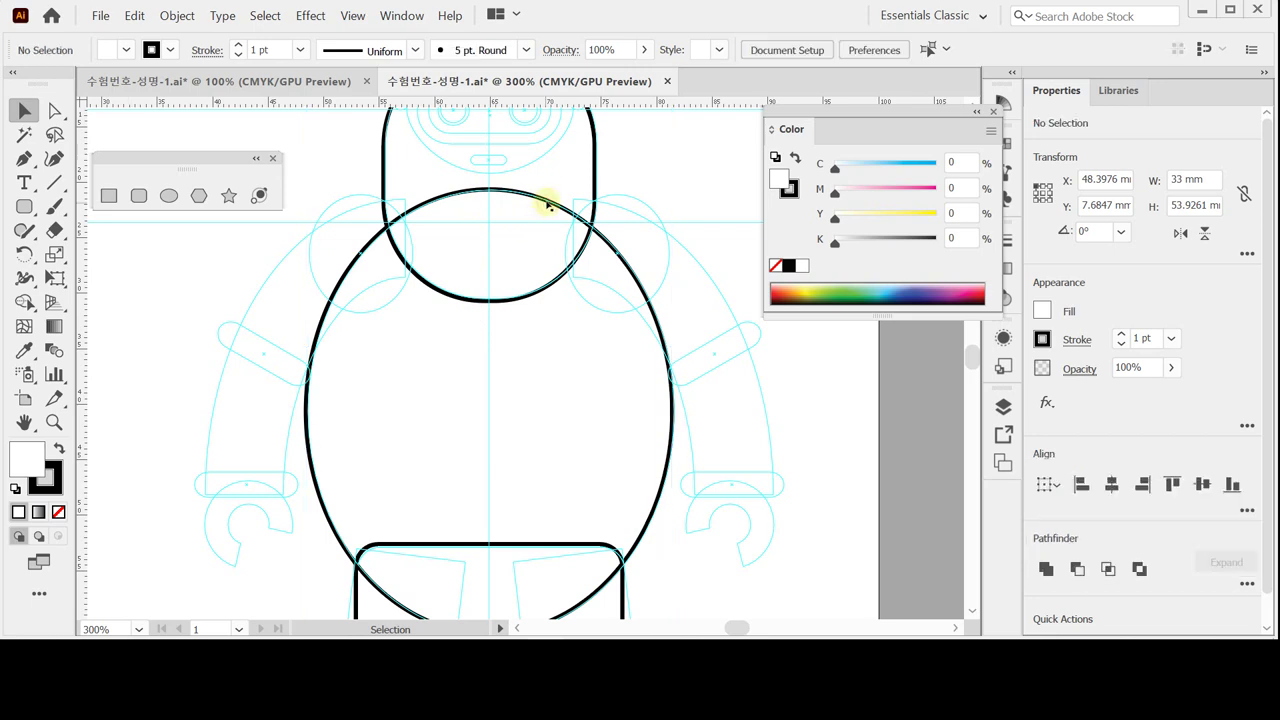
pyautogui.doubleClick(548, 205)
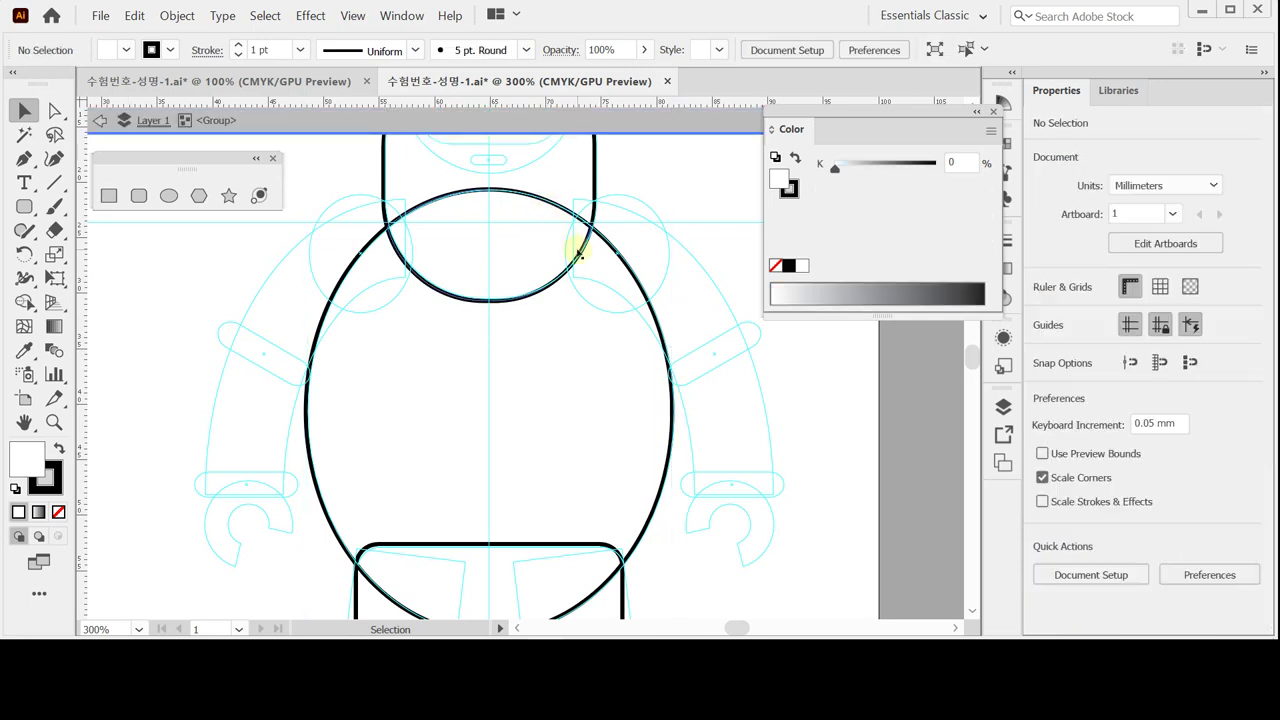
pyautogui.scroll(3, 577, 251)
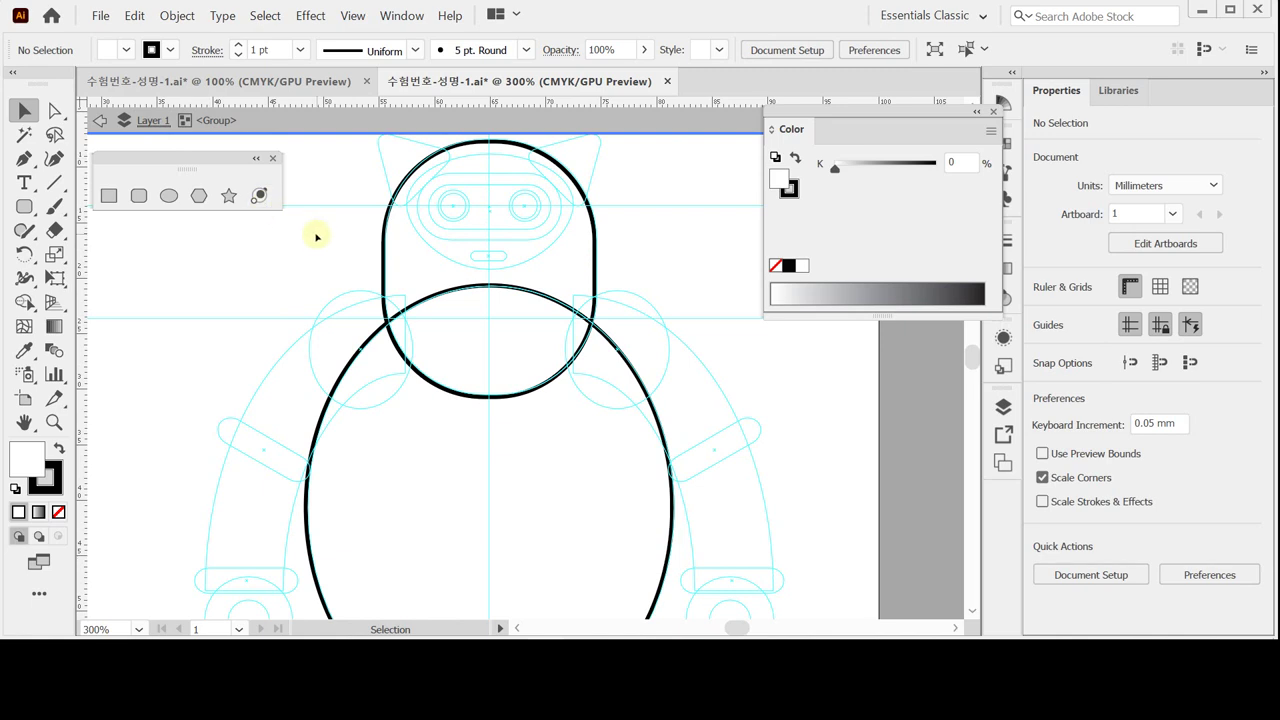
pyautogui.hotkey('ctrl', ';')
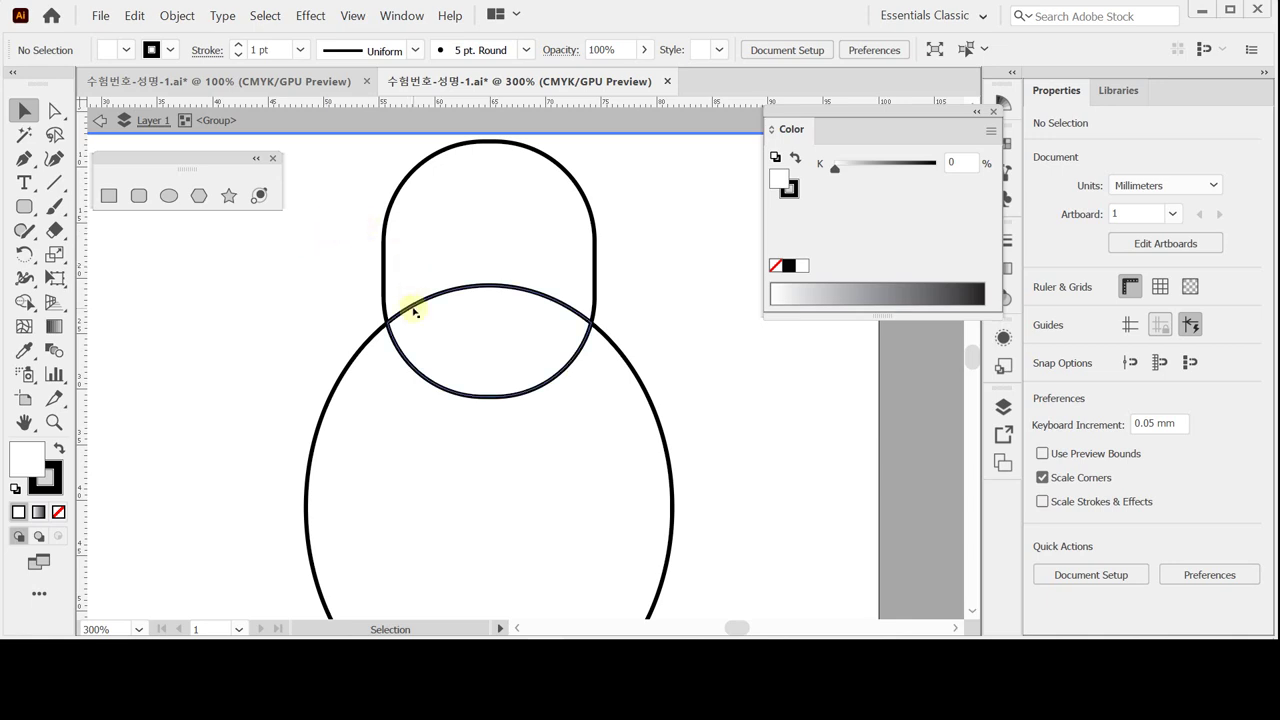
pyautogui.scroll(-5, 414, 312)
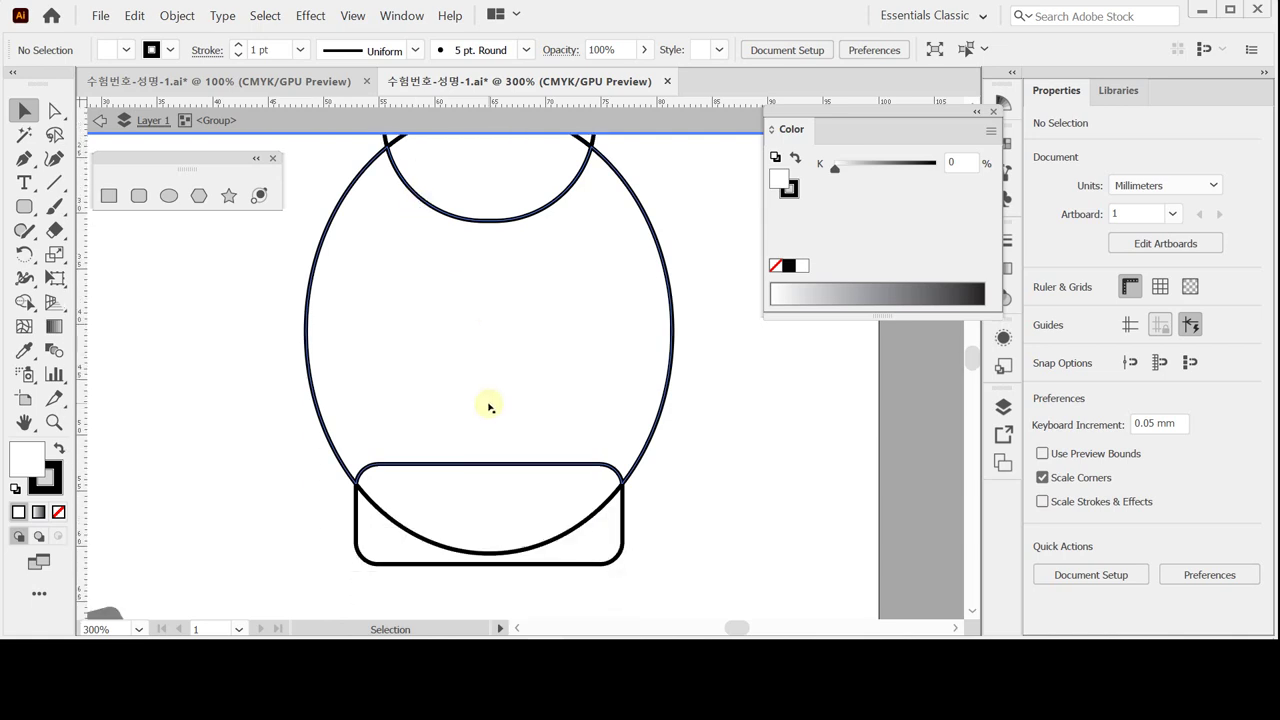
pyautogui.click(362, 550)
pyautogui.press('Delete')
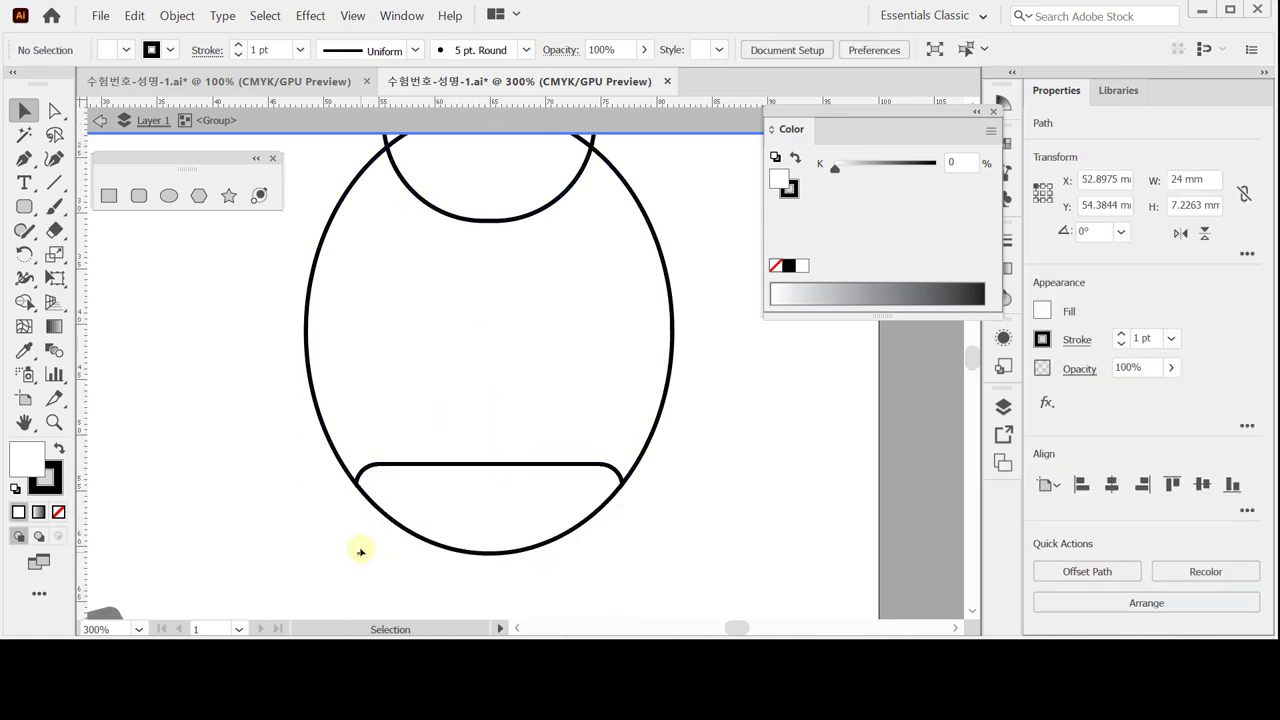
# - Select the upper head piece and the main body piece together and switch the color sliders from grayscale to CMYK
pyautogui.scroll(6, 417, 449)
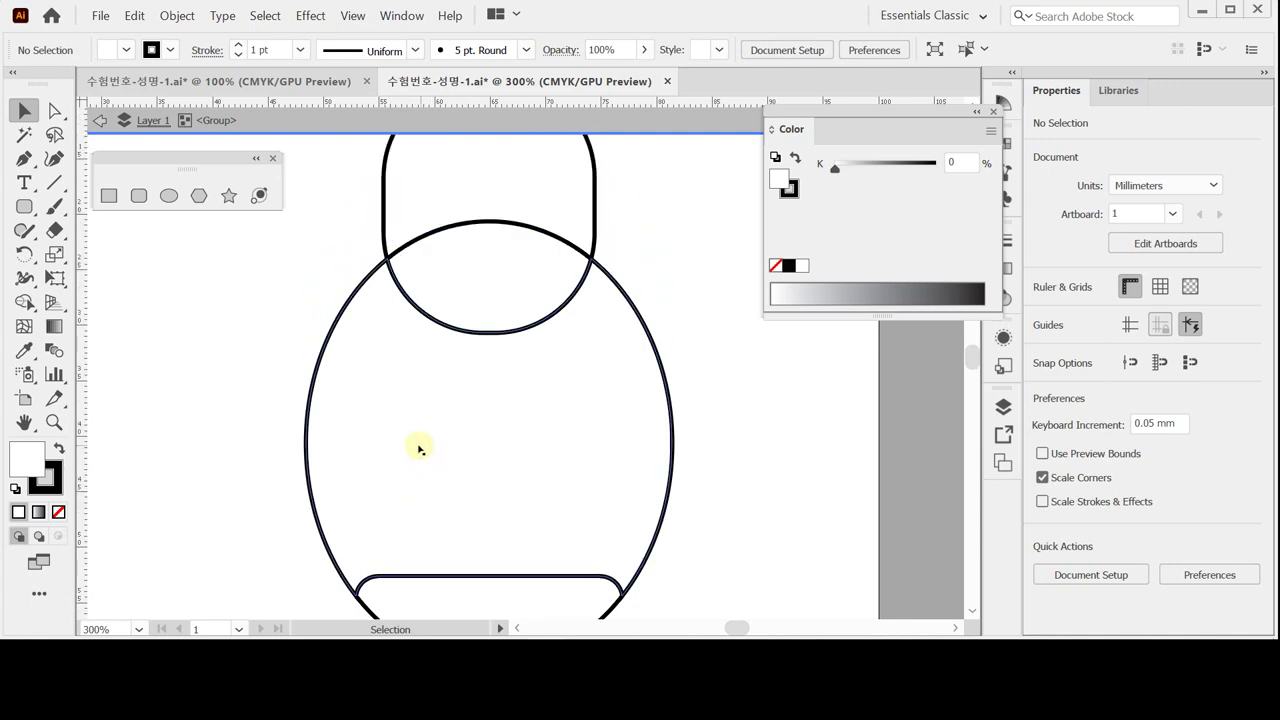
pyautogui.moveTo(372, 240); pyautogui.dragTo(465, 300)
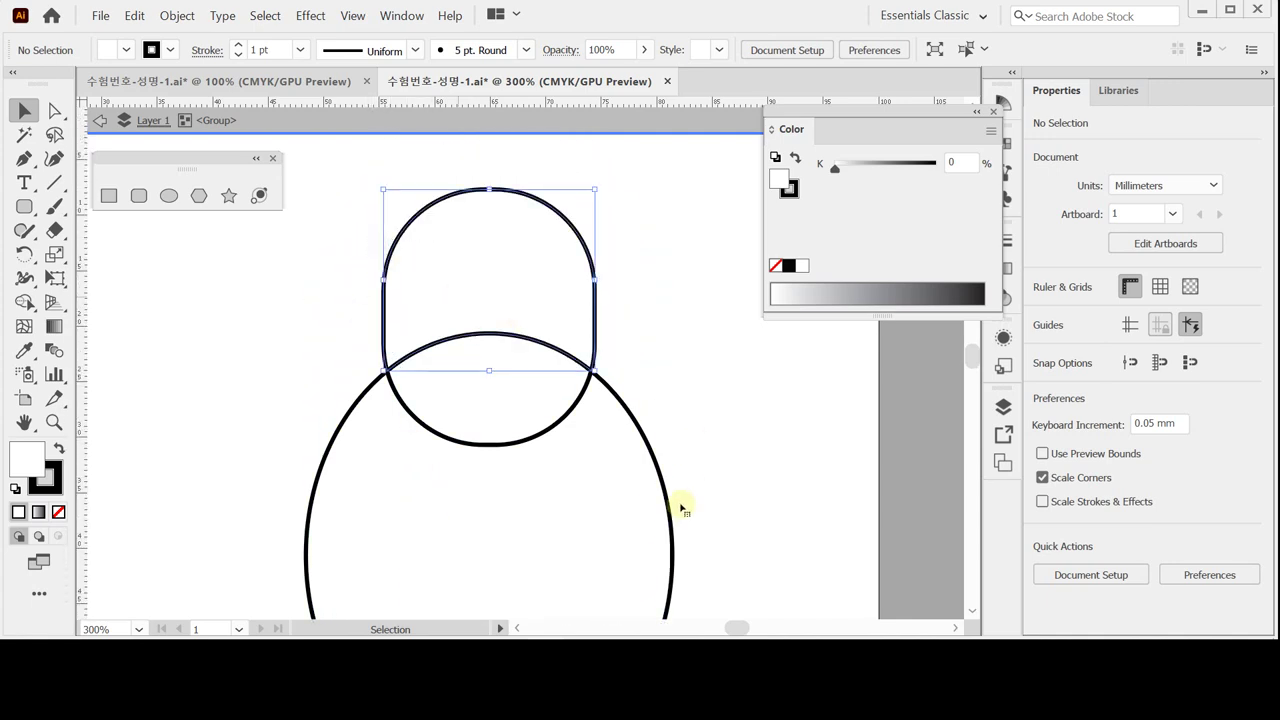
pyautogui.moveTo(701, 477); pyautogui.dragTo(572, 535)
pyautogui.scroll(-1, 630, 500)
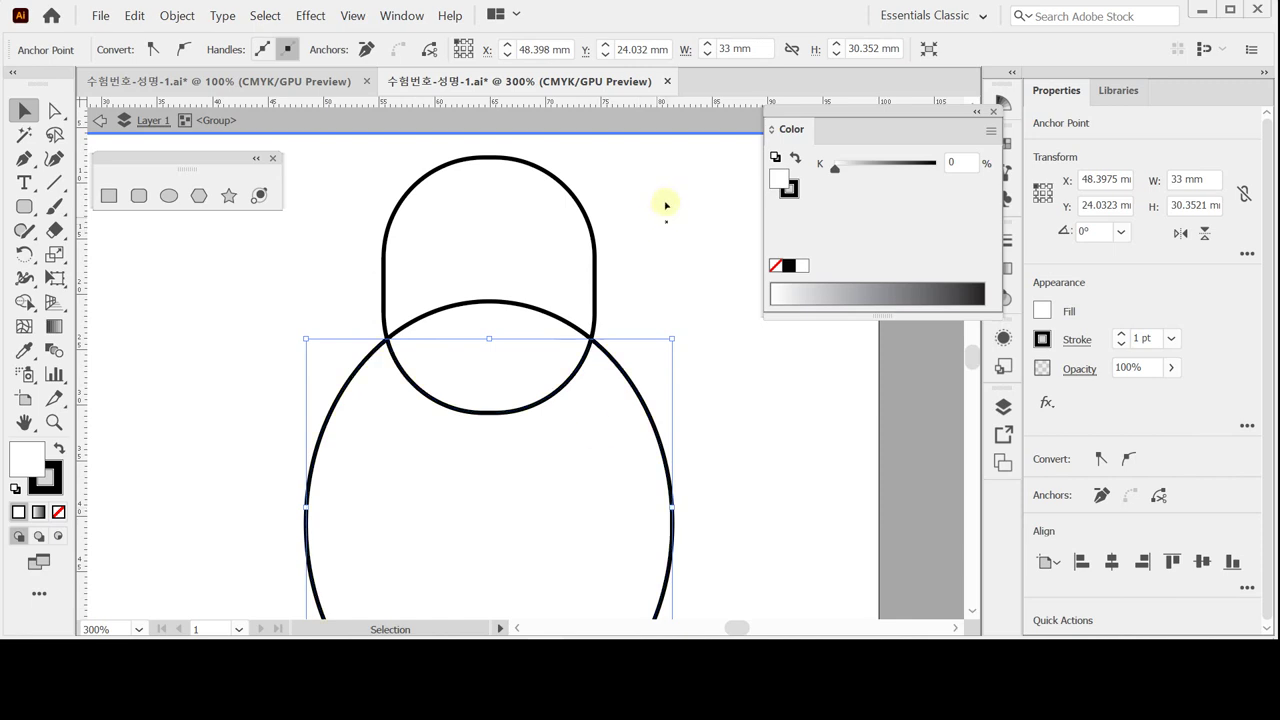
pyautogui.moveTo(660, 201); pyautogui.dragTo(530, 248)
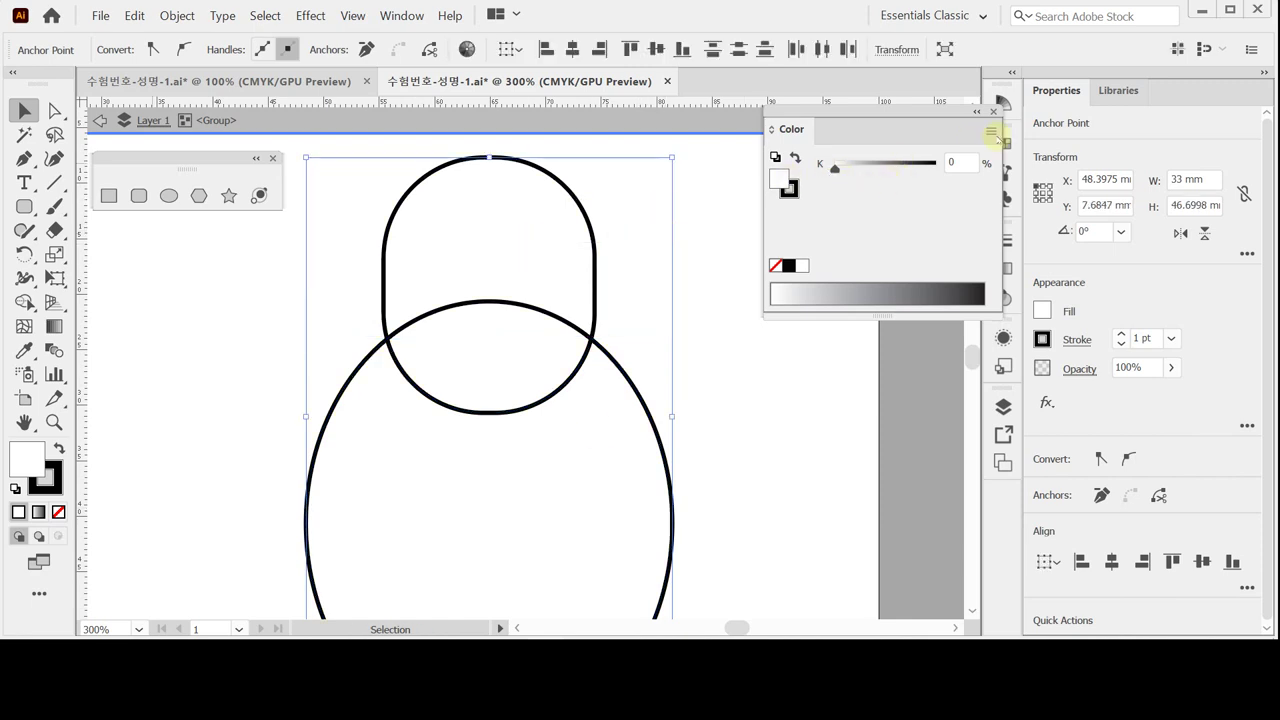
pyautogui.click(990, 131)
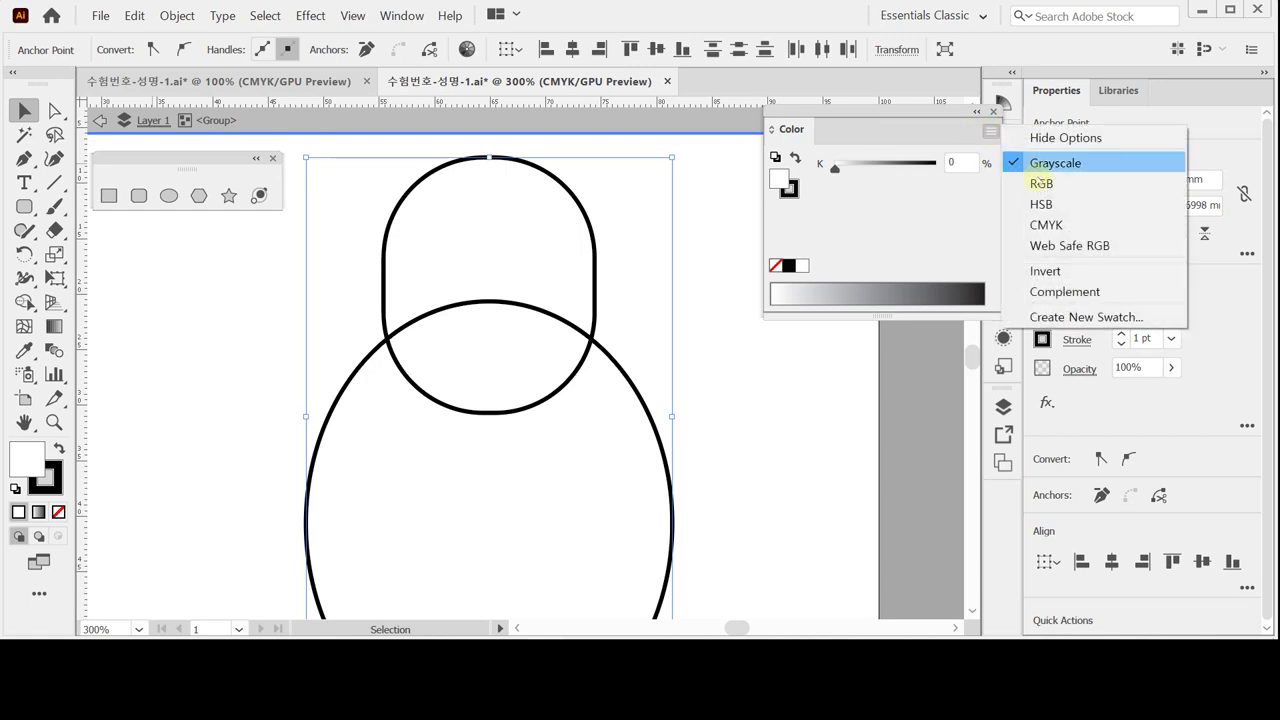
pyautogui.click(1043, 224)
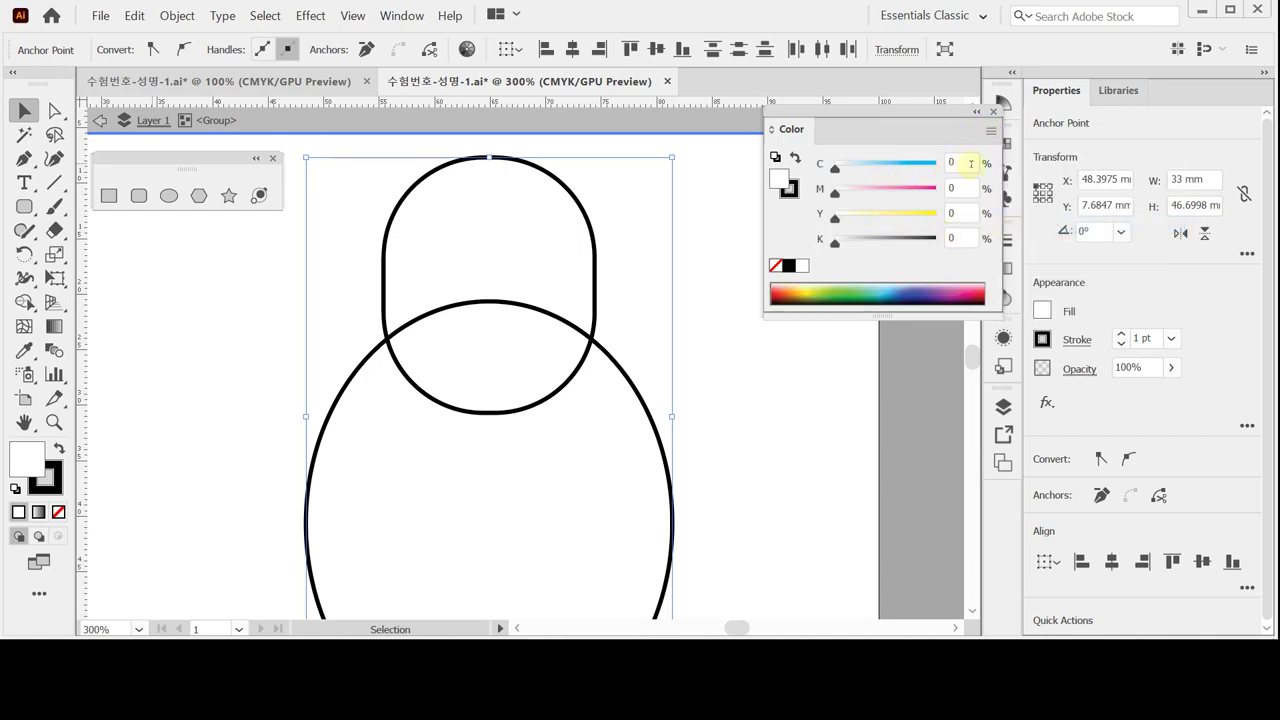
pyautogui.click(966, 163)
pyautogui.write('10')
pyautogui.press('Tab')
pyautogui.write('20')
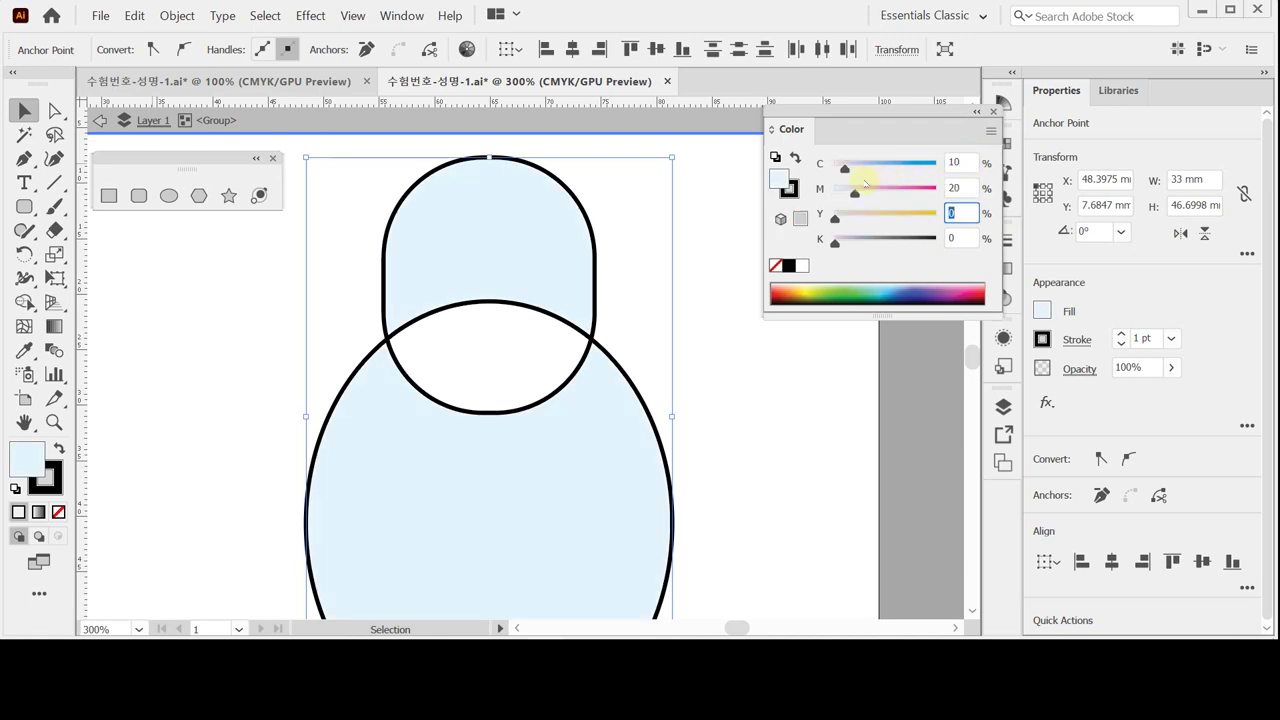
pyautogui.press('Tab')
pyautogui.press('Tab')
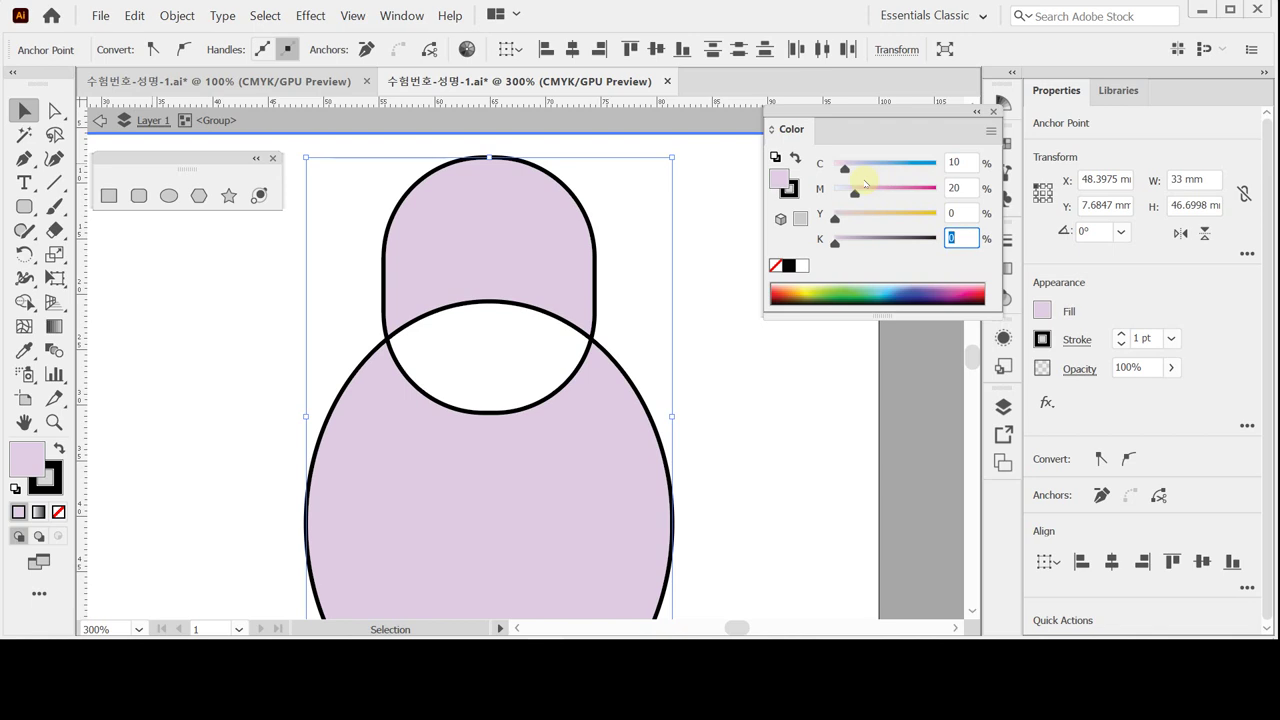
pyautogui.hotkey('shift', 'Tab')
pyautogui.hotkey('shift', 'Tab')
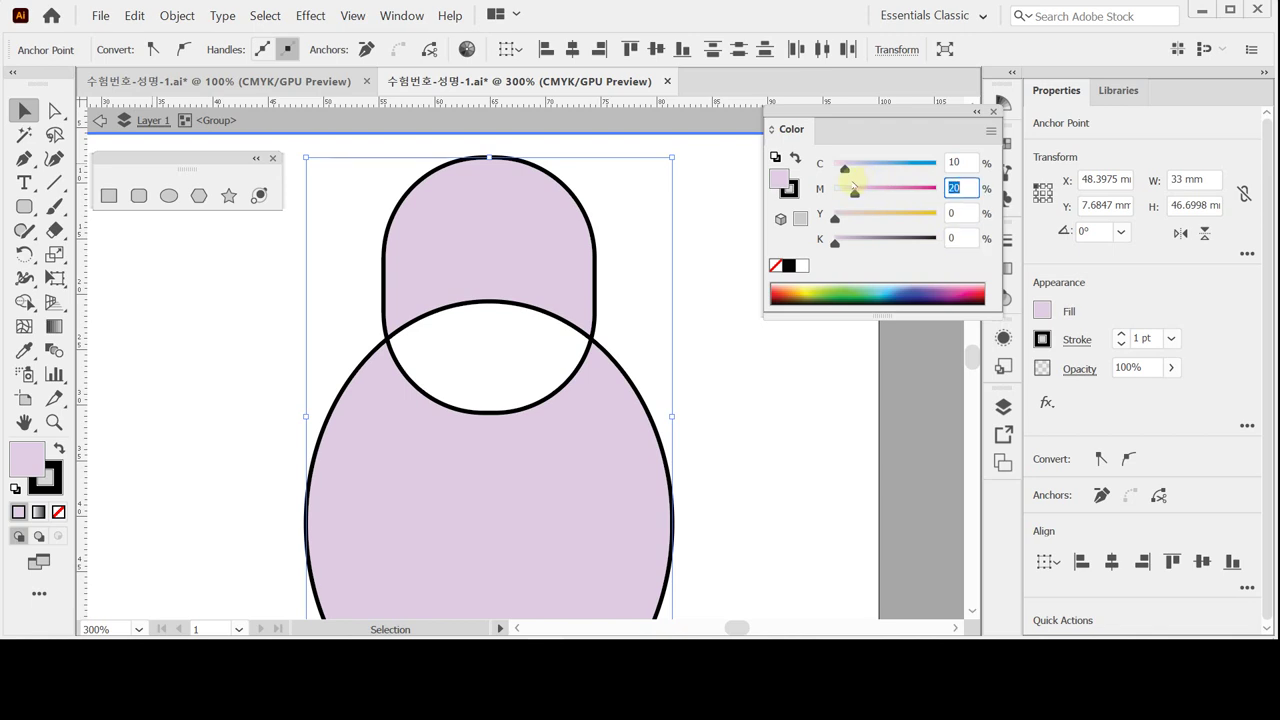
# - Fill the selected upper head and main body pieces with C20 M10 Y20 K0
pyautogui.press('Tab')
pyautogui.press('Tab')
pyautogui.press('Tab')
pyautogui.press('Tab')
pyautogui.hotkey('shift', 'Tab')
pyautogui.write('20')
pyautogui.press('Tab')
pyautogui.write('10')
pyautogui.press('Tab')
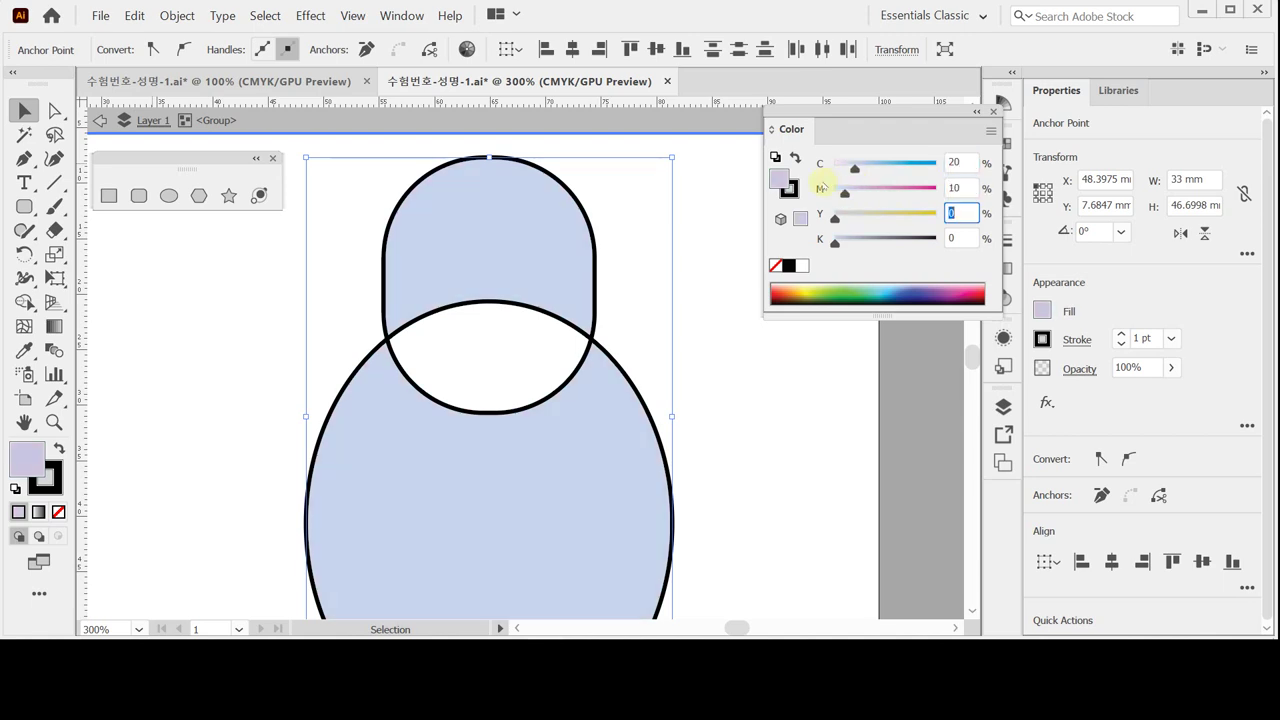
pyautogui.write('20')
pyautogui.press('Tab')
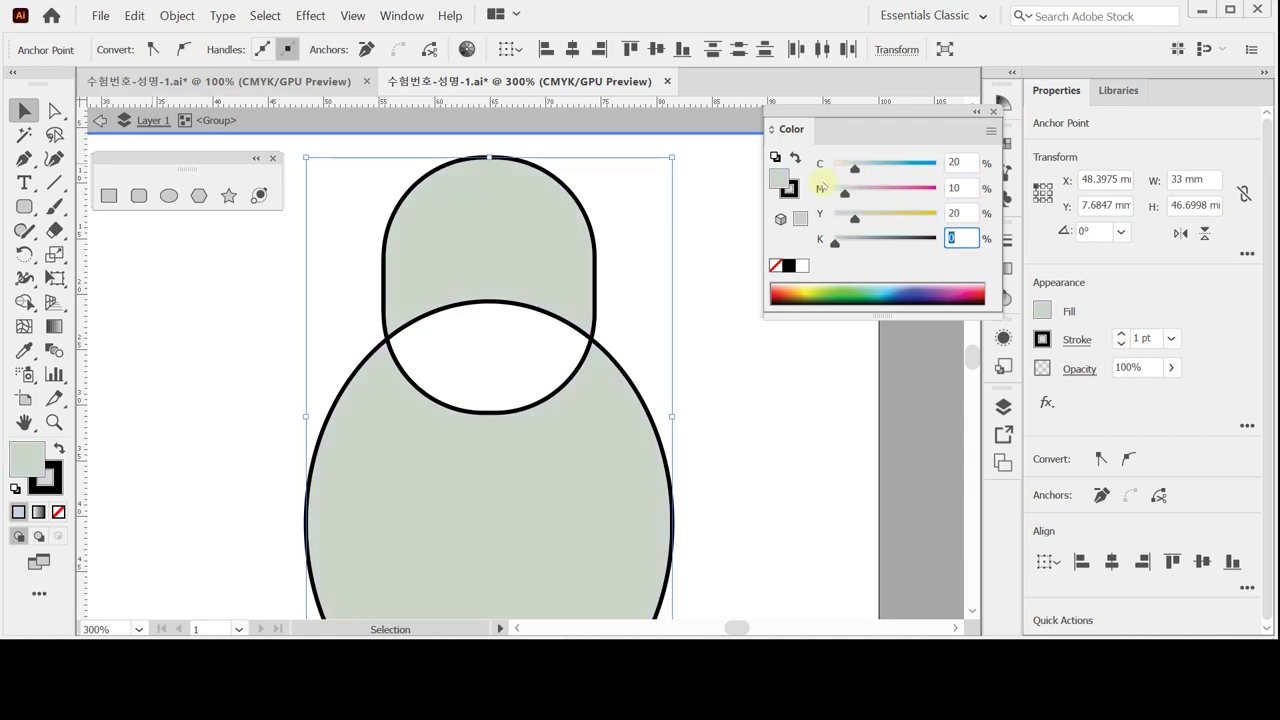
pyautogui.press('Return')
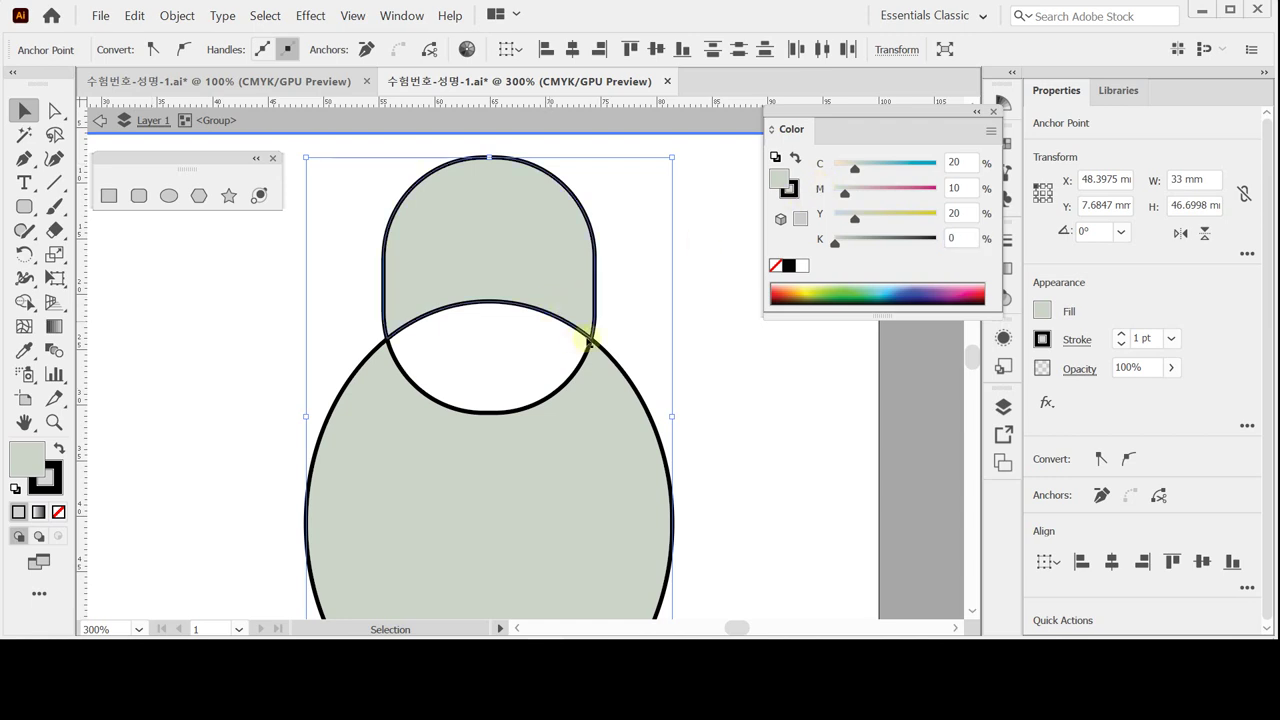
# - Select the piece where head and body overlap, switch its sliders to CMYK and fill it with C60 M50 Y50 K20
pyautogui.click(508, 352)
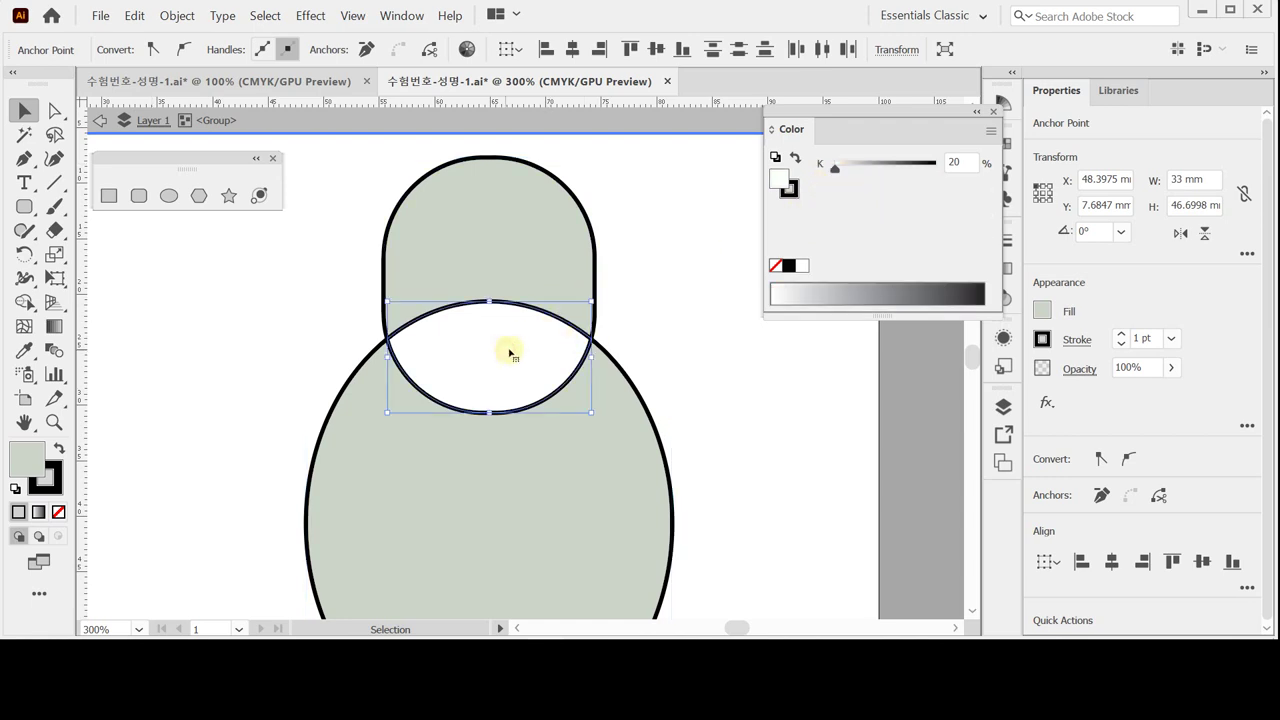
pyautogui.click(990, 131)
pyautogui.click(1046, 225)
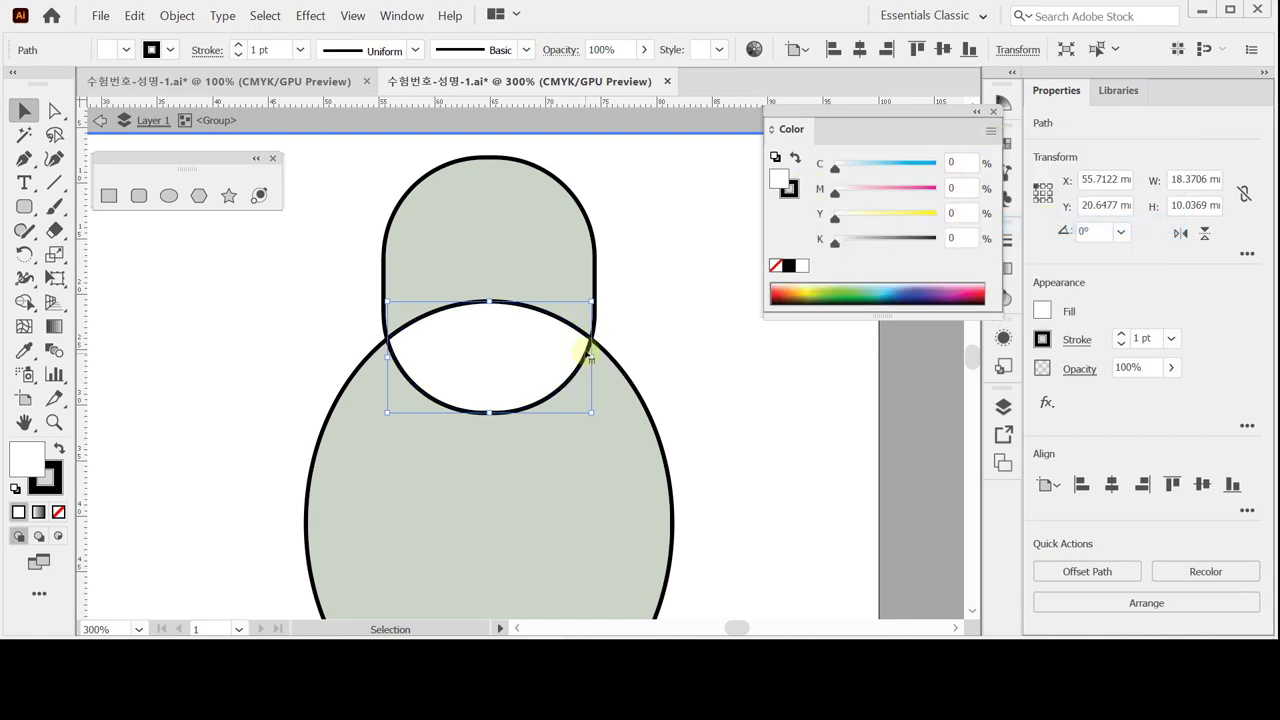
pyautogui.click(958, 162)
pyautogui.write('60')
pyautogui.press('Tab')
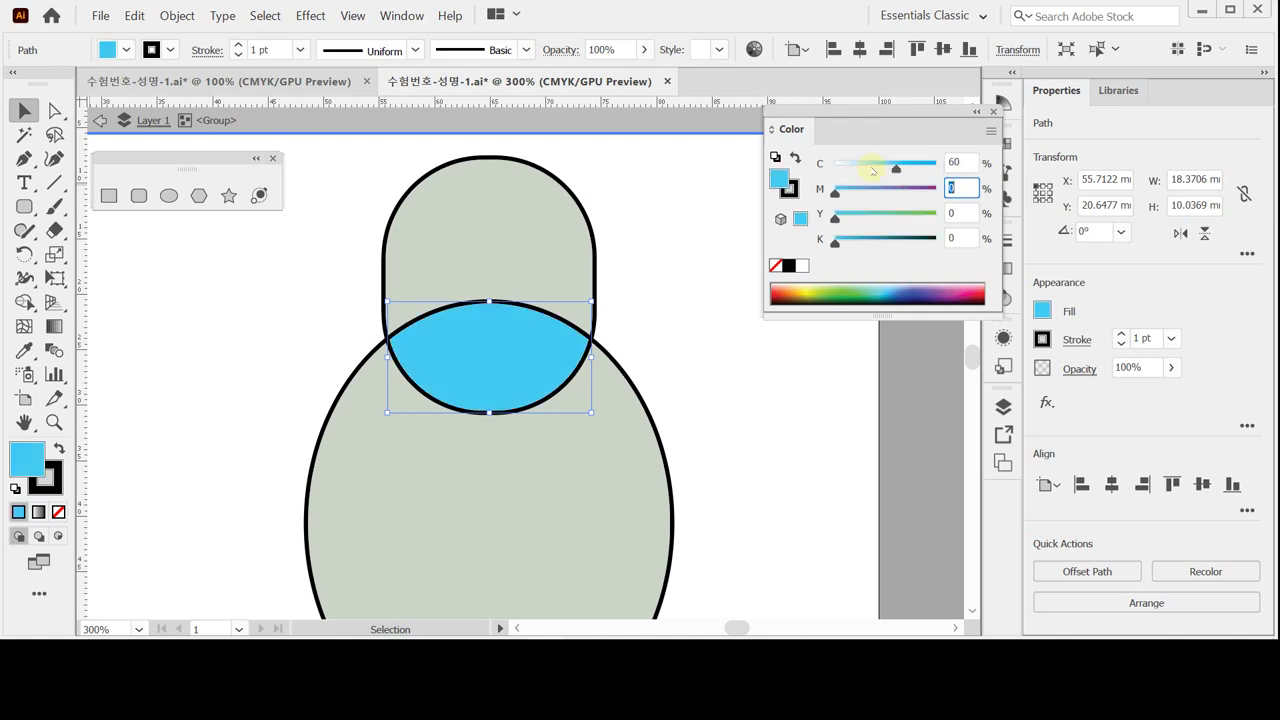
pyautogui.write('50')
pyautogui.press('Tab')
pyautogui.write('50')
pyautogui.press('Tab')
pyautogui.write('20')
pyautogui.press('Return')
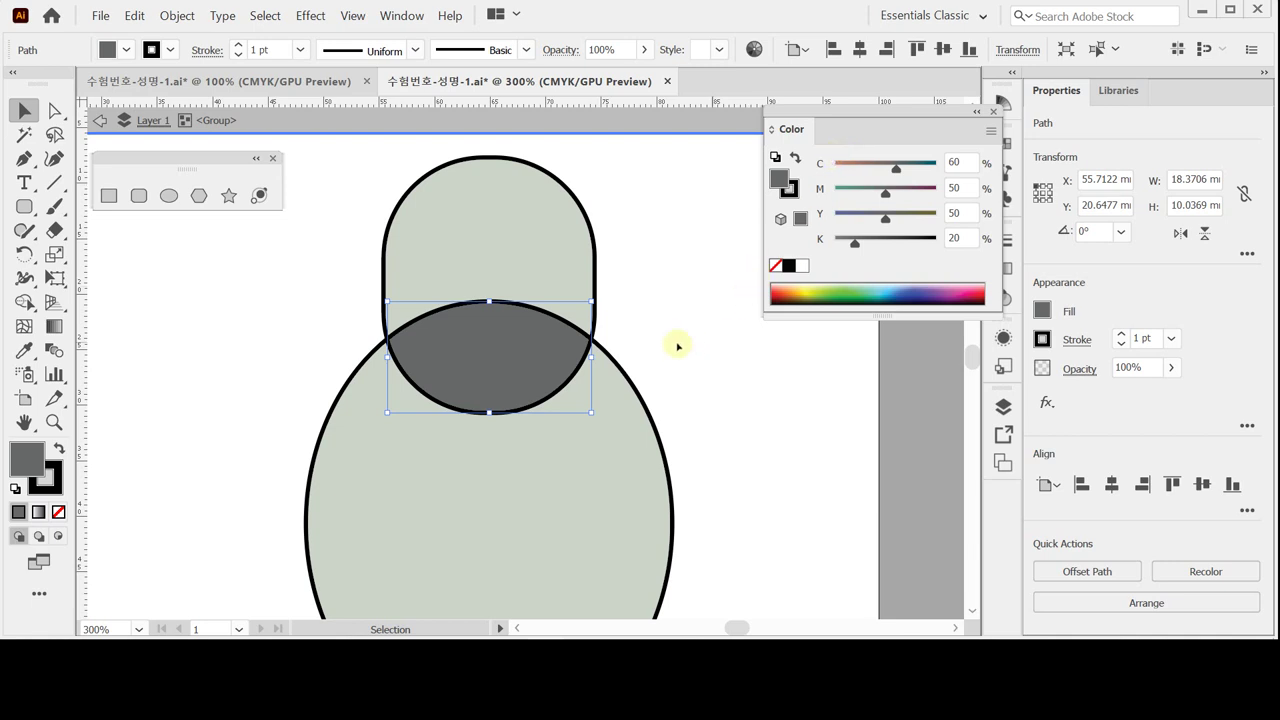
# - Select the lower end piece of the body and sample the dark gray overlap piece's fill onto it with the Eyedropper
pyautogui.scroll(-2, 617, 404)
pyautogui.scroll(-2, 617, 404)
pyautogui.click(571, 517)
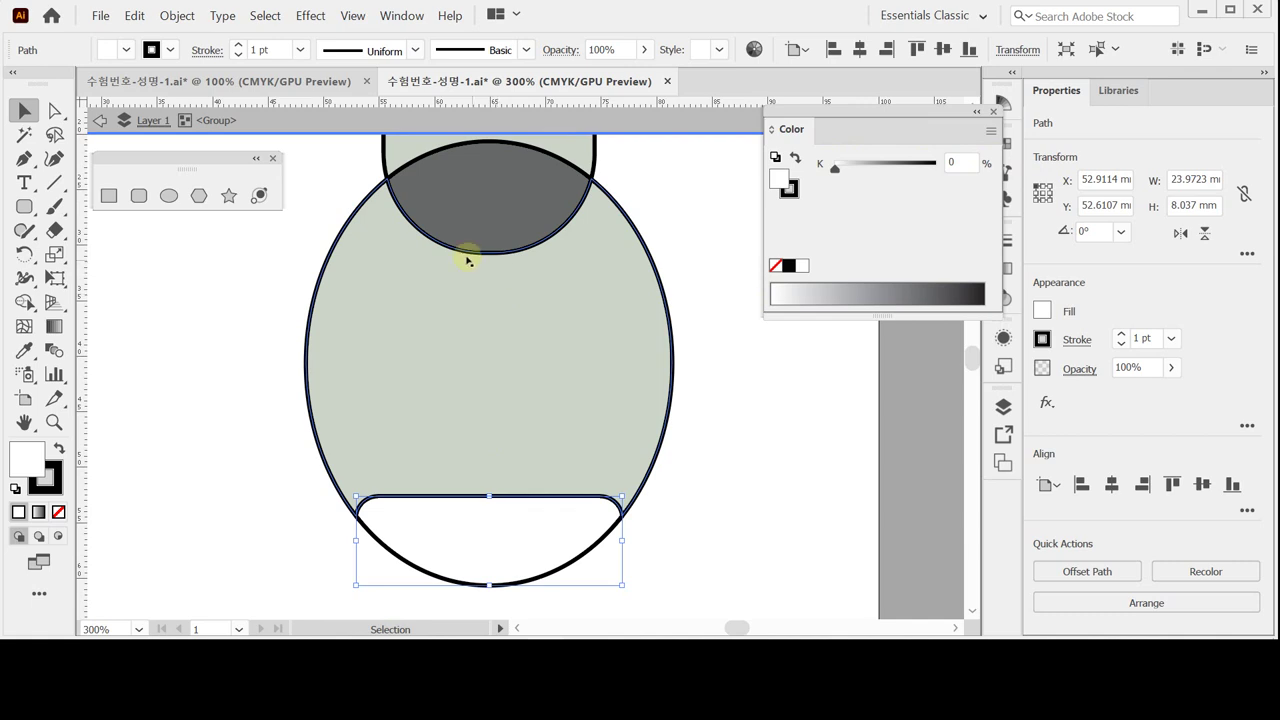
pyautogui.press('i')
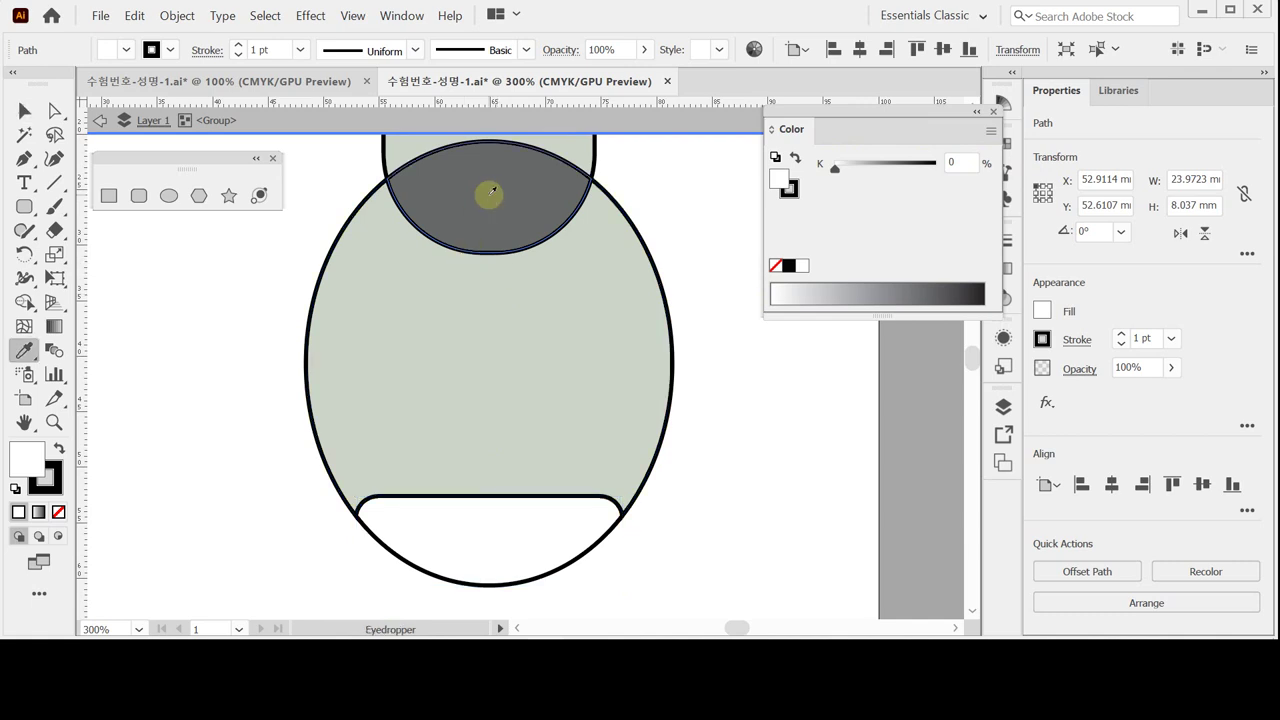
pyautogui.click(490, 193)
# - Change the lower body piece's fill to C50 M30 Y40 K10
pyautogui.doubleClick(955, 162)
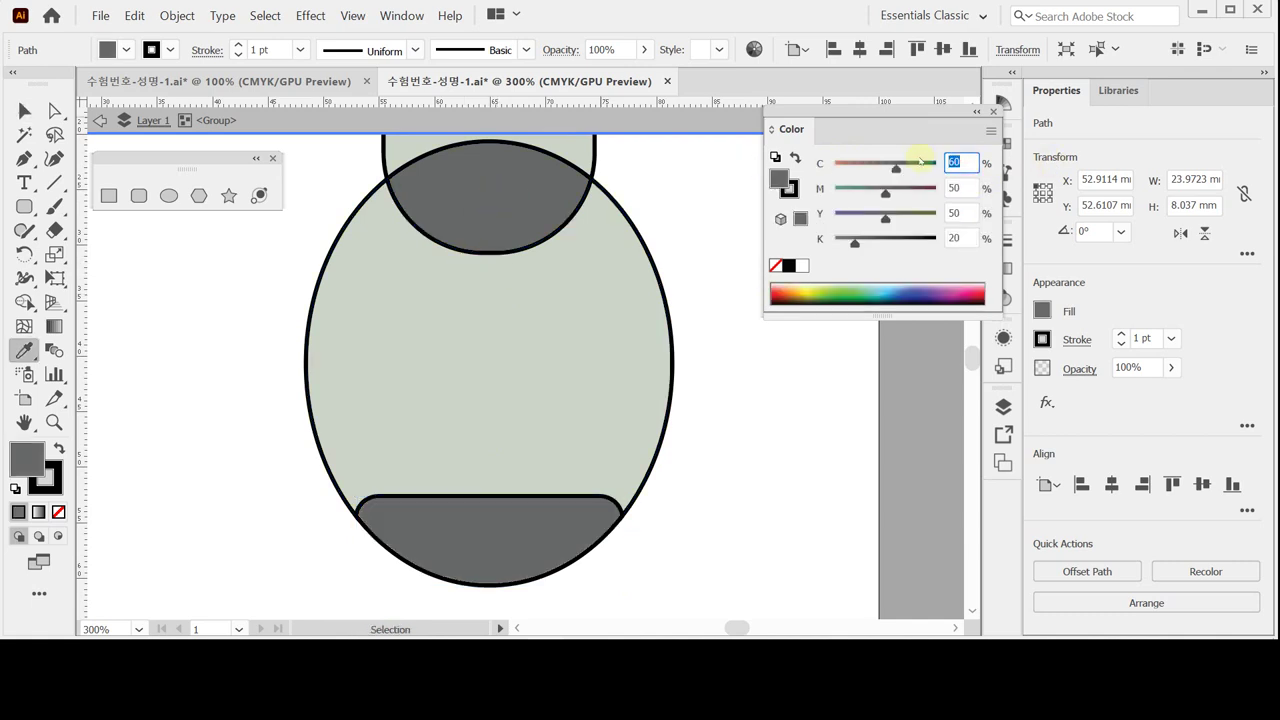
pyautogui.write('50')
pyautogui.press('Tab')
pyautogui.write('30')
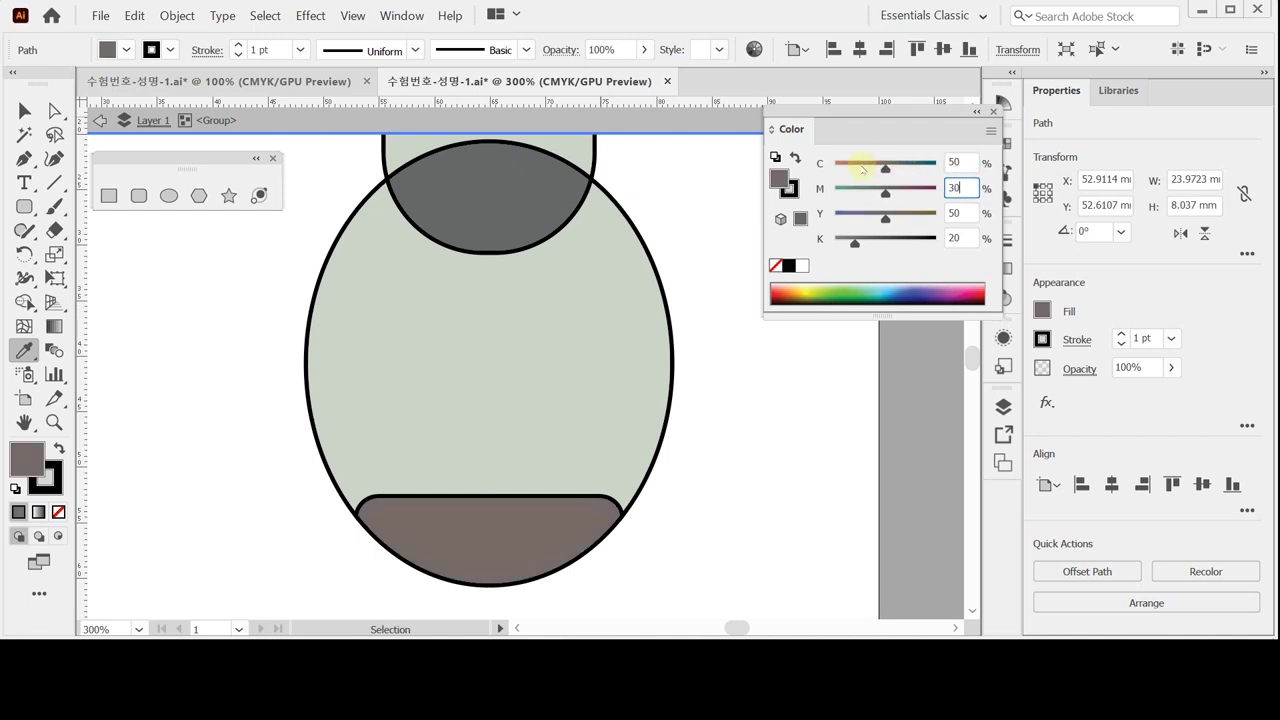
pyautogui.press('Tab')
pyautogui.write('40')
pyautogui.press('Tab')
pyautogui.write('10')
pyautogui.click(863, 168)
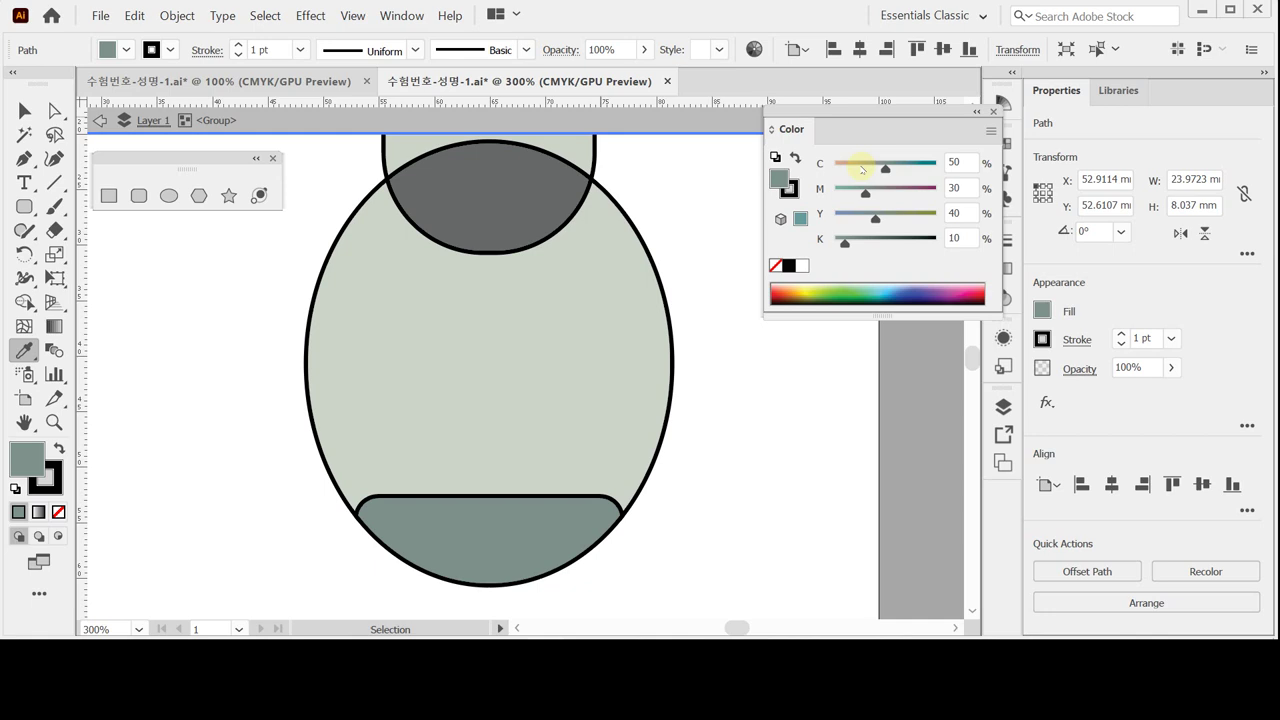
# - Select all pieces of the robot group and set their stroke to none
pyautogui.hotkey('ctrl', 'a')
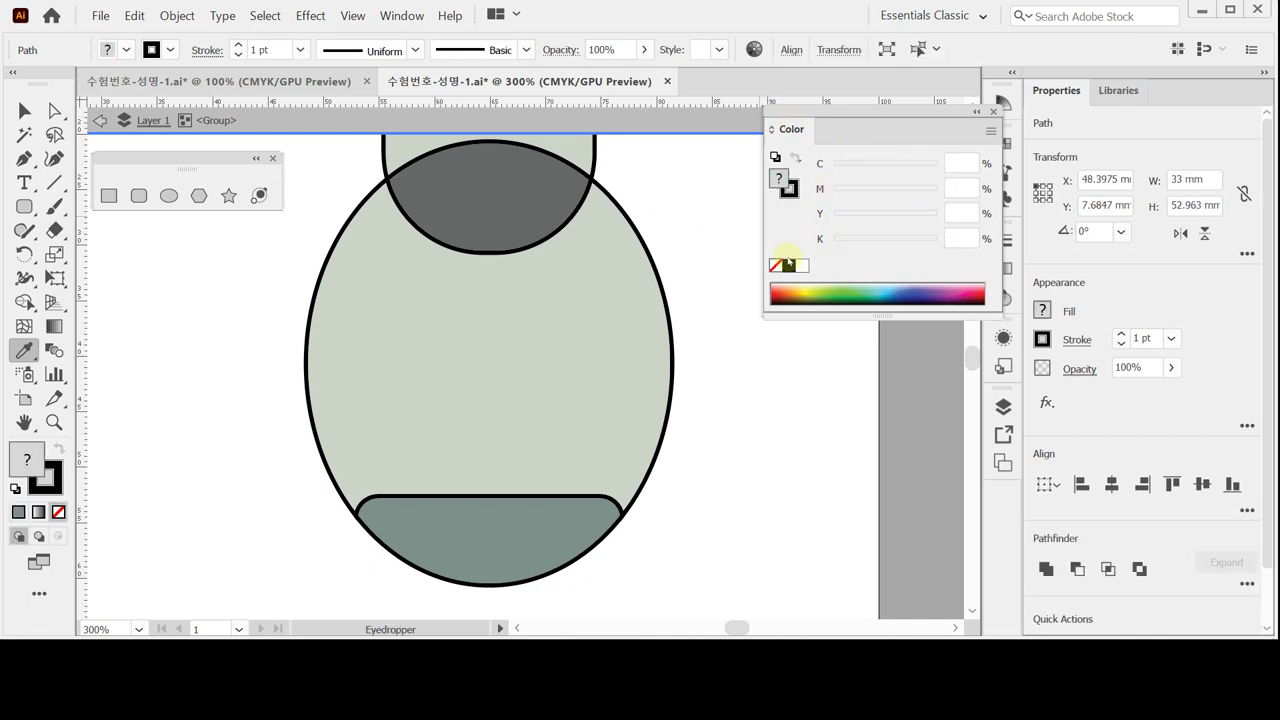
pyautogui.click(791, 189)
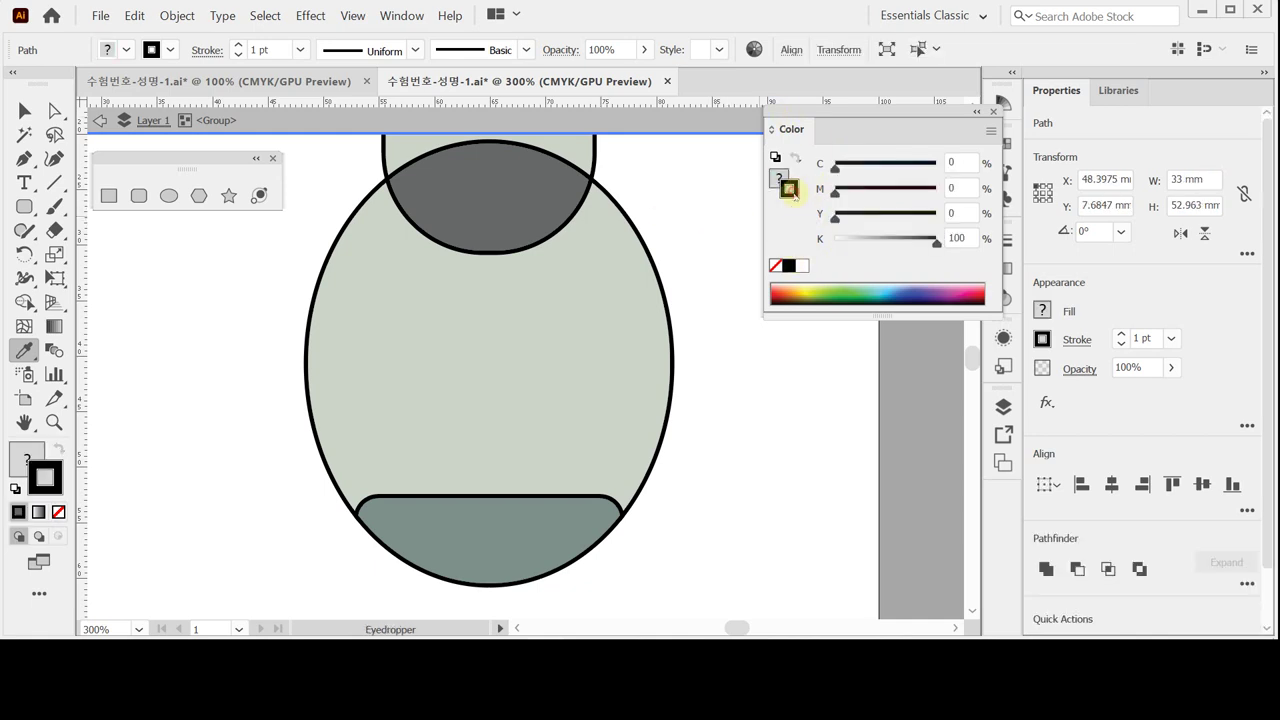
pyautogui.click(776, 266)
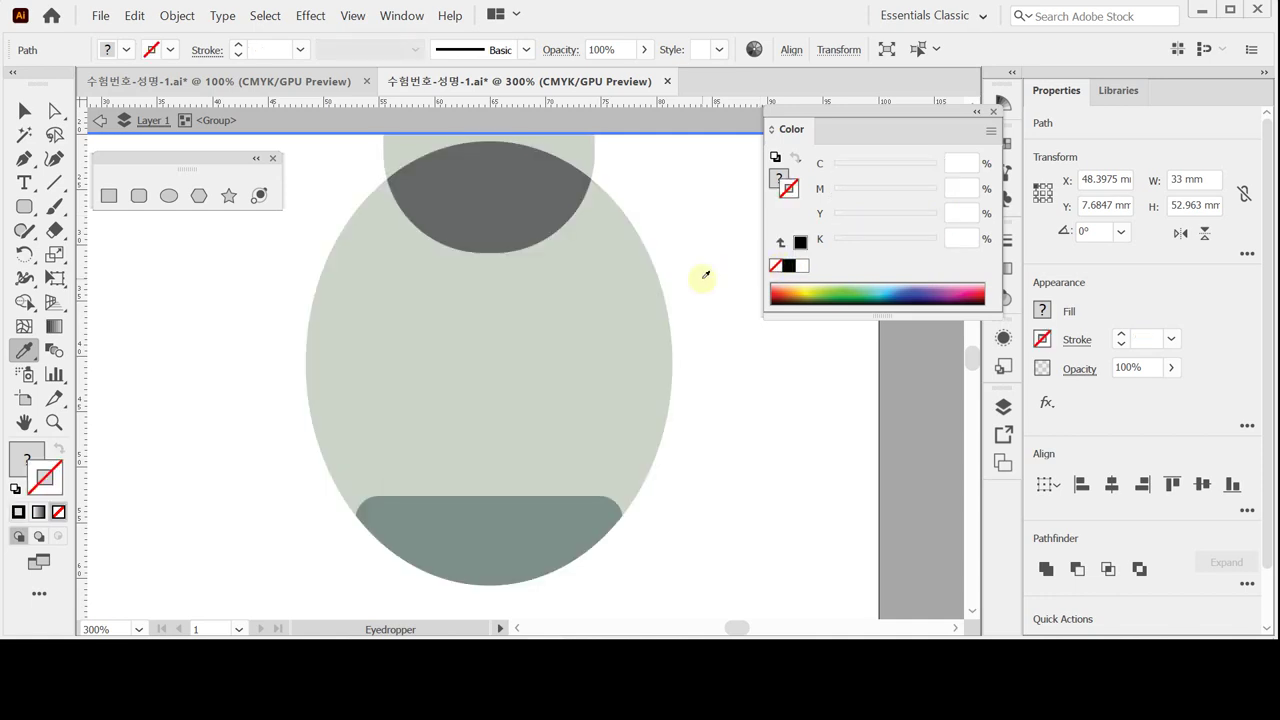
# - Exit the group's isolation mode and save the document
pyautogui.press('ctrl')
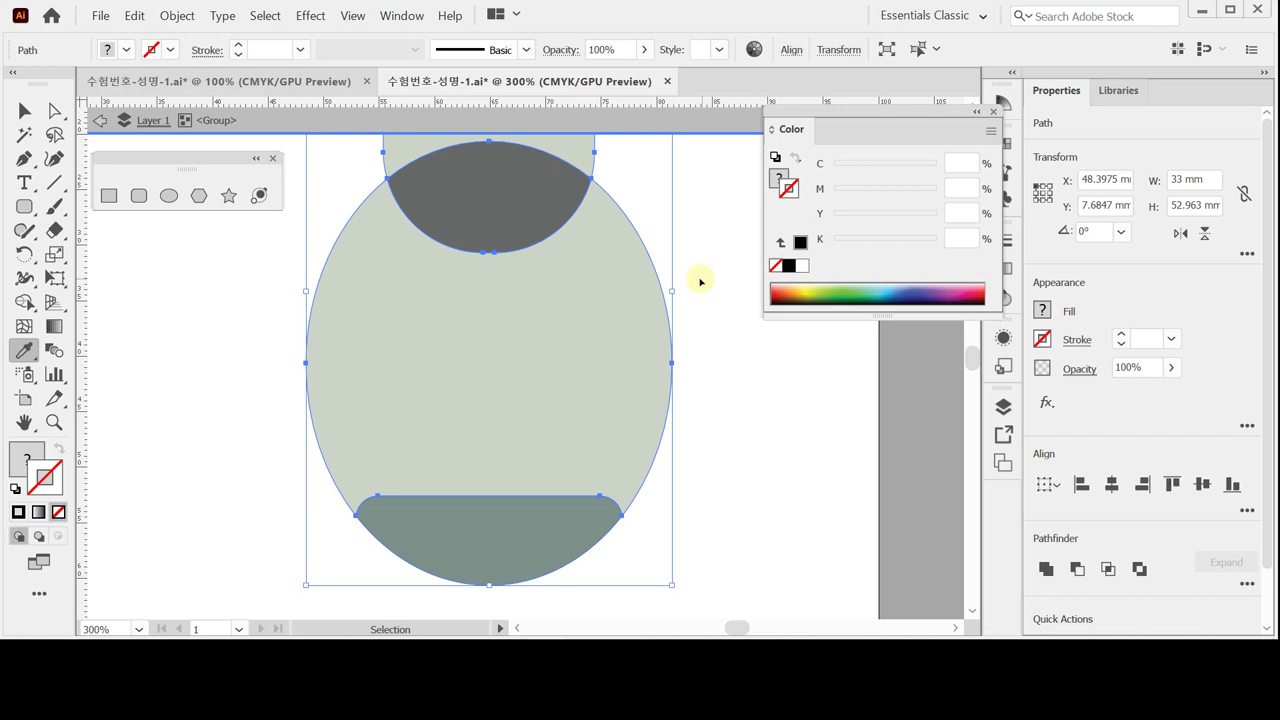
pyautogui.press('Escape')
pyautogui.hotkey('ctrl', 's')
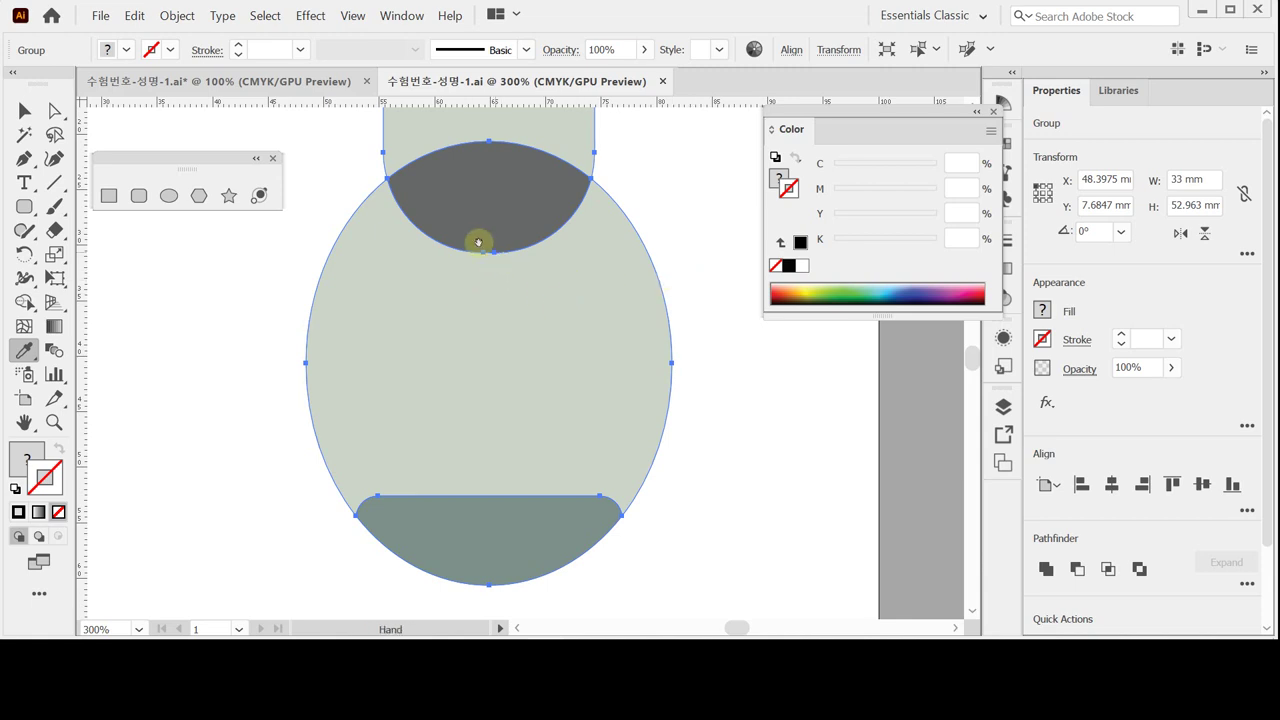
# - Deselect the robot group and show the guides again
pyautogui.moveTo(474, 243); pyautogui.dragTo(477, 334)
pyautogui.scroll(3, 462, 300)
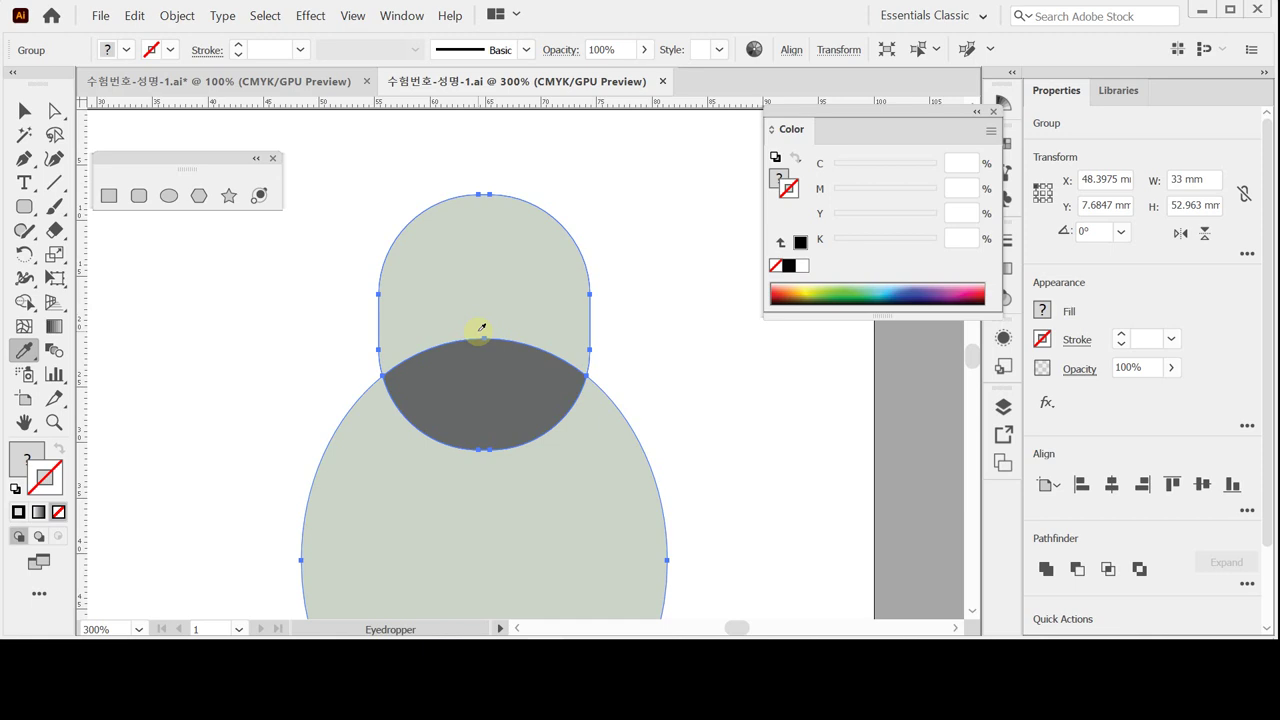
pyautogui.press('ctrl')
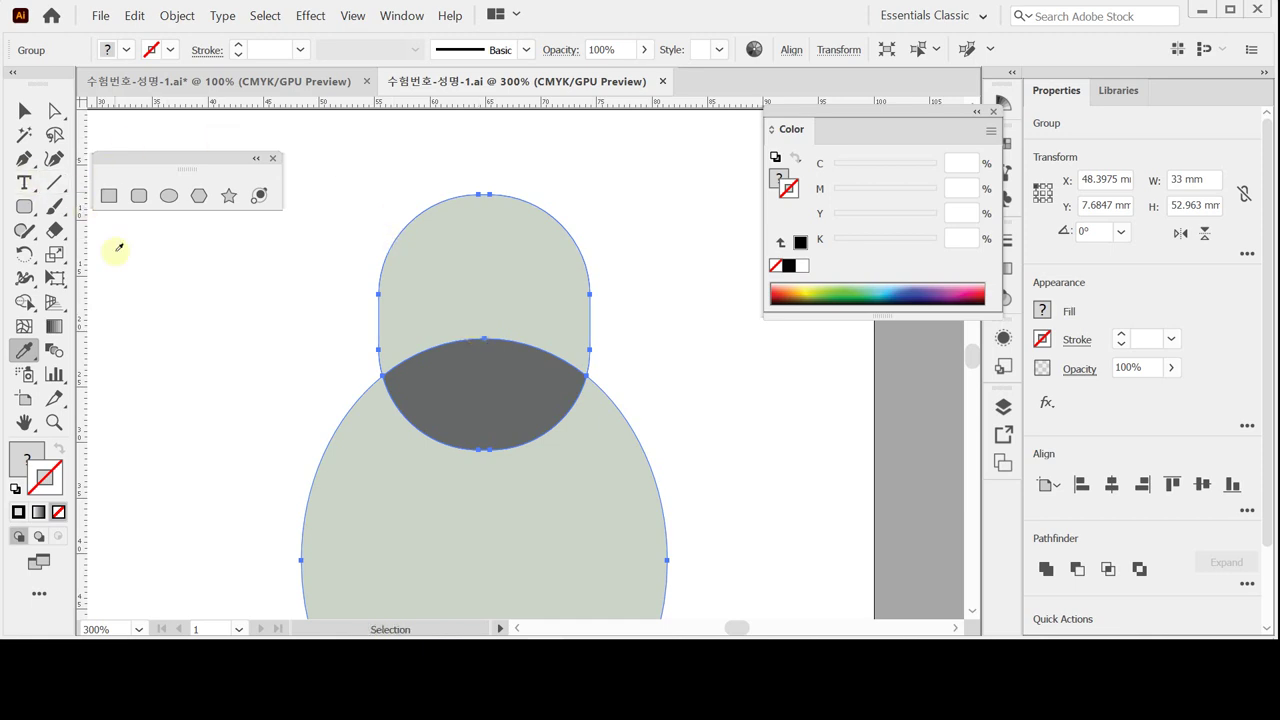
pyautogui.keyDown('ctrl'); pyautogui.click(130, 297); pyautogui.keyUp('ctrl')
pyautogui.hotkey('ctrl', ';')
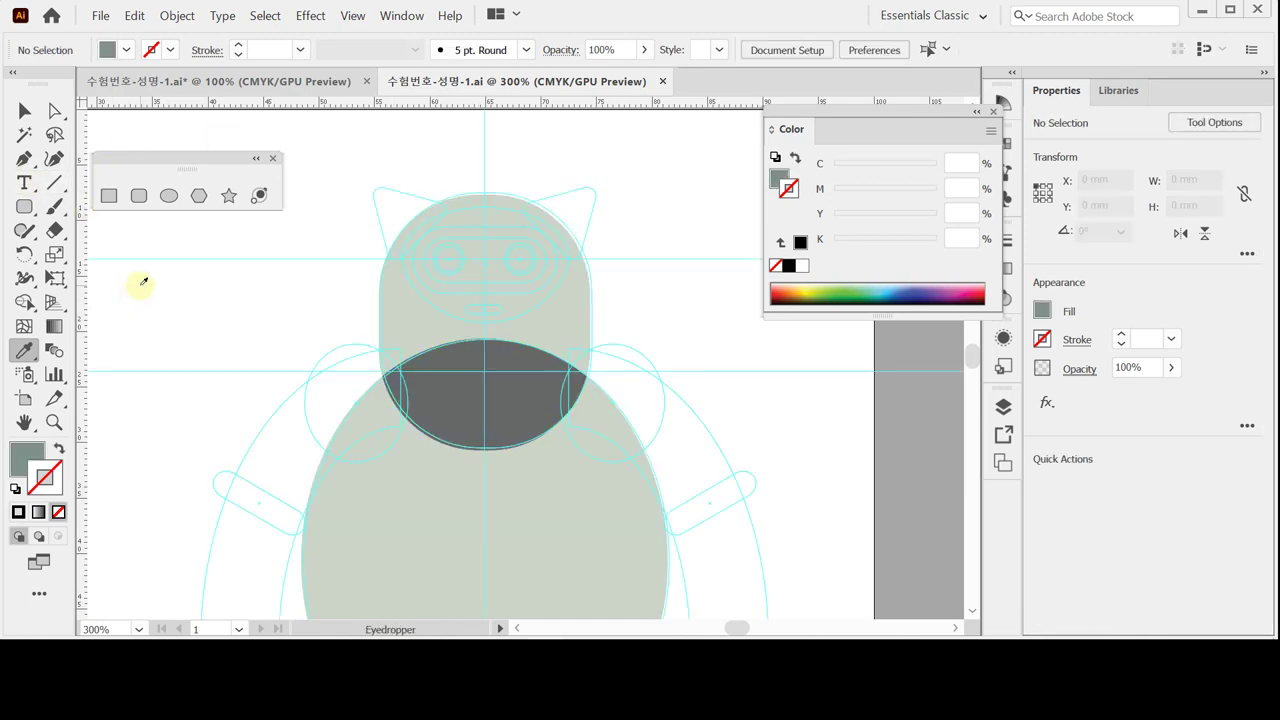
# - Create a three-sided polygon with a 4.5 mm radius near the guide of the robot's left ear
pyautogui.scroll(2, 426, 244)
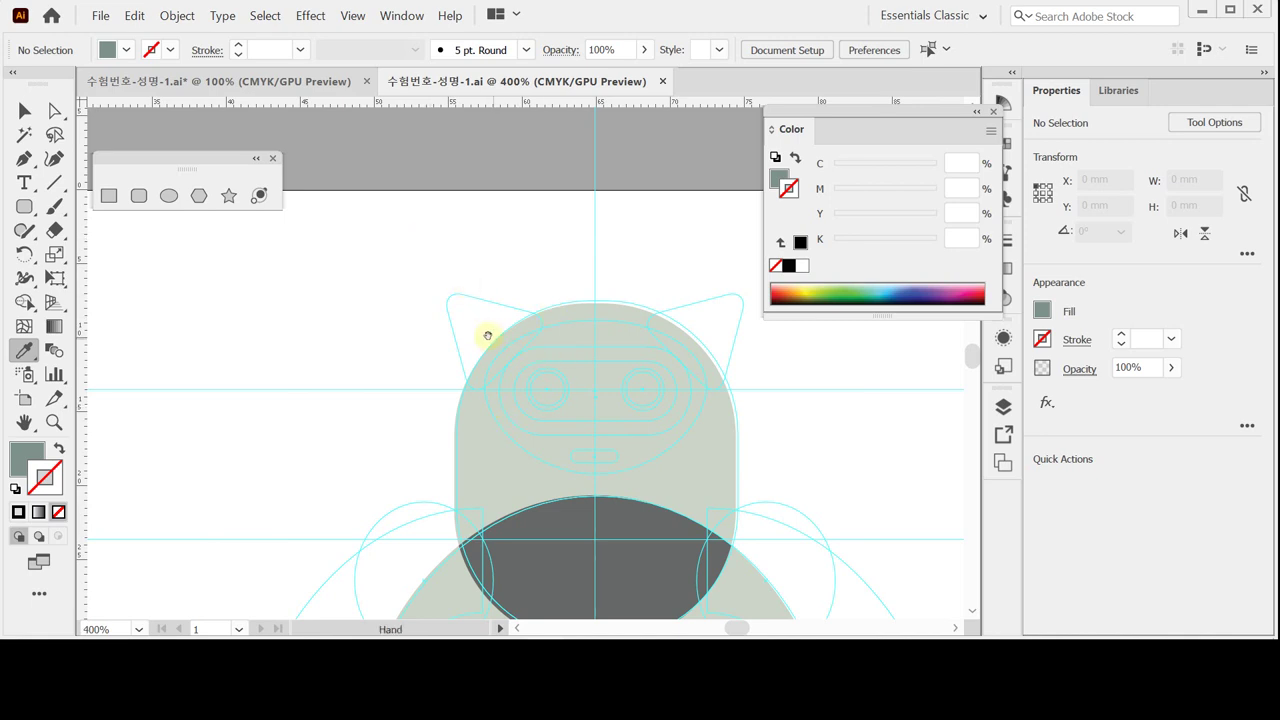
pyautogui.hotkey('ctrl', '=')
pyautogui.moveTo(452, 288); pyautogui.dragTo(437, 277)
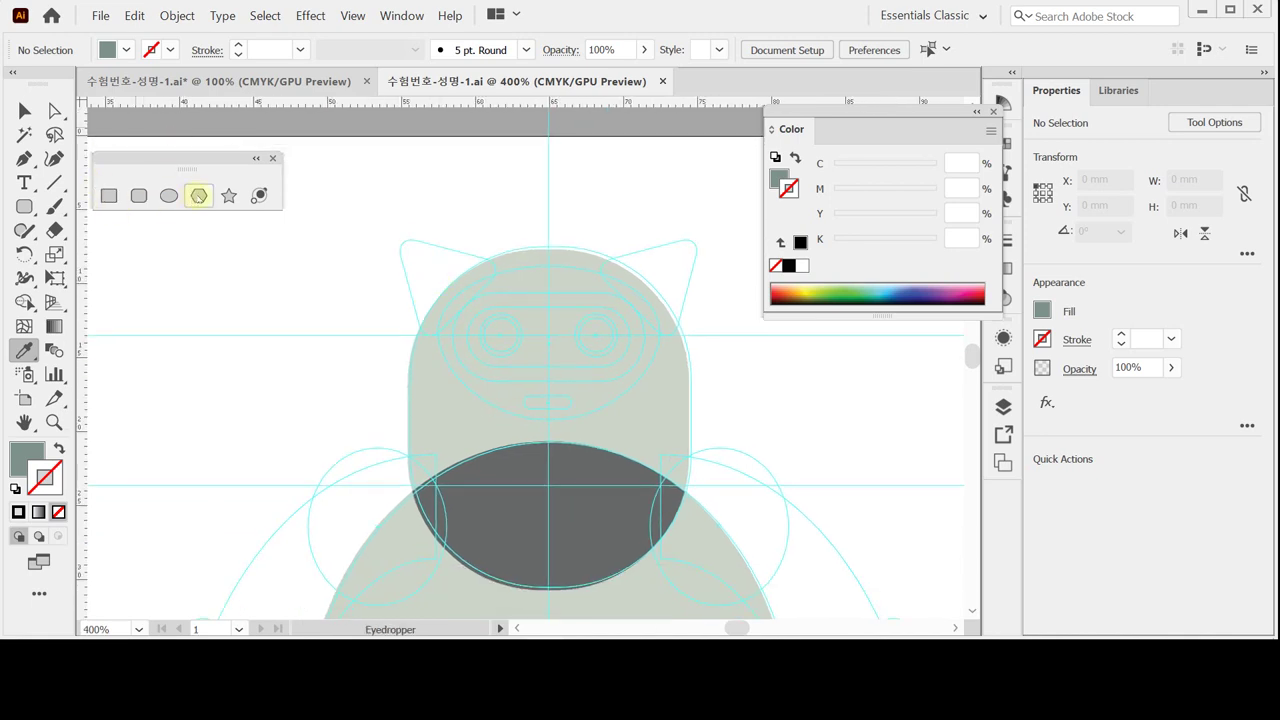
pyautogui.click(198, 195)
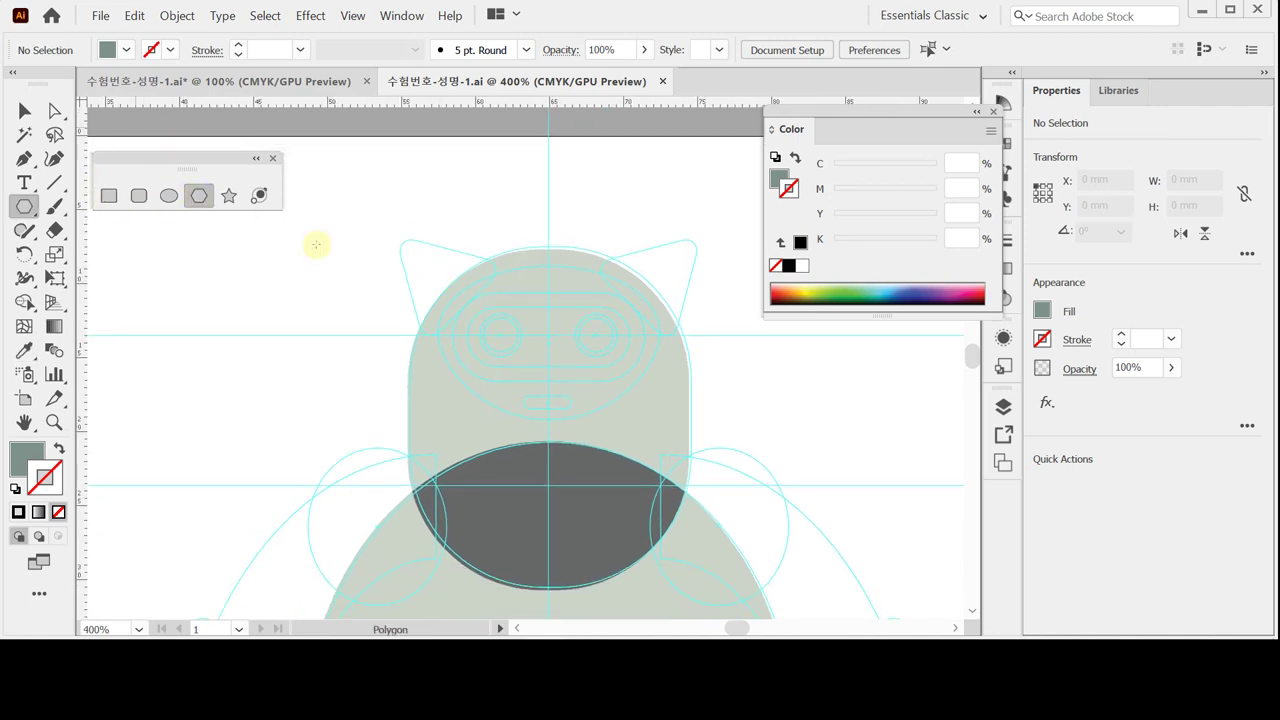
pyautogui.click(383, 248)
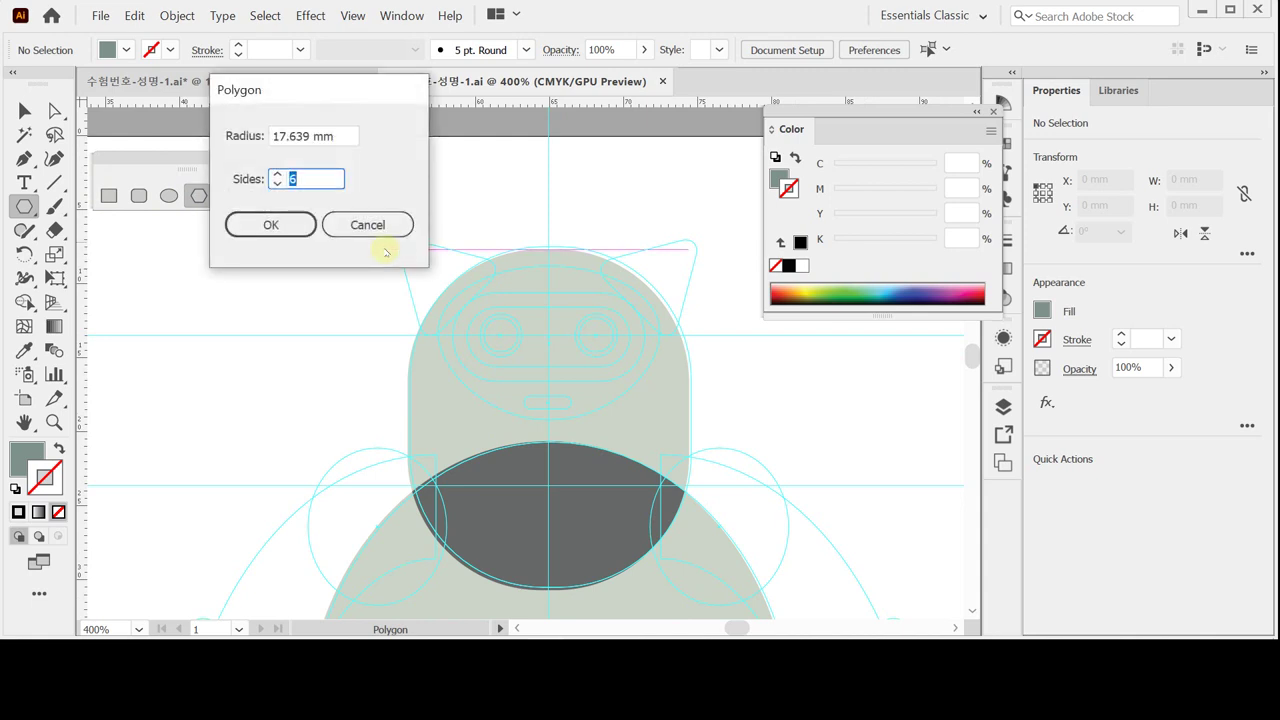
pyautogui.hotkey('shift', 'Tab')
pyautogui.write('4')
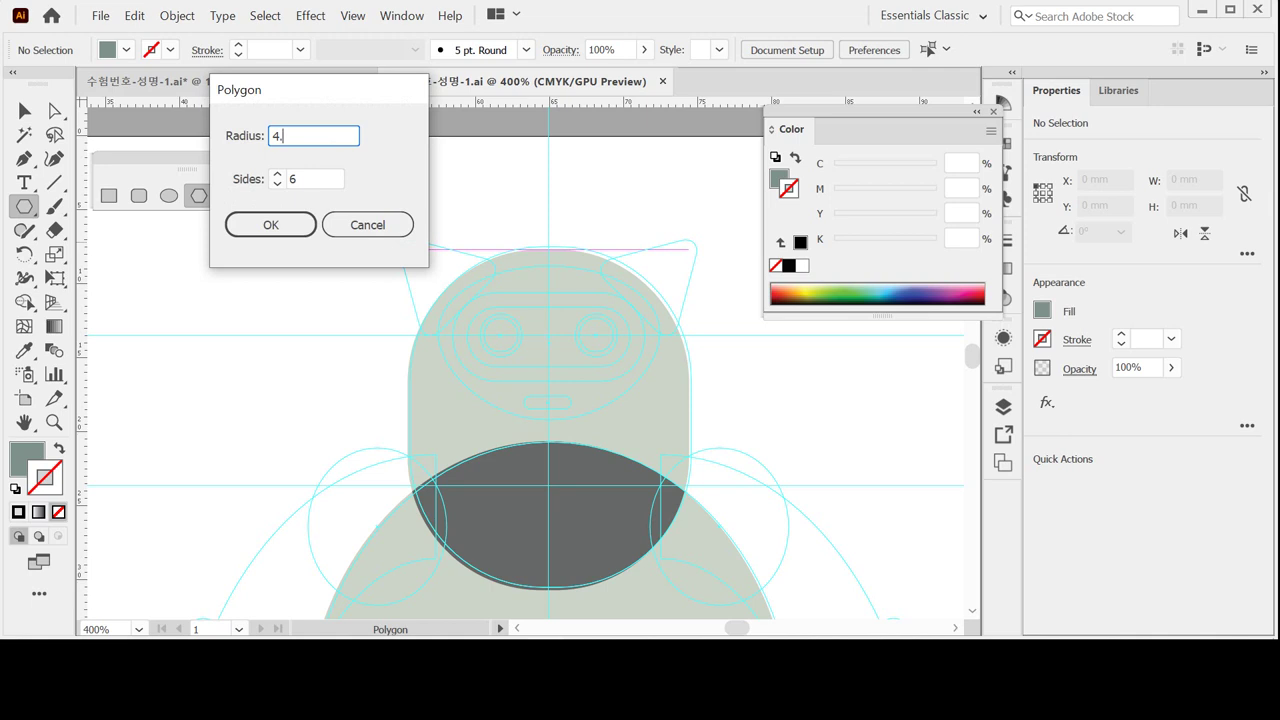
pyautogui.write('5')
pyautogui.press('Tab')
pyautogui.write('3')
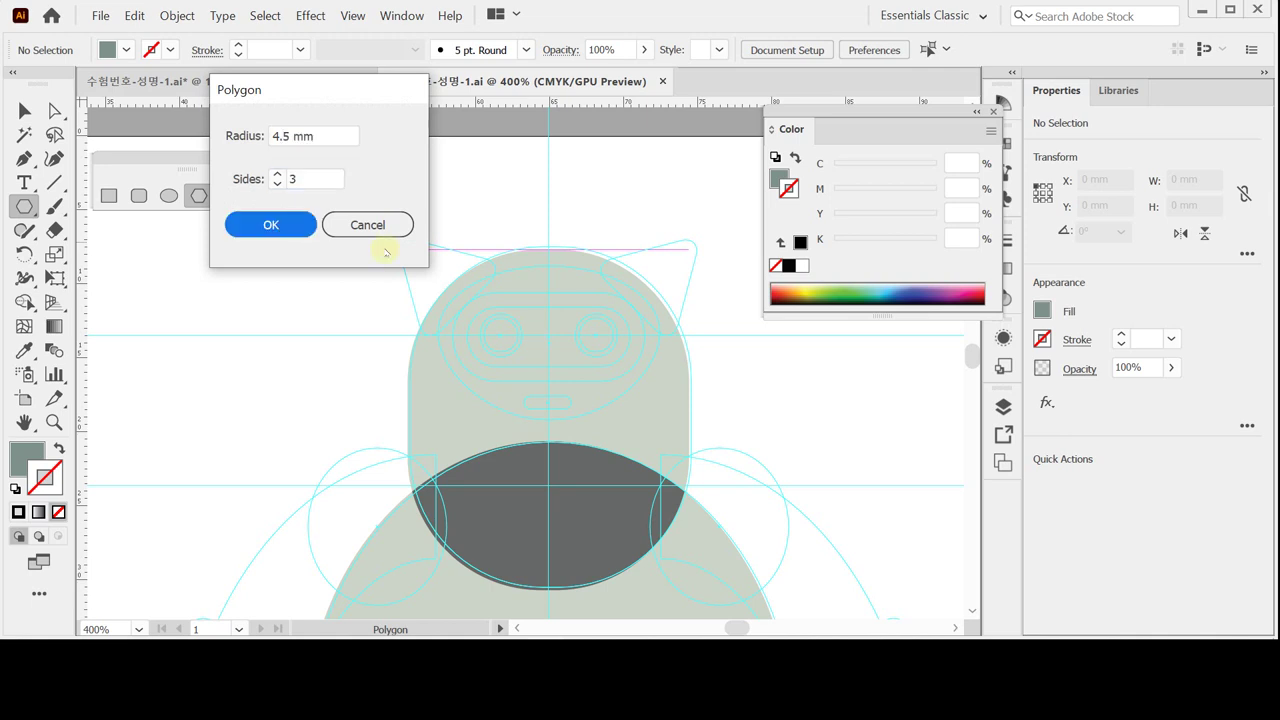
pyautogui.press('Return')
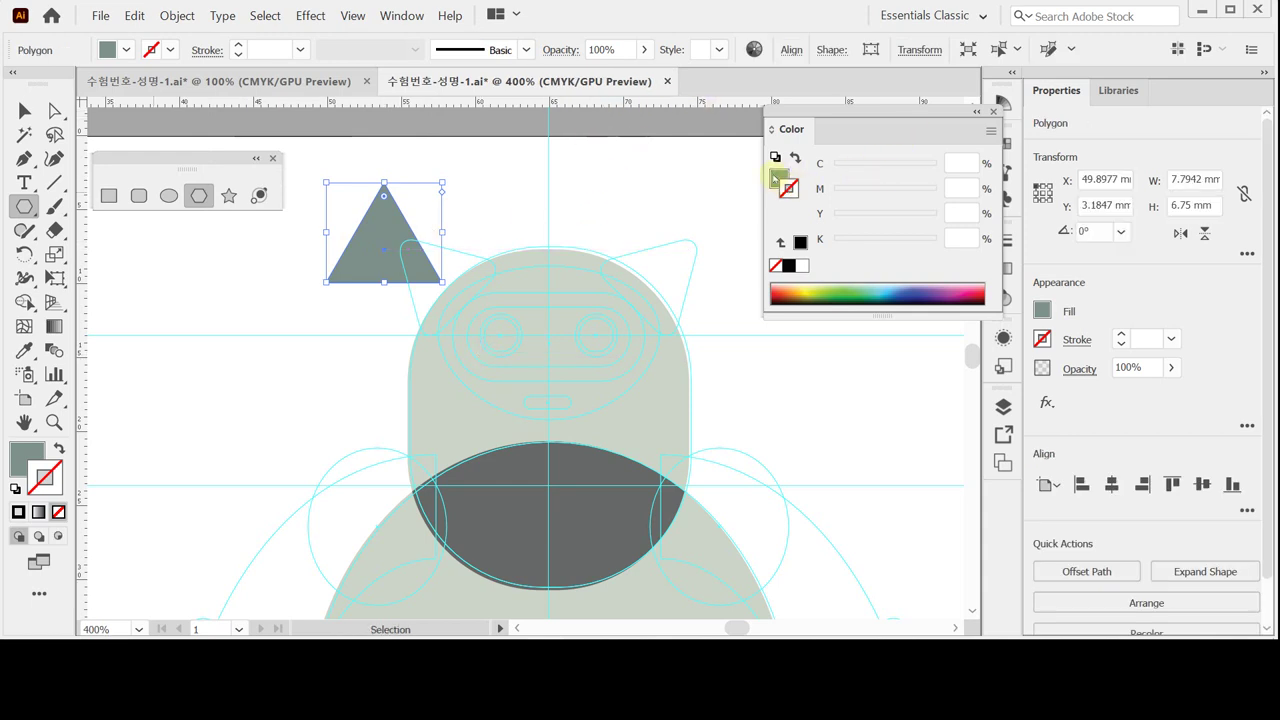
# - Fill the triangle with C10 M0 Y10 K30
pyautogui.click(778, 177)
pyautogui.click(968, 162)
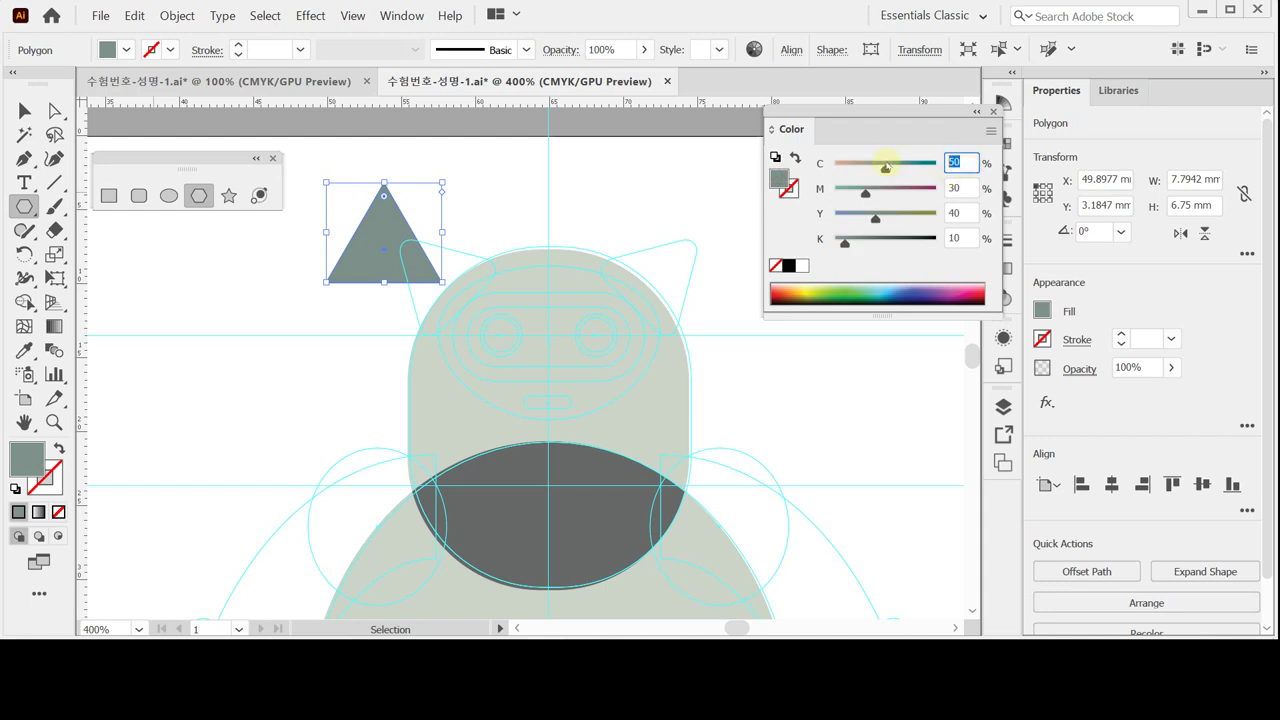
pyautogui.write('10')
pyautogui.press('Tab')
pyautogui.write('10')
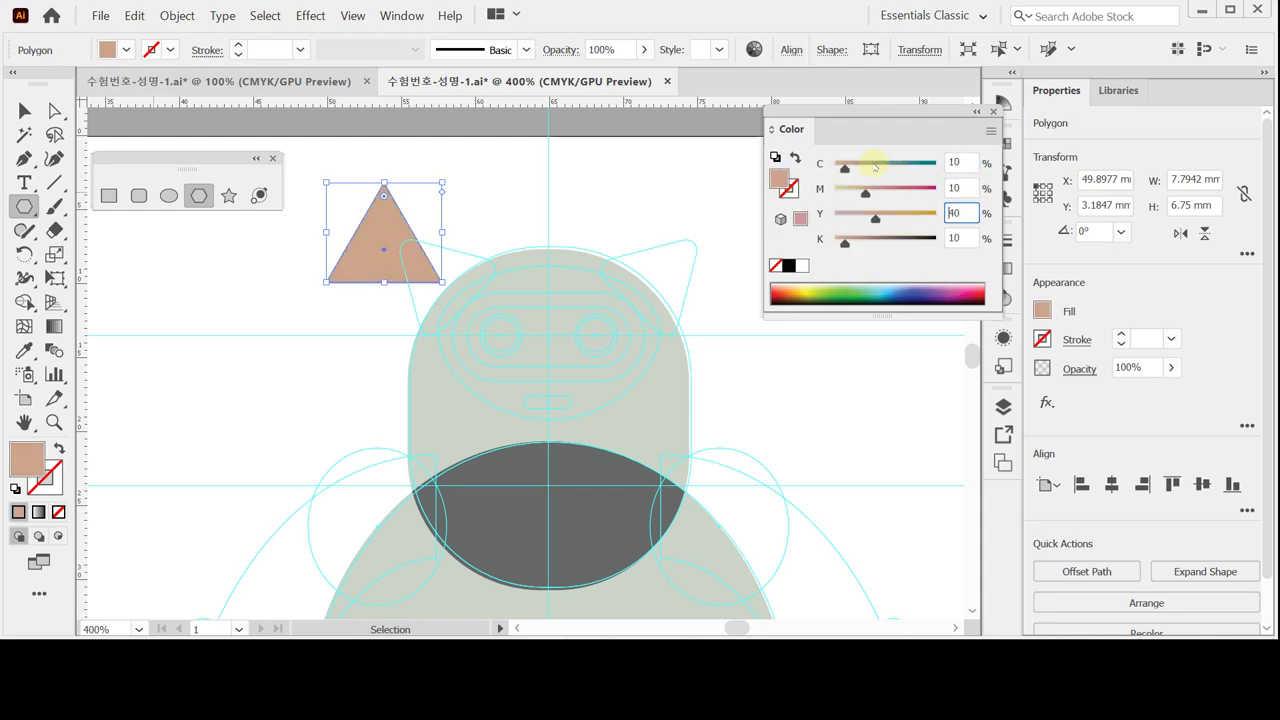
pyautogui.press('Tab')
pyautogui.write('0')
pyautogui.press('Tab')
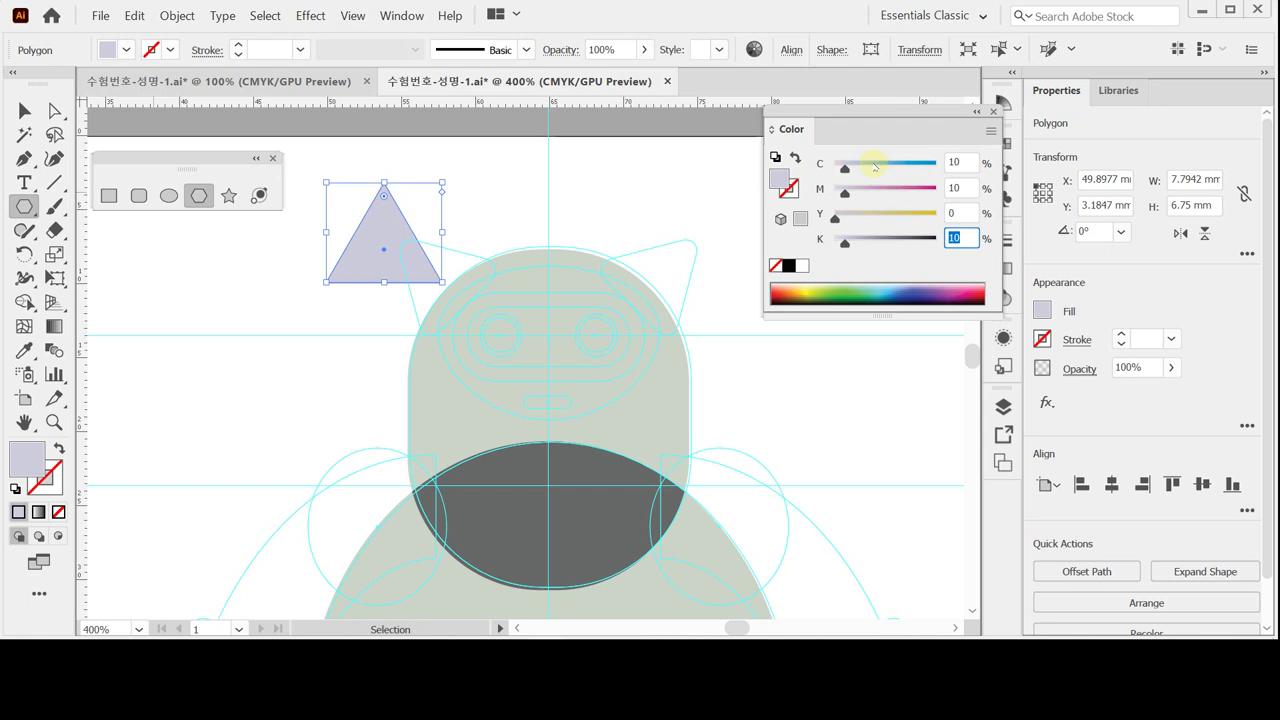
pyautogui.hotkey('shift', 'Tab')
pyautogui.hotkey('shift', 'Tab')
pyautogui.write('0')
pyautogui.press('Tab')
pyautogui.write('10')
pyautogui.press('Tab')
pyautogui.write('30')
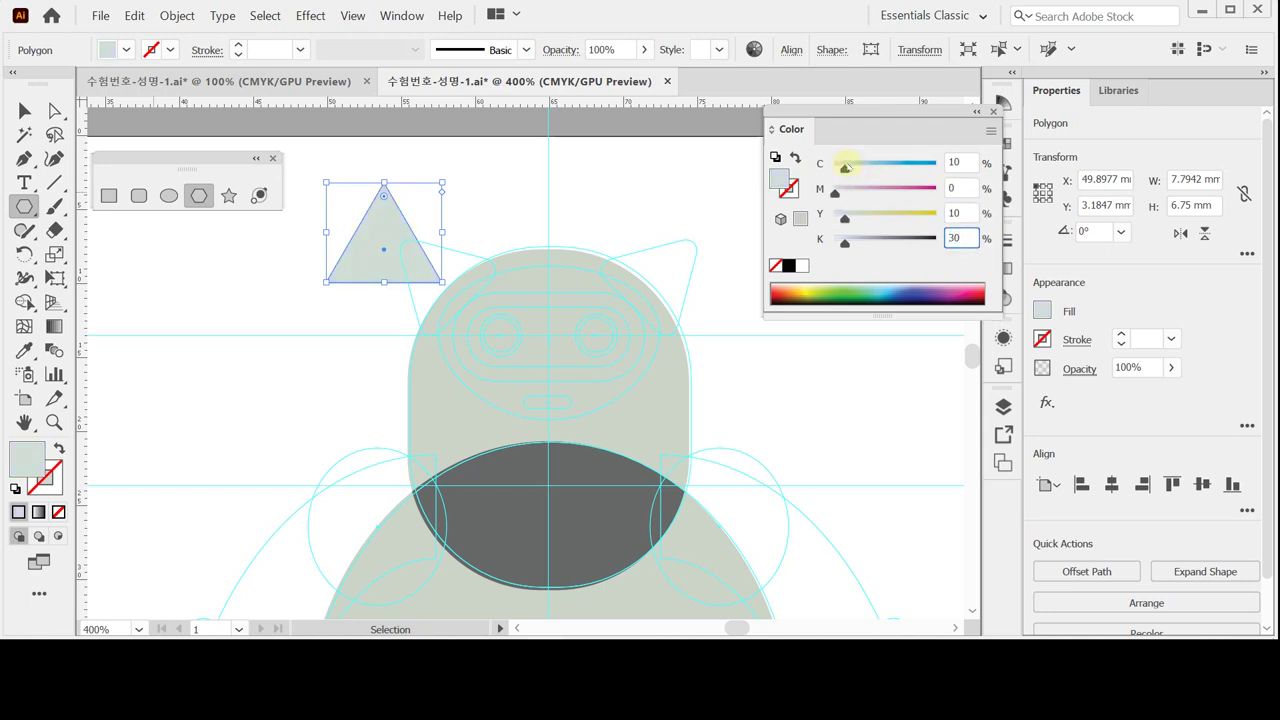
pyautogui.press('Return')
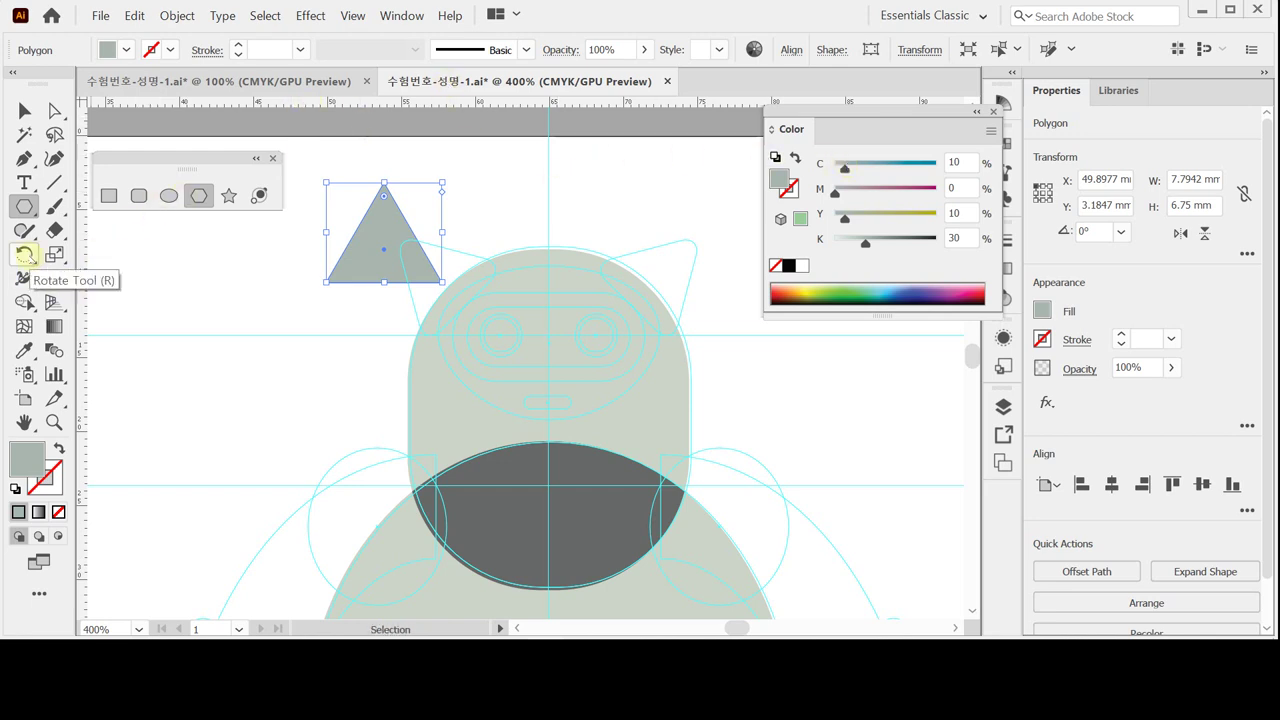
# - Rotate the triangle by 45°
pyautogui.doubleClick(25, 255)
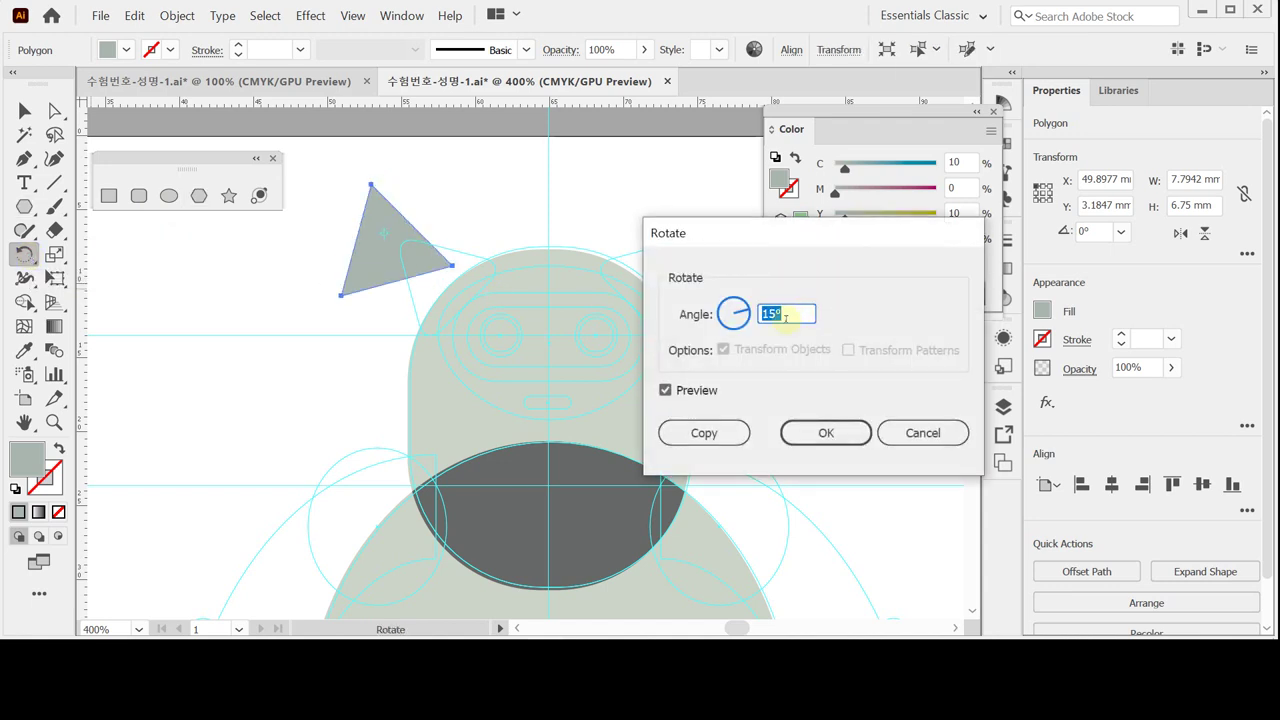
pyautogui.write('45')
pyautogui.press('Tab')
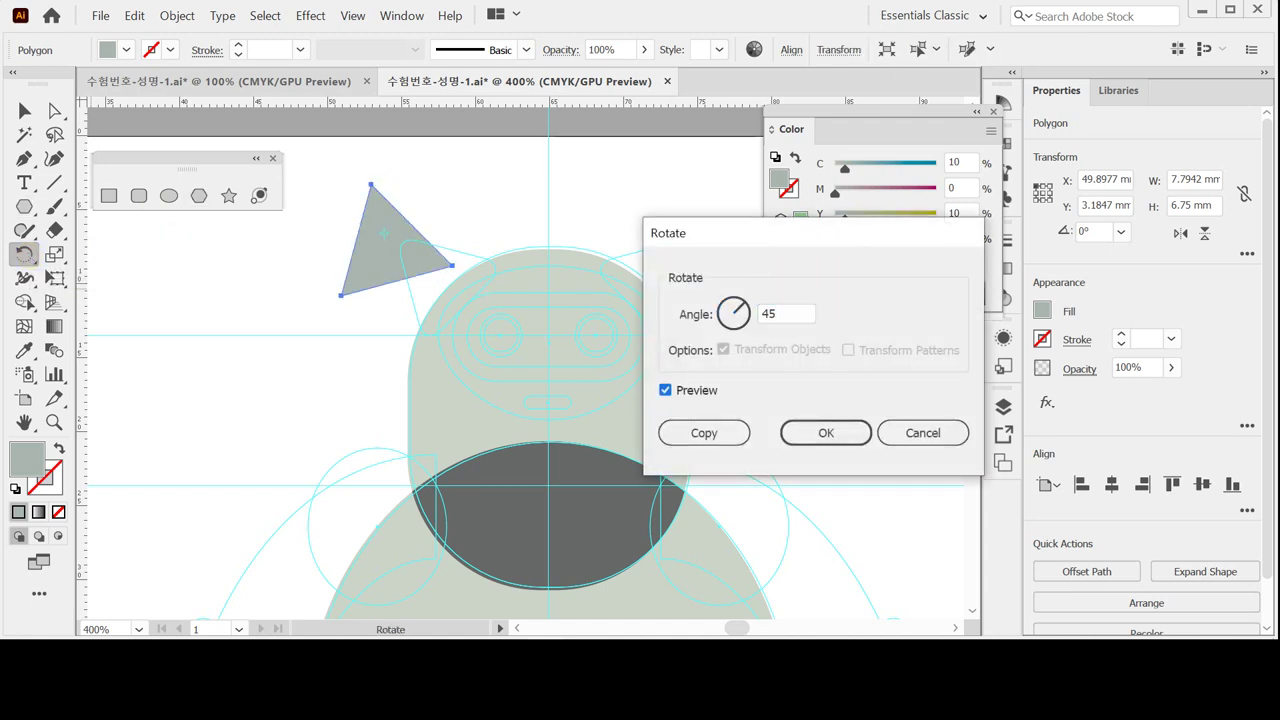
pyautogui.click(811, 432)
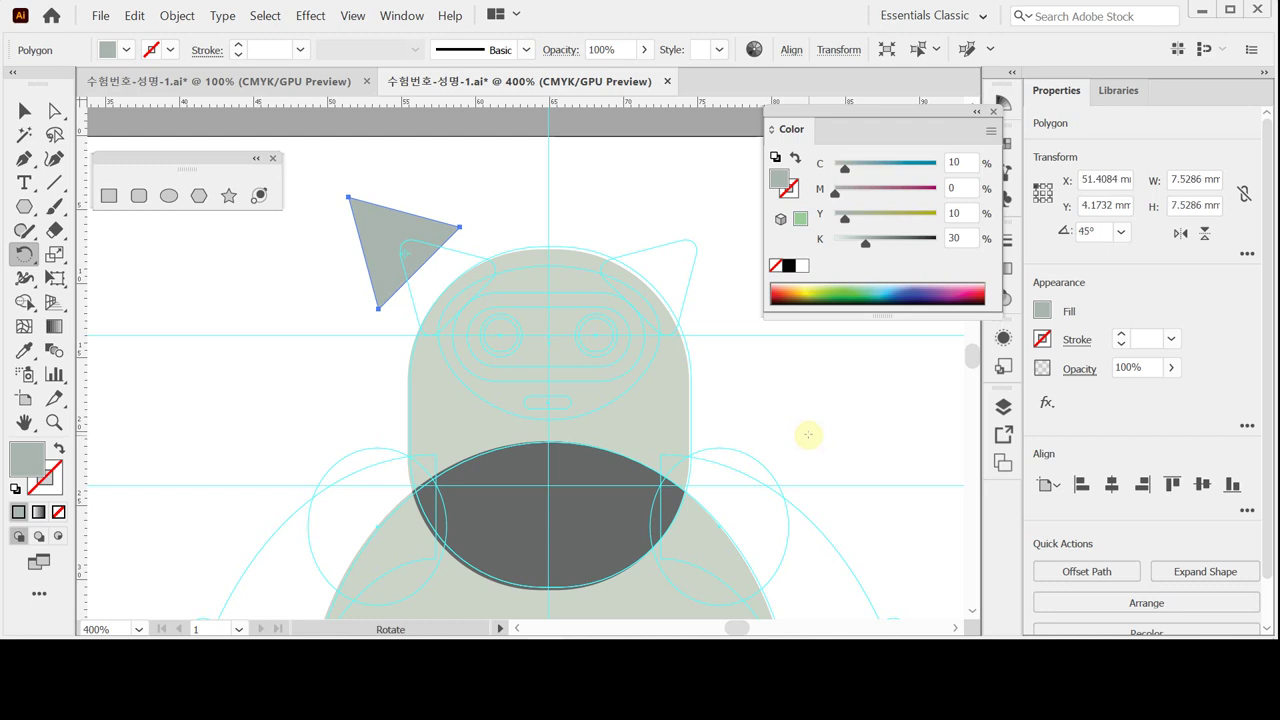
# - Move the rotated triangle onto the guide of the robot's left ear and send it behind the head
pyautogui.moveTo(384, 252); pyautogui.dragTo(430, 275)
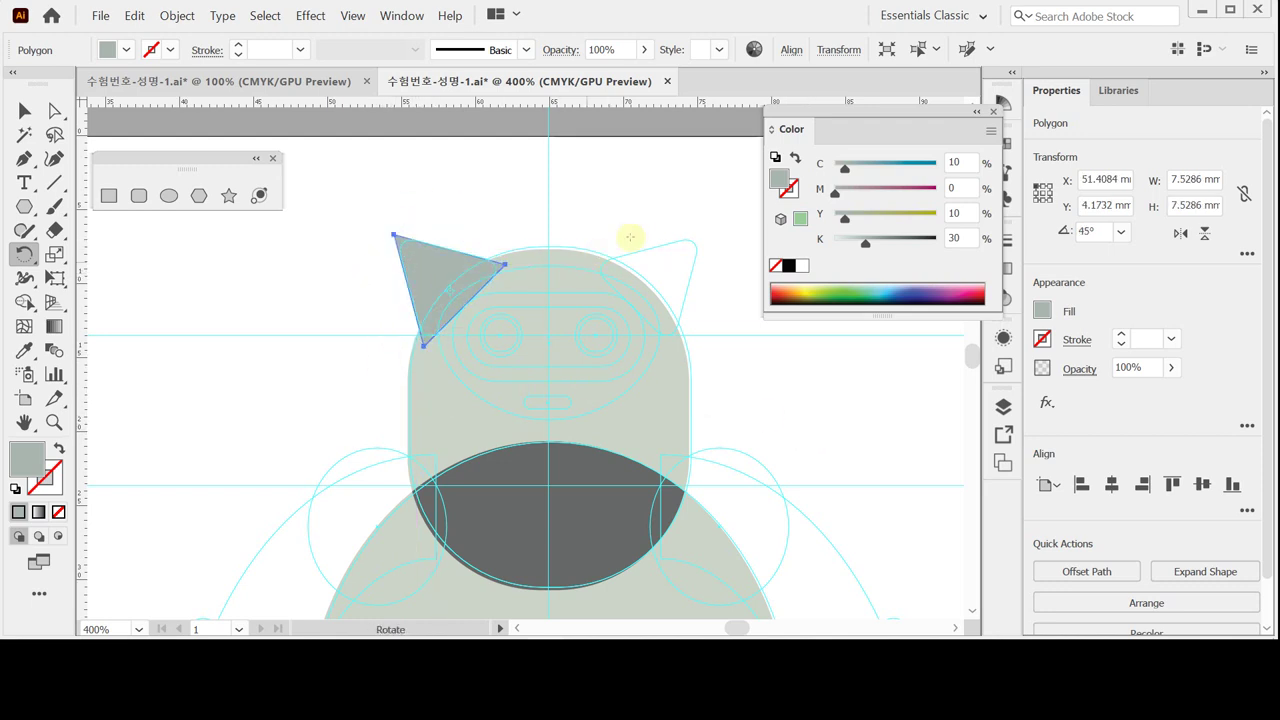
pyautogui.press('ctrl')
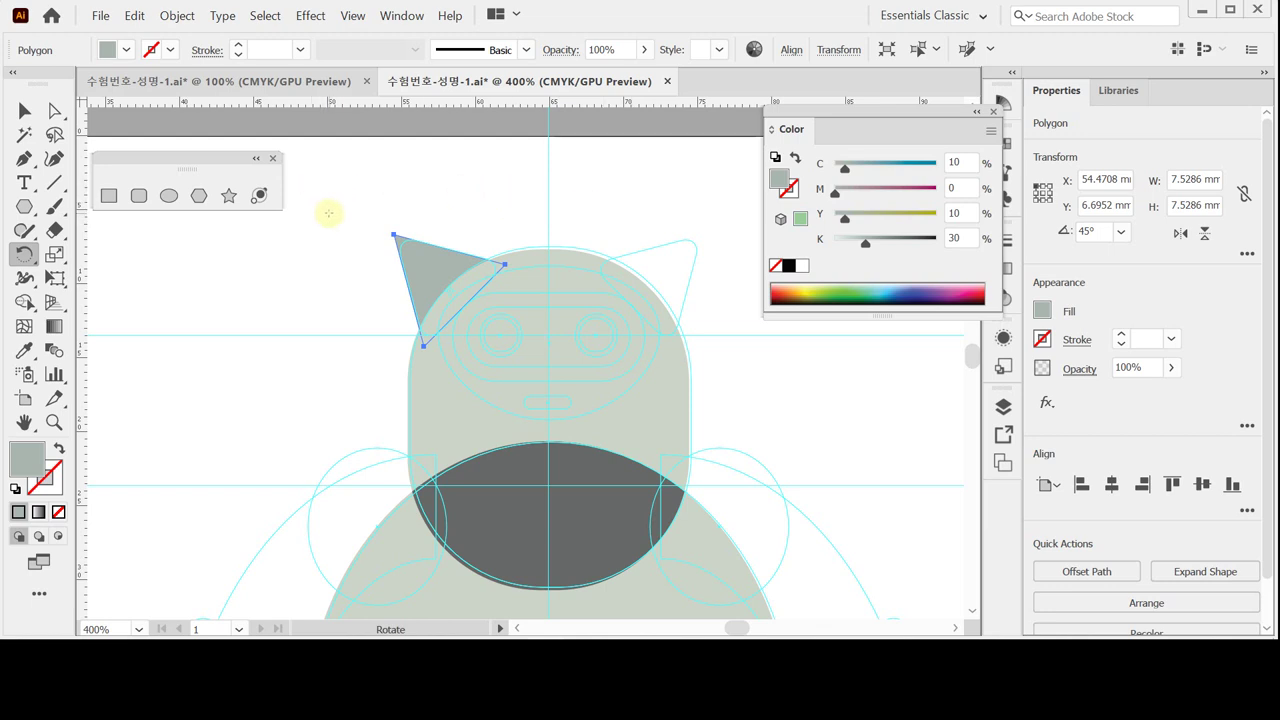
pyautogui.press('ctrl')
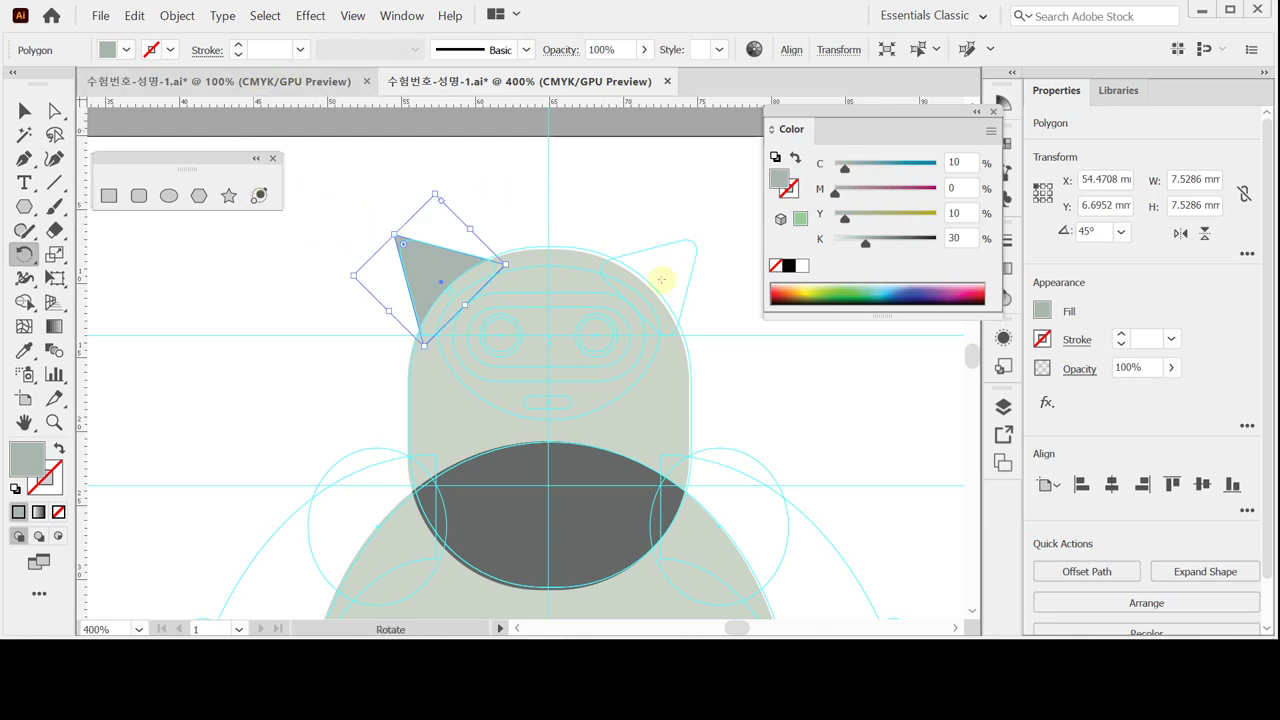
# - Open the Stylize effects for the left ear triangle
pyautogui.click(1047, 403)
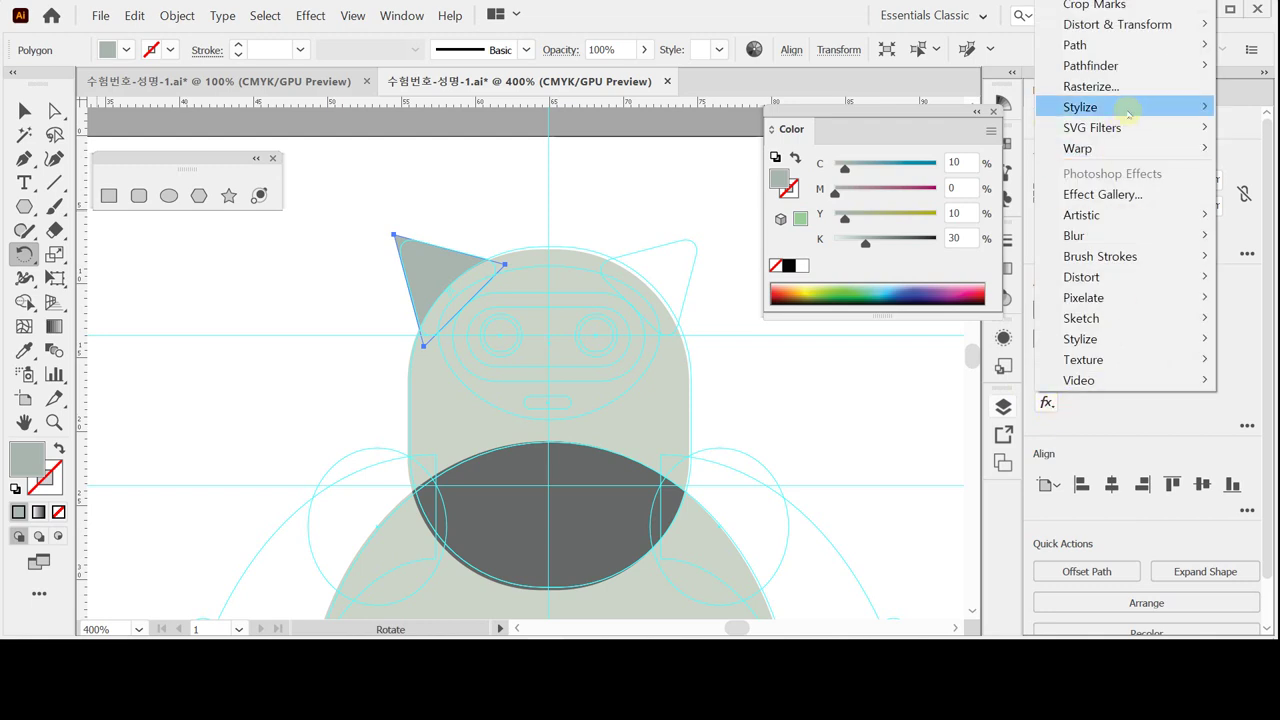
# - Apply a Round Corners effect with a 1.5 mm radius to the grey ear triangle
pyautogui.moveTo(1128, 113)
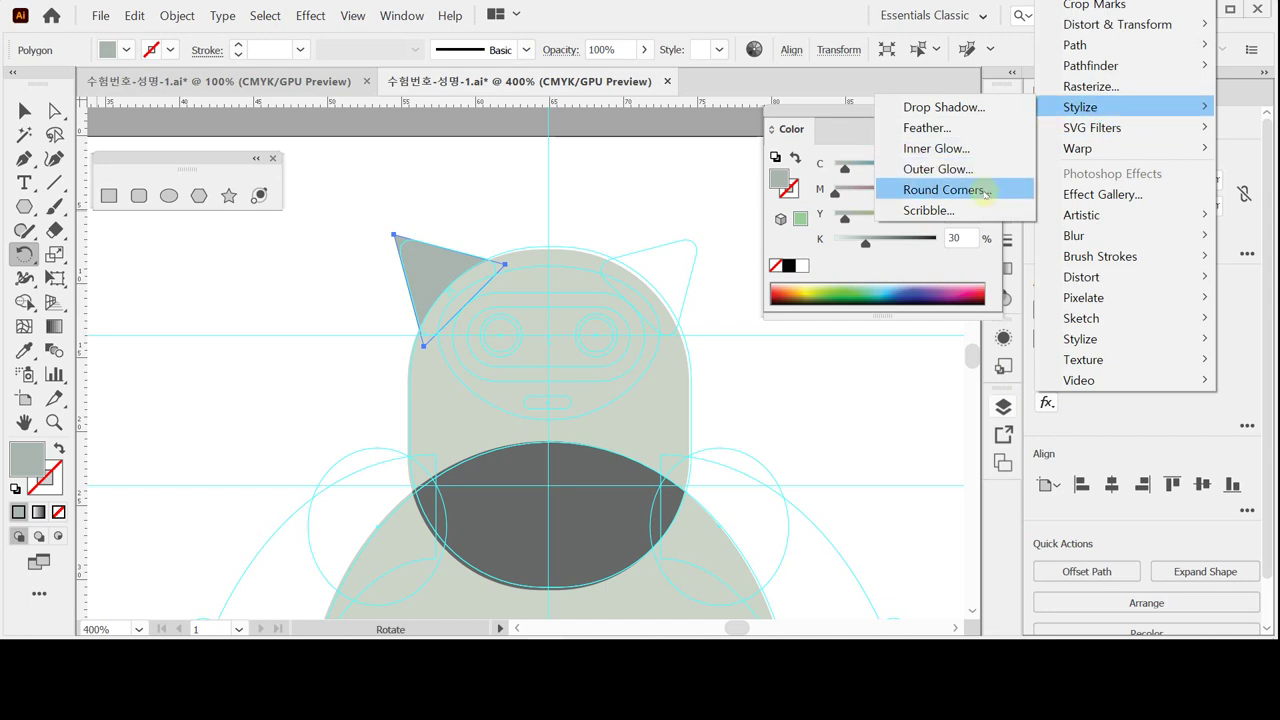
pyautogui.click(985, 193)
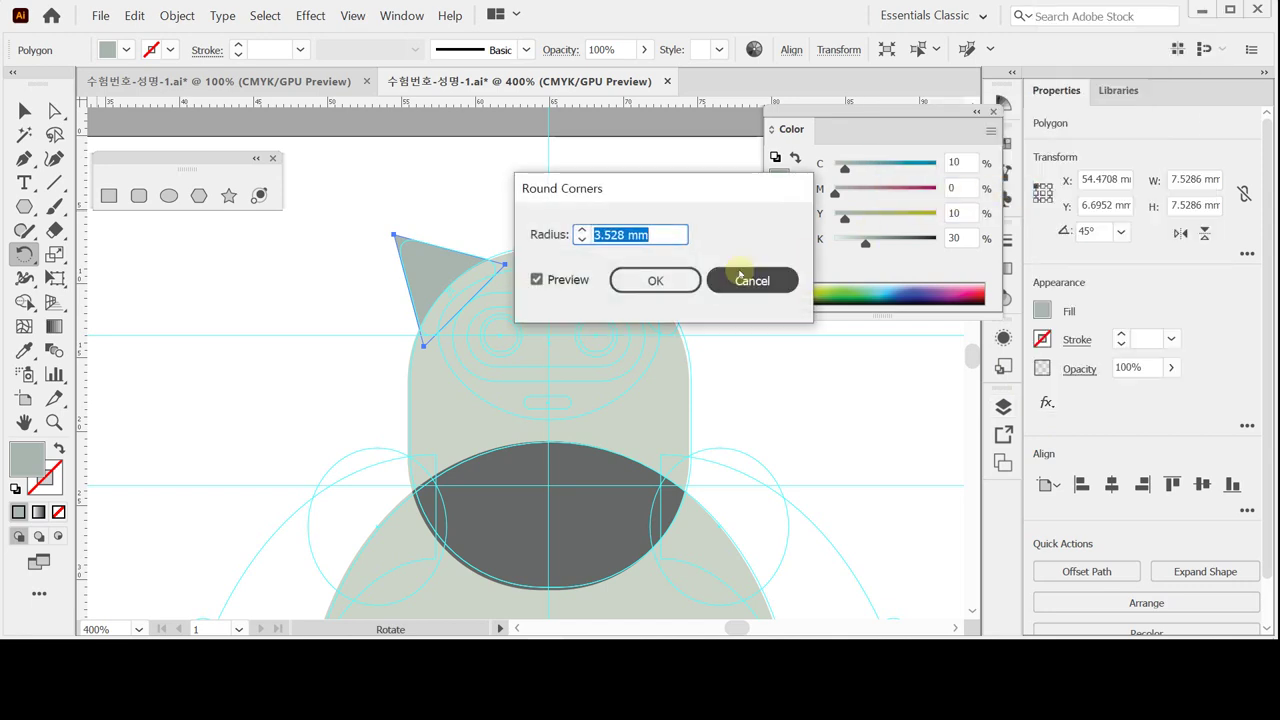
pyautogui.write('1')
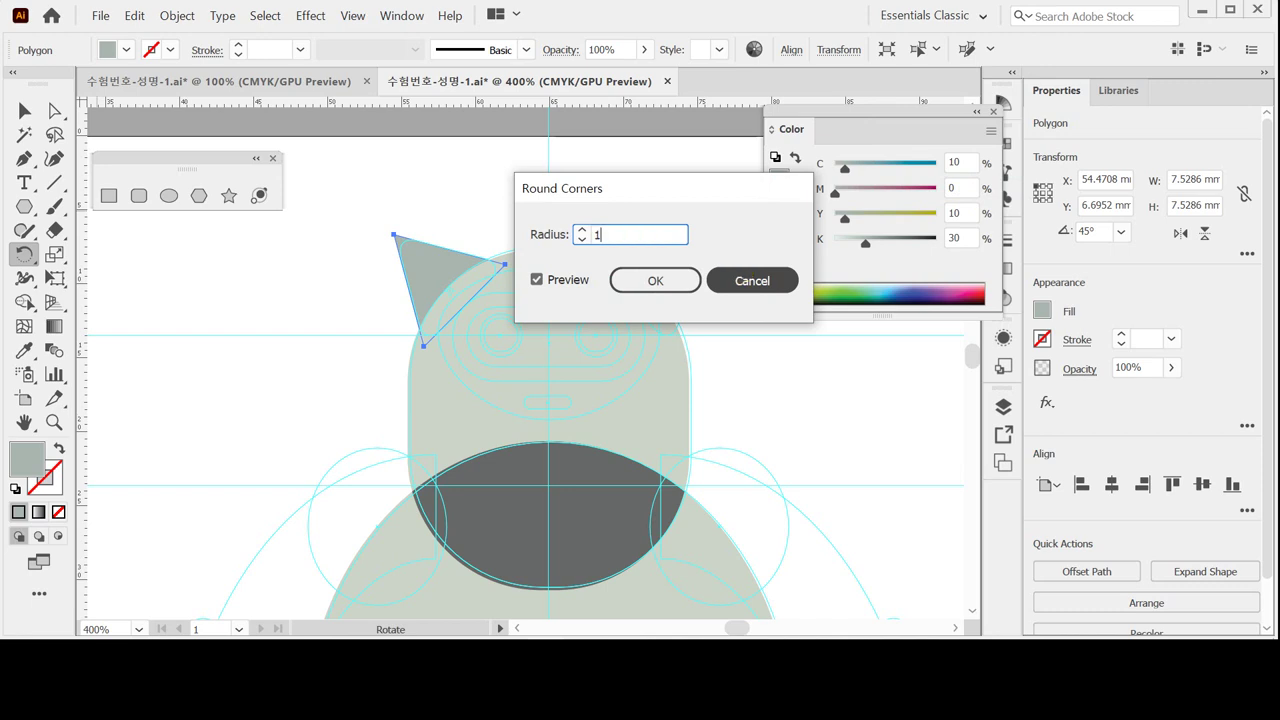
pyautogui.write('.5')
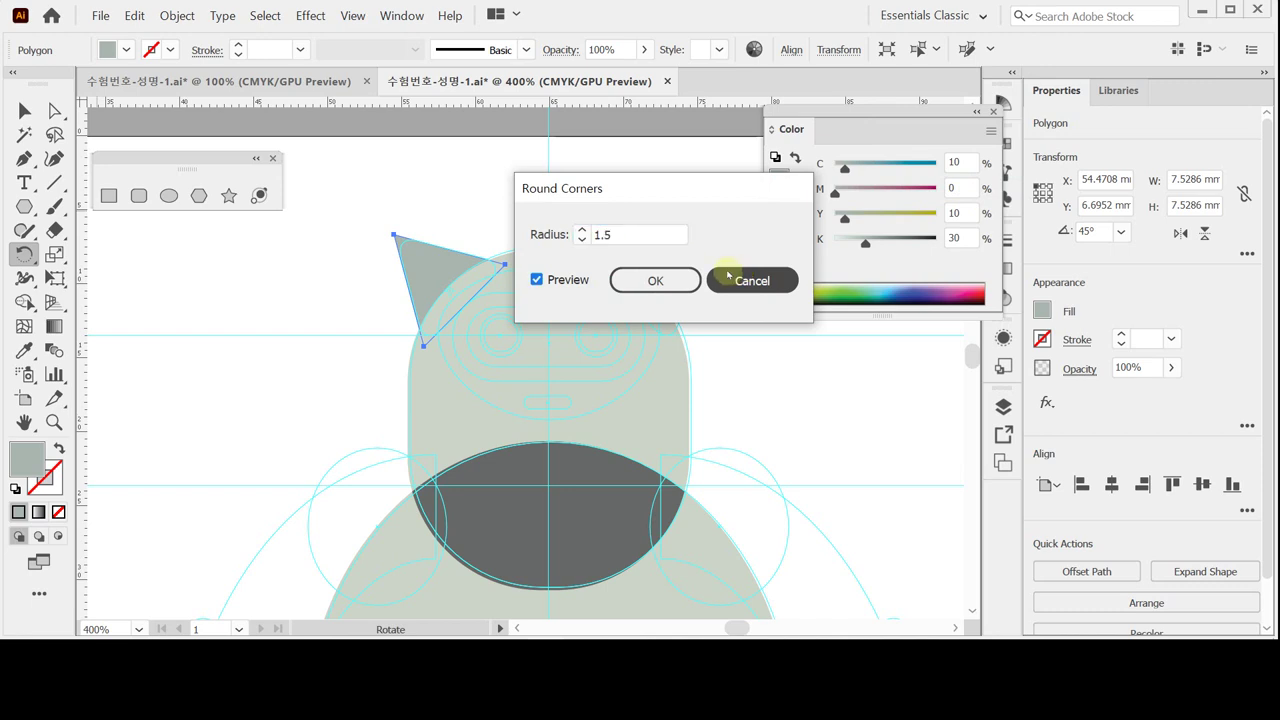
pyautogui.click(655, 281)
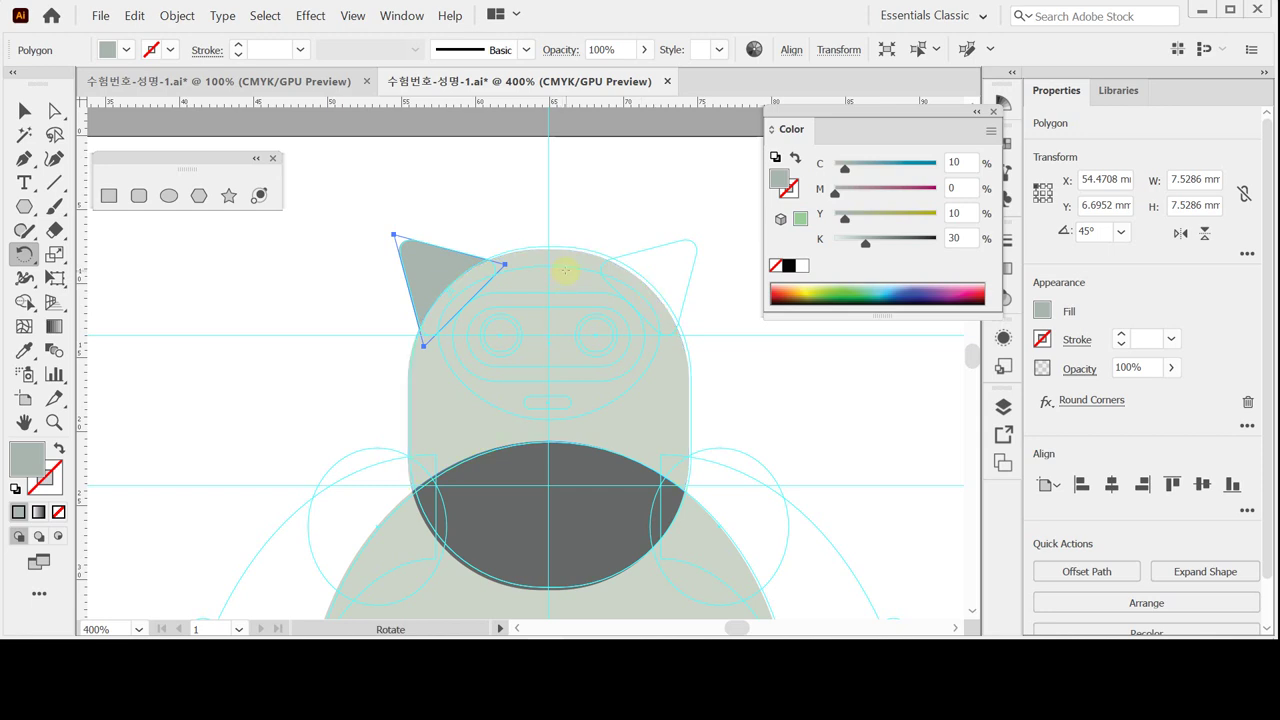
# - Deselect the ear, hide the guides and inspect its underlying path in Outline view before returning to preview
pyautogui.moveTo(577, 234); pyautogui.dragTo(557, 216)
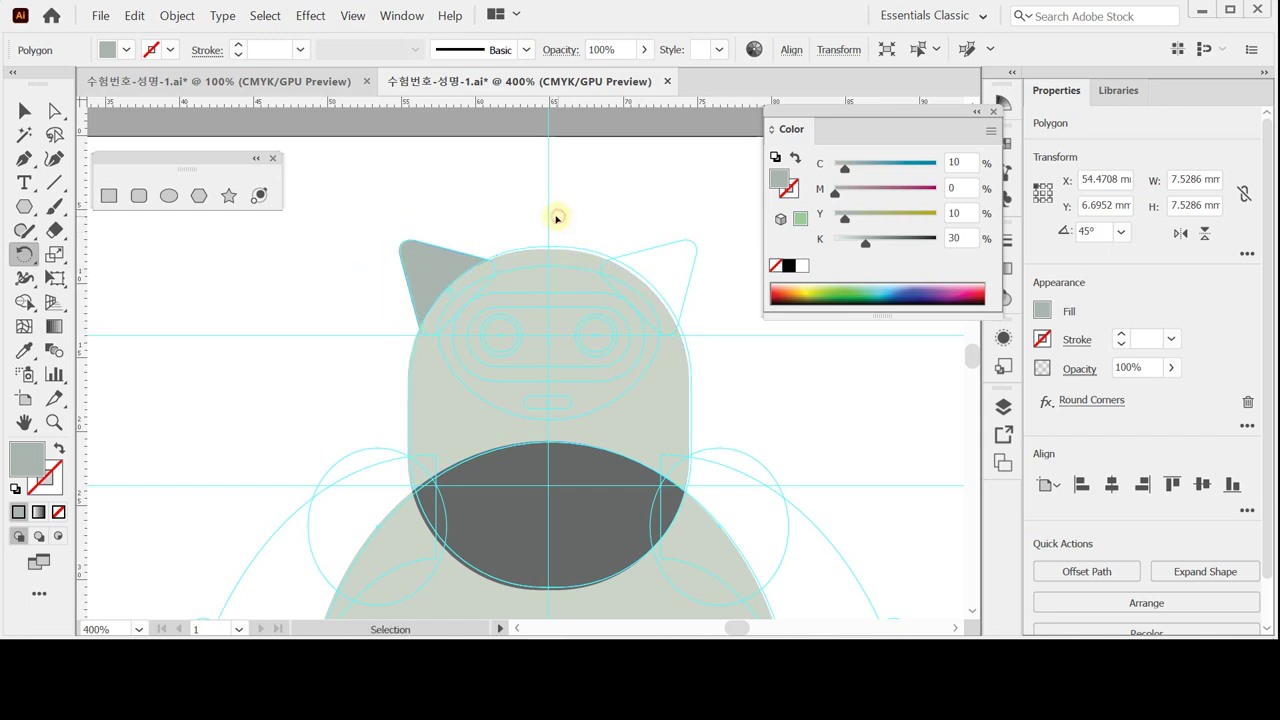
pyautogui.hotkey('ctrl', 'shift', 'a')
pyautogui.press('ctrl')
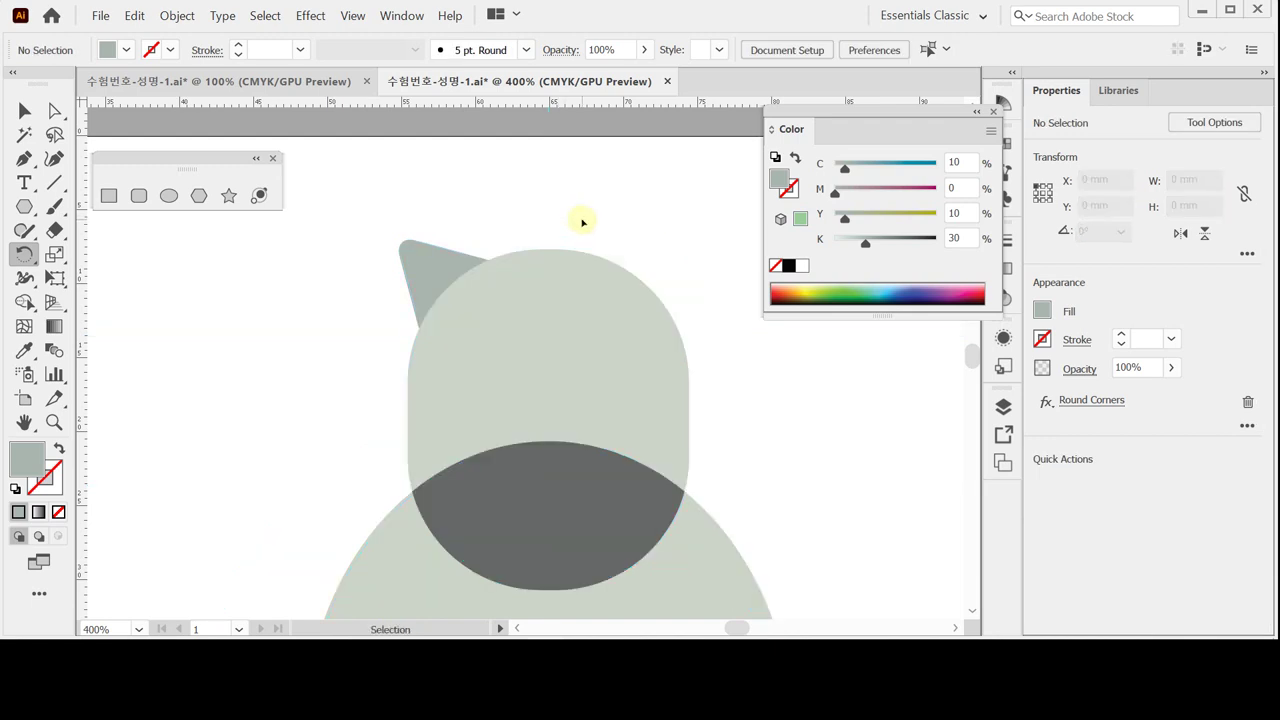
pyautogui.hotkey('ctrl', 'y')
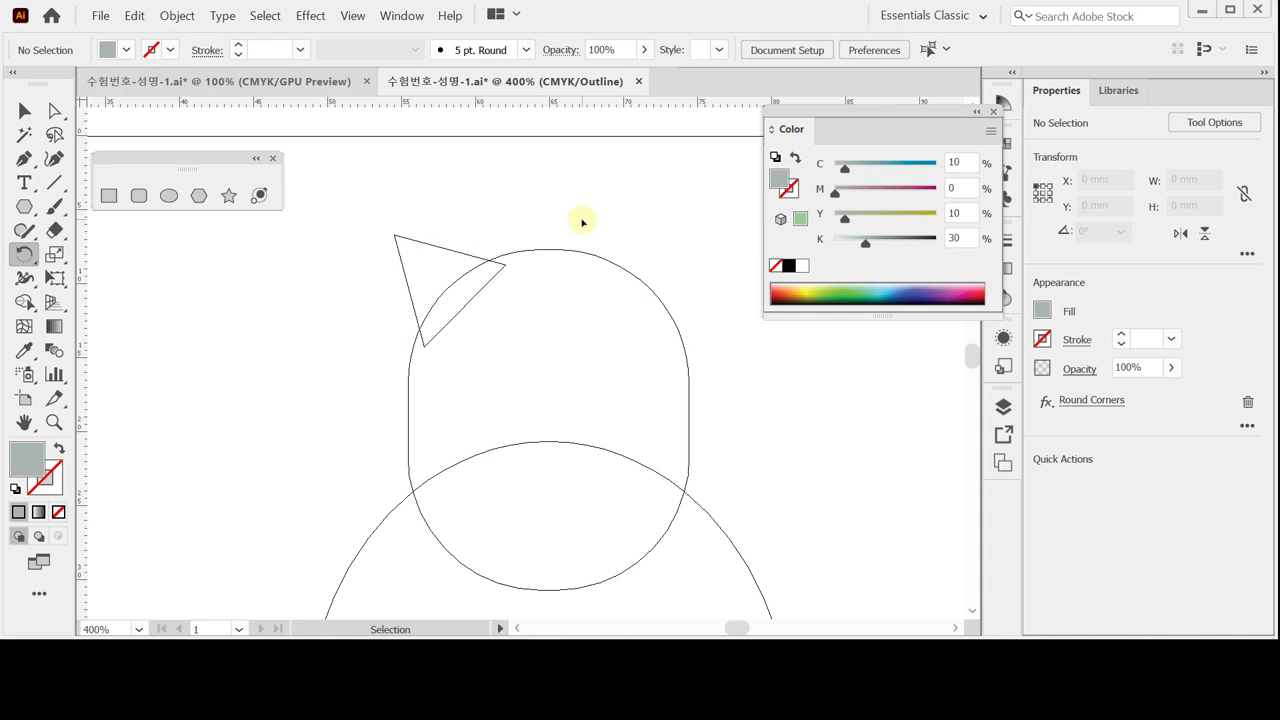
pyautogui.hotkey('ctrl', 'y')
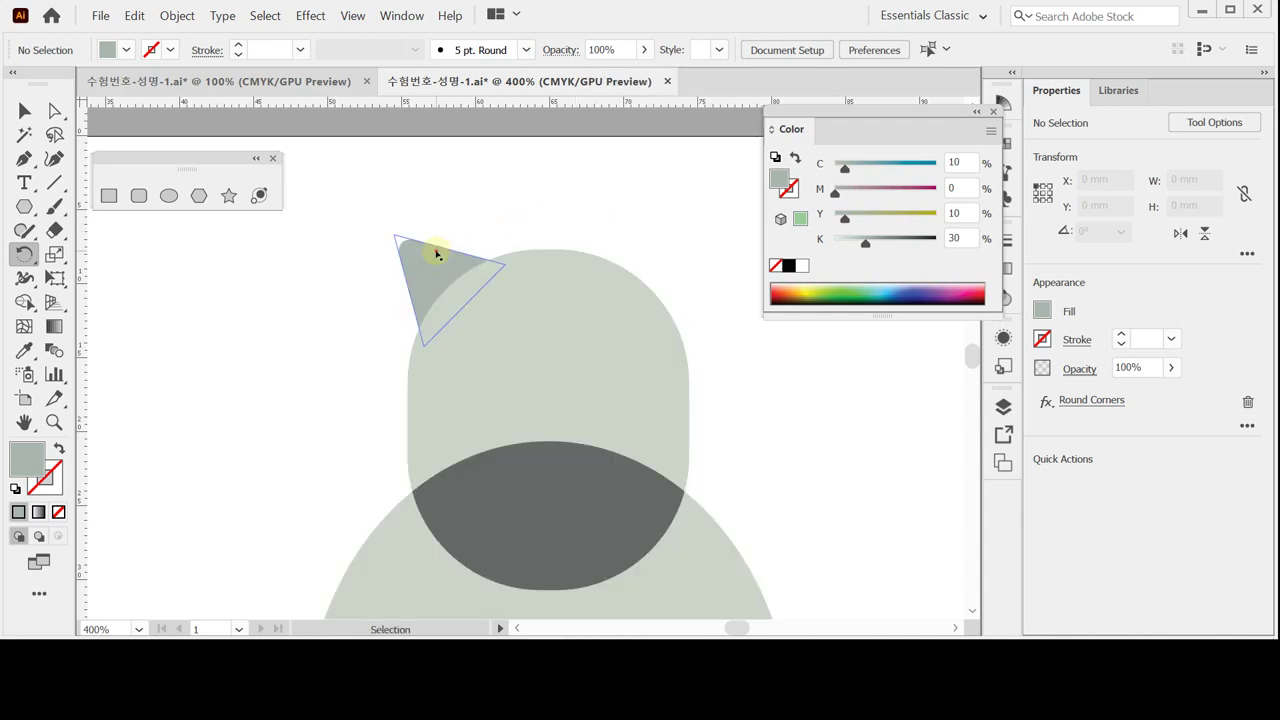
# - Expand the rounded ear's appearance into an actual path, and save the document with the guides shown again
pyautogui.keyDown('ctrl'); pyautogui.click(436, 254); pyautogui.keyUp('ctrl')
pyautogui.click(180, 17)
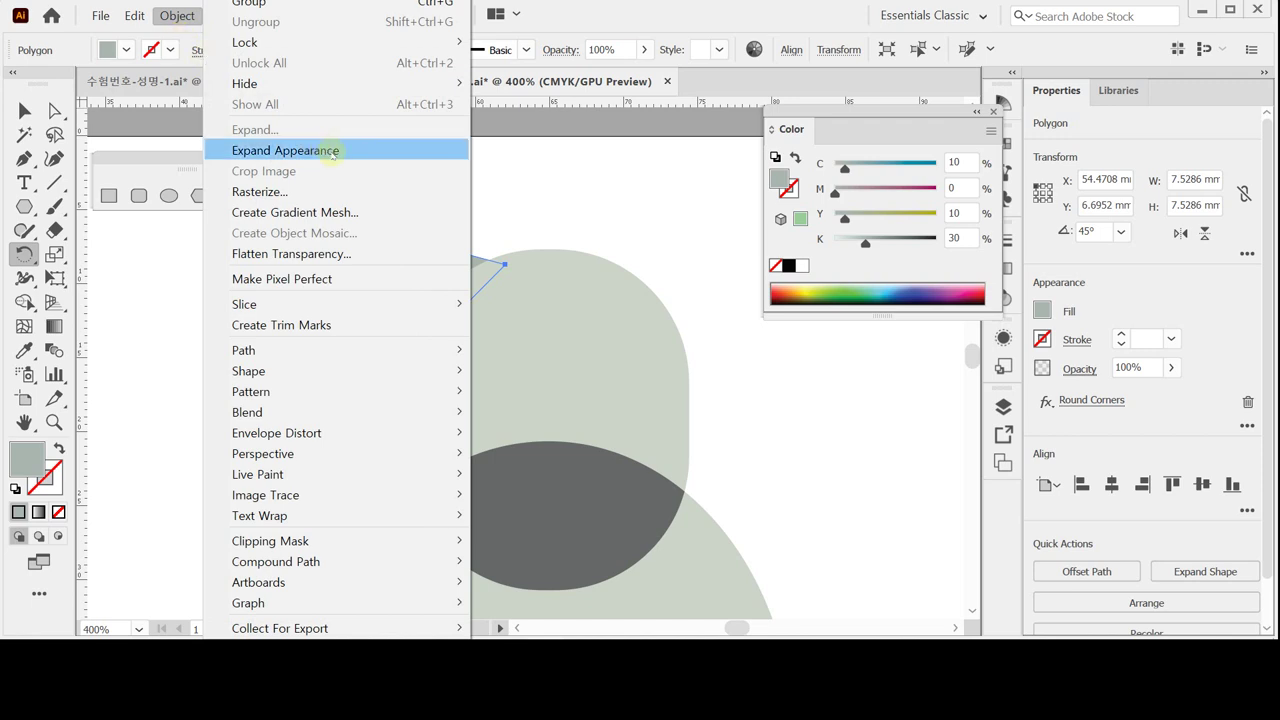
pyautogui.click(332, 152)
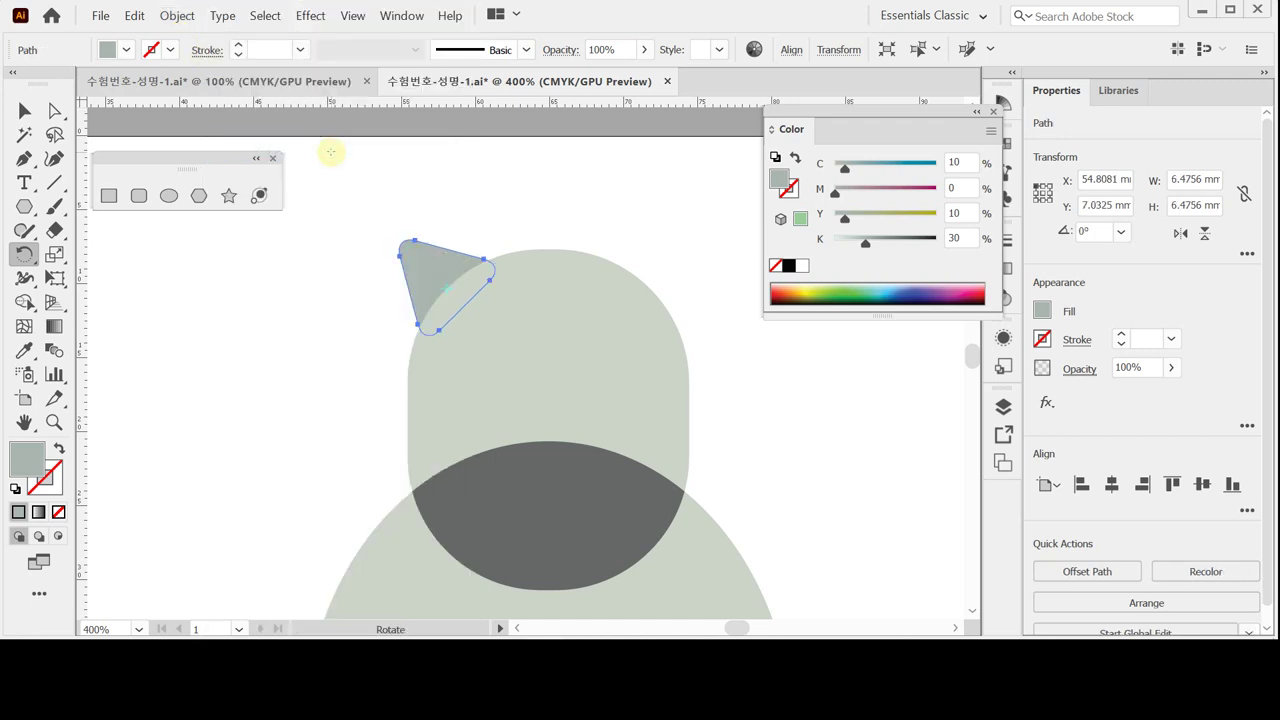
pyautogui.hotkey('ctrl', ';')
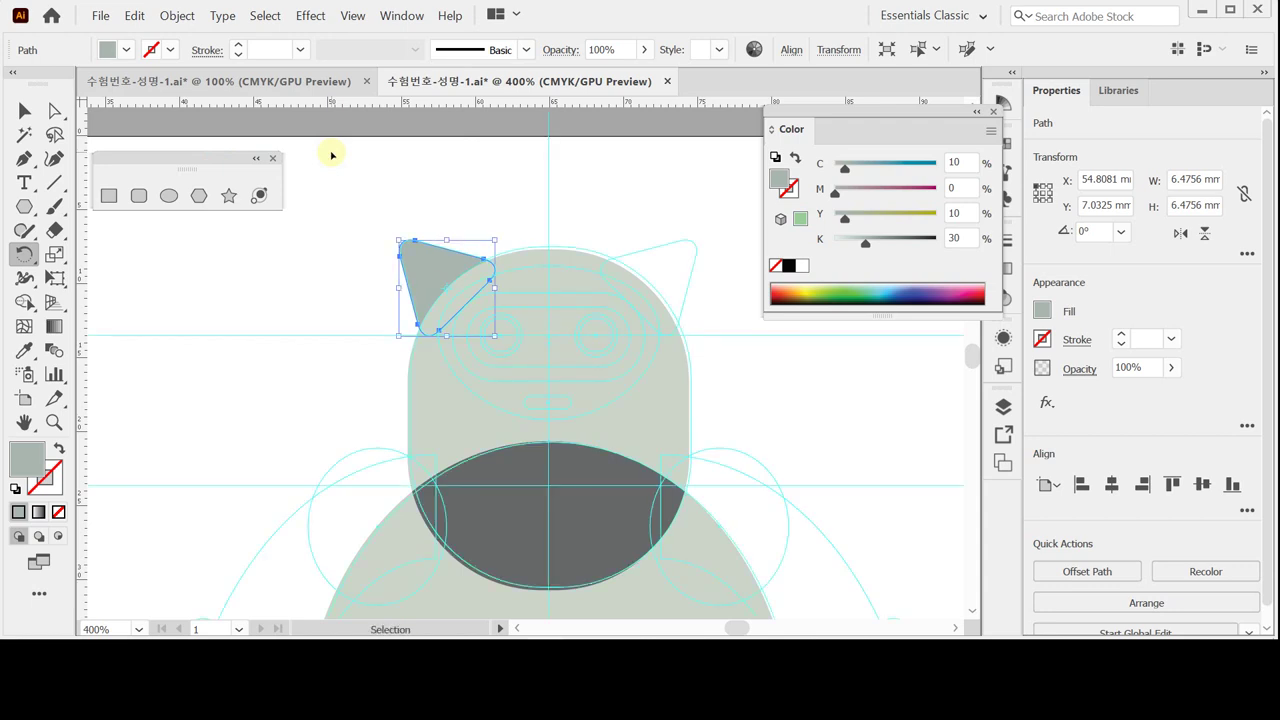
pyautogui.hotkey('ctrl', 's')
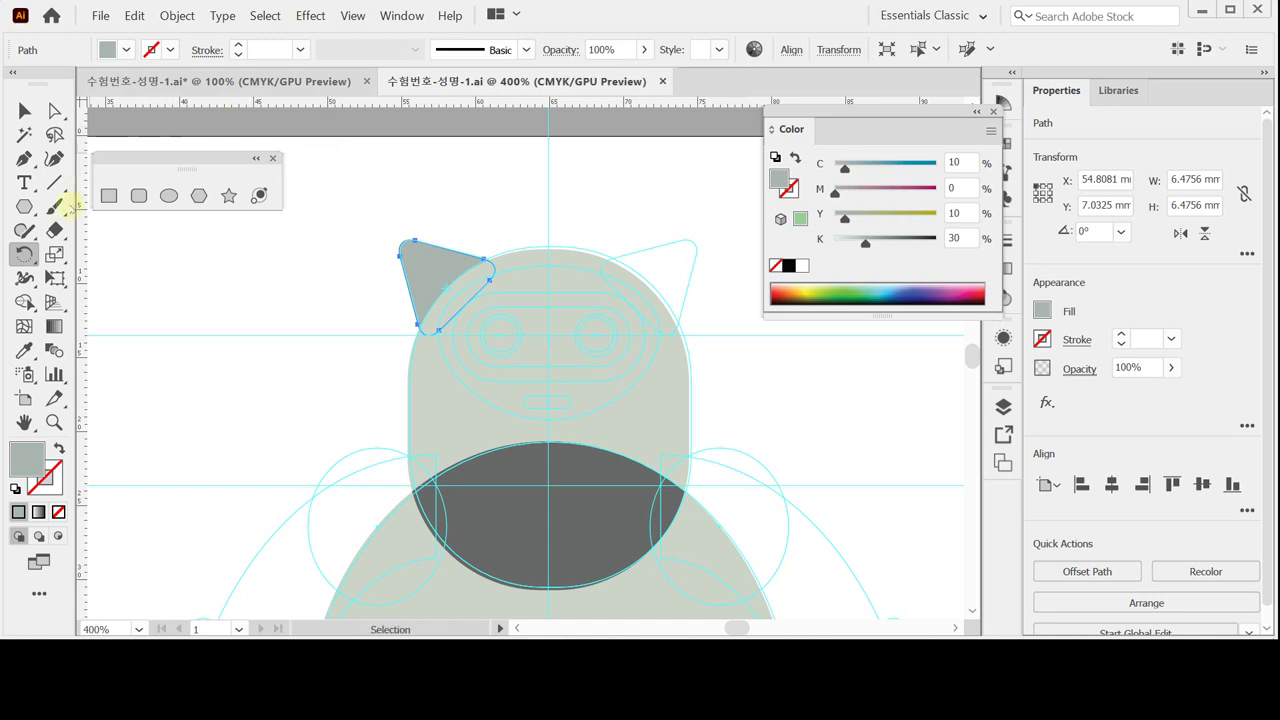
# - Draw a 15 mm by 9 mm ellipse for the face and nudge it up so it centres on the guide intersection
pyautogui.click(169, 195)
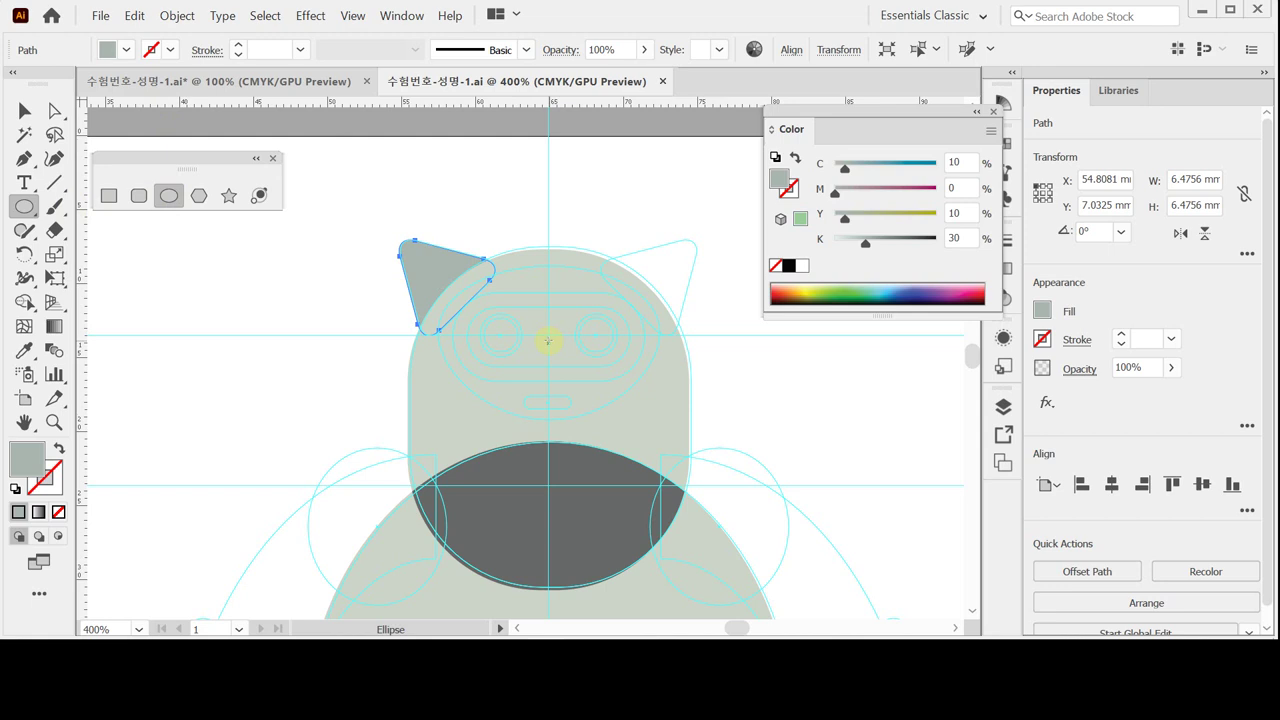
pyautogui.click(548, 341)
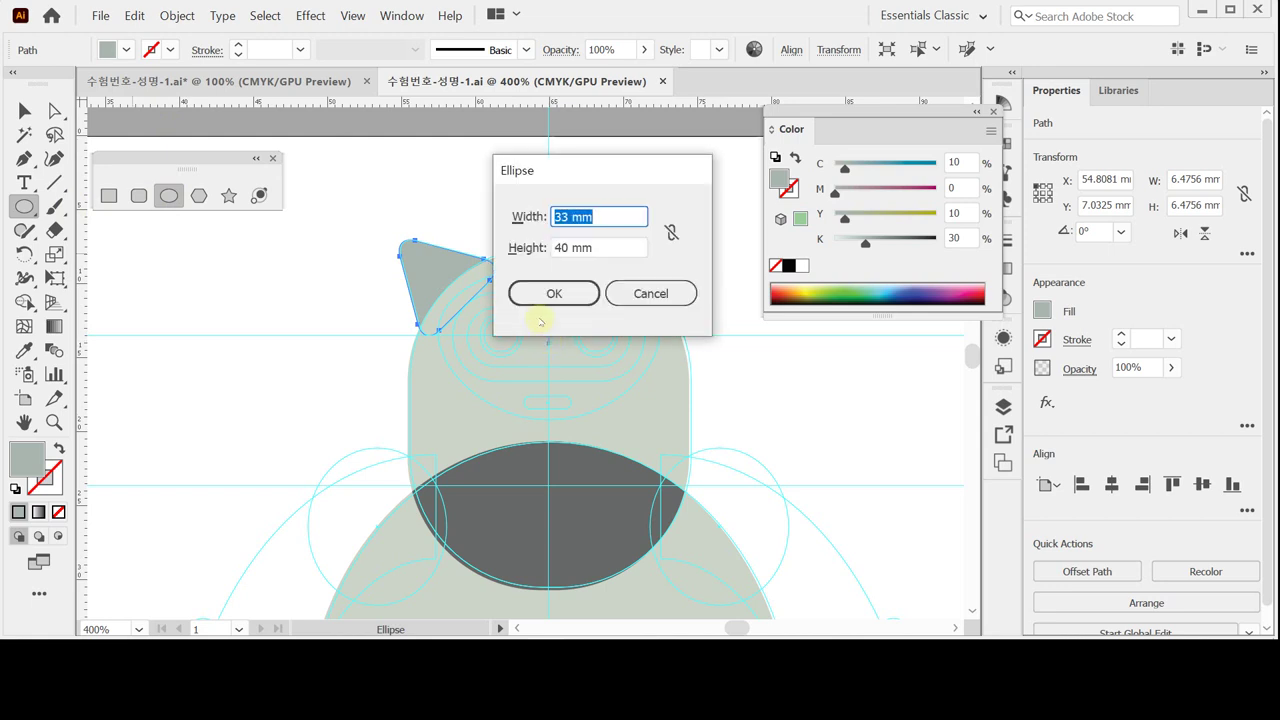
pyautogui.write('15')
pyautogui.press('Tab')
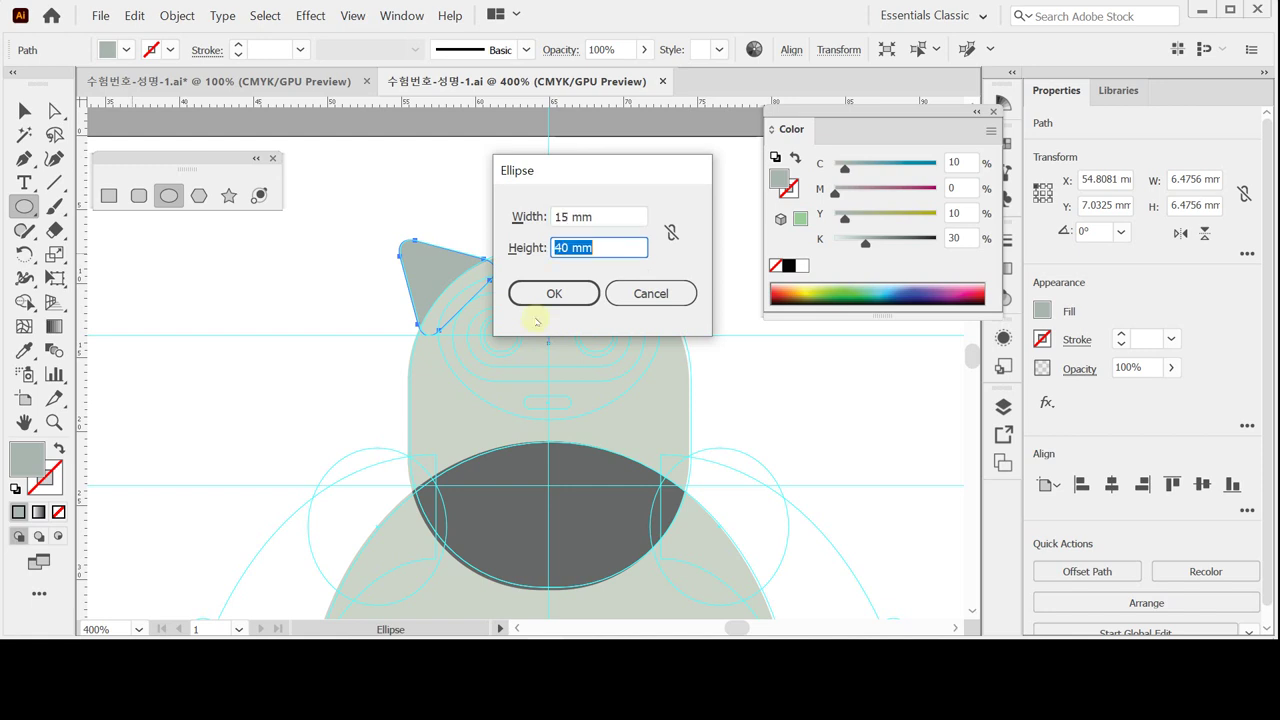
pyautogui.write('9')
pyautogui.press('Return')
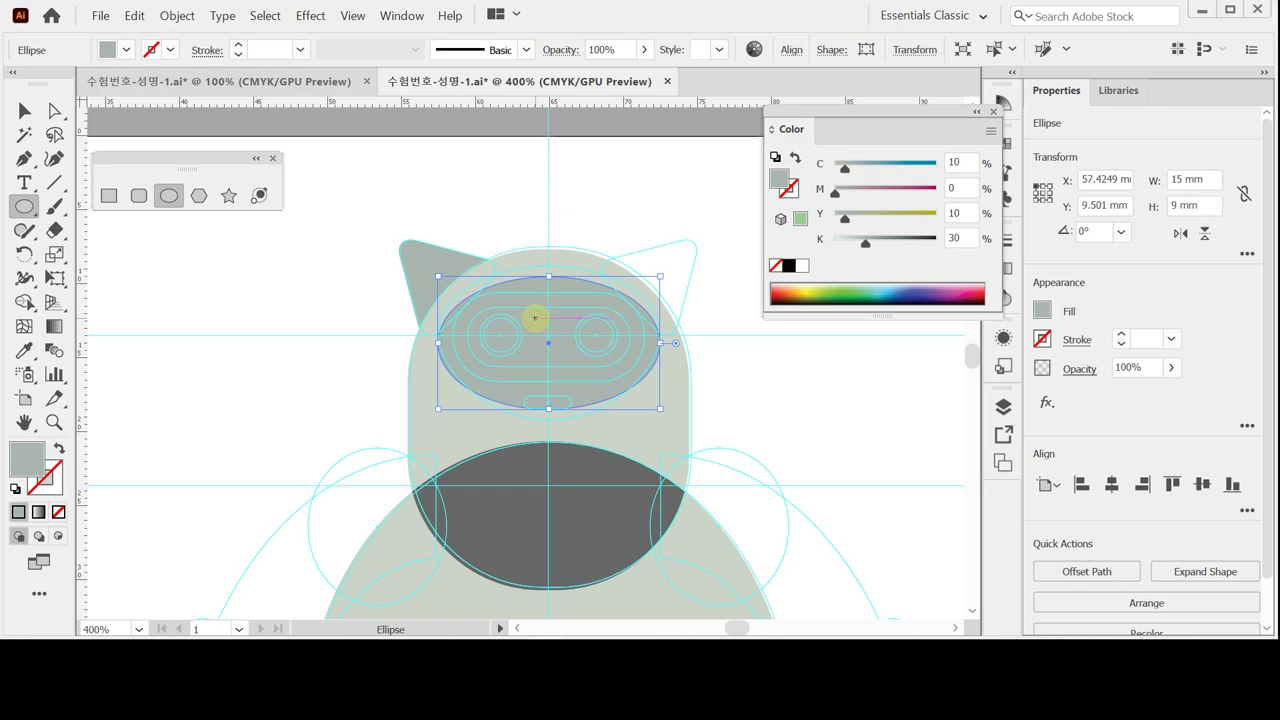
pyautogui.press('Up')
pyautogui.press('Up')
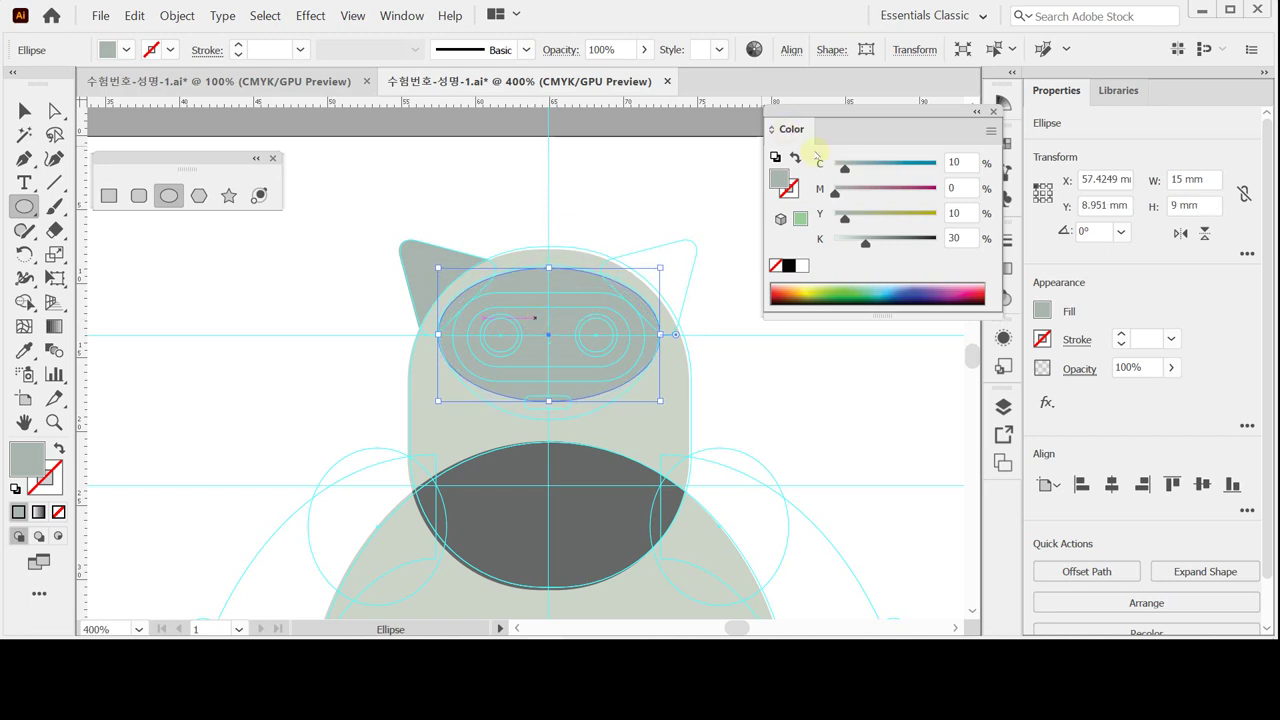
# - Set the face ellipse's fill to C 50, M 30, Y 40, K 10
pyautogui.click(969, 166)
pyautogui.write('50')
pyautogui.press('Tab')
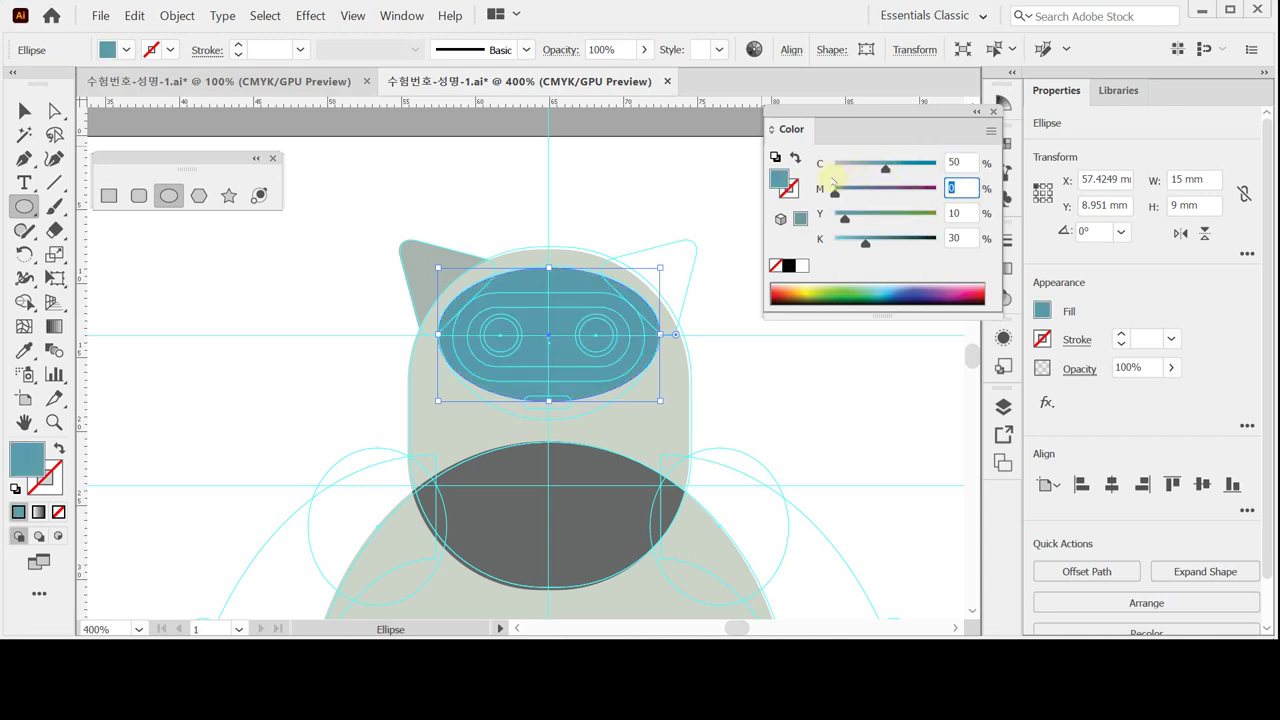
pyautogui.write('30')
pyautogui.press('Tab')
pyautogui.write('40')
pyautogui.press('Tab')
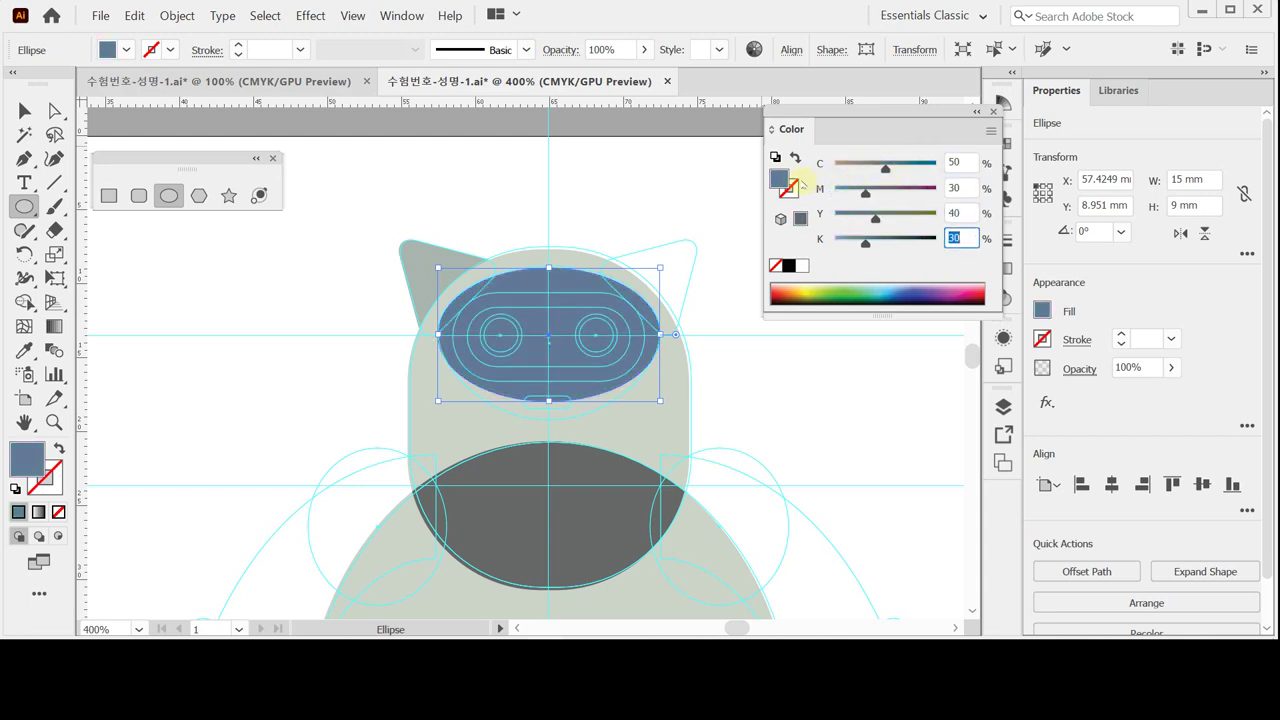
pyautogui.write('10')
pyautogui.press('Tab')
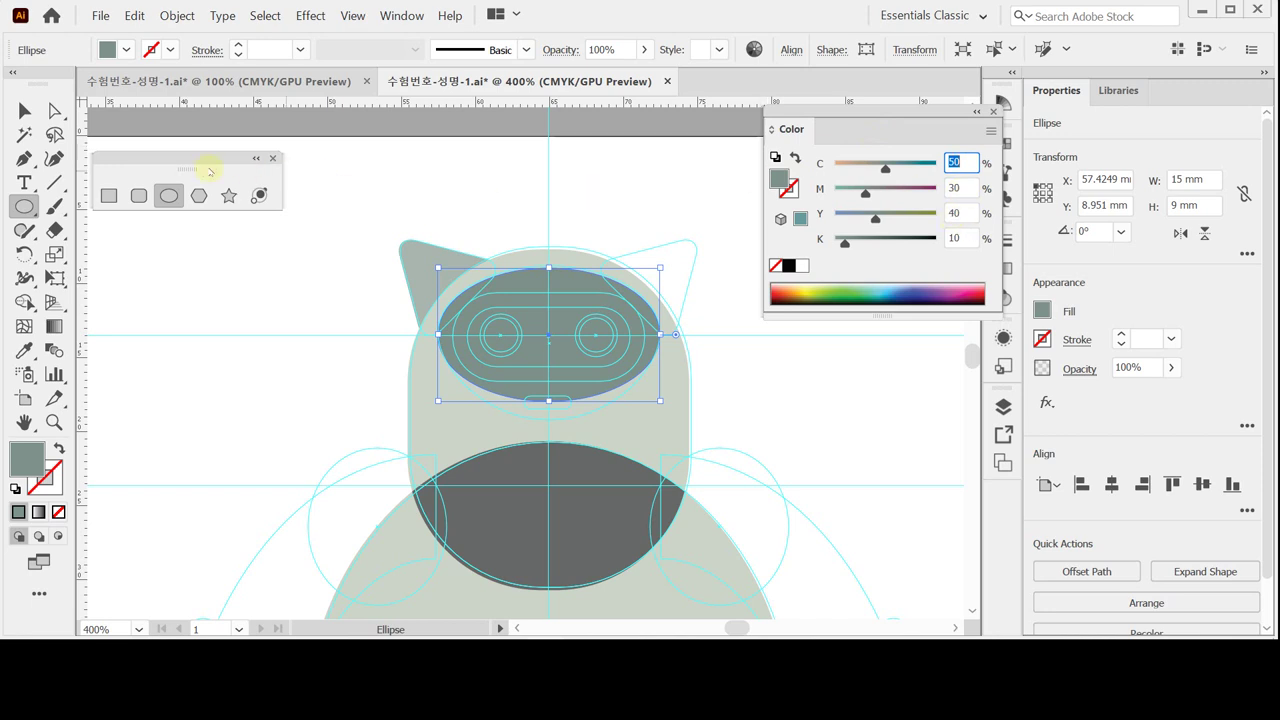
# - Move the face ellipse's bottom anchor point down to about Y 19.1 mm to match the guide outline, and save the document
pyautogui.click(57, 110)
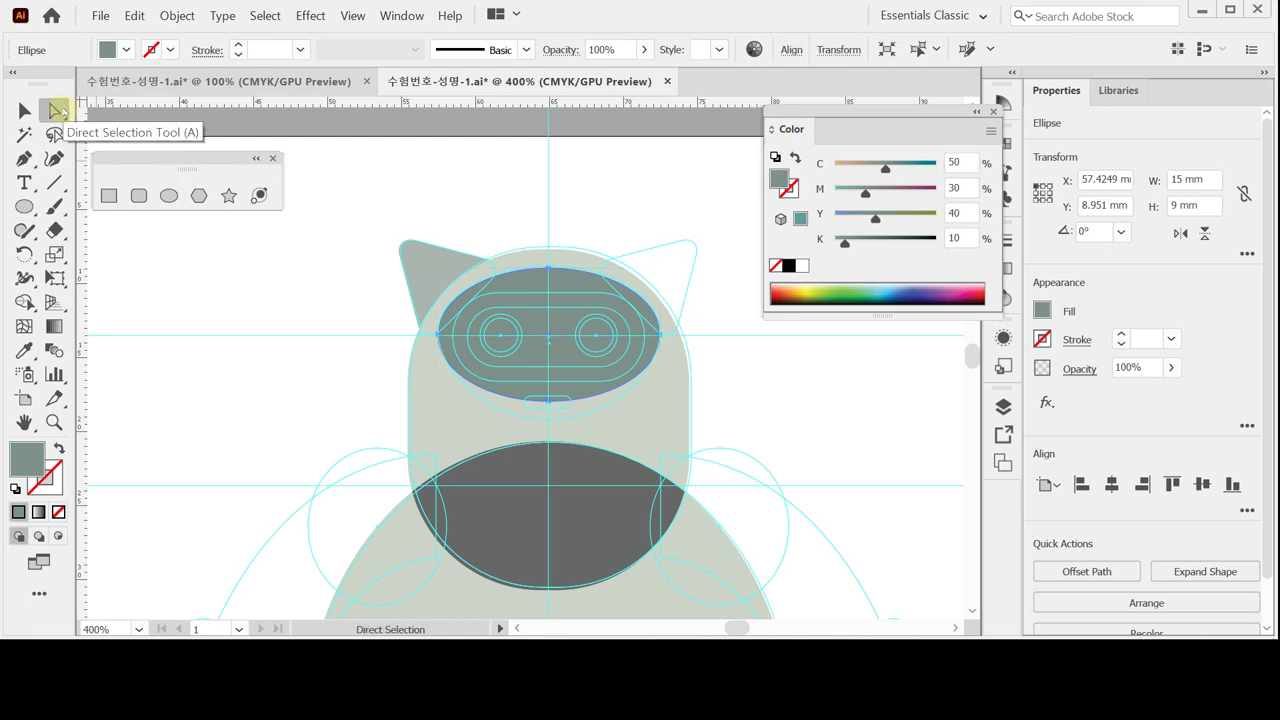
pyautogui.click(550, 402)
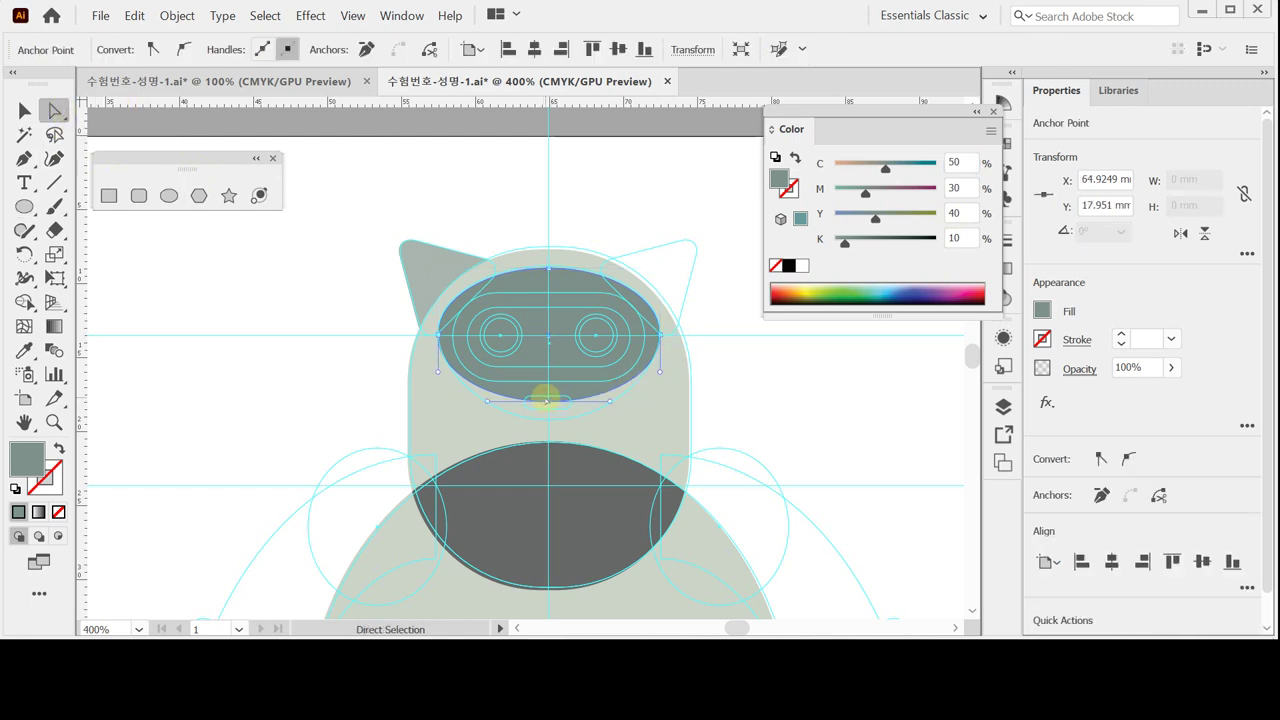
pyautogui.press('Down')
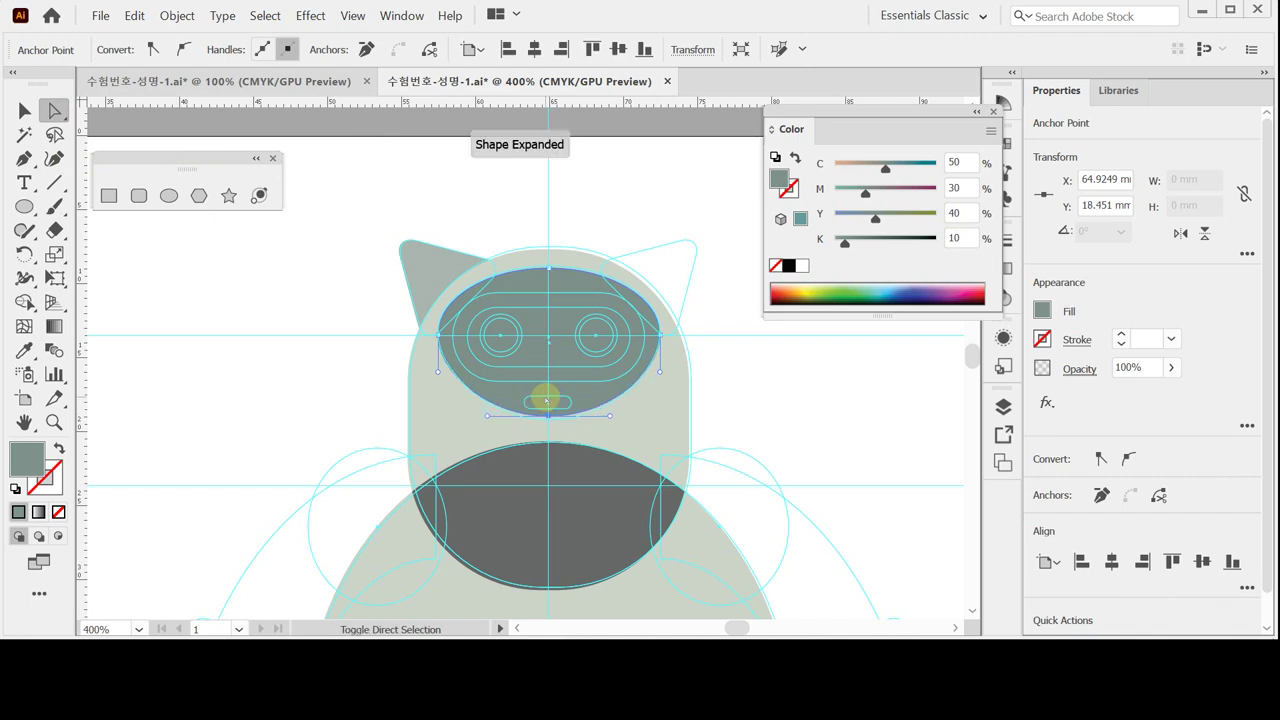
pyautogui.press('Down')
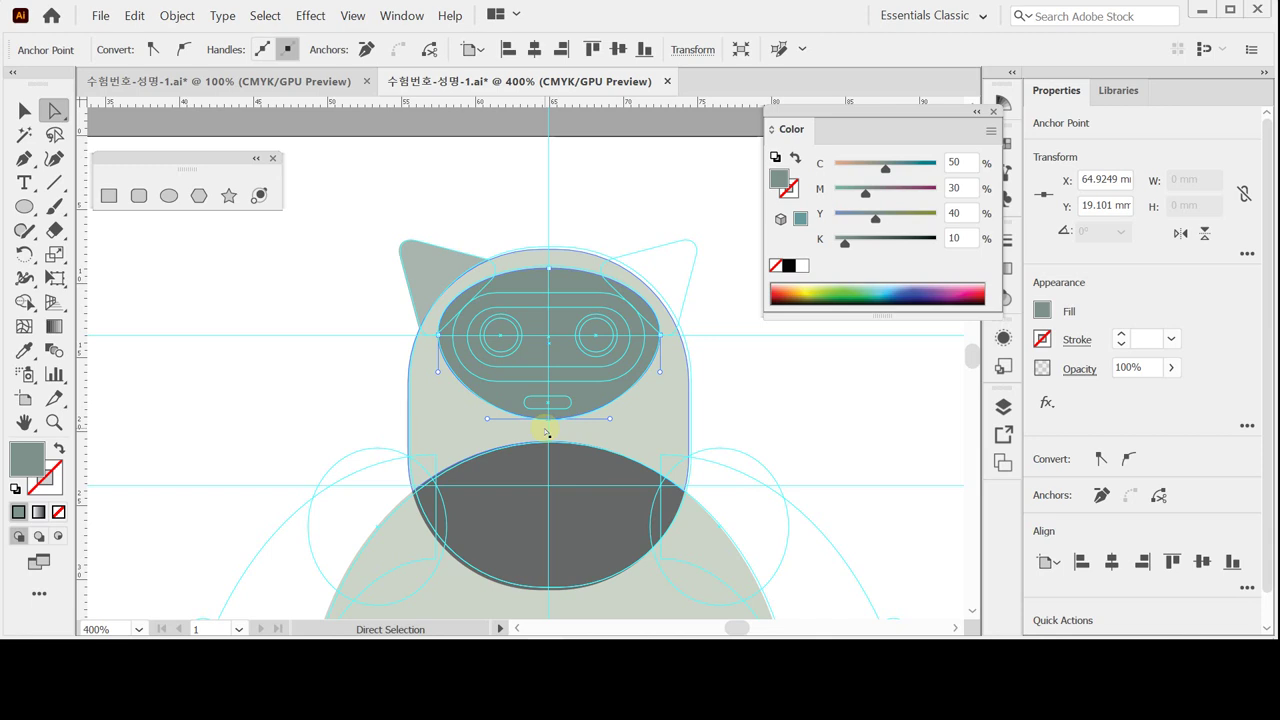
pyautogui.press('ctrl')
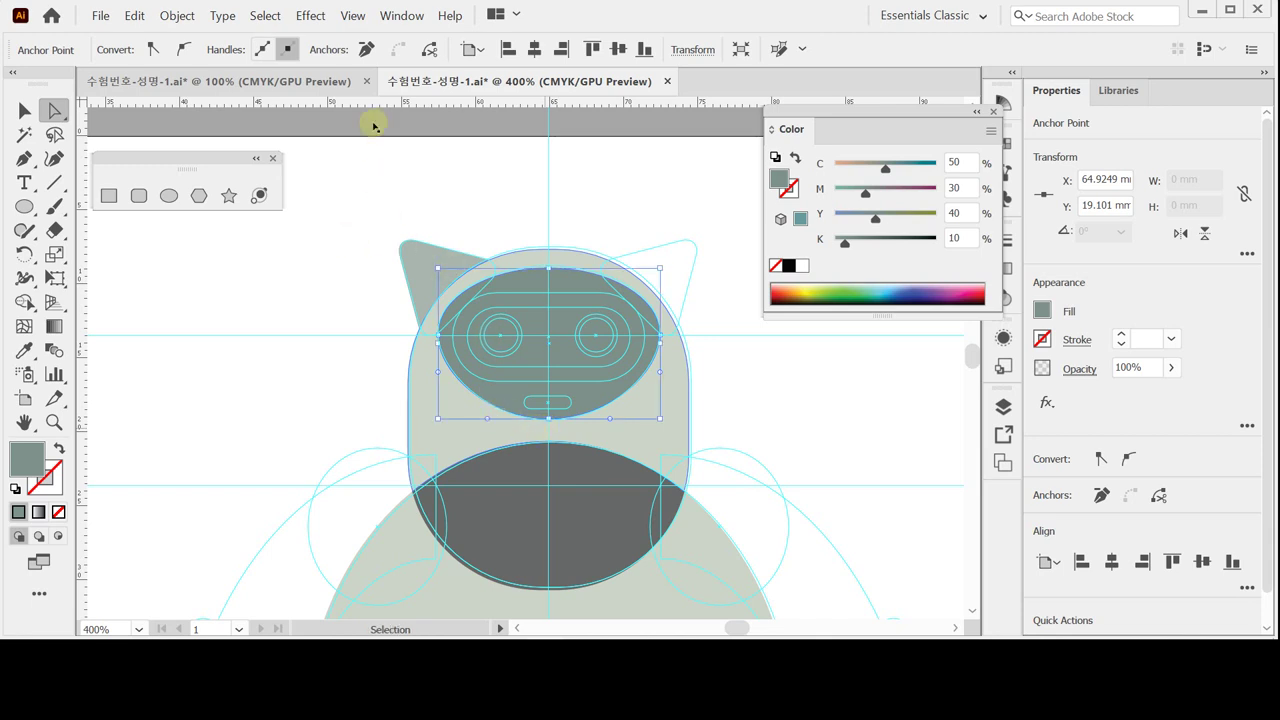
pyautogui.hotkey('ctrl', 's')
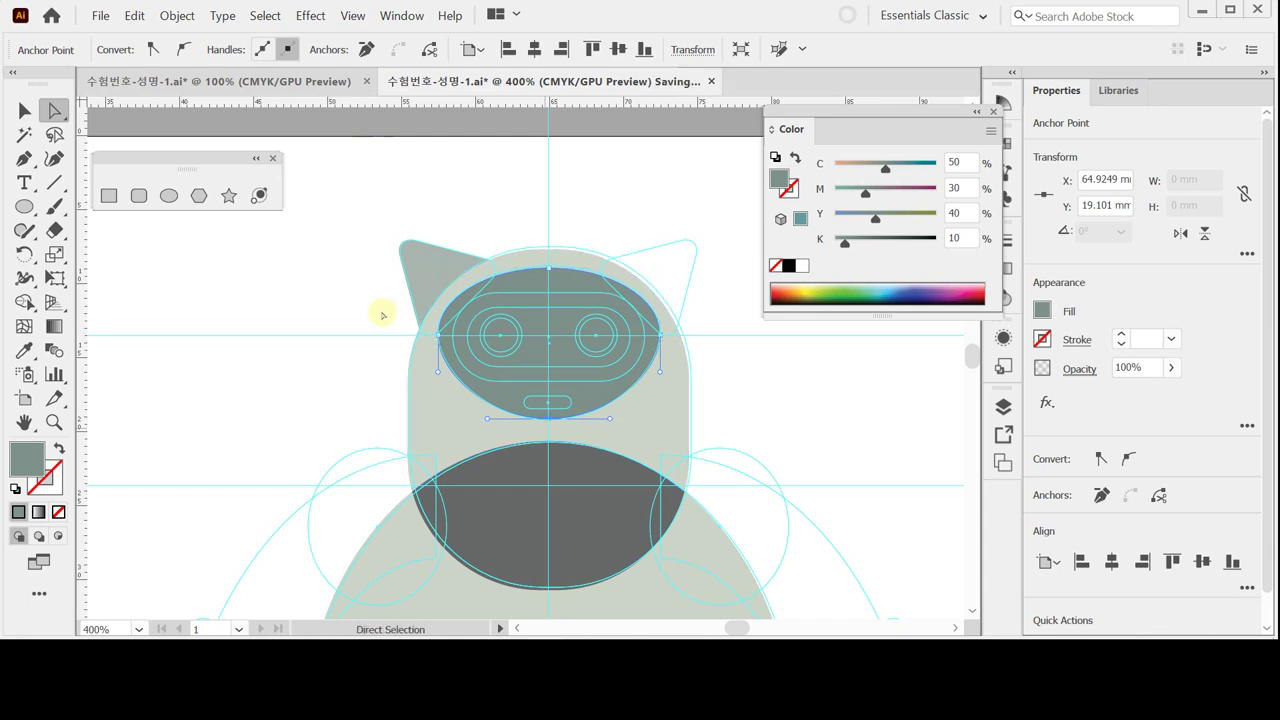
# - Draw a 13 mm by 6 mm rounded rectangle with a 3 mm corner radius around the eye guides on the face
pyautogui.click(139, 195)
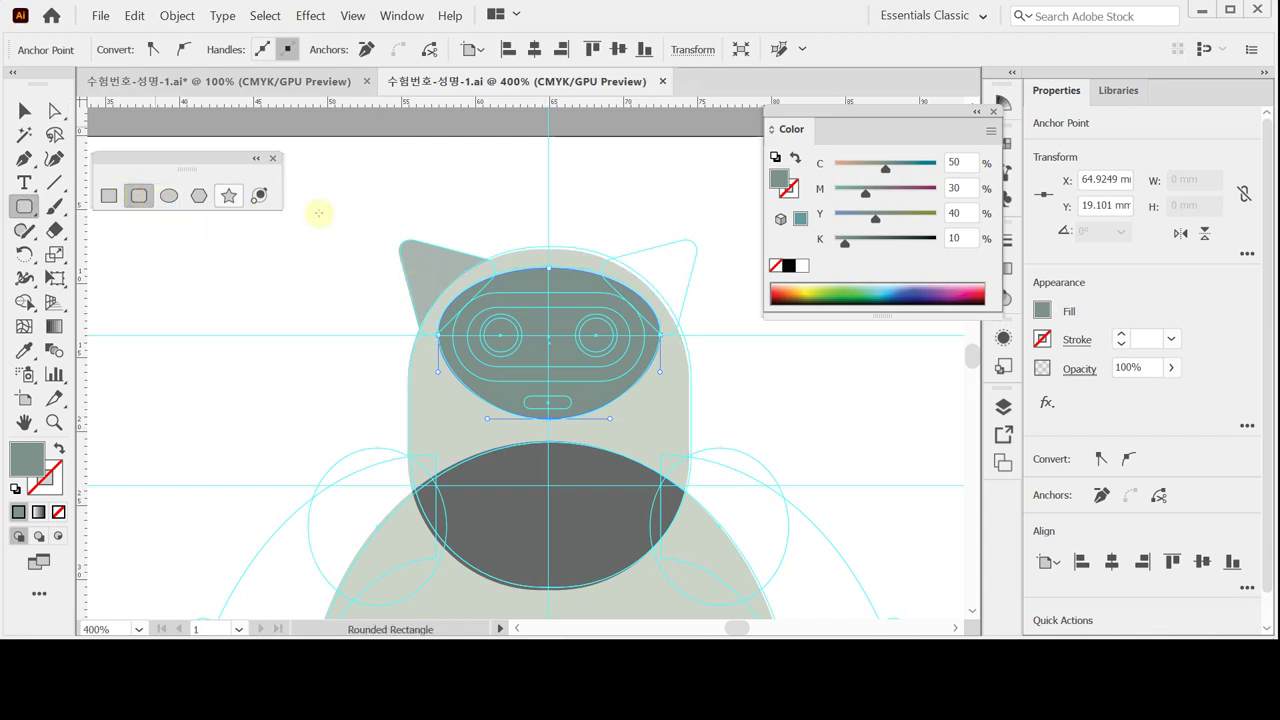
pyautogui.click(548, 340)
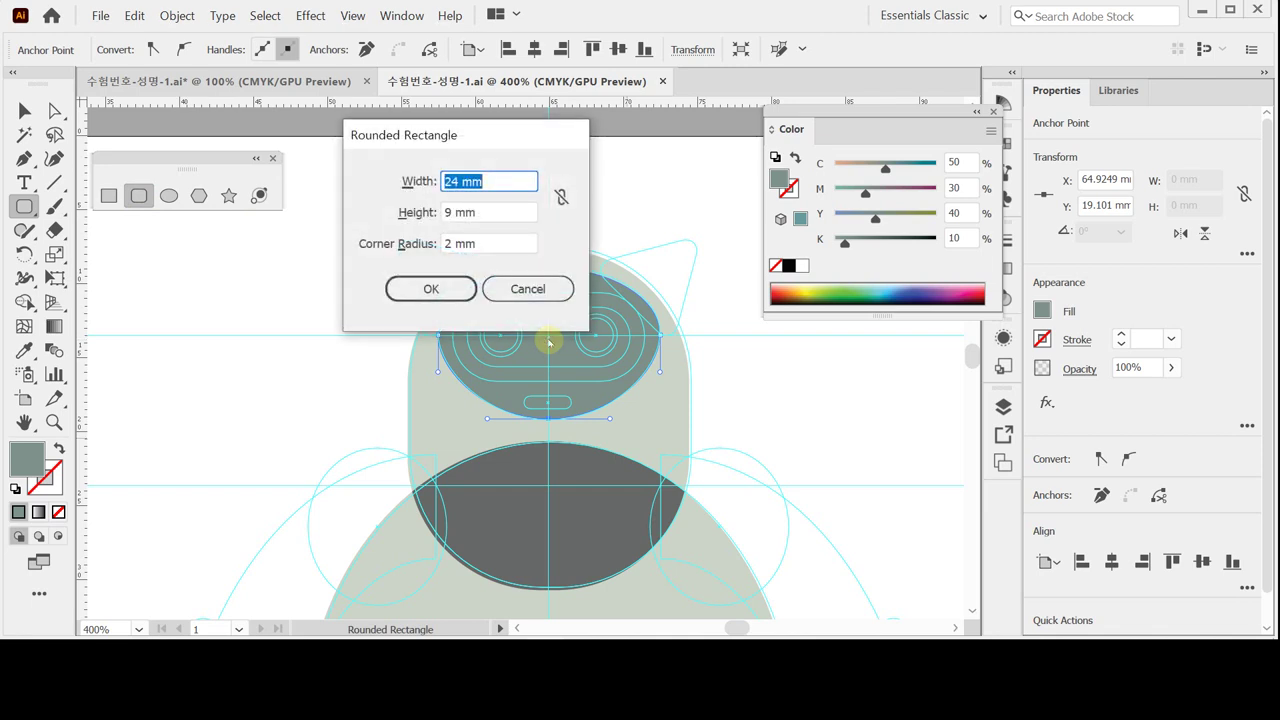
pyautogui.write('13')
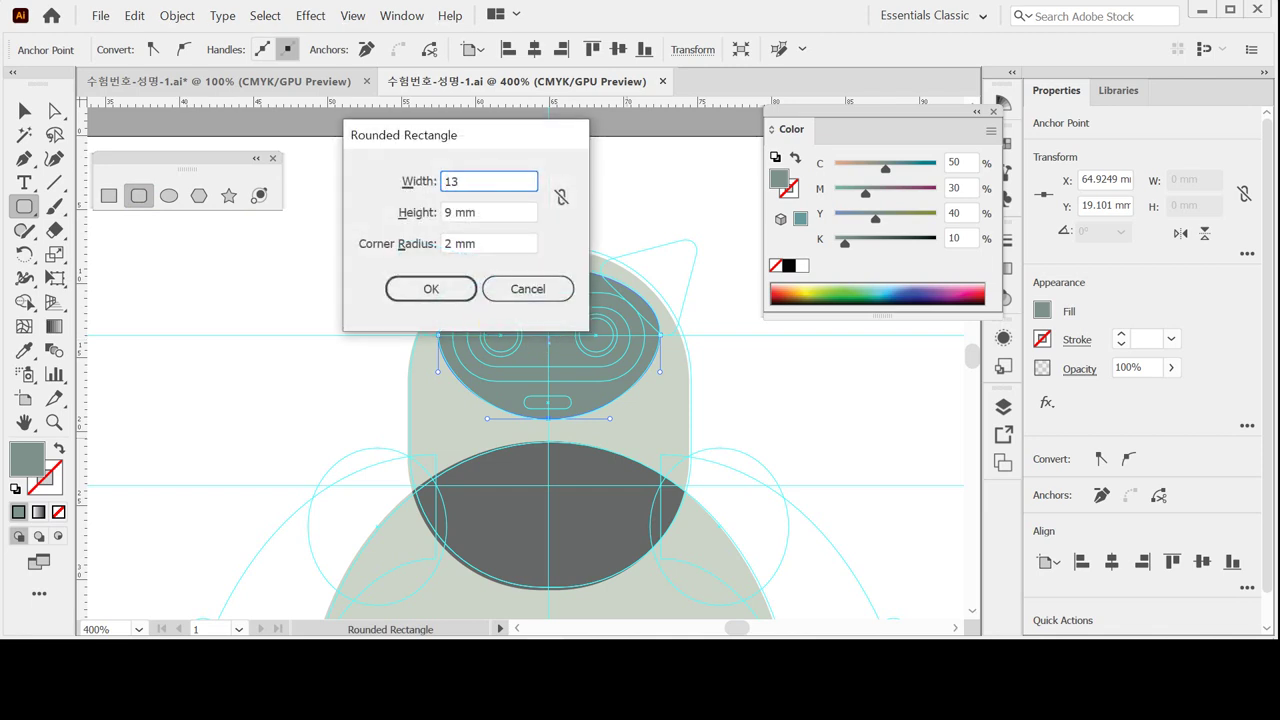
pyautogui.press('Tab')
pyautogui.write('6')
pyautogui.press('Tab')
pyautogui.write('3')
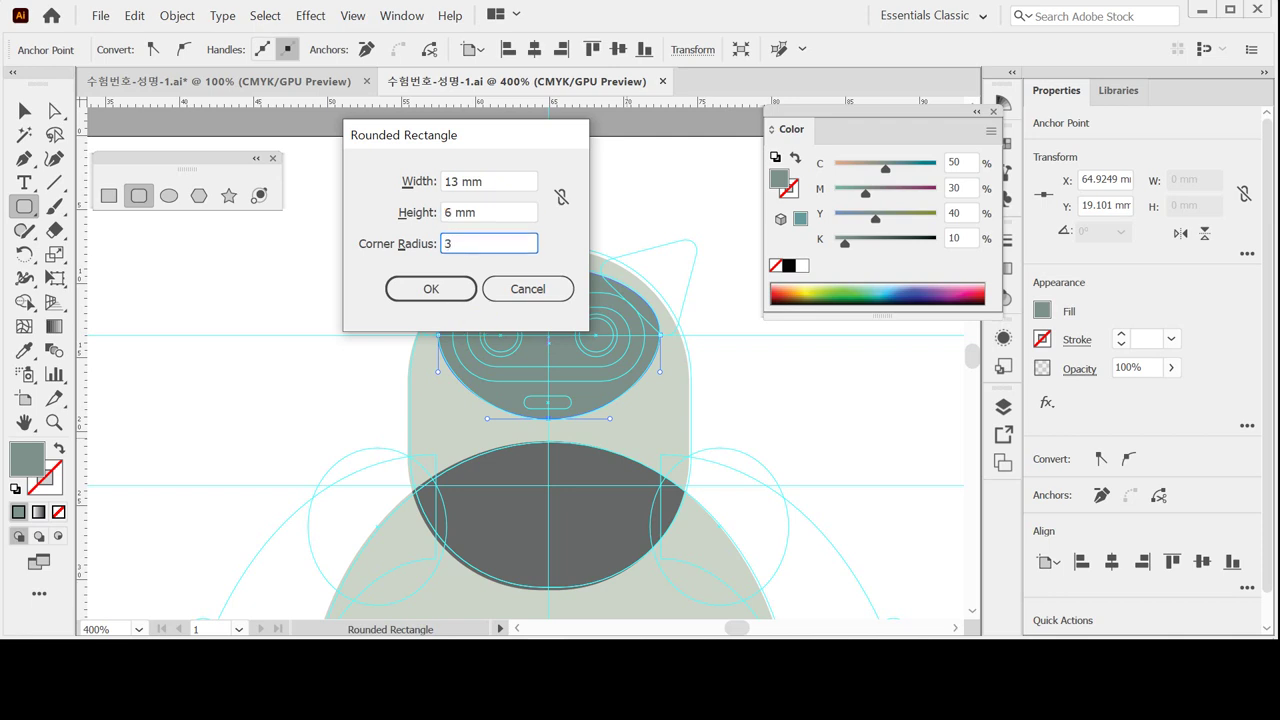
pyautogui.press('Return')
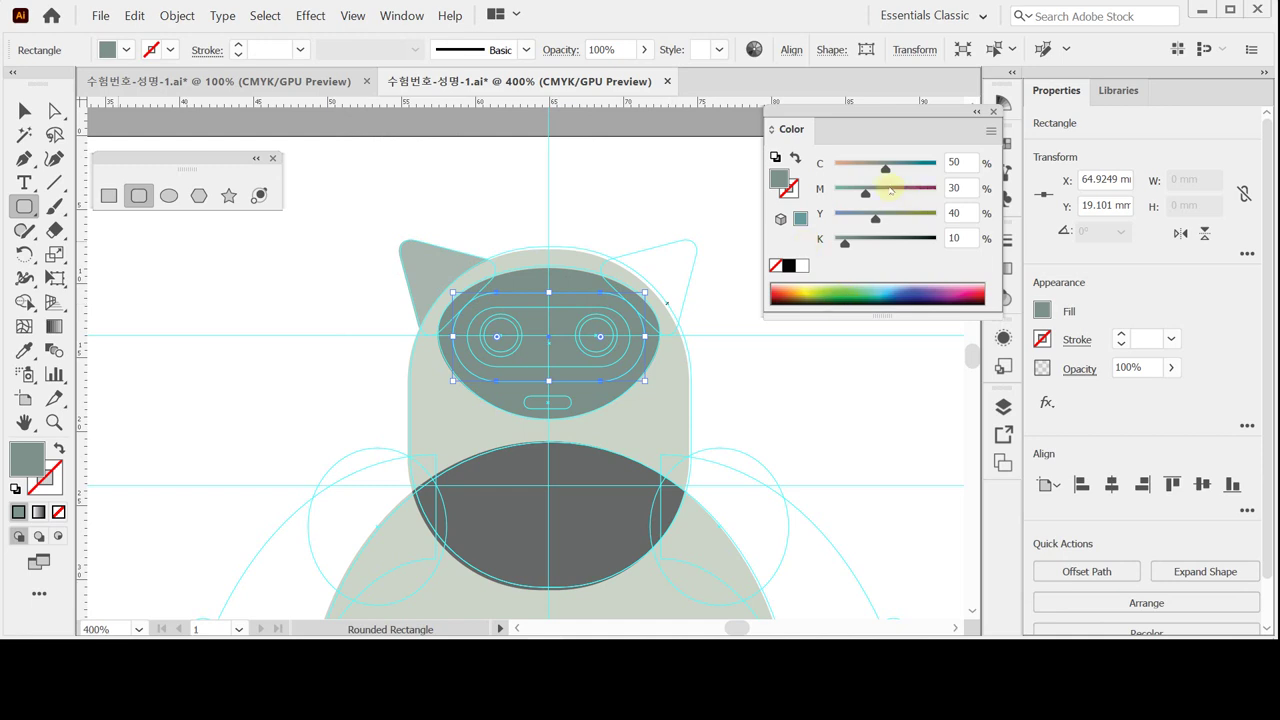
# - Set the fill of the rounded rectangle around the eyes to C 10, M 40, Y 100, K 0
pyautogui.click(955, 162)
pyautogui.click(966, 161)
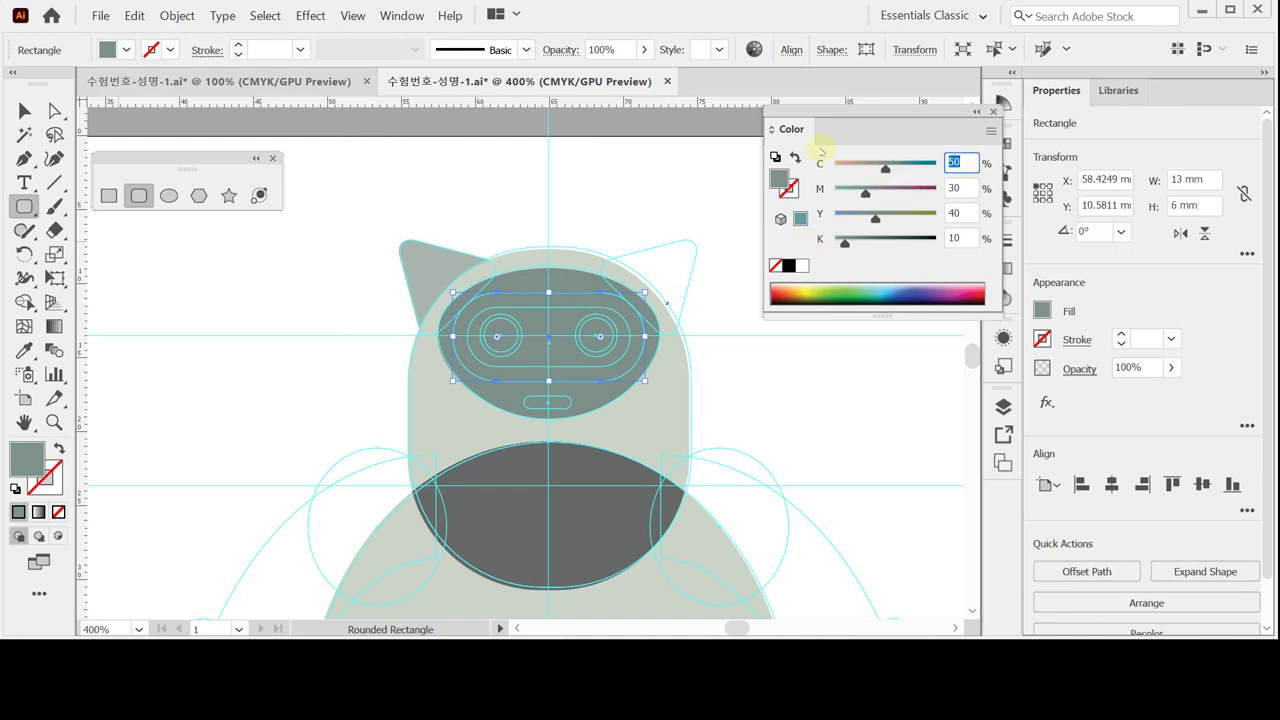
pyautogui.write('10')
pyautogui.press('Tab')
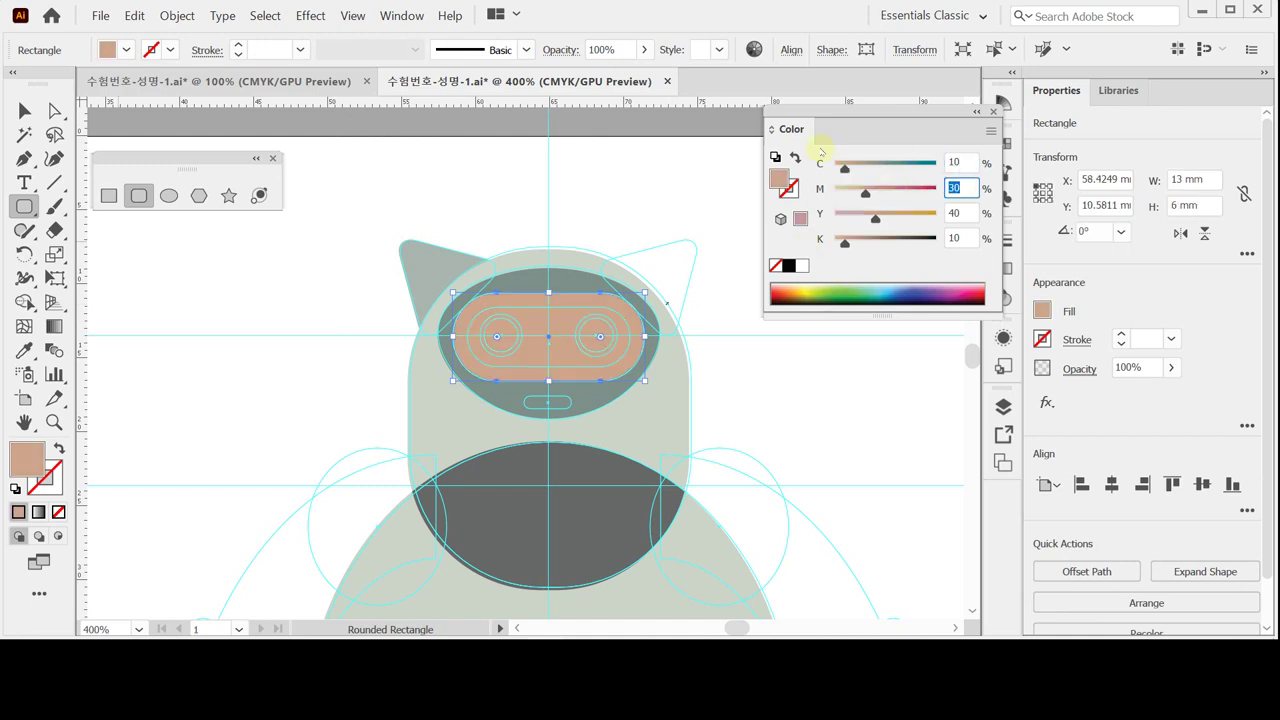
pyautogui.write('40')
pyautogui.press('Tab')
pyautogui.write('10')
pyautogui.press('Tab')
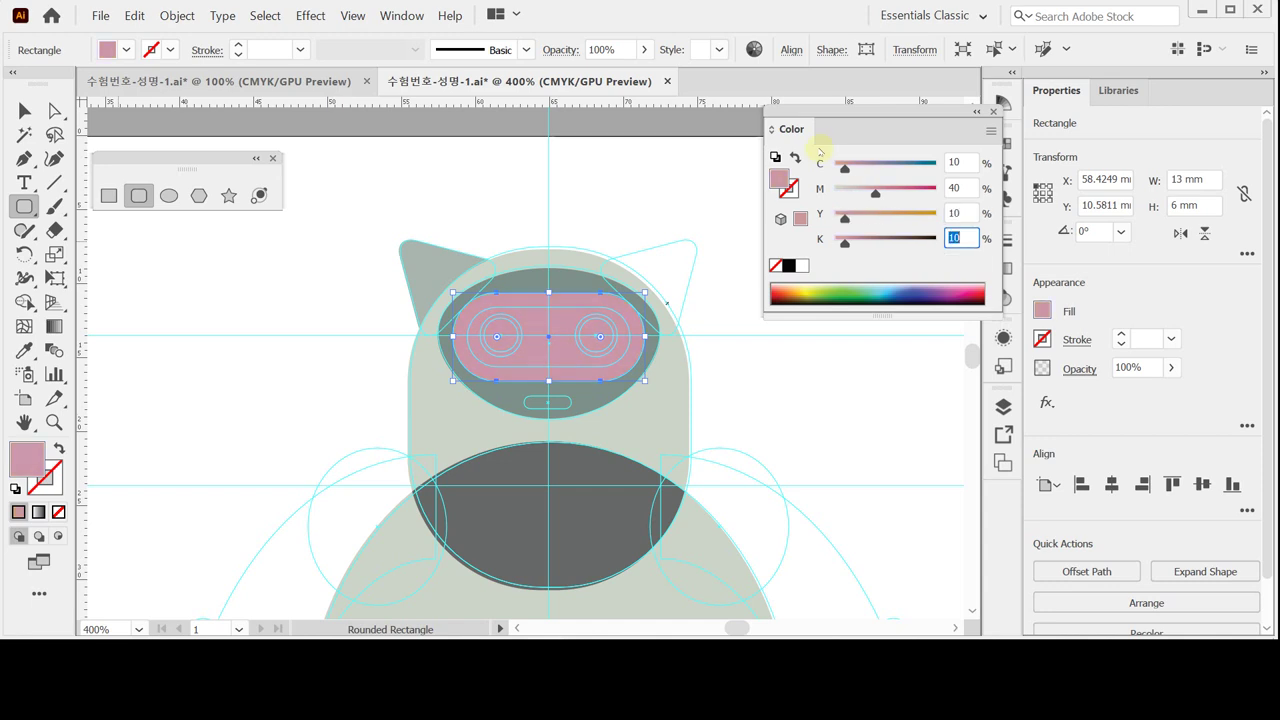
pyautogui.hotkey('shift', 'Tab')
pyautogui.write('0')
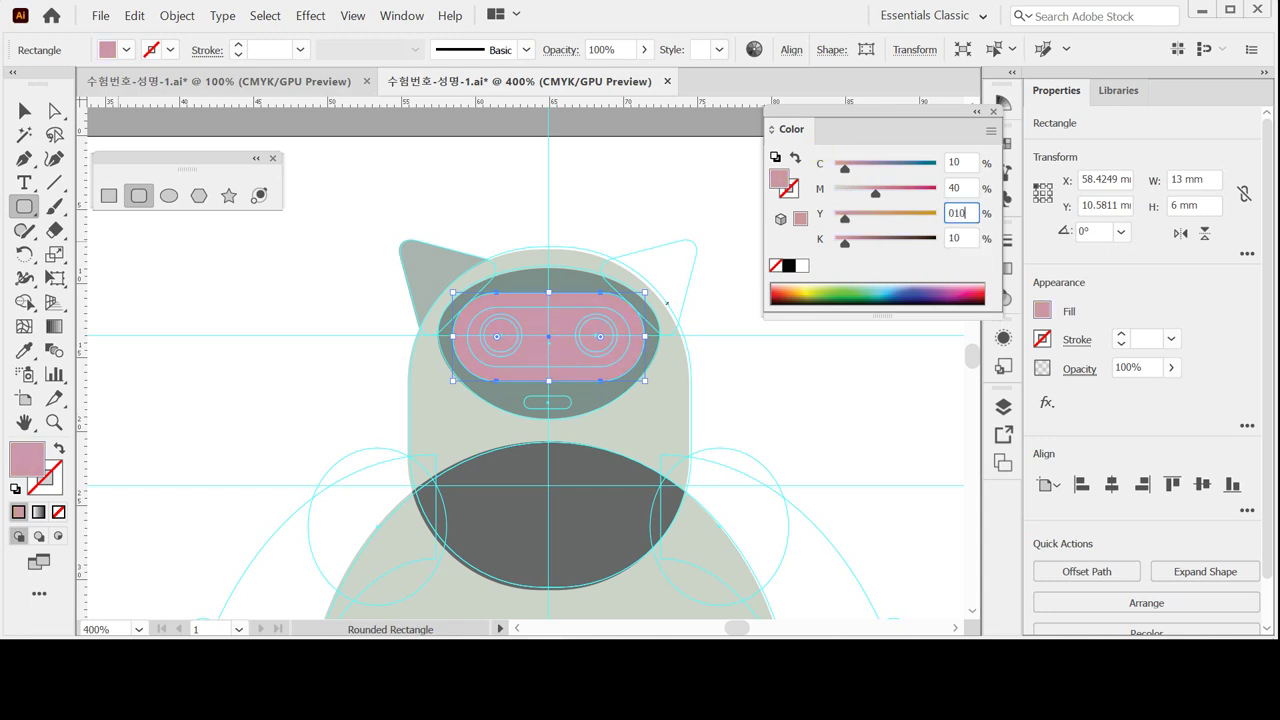
pyautogui.write('0')
pyautogui.press('Tab')
pyautogui.click(810, 150)
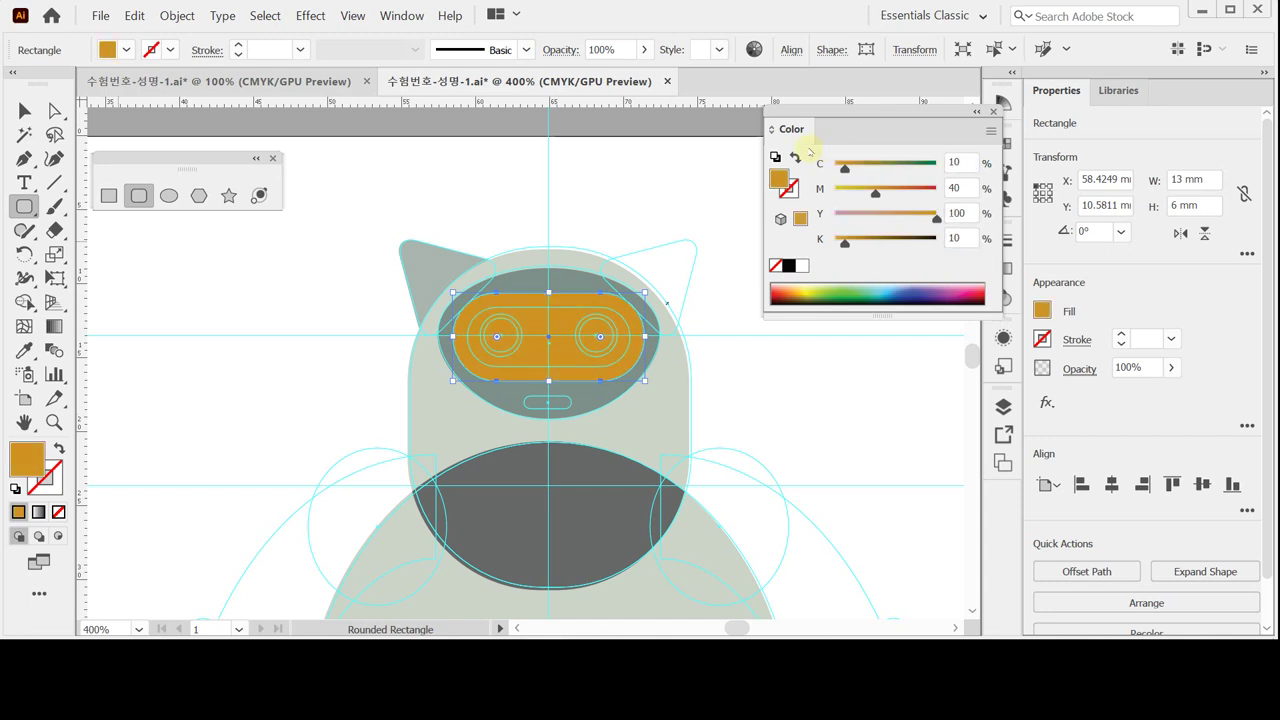
pyautogui.press('Tab')
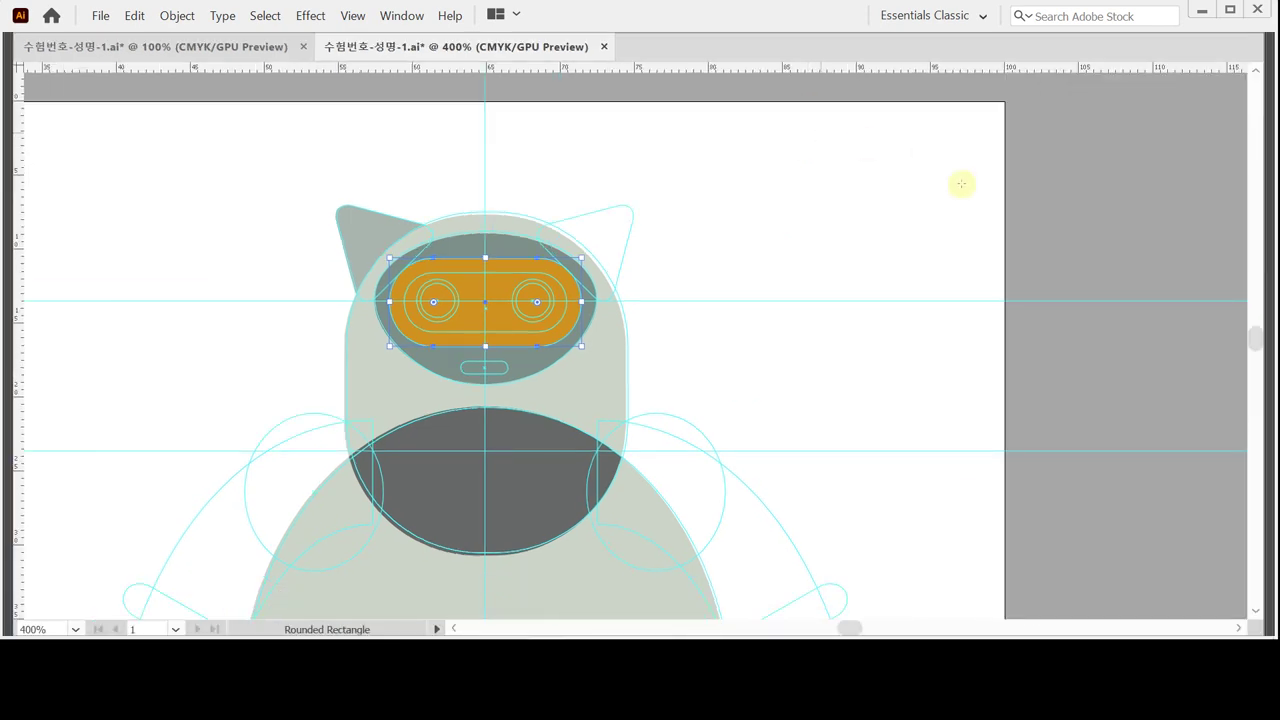
pyautogui.press('Tab')
pyautogui.click(965, 237)
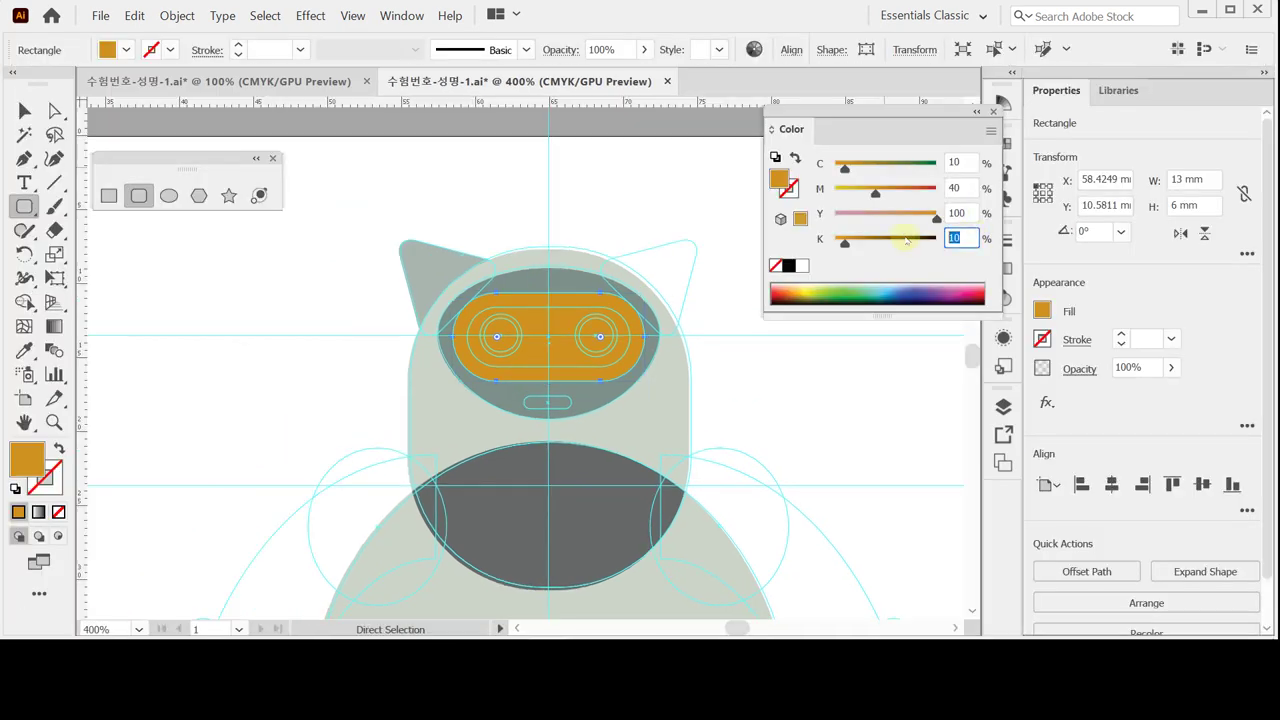
pyautogui.write('0')
pyautogui.press('Return')
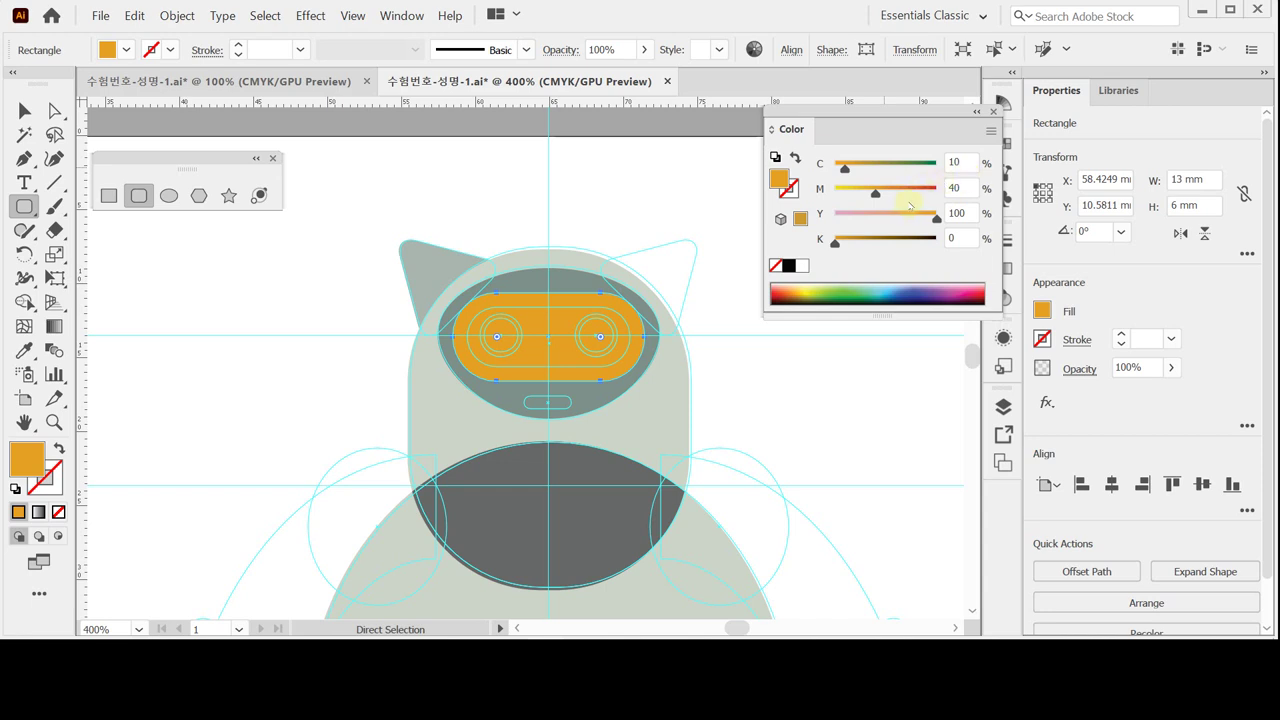
# - Create an inner copy of the orange rounded rectangle with a -1 mm path offset and mitered joins
pyautogui.click(1076, 568)
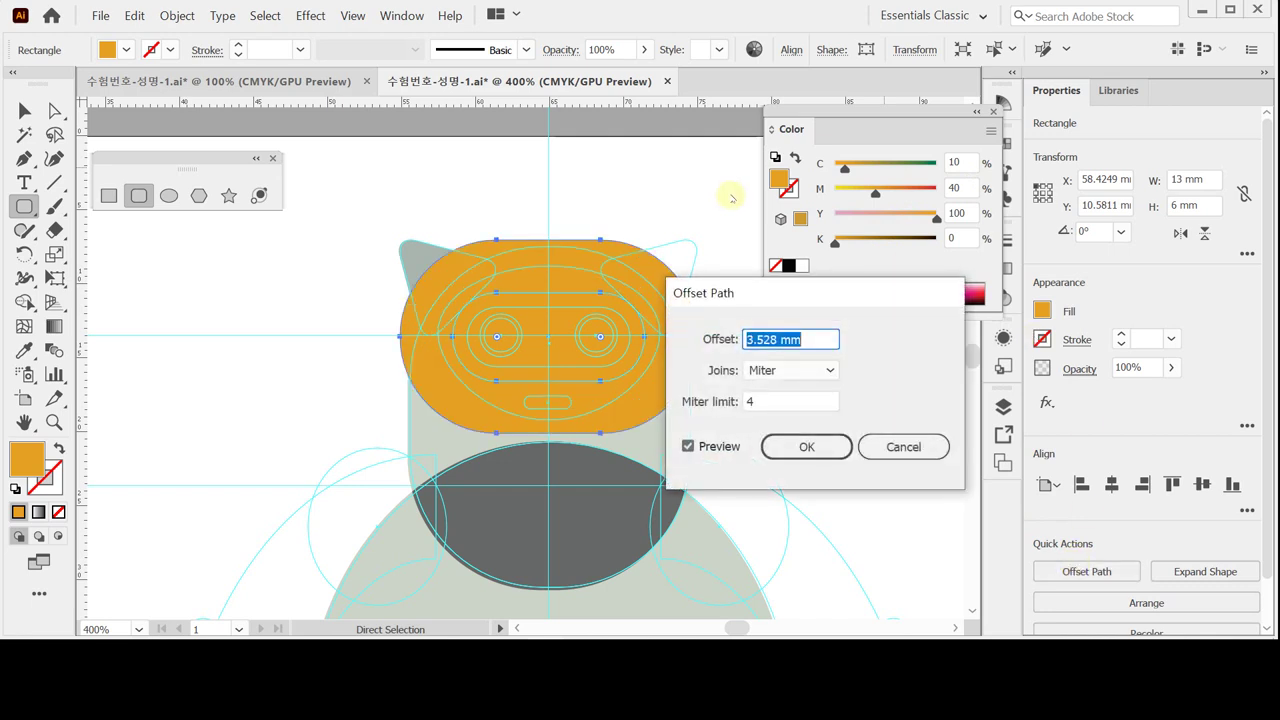
pyautogui.write('-1')
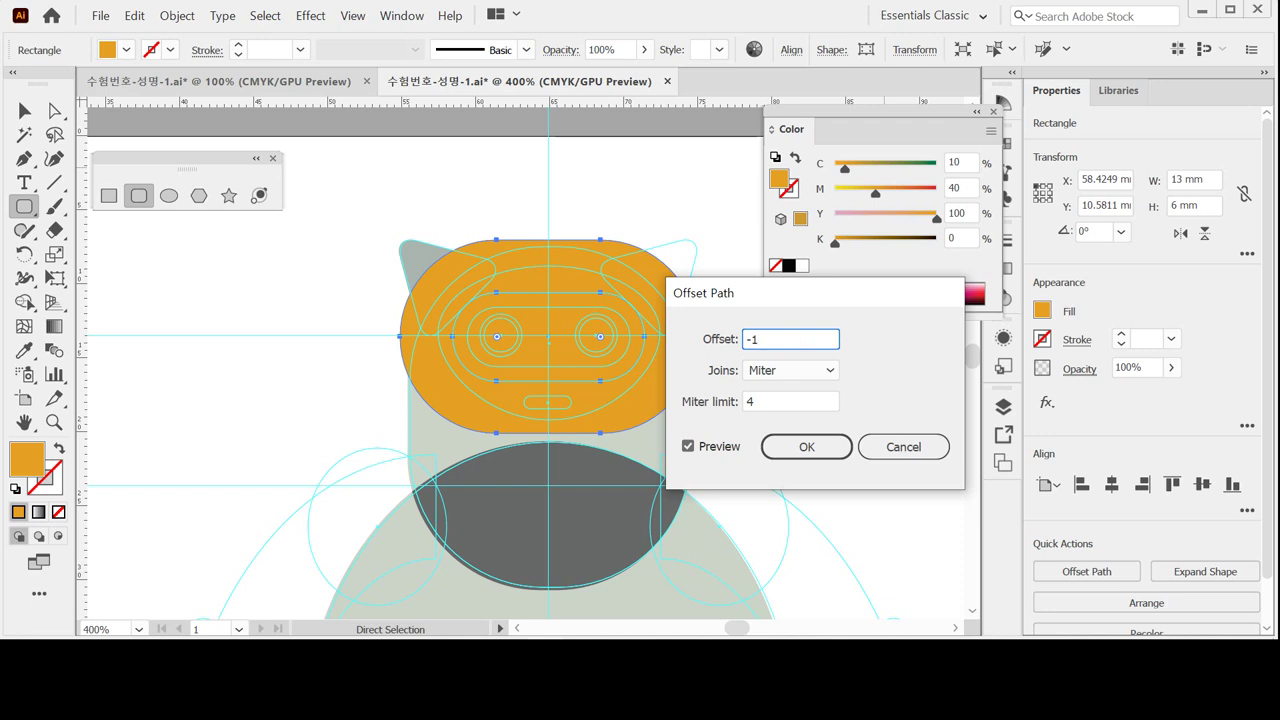
pyautogui.press('Tab')
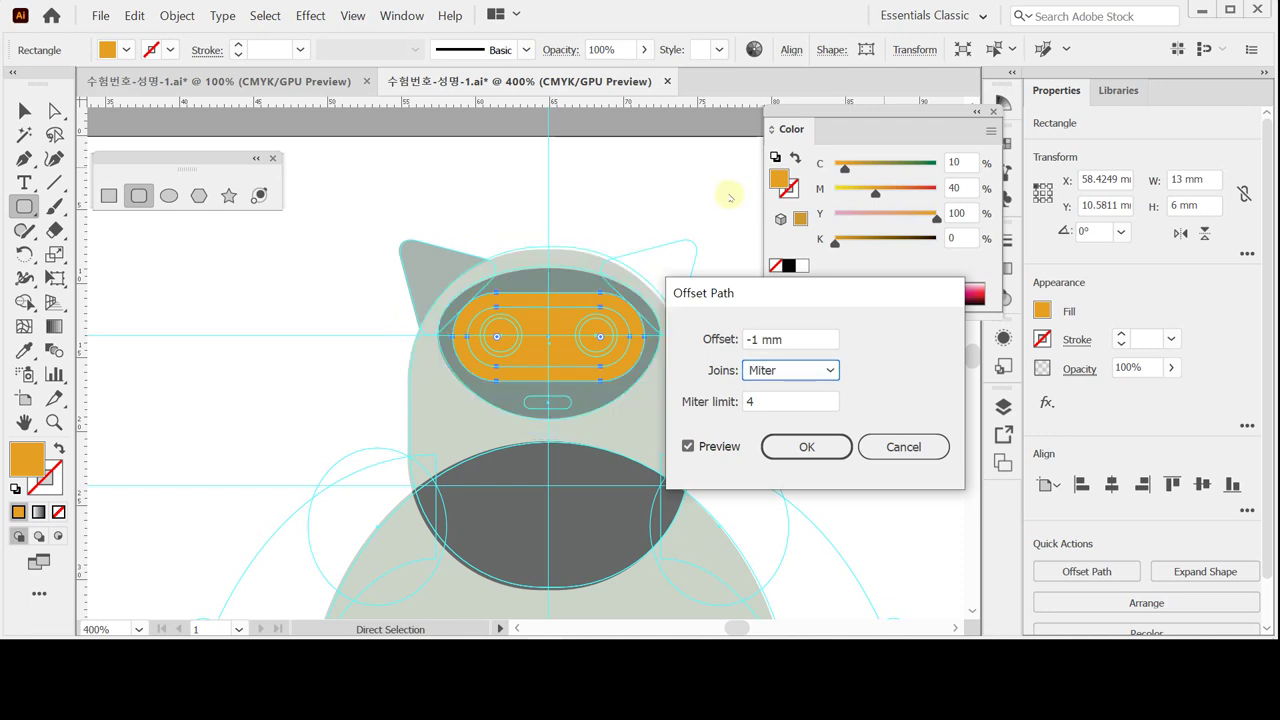
pyautogui.click(793, 452)
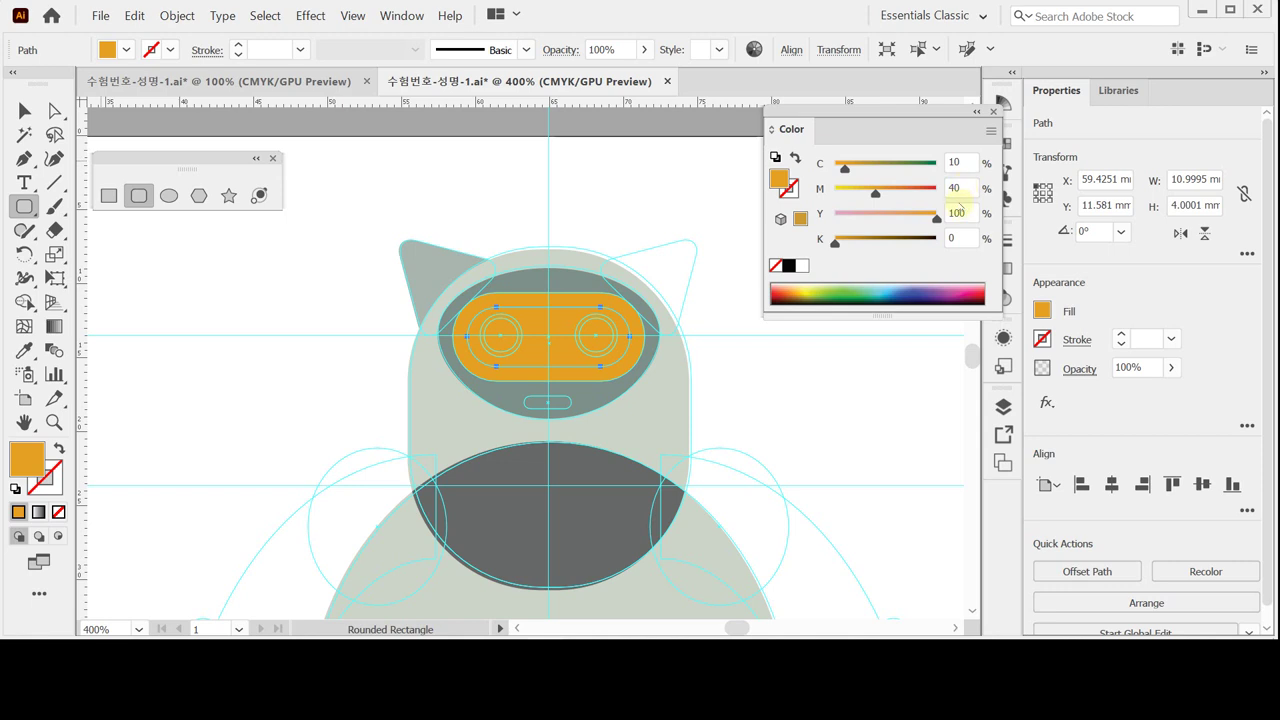
# - Set the inner offset shape's fill to C 10, M 100, Y 100, K 50
pyautogui.moveTo(965, 187); pyautogui.dragTo(905, 188)
pyautogui.write('100')
pyautogui.press('Tab')
pyautogui.press('Tab')
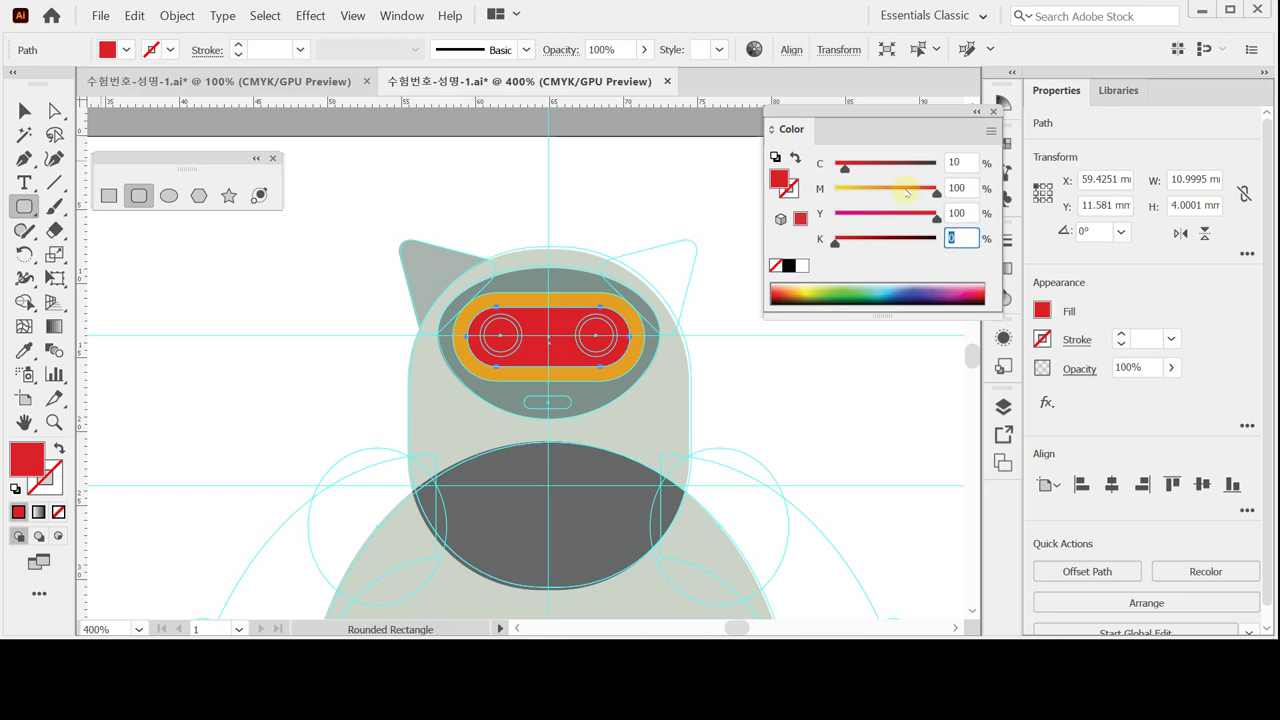
pyautogui.write('50')
pyautogui.press('Return')
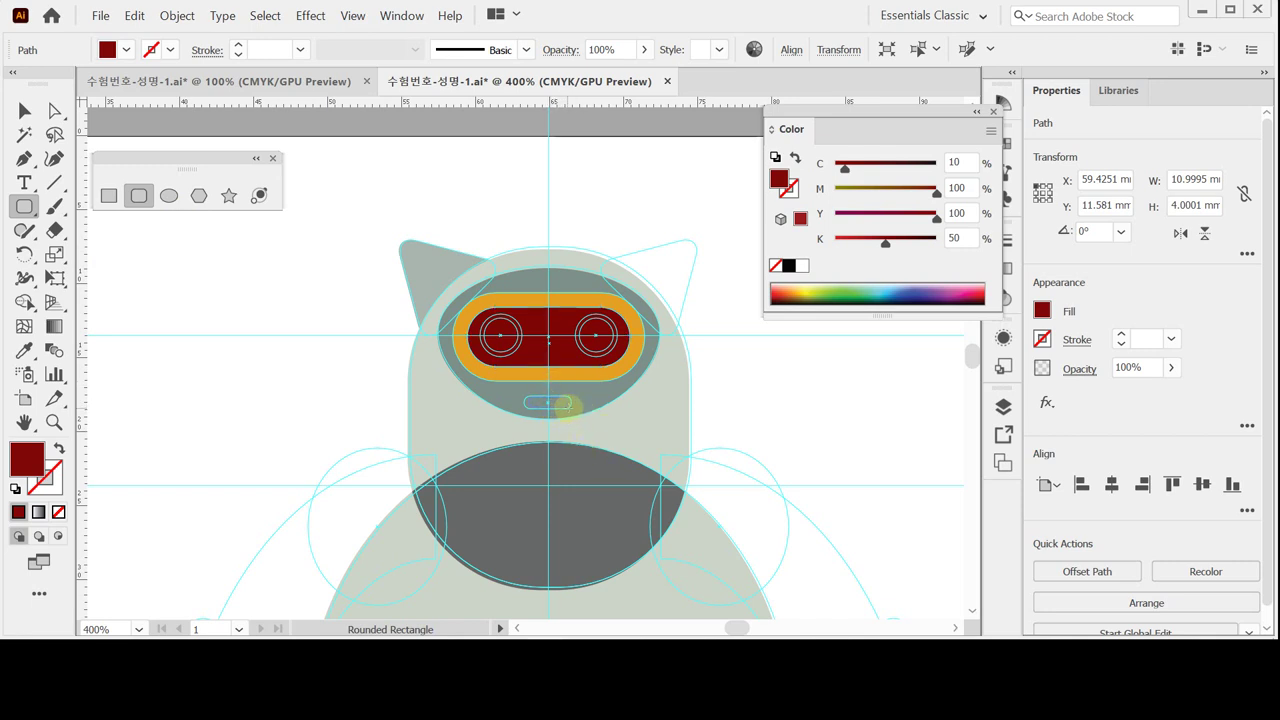
# - Draw a rounded rectangle about 3.2 mm by 0.8 mm over the mouth guide, fill it black and deselect it
pyautogui.moveTo(570, 407); pyautogui.dragTo(524, 397)
pyautogui.click(789, 265)
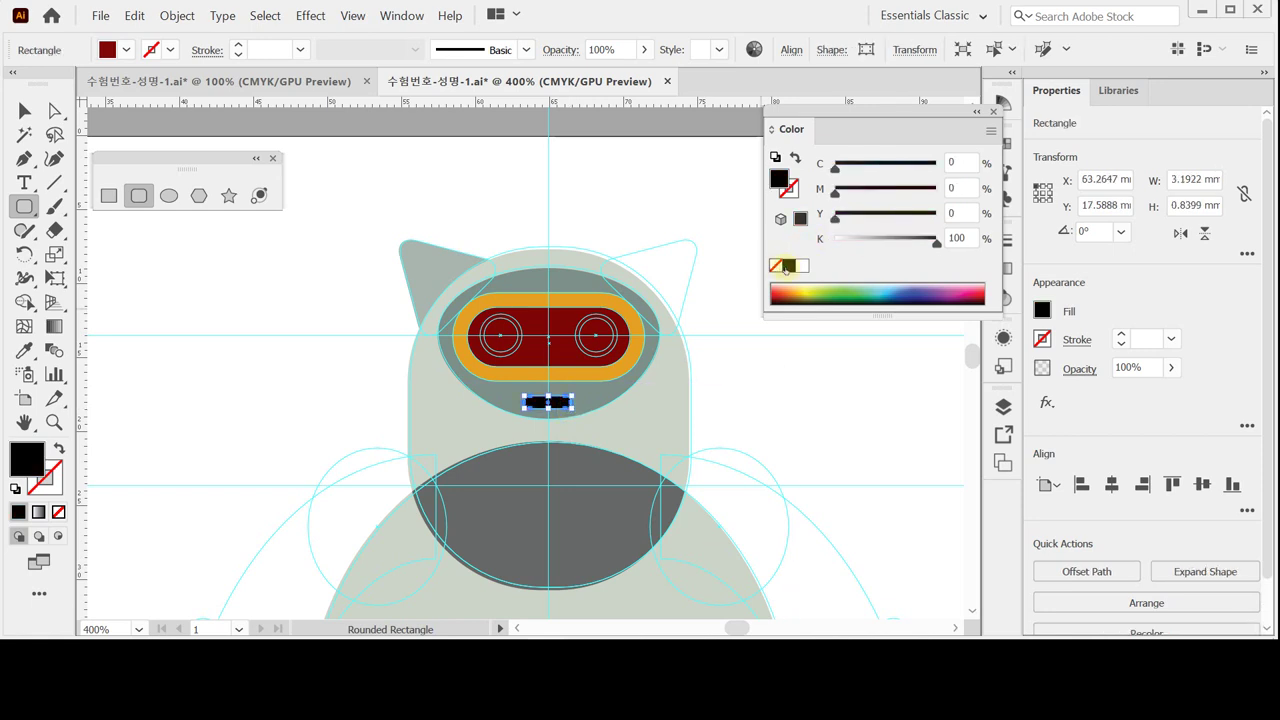
pyautogui.keyDown('ctrl'); pyautogui.click(781, 433); pyautogui.keyUp('ctrl')
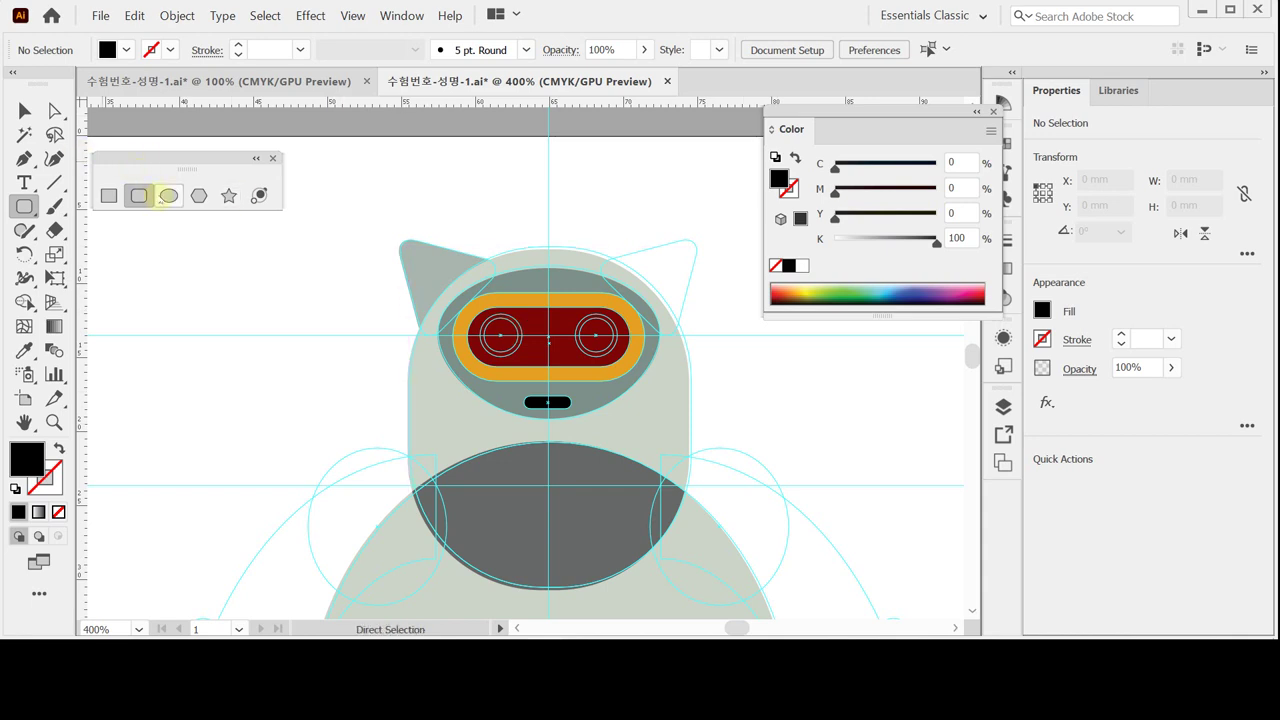
# - Draw a circle about 2.9 mm wide over the left eye's outer guide and fill it with C 0, M 20, Y 90, K 0
pyautogui.click(167, 196)
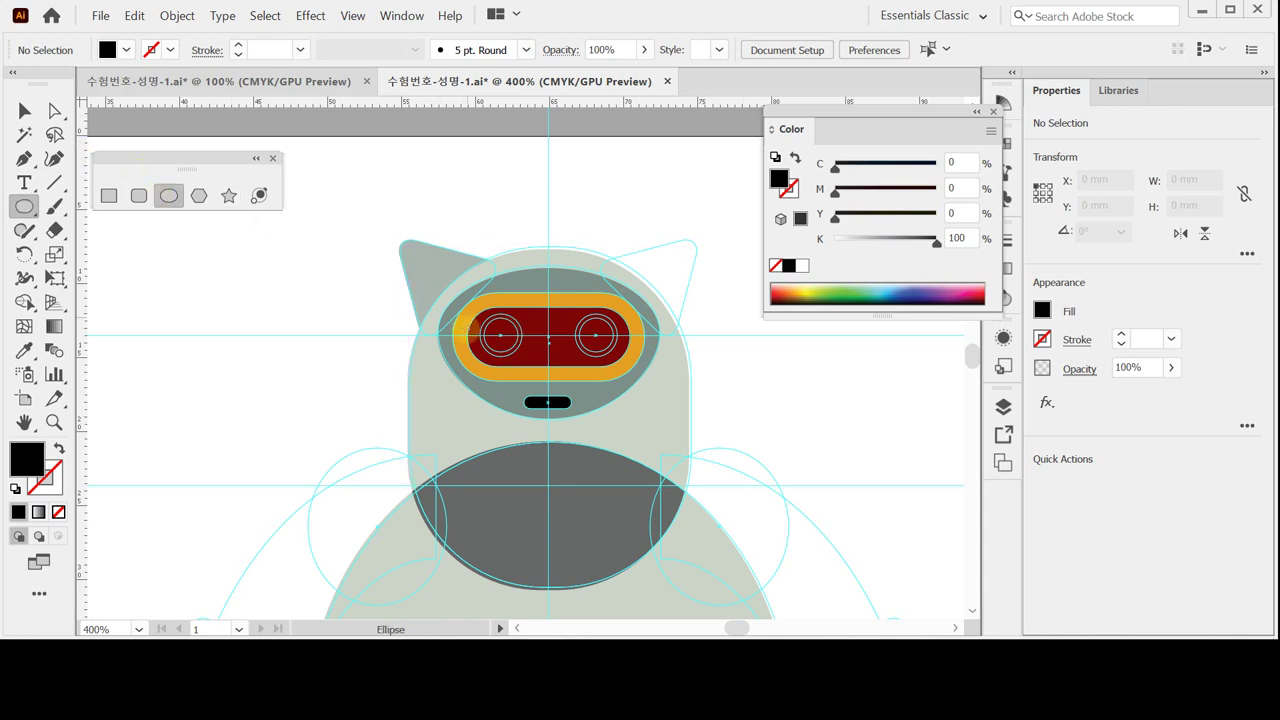
pyautogui.moveTo(502, 338); pyautogui.dragTo(520, 349)
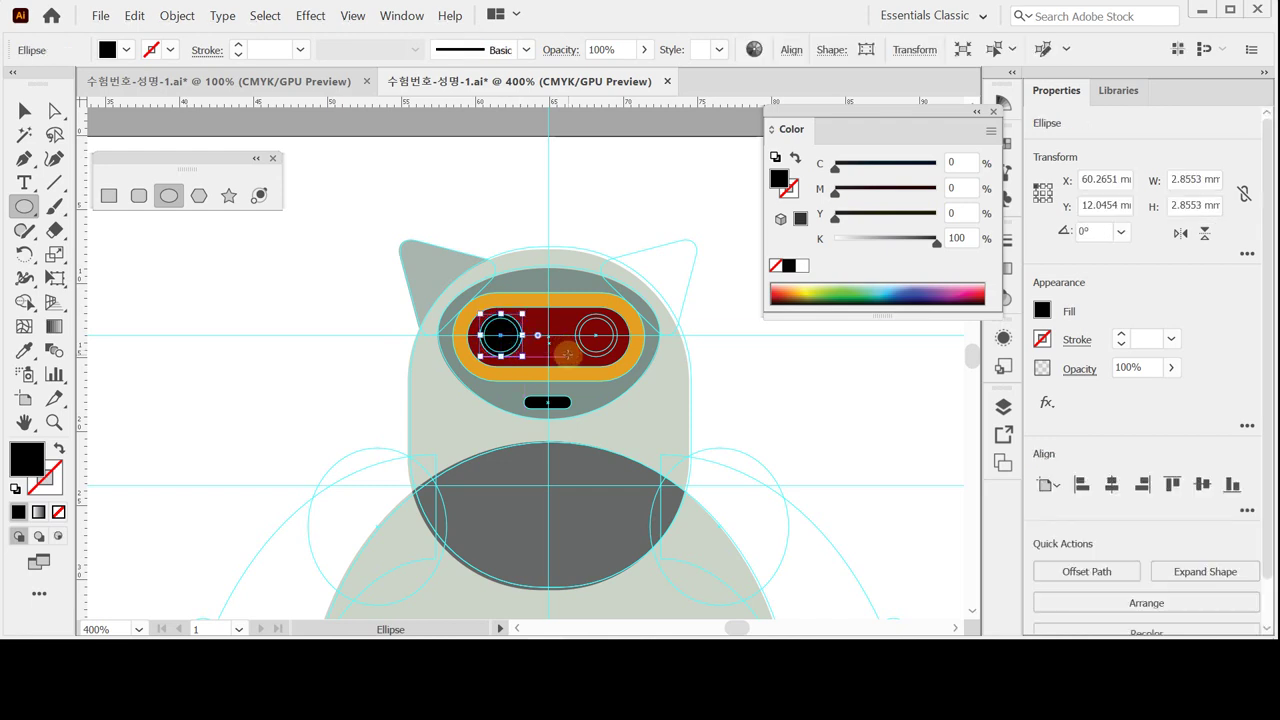
pyautogui.press('a')
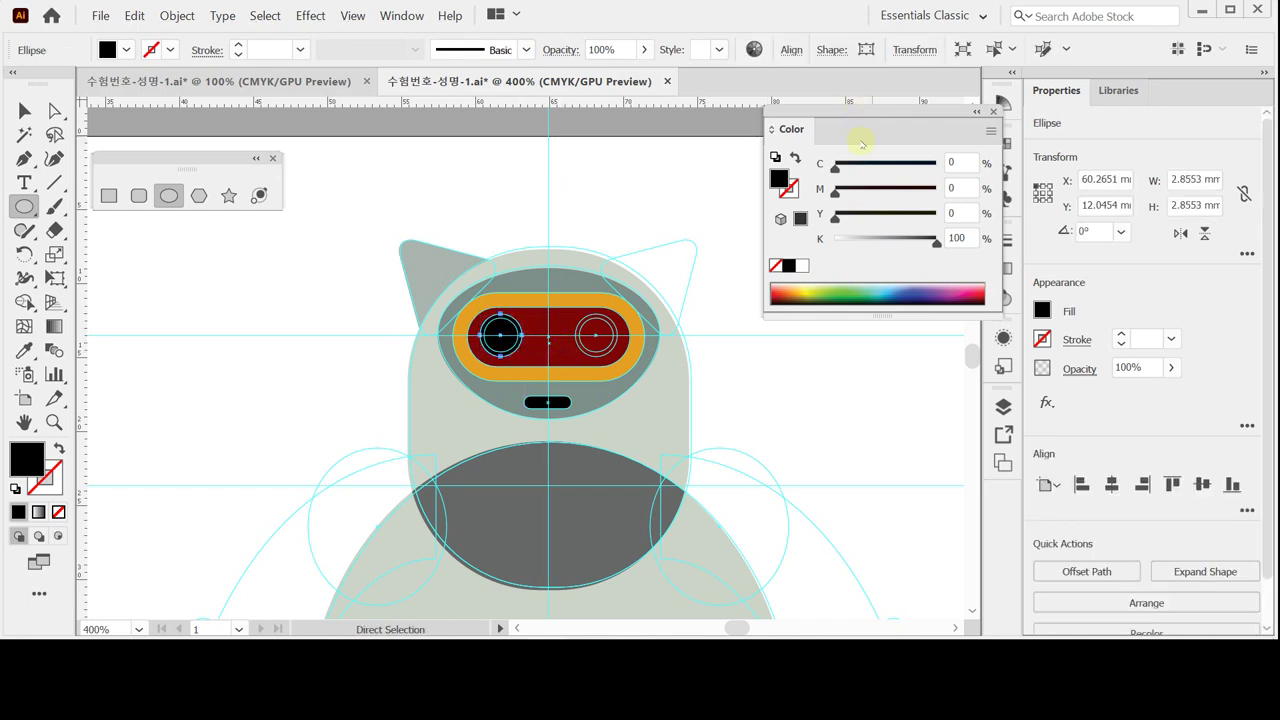
pyautogui.click(959, 188)
pyautogui.write('20')
pyautogui.press('Tab')
pyautogui.write('90')
pyautogui.press('Tab')
pyautogui.write('0')
pyautogui.press('Return')
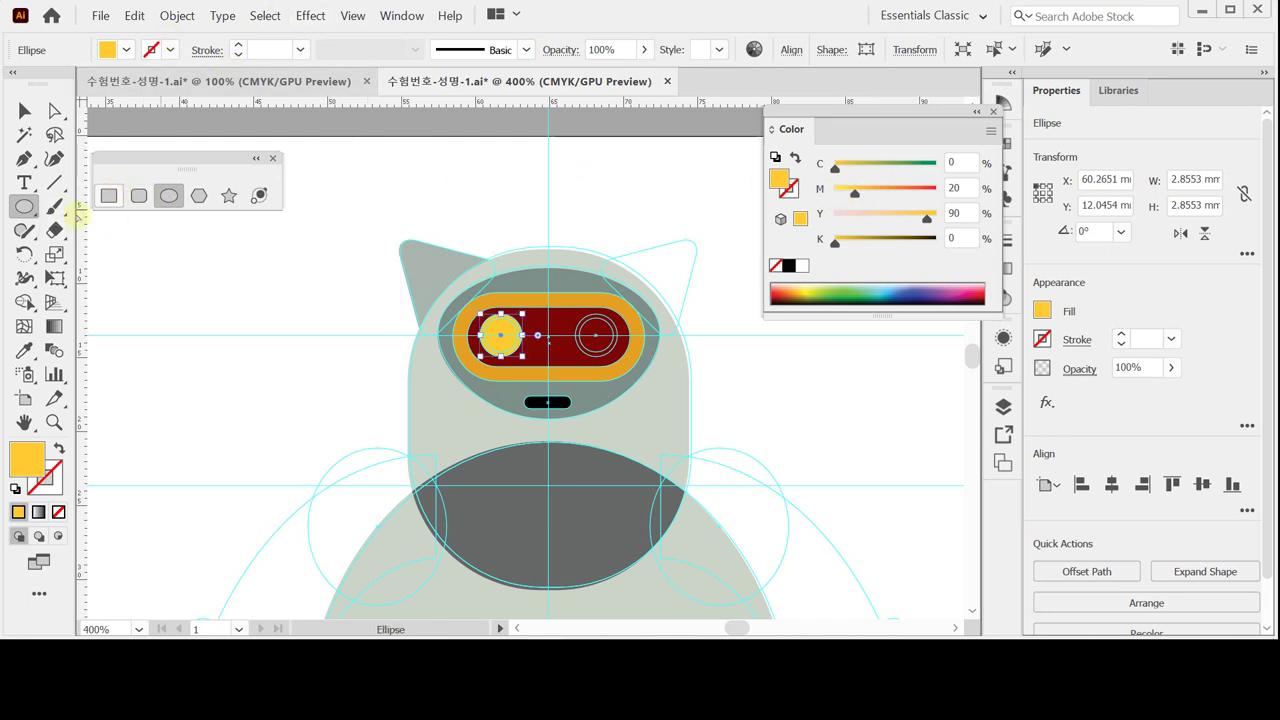
# - Make a copy of the yellow eye circle scaled uniformly to 80% and fill the copy black
pyautogui.doubleClick(55, 254)
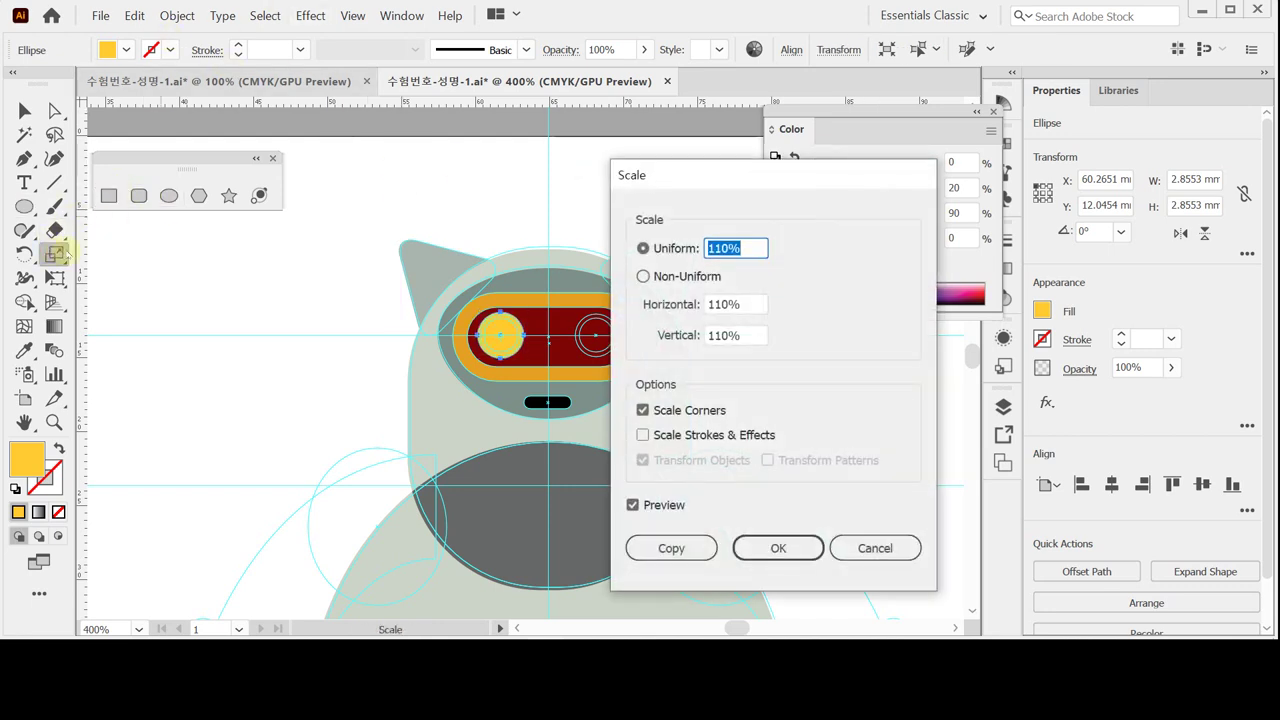
pyautogui.write('80')
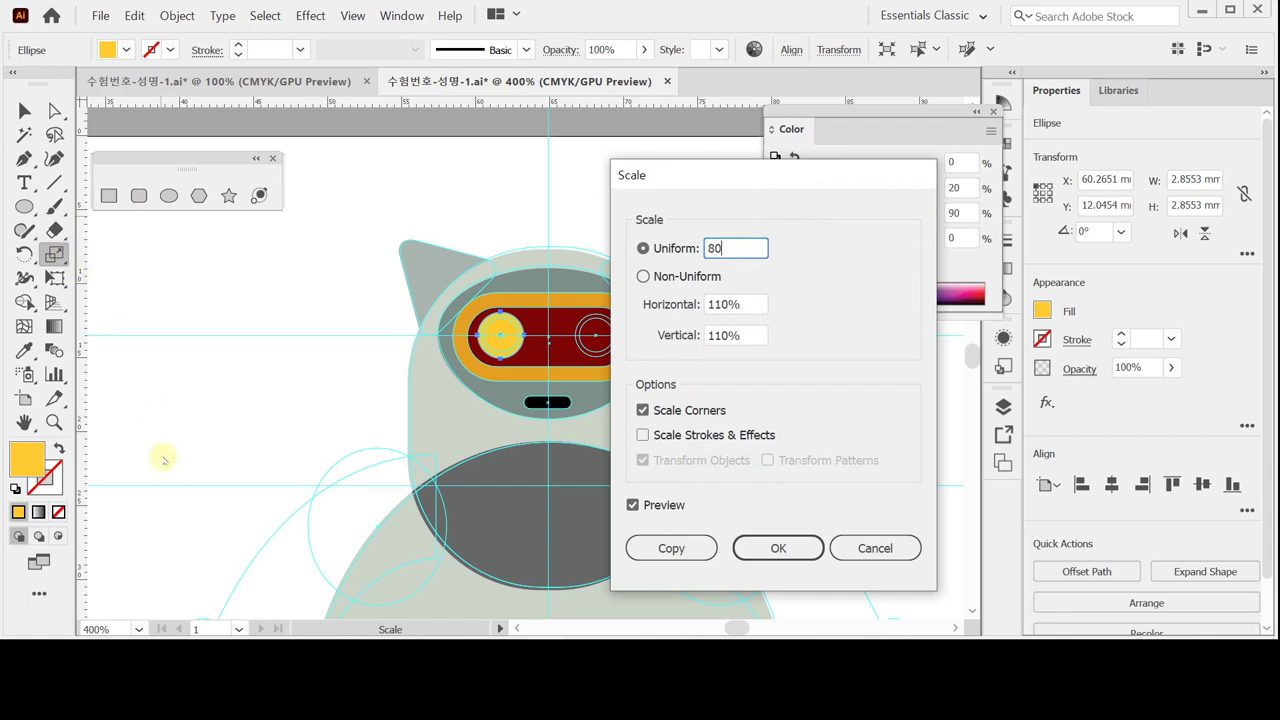
pyautogui.click(669, 547)
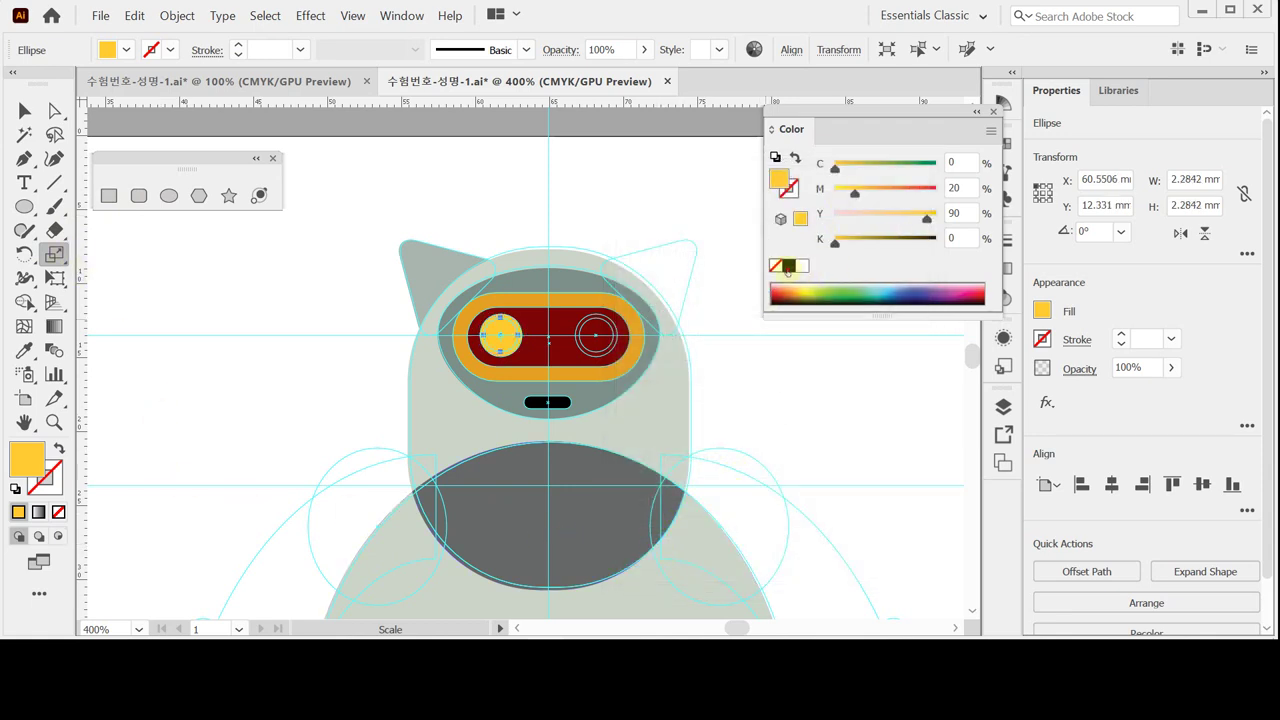
pyautogui.click(788, 266)
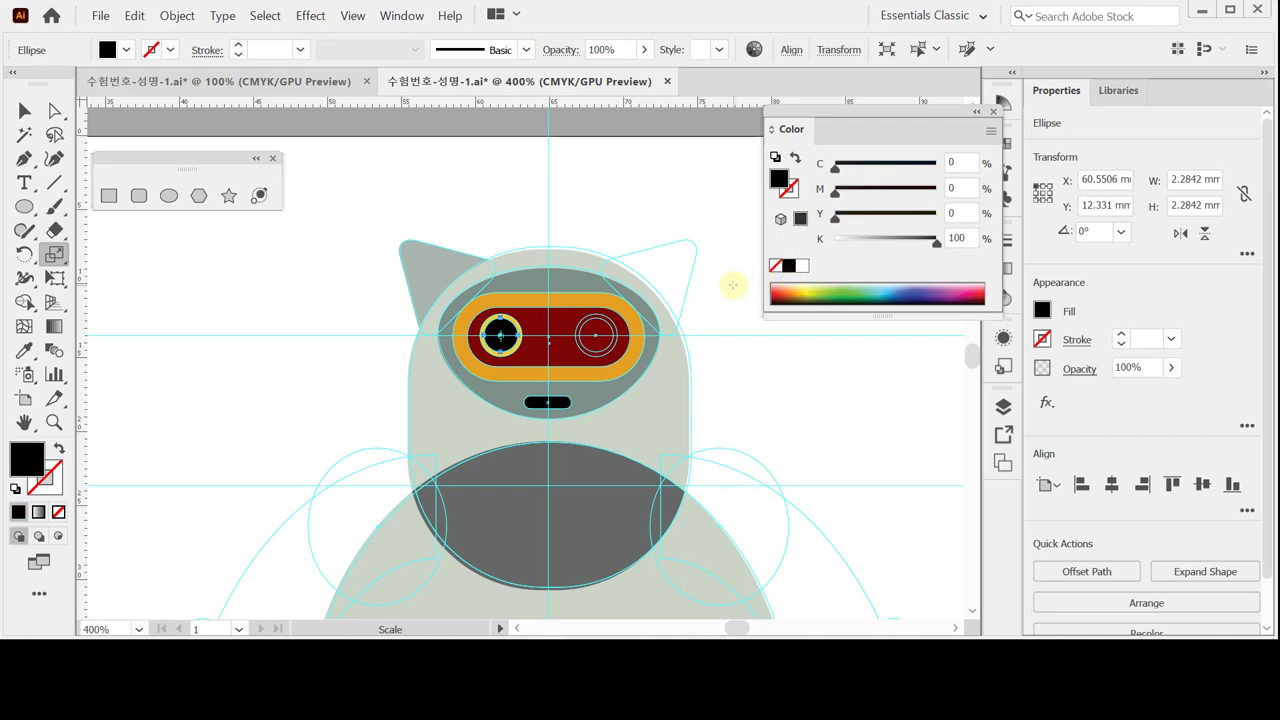
# - Draw an arc about 15.1 mm wide and 23.9 mm high through the left arm guide, from the wrist up to the shoulder
pyautogui.scroll(-1, 628, 405)
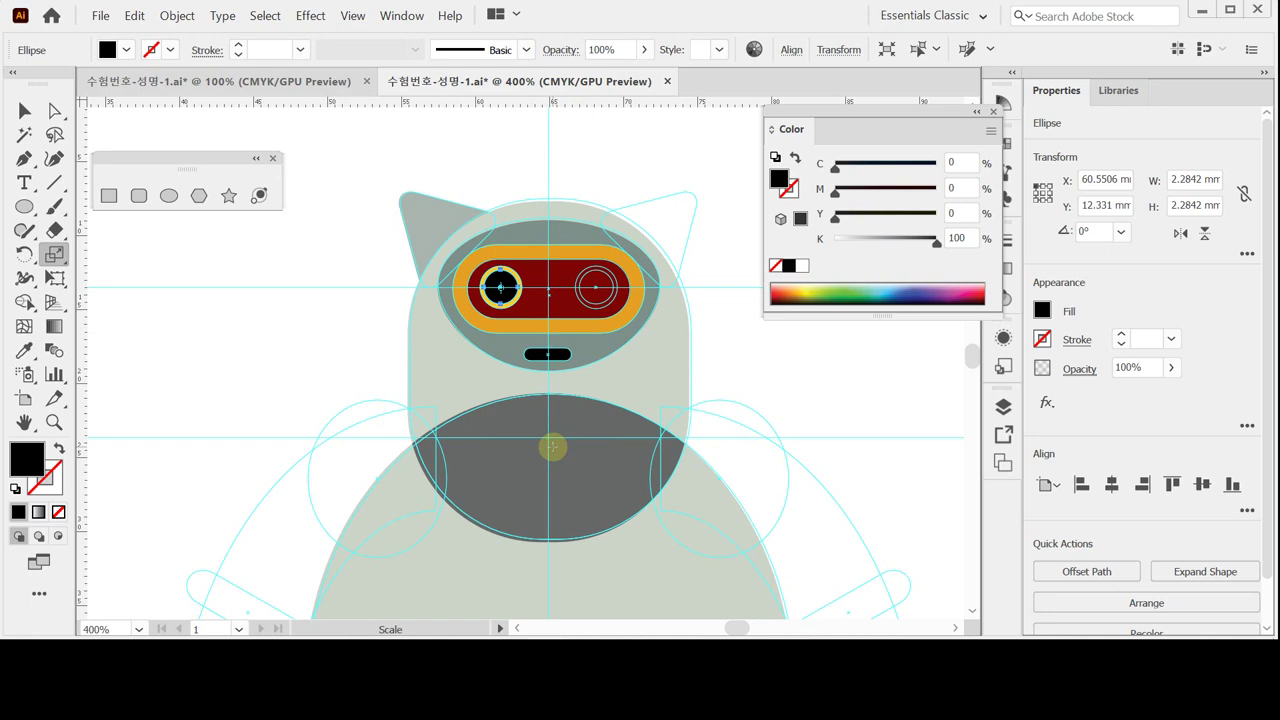
pyautogui.scroll(-4, 552, 445)
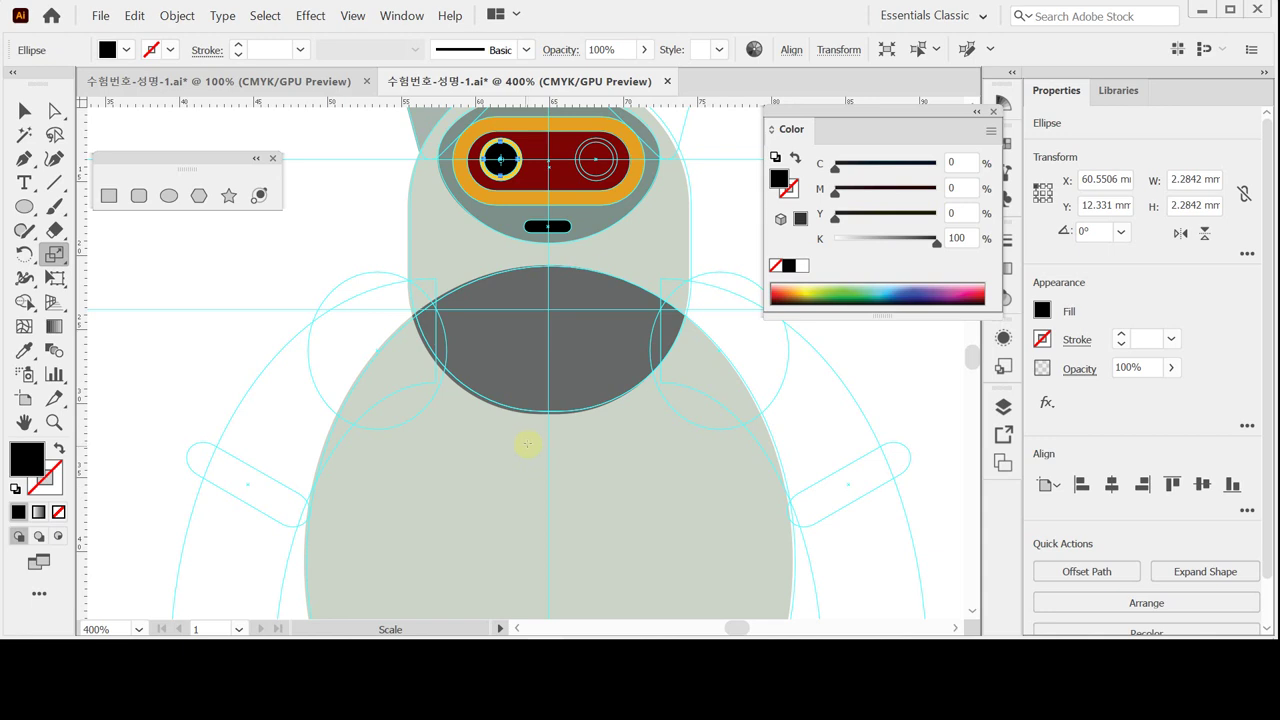
pyautogui.scroll(-3, 527, 444)
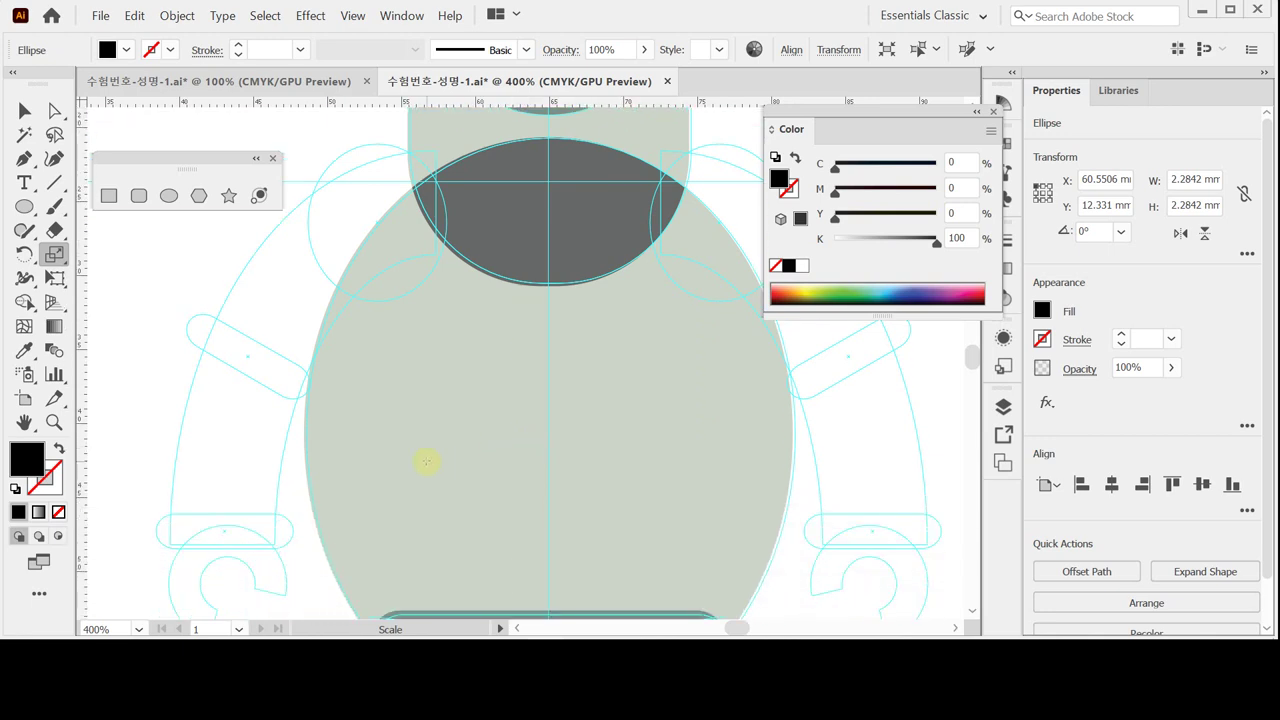
pyautogui.scroll(3, 428, 451)
pyautogui.hotkey('ctrl', '-')
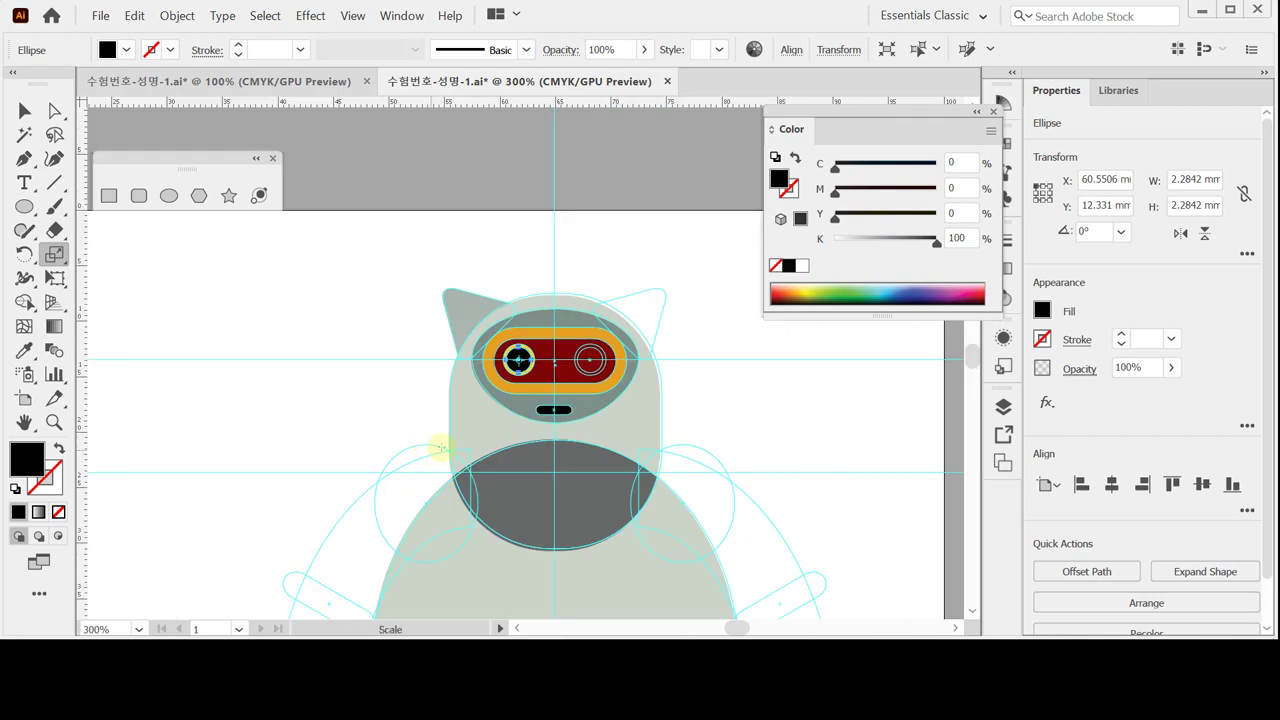
pyautogui.scroll(-1, 460, 420)
pyautogui.scroll(-3, 461, 423)
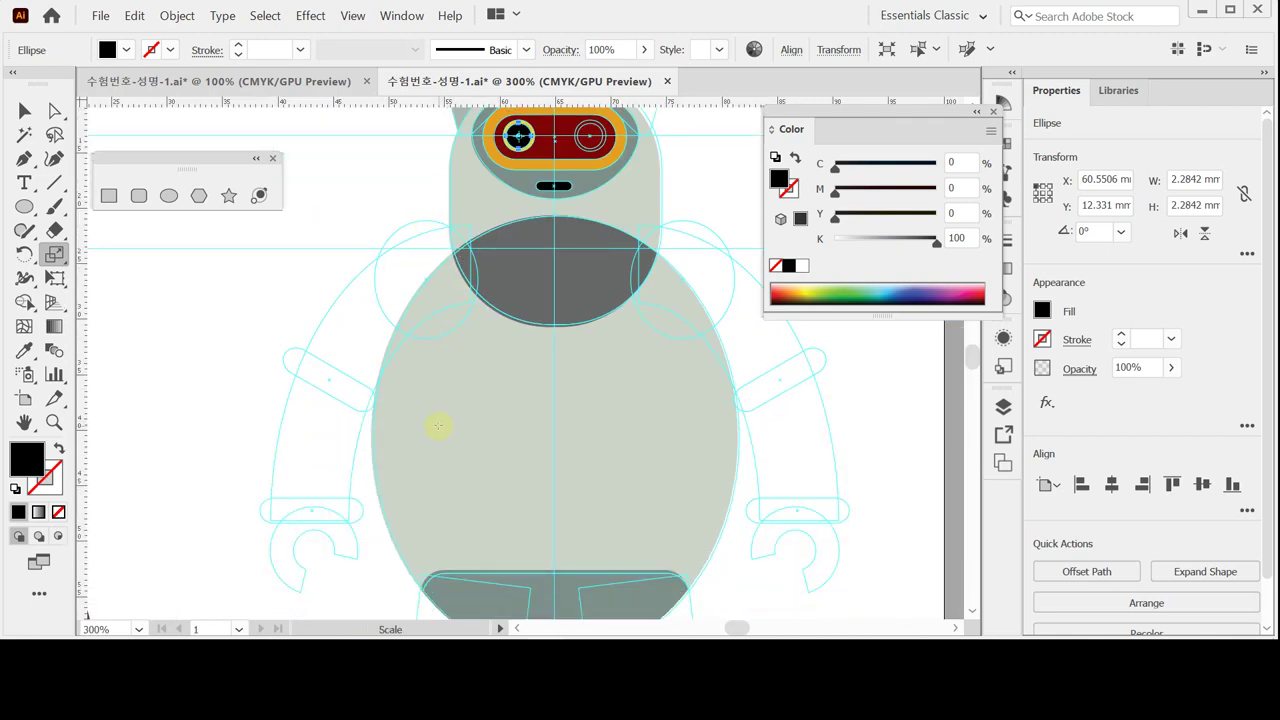
pyautogui.scroll(-2, 438, 426)
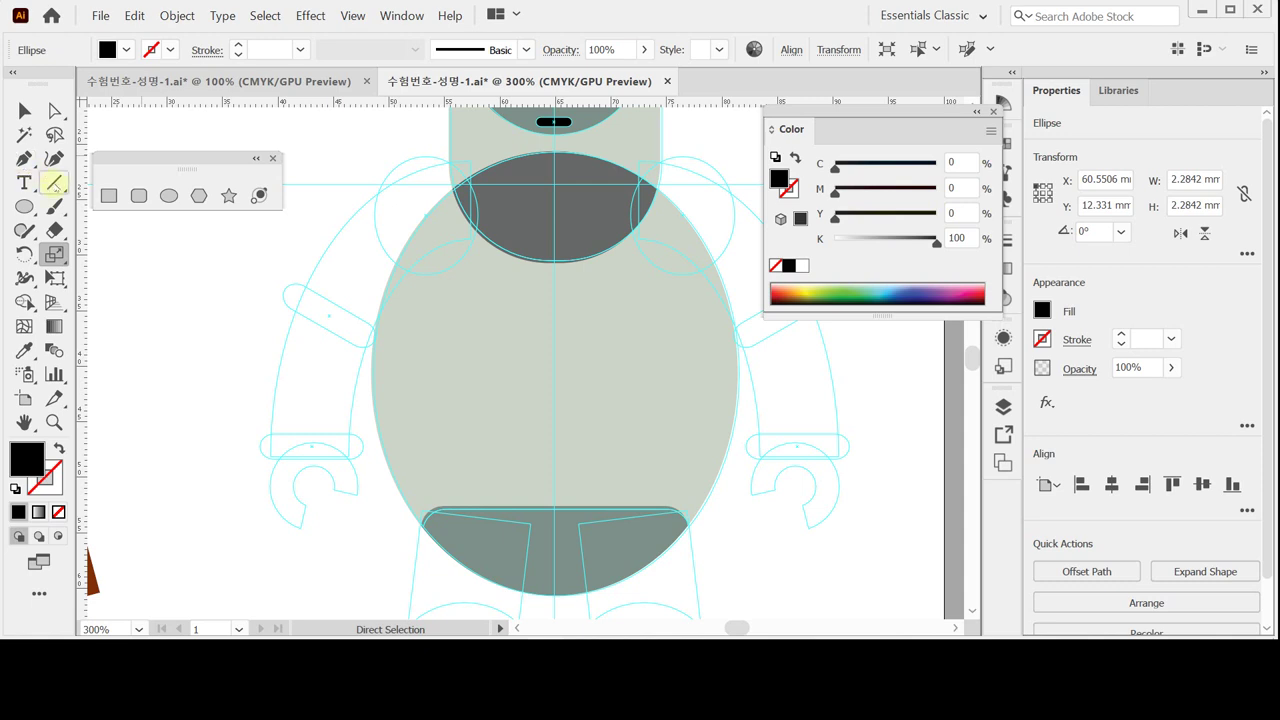
pyautogui.click(54, 182)
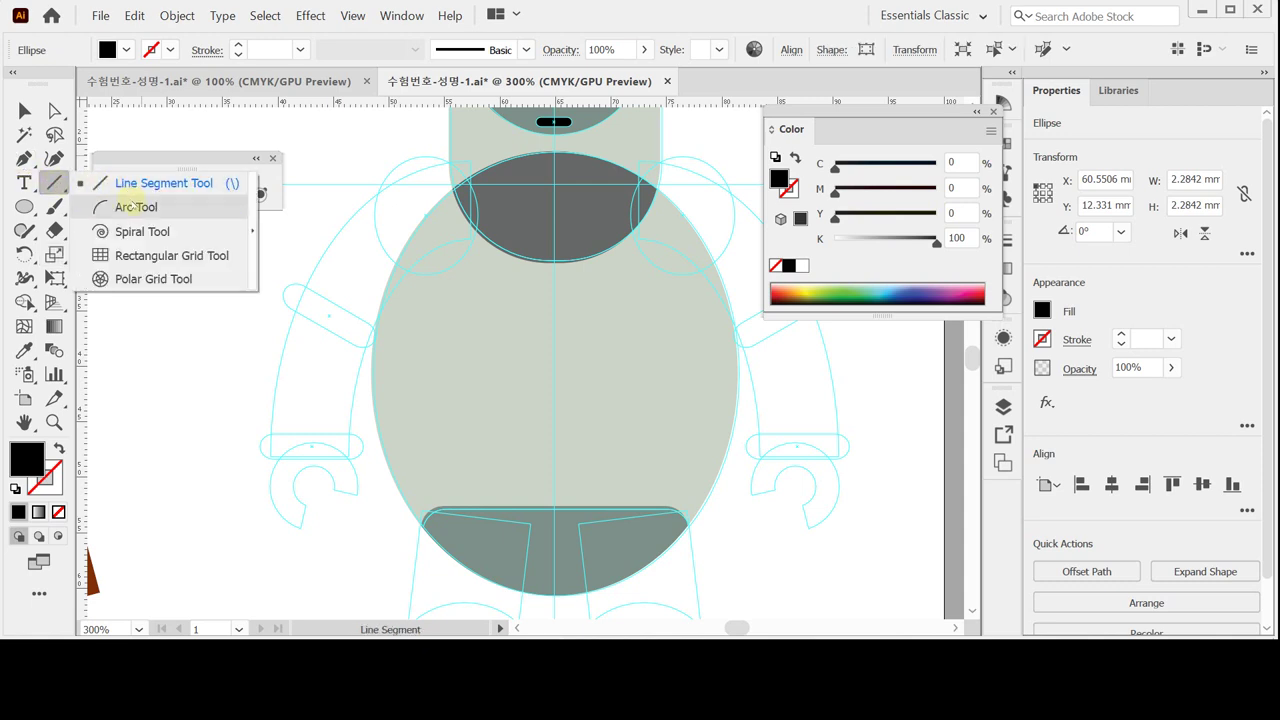
pyautogui.click(135, 206)
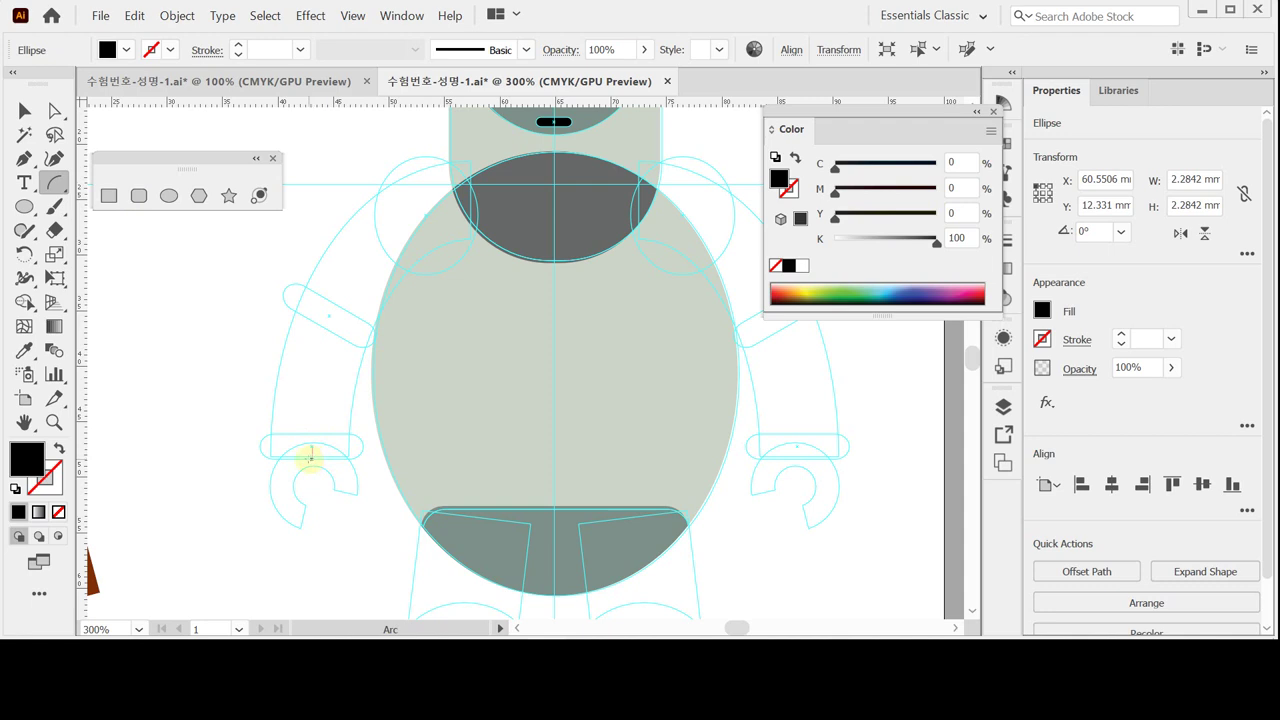
pyautogui.moveTo(309, 457)
pyautogui.mouseDown()
pyautogui.moveTo(366, 266)
pyautogui.moveTo(478, 165)
pyautogui.moveTo(500, 180)
pyautogui.moveTo(477, 191)
pyautogui.moveTo(326, 494)
pyautogui.mouseUp()
pyautogui.moveTo(307, 458); pyautogui.dragTo(476, 195)
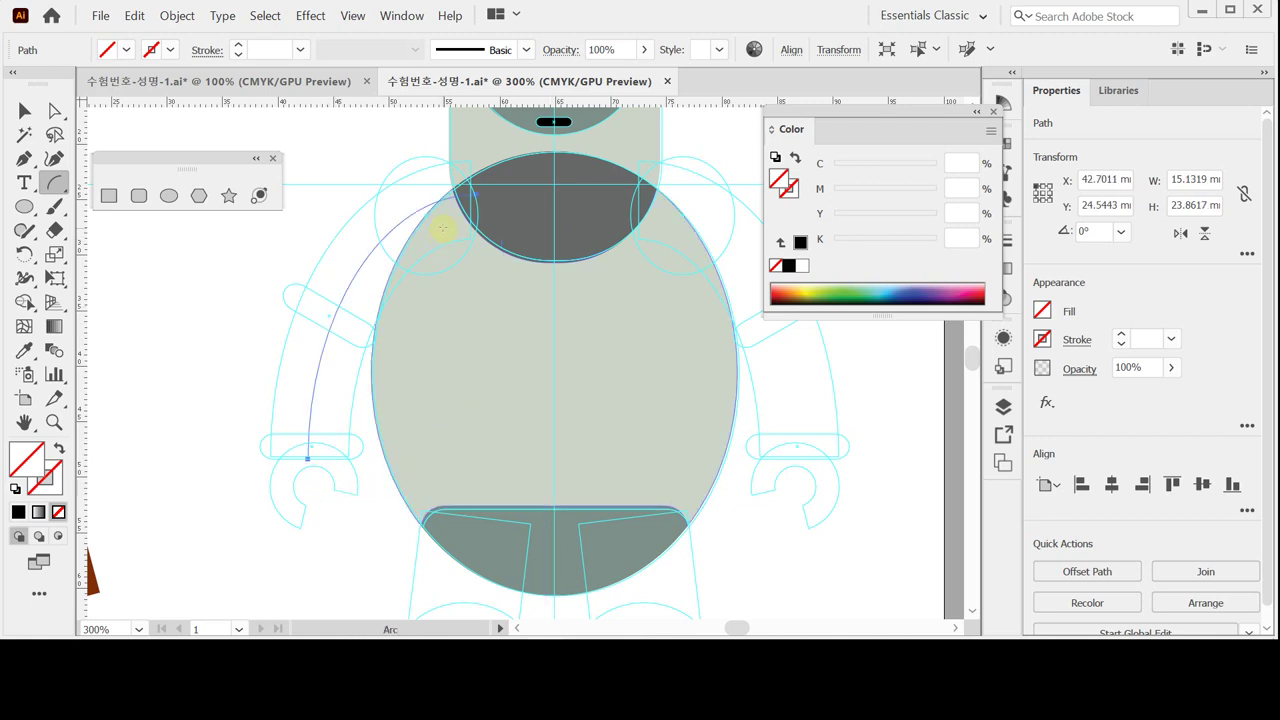
# - Give the left arm arc a stroke colour of C 10, M 0, Y 10, K 30
pyautogui.click(790, 188)
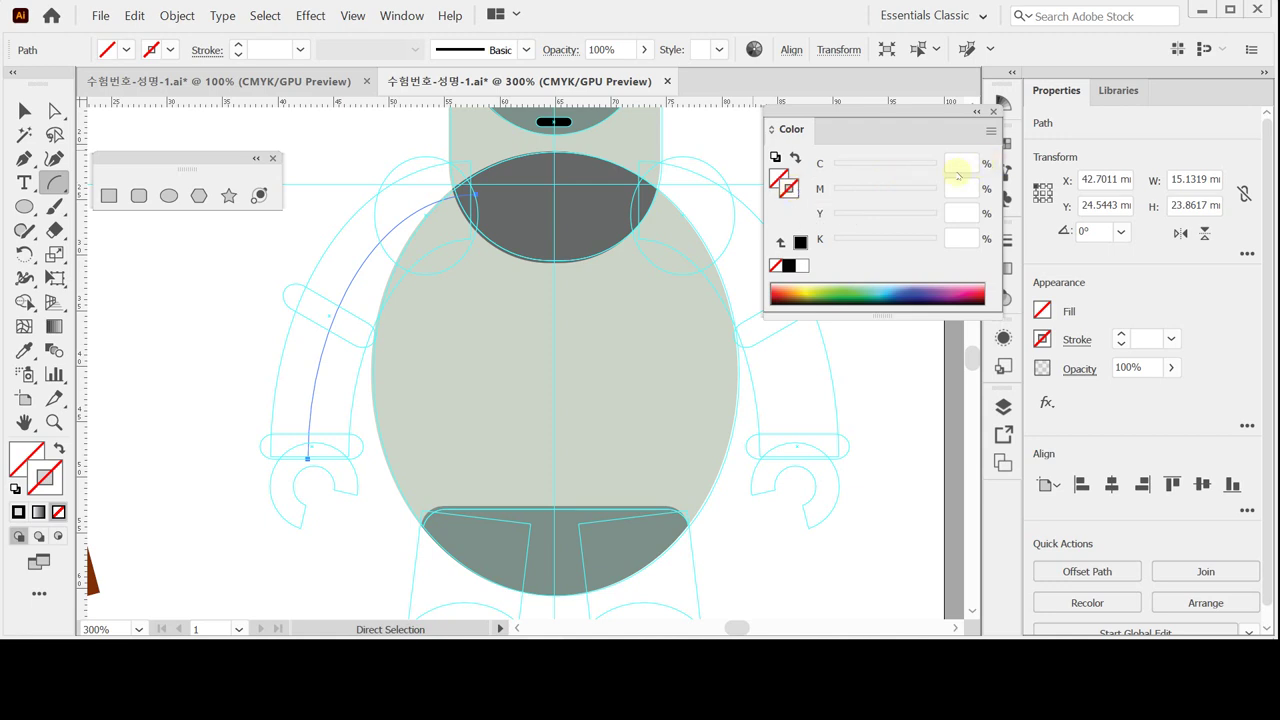
pyautogui.click(802, 265)
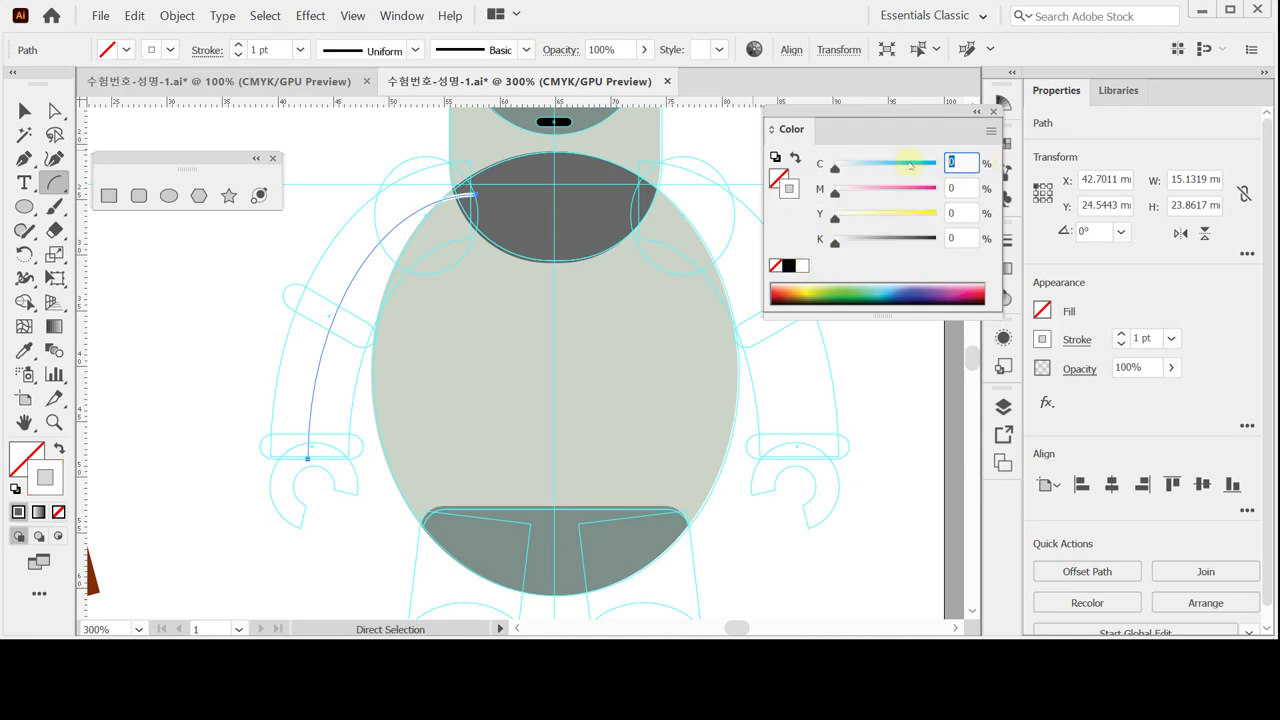
pyautogui.write('10')
pyautogui.press('Tab')
pyautogui.press('Tab')
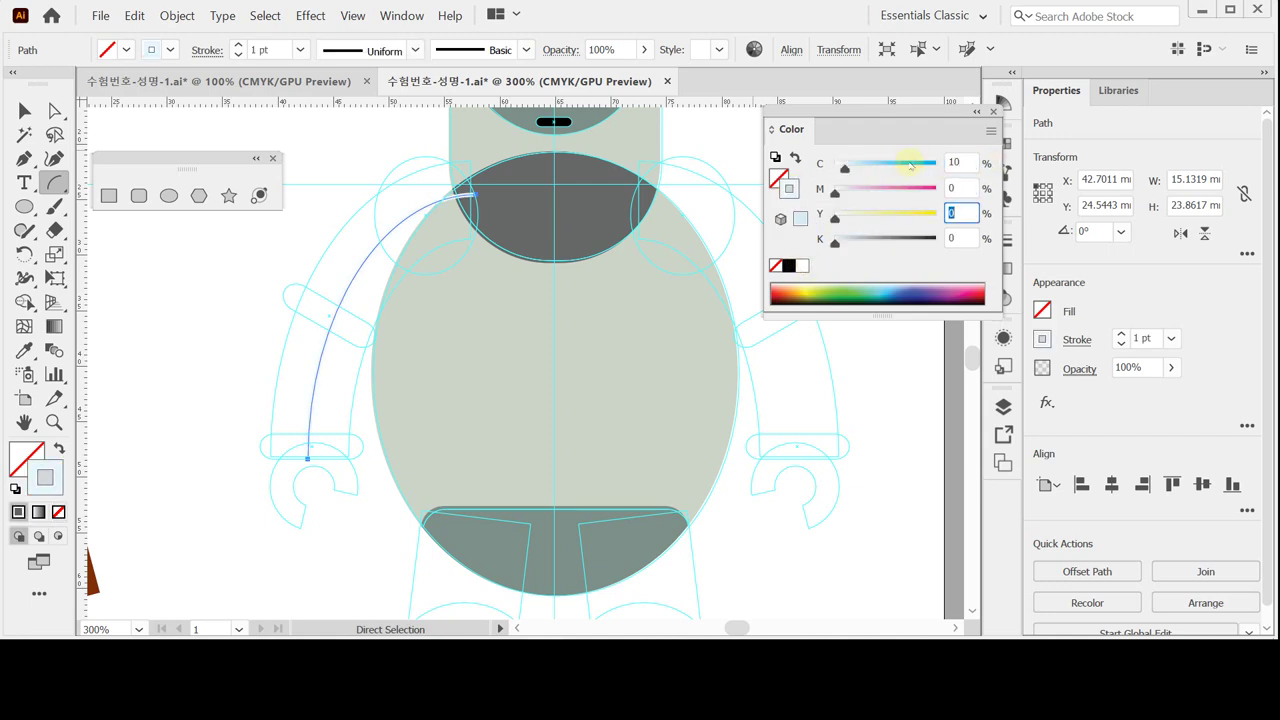
pyautogui.write('10')
pyautogui.press('Tab')
pyautogui.write('30')
pyautogui.press('Tab')
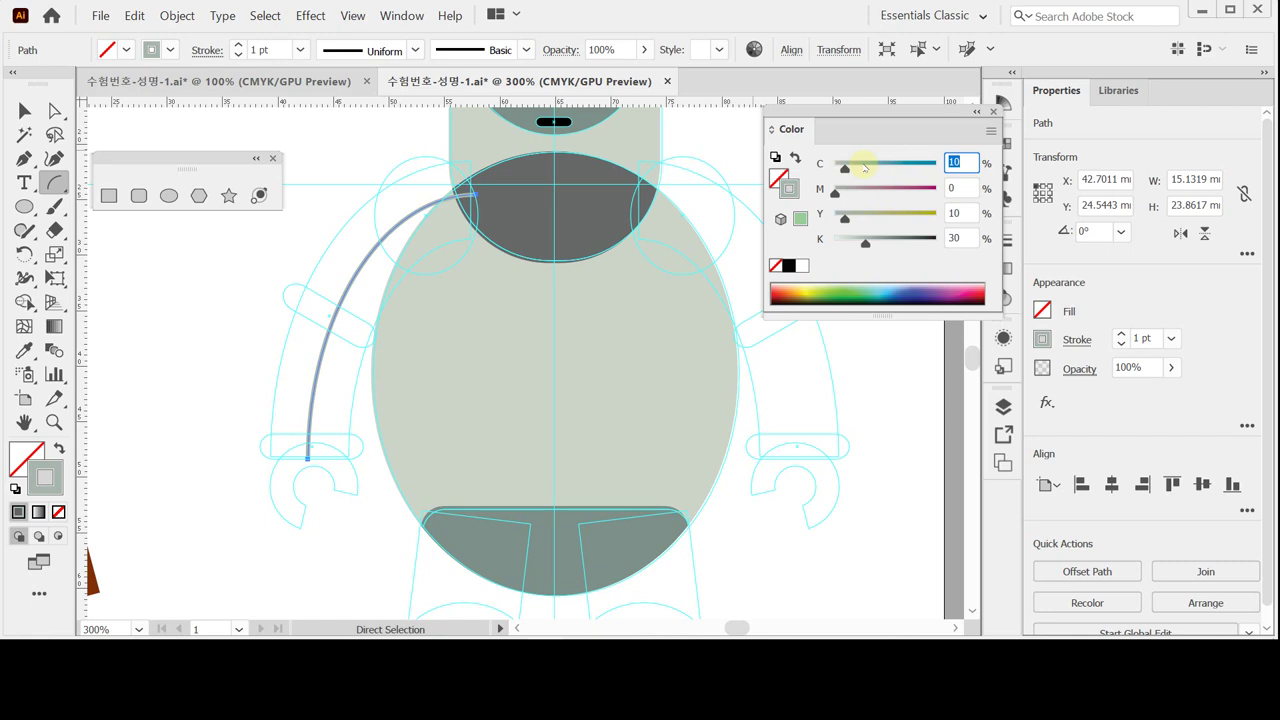
pyautogui.press('Return')
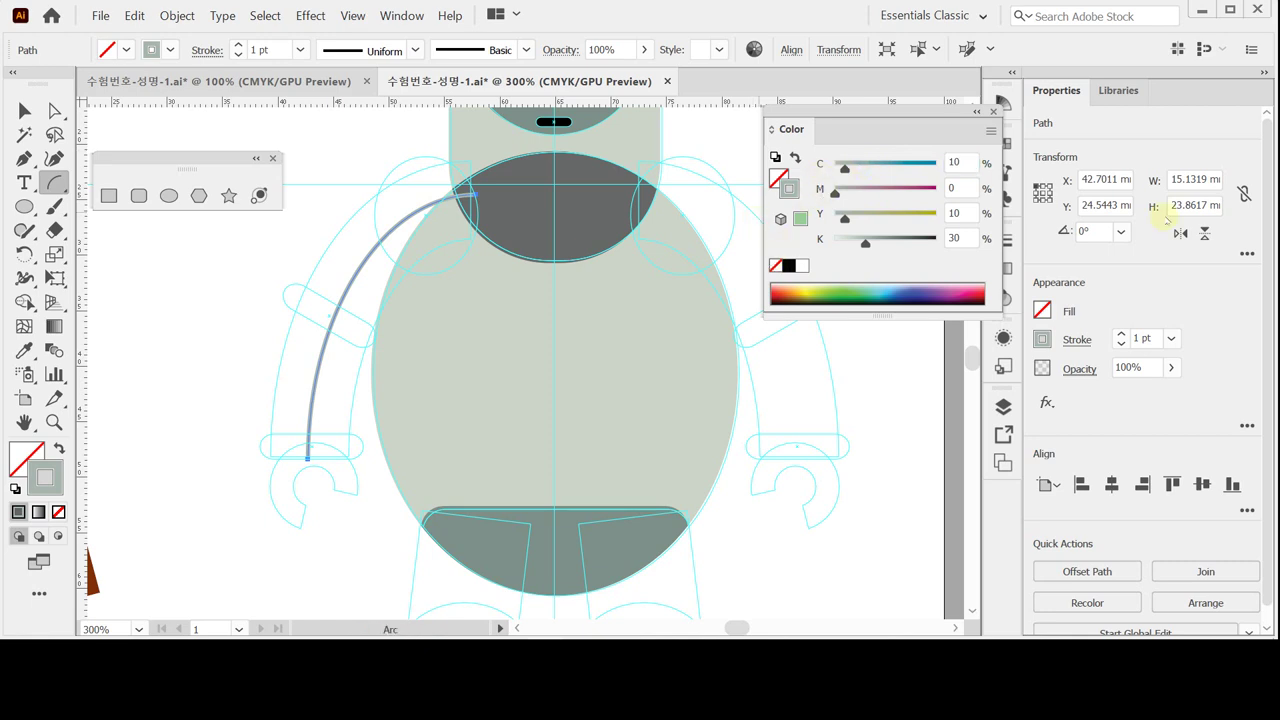
# - Set the left arm arc's stroke weight to 20 pt and convert it to a filled shape with Outline Stroke
pyautogui.click(1171, 339)
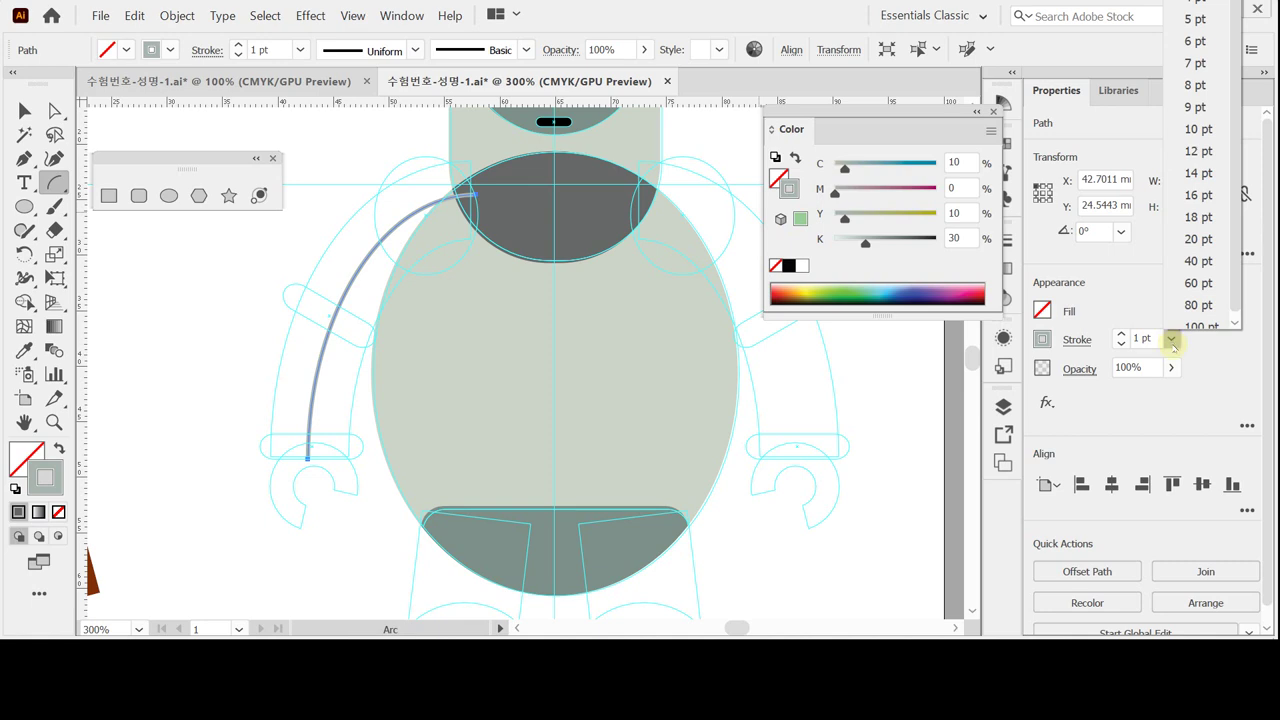
pyautogui.click(1199, 239)
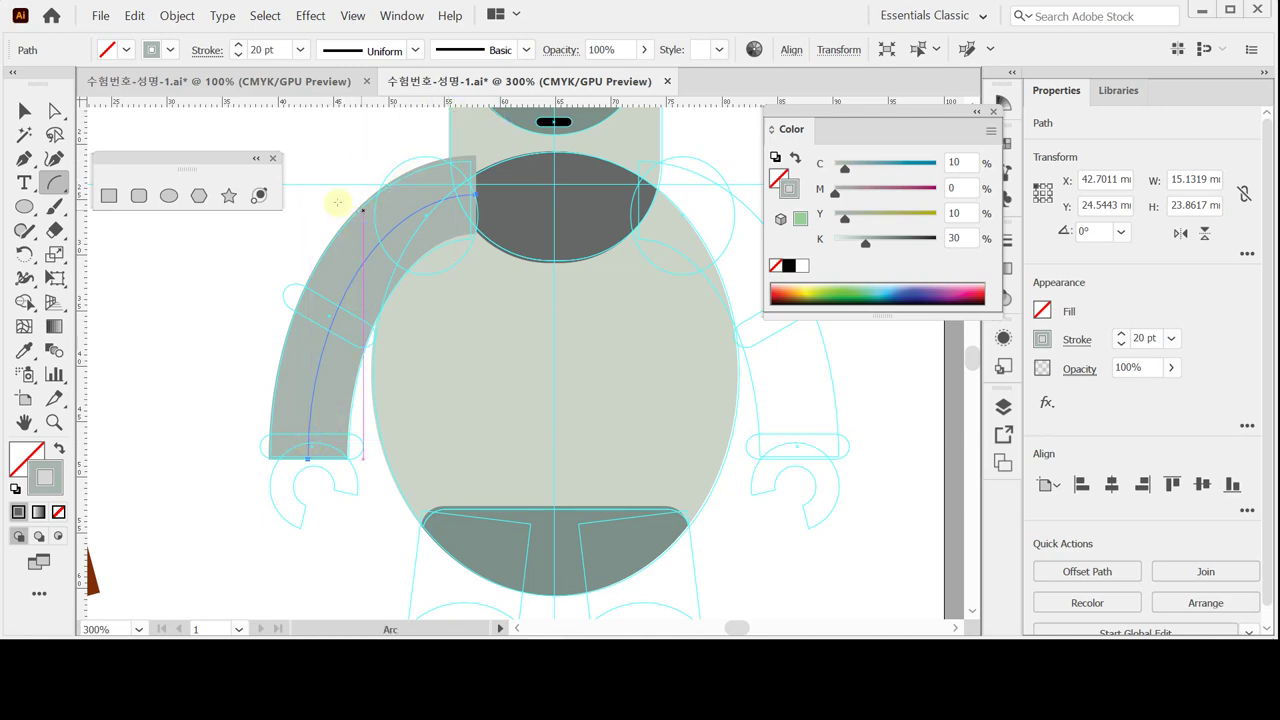
pyautogui.click(177, 15)
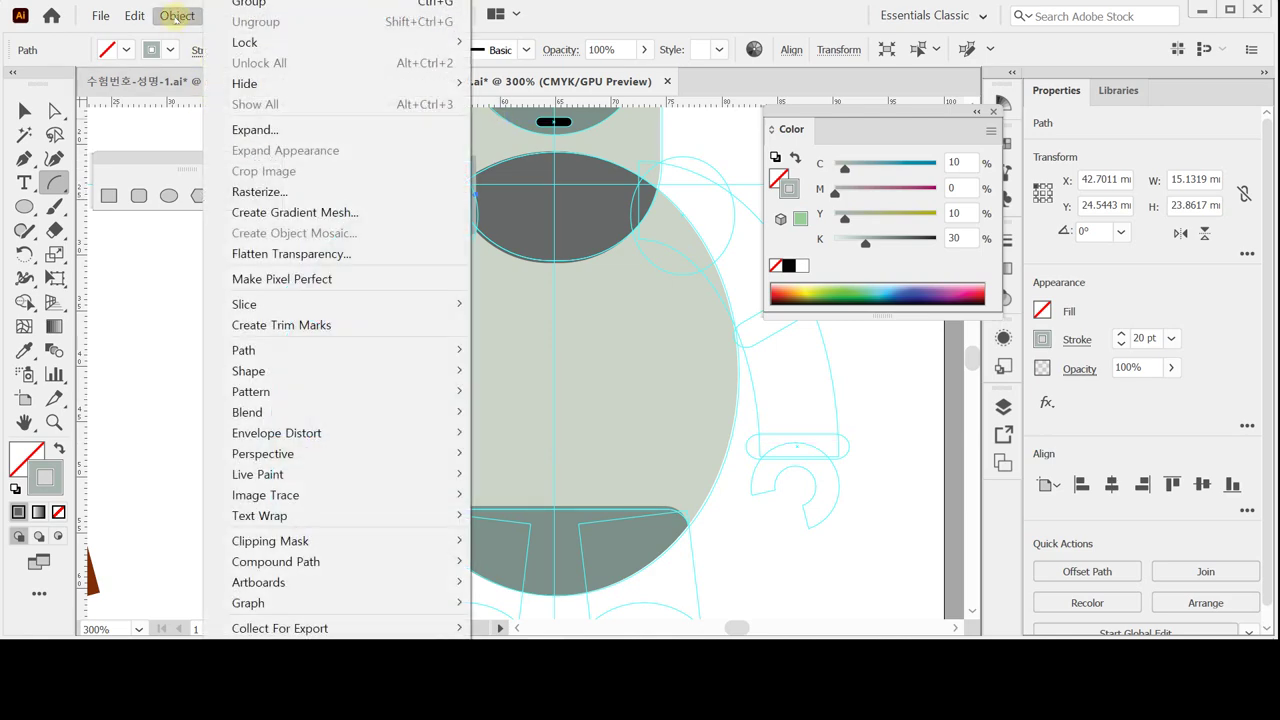
pyautogui.moveTo(380, 350)
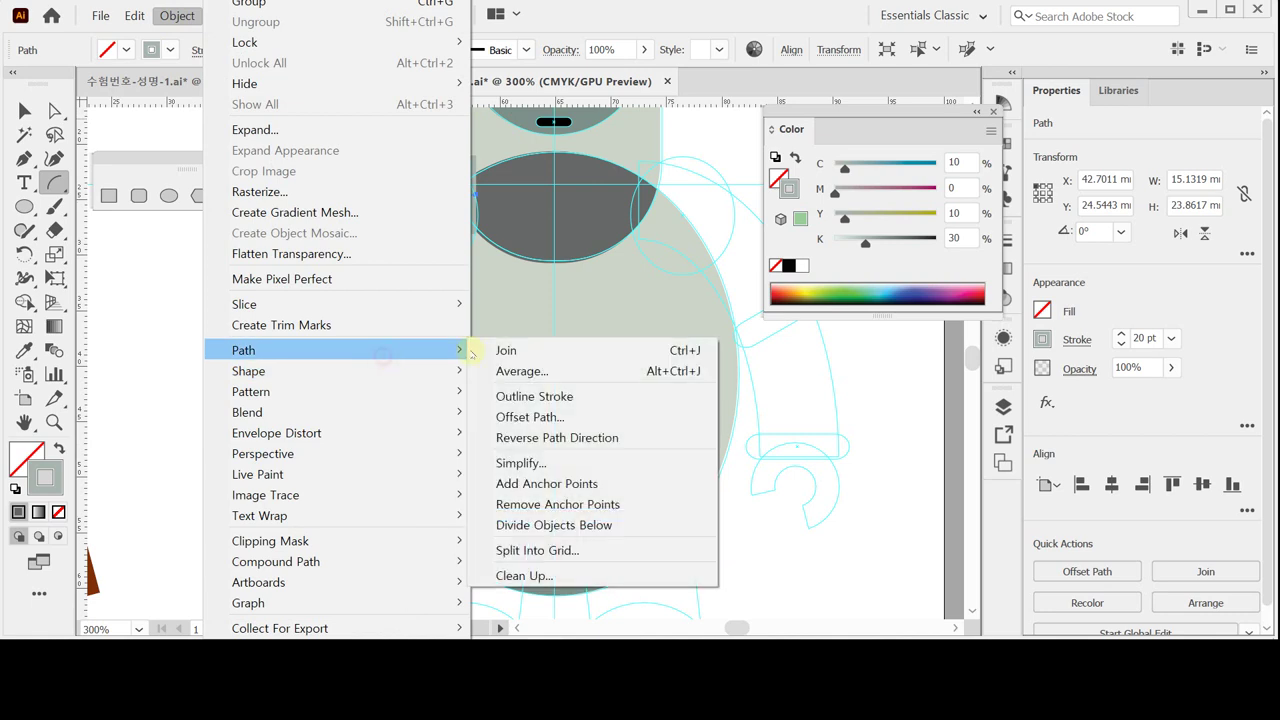
pyautogui.click(545, 398)
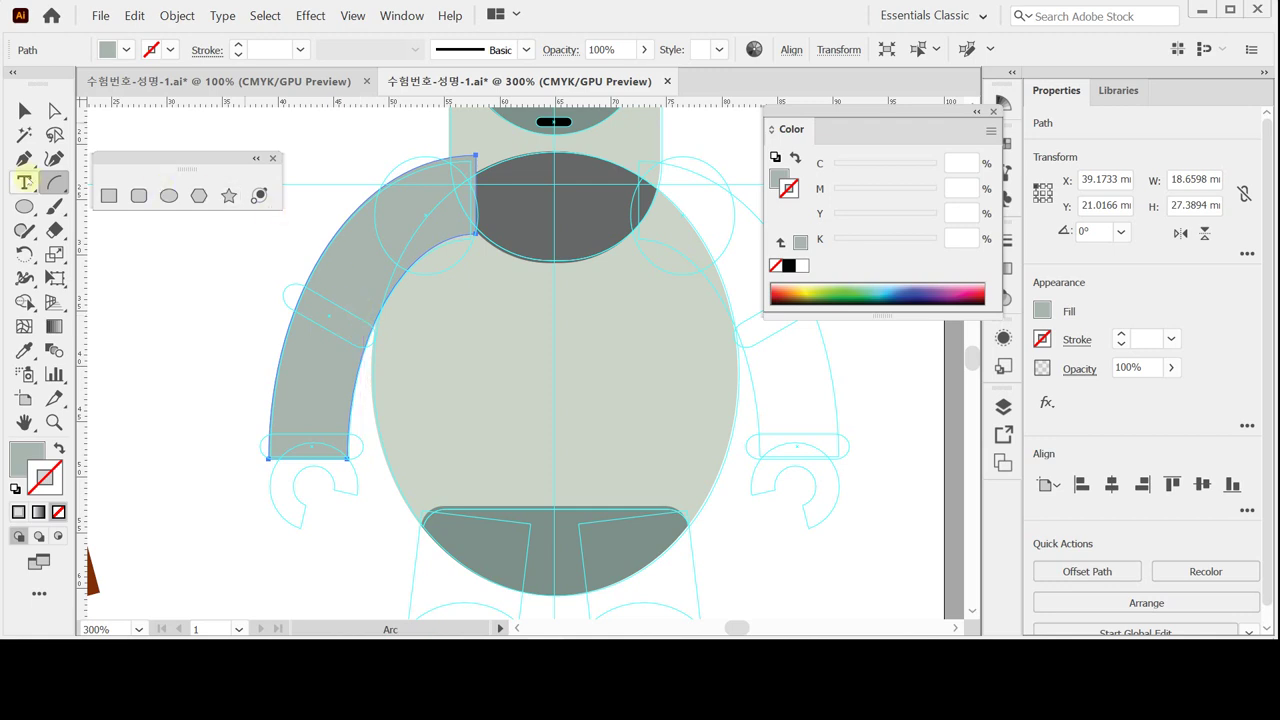
# - Draw an ellipse about 9.1 mm by 10.6 mm over the left shoulder guide and send the arm shape to the back
pyautogui.click(169, 196)
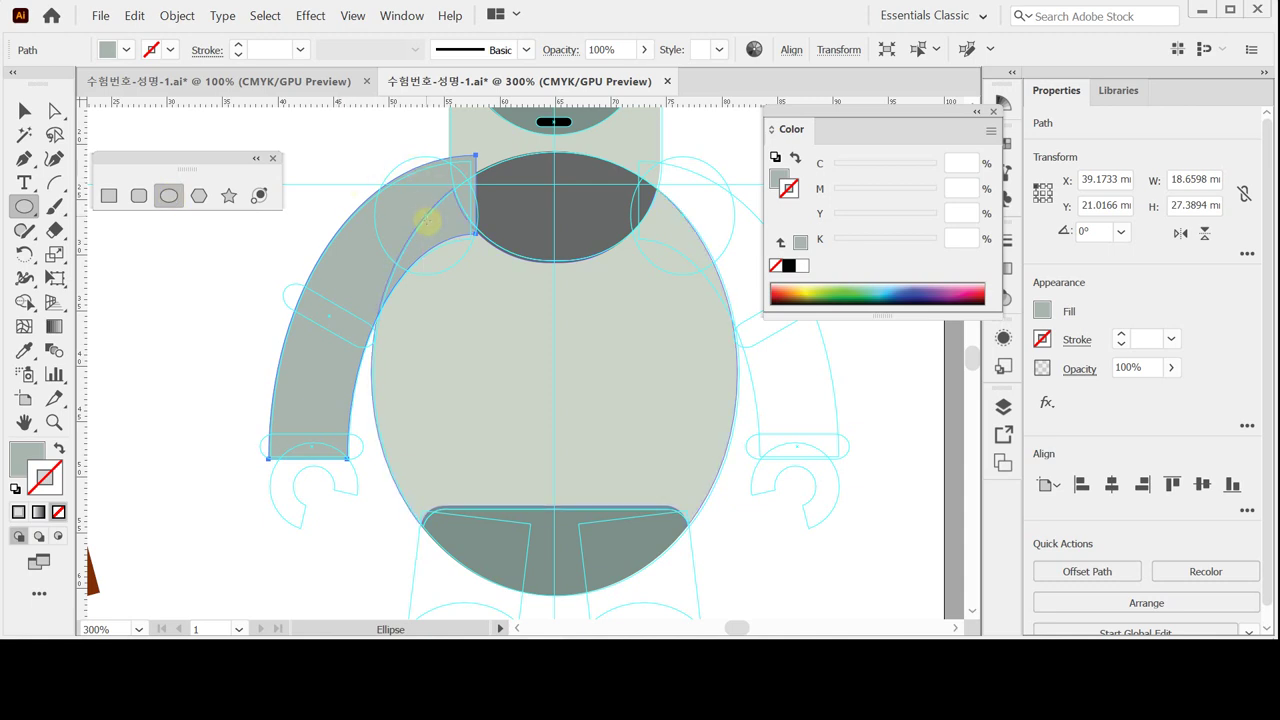
pyautogui.moveTo(425, 220); pyautogui.dragTo(476, 273)
pyautogui.keyDown('ctrl'); pyautogui.click(300, 403); pyautogui.keyUp('ctrl')
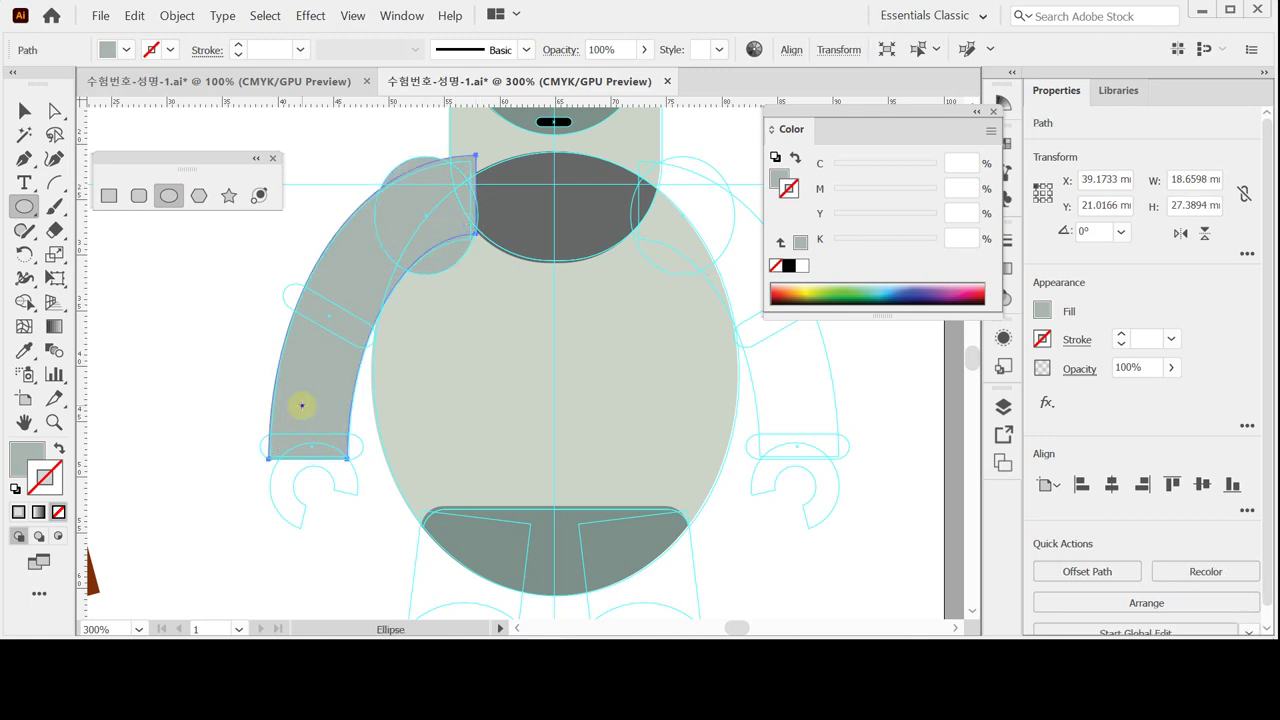
pyautogui.rightClick(300, 403)
pyautogui.moveTo(397, 311)
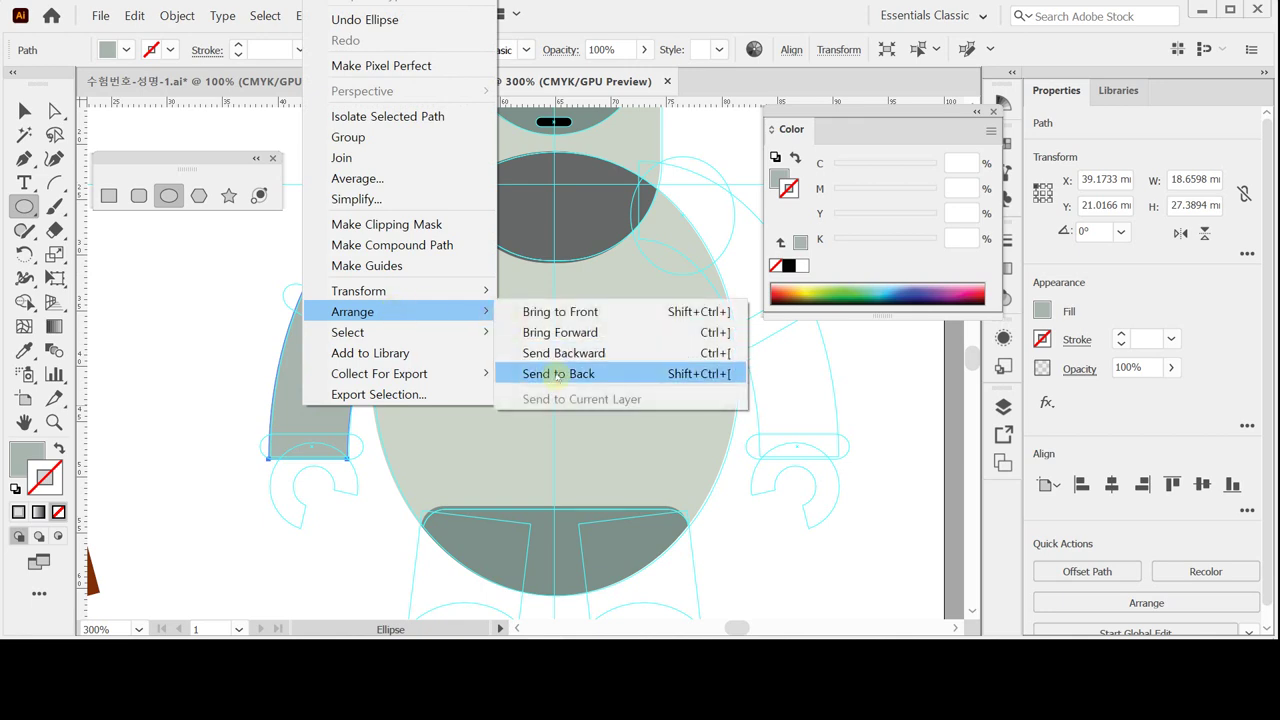
pyautogui.click(557, 374)
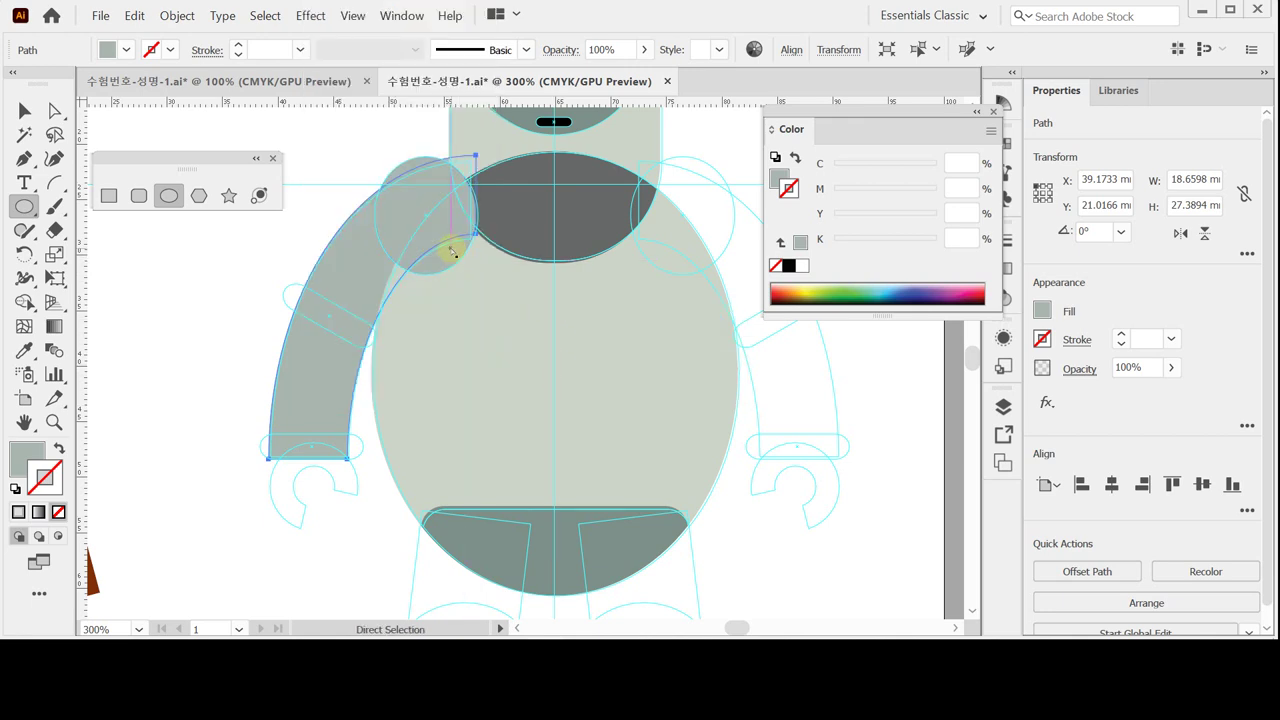
# - Fill the left shoulder ellipse with black
pyautogui.keyDown('ctrl'); pyautogui.click(314, 143); pyautogui.keyUp('ctrl')
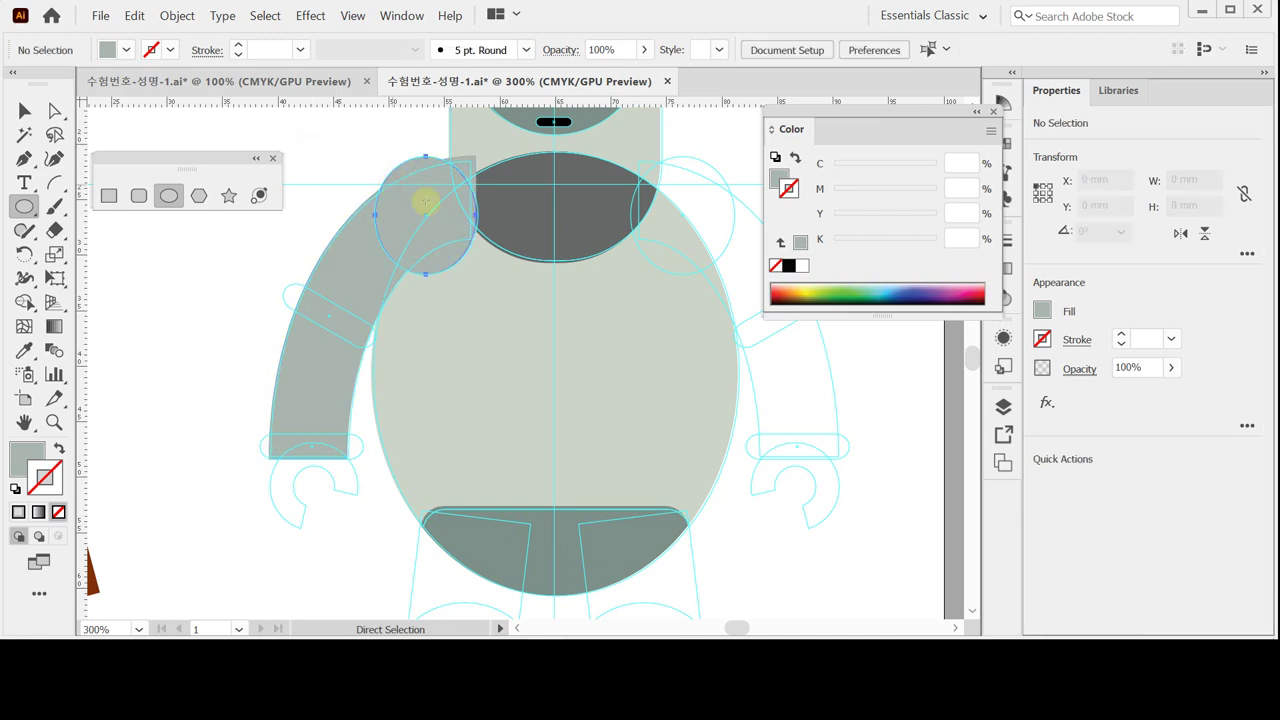
pyautogui.keyDown('ctrl'); pyautogui.click(423, 202); pyautogui.keyUp('ctrl')
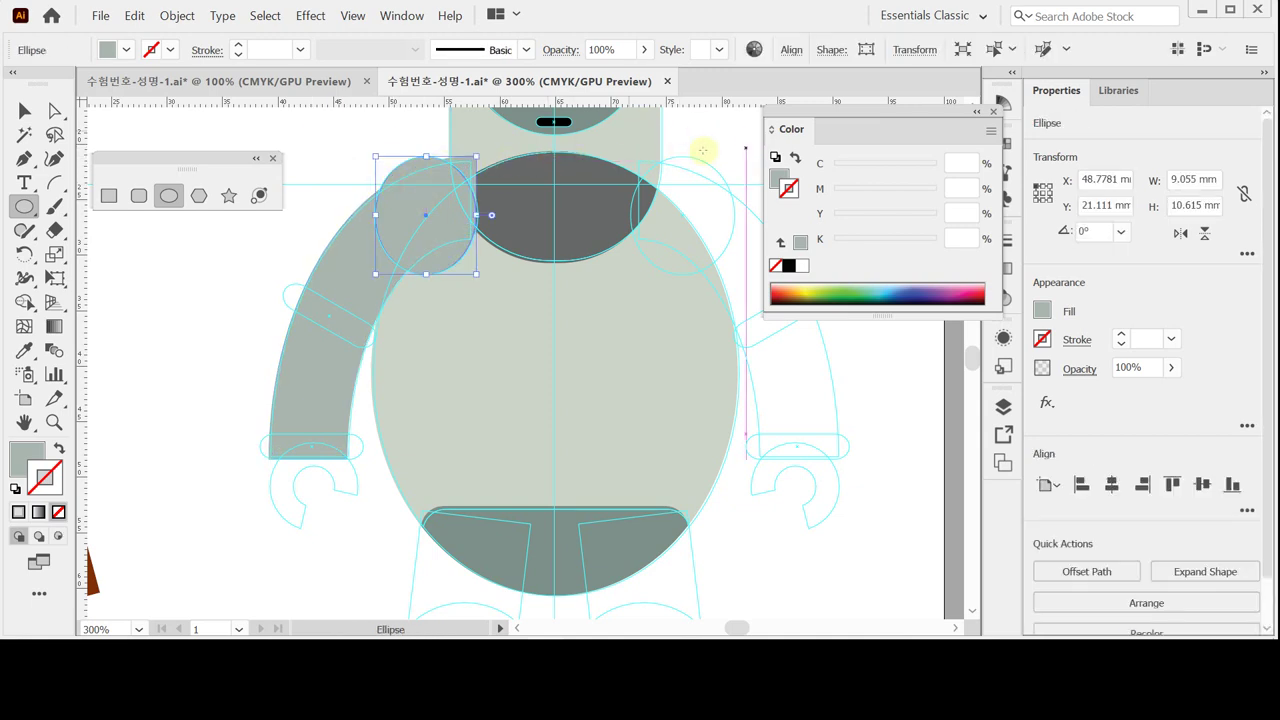
pyautogui.click(777, 178)
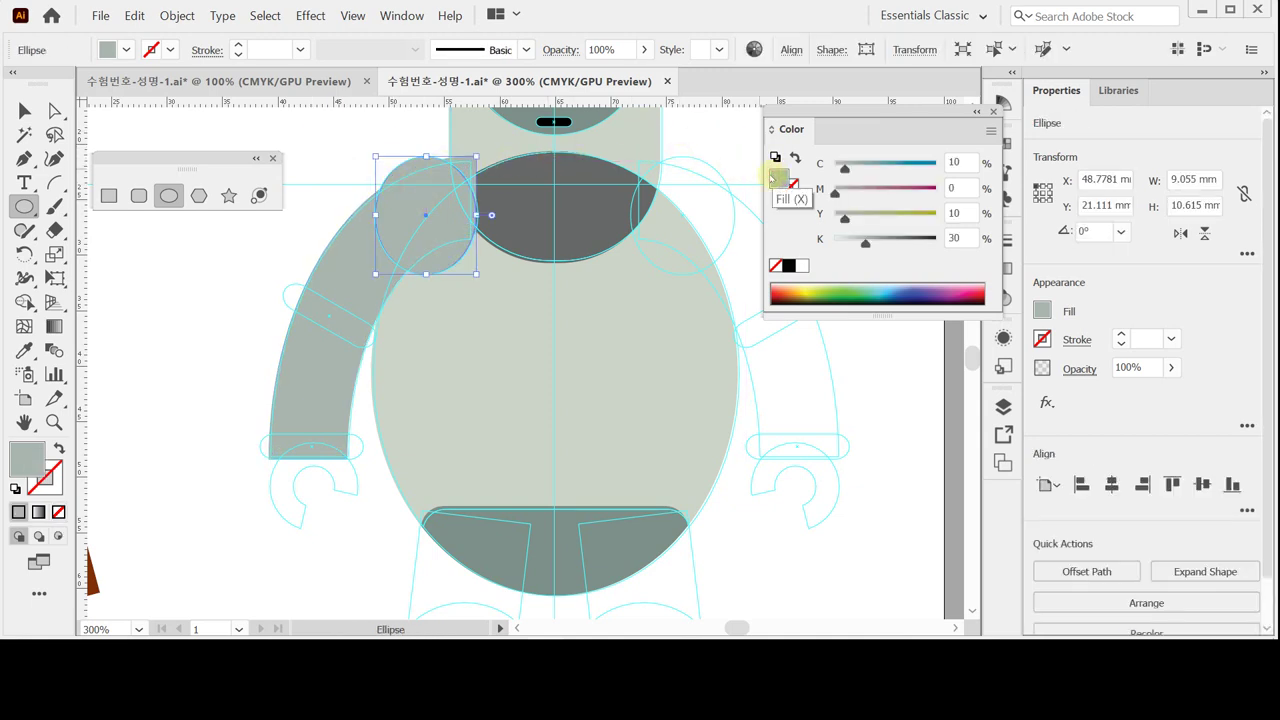
pyautogui.click(789, 266)
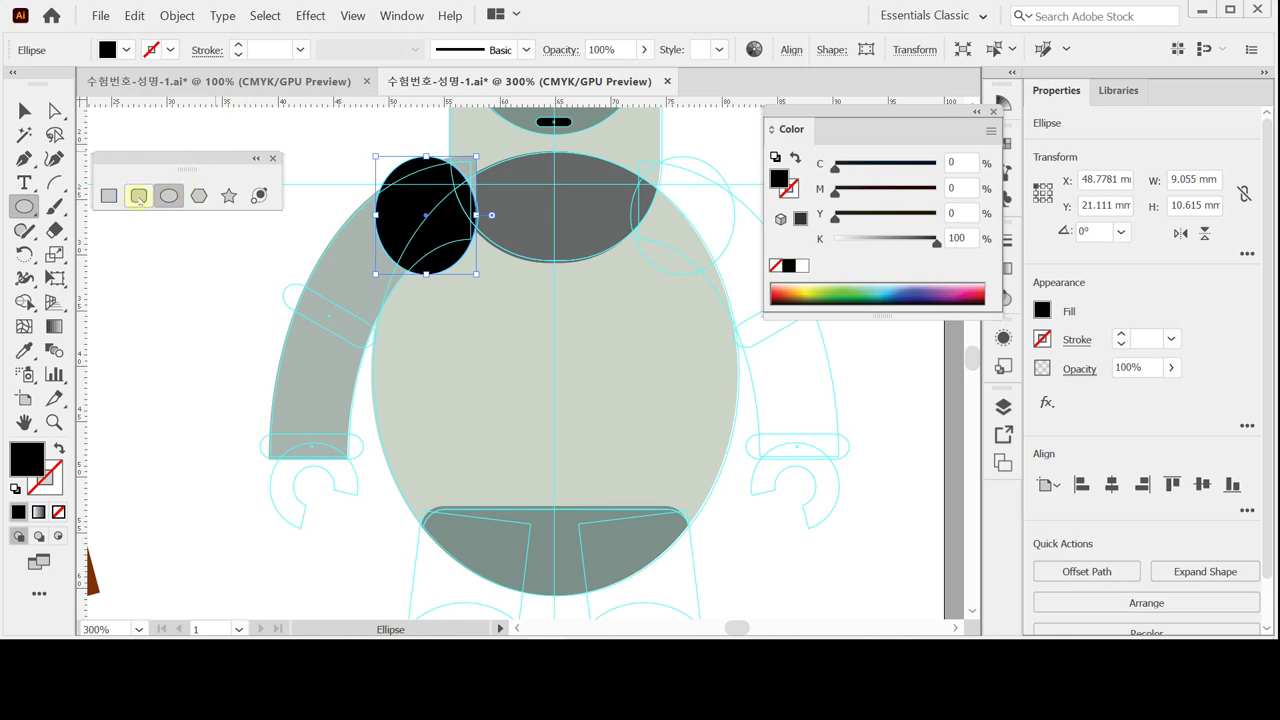
# - Draw a black rounded rectangle about 9.3 mm by 2.3 mm over the left wrist band guide
pyautogui.click(139, 196)
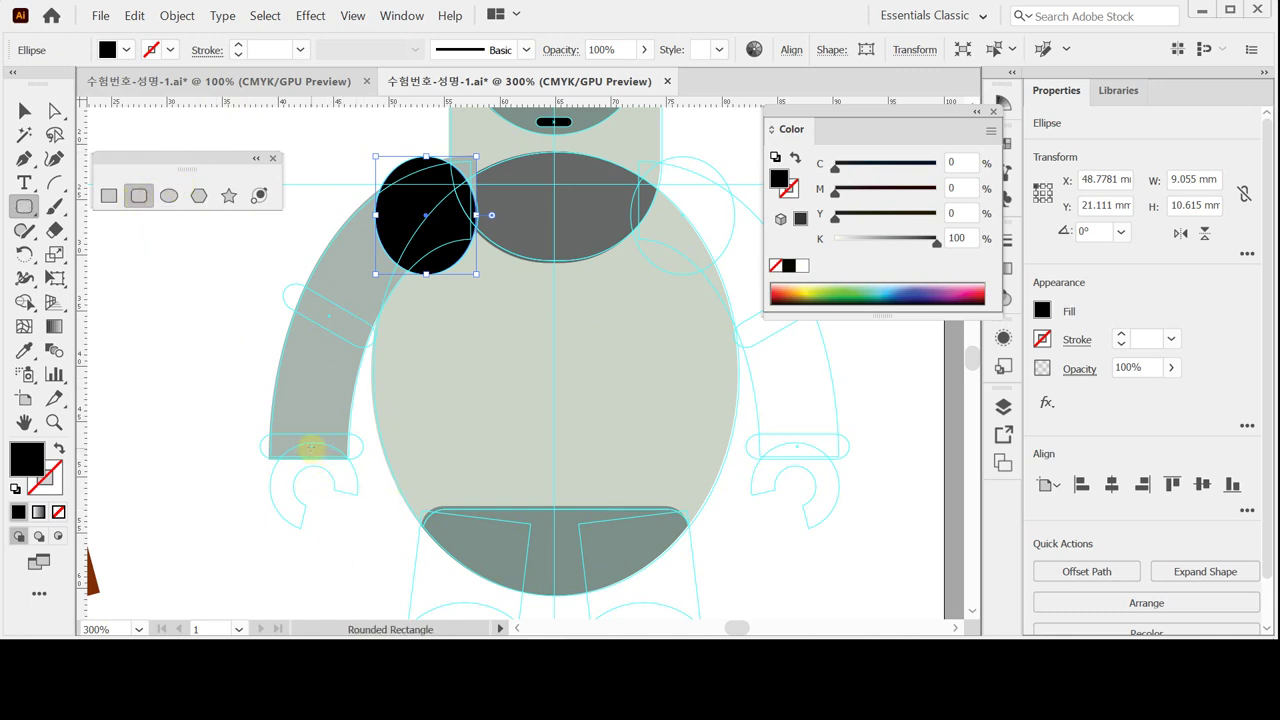
pyautogui.moveTo(311, 449); pyautogui.dragTo(363, 452)
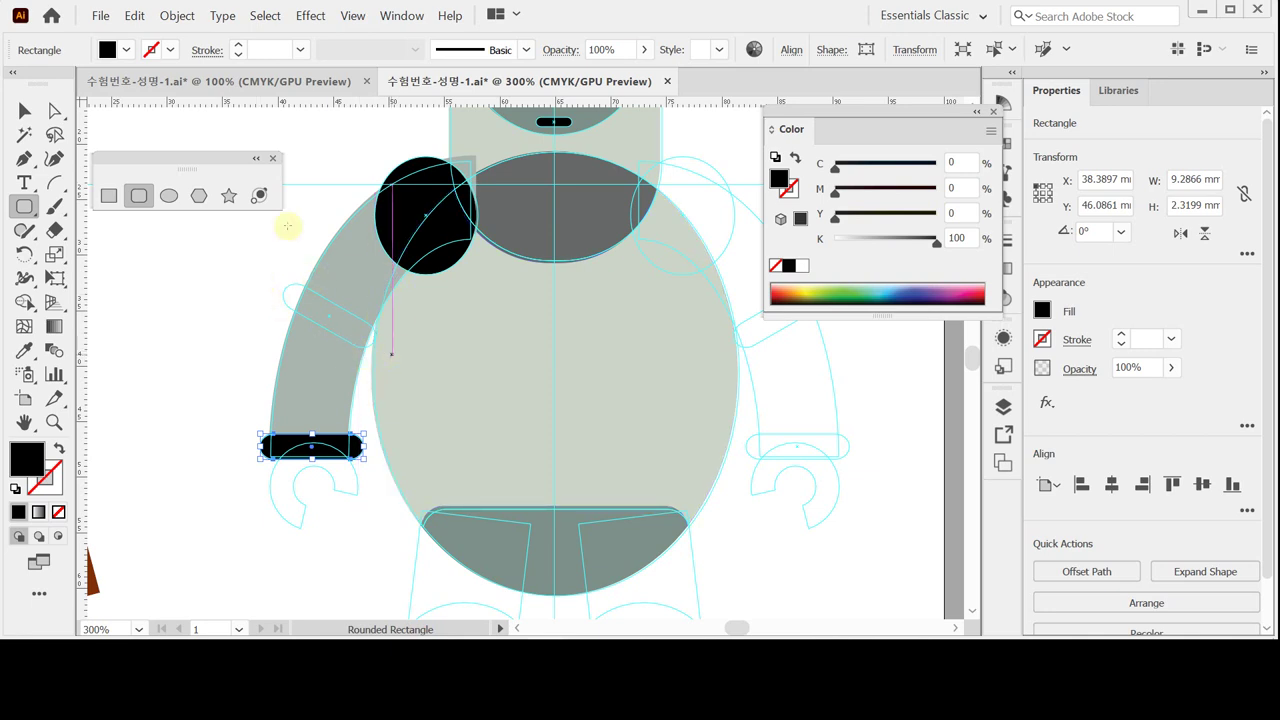
pyautogui.press('ctrl')
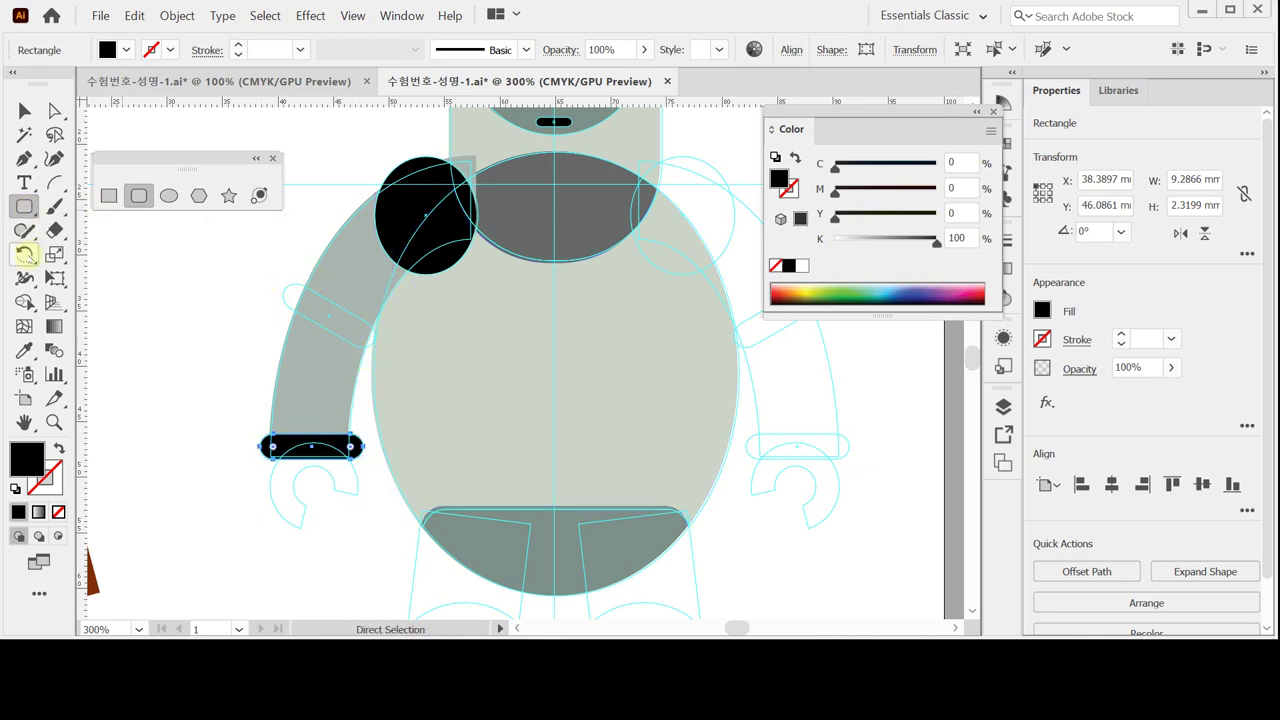
# - Make a copy of the wrist band rotated by -30° and move it up onto the left elbow band guide
pyautogui.doubleClick(27, 253)
pyautogui.write('-')
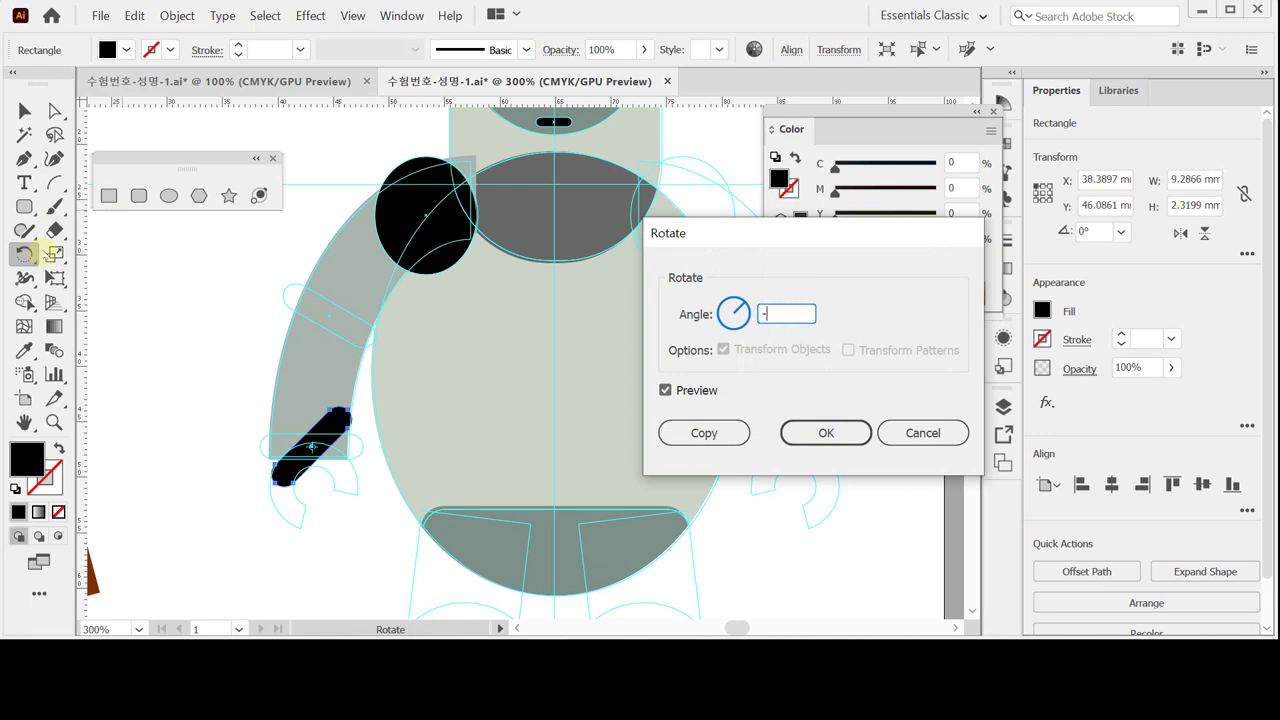
pyautogui.write('30')
pyautogui.click(704, 433)
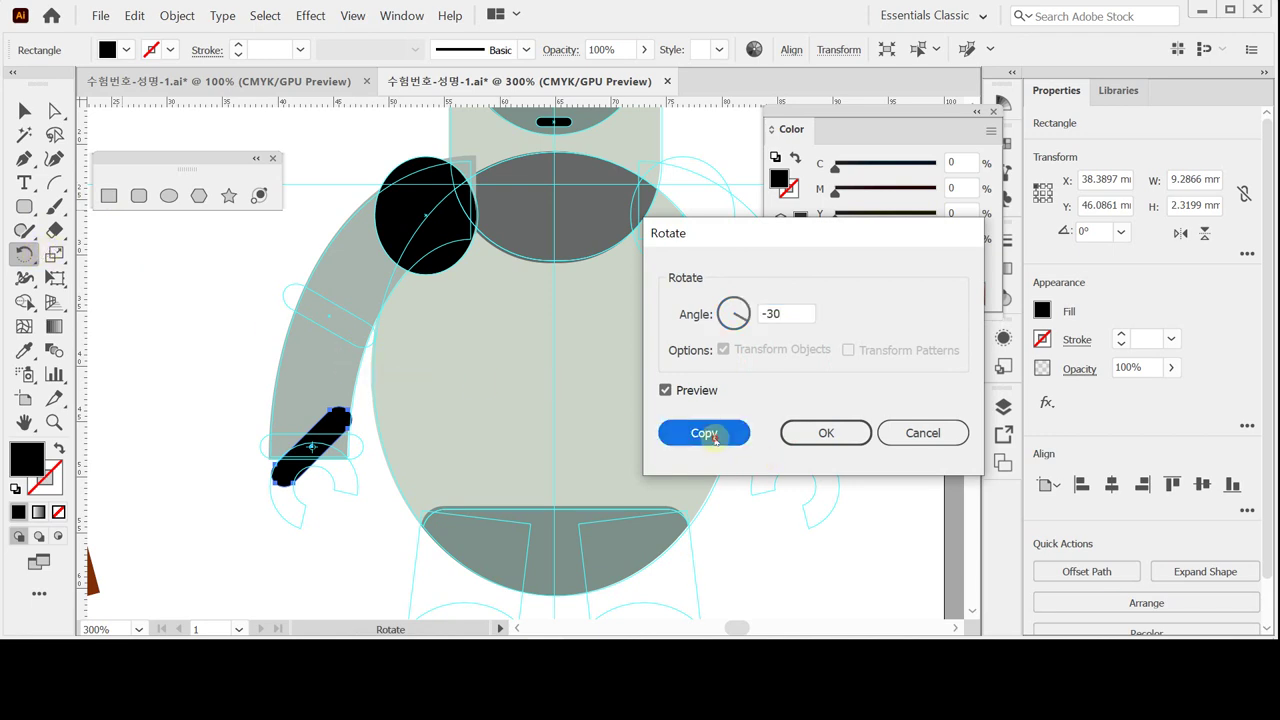
pyautogui.press('ctrl')
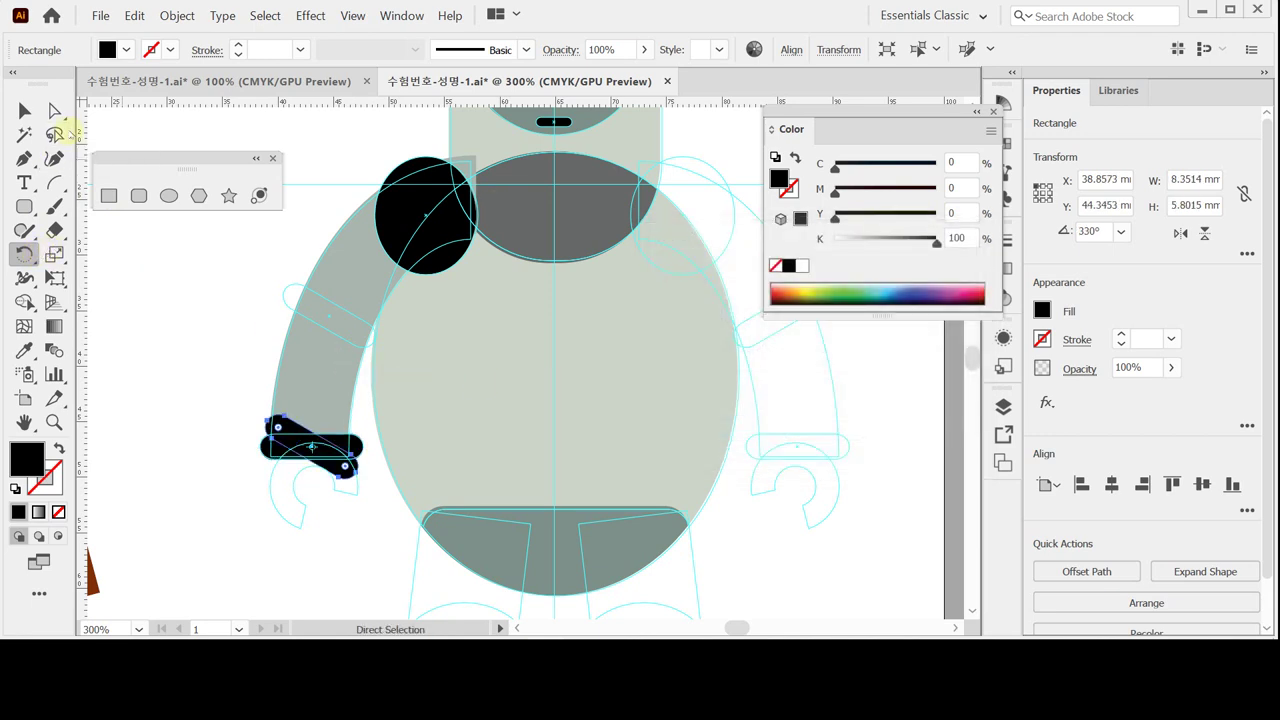
pyautogui.click(24, 110)
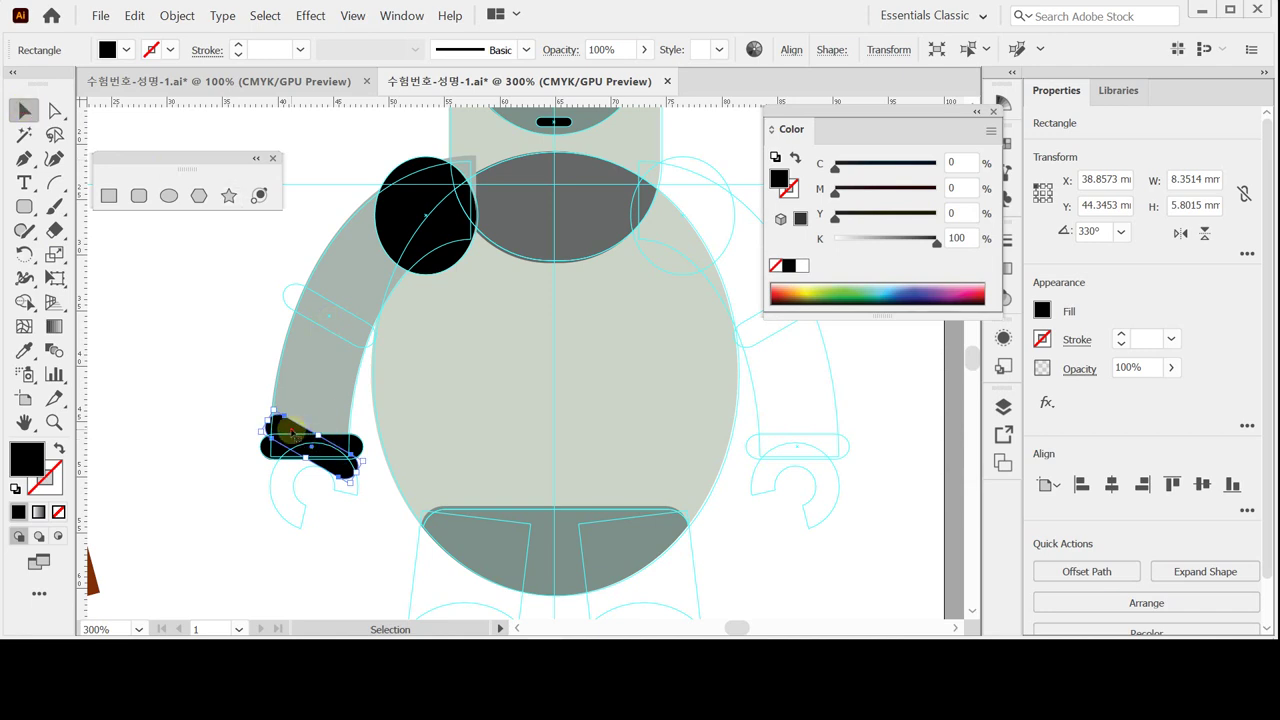
pyautogui.moveTo(288, 432); pyautogui.dragTo(312, 305)
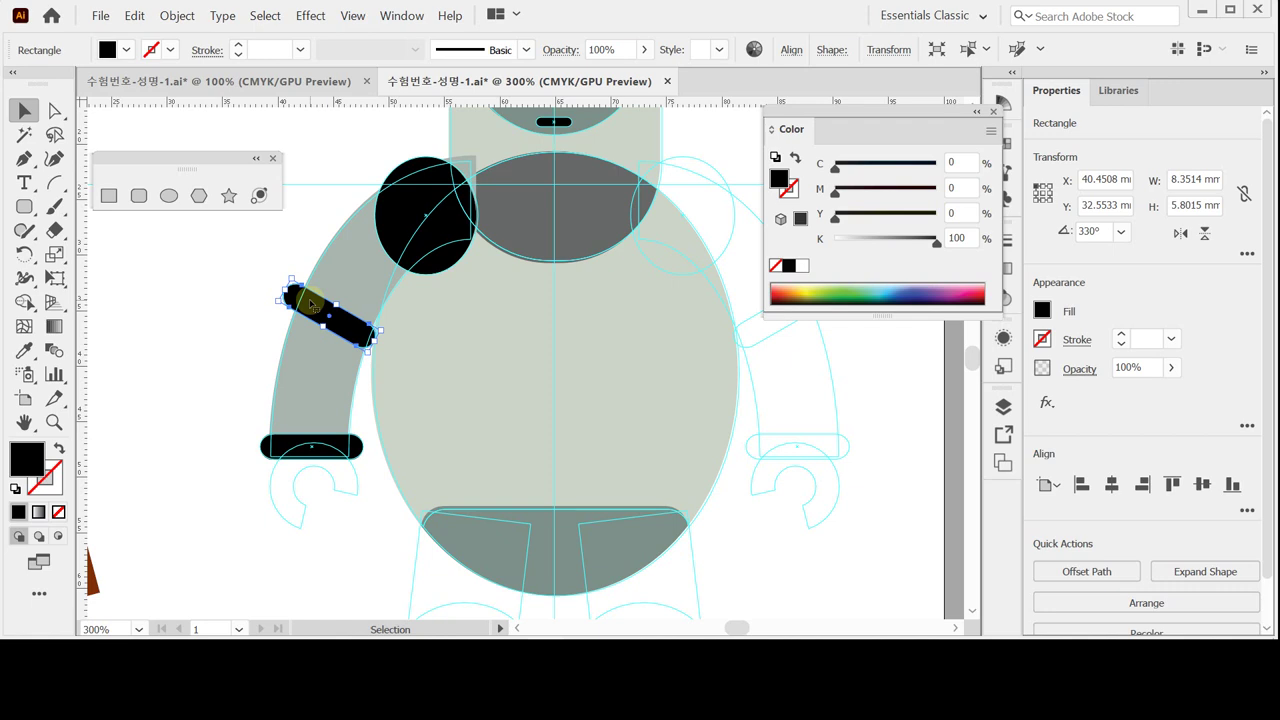
# - Draw a circle about 8 mm wide over the outer outline of the left hand guide
pyautogui.press('z')
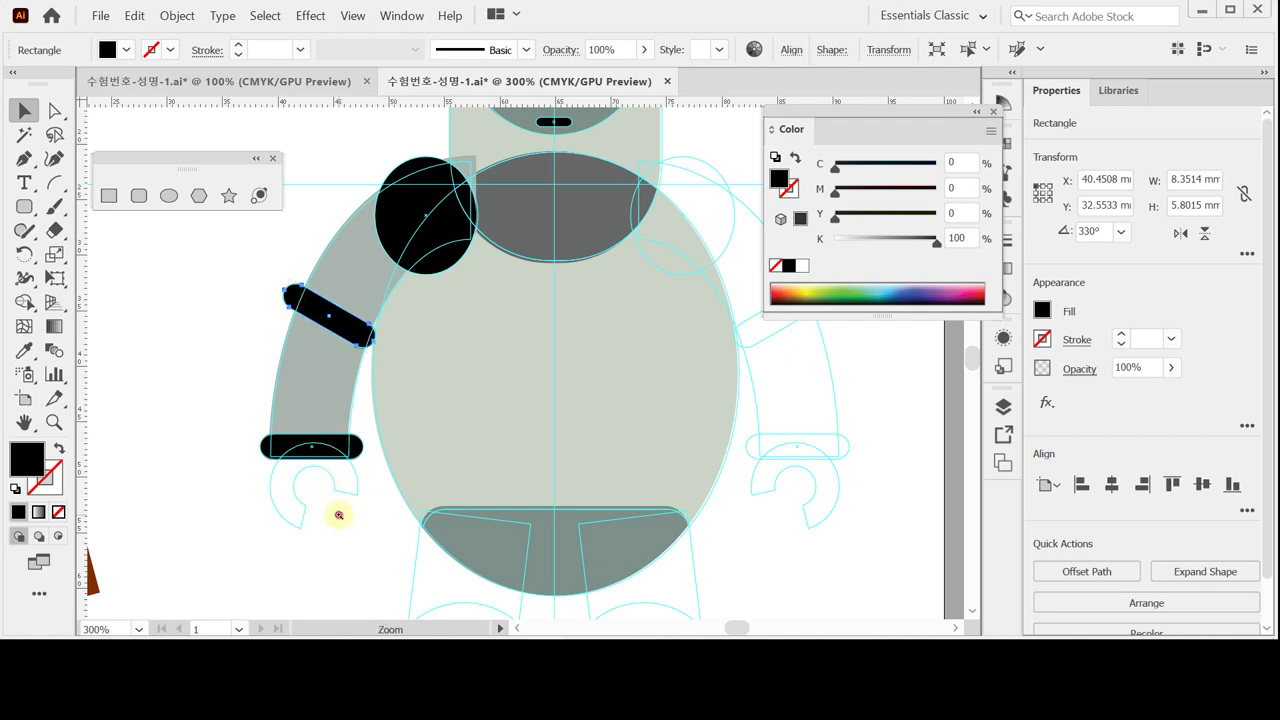
pyautogui.click(338, 516)
pyautogui.click(508, 354)
pyautogui.moveTo(540, 303); pyautogui.dragTo(397, 383)
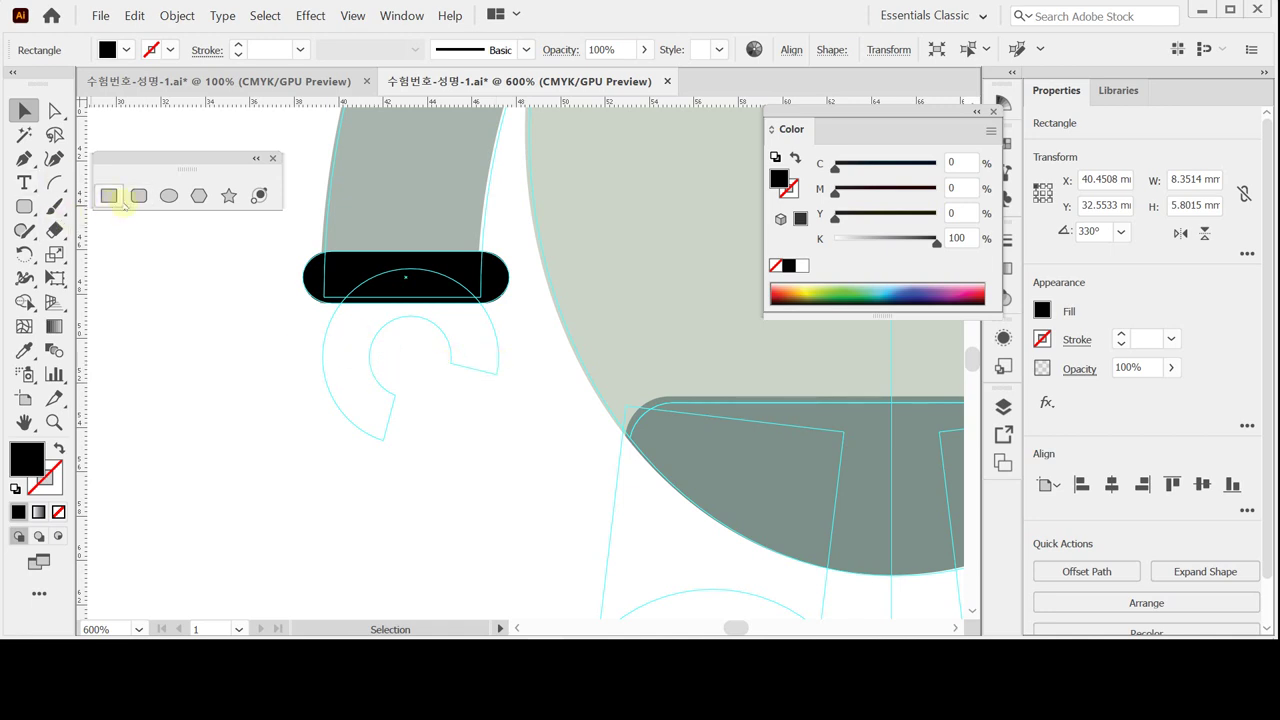
pyautogui.click(169, 195)
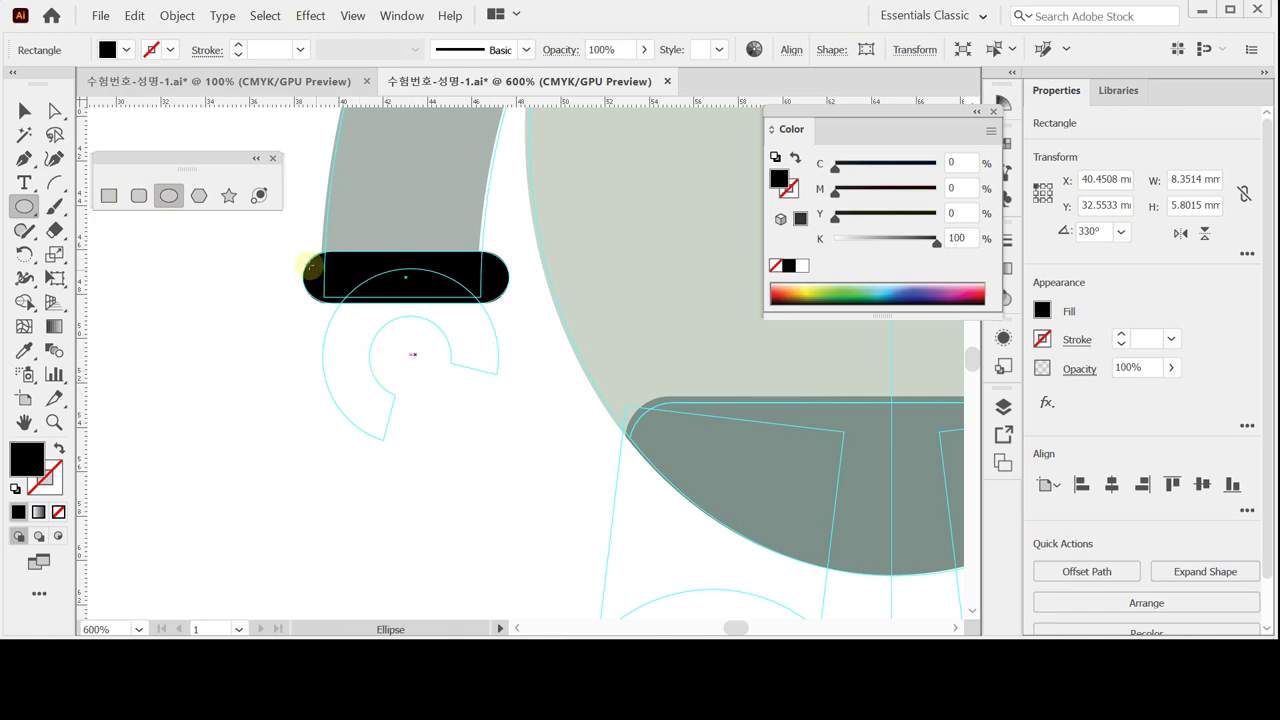
pyautogui.moveTo(320, 268); pyautogui.dragTo(496, 435)
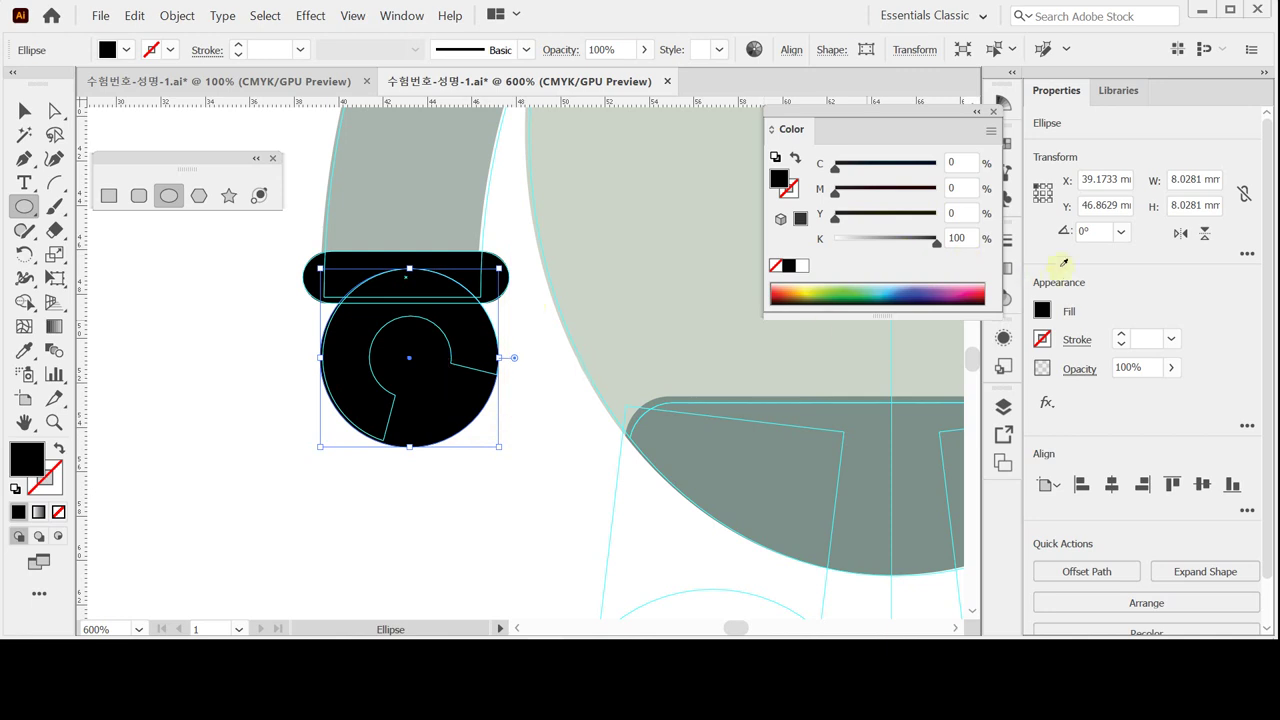
# - Swap the hand circle's fill and stroke so it has a black outline only, and set the stroke weight to 6 pt
pyautogui.click(795, 158)
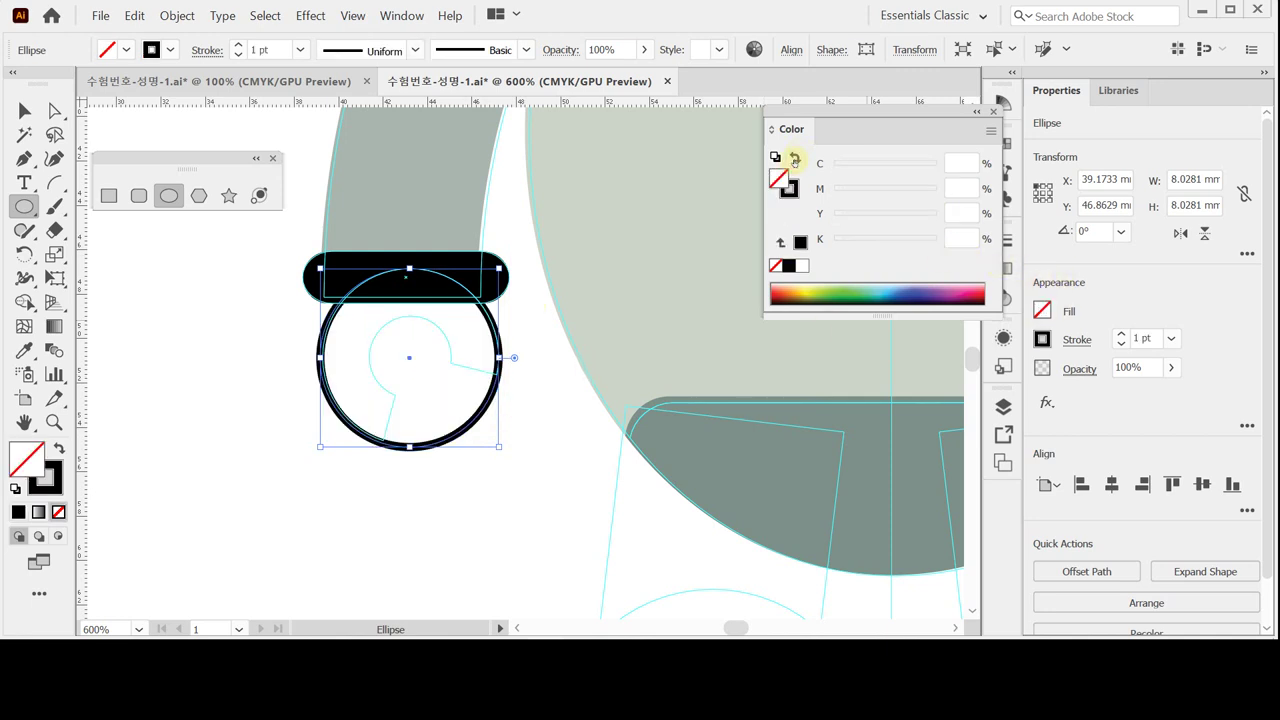
pyautogui.click(1174, 341)
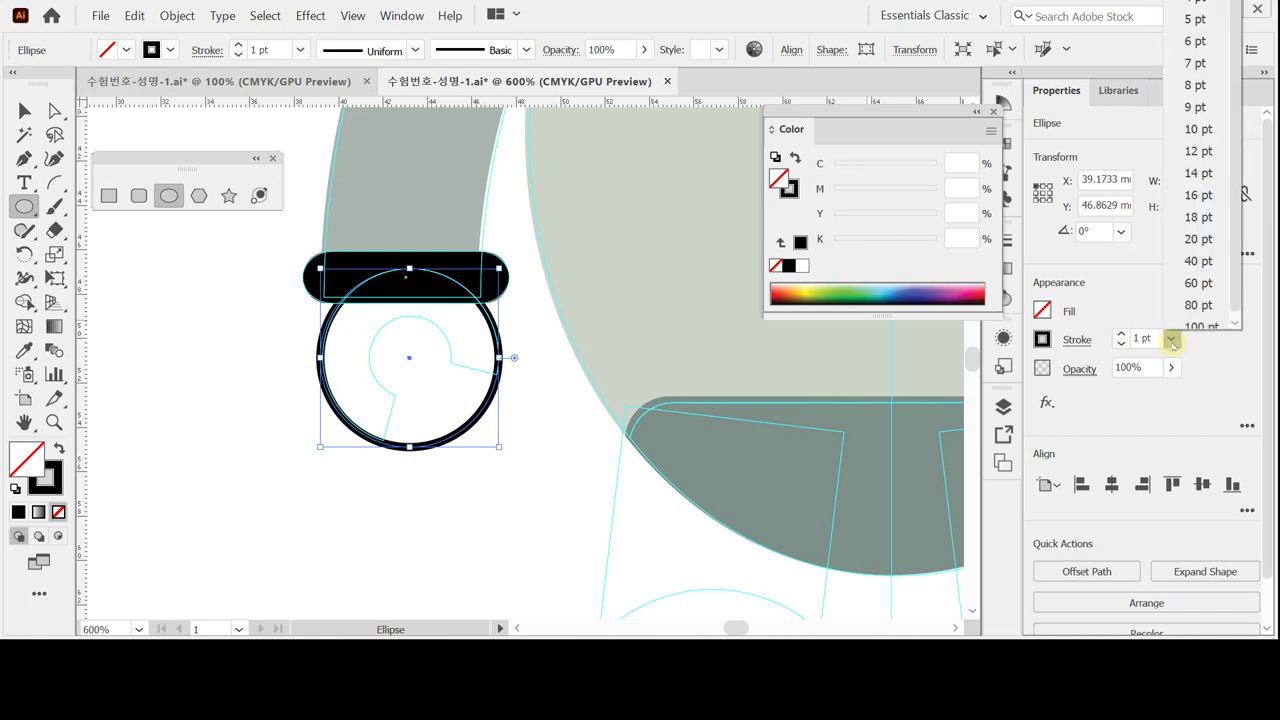
pyautogui.click(1203, 48)
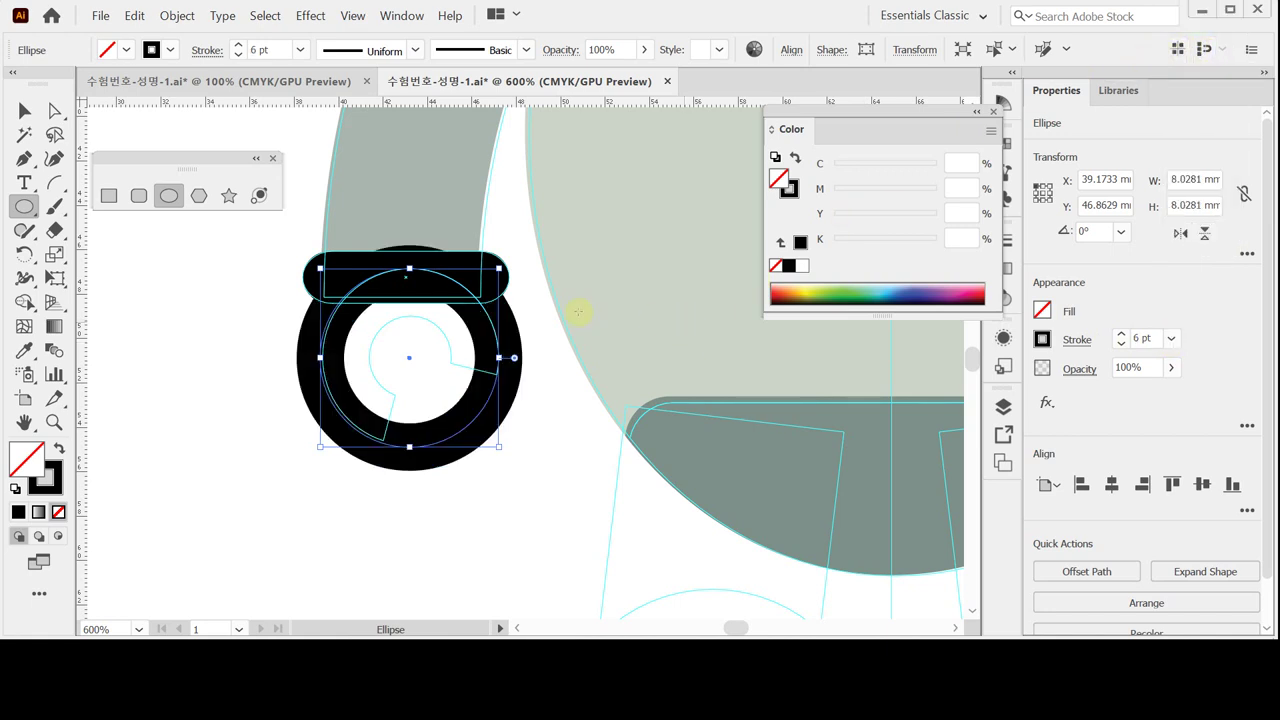
pyautogui.moveTo(320, 270); pyautogui.dragTo(346, 295)
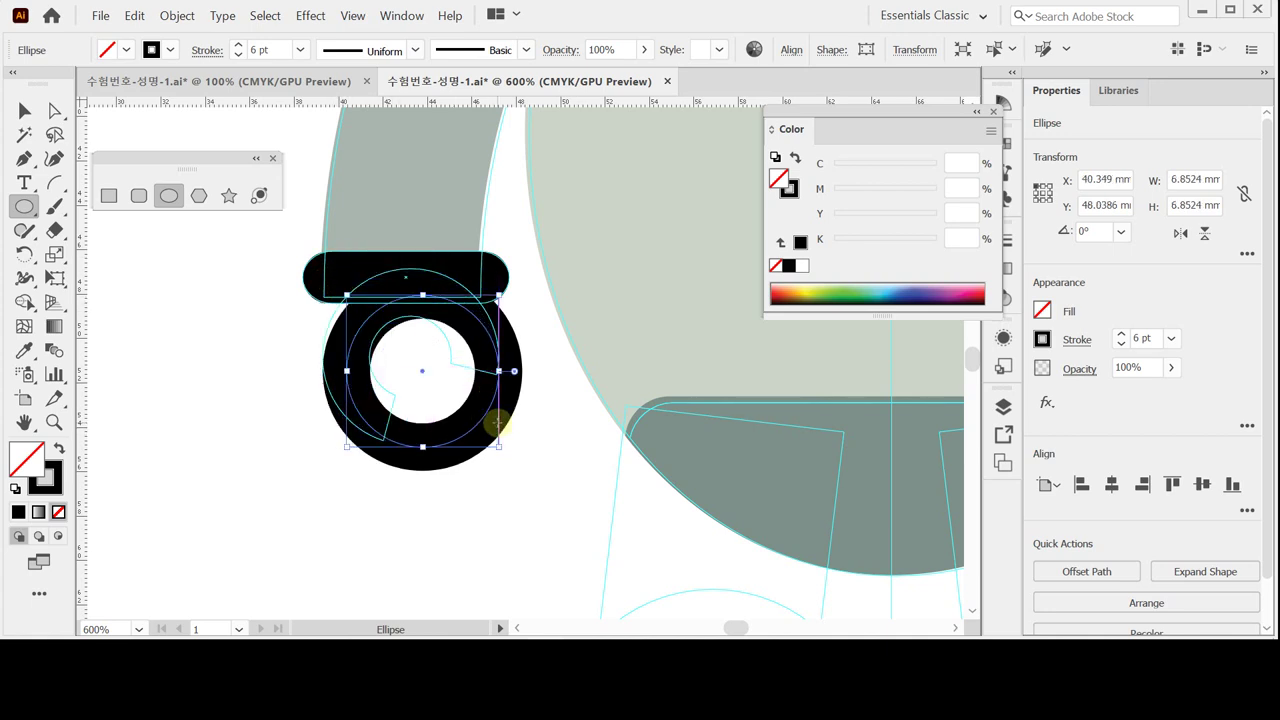
pyautogui.hotkey('ctrl', 'z')
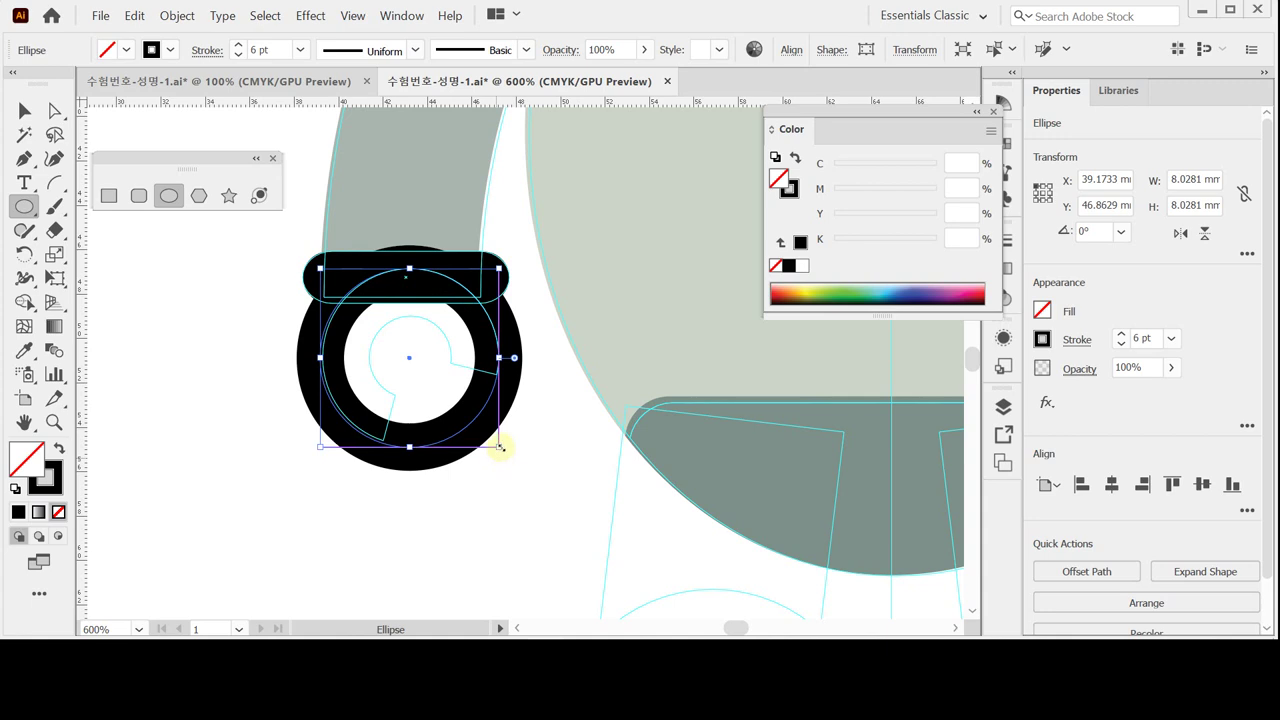
# - Resize the outlined hand circle to about 5.8 mm wide so its thick ring approximates the left hand guide
pyautogui.moveTo(500, 447); pyautogui.dragTo(460, 407)
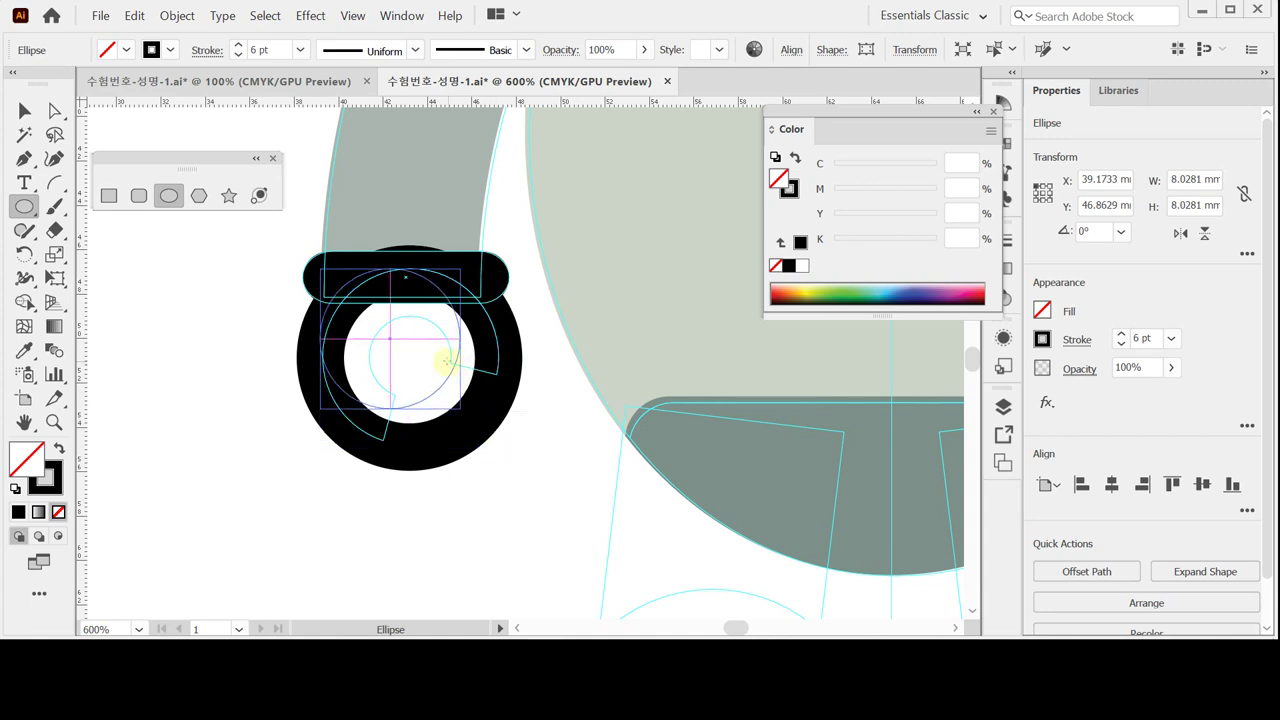
pyautogui.moveTo(449, 329); pyautogui.dragTo(475, 350)
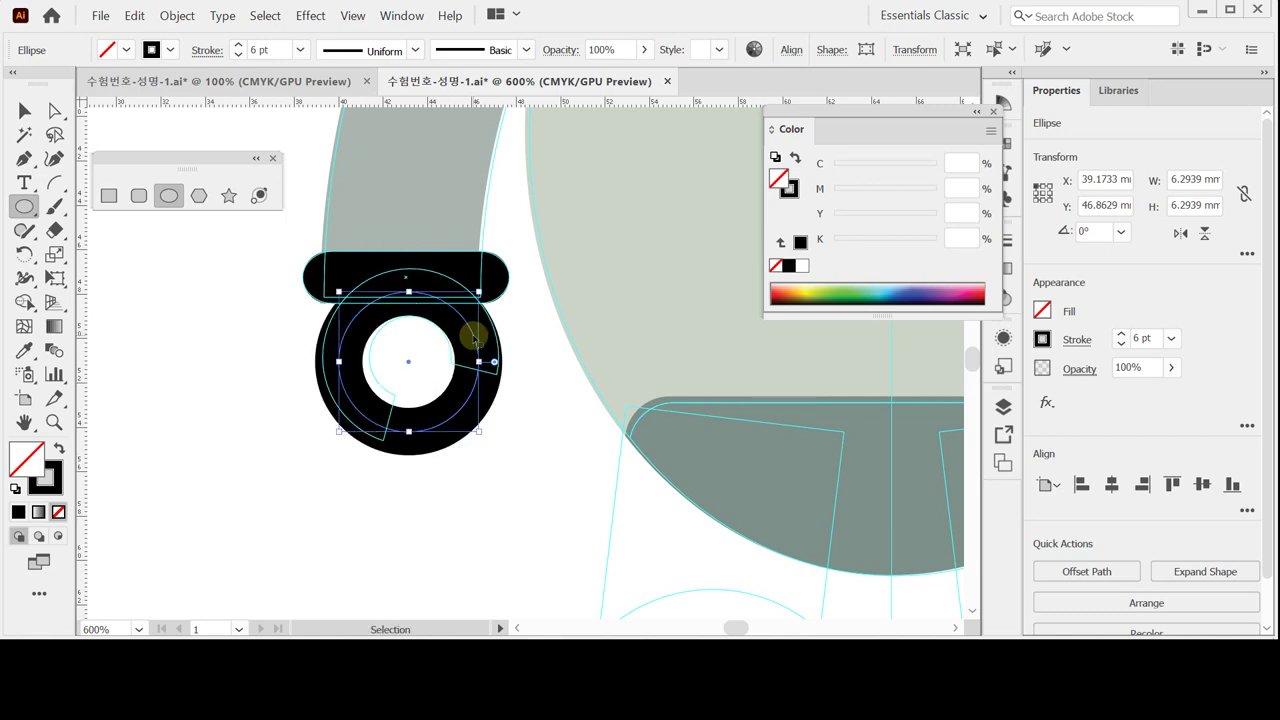
pyautogui.moveTo(478, 431); pyautogui.dragTo(459, 411)
pyautogui.moveTo(451, 322); pyautogui.dragTo(455, 327)
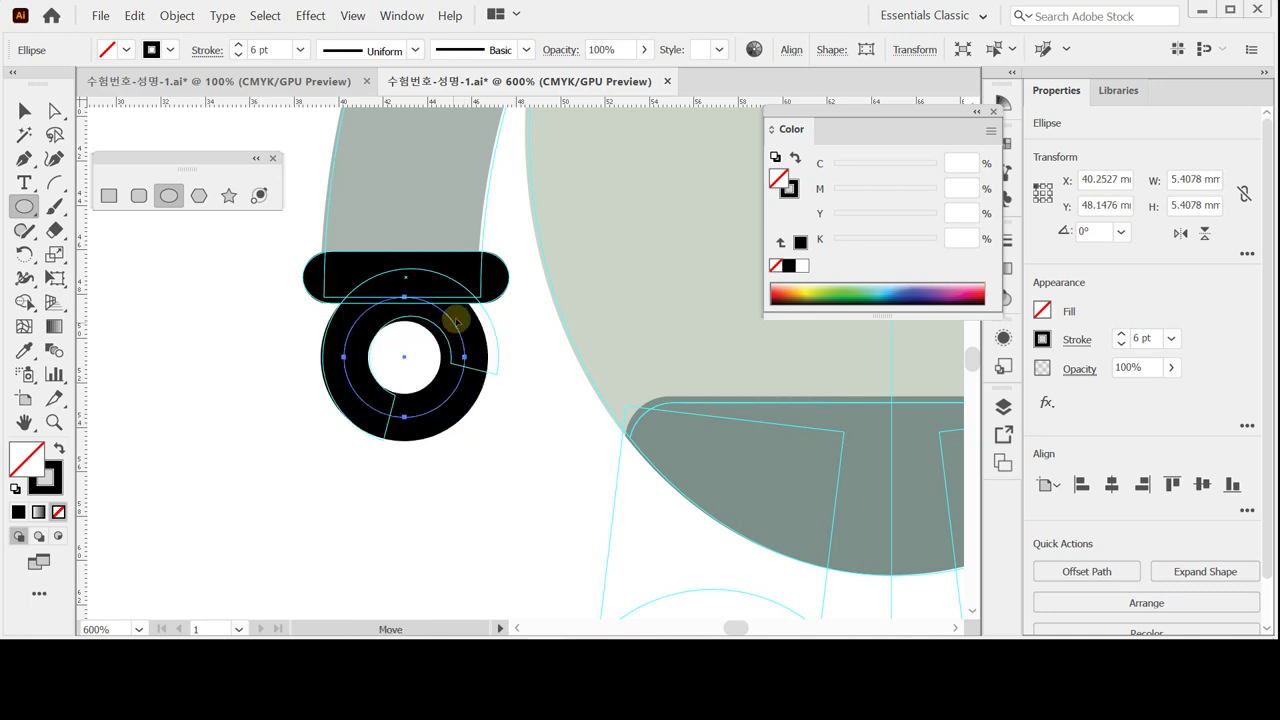
pyautogui.press('Left')
pyautogui.press('Up')
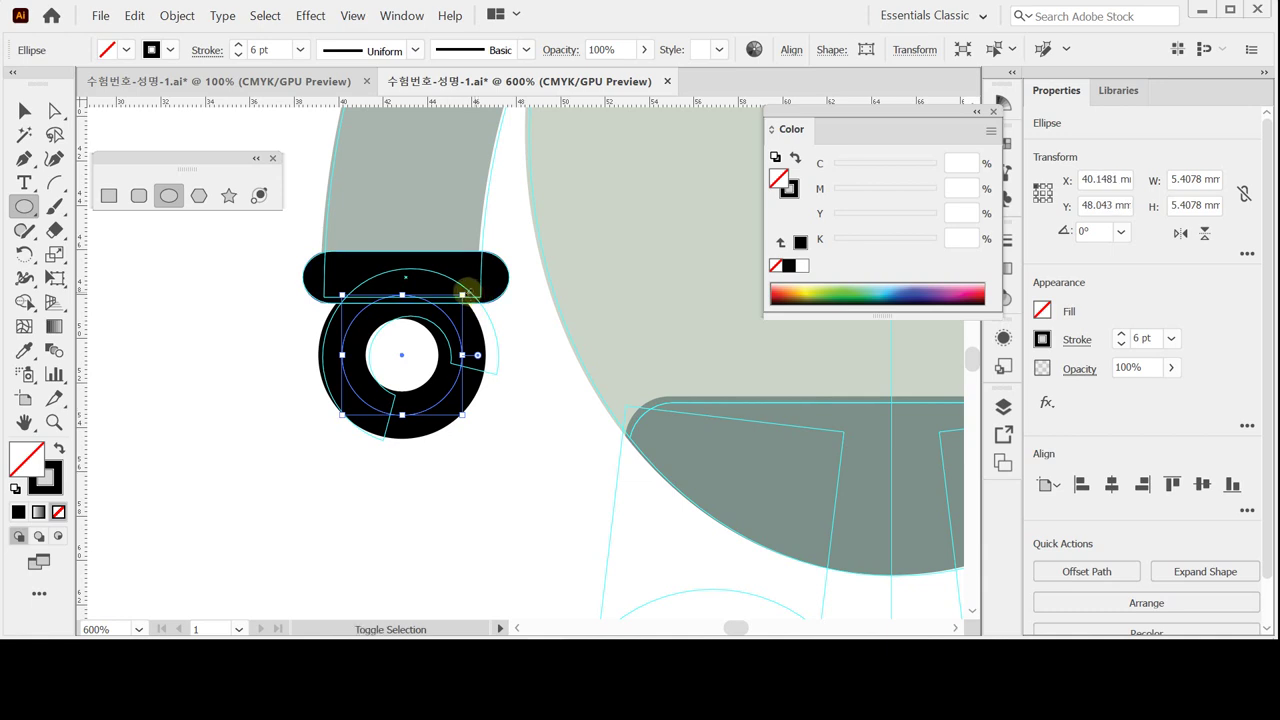
pyautogui.moveTo(466, 292); pyautogui.dragTo(486, 289)
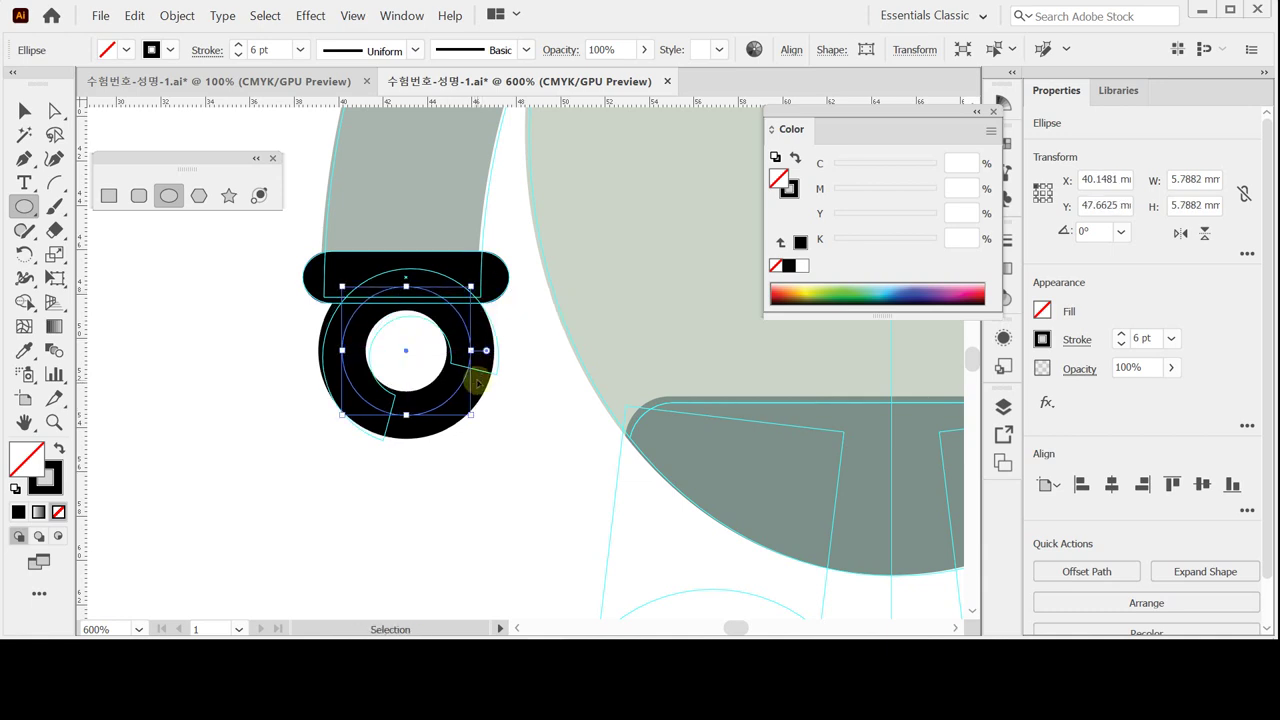
# - Nudge the resized ring into alignment with the left hand guide below the wrist band
pyautogui.press('Down')
pyautogui.press('Right')
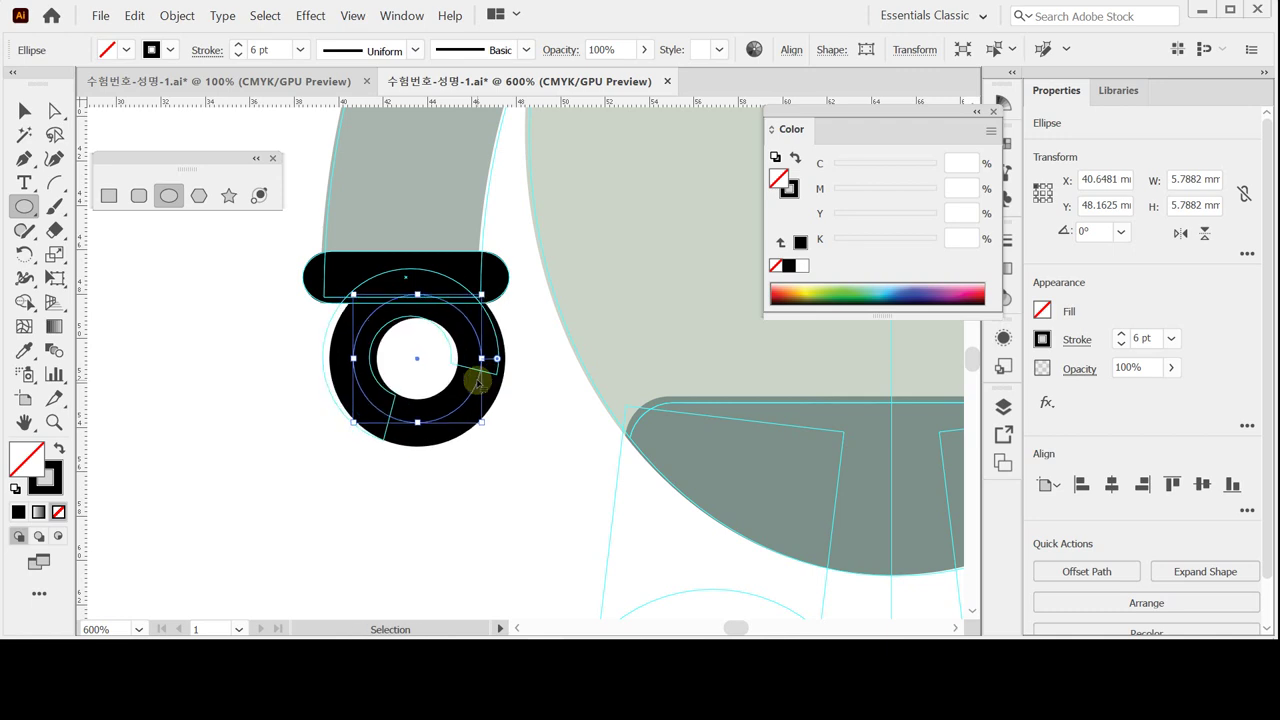
pyautogui.press('Up')
pyautogui.press('Up')
pyautogui.press('Up')
pyautogui.press('Up')
pyautogui.press('Left')
pyautogui.press('Left')
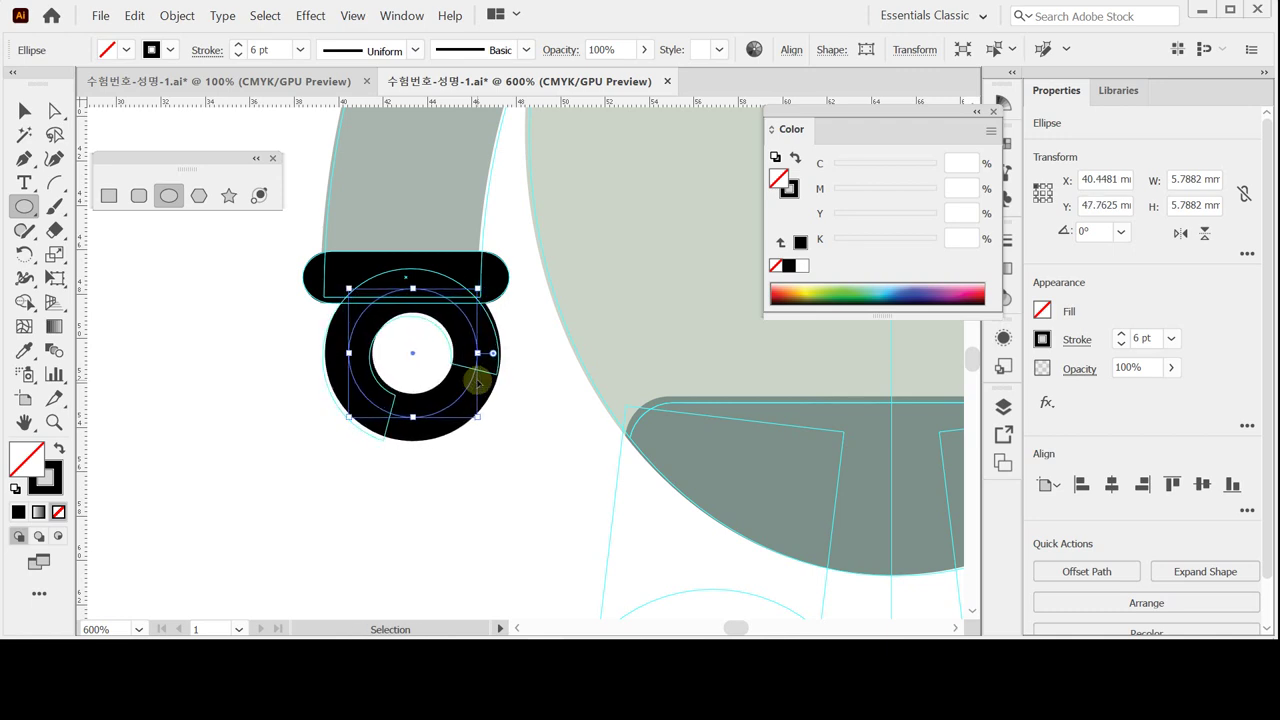
# - Convert the hand ring's stroke into a filled shape with Outline Stroke and deselect it
pyautogui.press('s')
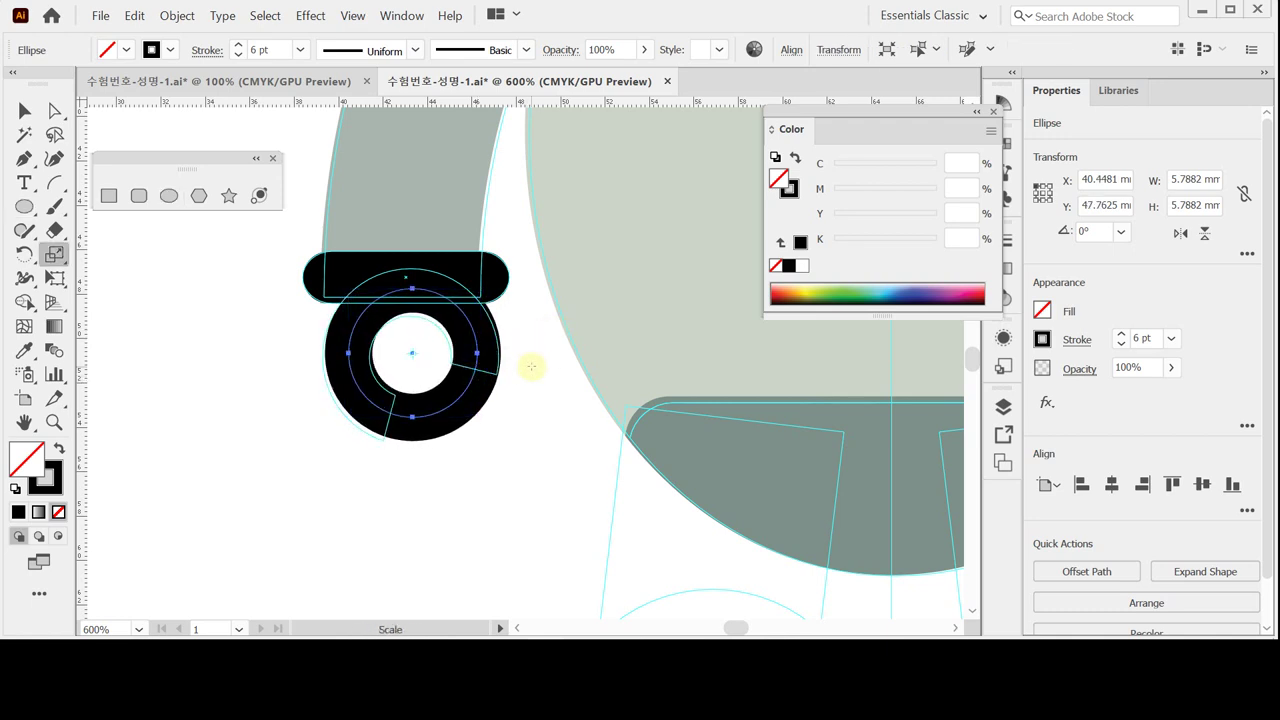
pyautogui.click(177, 15)
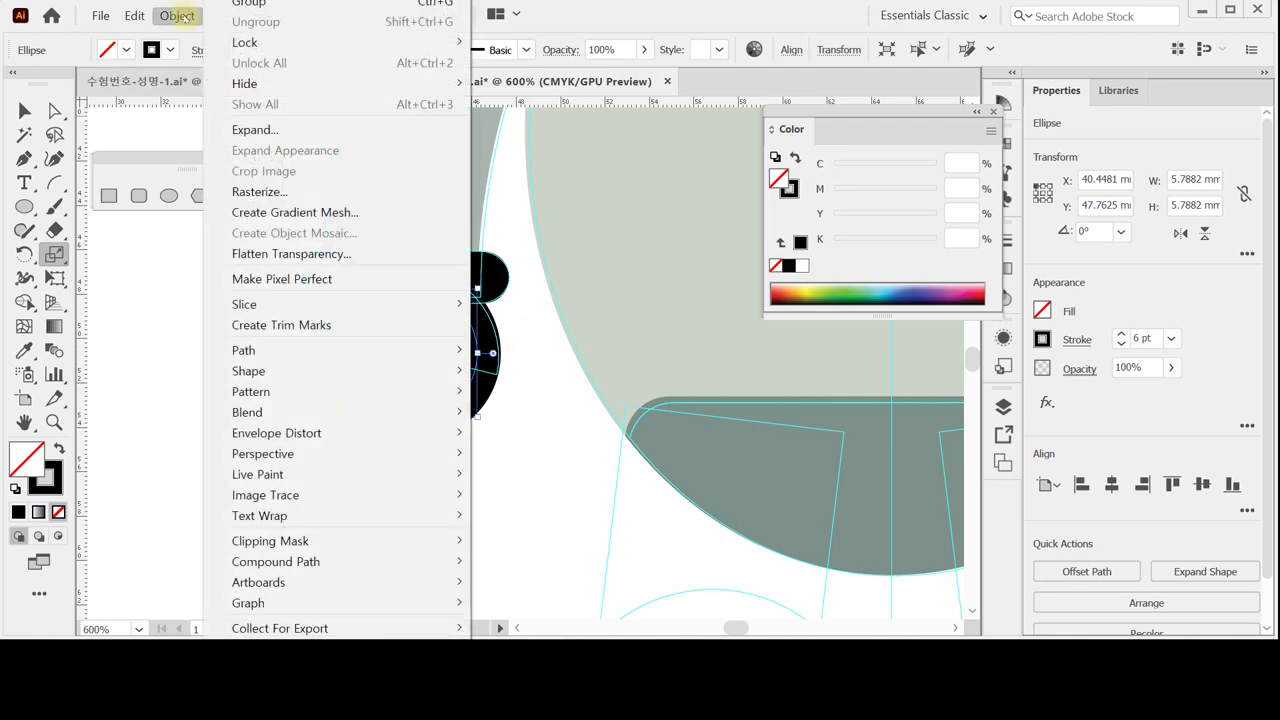
pyautogui.moveTo(322, 349)
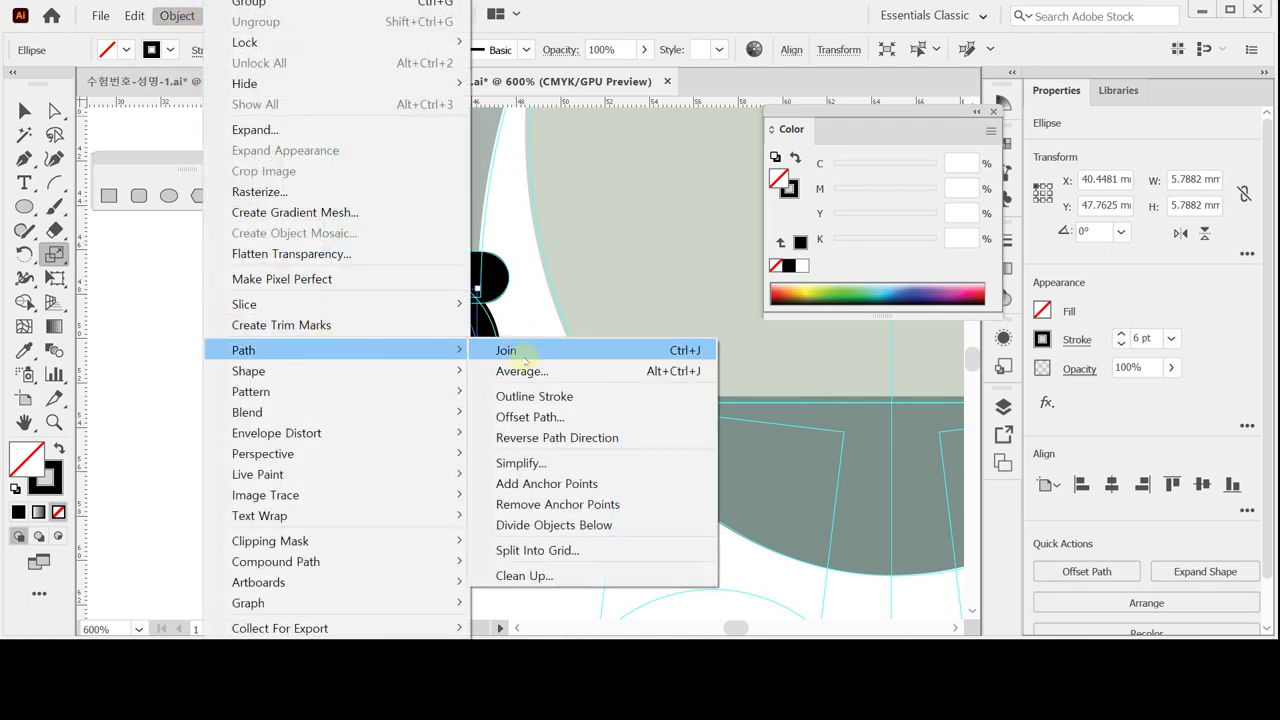
pyautogui.click(550, 396)
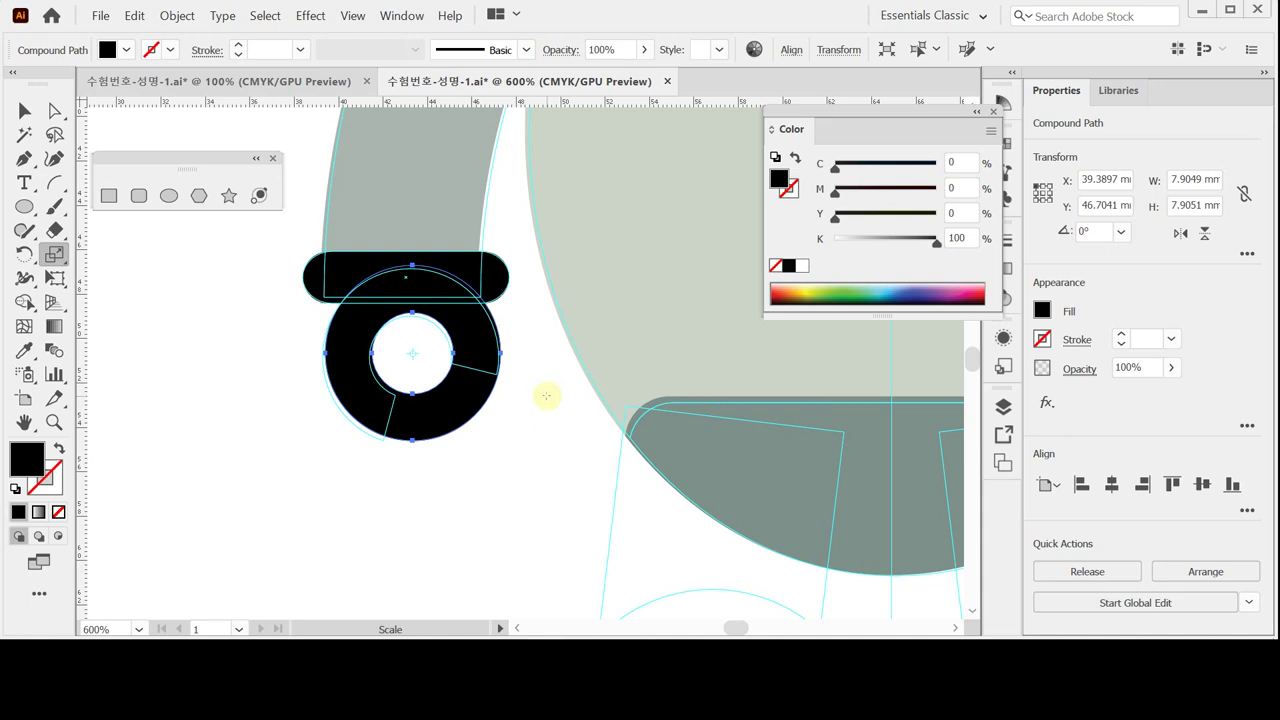
pyautogui.press('ctrl')
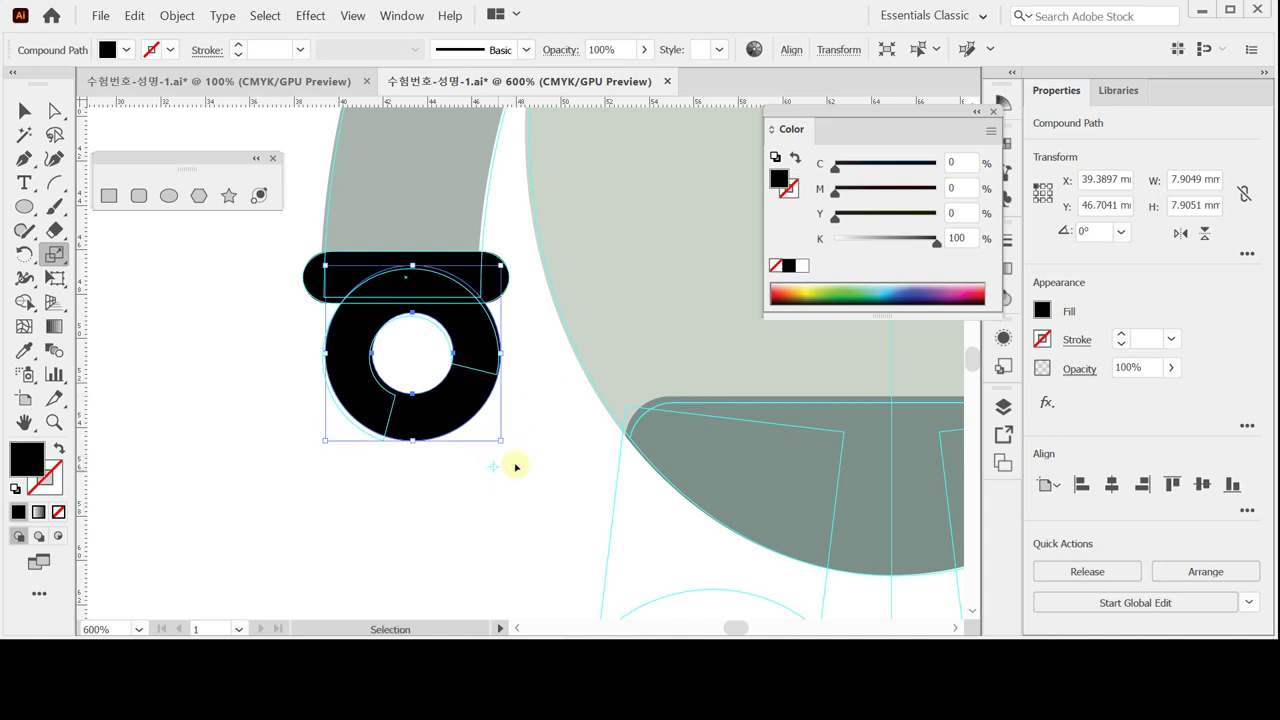
pyautogui.keyDown('ctrl'); pyautogui.click(437, 491); pyautogui.keyUp('ctrl')
# - Draw a closed four-sided Pen shape over the ring's lower right, its upper sides following the guide's gap edges
pyautogui.click(24, 158)
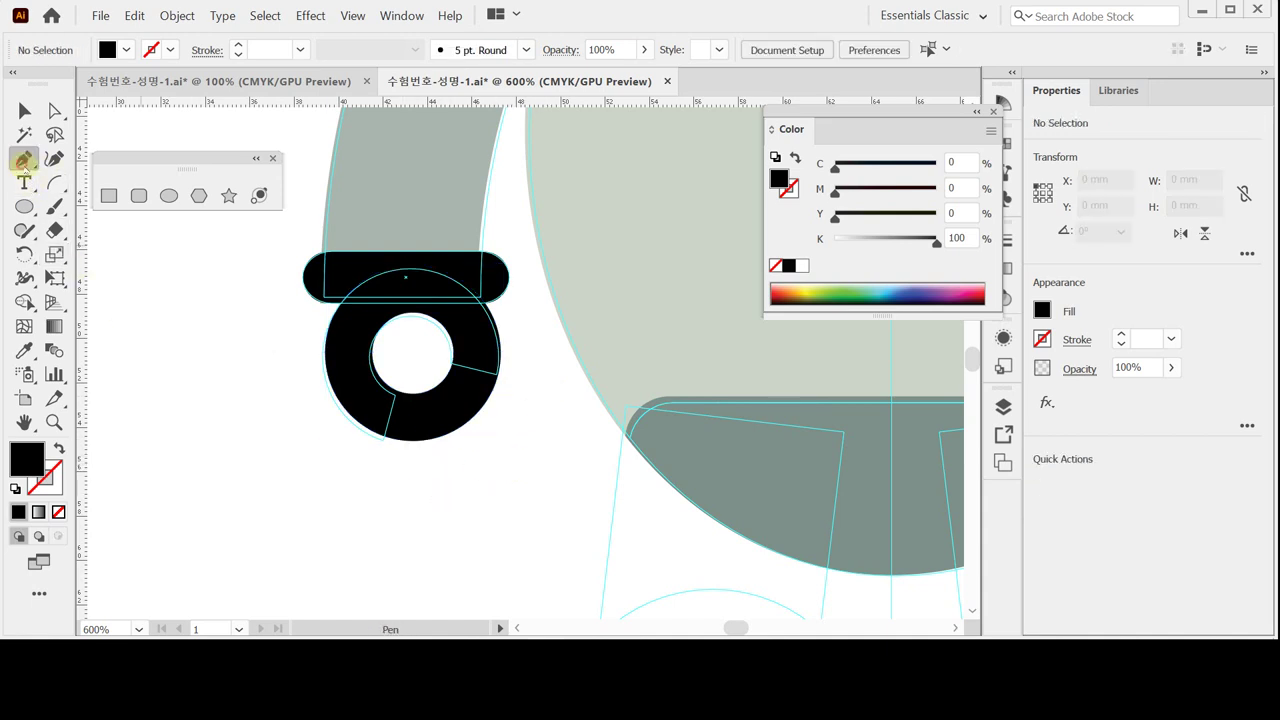
pyautogui.click(379, 480)
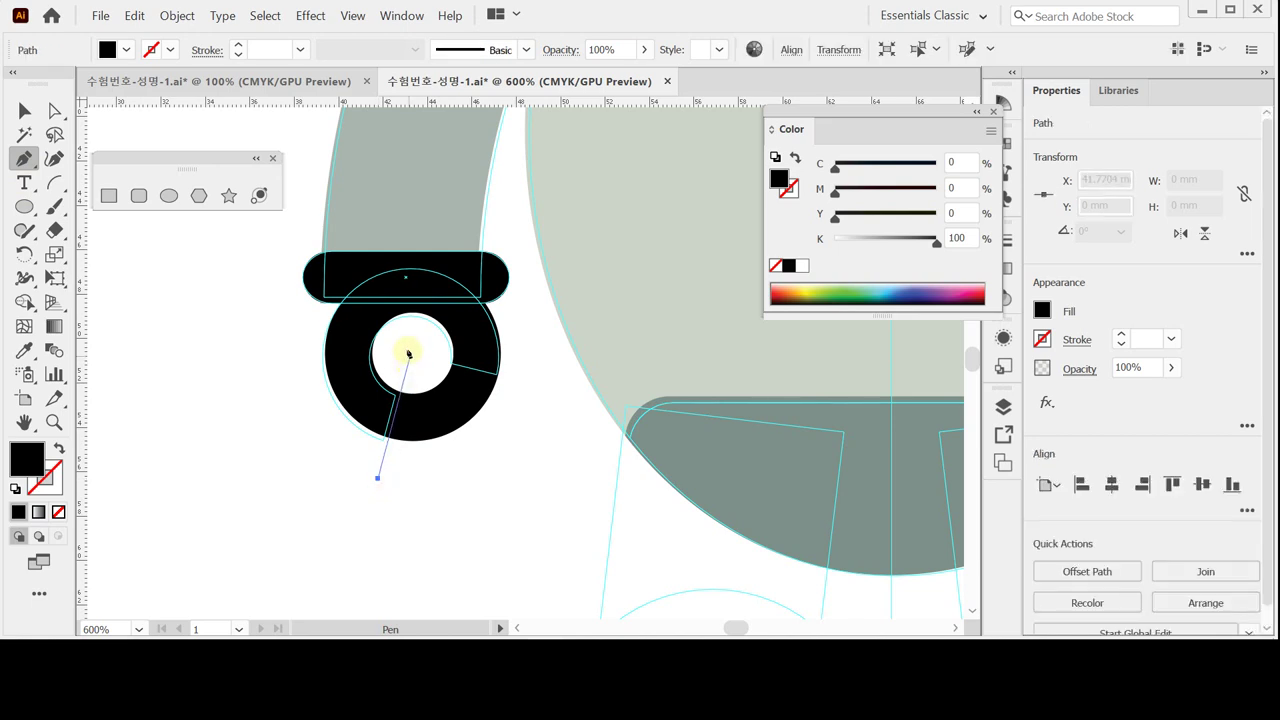
pyautogui.click(405, 347)
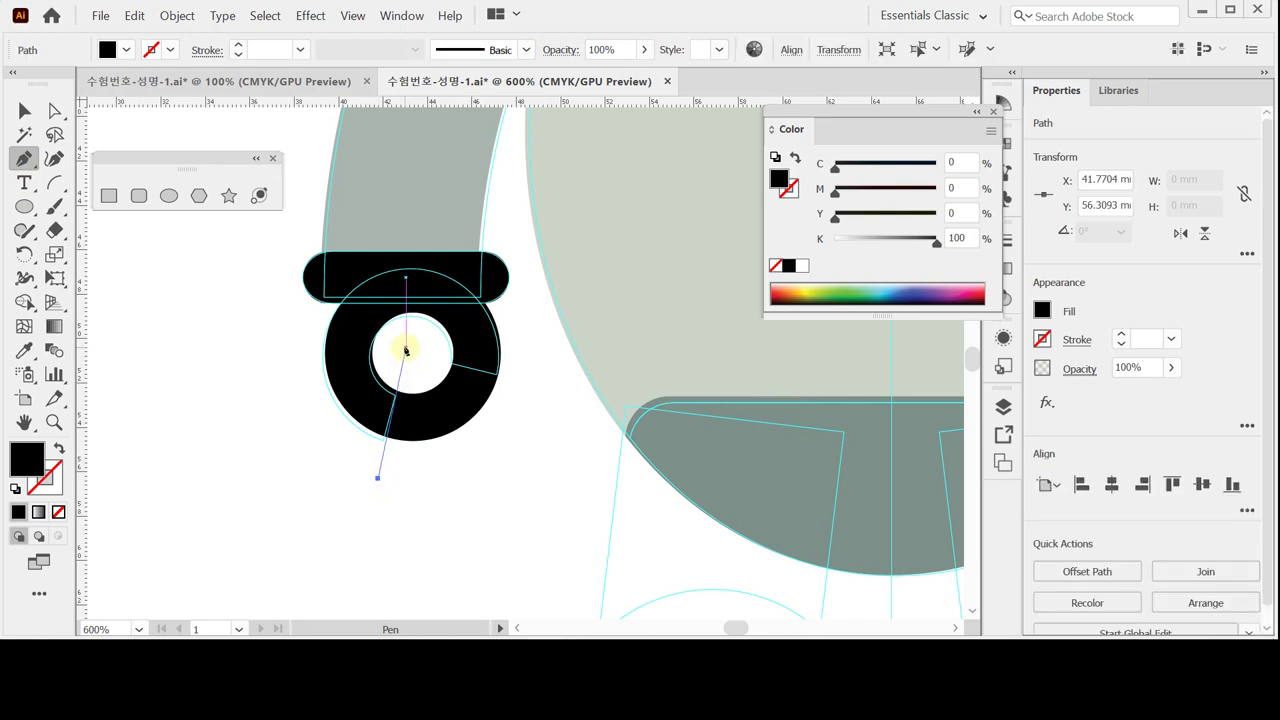
pyautogui.click(532, 385)
pyautogui.click(491, 490)
pyautogui.click(379, 479)
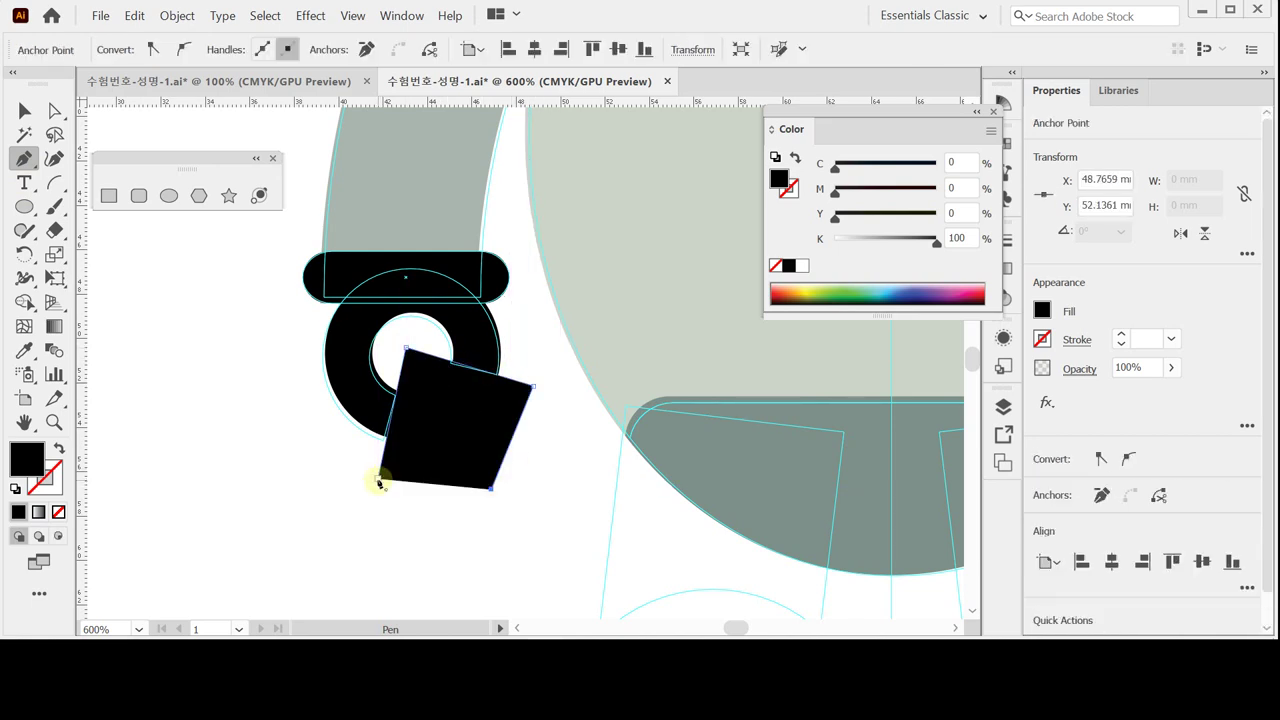
# - Fill the four-sided shape with yellow and shift its lower-left corner slightly outward to follow the gap guide
pyautogui.click(864, 241)
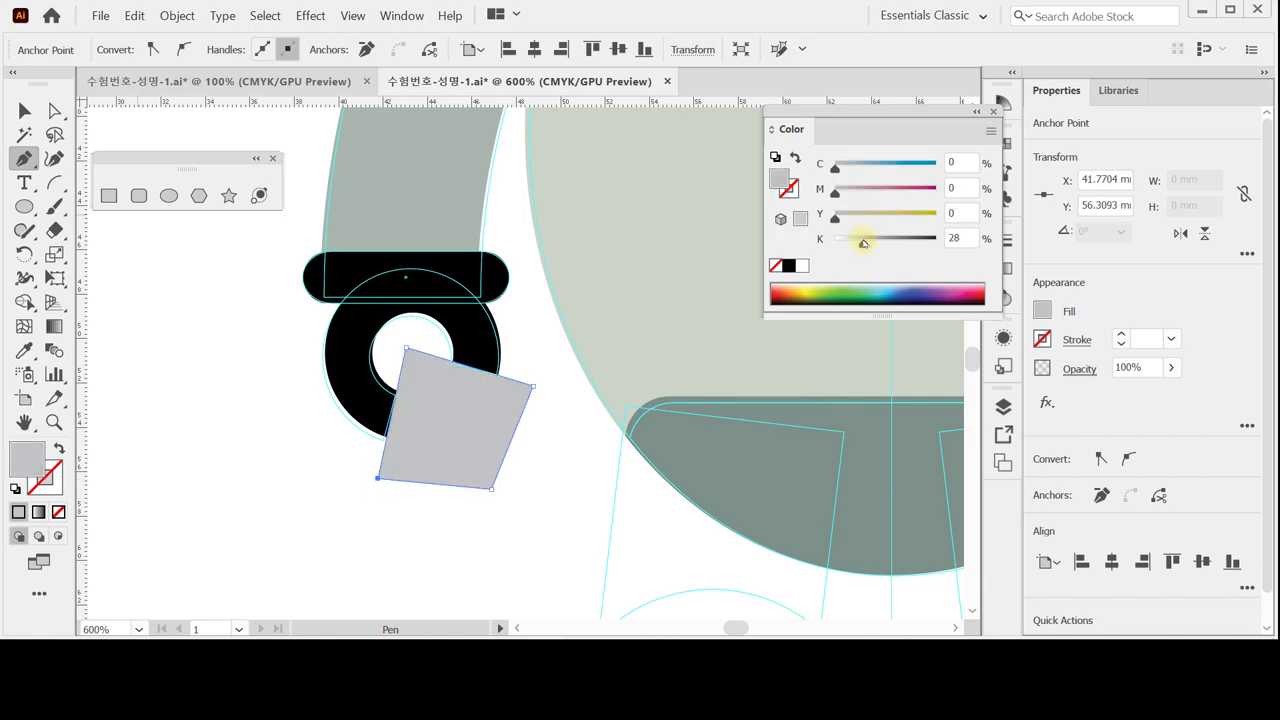
pyautogui.click(814, 291)
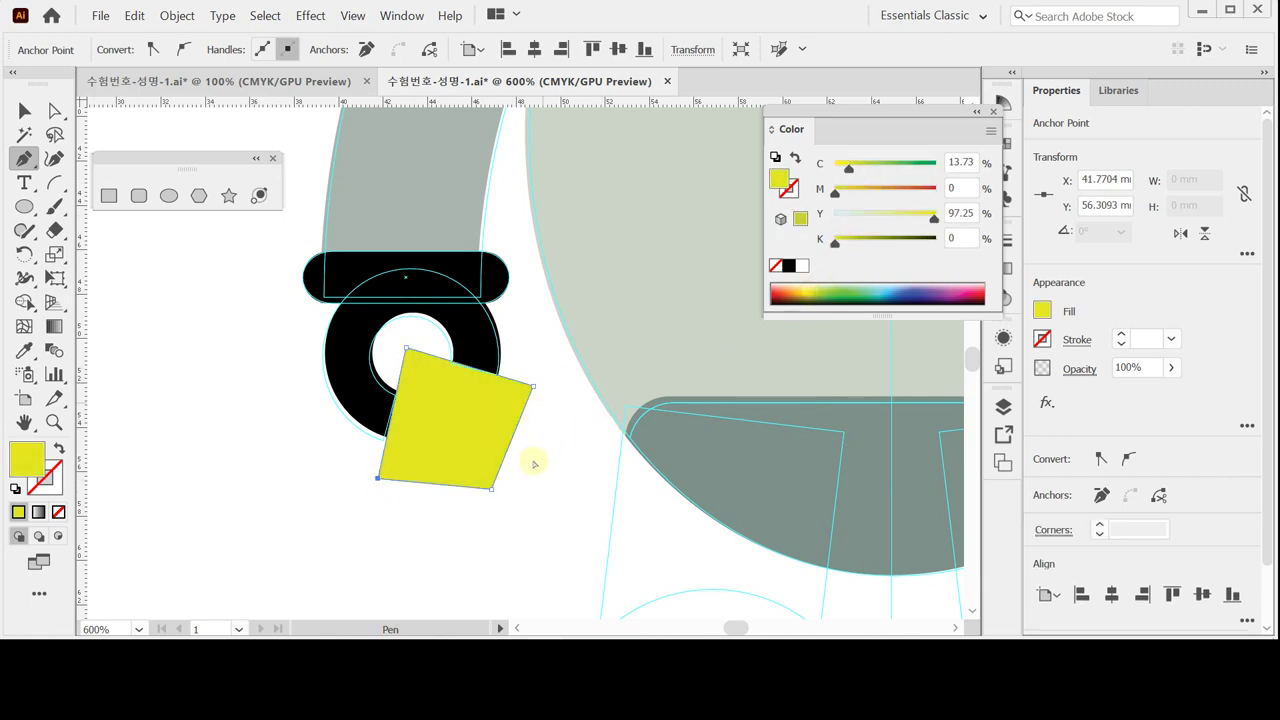
pyautogui.keyDown('ctrl'); pyautogui.click(409, 342); pyautogui.keyUp('ctrl')
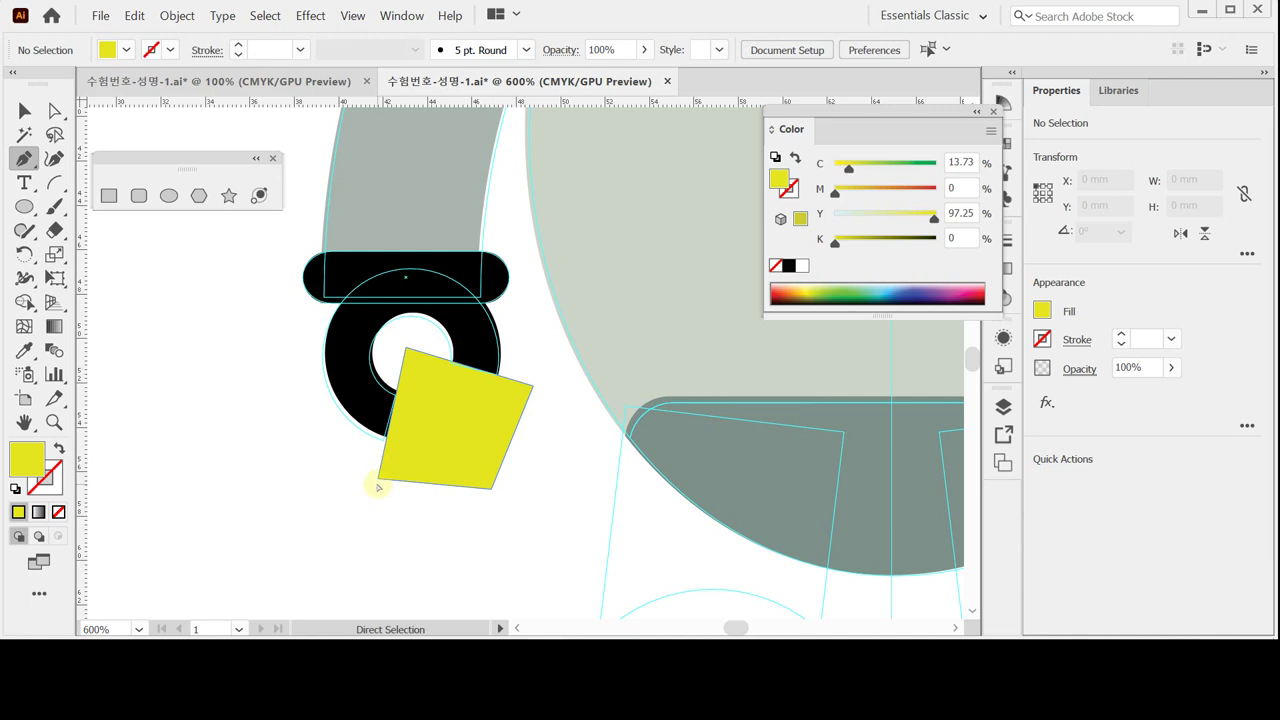
pyautogui.keyDown('ctrl'); pyautogui.click(379, 481); pyautogui.keyUp('ctrl')
pyautogui.moveTo(379, 481); pyautogui.dragTo(372, 477)
pyautogui.keyDown('ctrl'); pyautogui.click(234, 251); pyautogui.keyUp('ctrl')
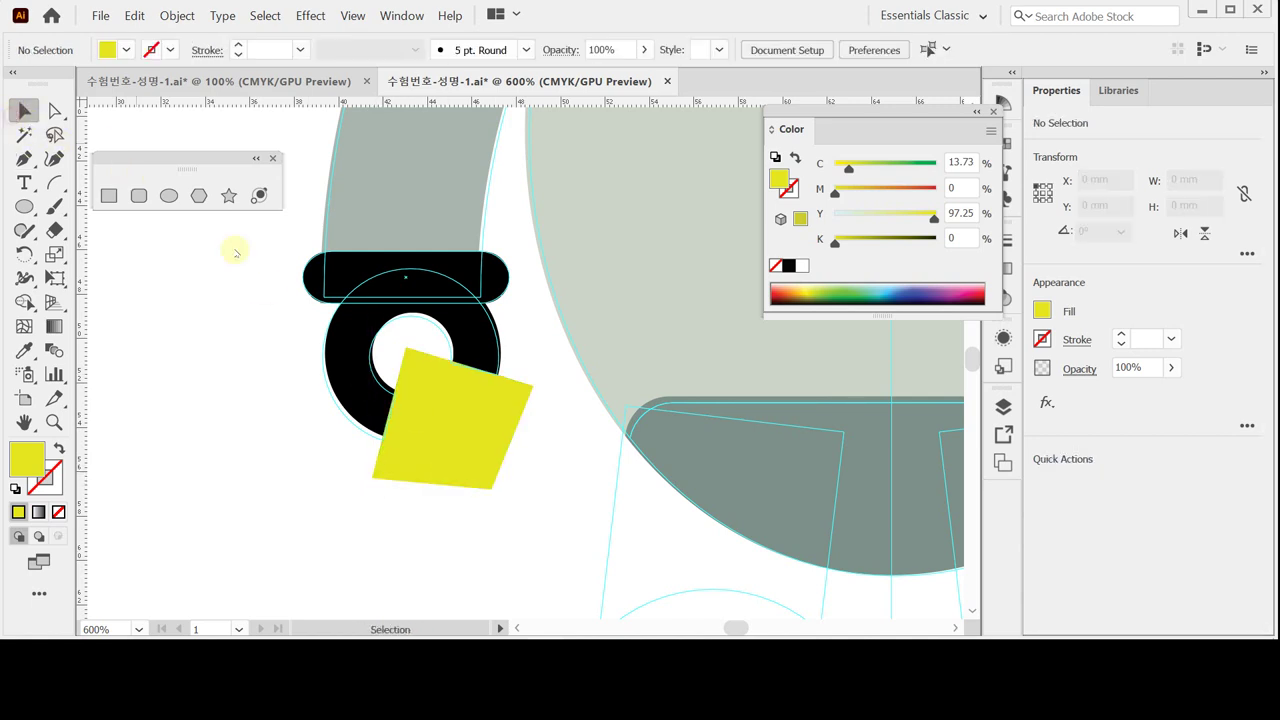
# - Subtract the yellow four-sided shape from the black hand ring with Minus Front, then deselect the result
pyautogui.click(494, 487)
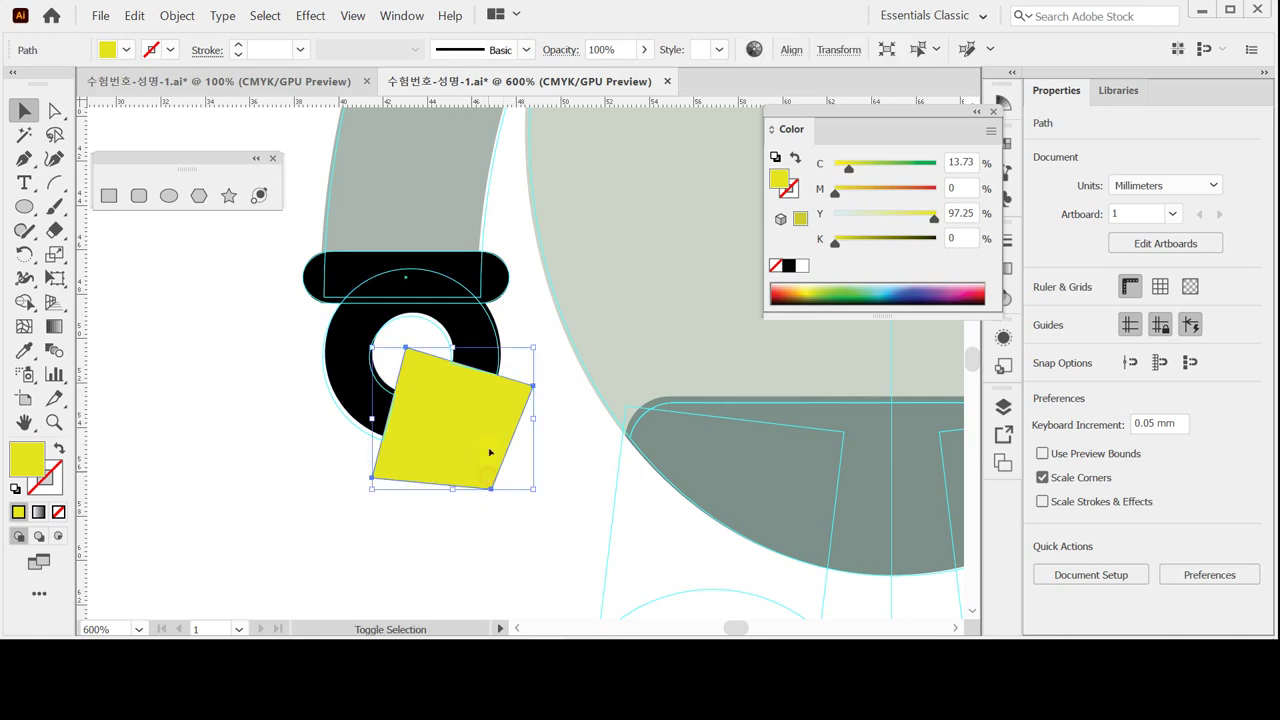
pyautogui.keyDown('shift'); pyautogui.click(347, 372); pyautogui.keyUp('shift')
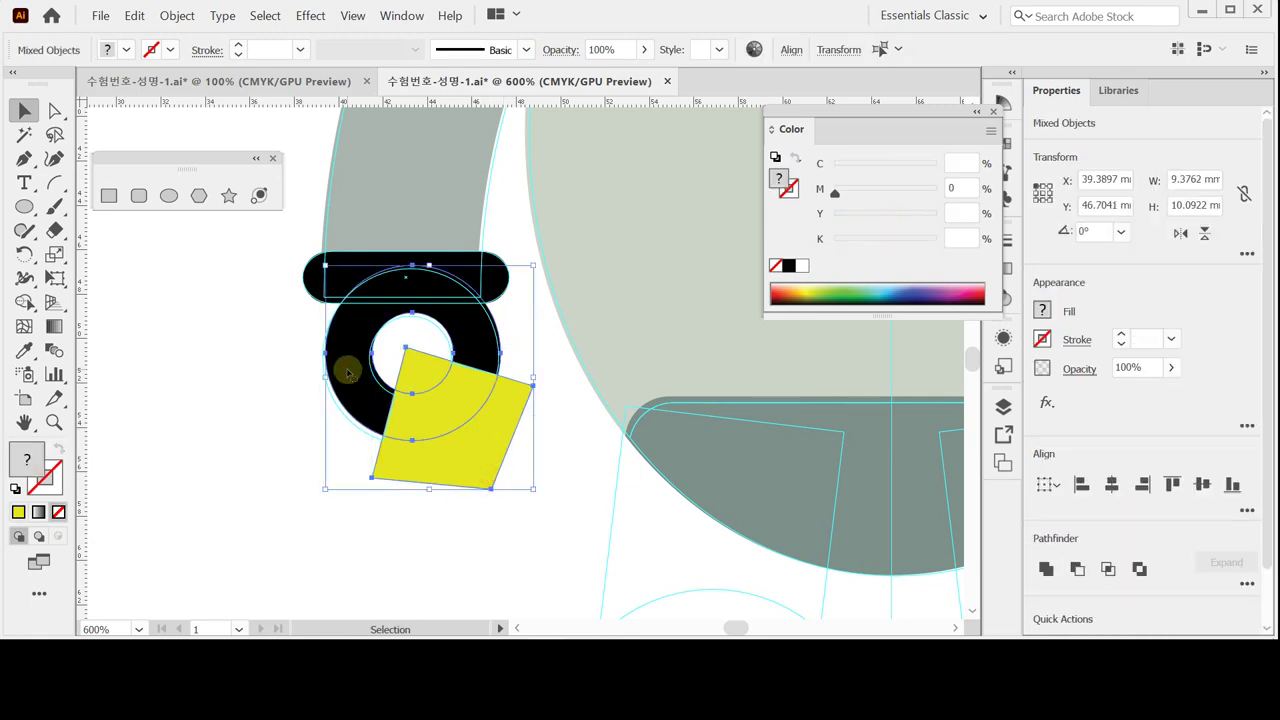
pyautogui.click(1076, 569)
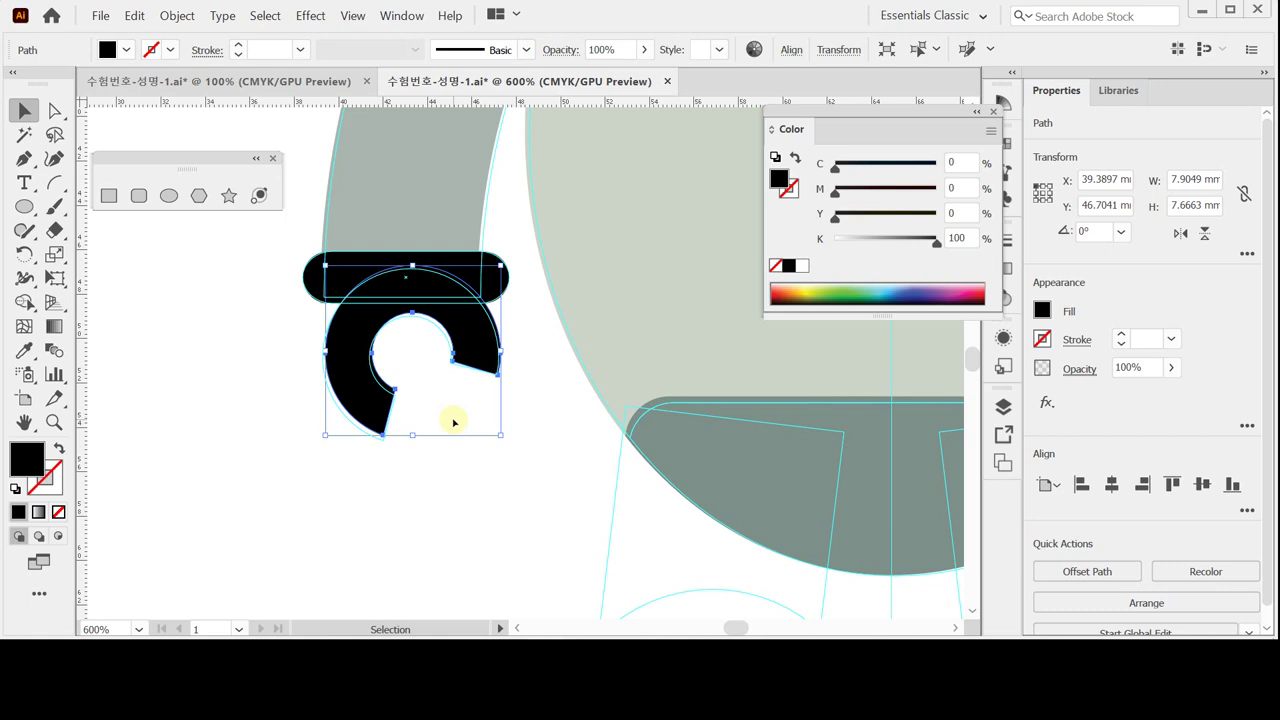
pyautogui.click(451, 420)
# - Draw a black circle about 7.9 mm wide in the empty space to the left of the finished hand
pyautogui.press('l')
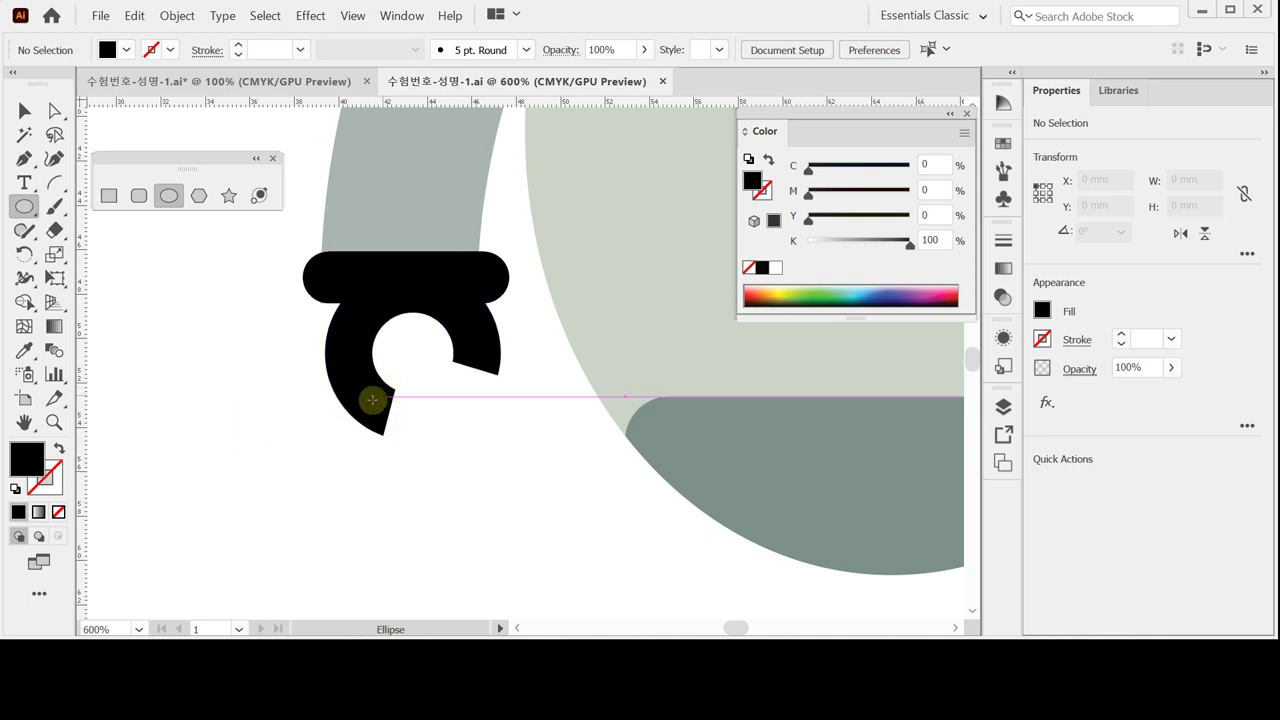
pyautogui.moveTo(417, 454); pyautogui.dragTo(477, 443)
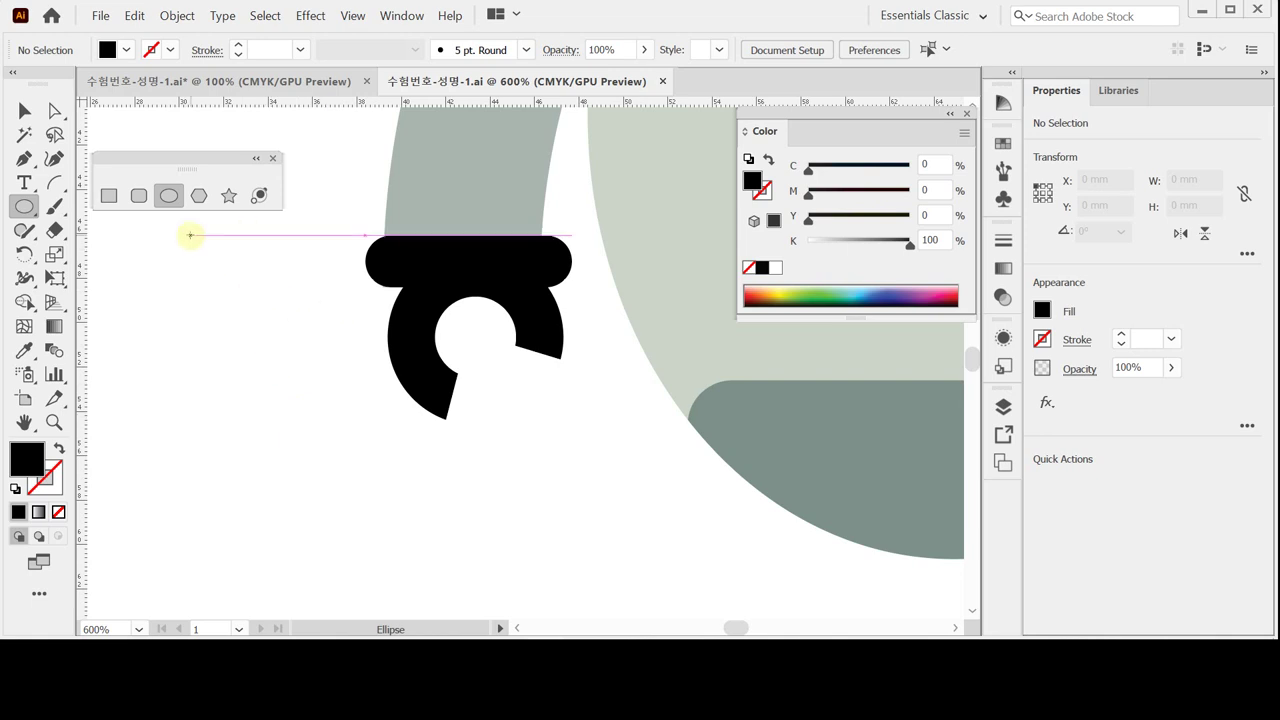
pyautogui.press('ctrl')
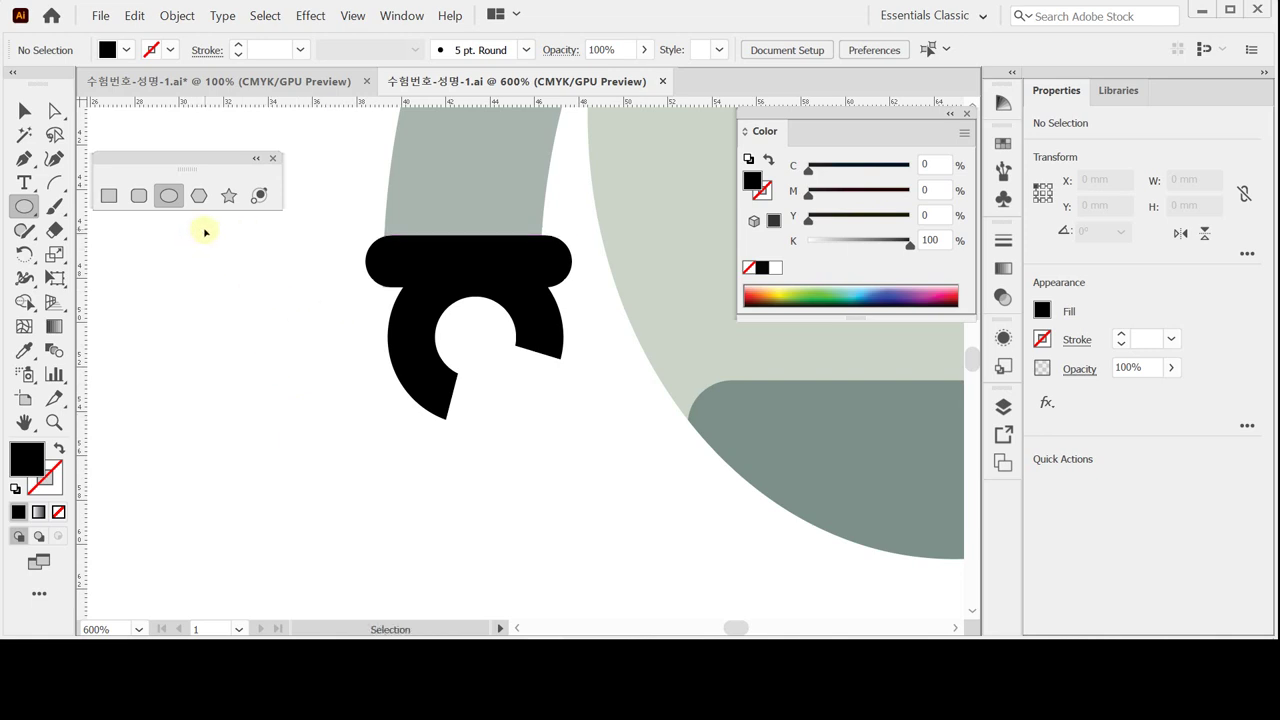
pyautogui.hotkey('ctrl', 'z')
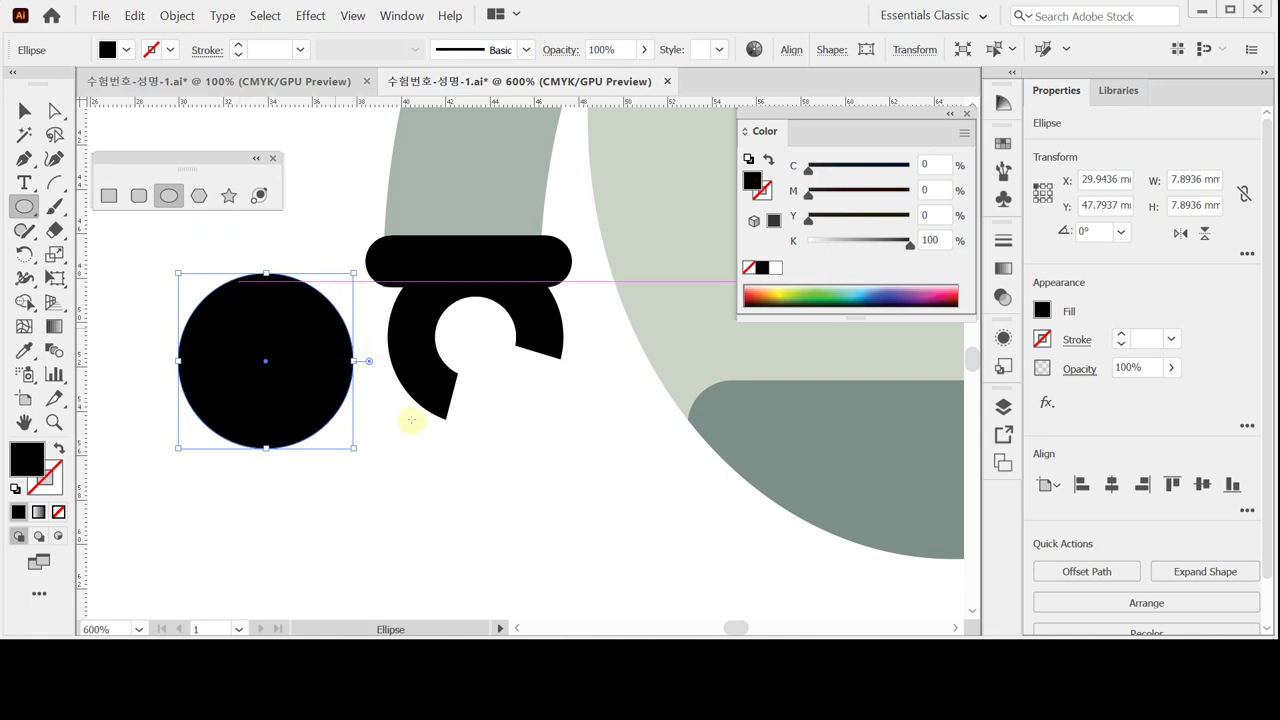
# - Turn the new black circle into a pie shape with a lower-right wedge open like the hand's gap
pyautogui.click(24, 112)
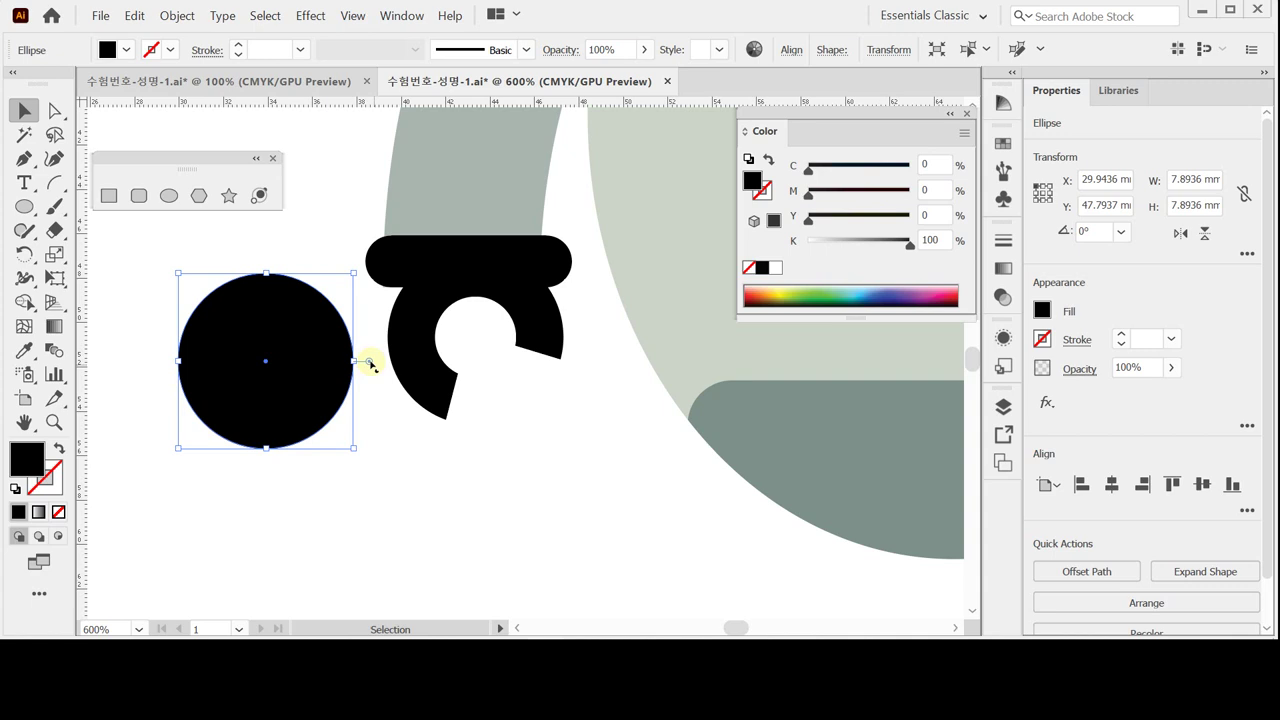
pyautogui.moveTo(366, 363); pyautogui.dragTo(240, 455)
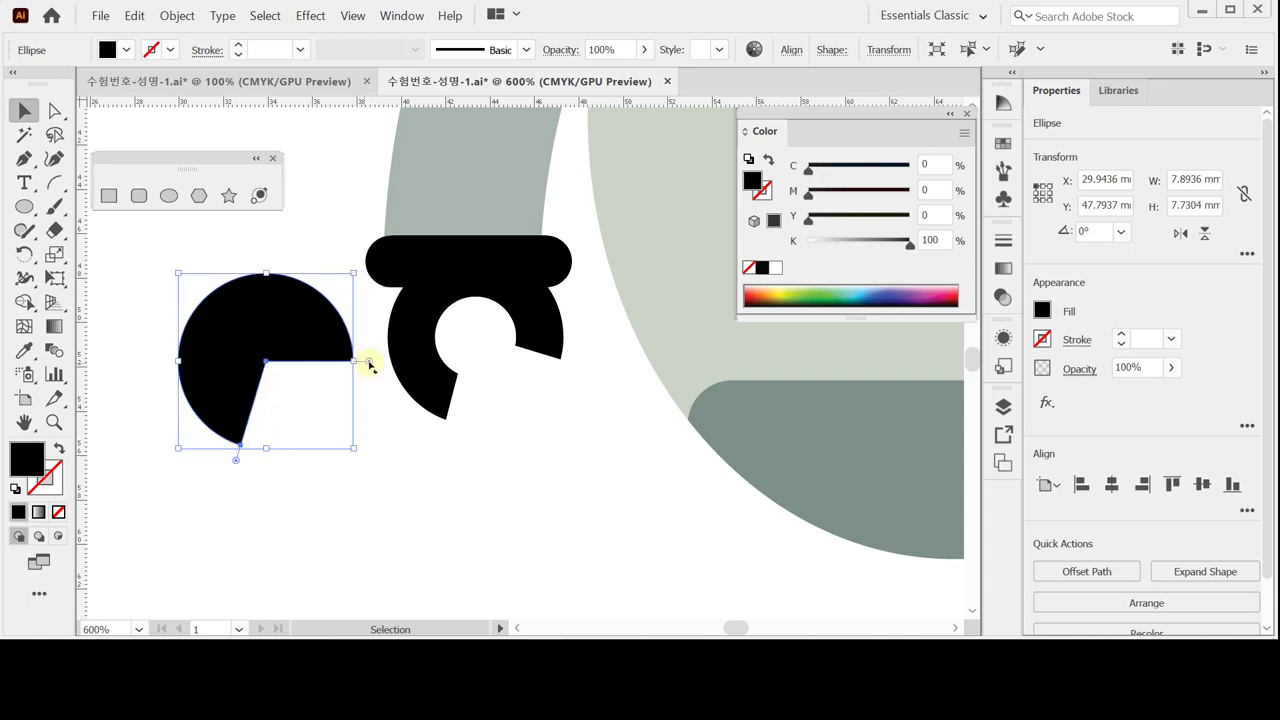
pyautogui.moveTo(366, 361); pyautogui.dragTo(367, 379)
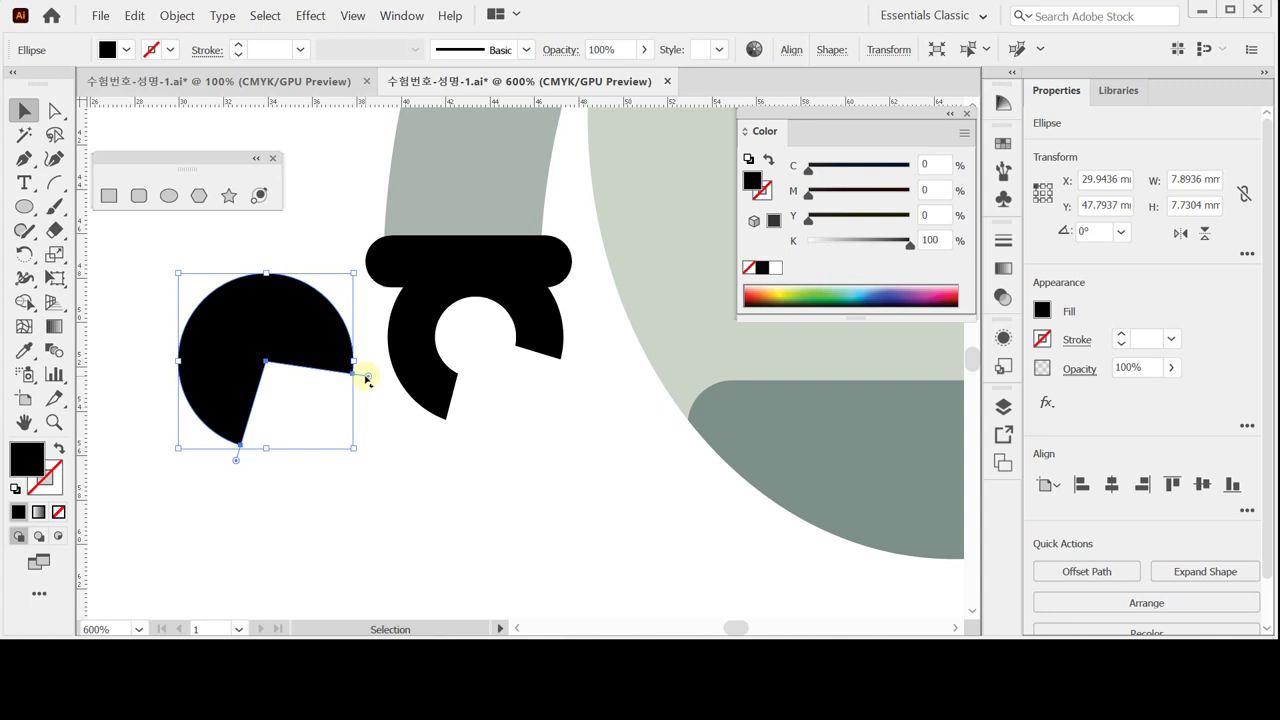
pyautogui.press('a')
pyautogui.click(392, 473)
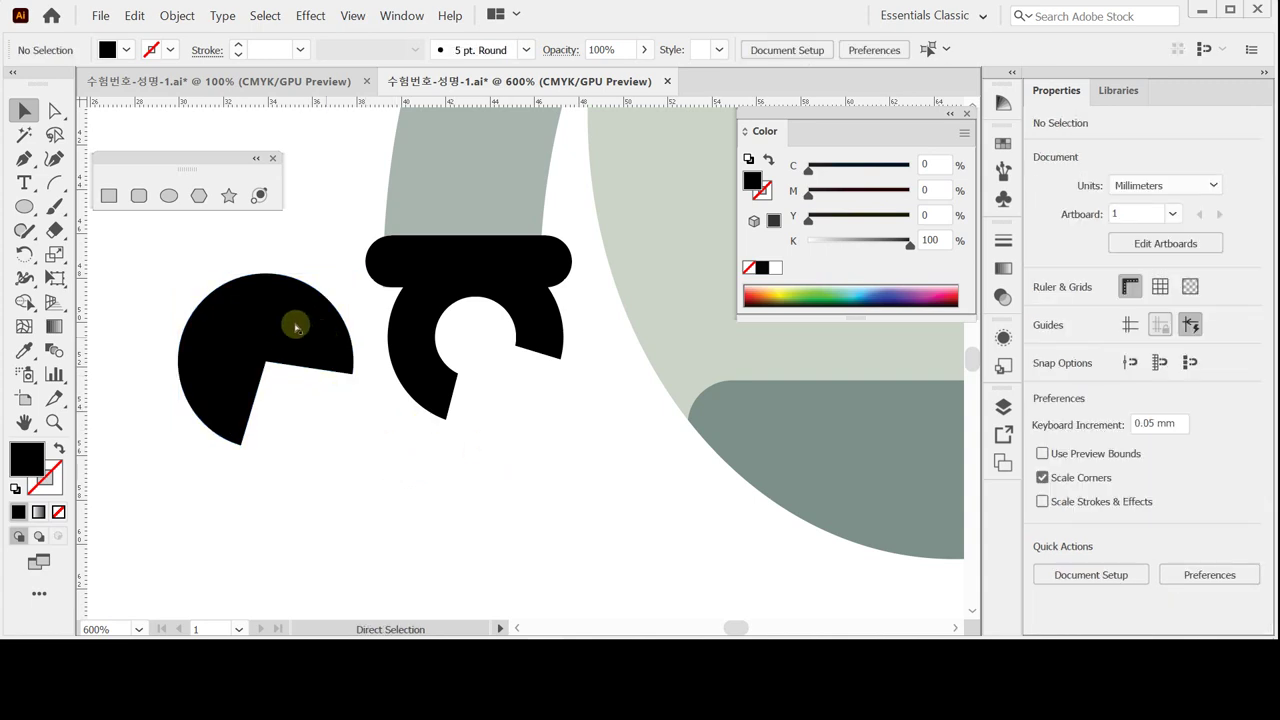
# - Draw a circle about 4.4 mm wide from the centre of the pie shape and fill it with yellow
pyautogui.click(169, 195)
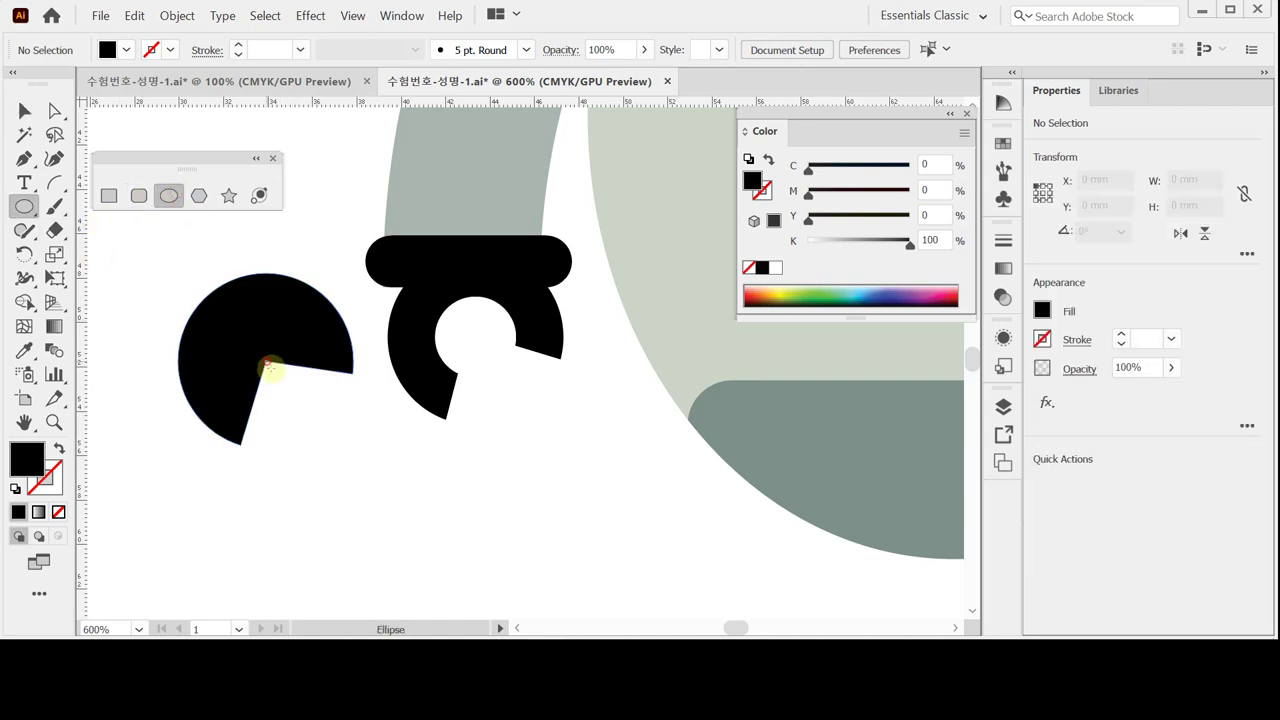
pyautogui.moveTo(266, 362); pyautogui.dragTo(313, 406)
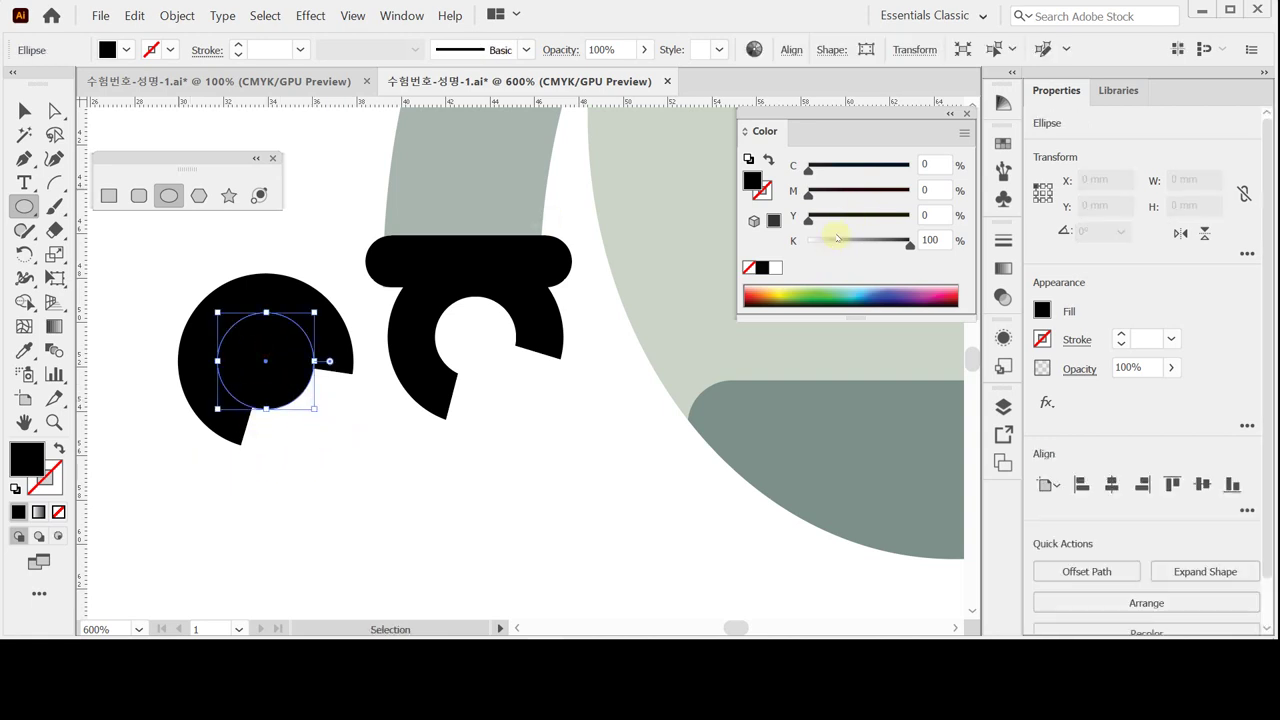
pyautogui.click(785, 296)
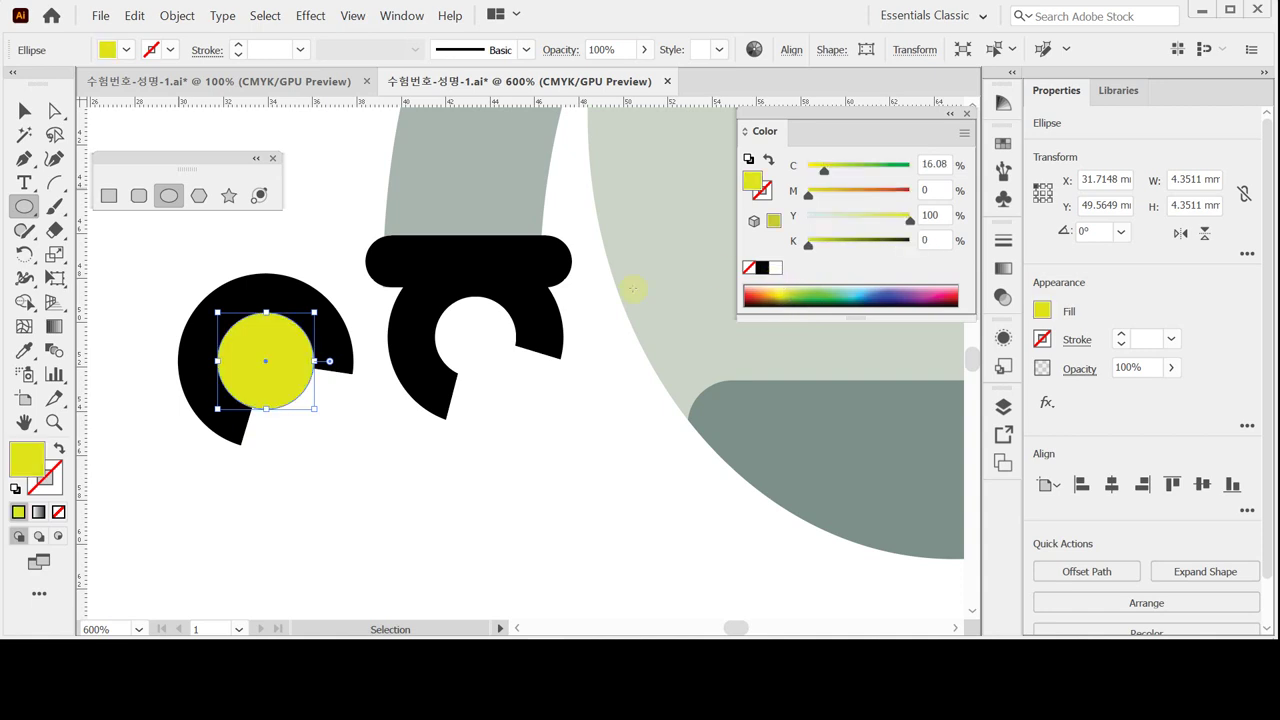
# - Subtract the yellow circle from the black pie shape with Minus Front, then delete the resulting practice ring
pyautogui.keyDown('ctrl'); pyautogui.click(177, 455); pyautogui.keyUp('ctrl')
pyautogui.moveTo(178, 460); pyautogui.dragTo(322, 356)
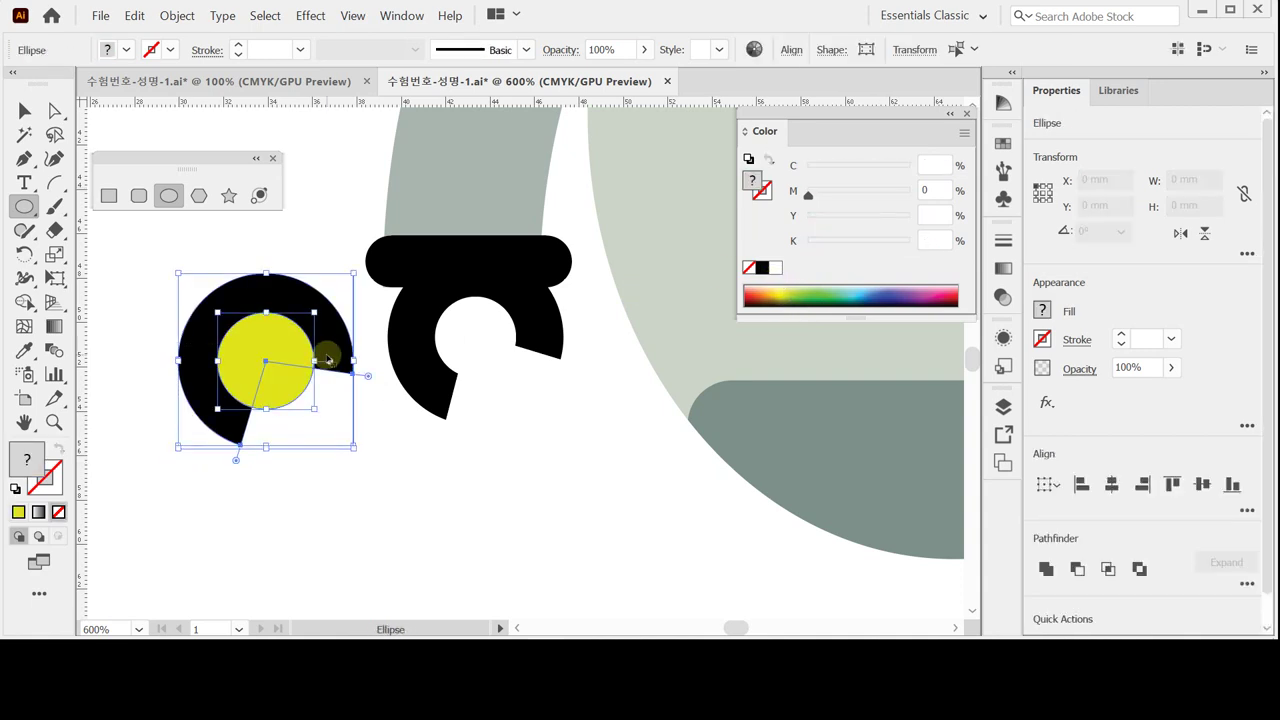
pyautogui.click(1077, 568)
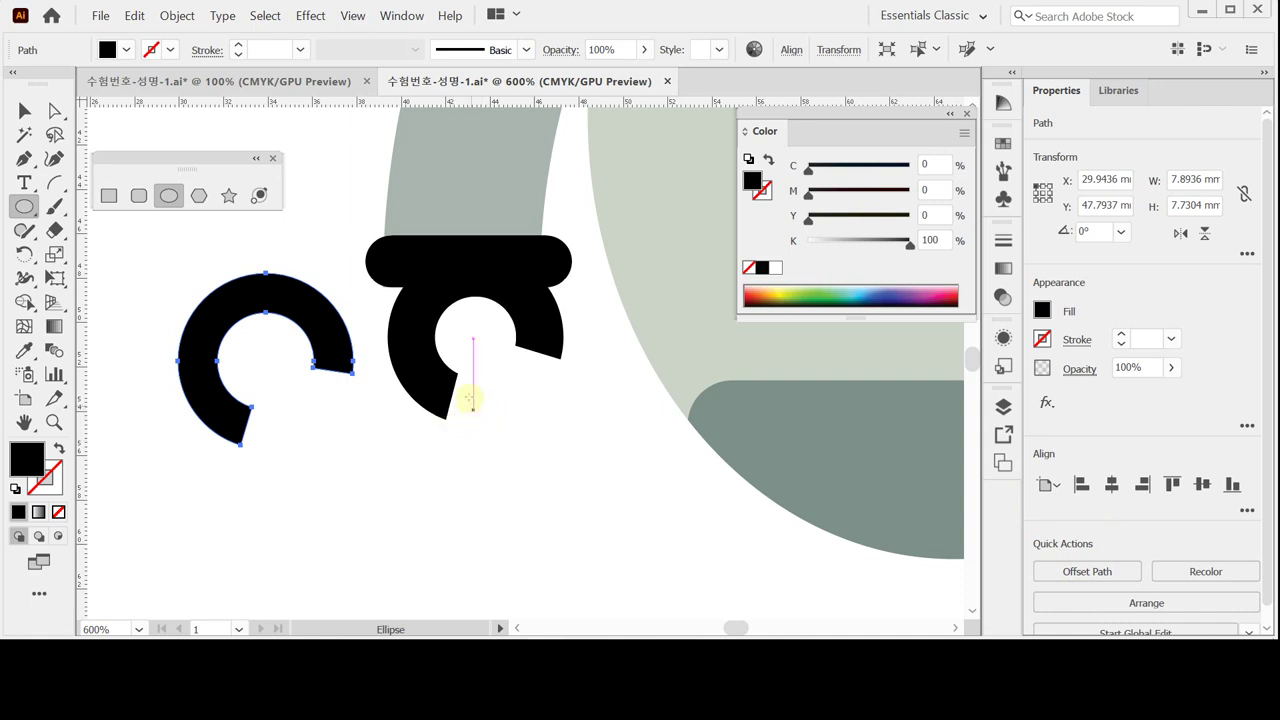
pyautogui.press('Delete')
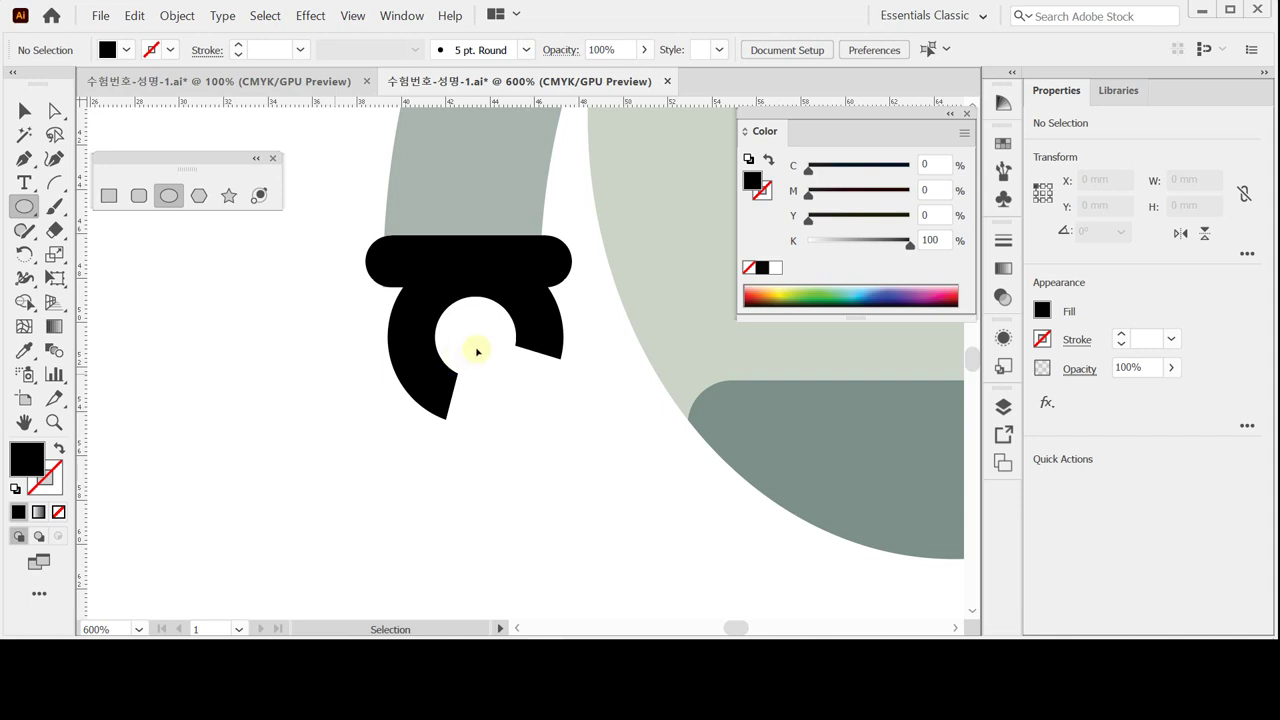
# - Save the document, then send the complete left arm with shoulder, bands and hand behind the body and deselect it
pyautogui.hotkey('ctrl', 's')
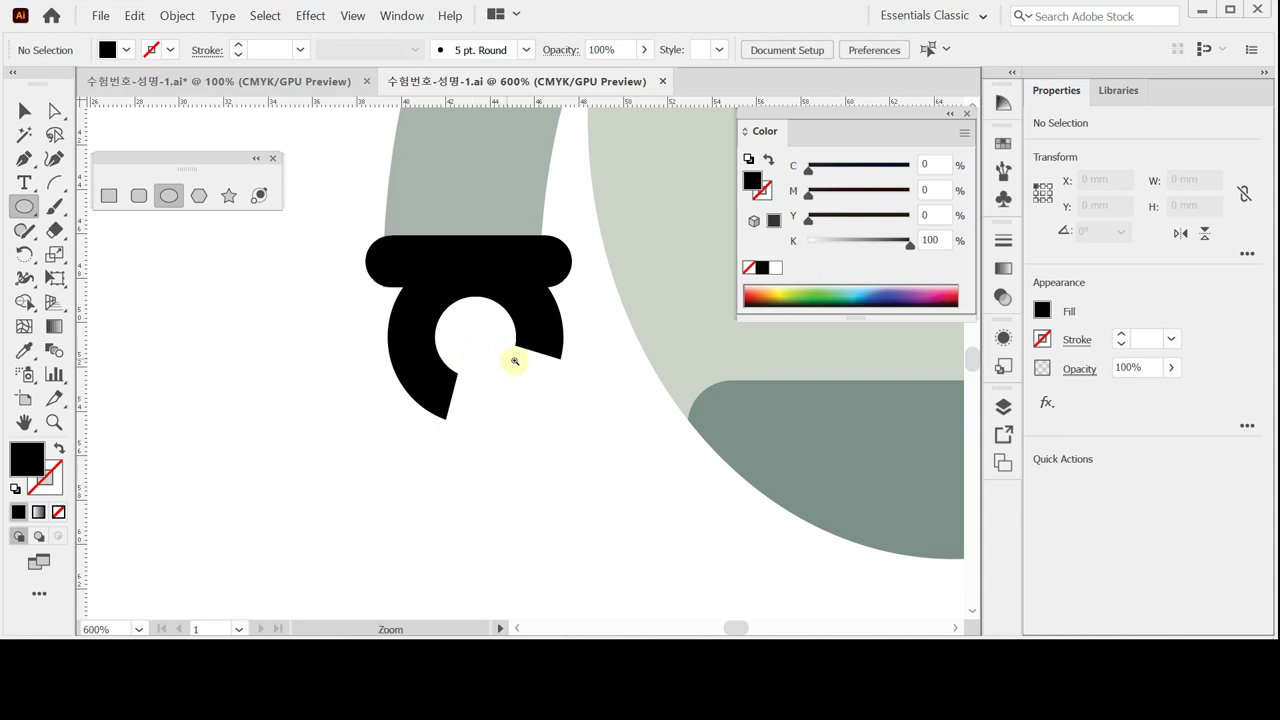
pyautogui.scroll(-2, 520, 345)
pyautogui.scroll(-1, 501, 313)
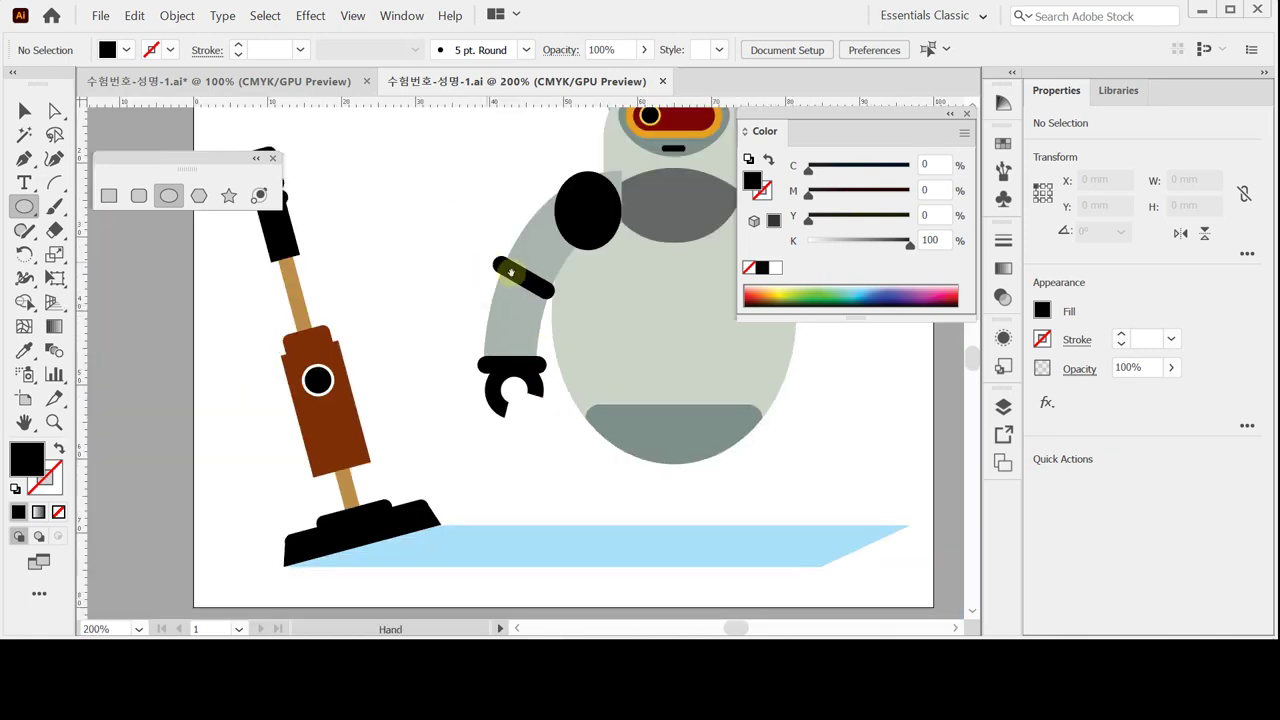
pyautogui.hscroll(2, 450, 250)
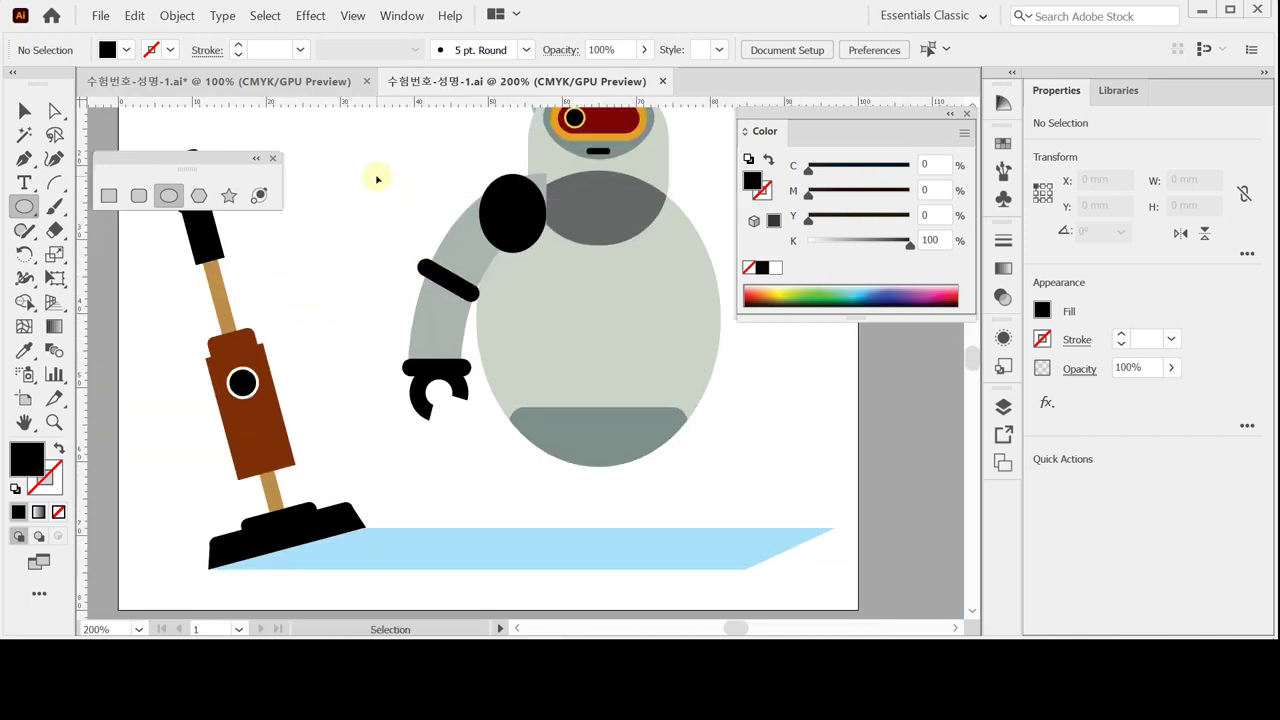
pyautogui.moveTo(374, 177); pyautogui.dragTo(440, 400)
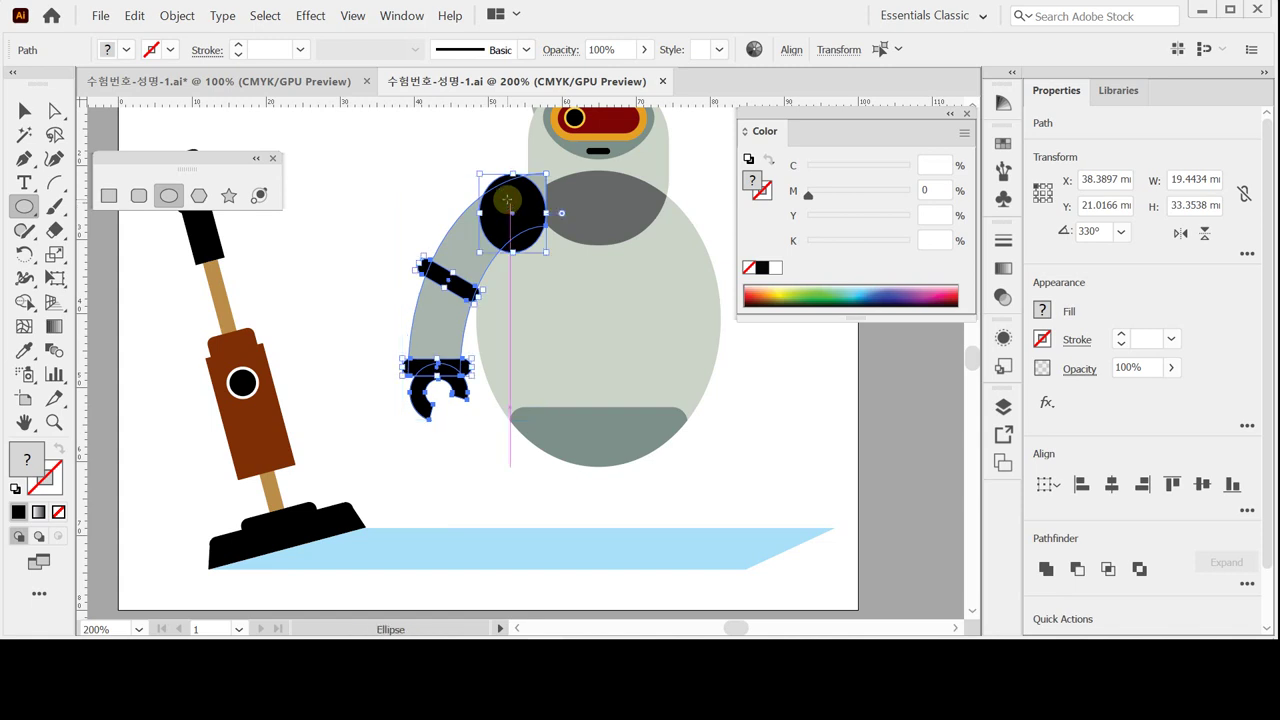
pyautogui.rightClick(508, 206)
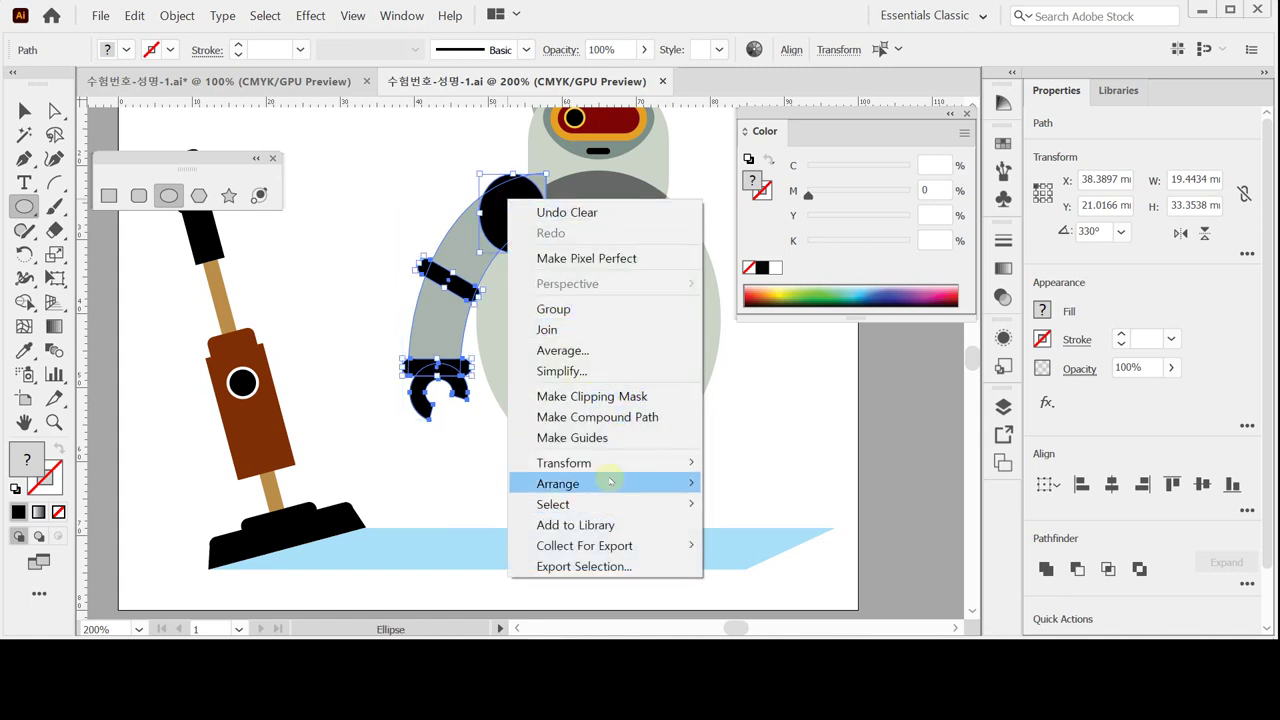
pyautogui.moveTo(606, 483)
pyautogui.click(738, 463)
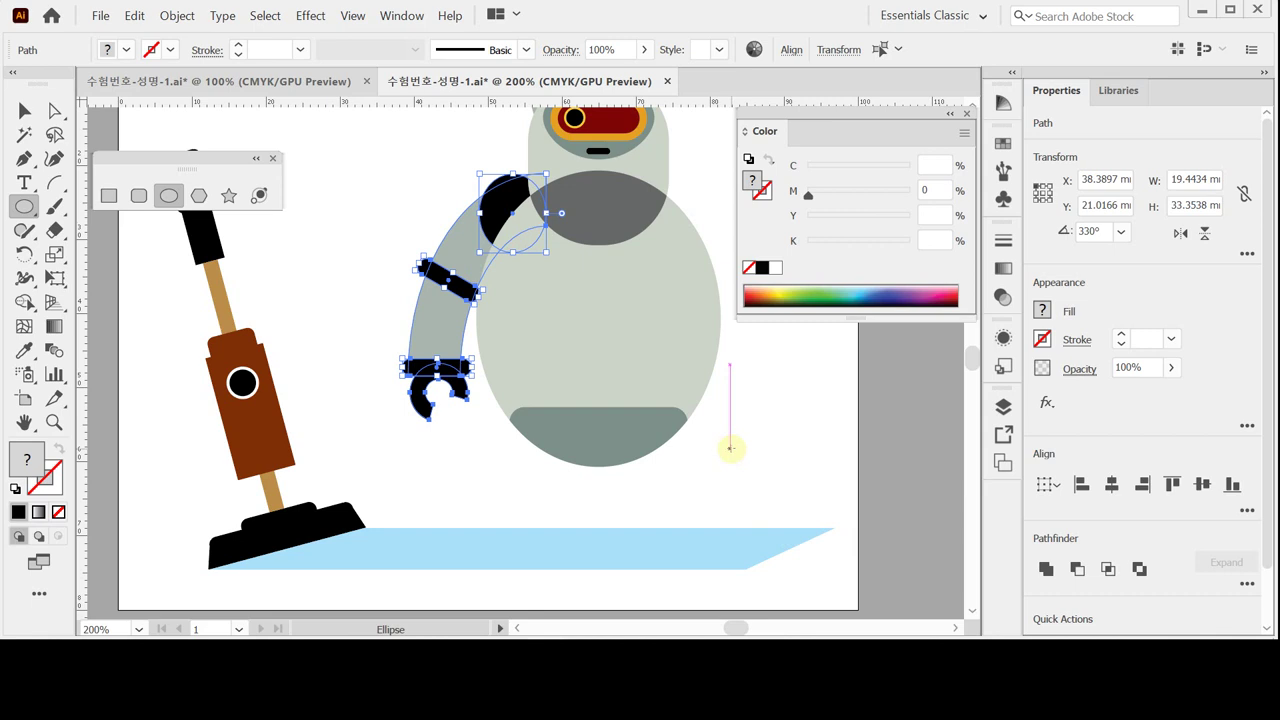
pyautogui.hotkey('ctrl', 'shift', 'a')
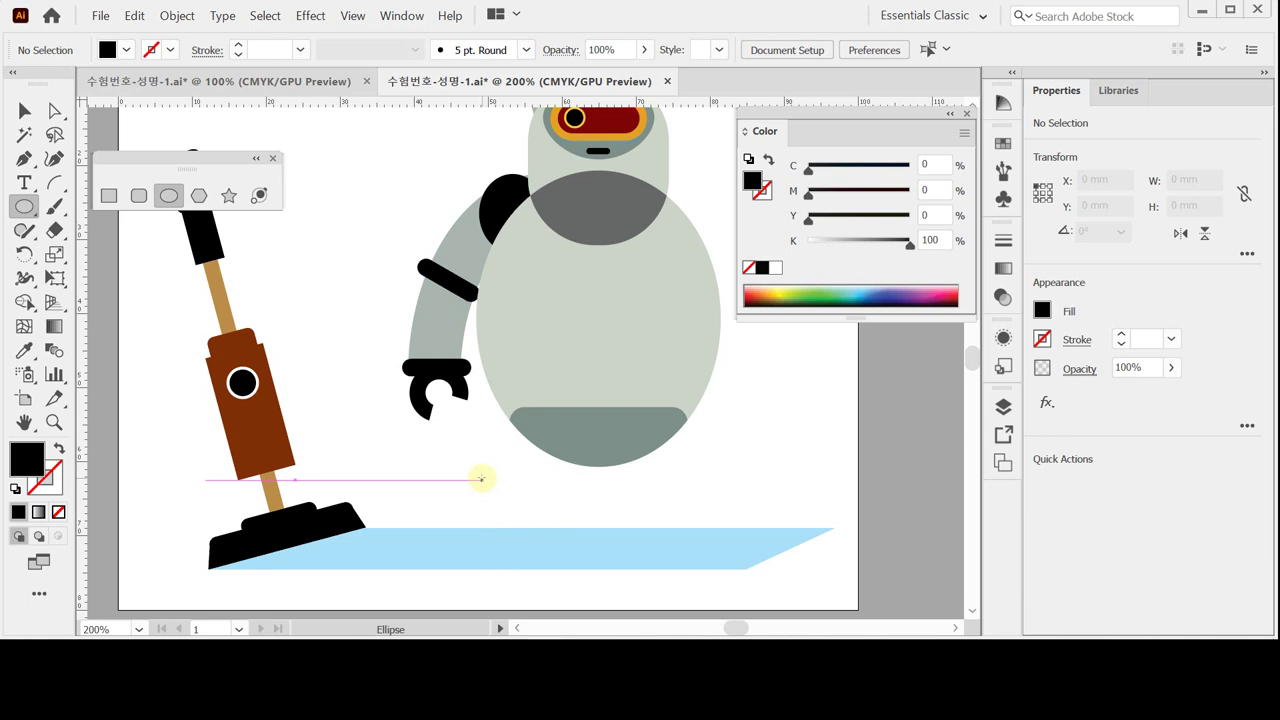
# - Show the guides and draw a line about 14 mm long down the middle of the left leg guide
pyautogui.press('ctrl')
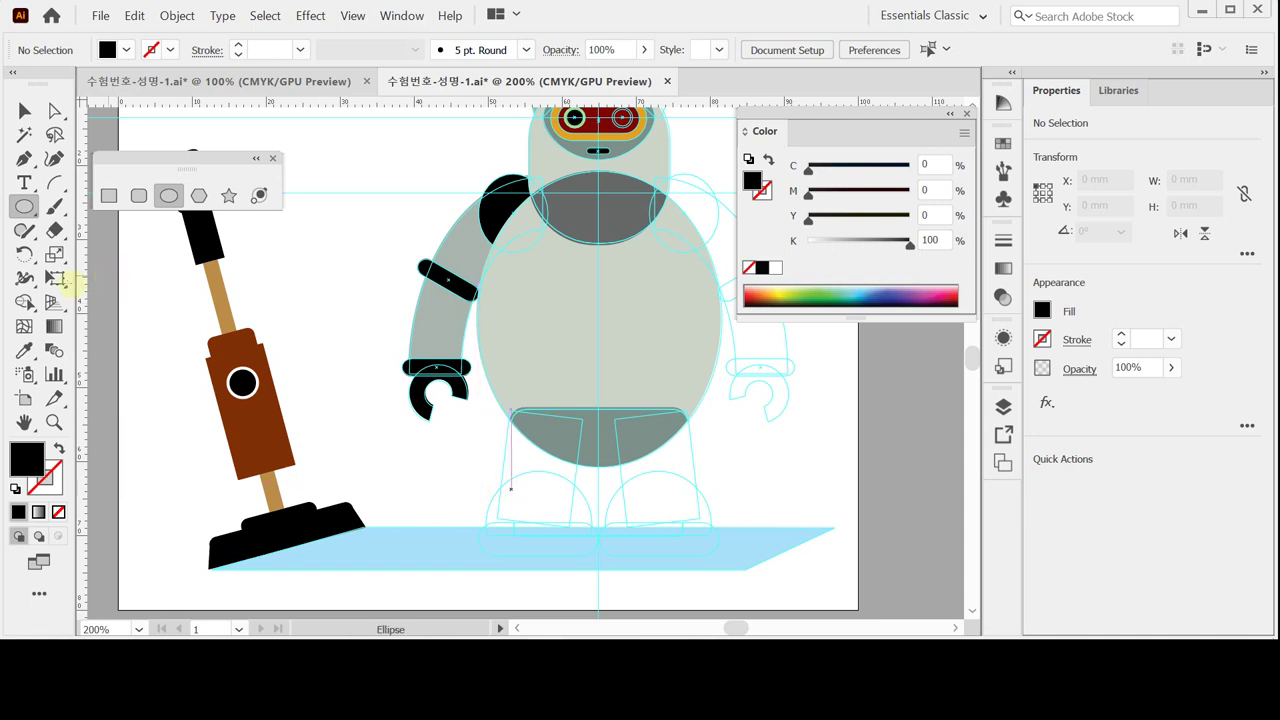
pyautogui.moveTo(56, 185); pyautogui.dragTo(112, 179)
pyautogui.moveTo(549, 418); pyautogui.dragTo(538, 523)
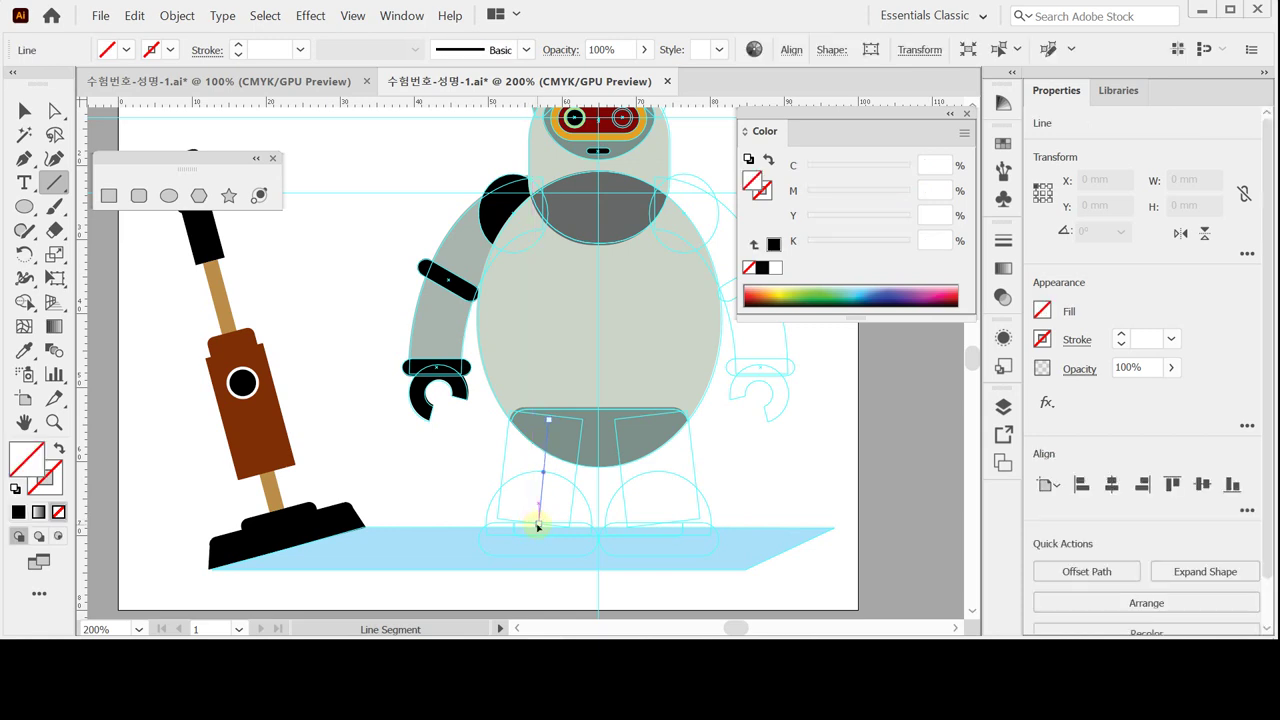
# - Set the leg line's stroke colour to C 60, M 50, Y 50, K 20
pyautogui.click(762, 190)
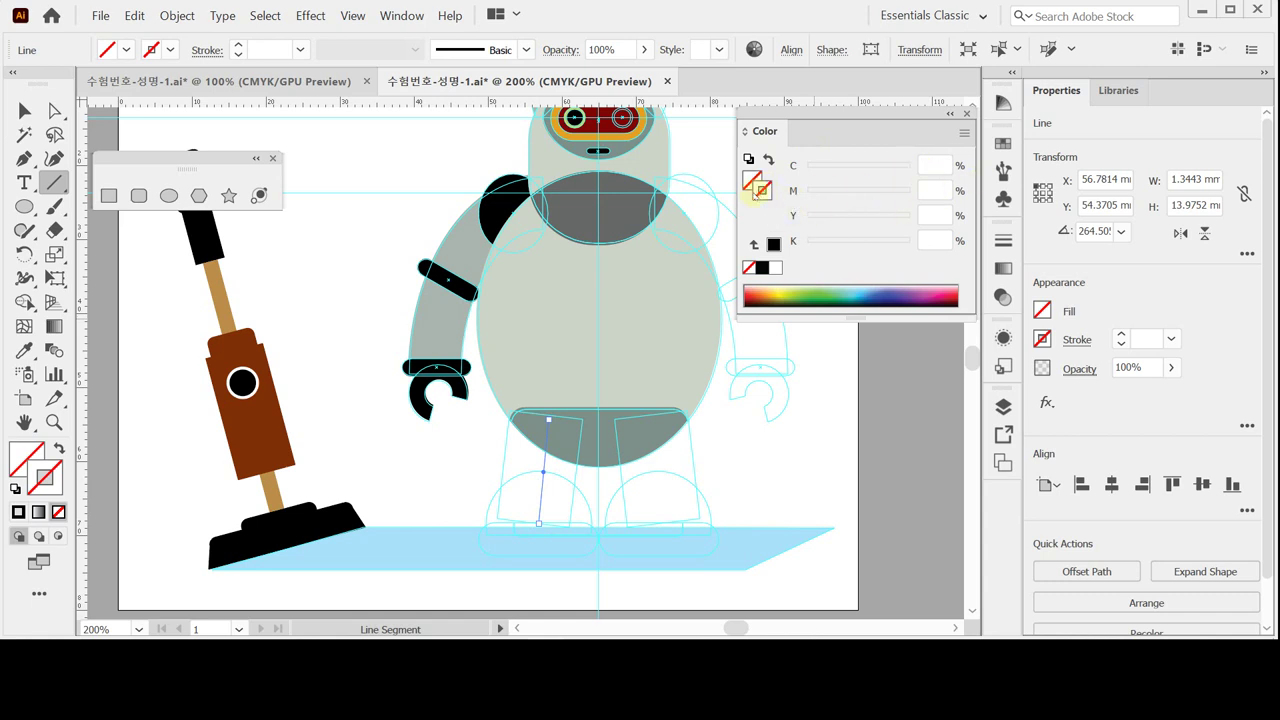
pyautogui.click(773, 268)
pyautogui.click(940, 166)
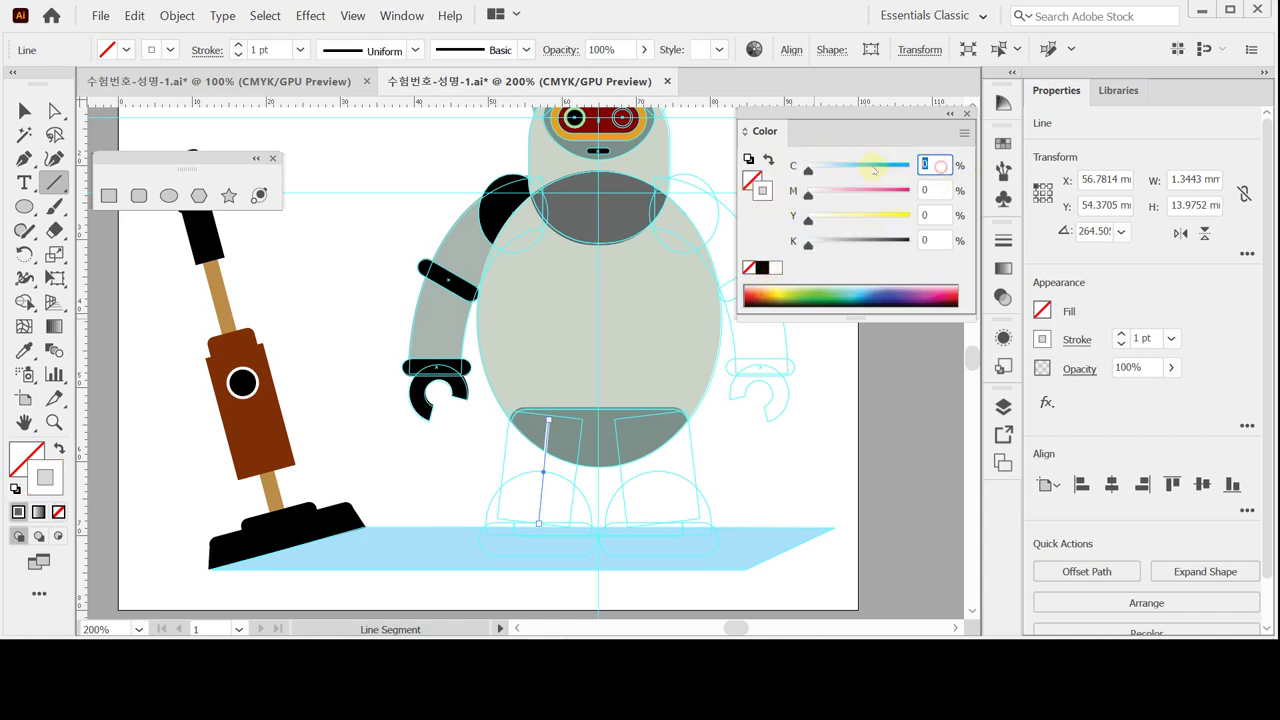
pyautogui.write('60')
pyautogui.press('Tab')
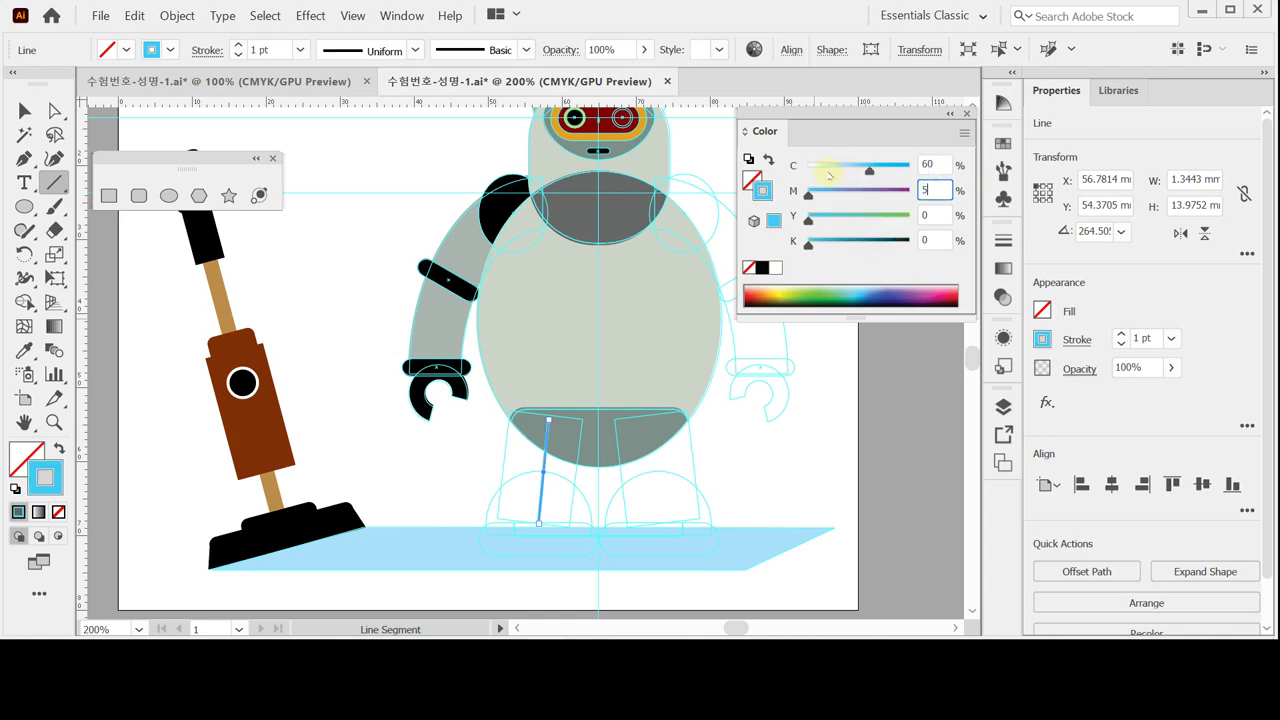
pyautogui.write('50')
pyautogui.press('Tab')
pyautogui.write('50')
pyautogui.press('Tab')
pyautogui.write('2')
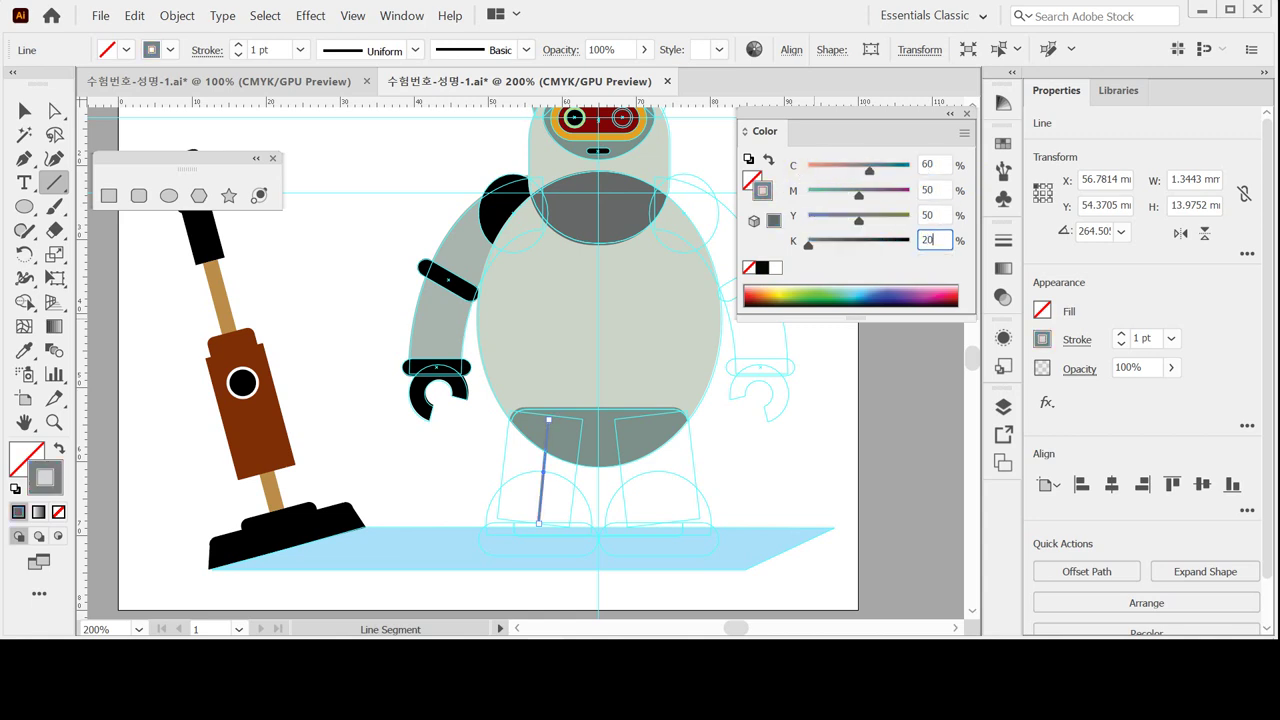
pyautogui.press('Return')
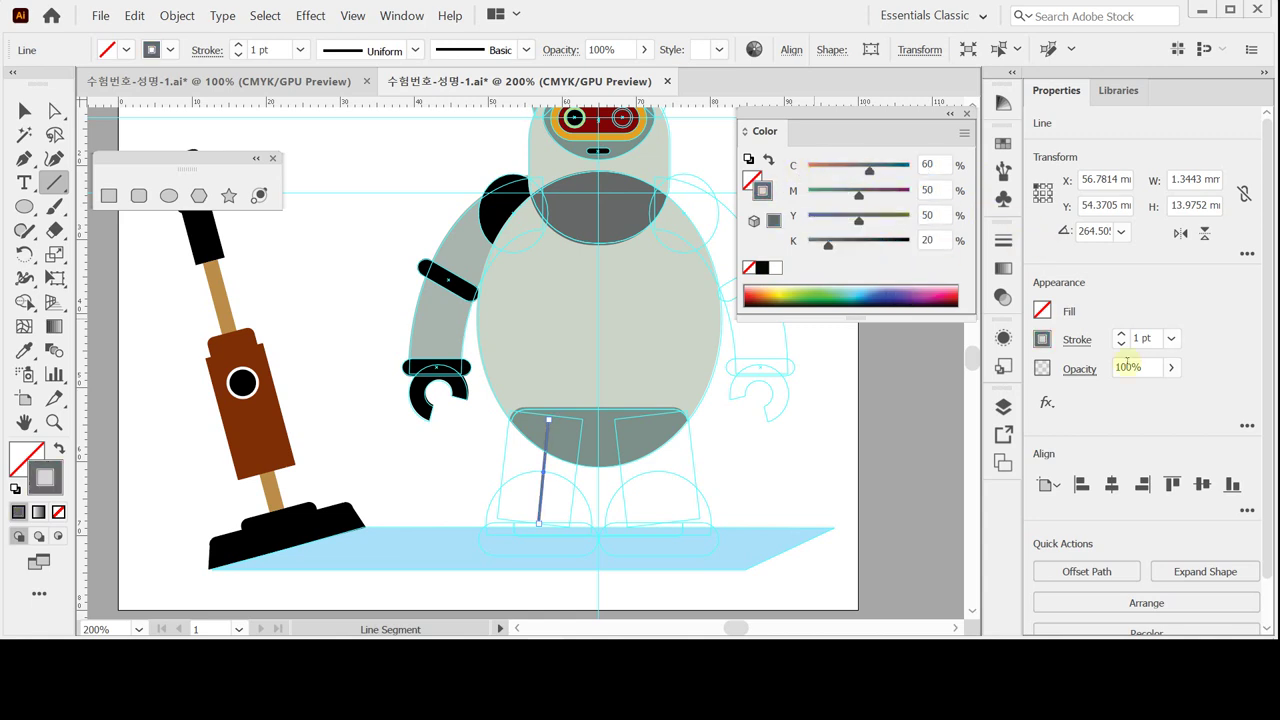
# - Set the leg line's stroke weight to 28 pt
pyautogui.click(1171, 338)
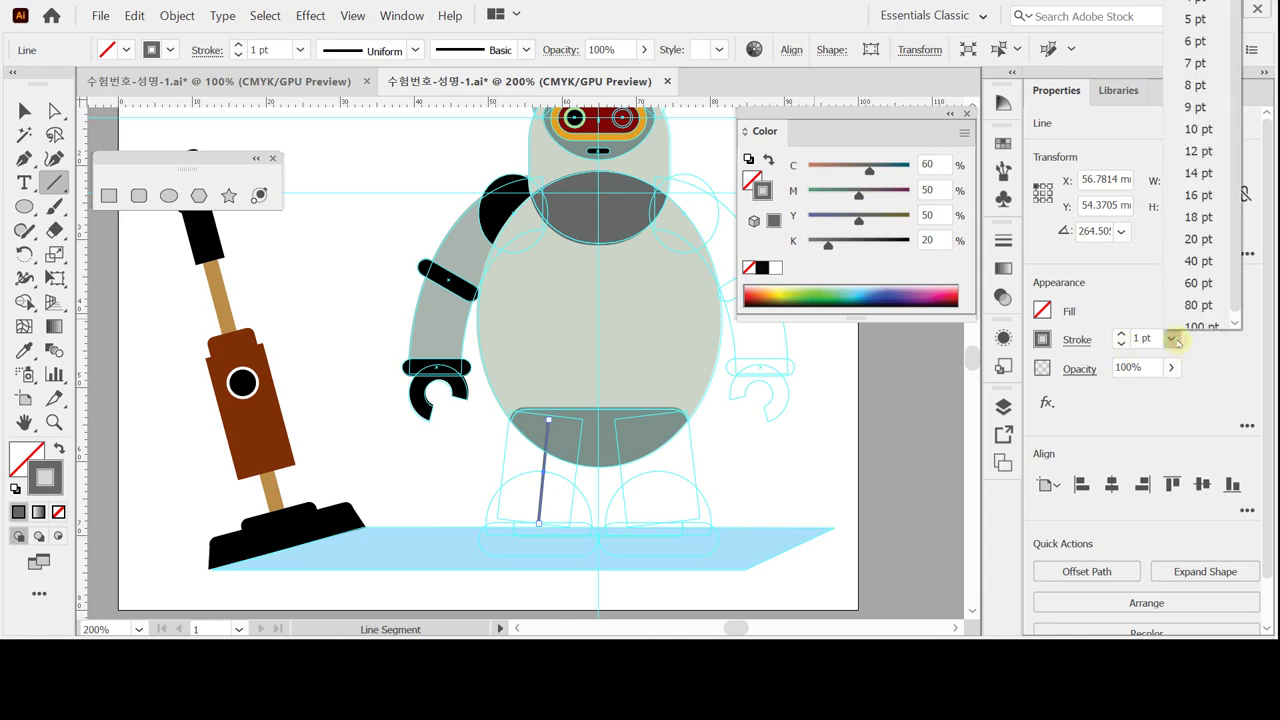
pyautogui.click(1198, 239)
pyautogui.click(1145, 338)
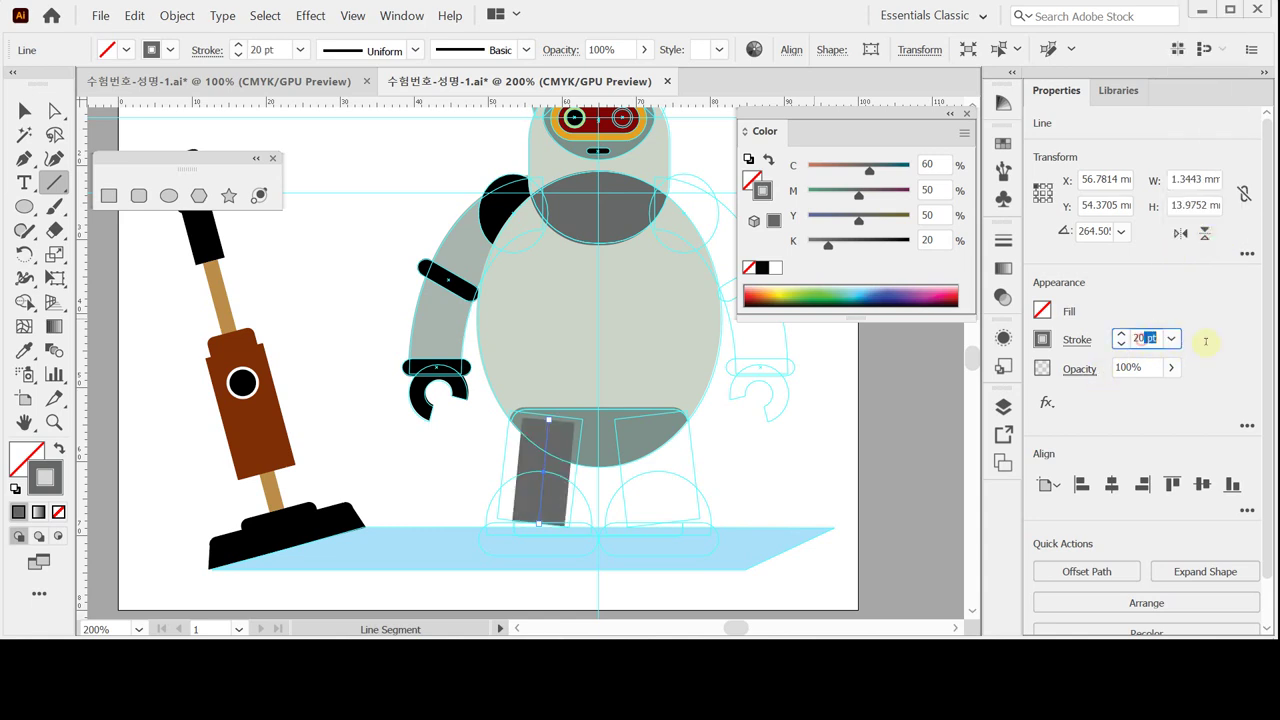
pyautogui.write('28')
pyautogui.press('Return')
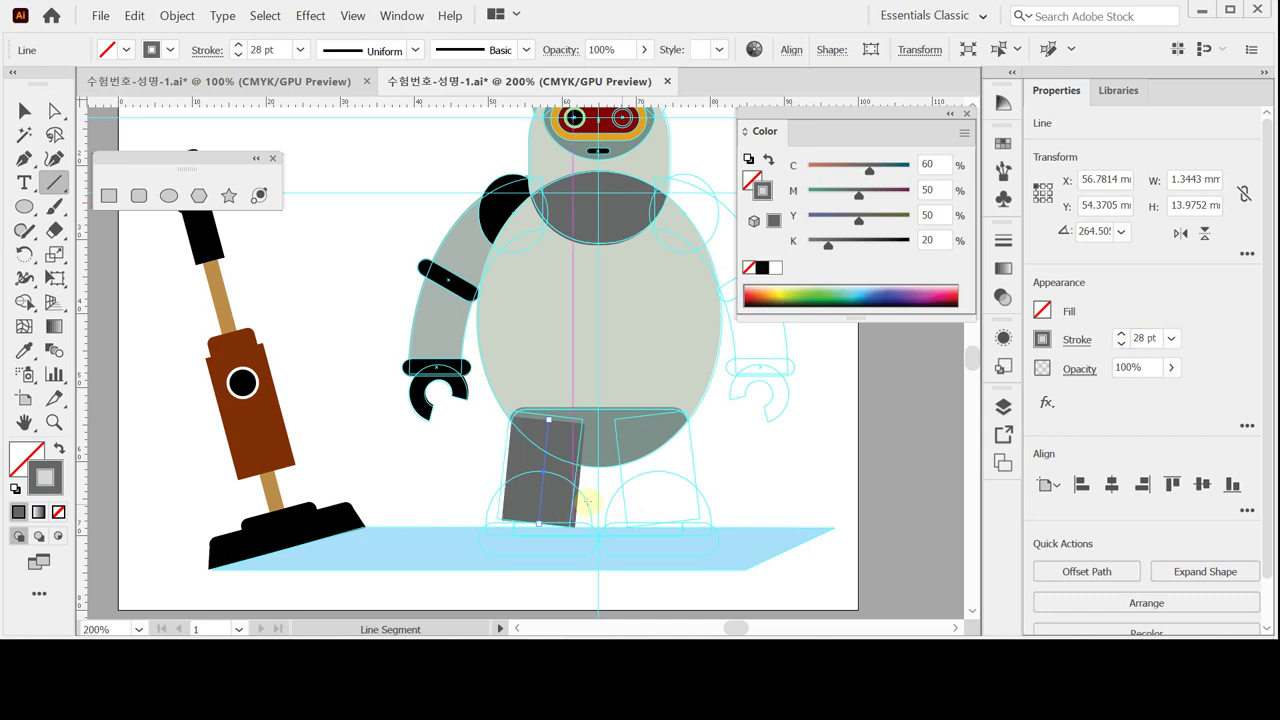
# - Shift the leg line's lower end slightly outward to match the guide's slant, then outline its stroke
pyautogui.moveTo(537, 524); pyautogui.dragTo(532, 523)
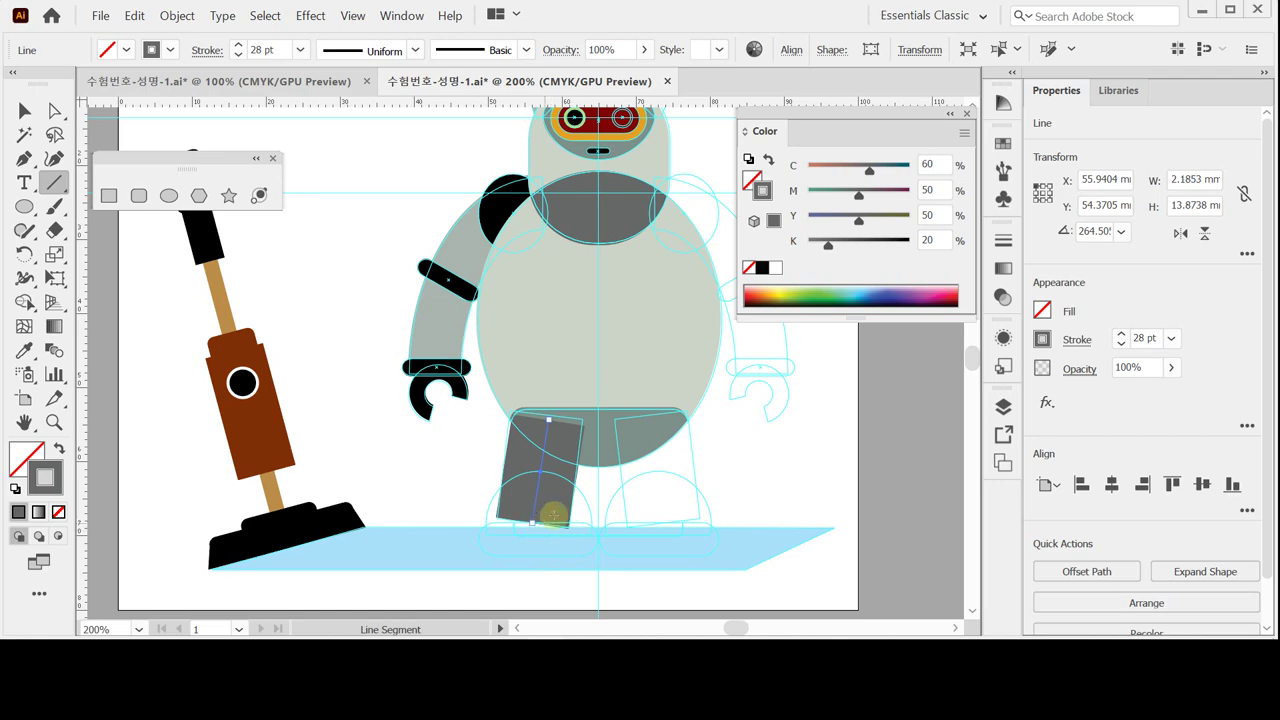
pyautogui.click(177, 16)
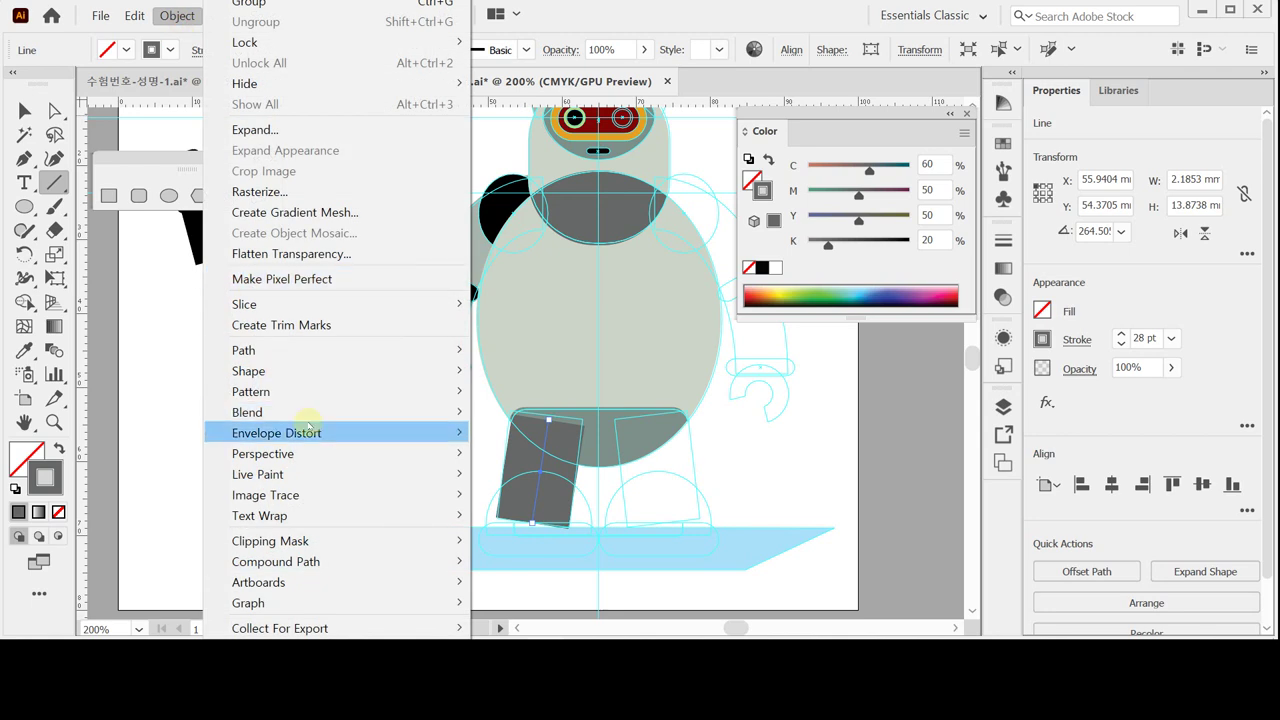
pyautogui.moveTo(325, 350)
pyautogui.click(563, 398)
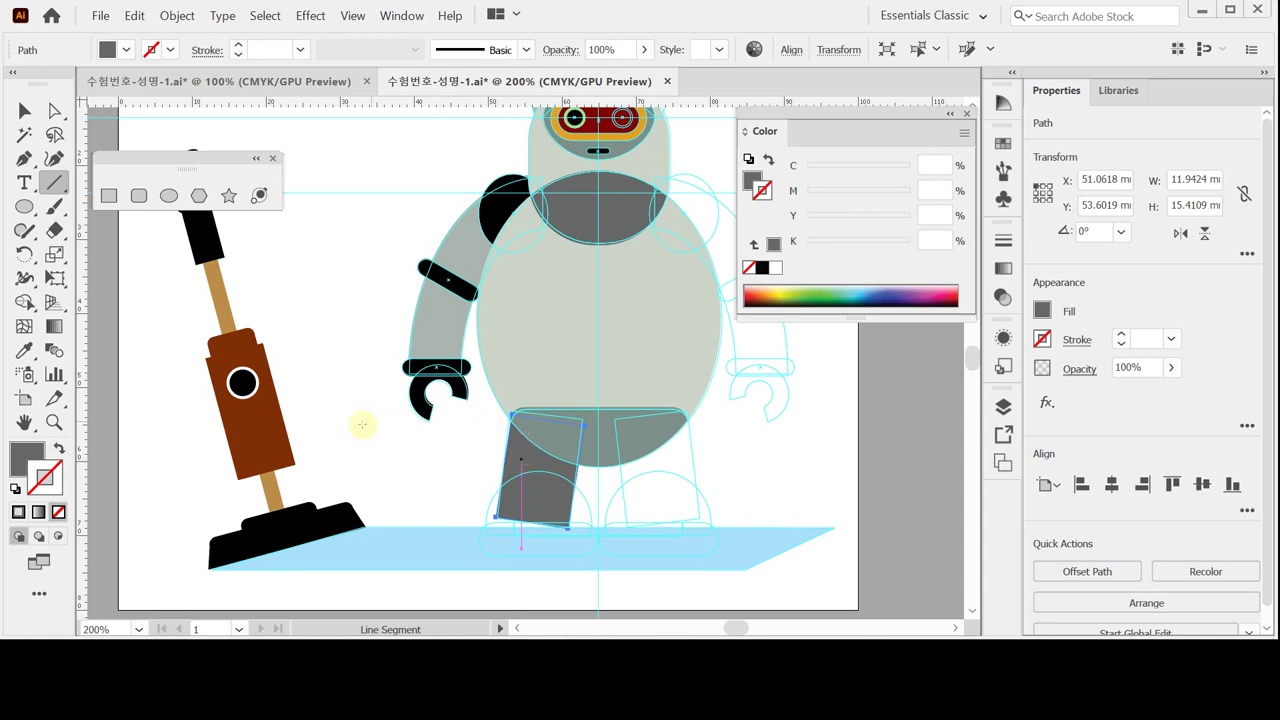
# - Draw a circle about 14.5 mm wide over the round foot guide of the left leg
pyautogui.click(167, 194)
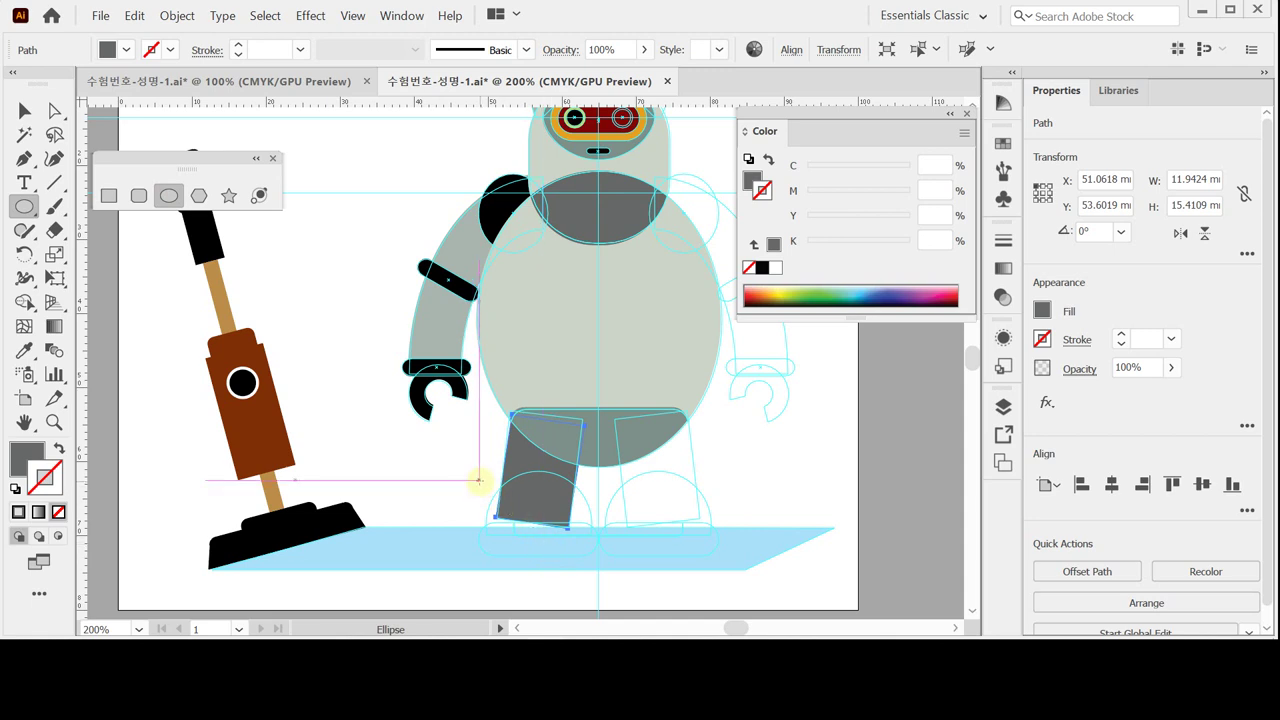
pyautogui.moveTo(480, 476); pyautogui.dragTo(551, 558)
pyautogui.scroll(1, 573, 528)
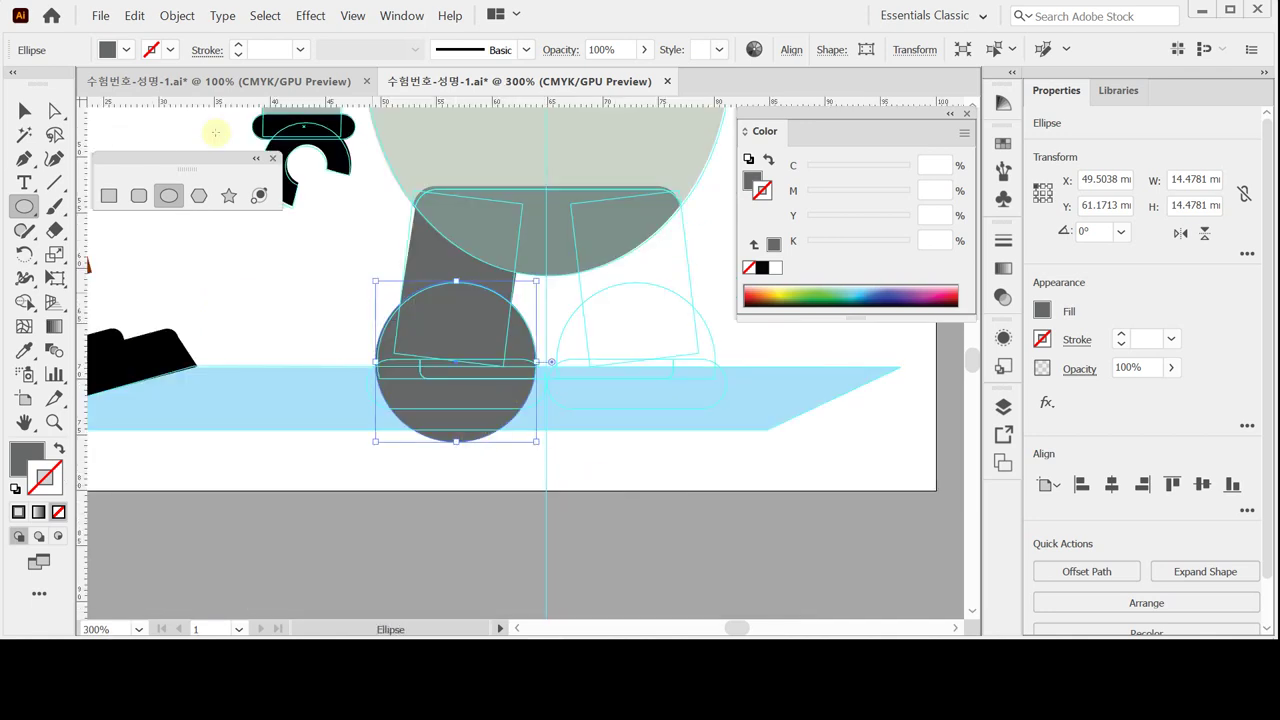
# - Cover the foot circle's lower part with a pale yellow rectangle about 24 by 7.6 mm and subtract it with Minus Front
pyautogui.click(111, 195)
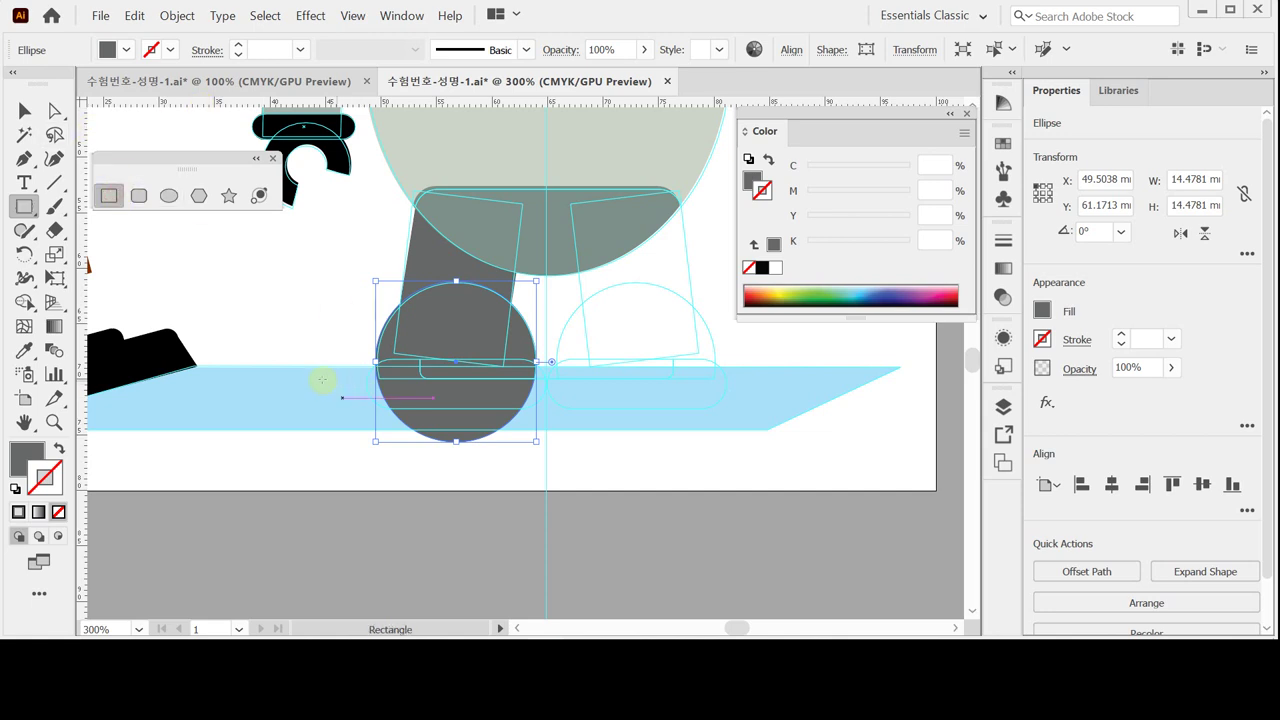
pyautogui.moveTo(322, 380); pyautogui.dragTo(589, 463)
pyautogui.click(752, 180)
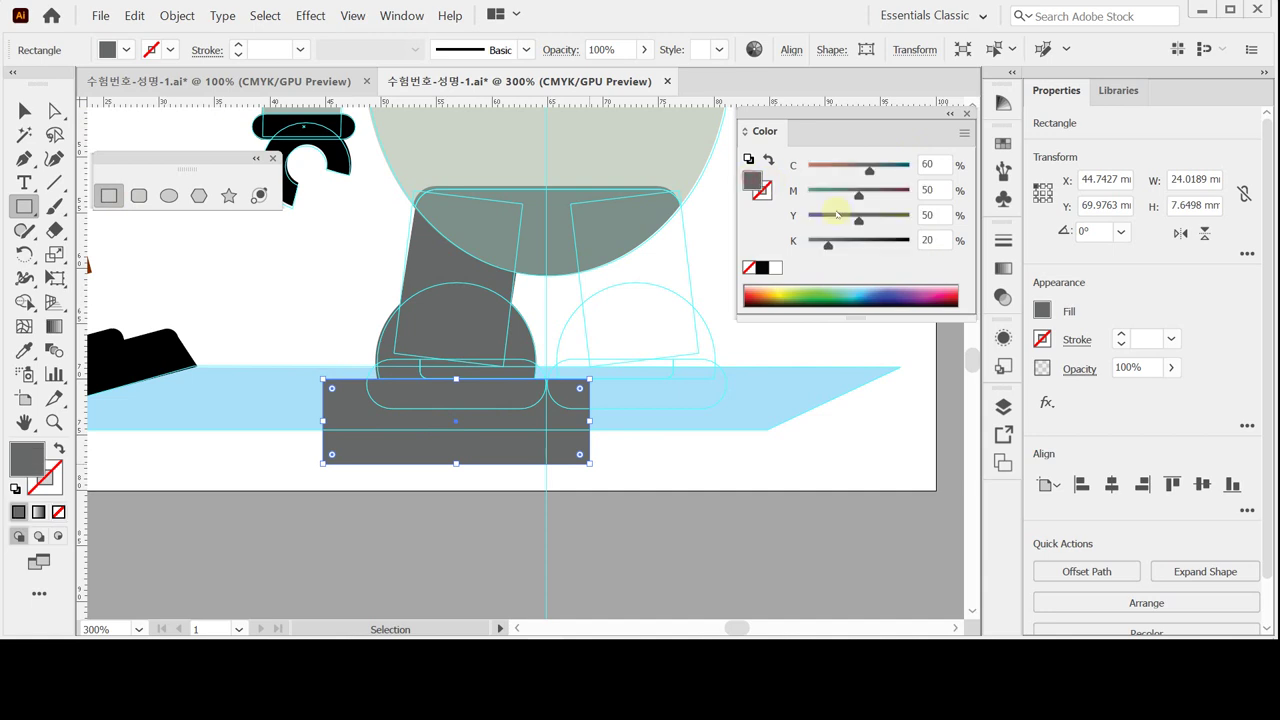
pyautogui.click(868, 294)
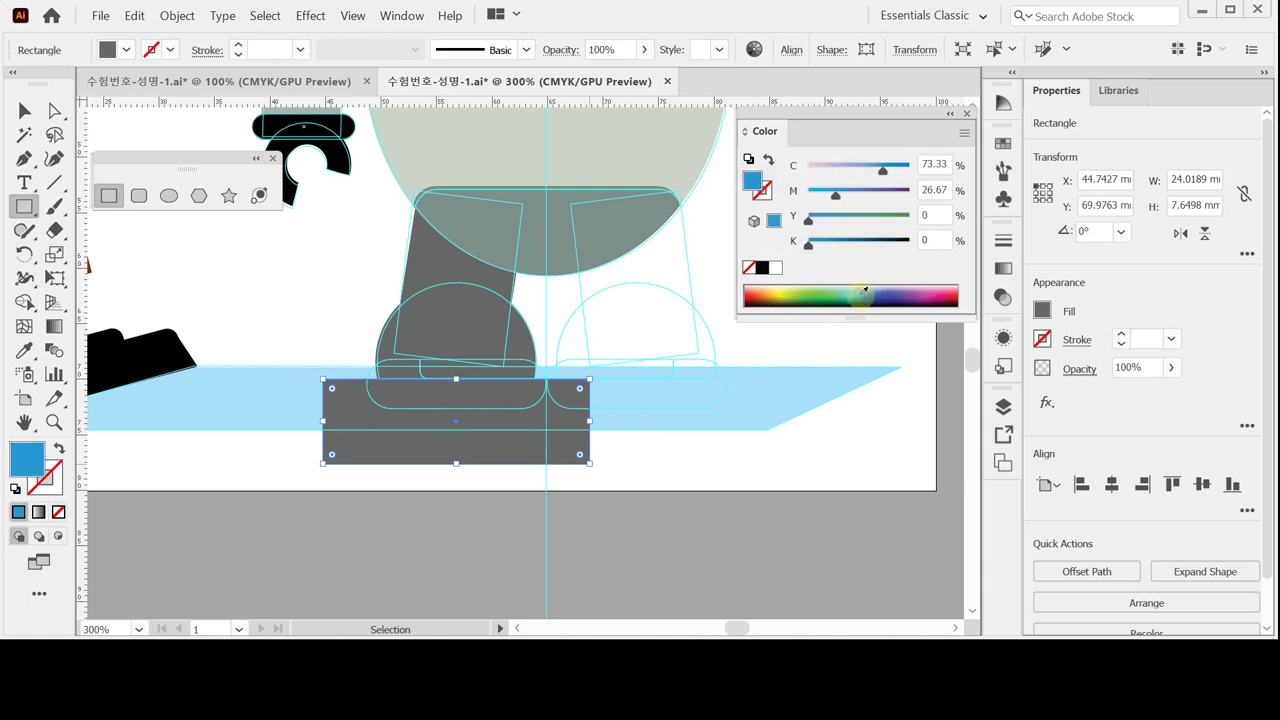
pyautogui.click(783, 286)
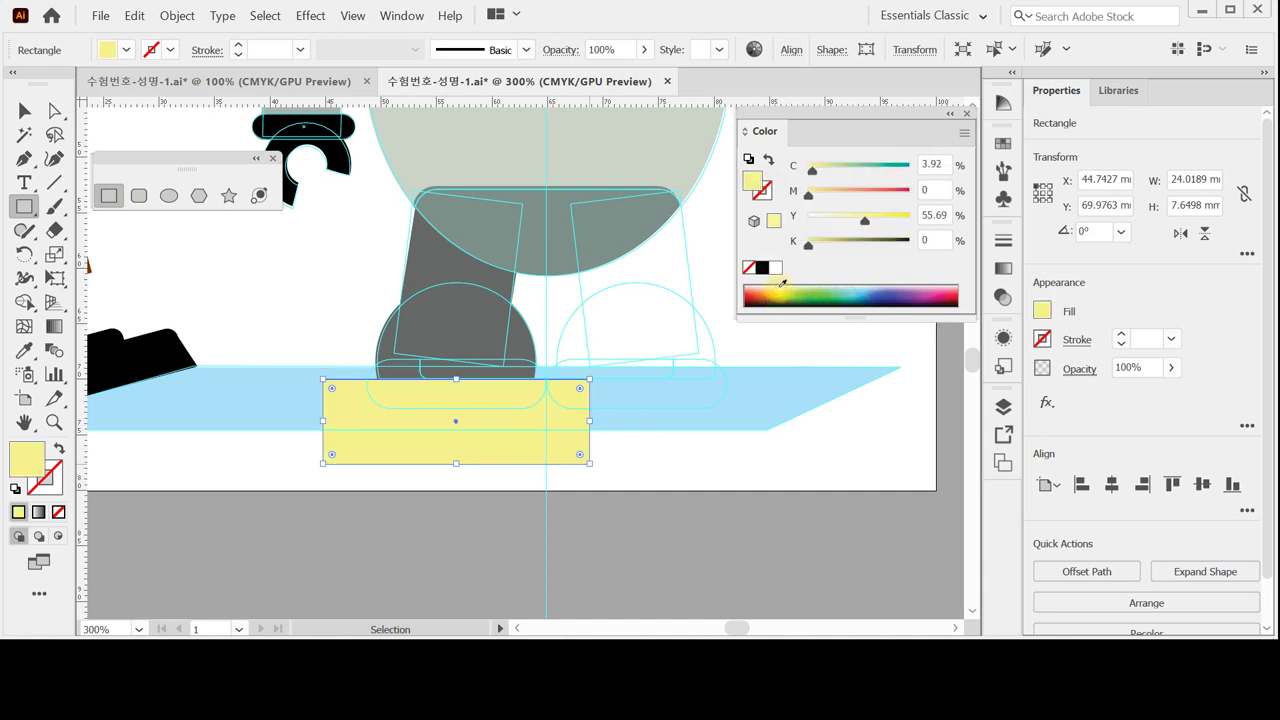
pyautogui.keyDown('shift'); pyautogui.click(540, 432); pyautogui.keyUp('shift')
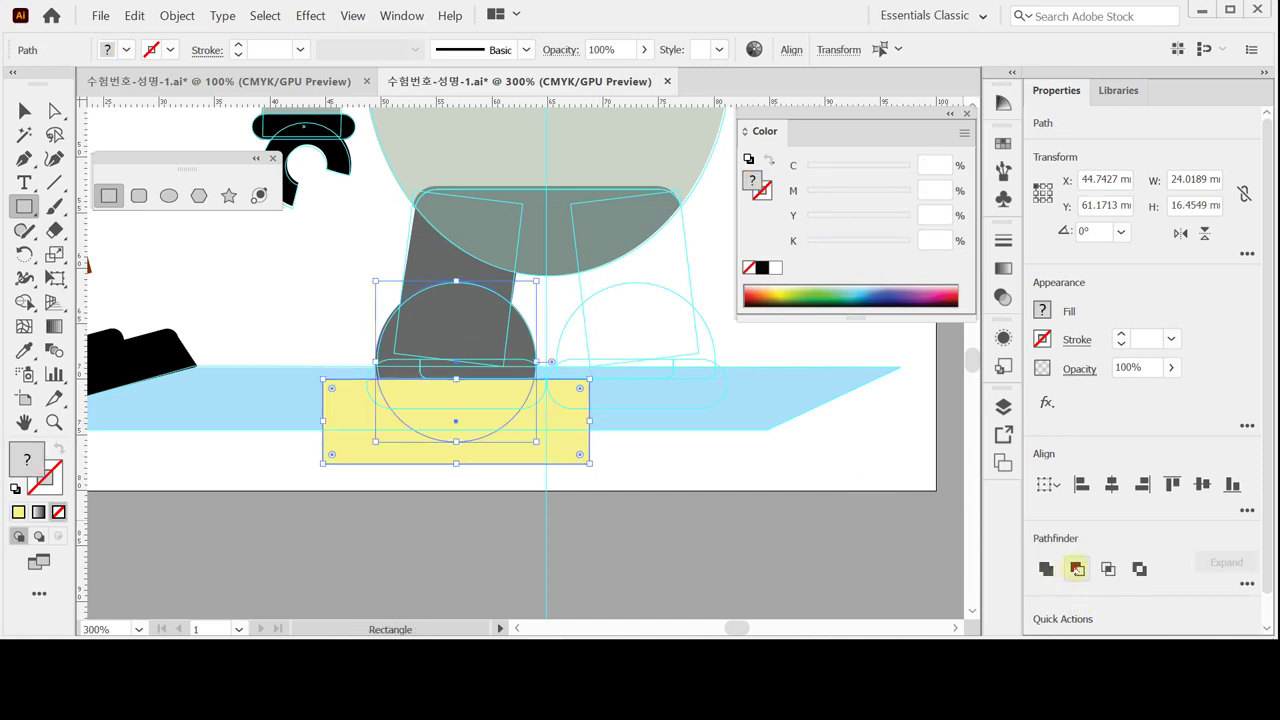
pyautogui.click(1076, 568)
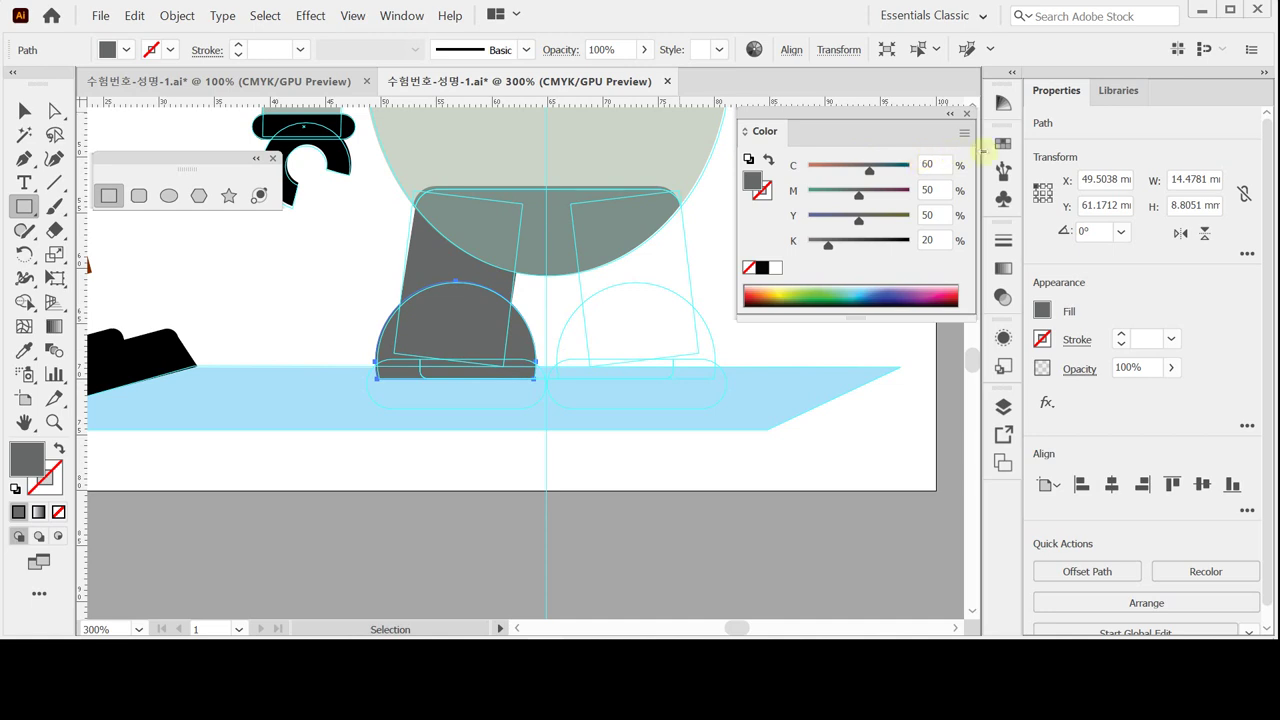
# - Fill the foot dome with C 10, M 0, Y 10, K 30 and deselect it
pyautogui.click(886, 165)
pyautogui.write('10')
pyautogui.press('Tab')
pyautogui.write('0')
pyautogui.press('Tab')
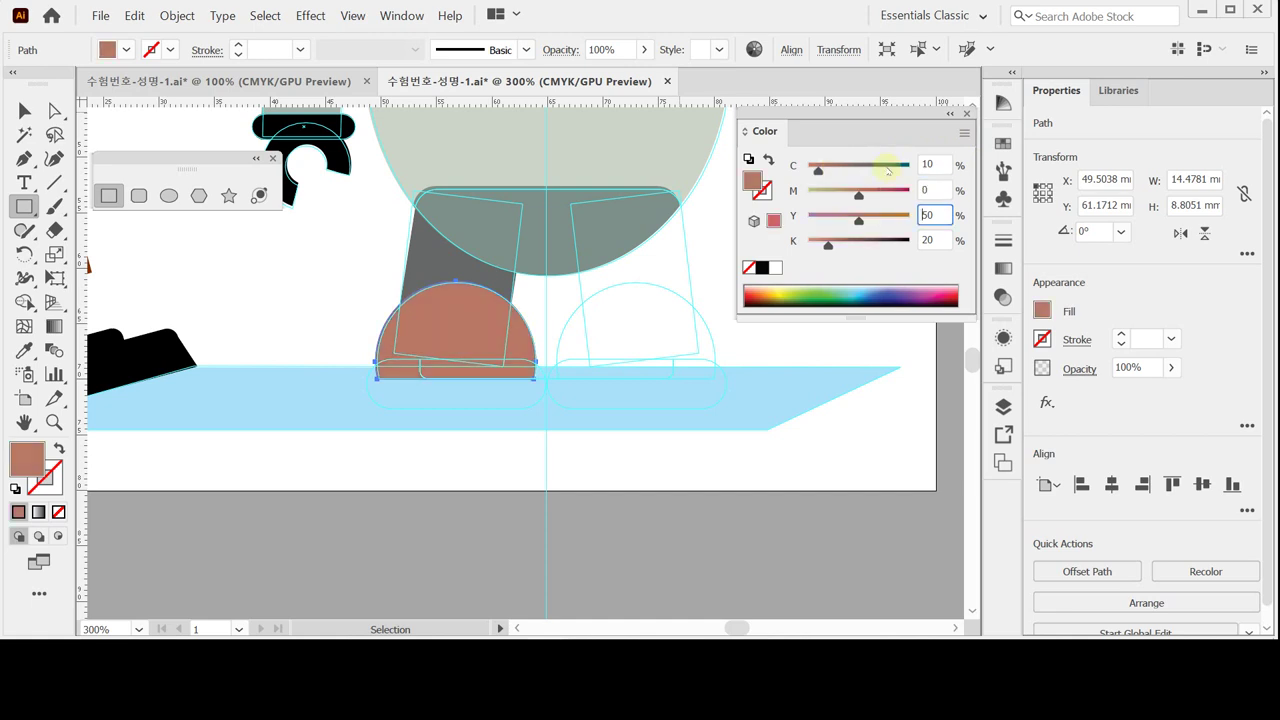
pyautogui.write('10')
pyautogui.press('Tab')
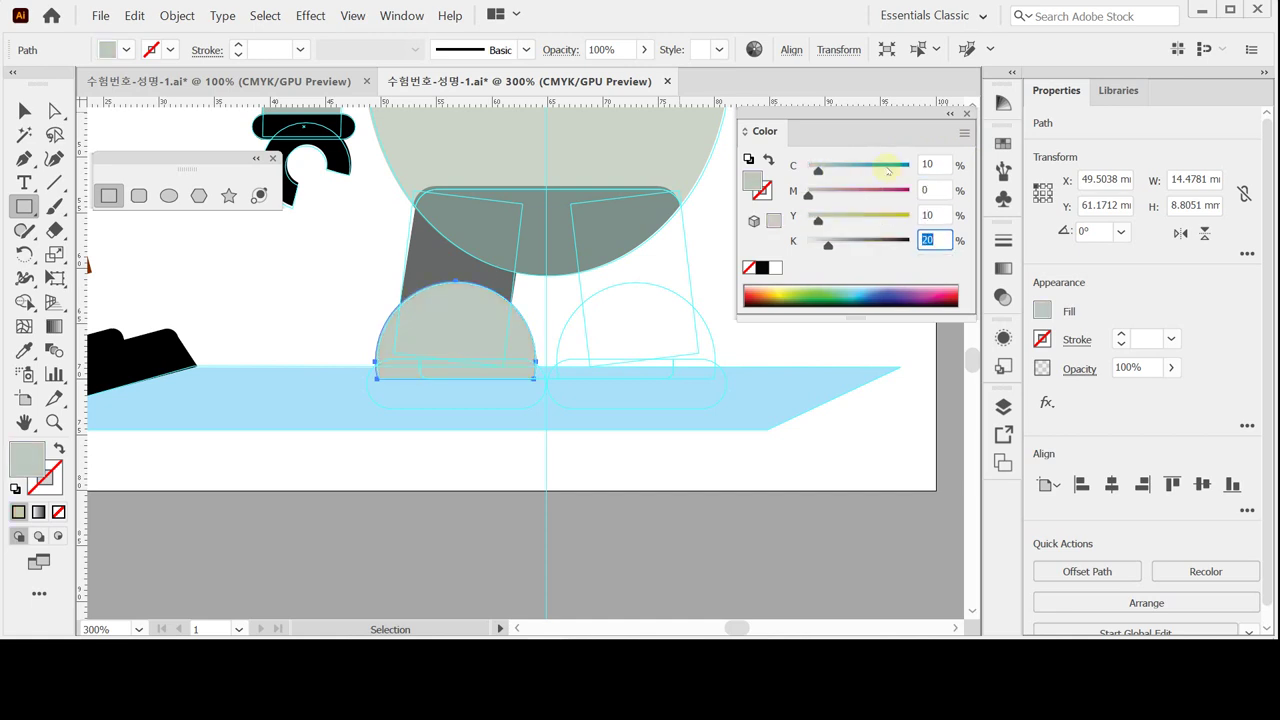
pyautogui.write('30')
pyautogui.press('Tab')
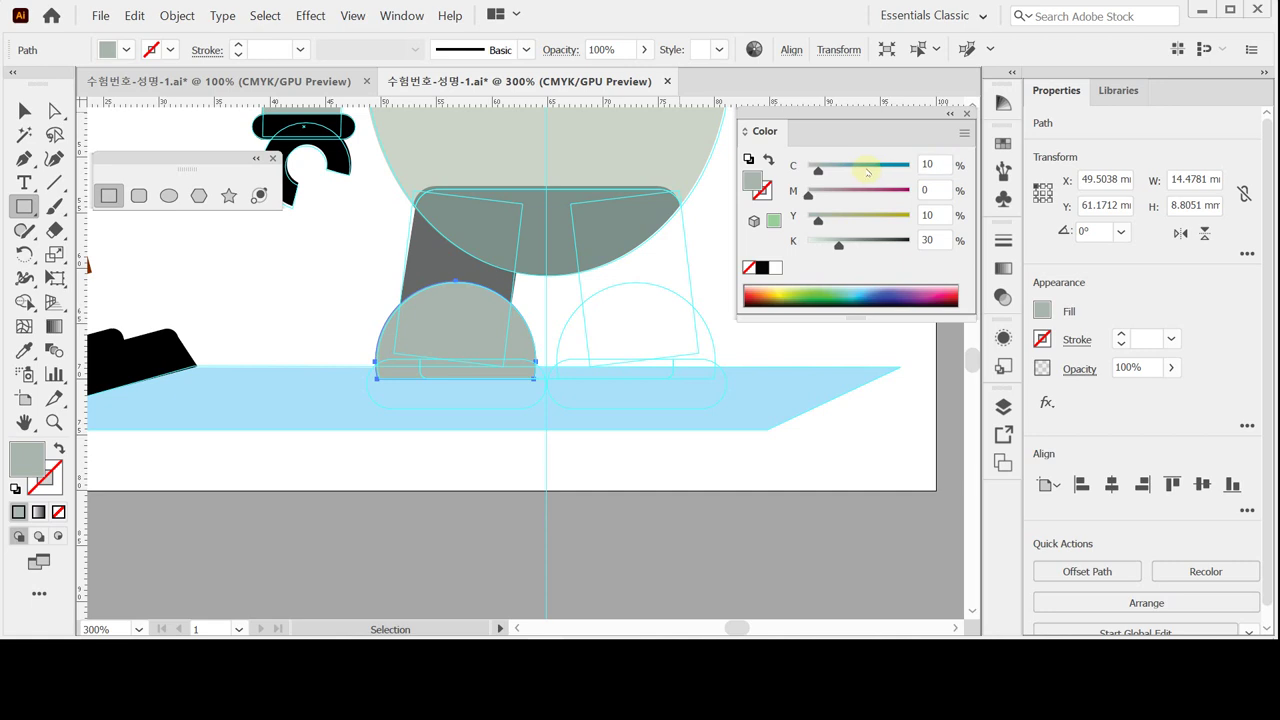
pyautogui.click(472, 451)
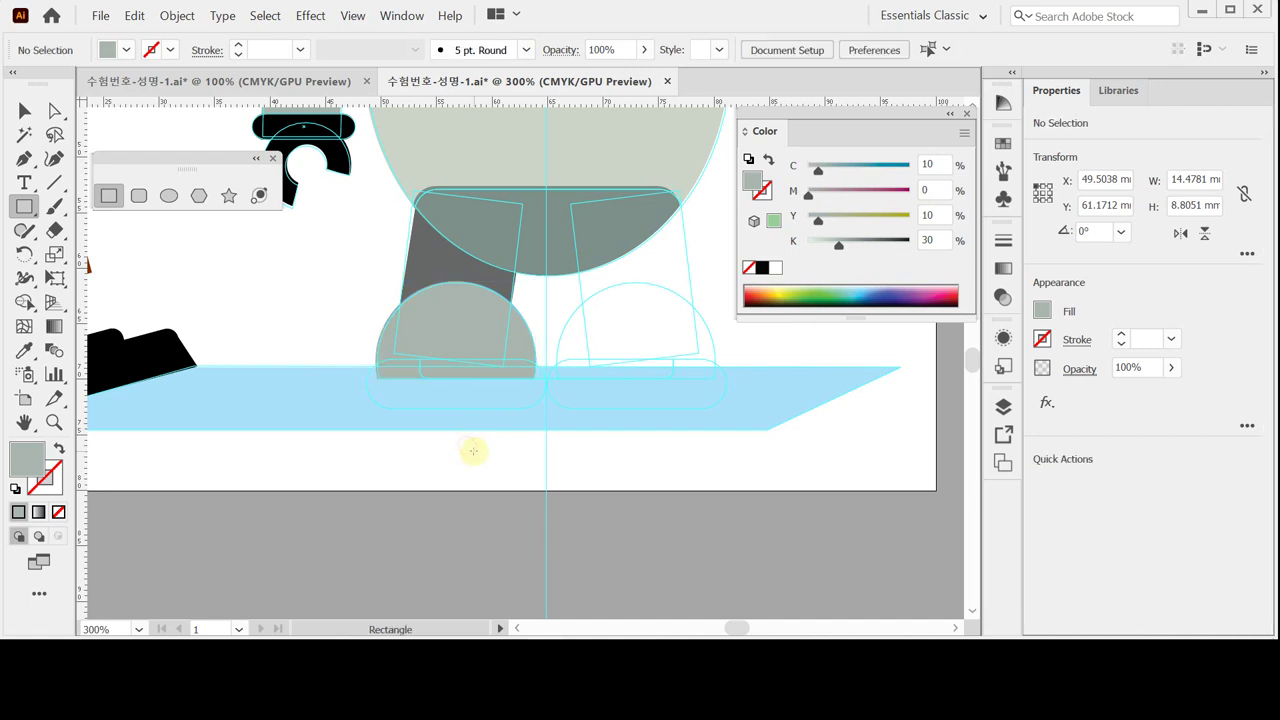
# - Draw a rounded rectangle about 16 by 4.2 mm over the left foot's sole guide and fill it black
pyautogui.click(138, 195)
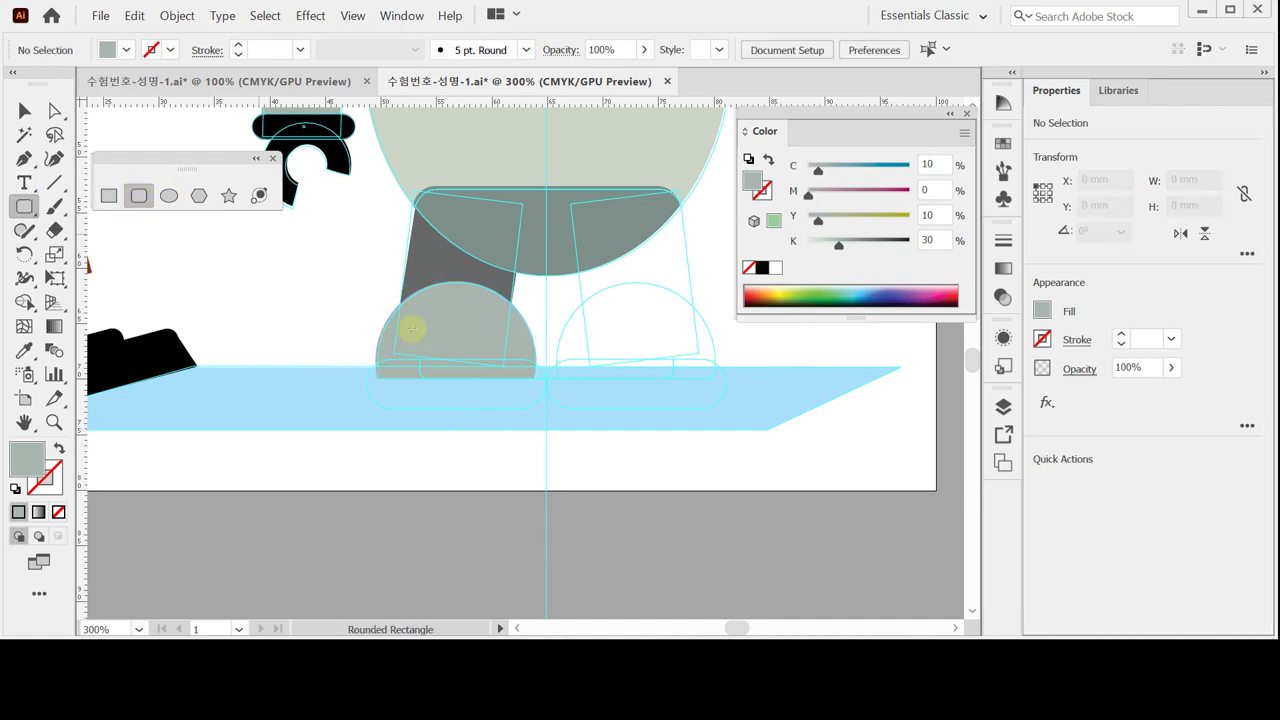
pyautogui.moveTo(369, 364); pyautogui.dragTo(543, 408)
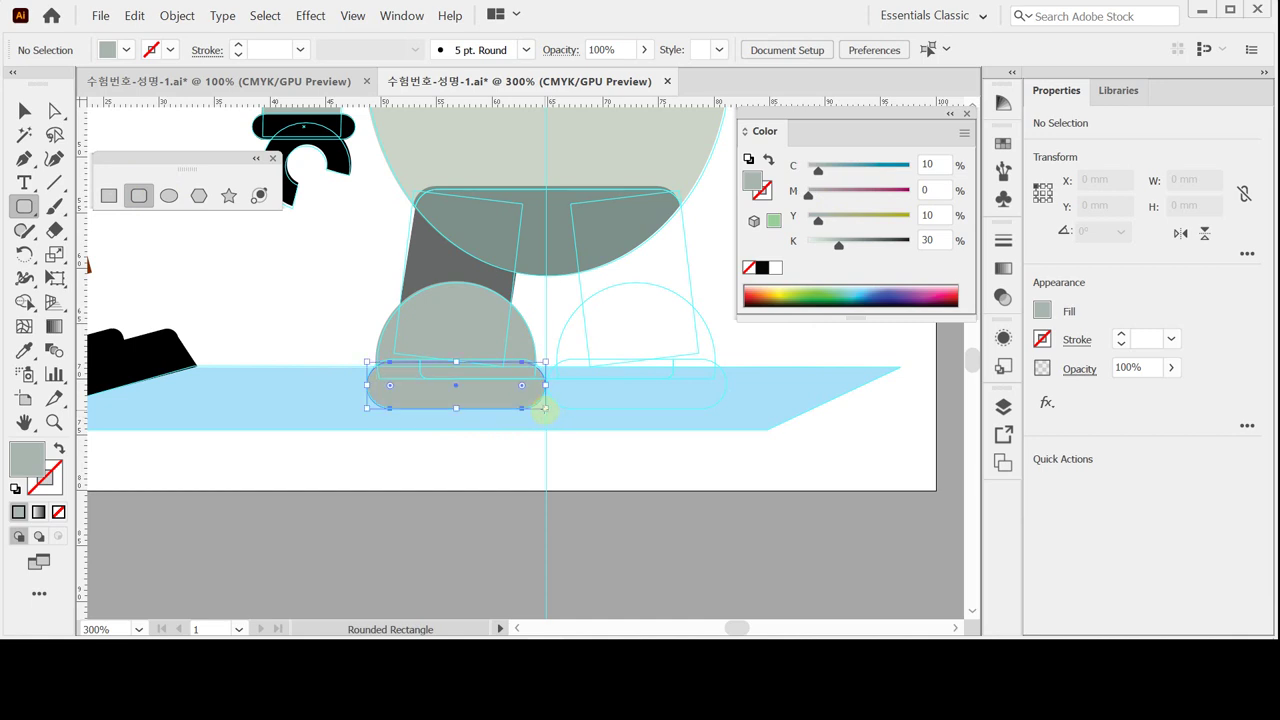
pyautogui.click(762, 268)
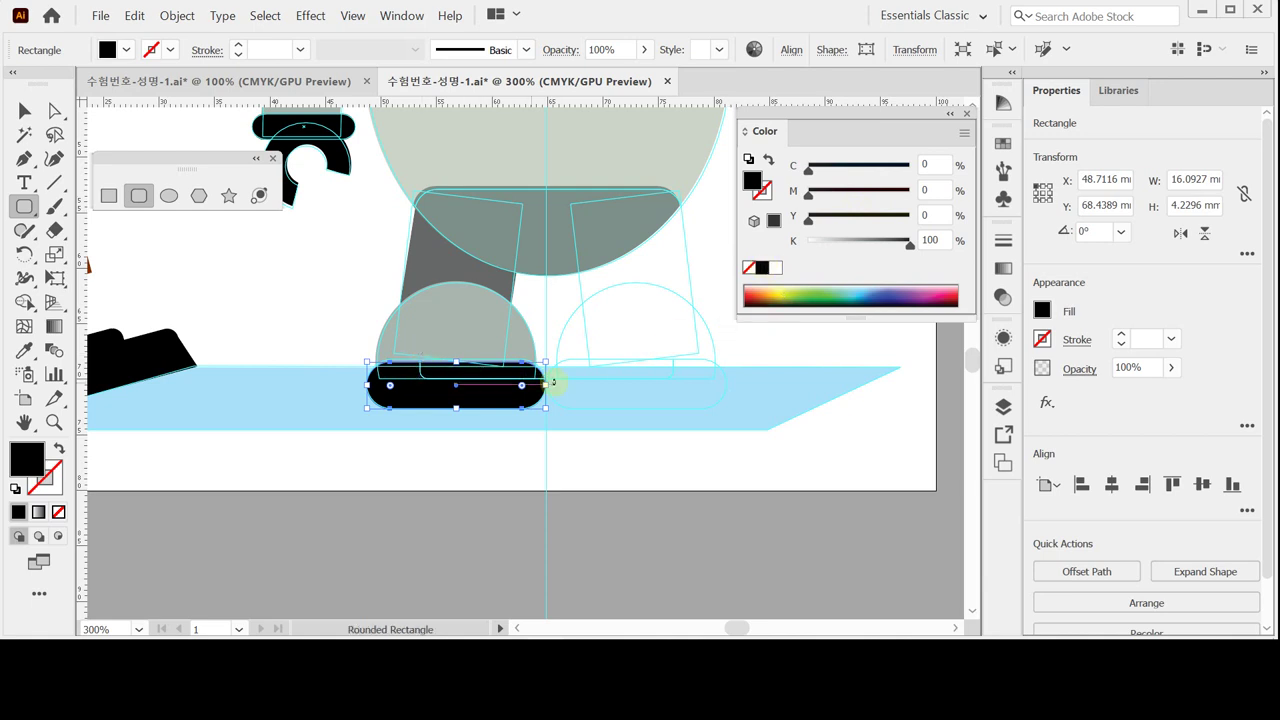
pyautogui.keyDown('ctrl'); pyautogui.click(491, 452); pyautogui.keyUp('ctrl')
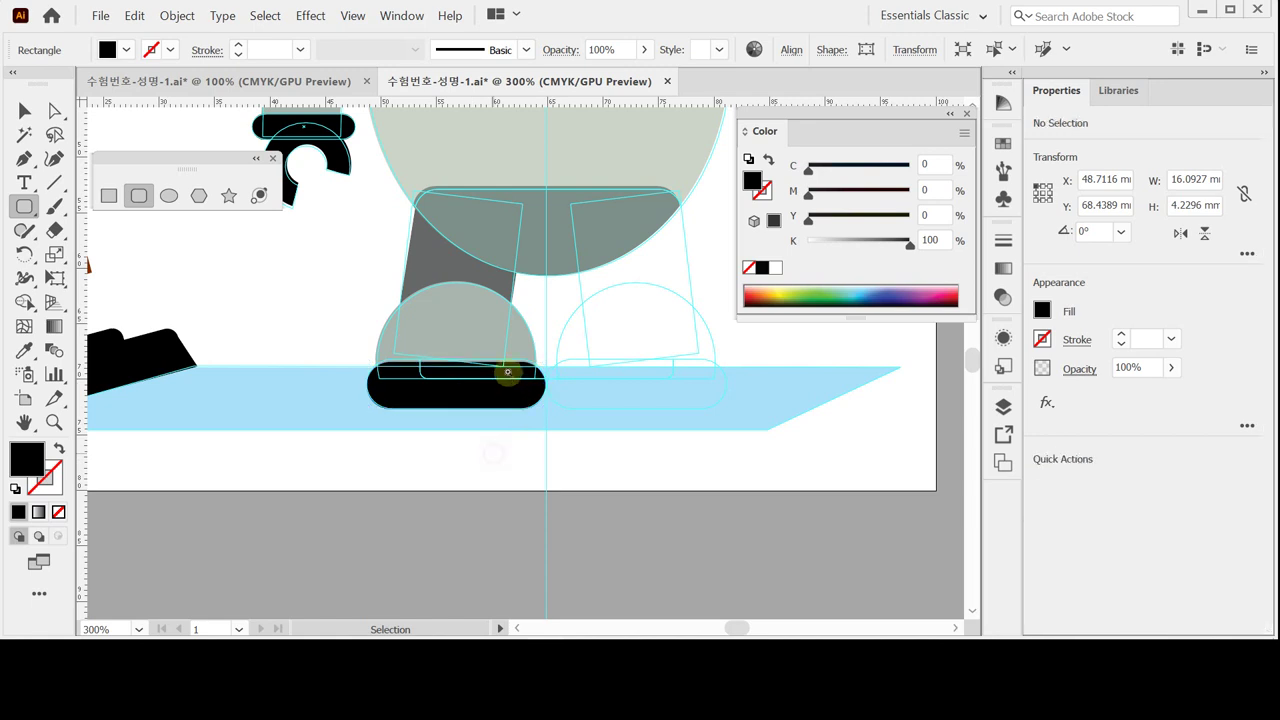
# - Raise the black sole's upper edge slightly to match the guide and deselect it
pyautogui.keyDown('ctrl'); pyautogui.click(503, 366); pyautogui.keyUp('ctrl')
pyautogui.keyDown('ctrl'); pyautogui.click(568, 368); pyautogui.keyUp('ctrl')
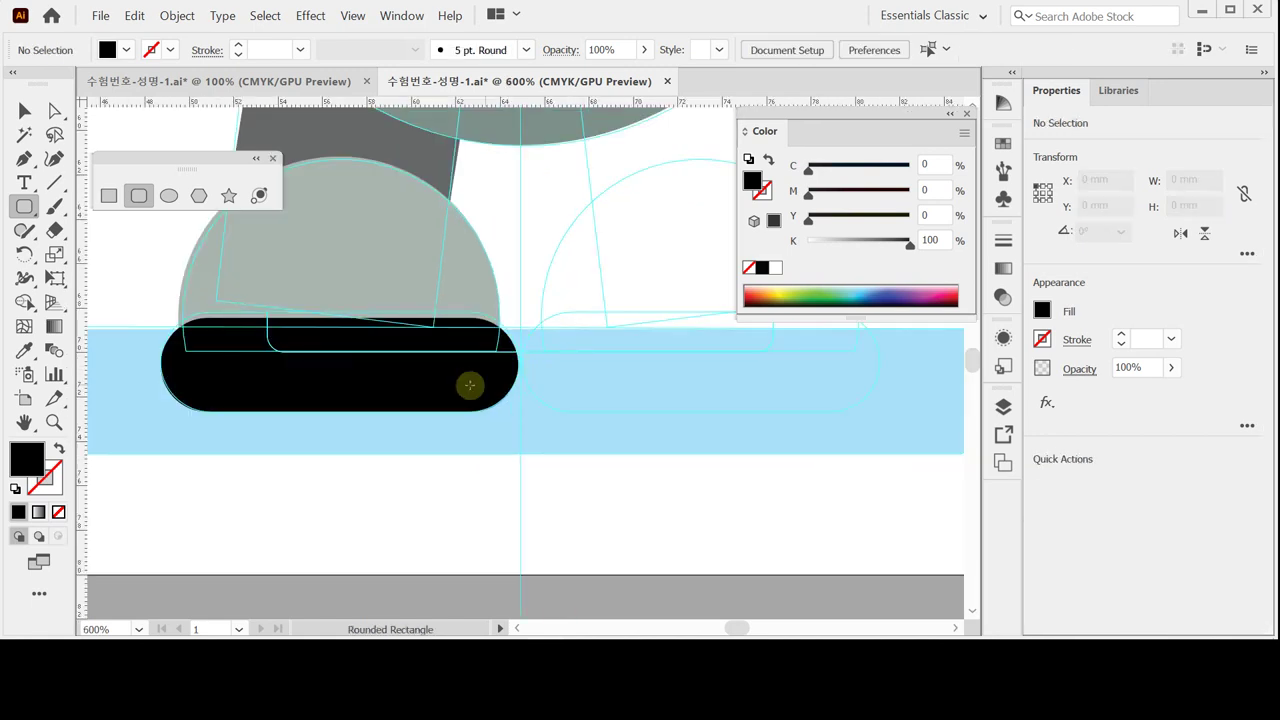
pyautogui.keyDown('ctrl'); pyautogui.click(339, 320); pyautogui.keyUp('ctrl')
pyautogui.moveTo(339, 320); pyautogui.dragTo(339, 312)
pyautogui.click(414, 486)
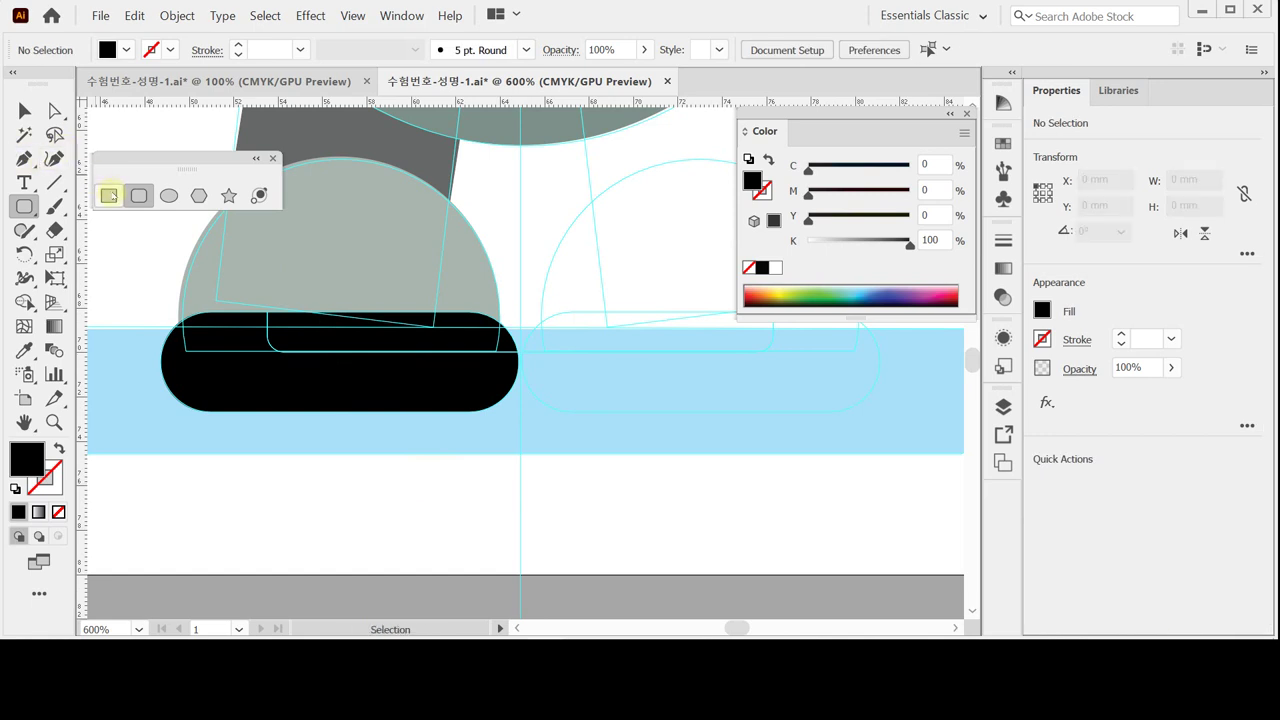
# - Draw a yellow rounded rectangle about 13.7 by 3.4 mm over the sole's inner panel guide, reducing its corner radius to match
pyautogui.moveTo(268, 276); pyautogui.dragTo(572, 351)
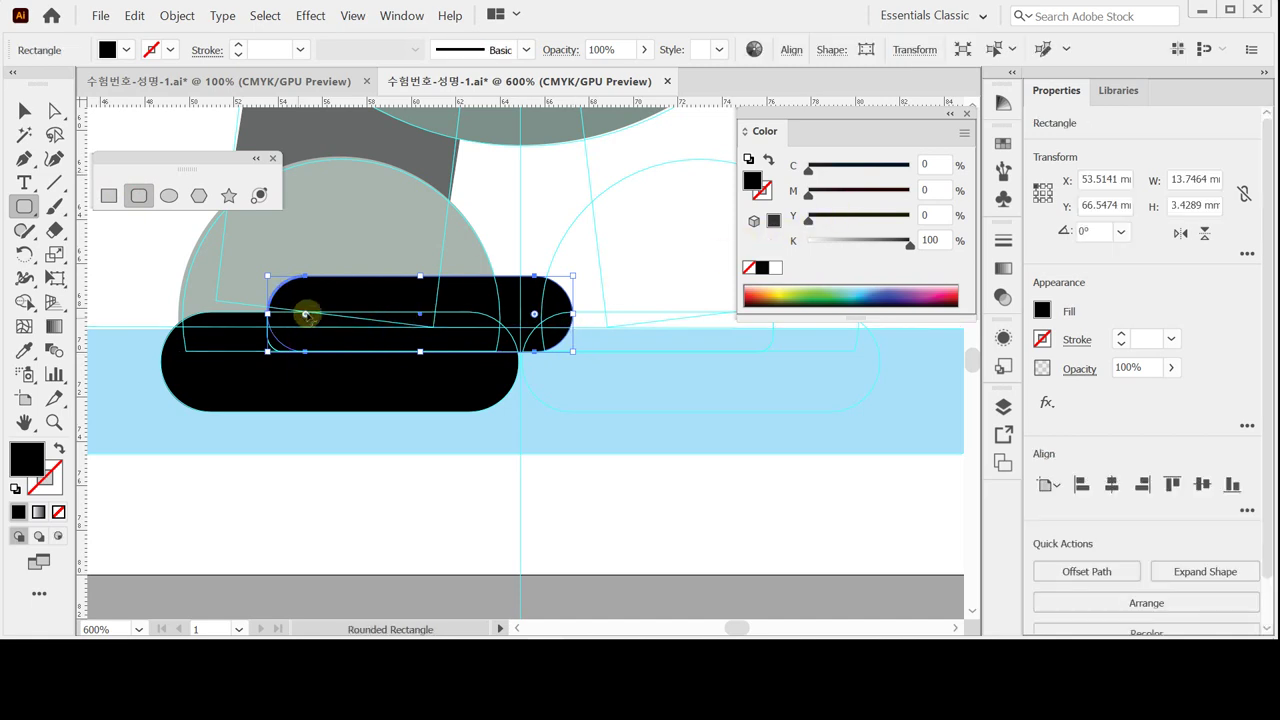
pyautogui.moveTo(298, 327); pyautogui.dragTo(308, 272)
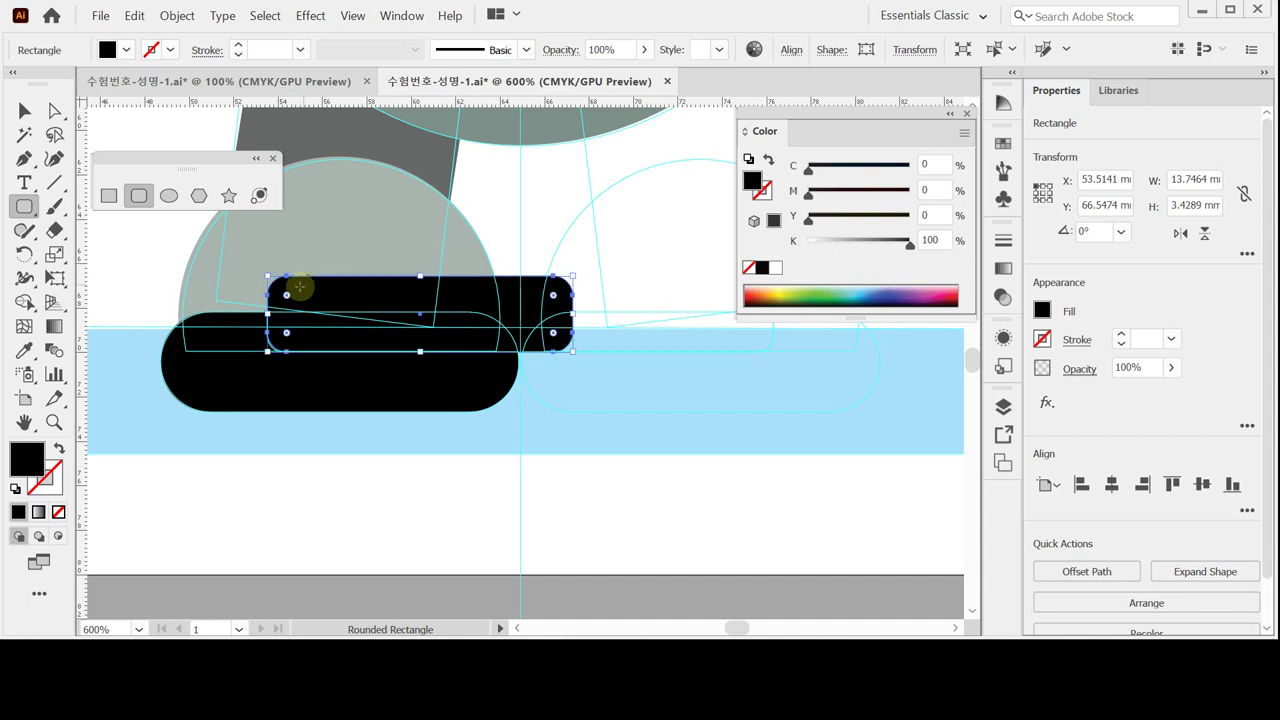
pyautogui.click(837, 241)
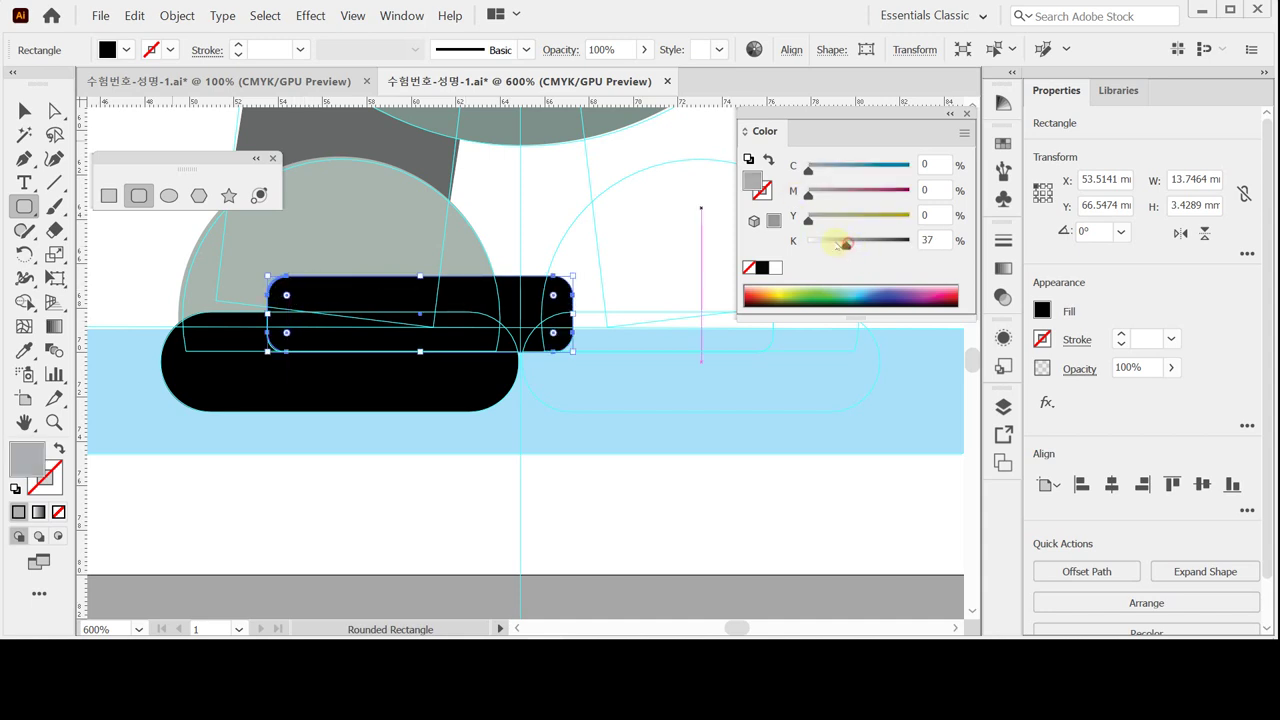
pyautogui.click(784, 289)
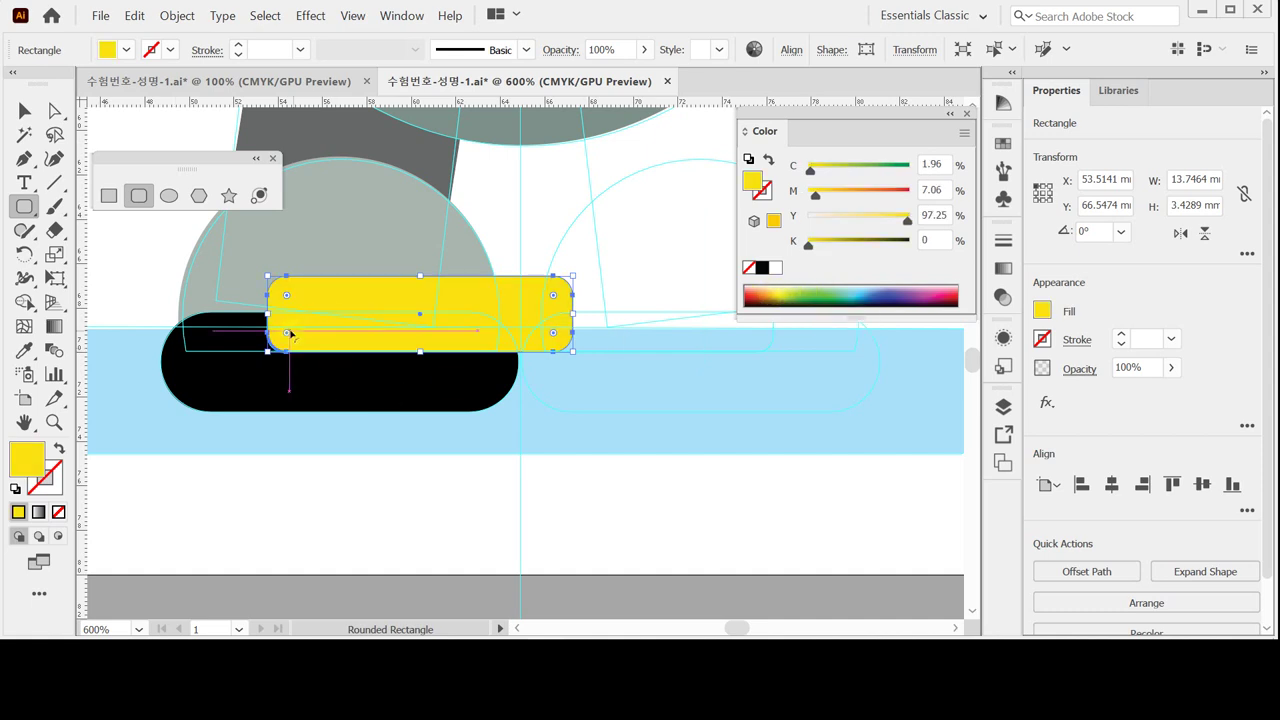
pyautogui.hotkey('ctrl', 'shift', 'a')
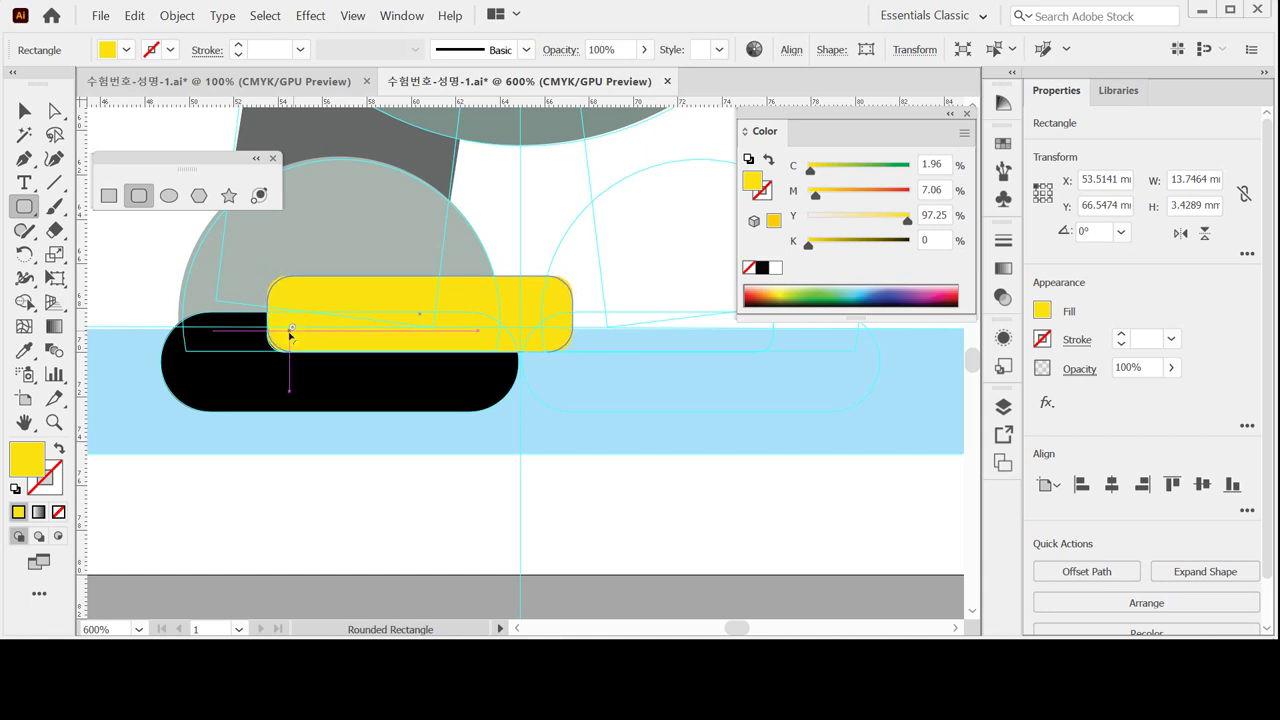
pyautogui.keyDown('ctrl'); pyautogui.click(286, 338); pyautogui.keyUp('ctrl')
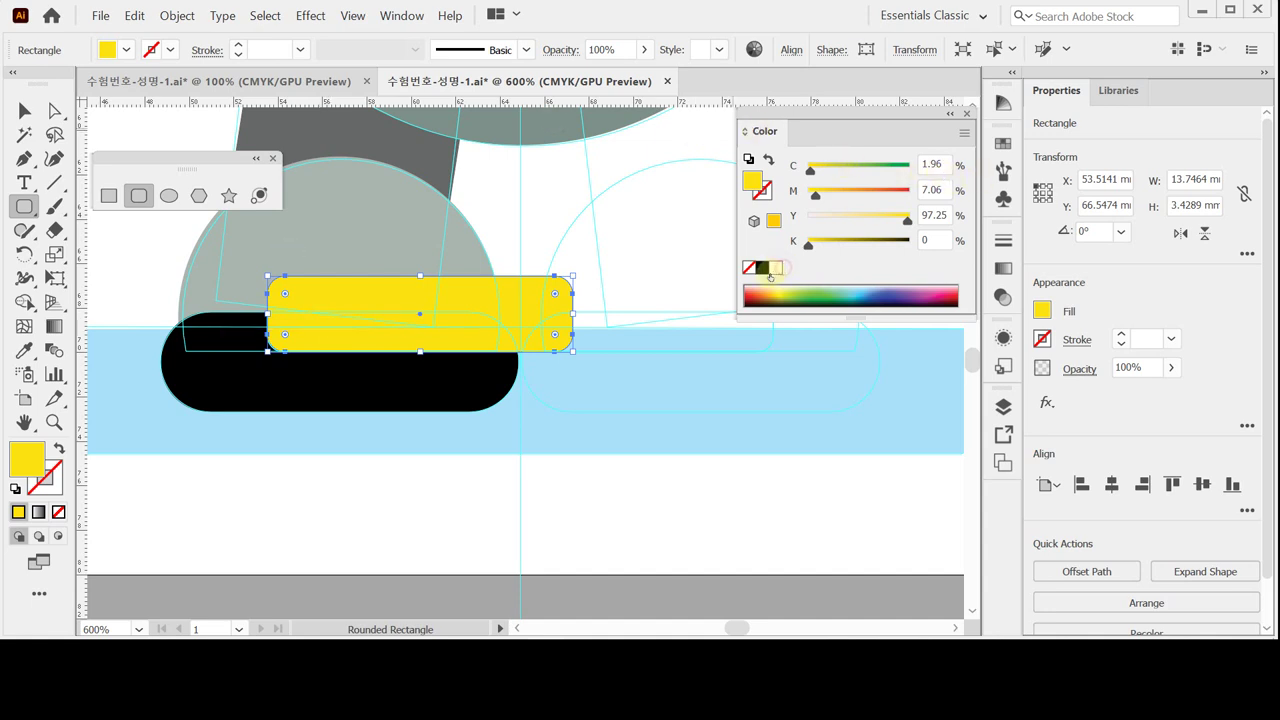
# - Fill the smaller rounded rectangle with C 20, M 40, Y 80, K 10
pyautogui.click(775, 267)
pyautogui.click(922, 164)
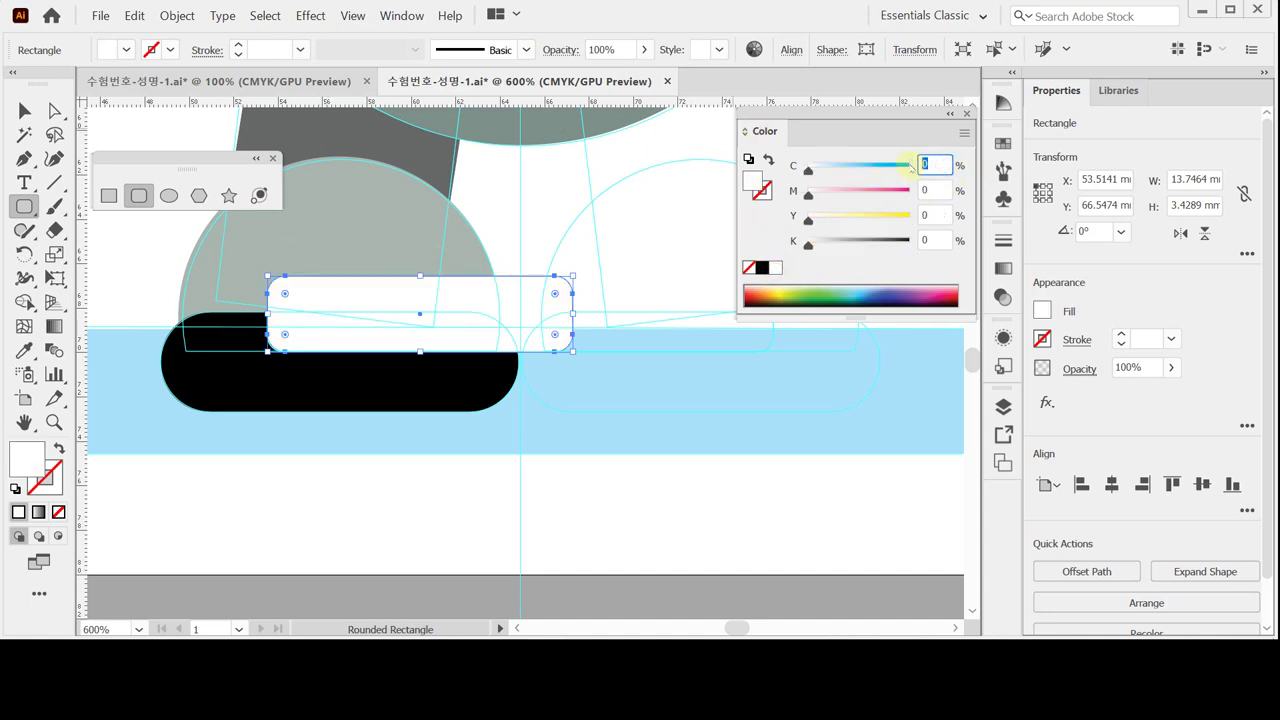
pyautogui.write('20')
pyautogui.press('Tab')
pyautogui.write('40')
pyautogui.press('Tab')
pyautogui.write('80')
pyautogui.press('Tab')
pyautogui.write('10')
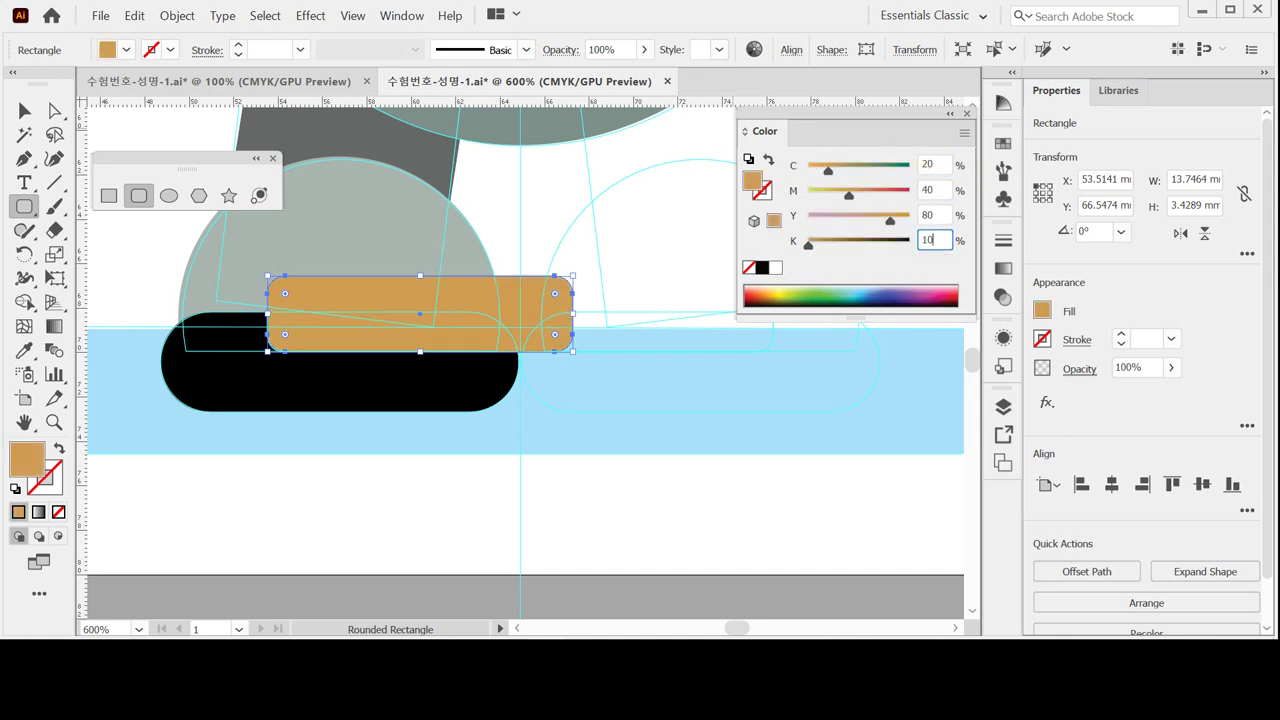
pyautogui.press('Return')
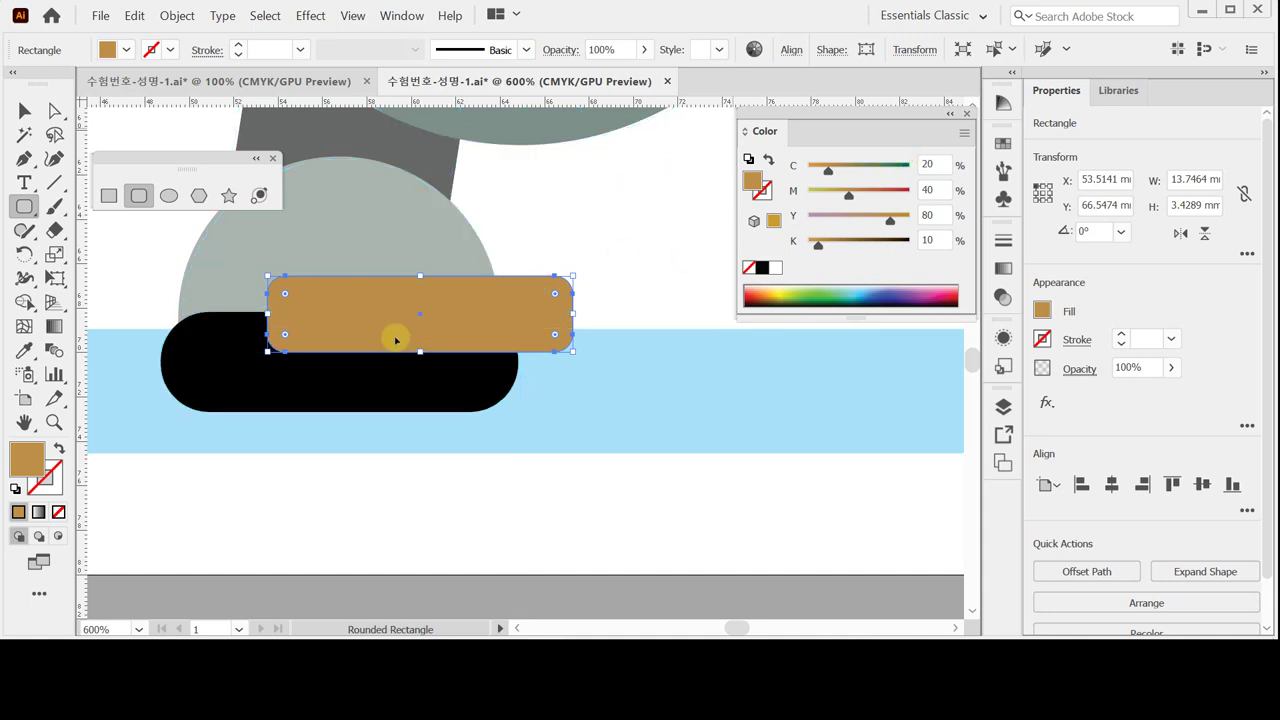
# - Divide the brown rectangle and the black sole with Pathfinder and delete the brown piece outside the sole
pyautogui.keyDown('ctrl'); pyautogui.keyDown('shift'); pyautogui.click(386, 380); pyautogui.keyUp('shift'); pyautogui.keyUp('ctrl')
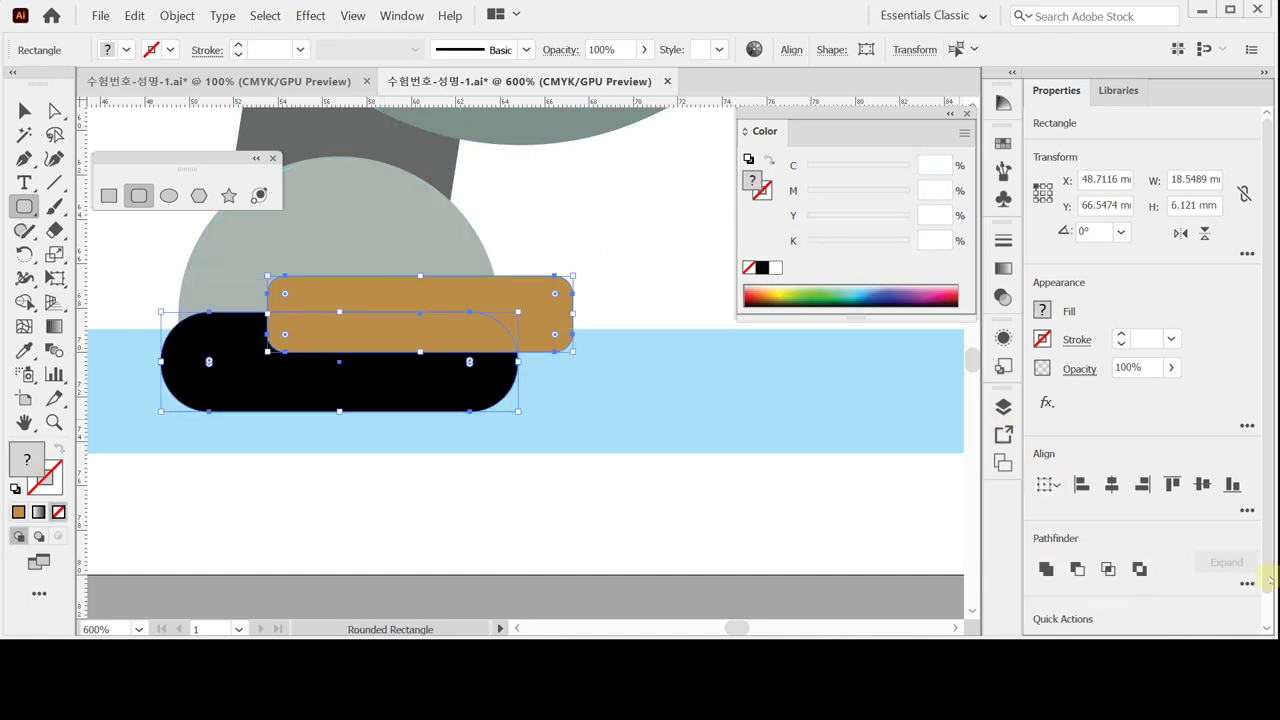
pyautogui.click(1247, 584)
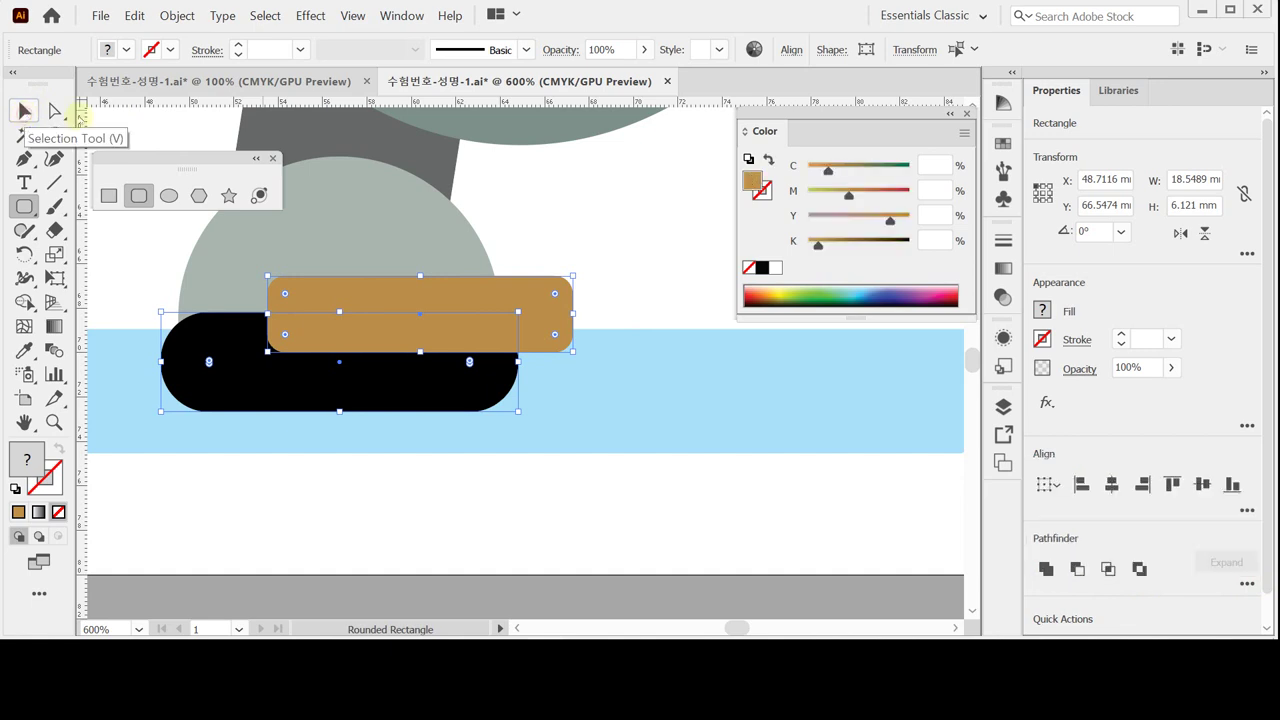
pyautogui.hotkey('ctrl', 'shift', 'a')
pyautogui.press('v')
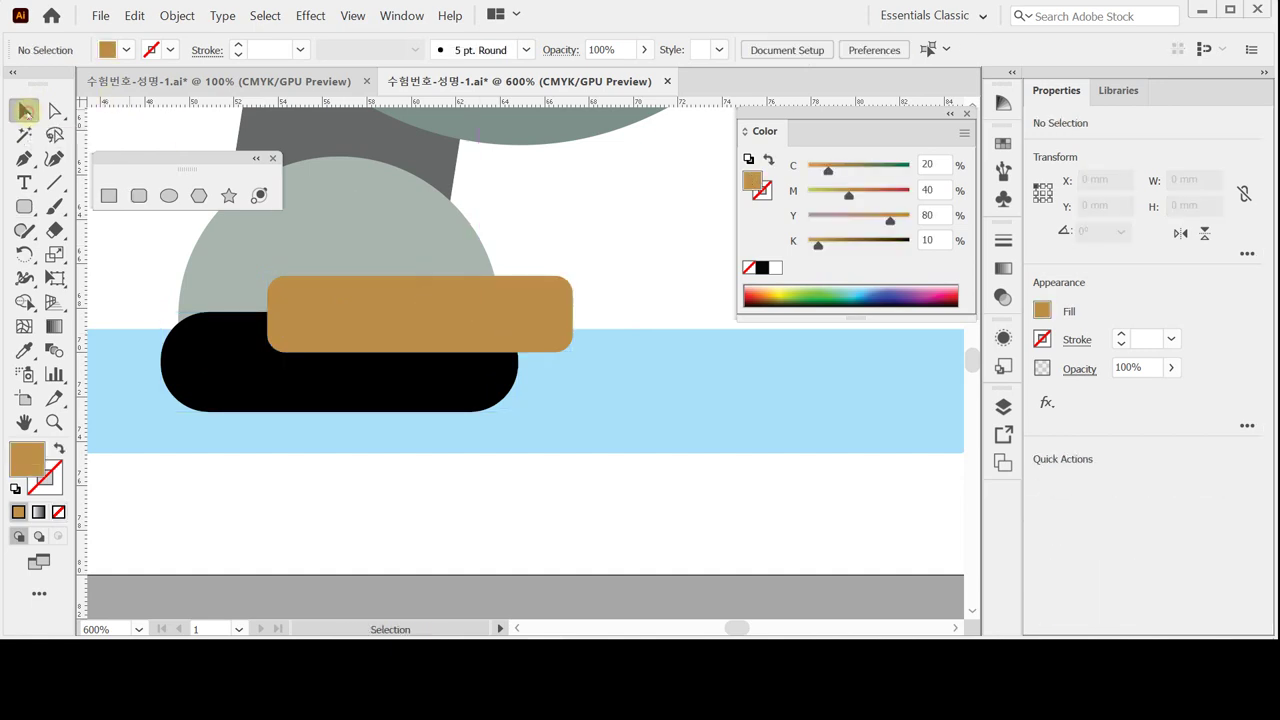
pyautogui.click(349, 357)
pyautogui.doubleClick(539, 318)
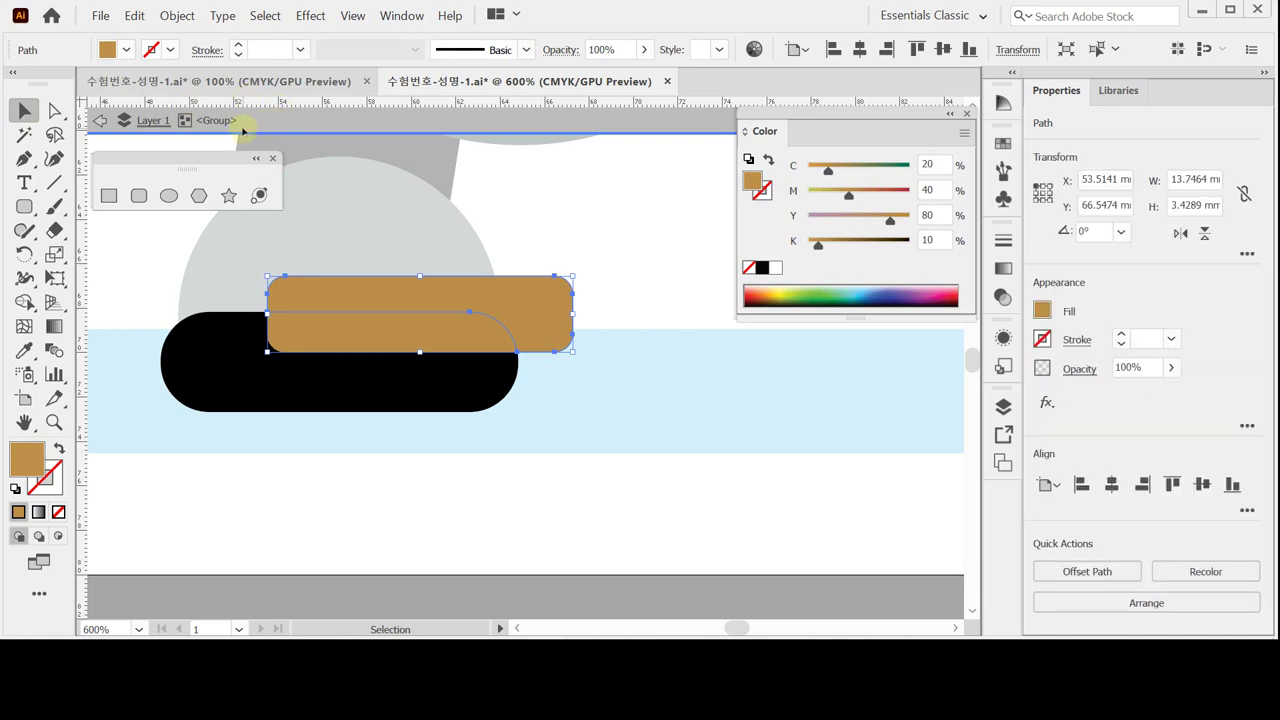
pyautogui.click(623, 263)
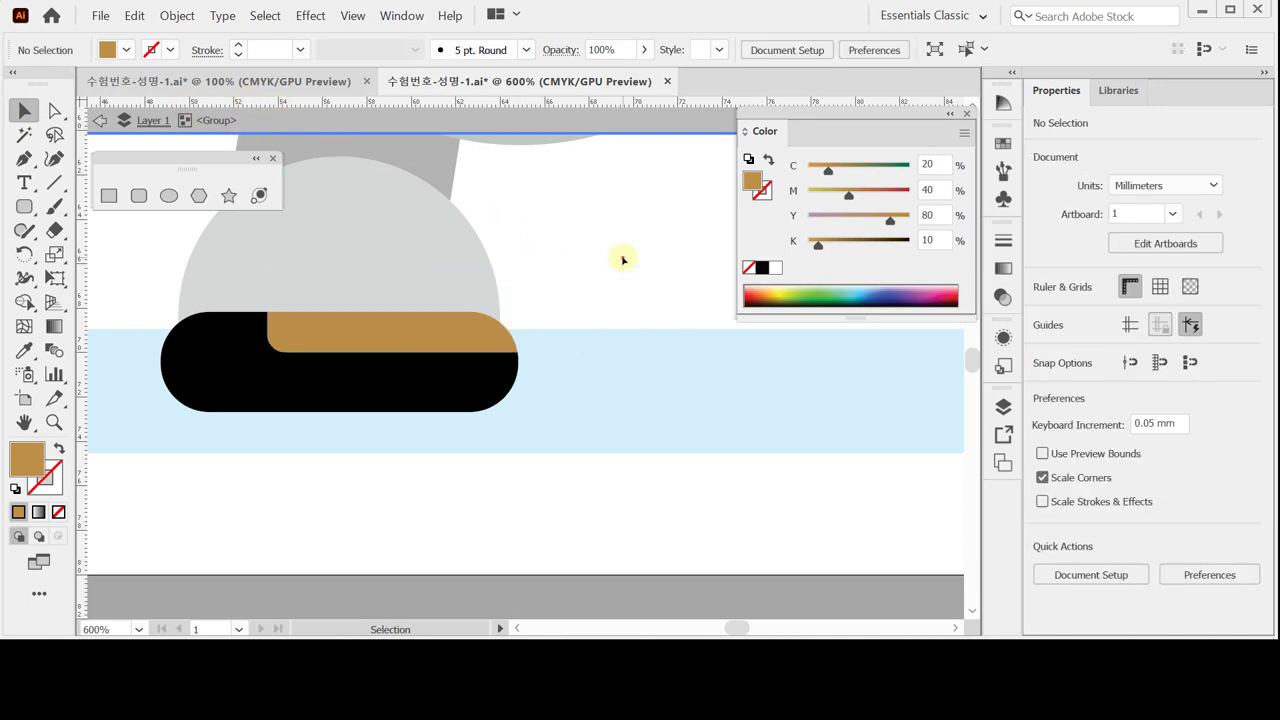
pyautogui.doubleClick(622, 260)
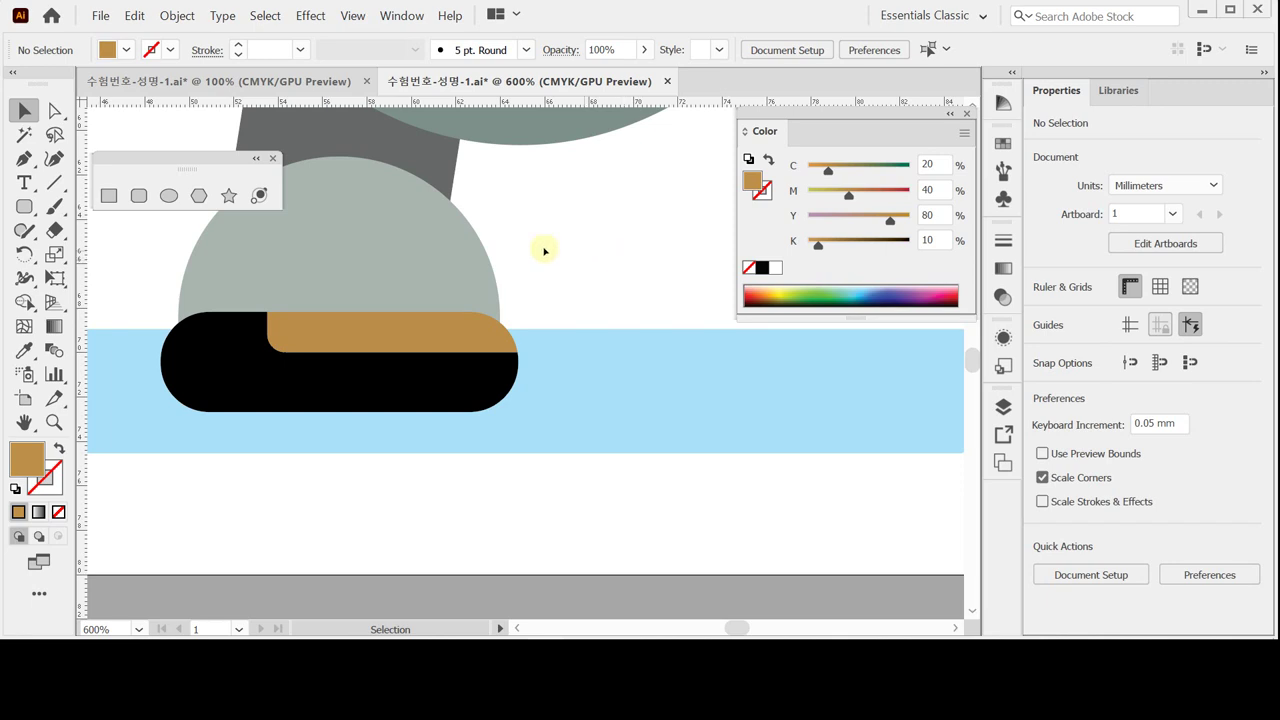
# - Select the robot's central head, face, collar and body shapes and align them to a common horizontal center
pyautogui.press('z')
pyautogui.keyDown('alt'); pyautogui.click(530, 377); pyautogui.keyUp('alt')
pyautogui.keyDown('alt'); pyautogui.click(509, 357); pyautogui.keyUp('alt')
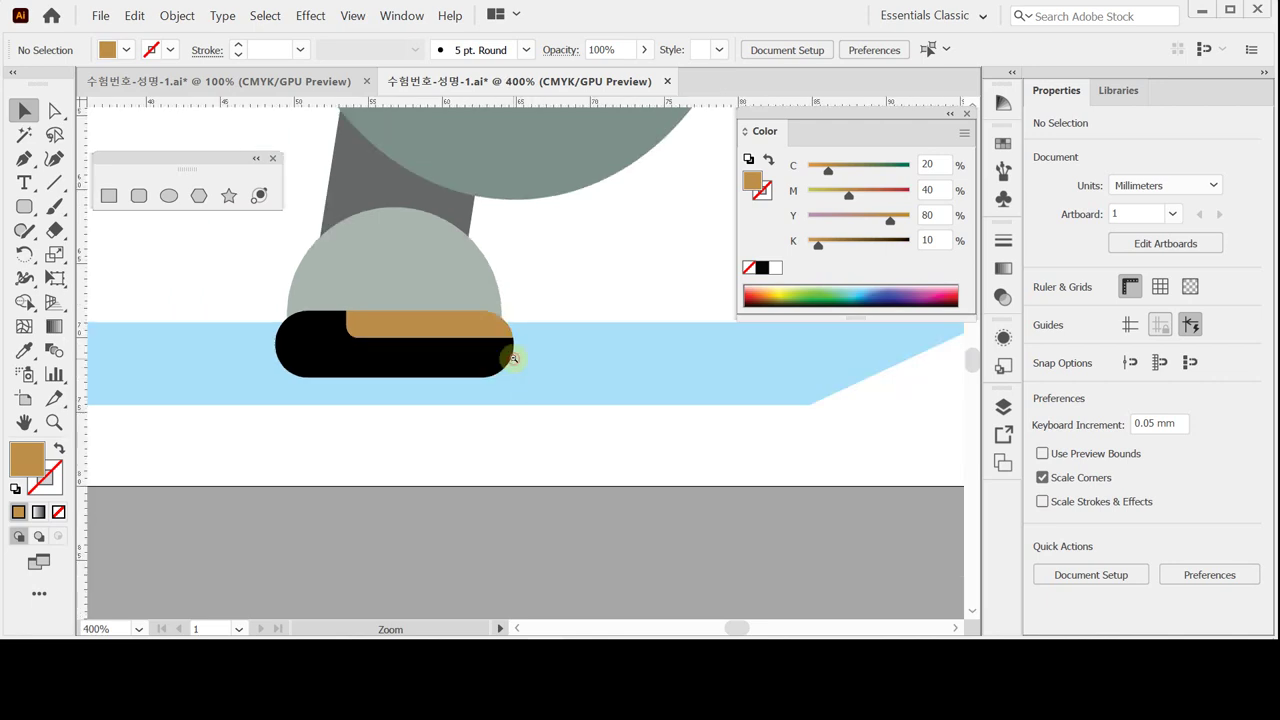
pyautogui.keyDown('alt'); pyautogui.click(549, 360); pyautogui.keyUp('alt')
pyautogui.keyDown('alt'); pyautogui.click(503, 314); pyautogui.keyUp('alt')
pyautogui.click(485, 235)
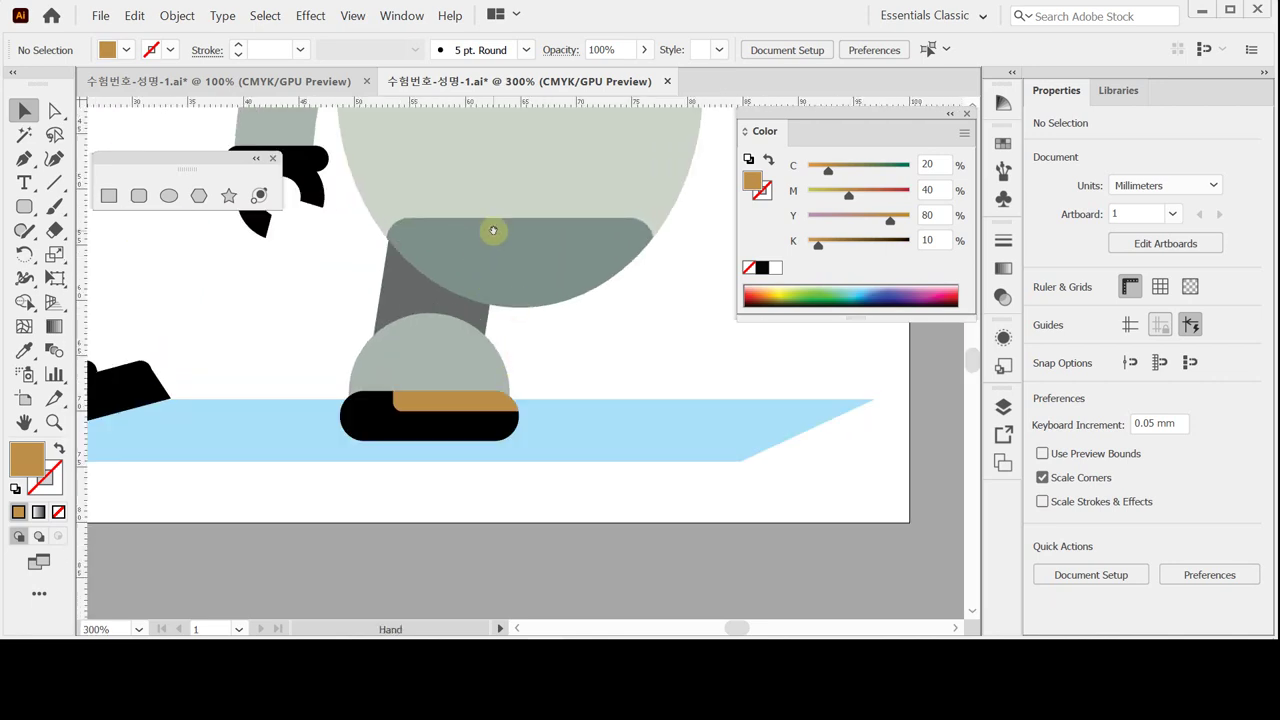
pyautogui.keyDown('alt'); pyautogui.click(506, 334); pyautogui.keyUp('alt')
pyautogui.keyDown('alt'); pyautogui.click(506, 334); pyautogui.keyUp('alt')
pyautogui.press('space')
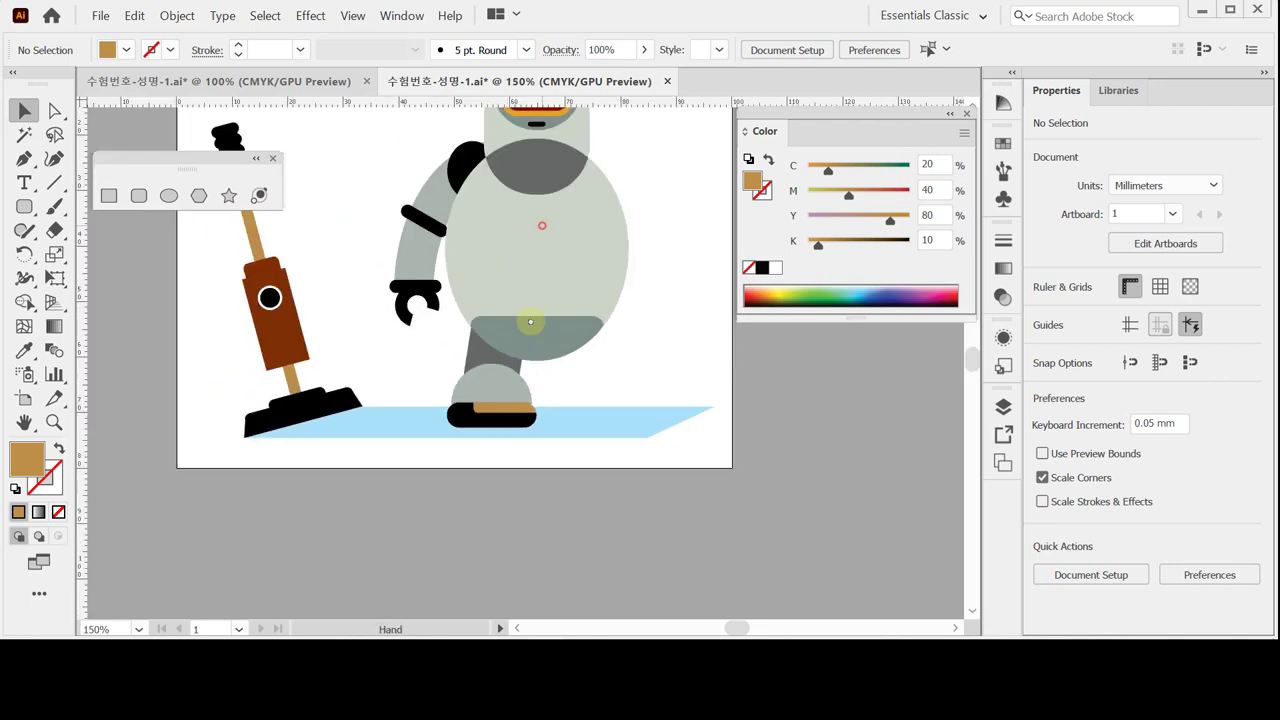
pyautogui.moveTo(543, 224); pyautogui.dragTo(538, 316)
pyautogui.click(538, 312)
pyautogui.click(491, 375)
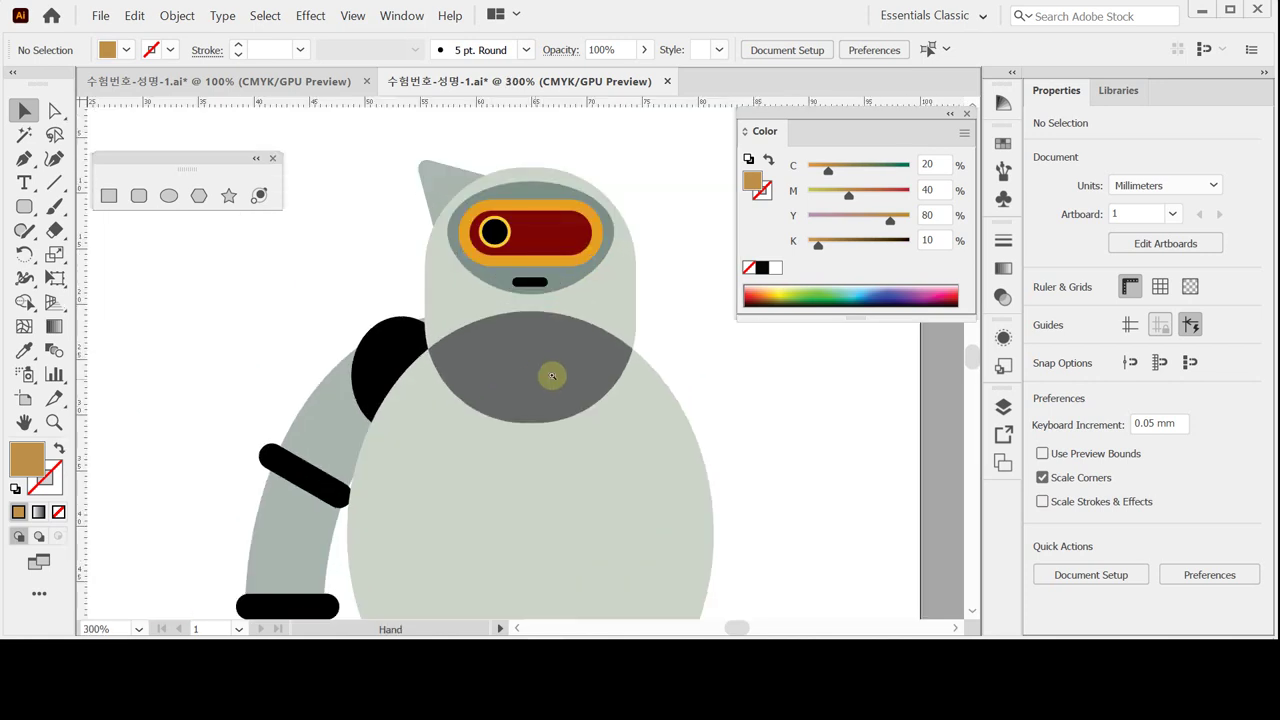
pyautogui.keyDown('alt'); pyautogui.click(545, 374); pyautogui.keyUp('alt')
pyautogui.press('space')
pyautogui.moveTo(523, 418); pyautogui.dragTo(526, 386)
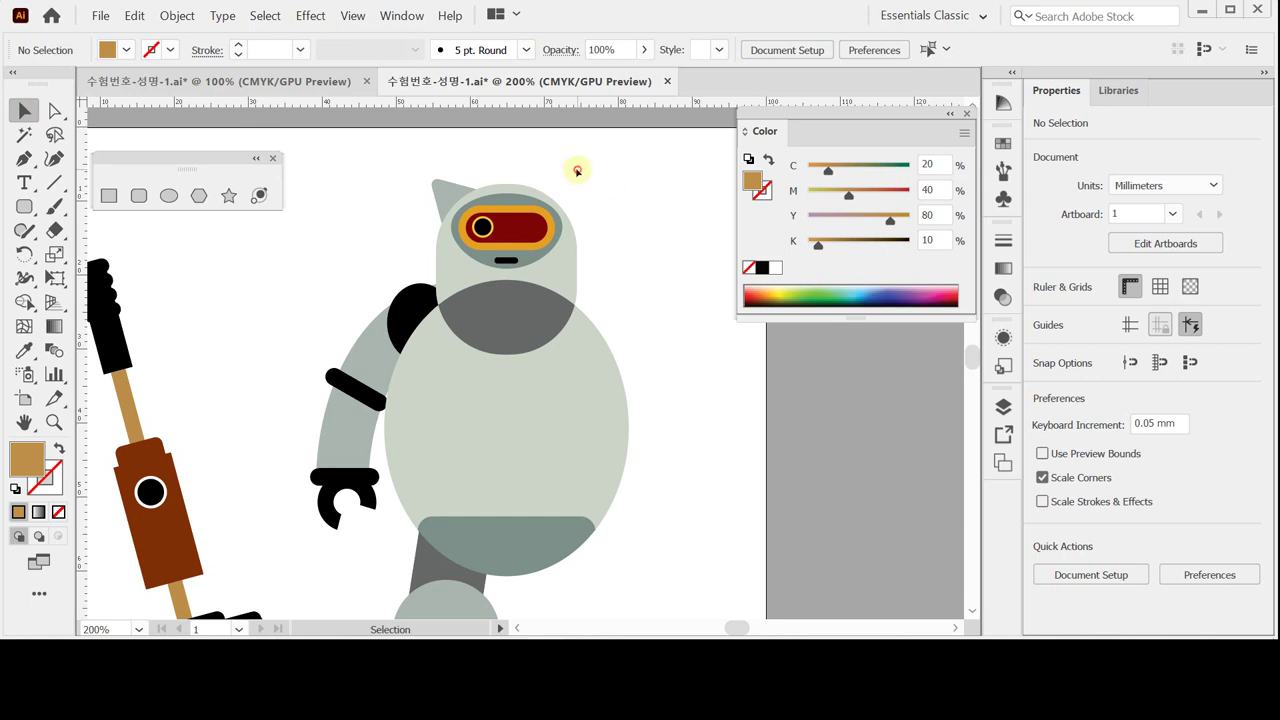
pyautogui.moveTo(572, 155); pyautogui.dragTo(507, 582)
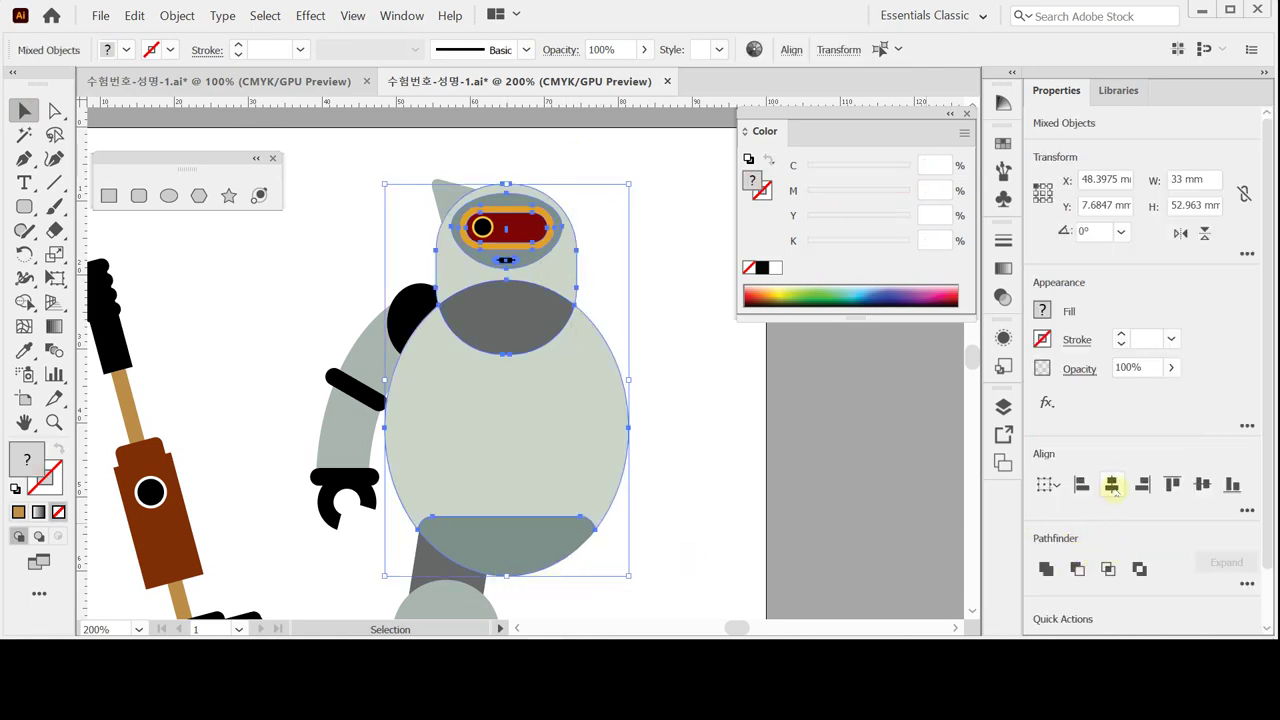
pyautogui.click(1113, 489)
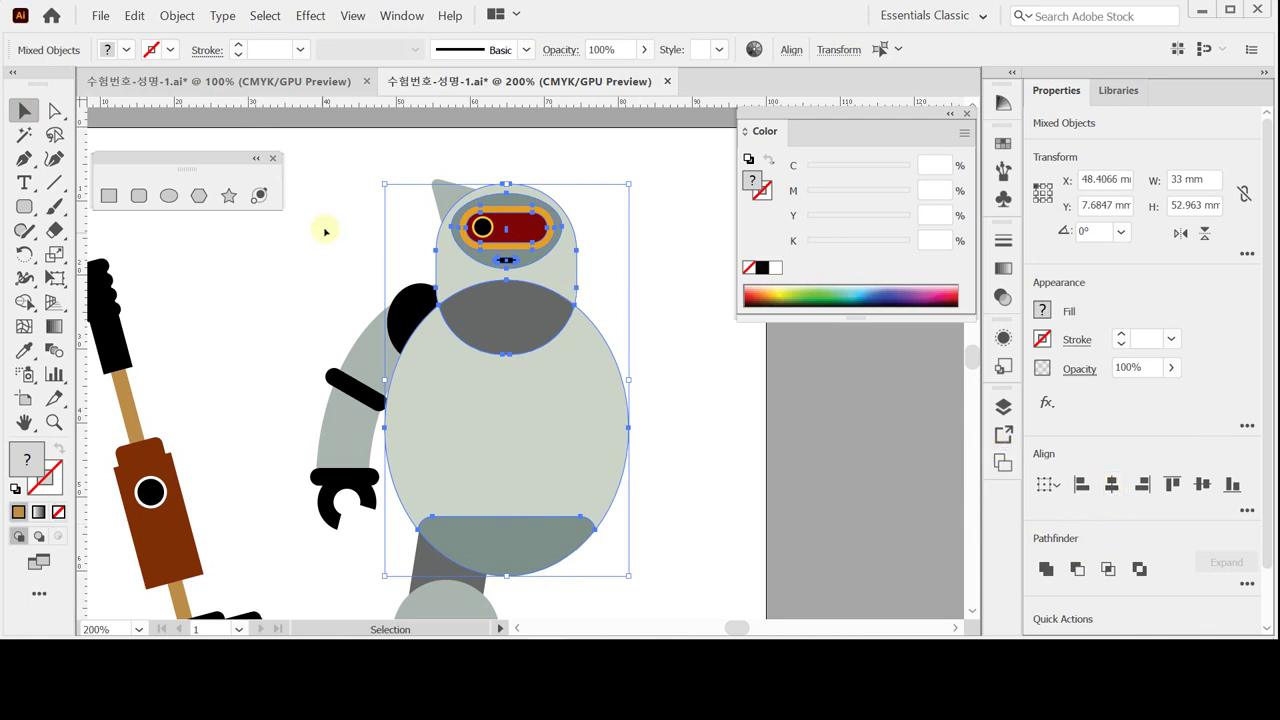
# - Lock the selected central head and body shapes
pyautogui.moveTo(377, 243); pyautogui.dragTo(387, 196)
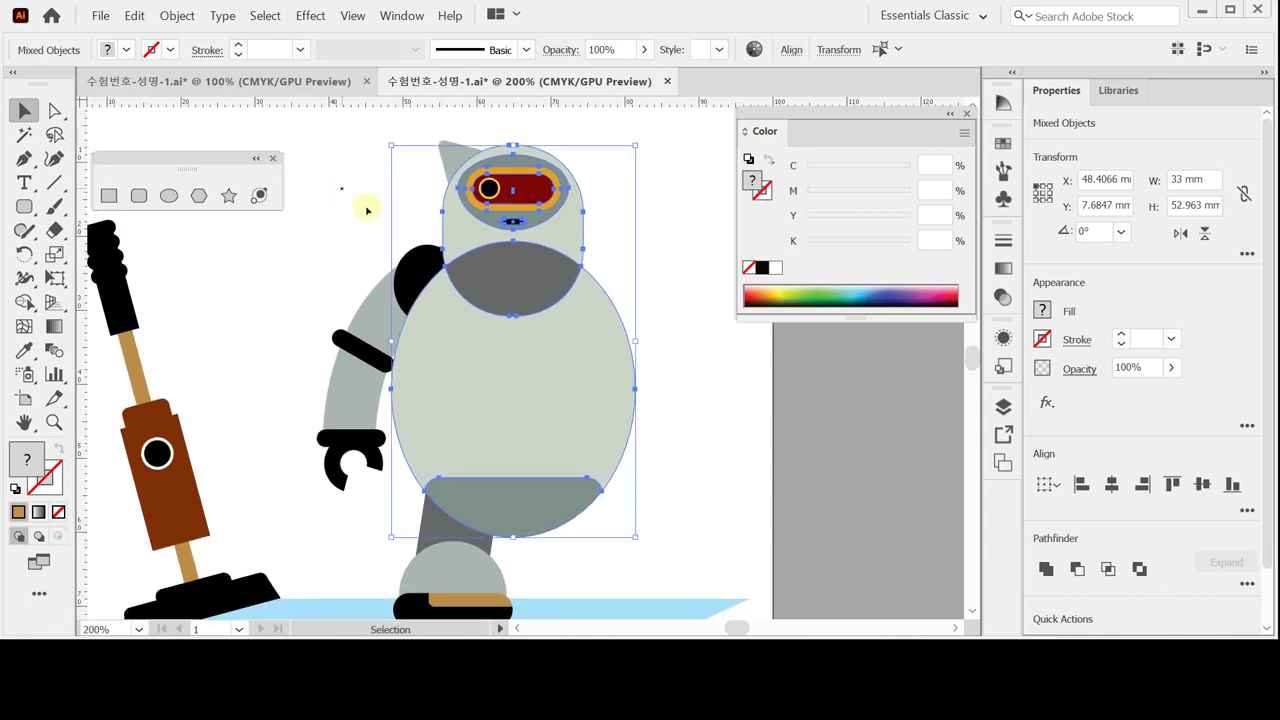
pyautogui.click(176, 15)
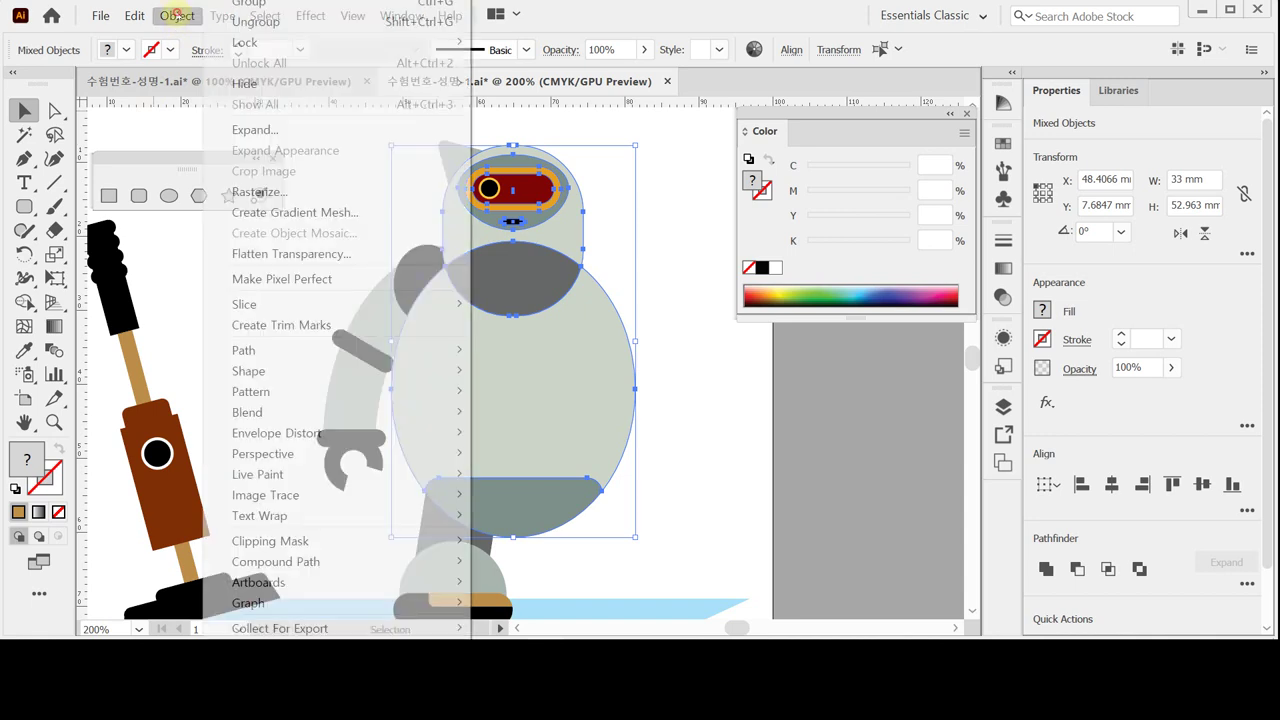
pyautogui.moveTo(245, 43)
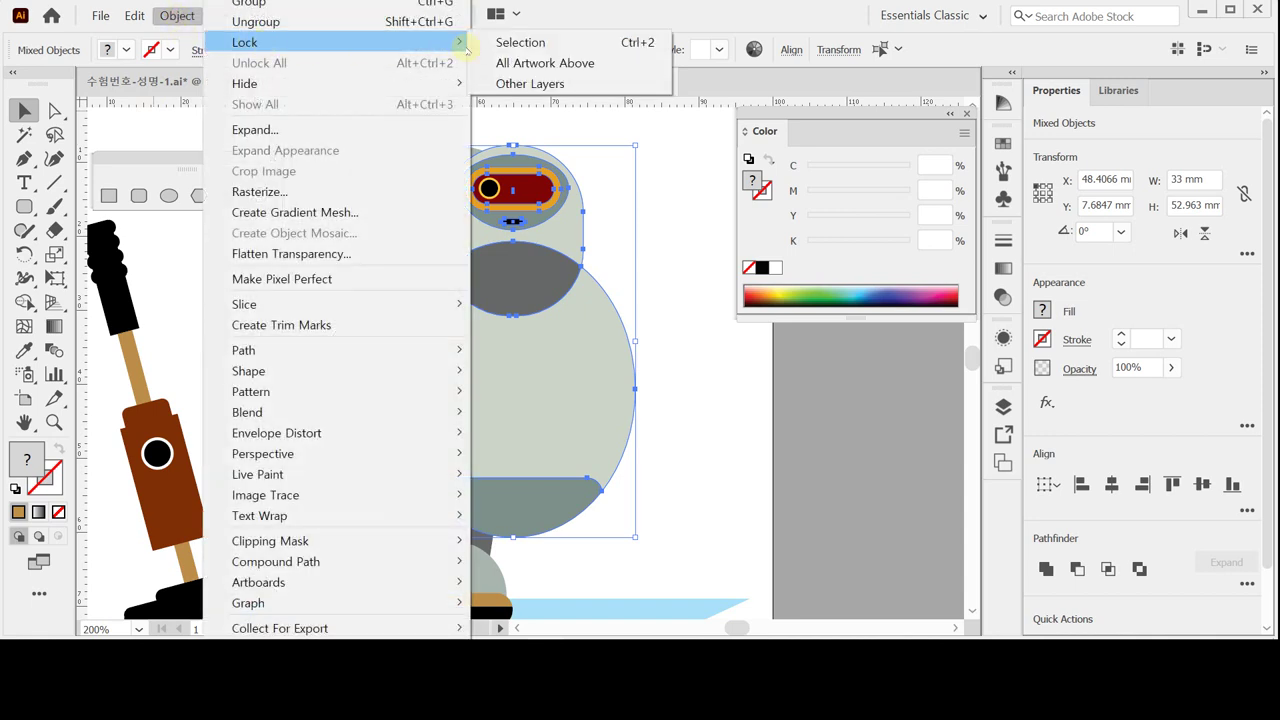
pyautogui.click(520, 42)
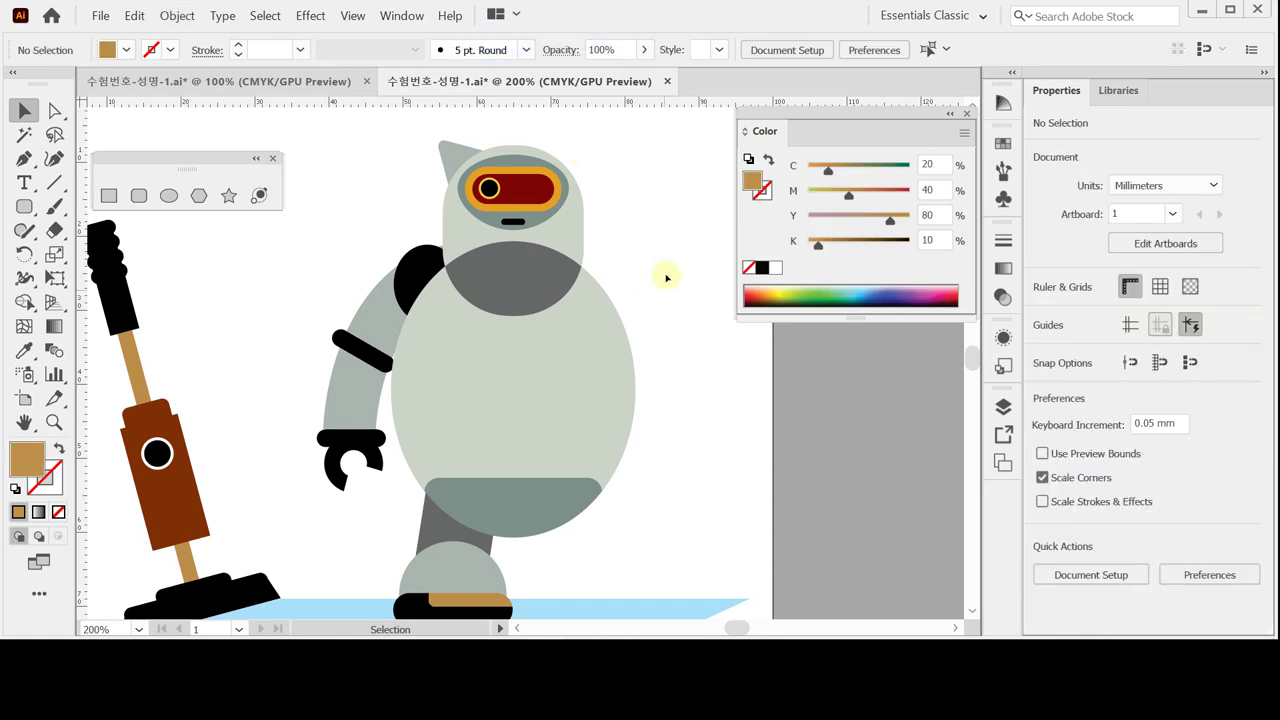
# - Reflect a copy of the robot's ear, eye, arm, leg and shoe parts across a vertical axis through the mouth's center
pyautogui.moveTo(668, 208); pyautogui.dragTo(606, 289)
pyautogui.moveTo(663, 254); pyautogui.dragTo(514, 423)
pyautogui.moveTo(360, 143); pyautogui.dragTo(397, 400)
pyautogui.moveTo(307, 129); pyautogui.dragTo(558, 600)
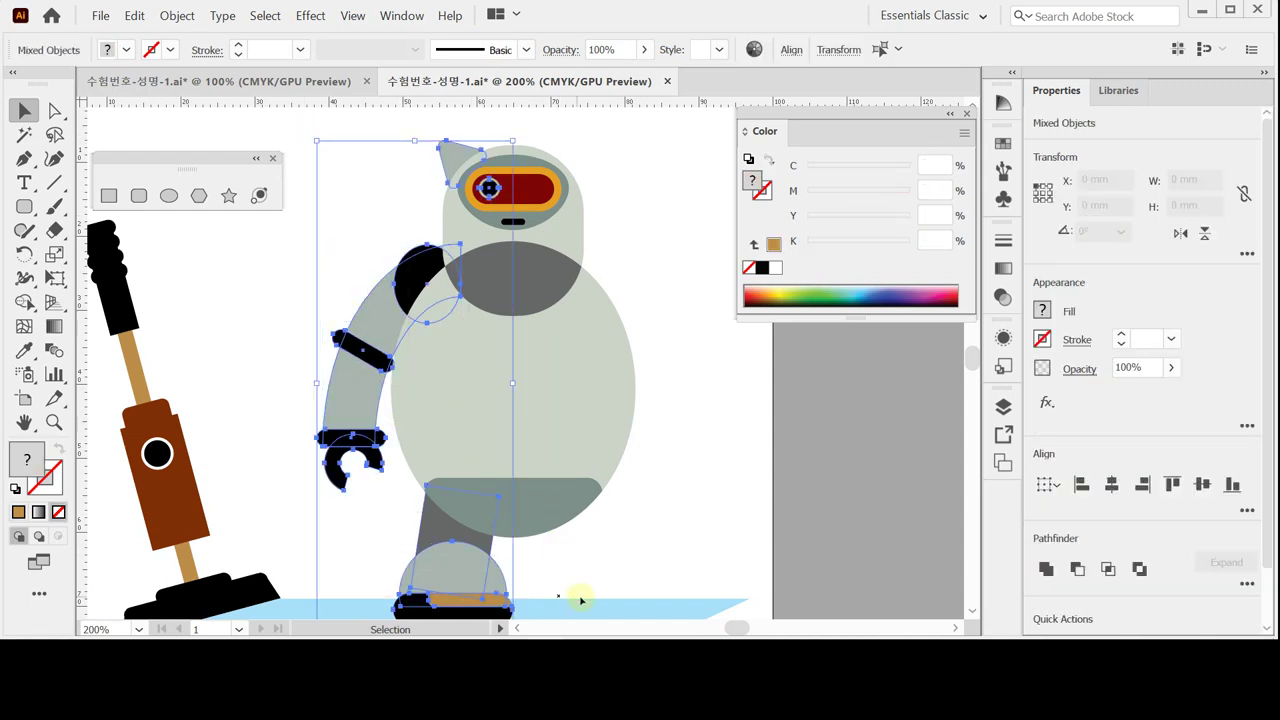
pyautogui.scroll(-2, 652, 525)
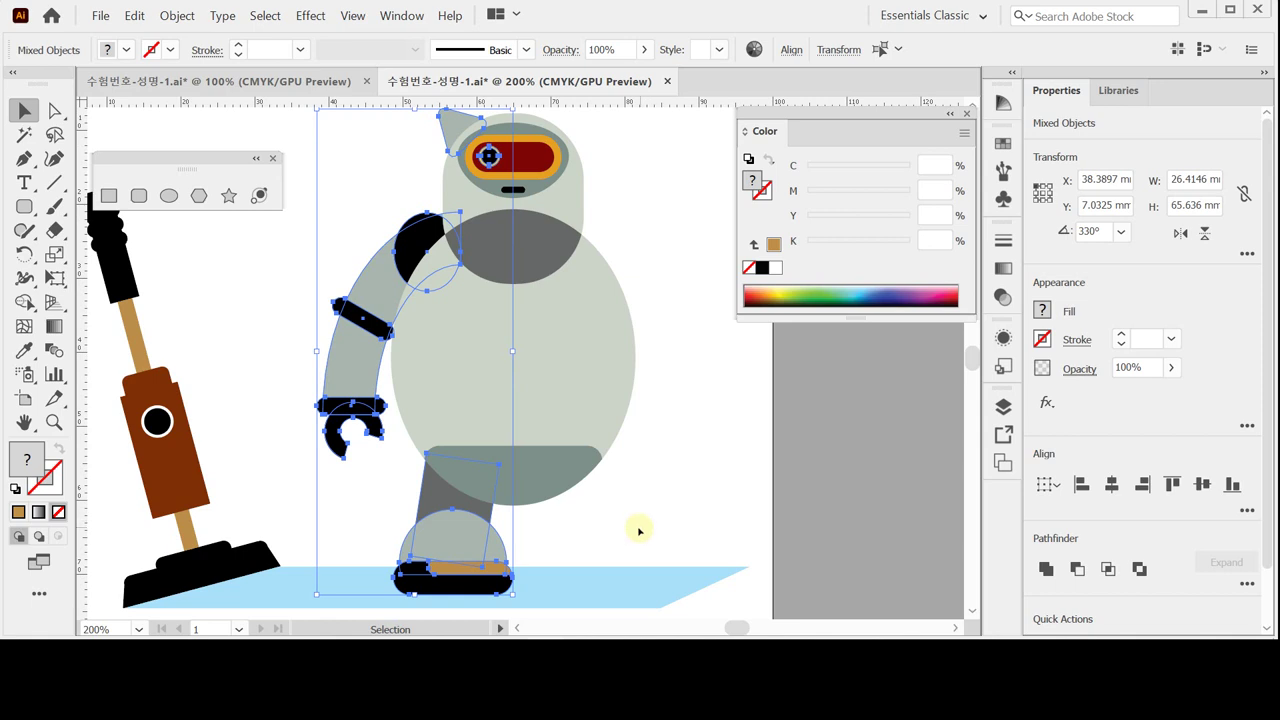
pyautogui.scroll(3, 603, 505)
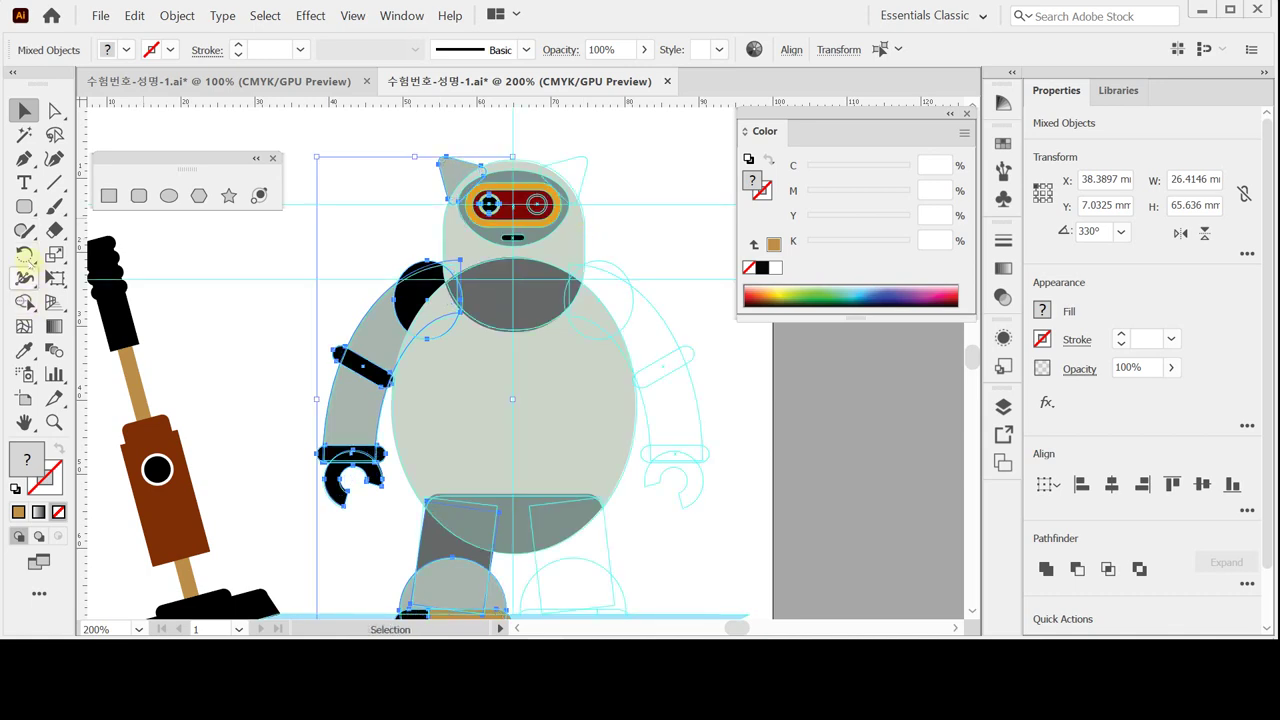
pyautogui.moveTo(25, 255); pyautogui.dragTo(100, 274)
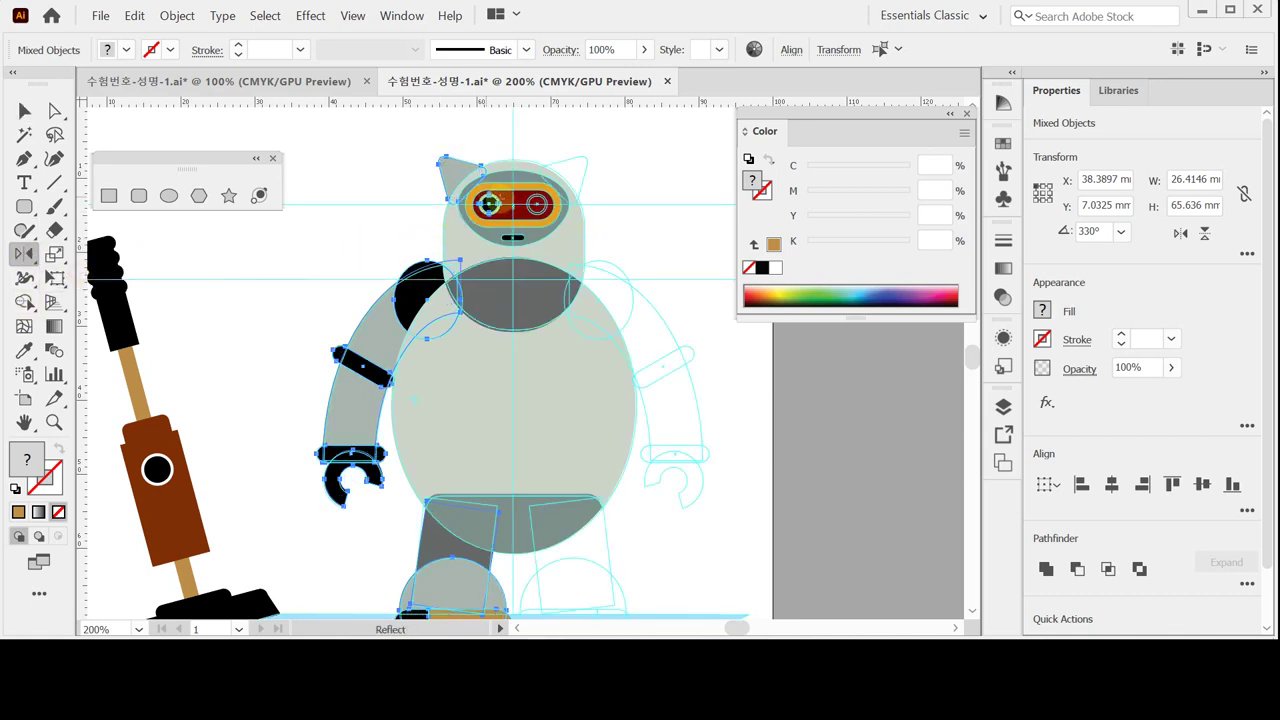
pyautogui.click(510, 152)
pyautogui.press('ctrl')
pyautogui.hotkey('ctrl', 'y')
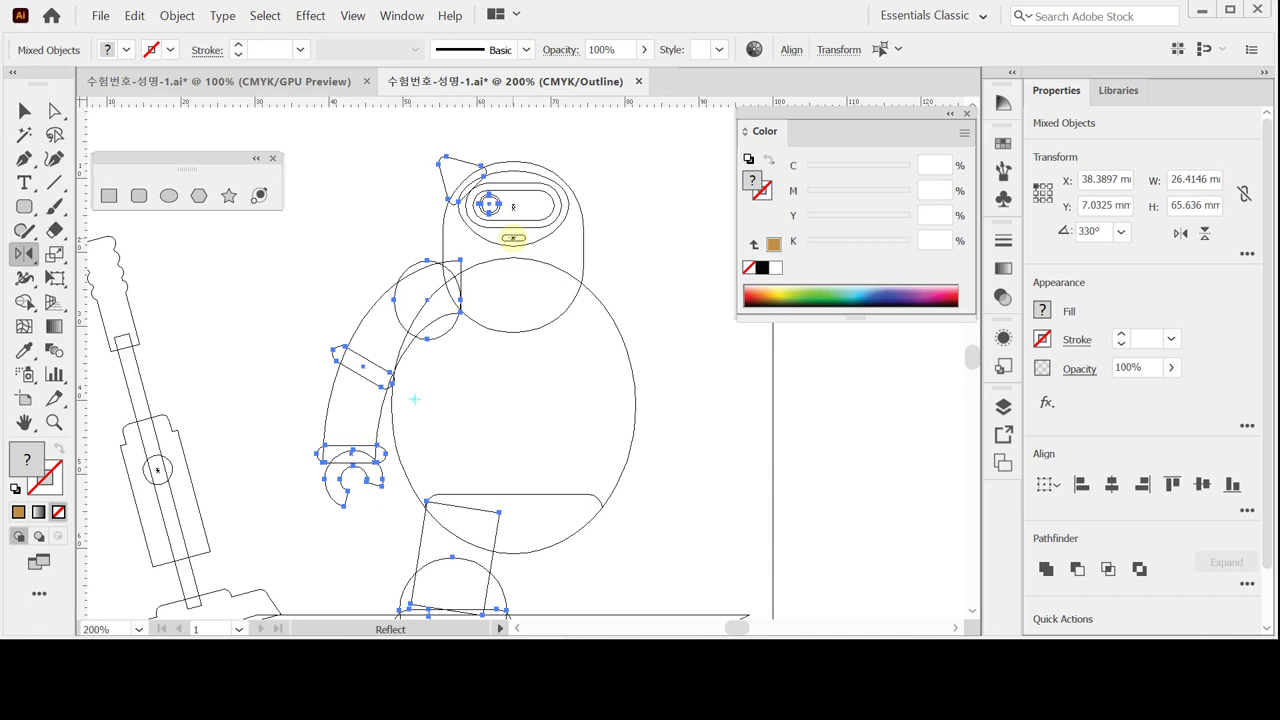
pyautogui.keyDown('alt'); pyautogui.click(513, 238); pyautogui.keyUp('alt')
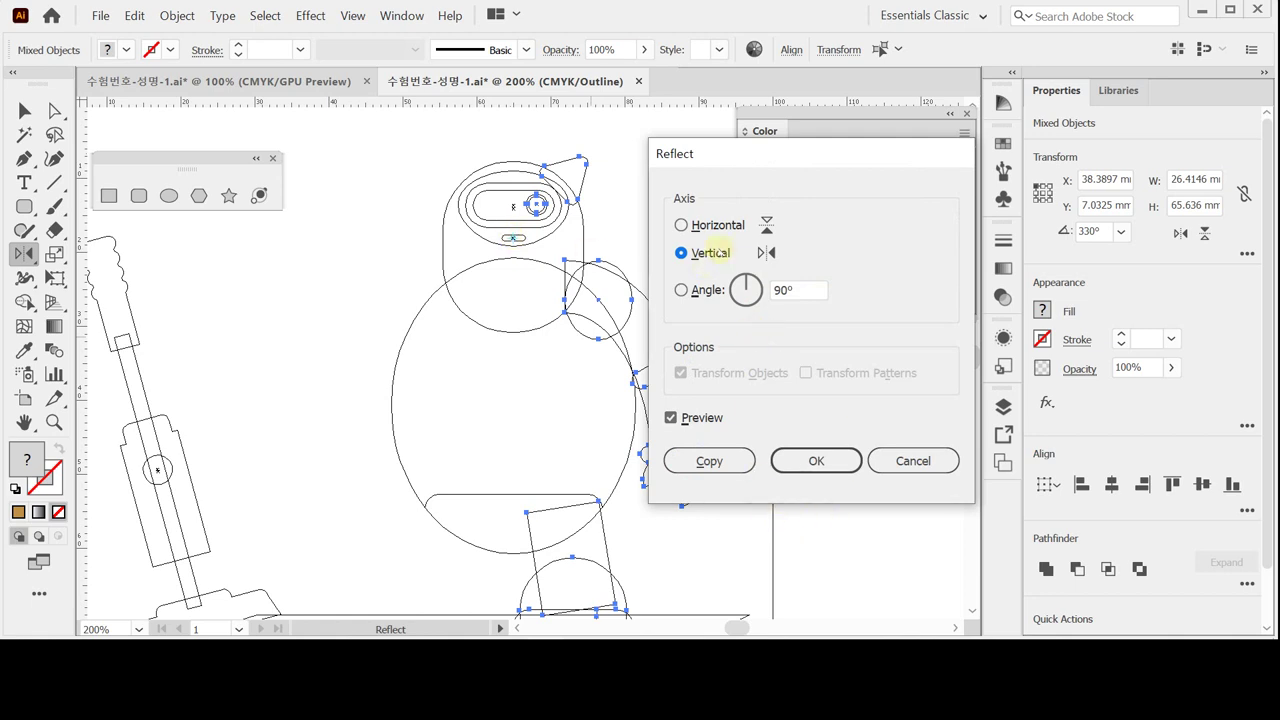
pyautogui.click(709, 461)
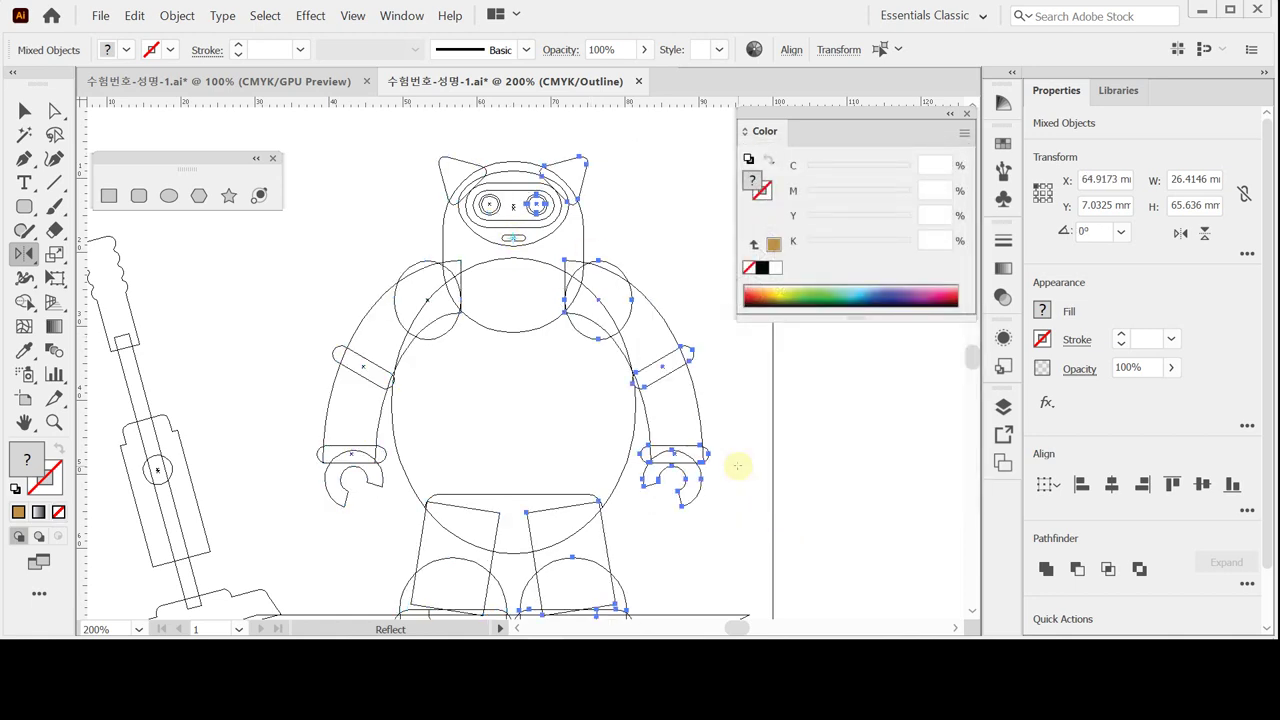
pyautogui.hotkey('ctrl', 'y')
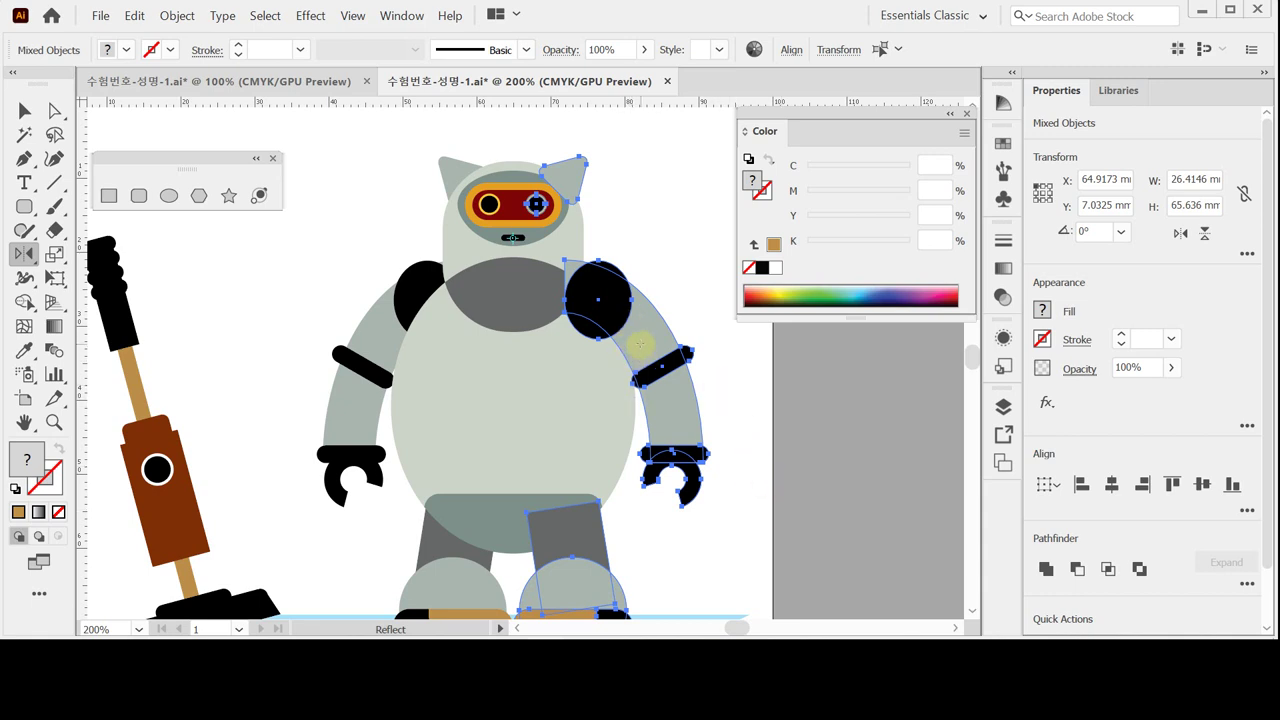
# - Send the mirrored parts, except the eye circles, to the back together with the light blue floor shape, and deselect them
pyautogui.scroll(-1, 640, 350)
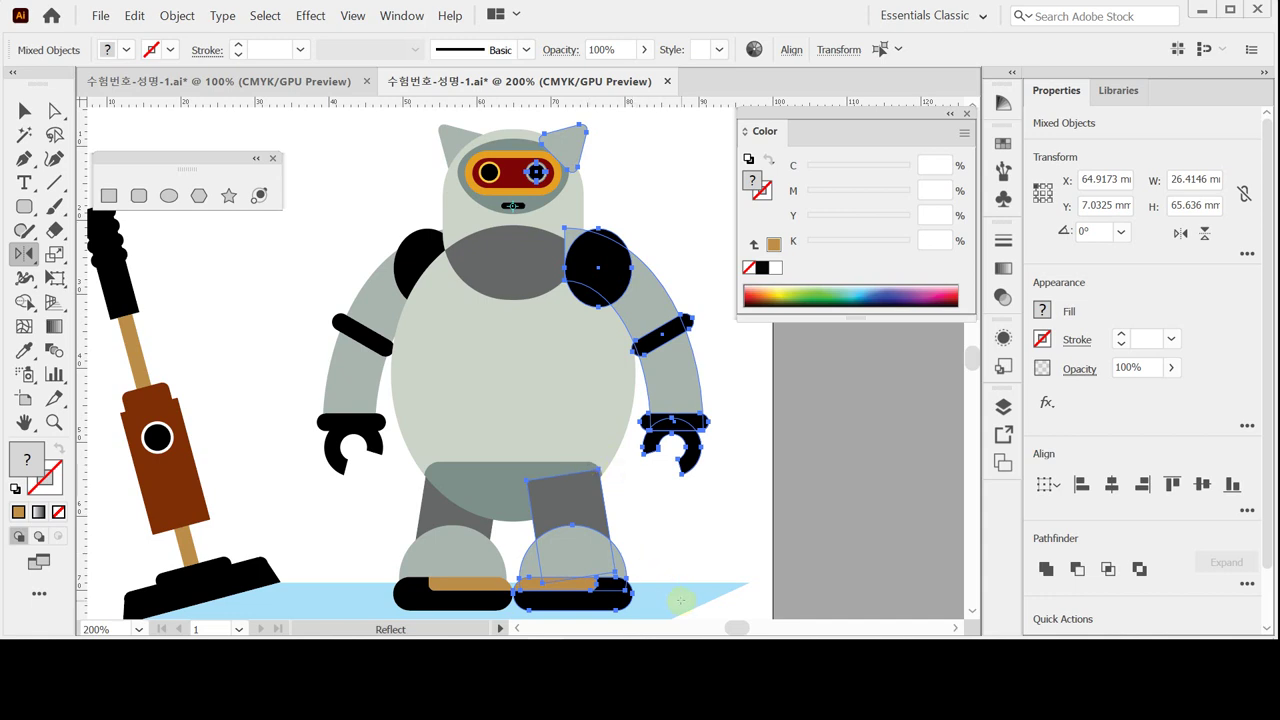
pyautogui.scroll(-1, 684, 588)
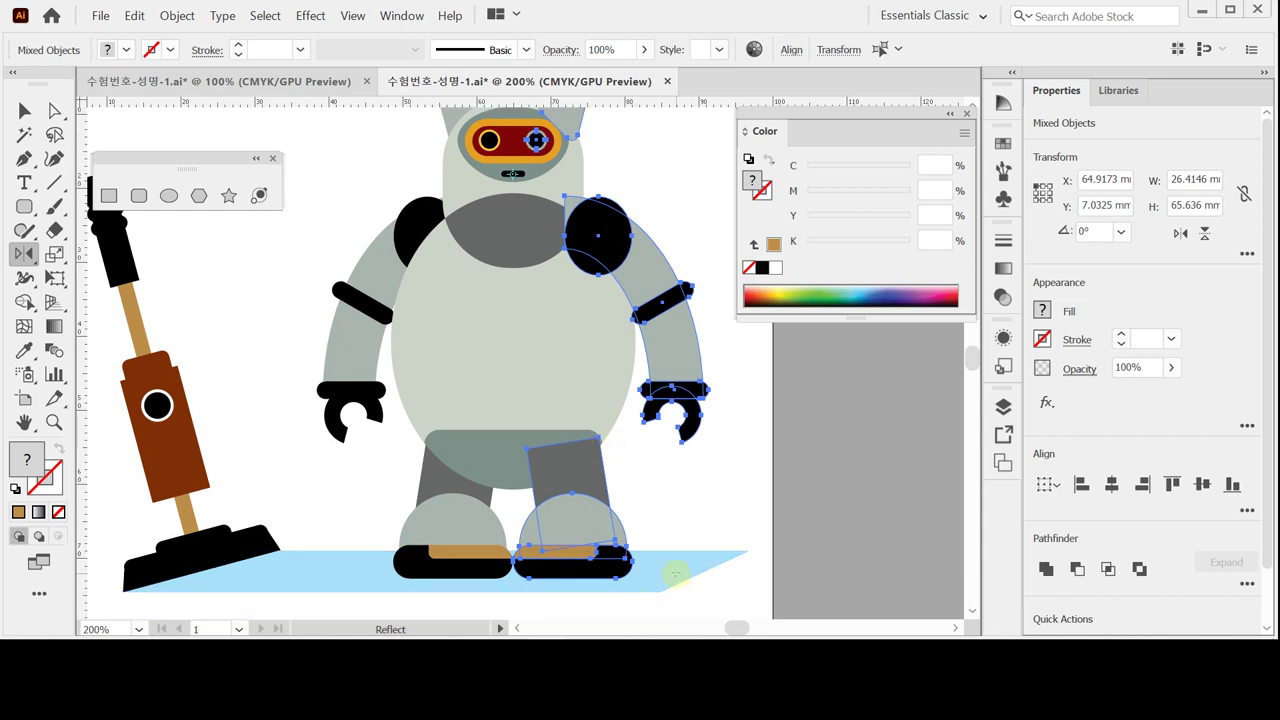
pyautogui.keyDown('shift'); pyautogui.click(676, 573); pyautogui.keyUp('shift')
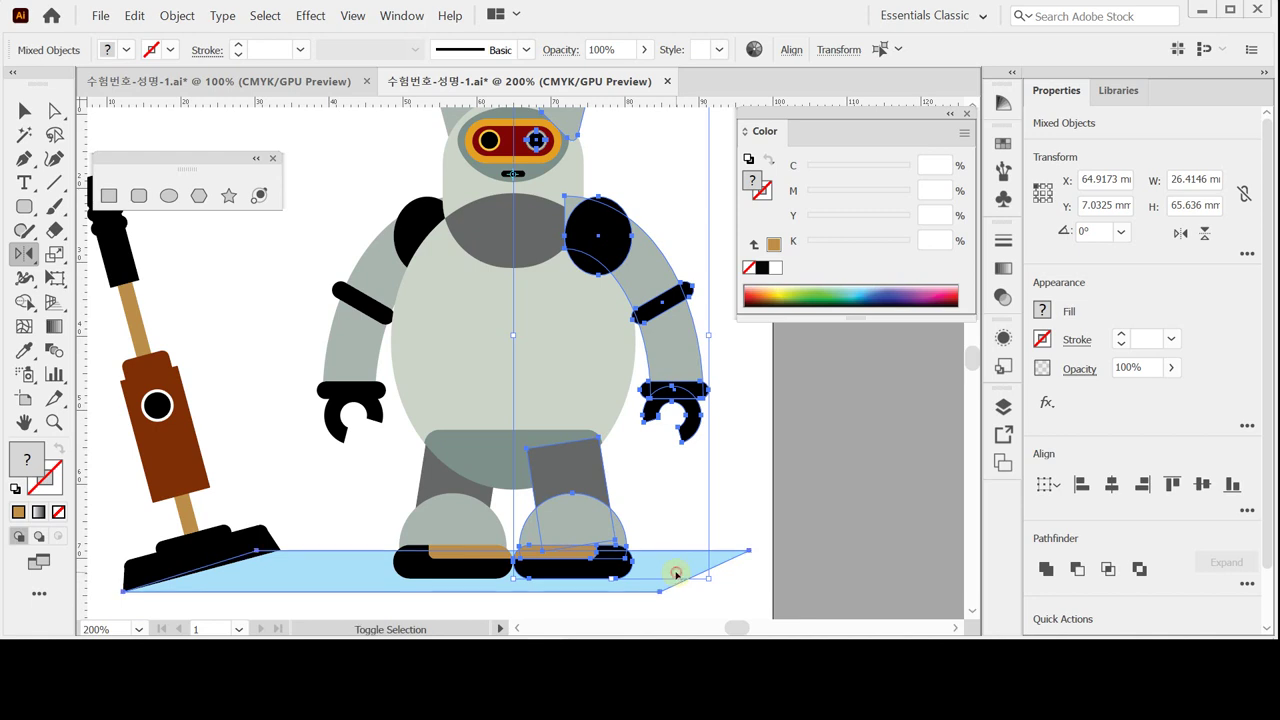
pyautogui.scroll(2, 686, 557)
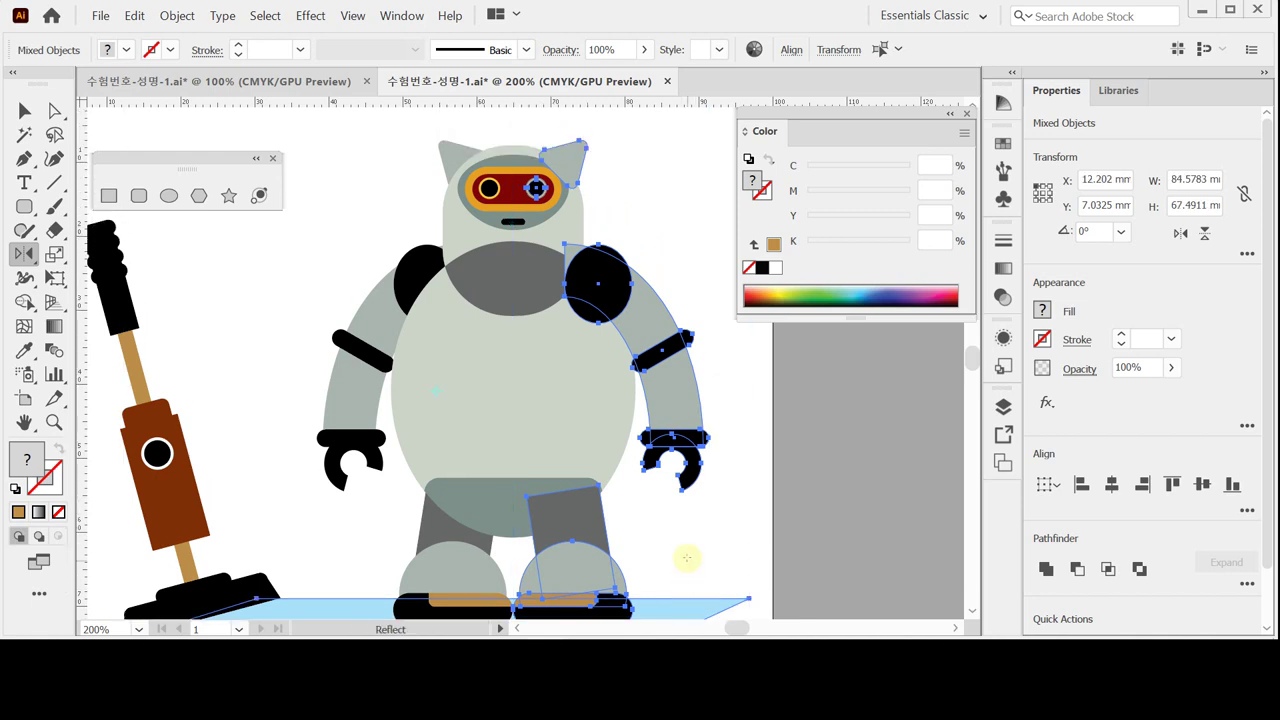
pyautogui.hotkey('ctrl', 'space')
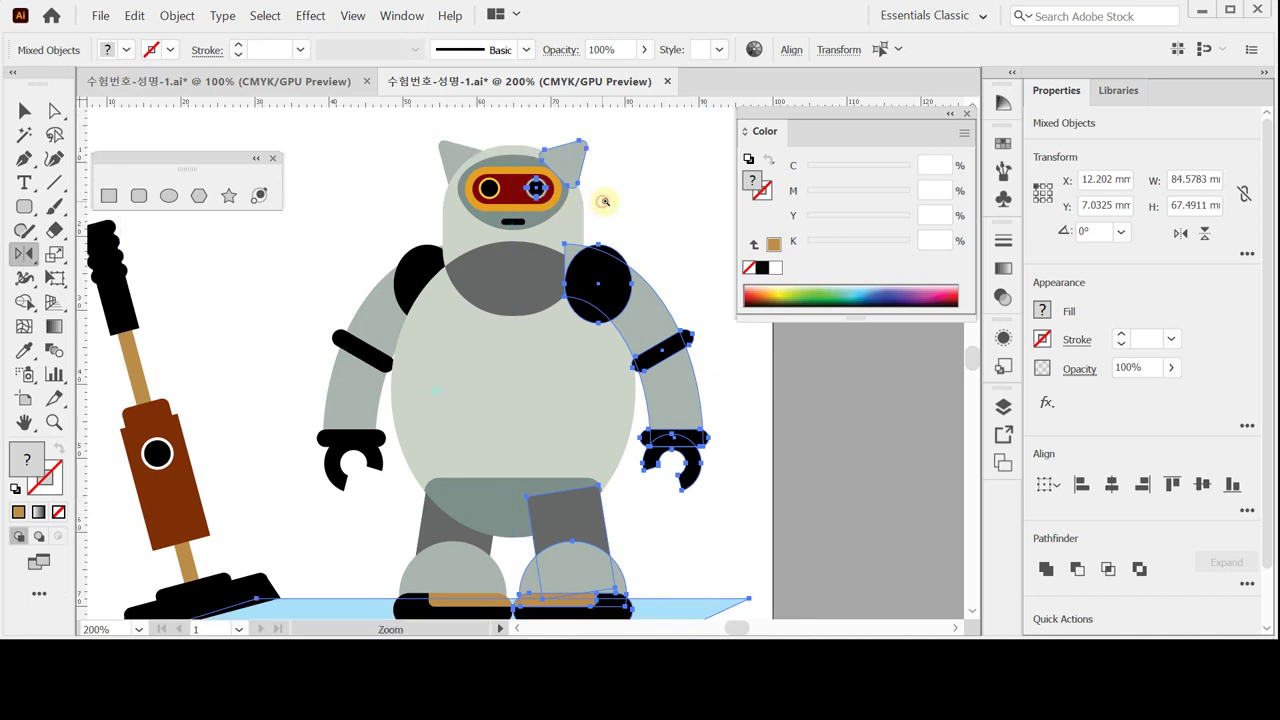
pyautogui.click(600, 208)
pyautogui.click(486, 313)
pyautogui.click(467, 392)
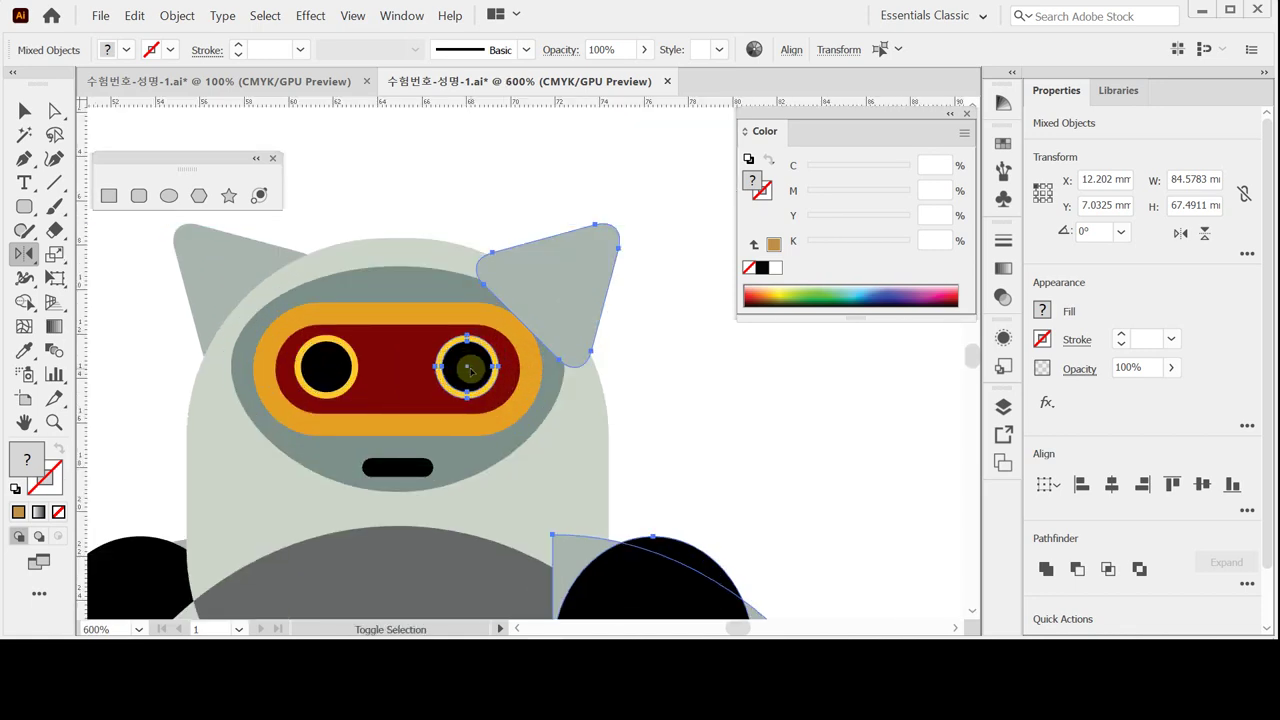
pyautogui.click(467, 370)
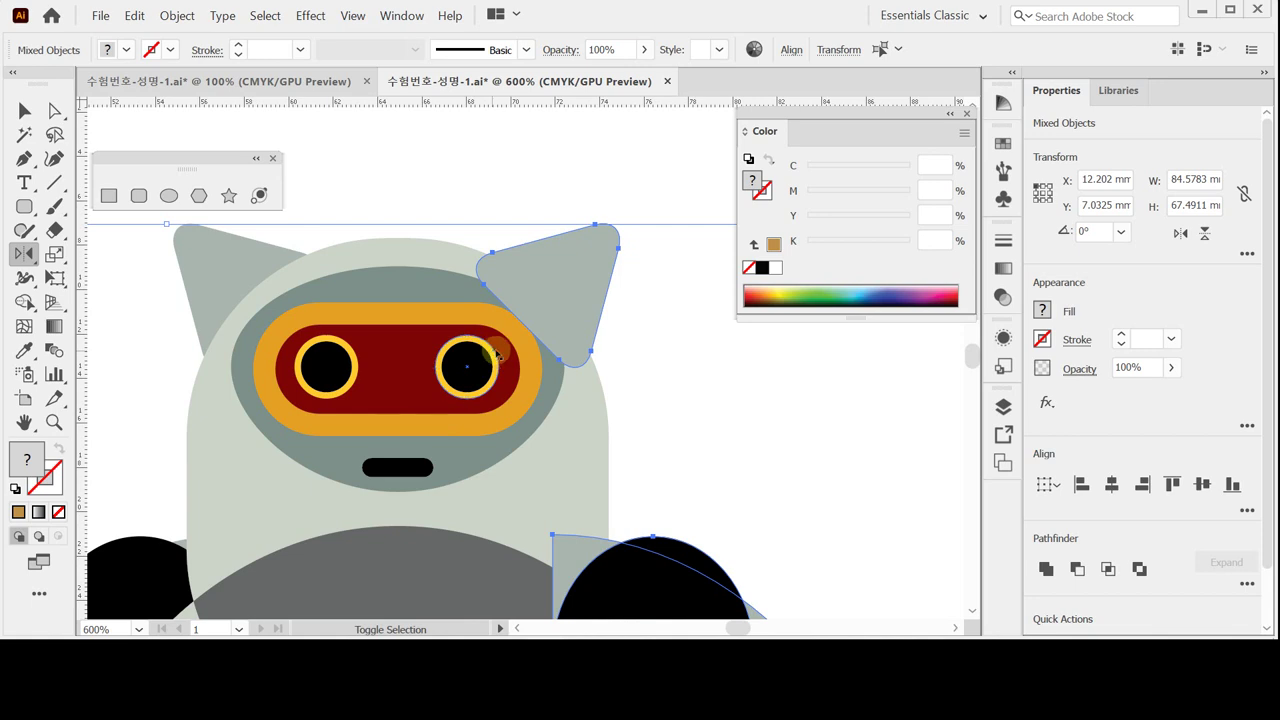
pyautogui.keyDown('alt'); pyautogui.click(577, 406); pyautogui.keyUp('alt')
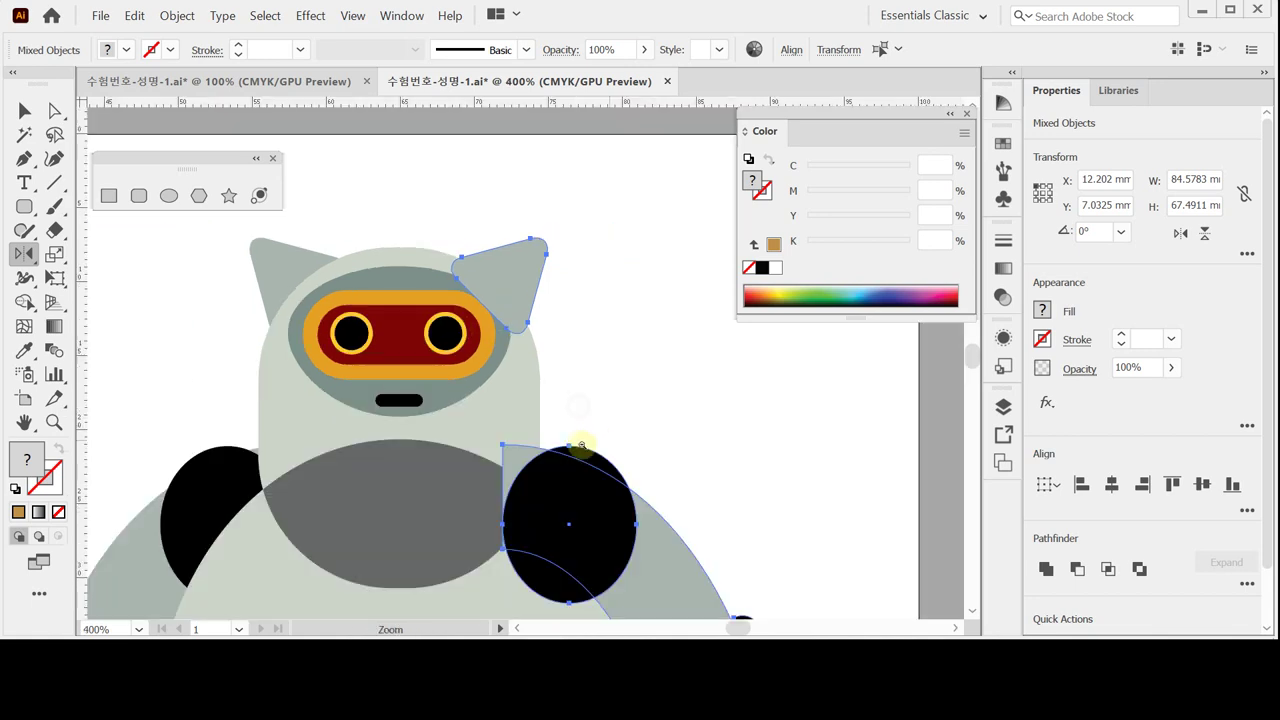
pyautogui.keyDown('alt'); pyautogui.click(572, 433); pyautogui.keyUp('alt')
pyautogui.keyDown('alt'); pyautogui.click(566, 424); pyautogui.keyUp('alt')
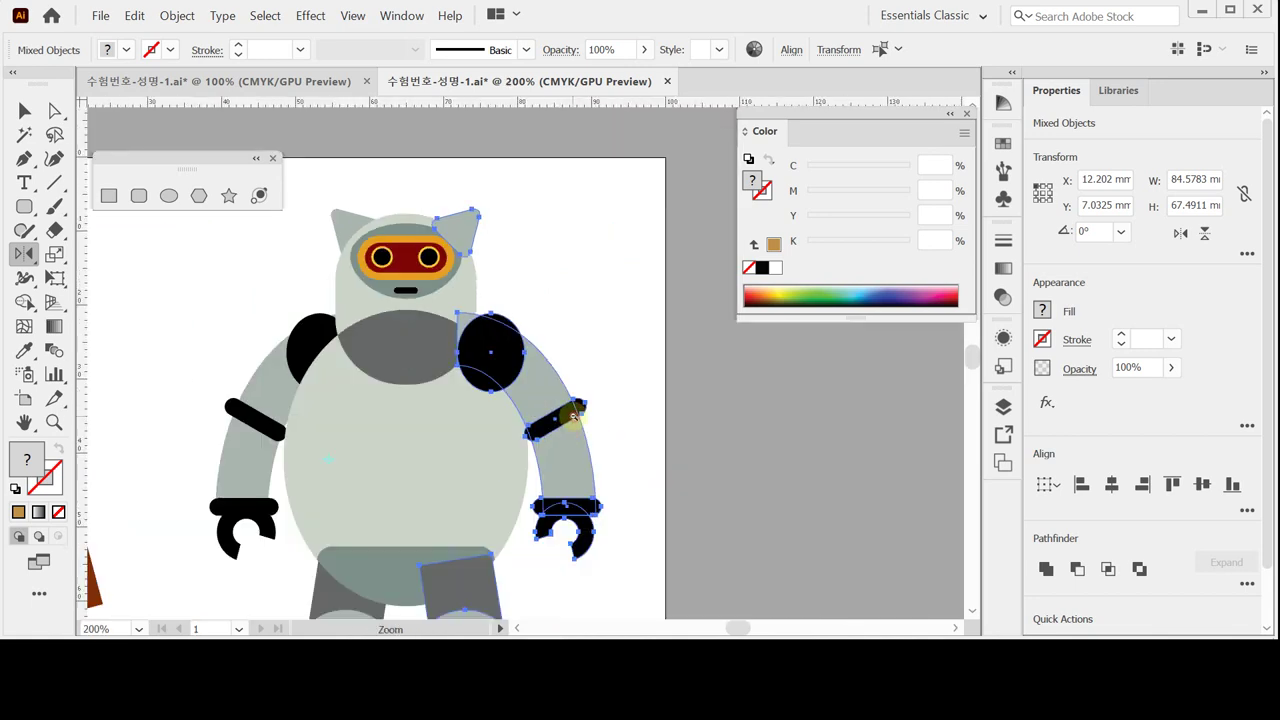
pyautogui.hotkey('ctrl', '-')
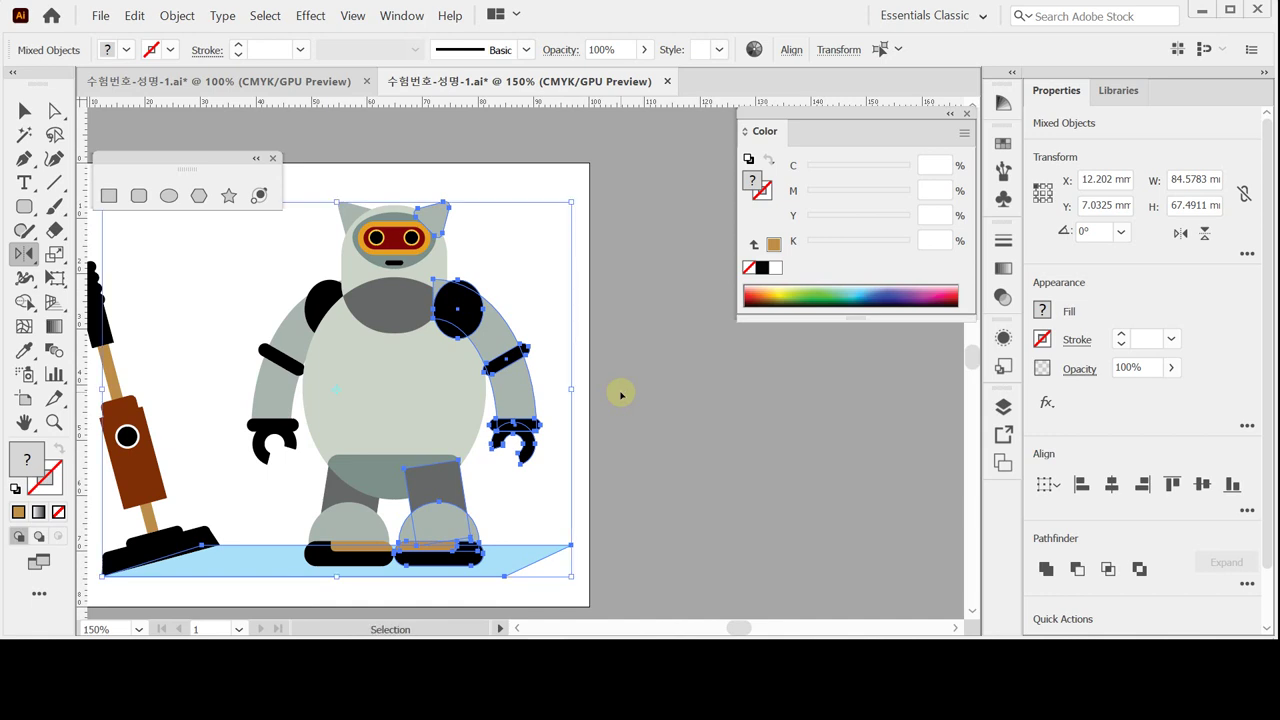
pyautogui.hotkey('ctrl', 'shift', '[')
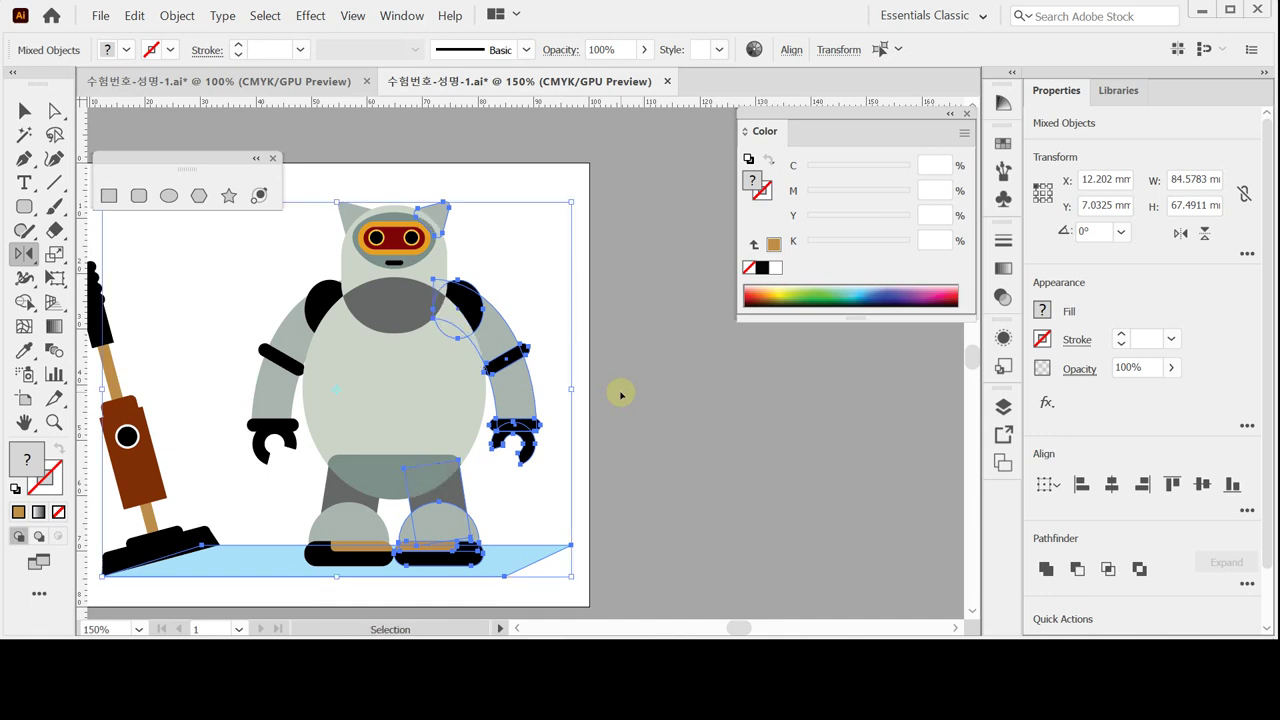
pyautogui.click(620, 392)
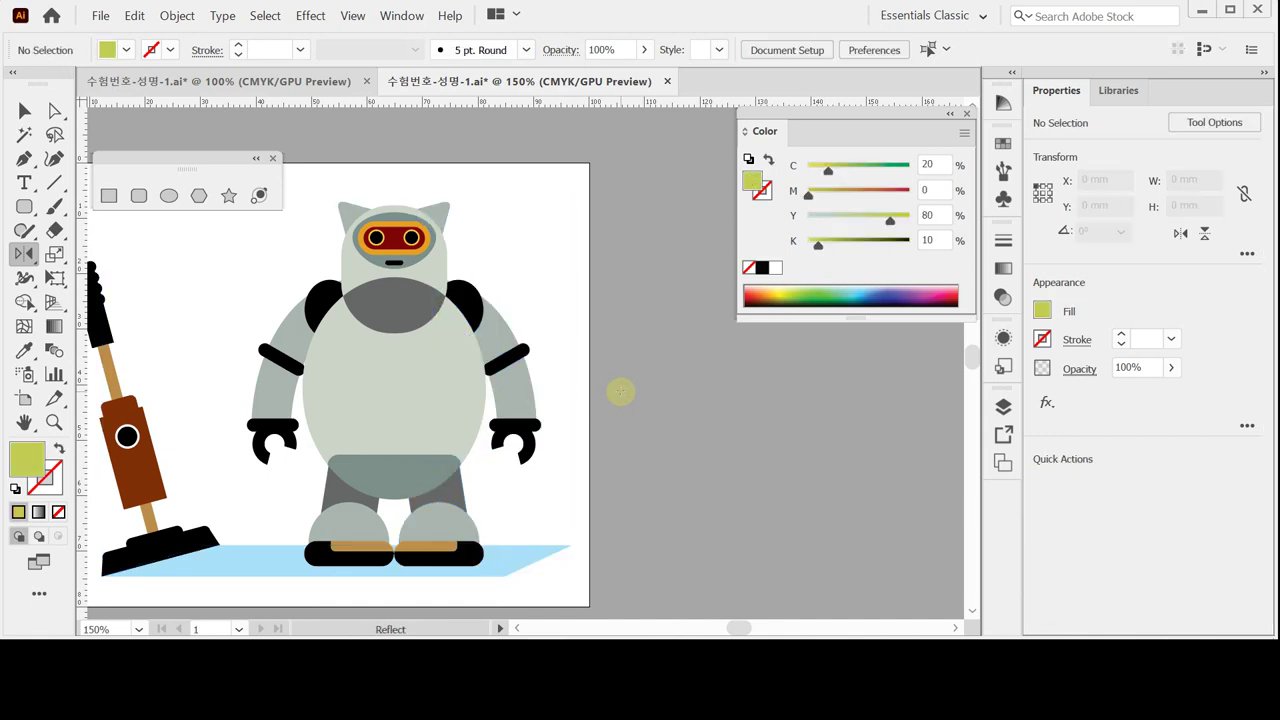
# - Unlock all locked head and body shapes, deselect them and hide the guides
pyautogui.moveTo(586, 443); pyautogui.dragTo(702, 456)
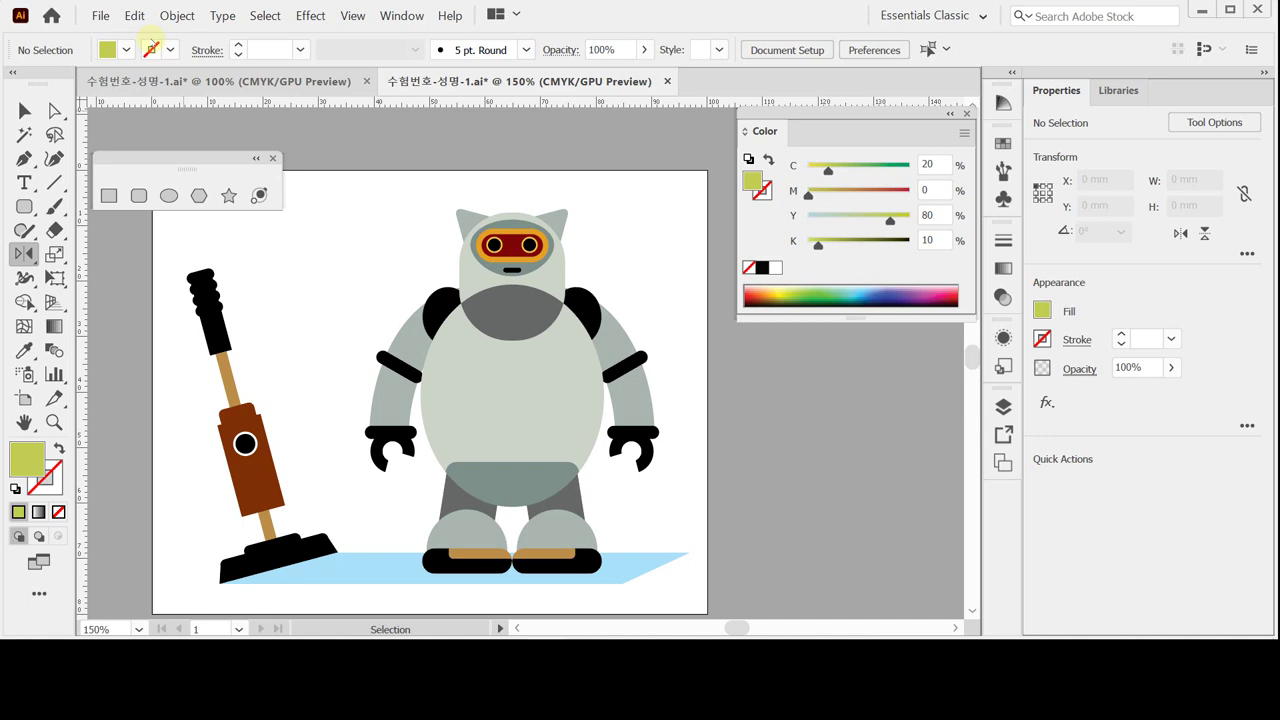
pyautogui.hotkey('ctrl', ';')
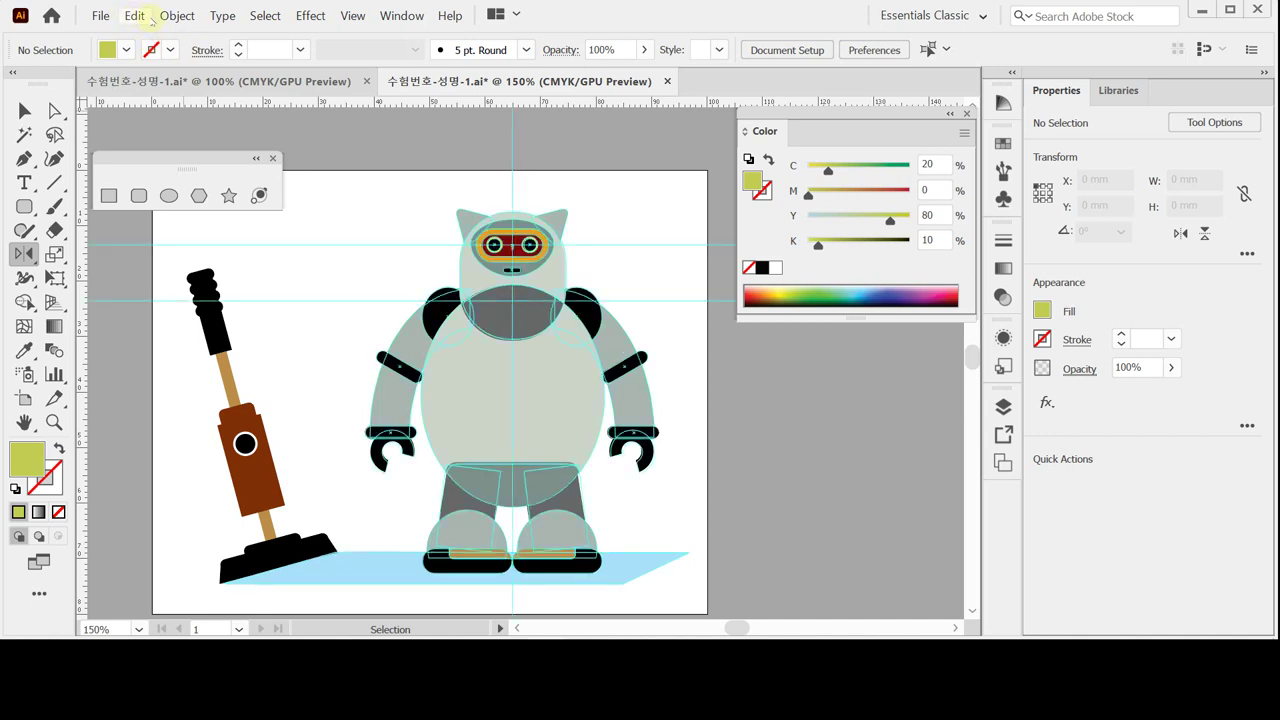
pyautogui.click(177, 16)
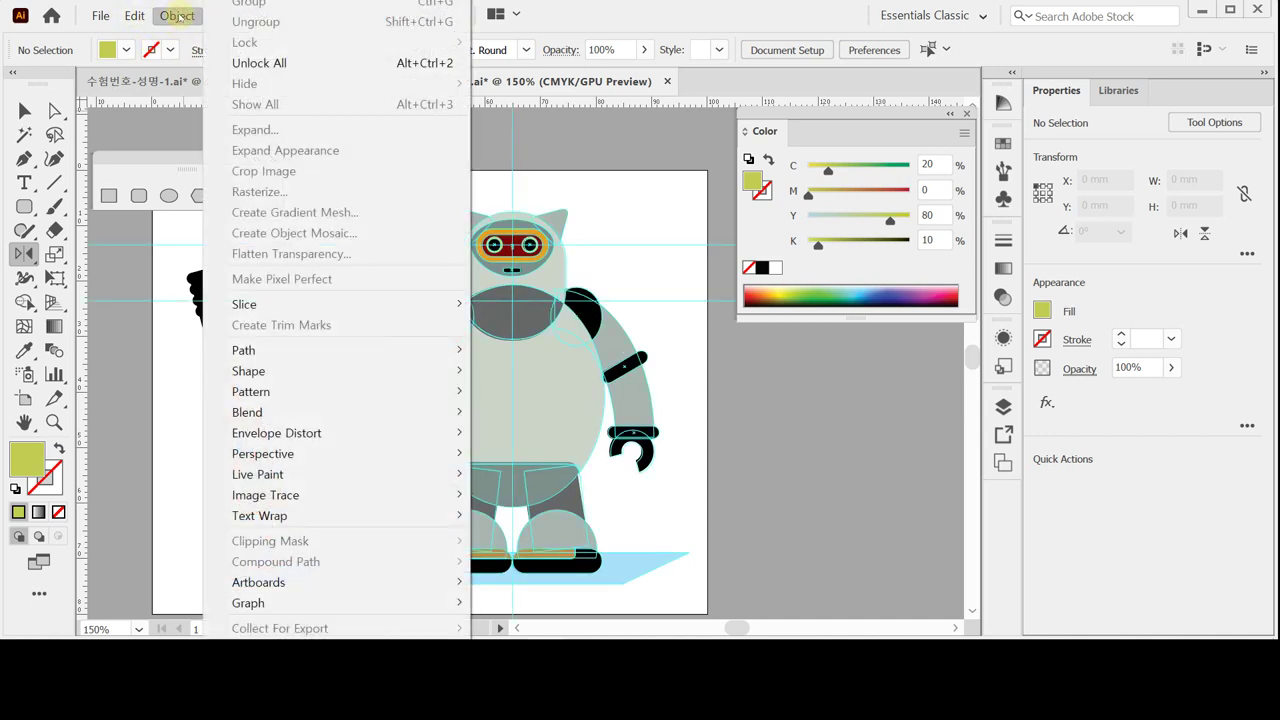
pyautogui.click(262, 63)
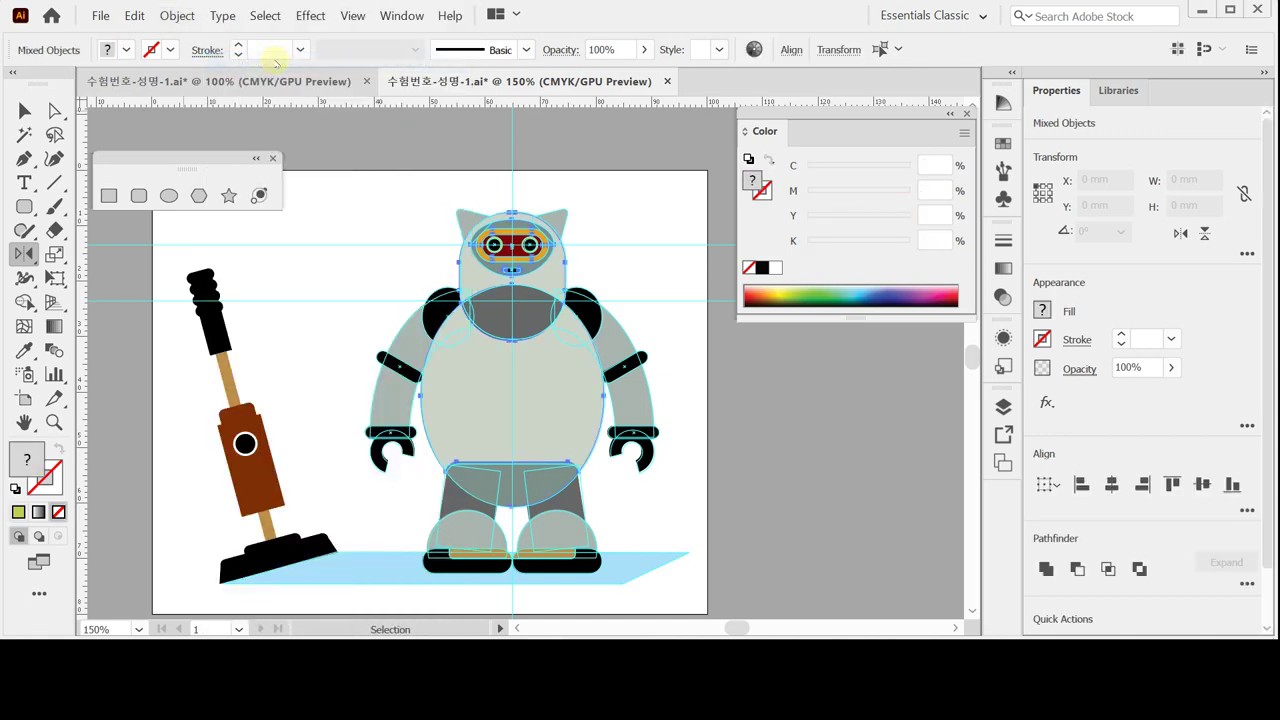
pyautogui.click(340, 283)
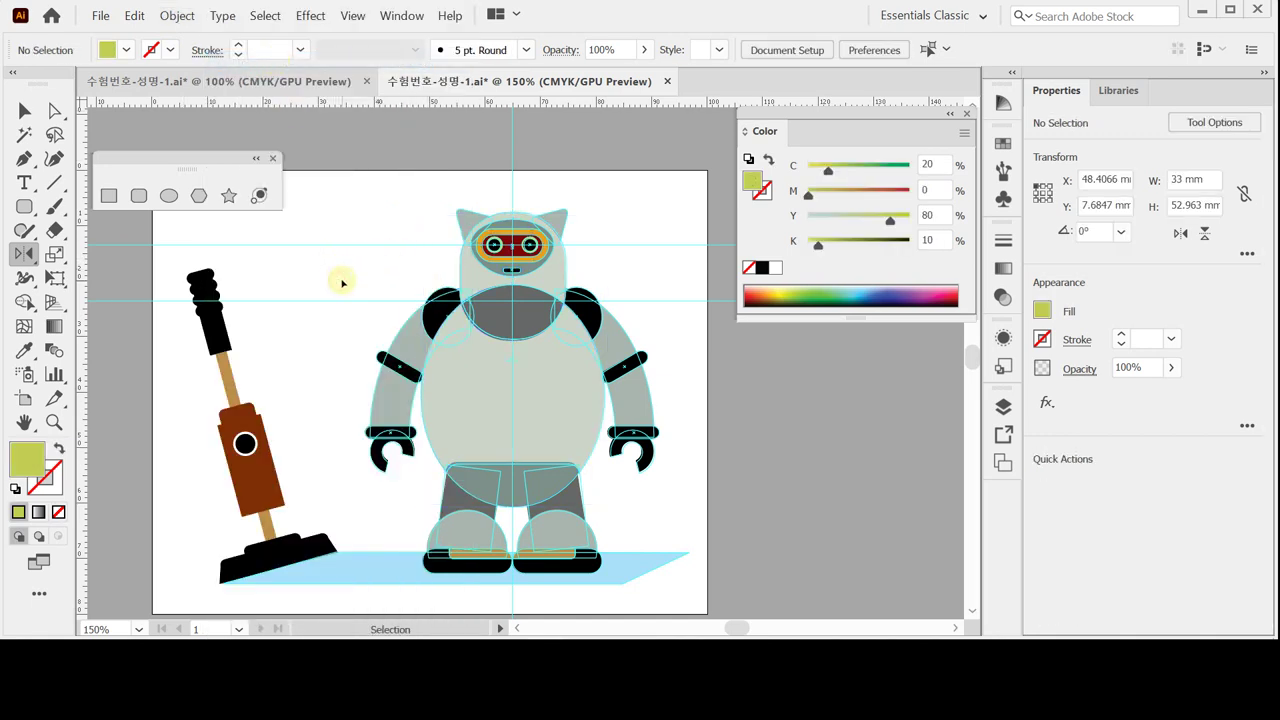
pyautogui.rightClick(335, 178)
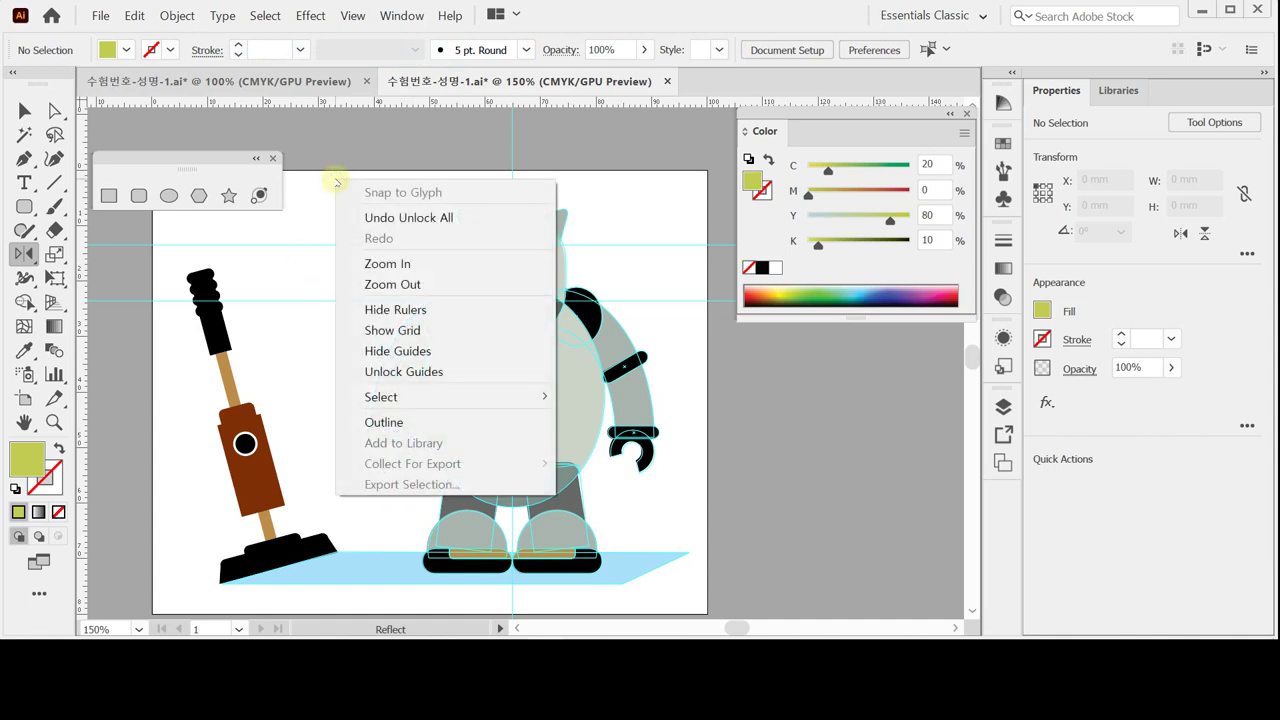
pyautogui.click(459, 351)
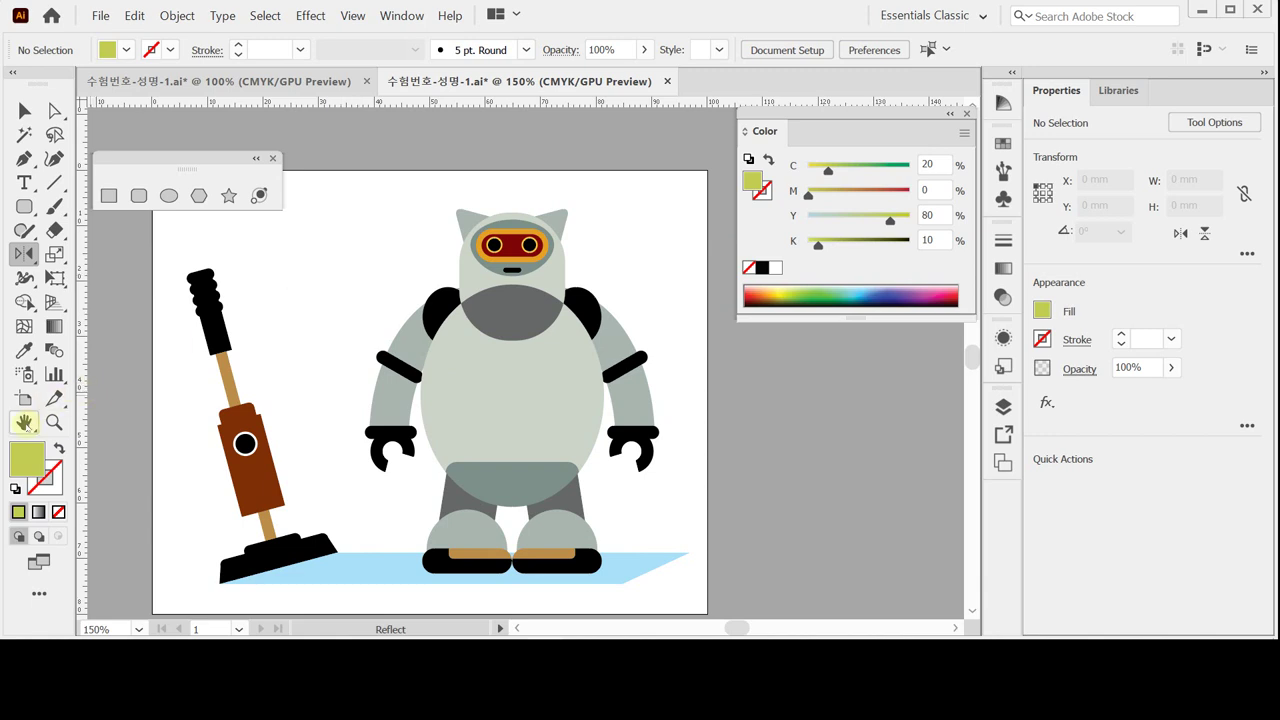
# - Fit the artboard to the window and reset the Essentials Classic workspace
pyautogui.doubleClick(24, 422)
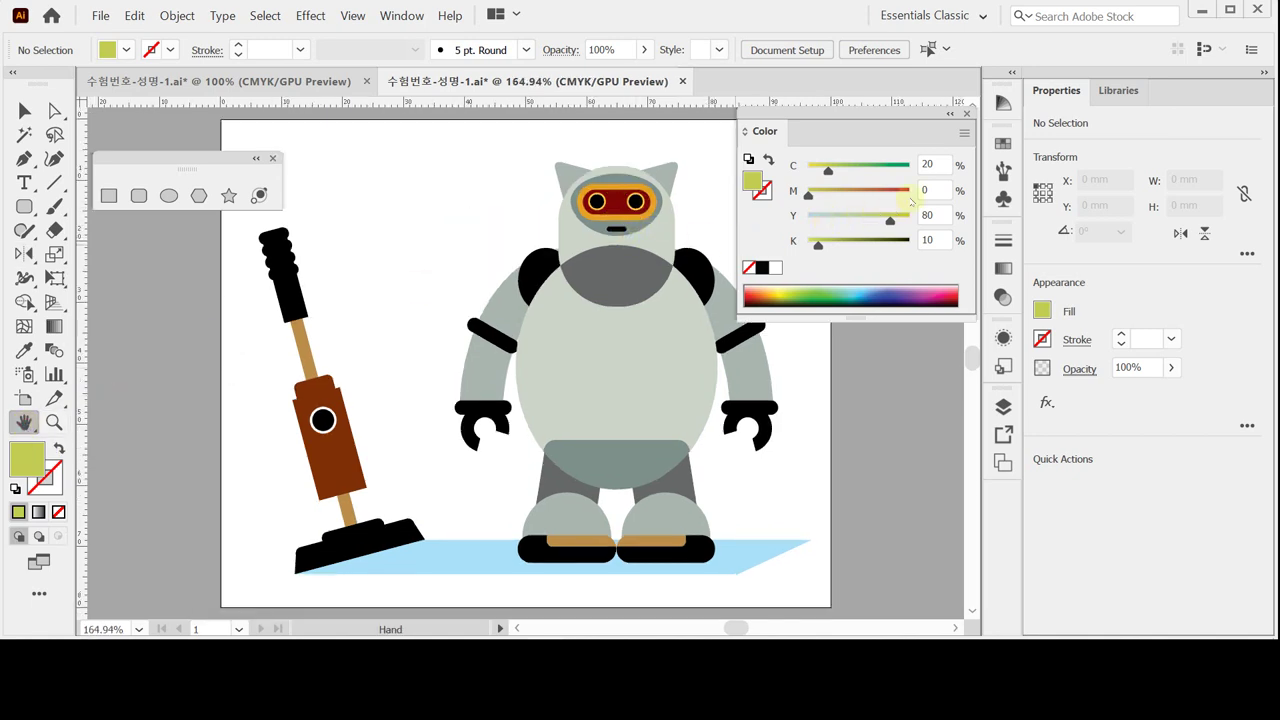
pyautogui.click(940, 14)
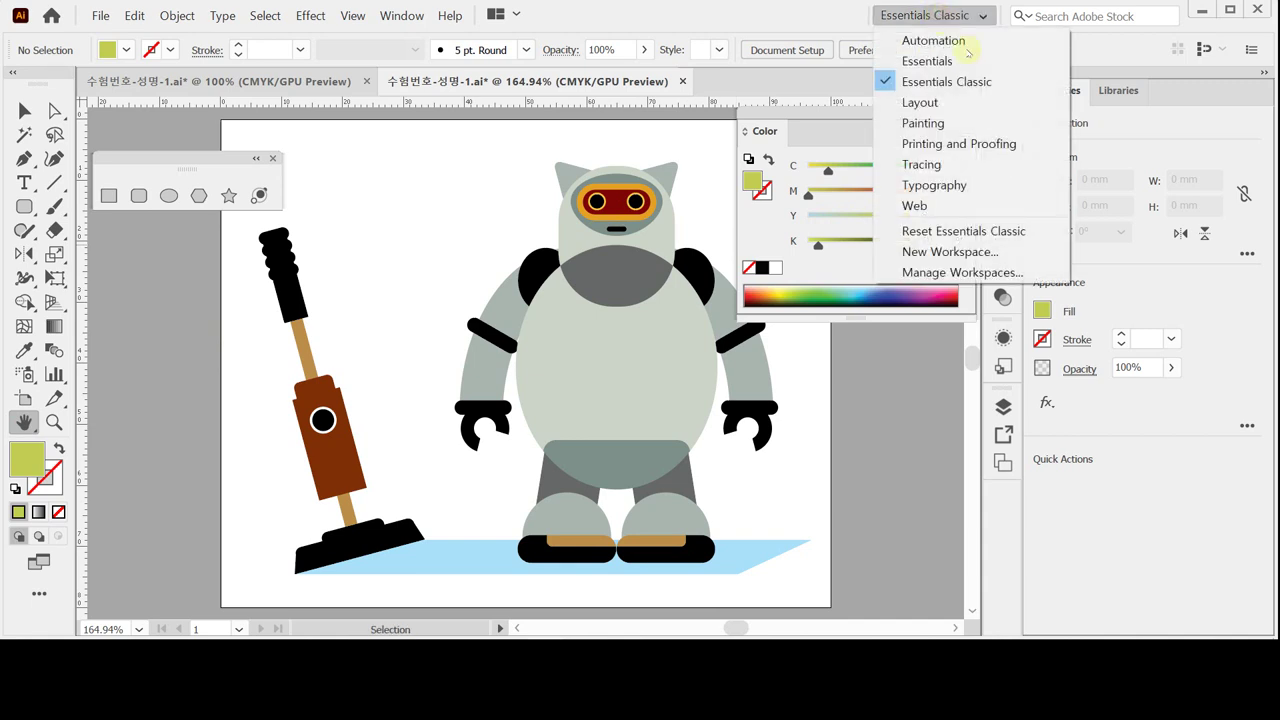
pyautogui.click(1008, 231)
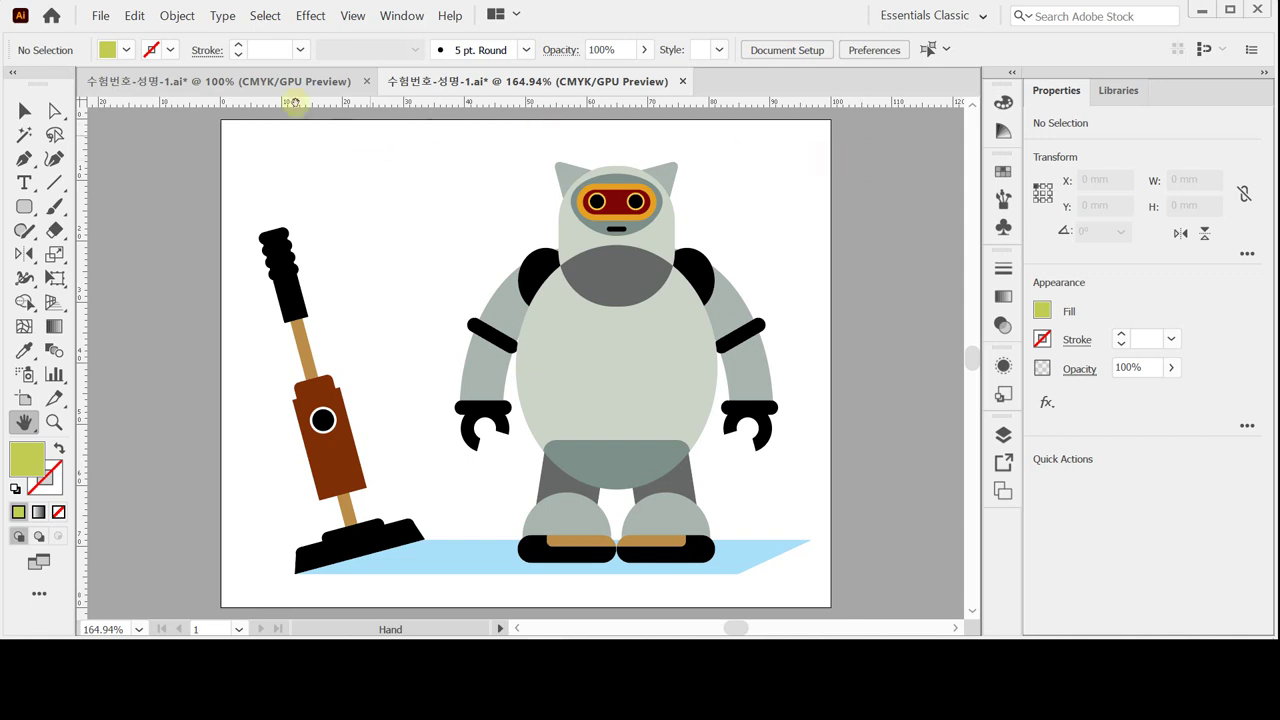
# - Save the artwork as 수험번호-성명-1.ai in the GTQ folder in Illustrator 2020 format, replacing the existing file
pyautogui.click(102, 16)
pyautogui.click(157, 186)
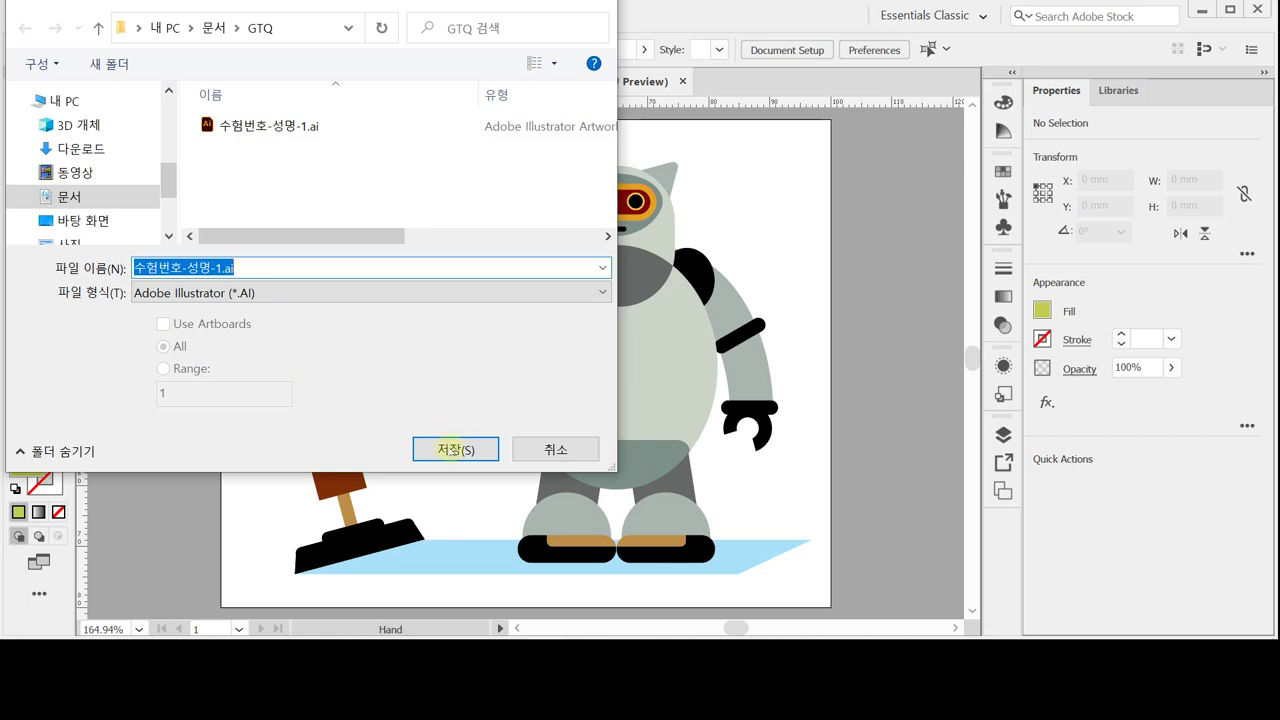
pyautogui.click(447, 448)
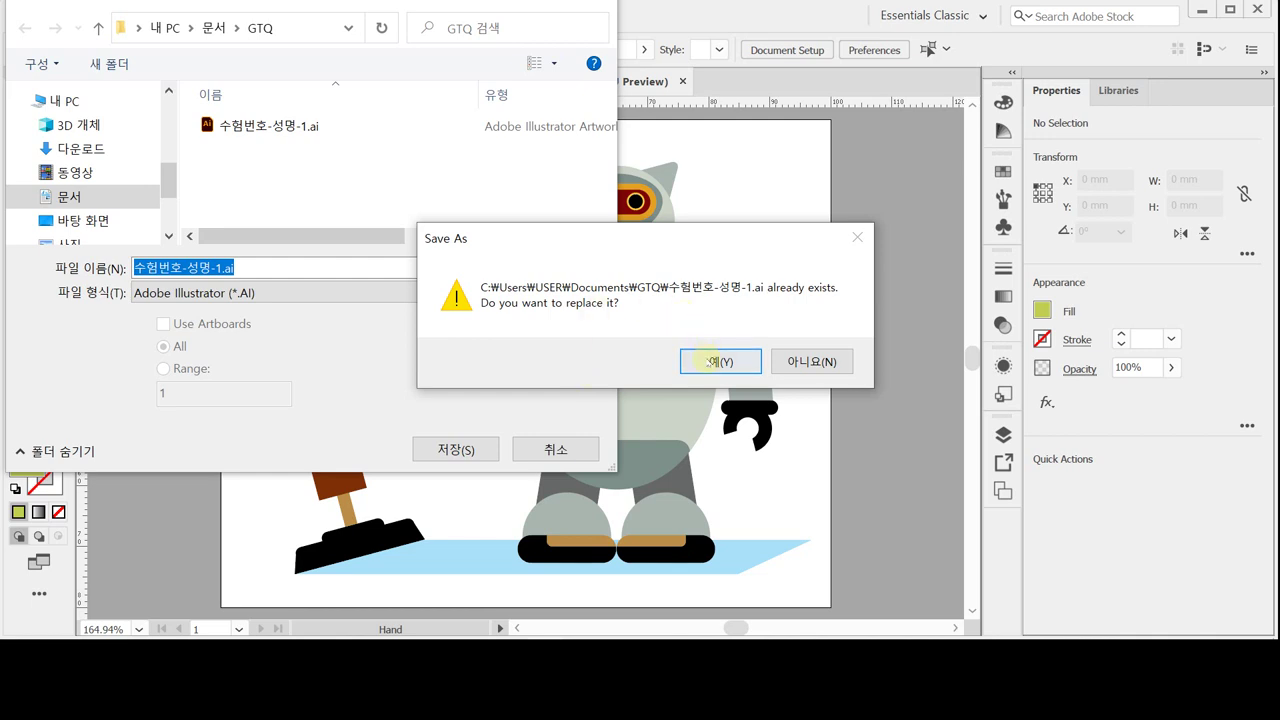
pyautogui.click(714, 363)
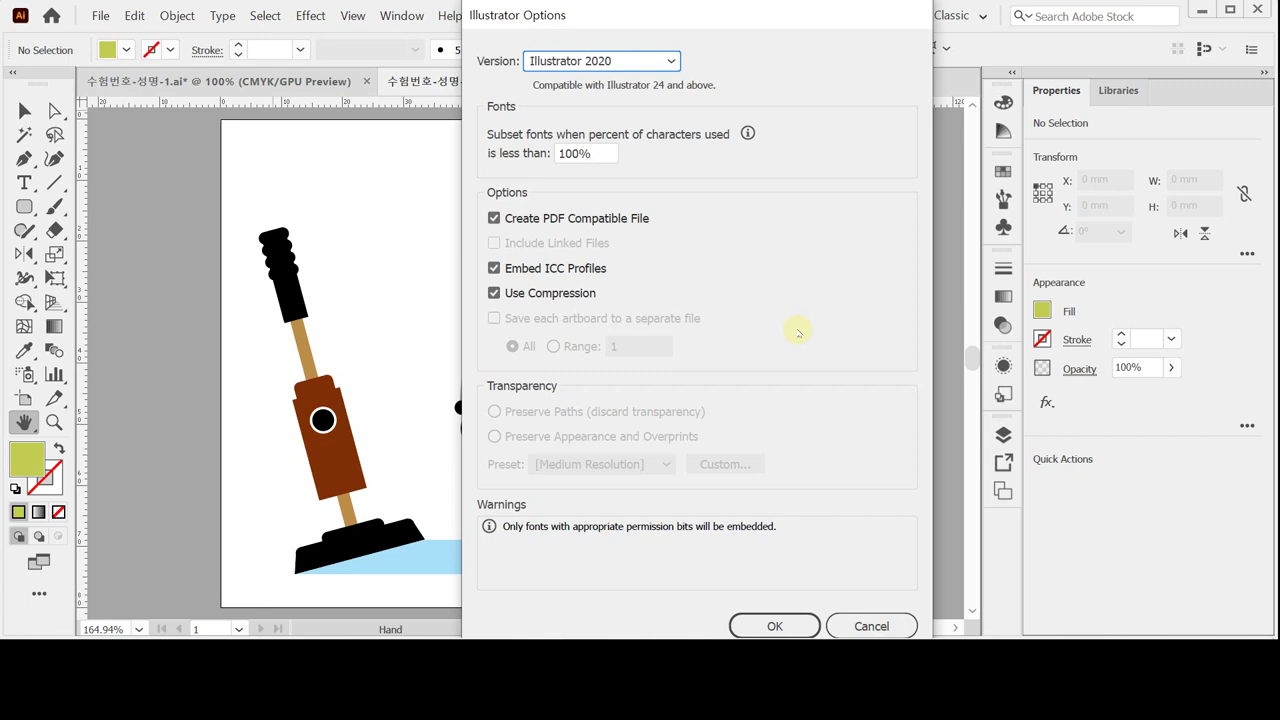
pyautogui.click(774, 625)
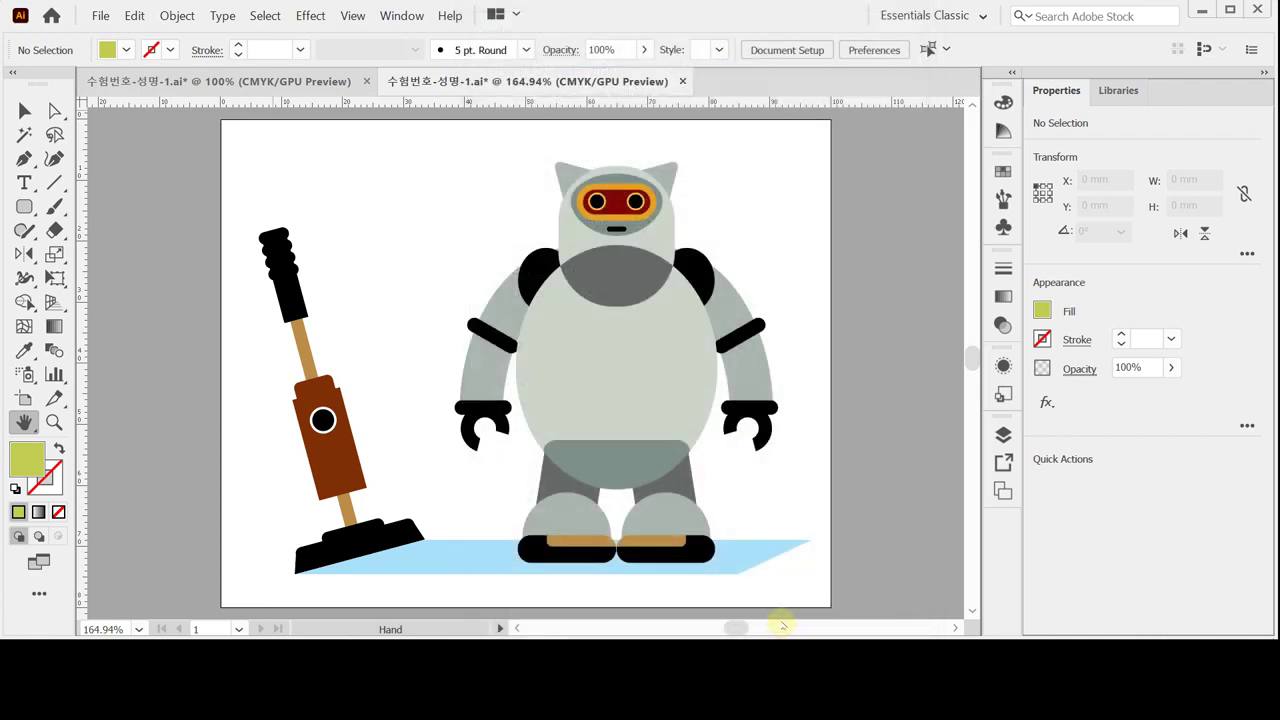